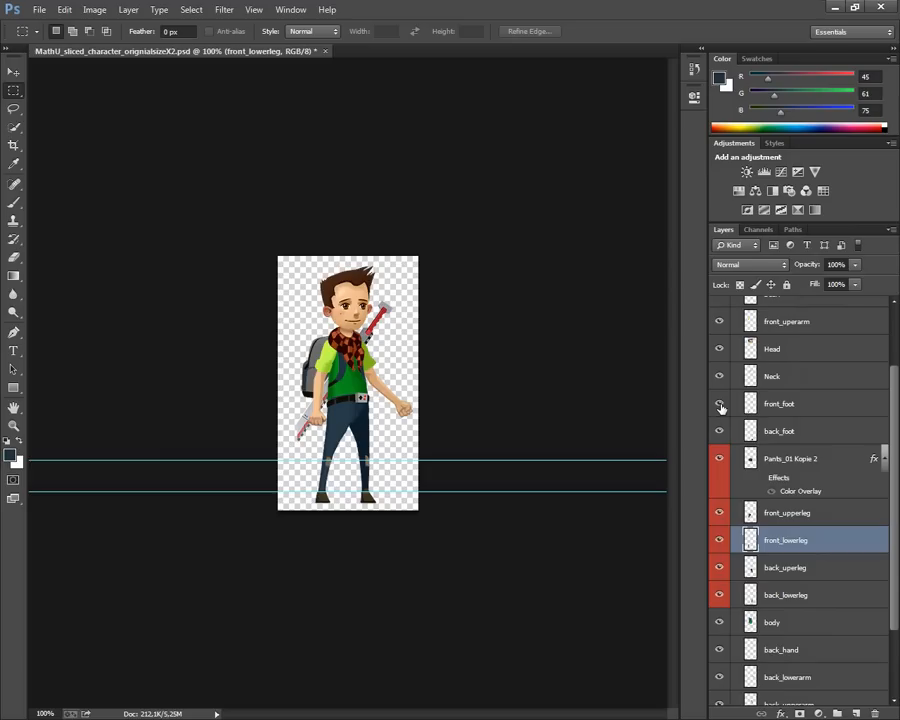
left_click(719, 404)
left_click(37, 10)
mouse_move(72, 275)
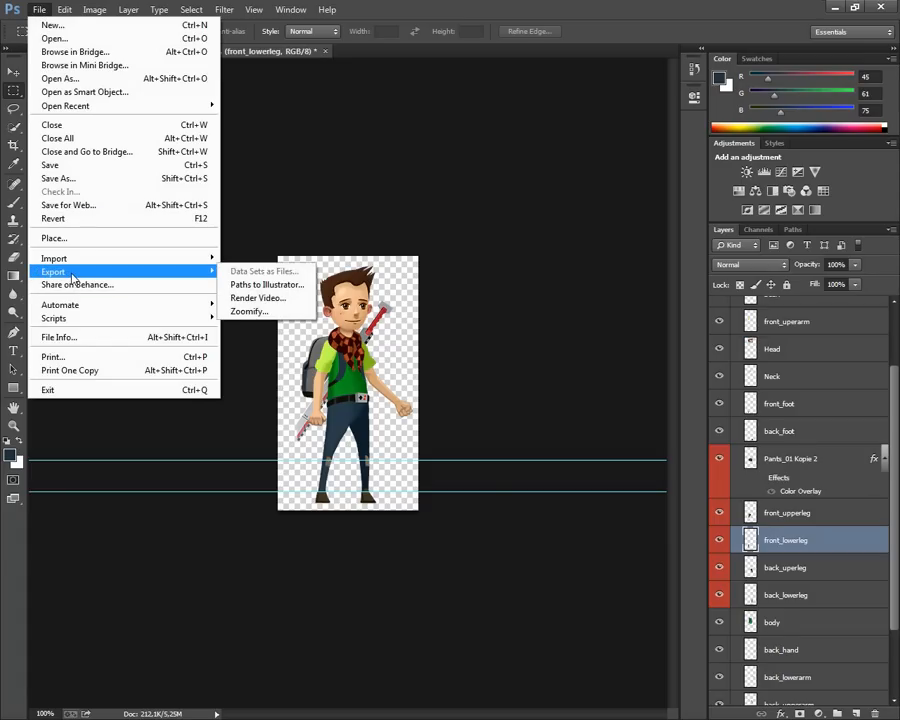
mouse_move(86, 316)
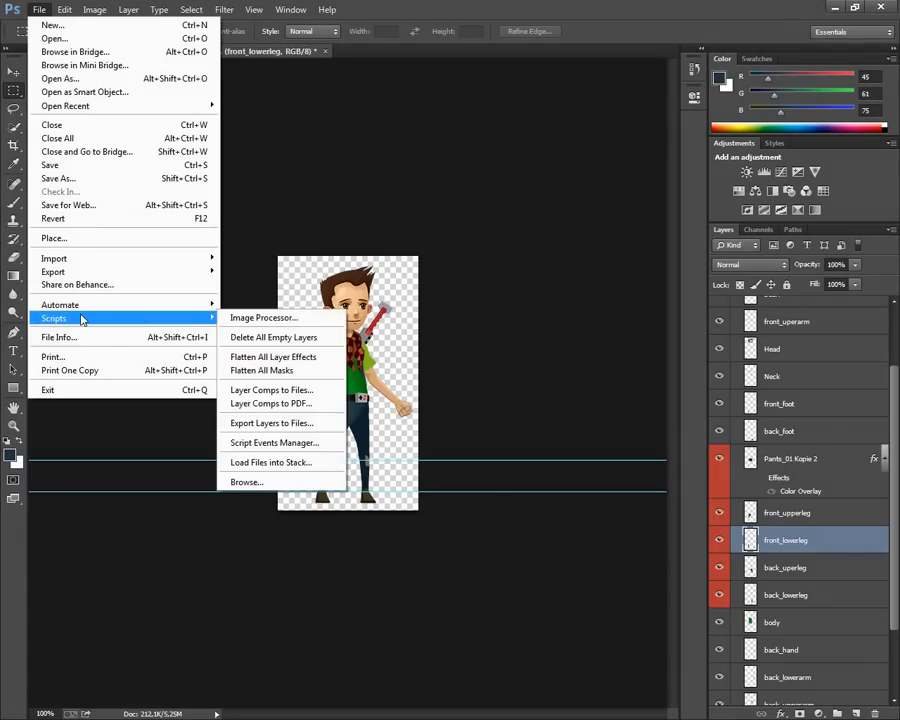
left_click(246, 482)
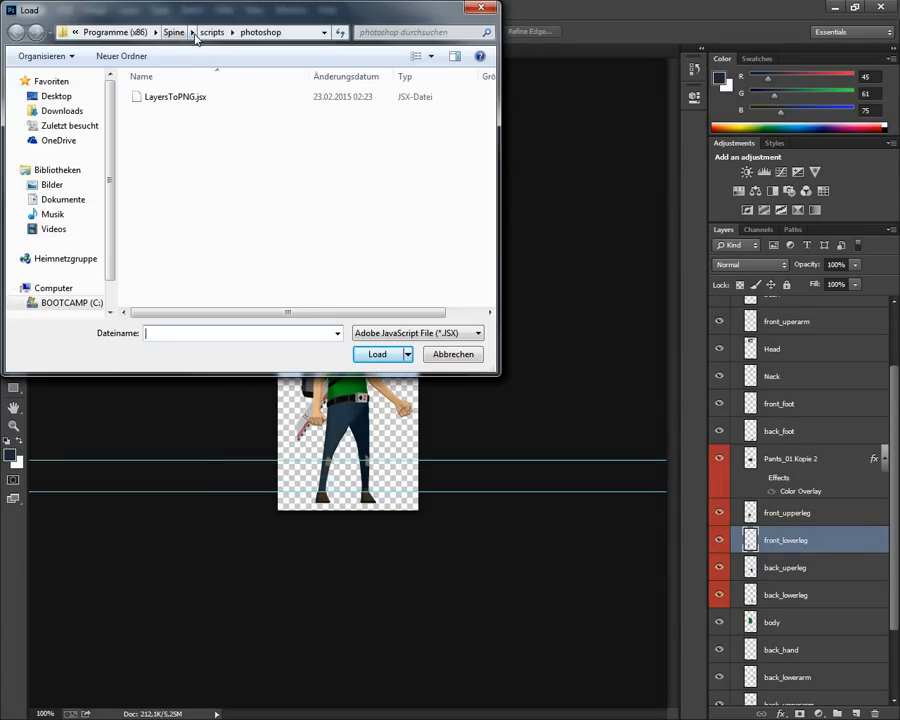
left_click(174, 97)
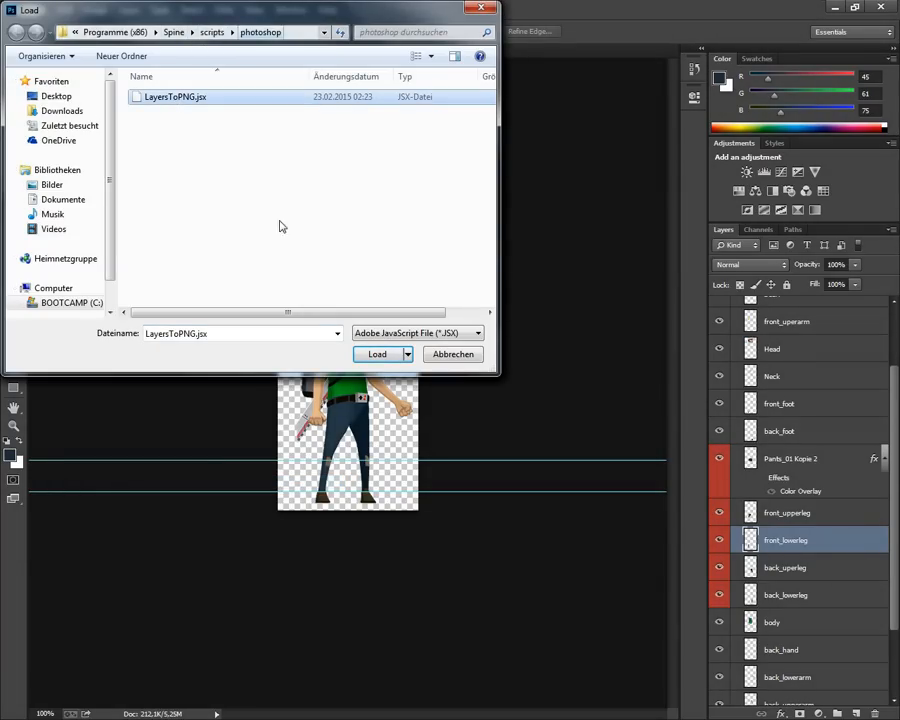
left_click(374, 355)
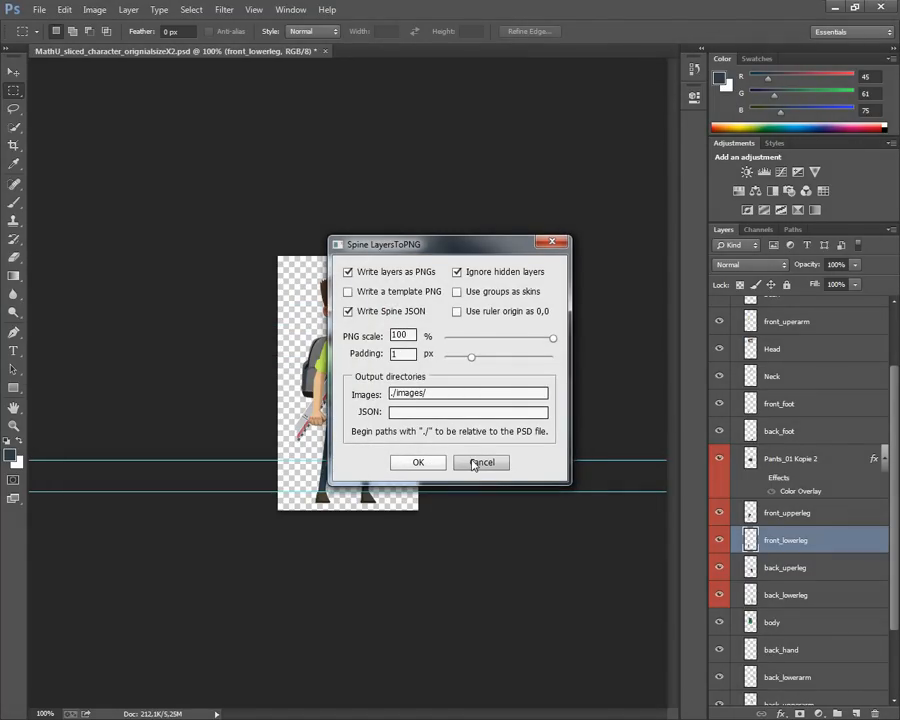
left_click(474, 462)
Save the layered character document as a new Photoshop file named MathU_video.psd in the dev_gfx folder.
left_click(42, 10)
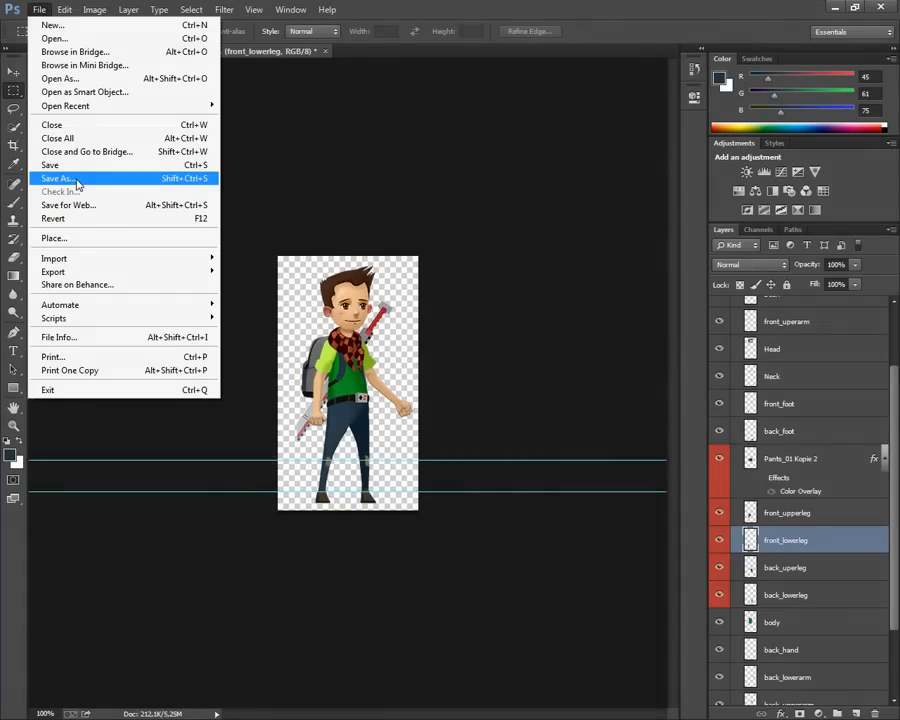
left_click(77, 184)
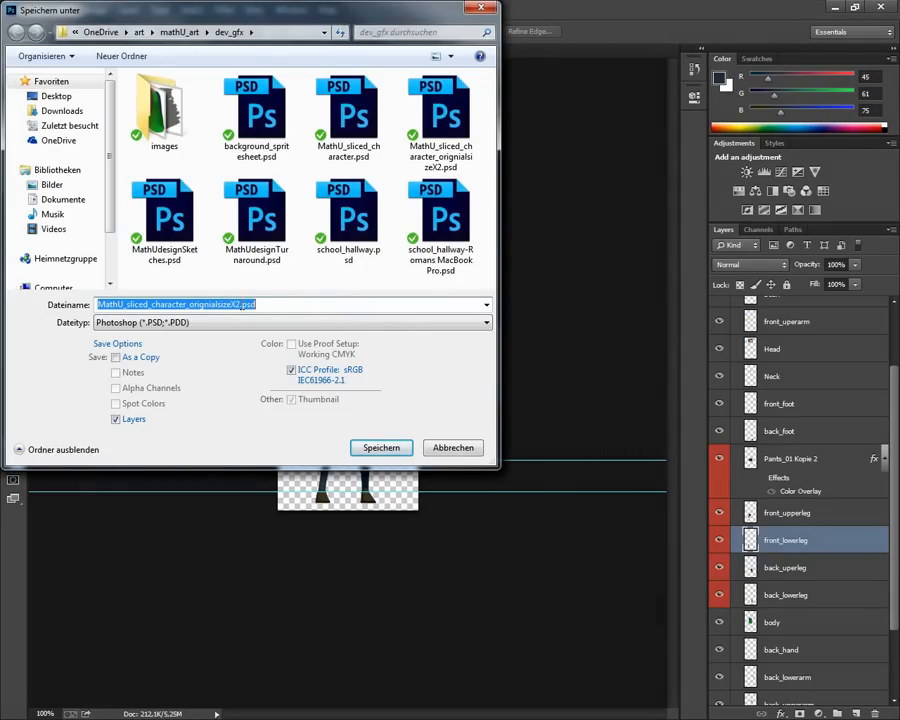
left_click(241, 305)
left_click_drag(241, 305, 125, 306)
type("video")
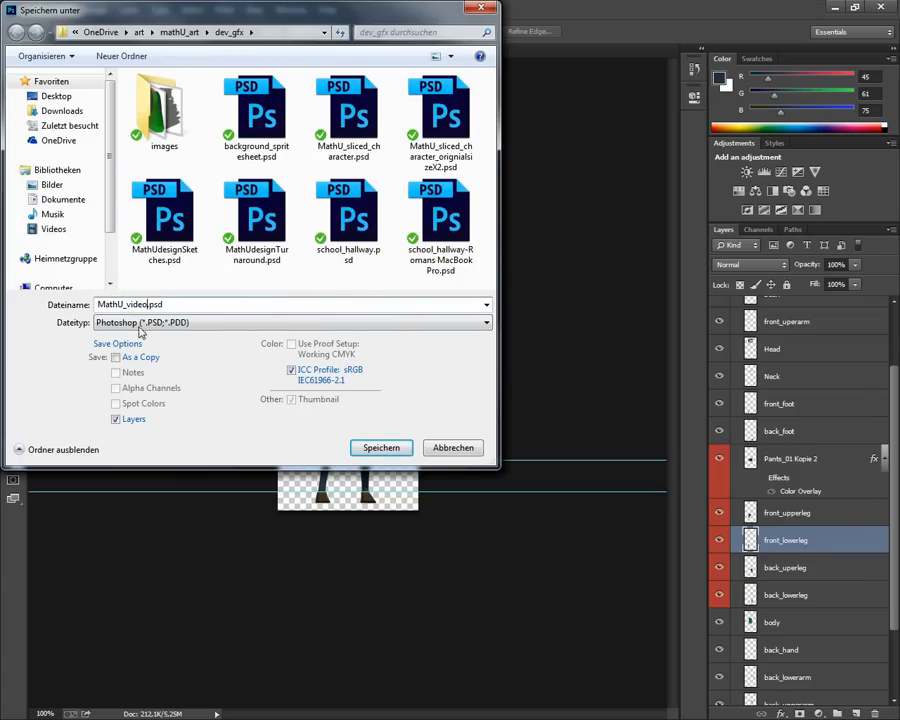
left_click(383, 449)
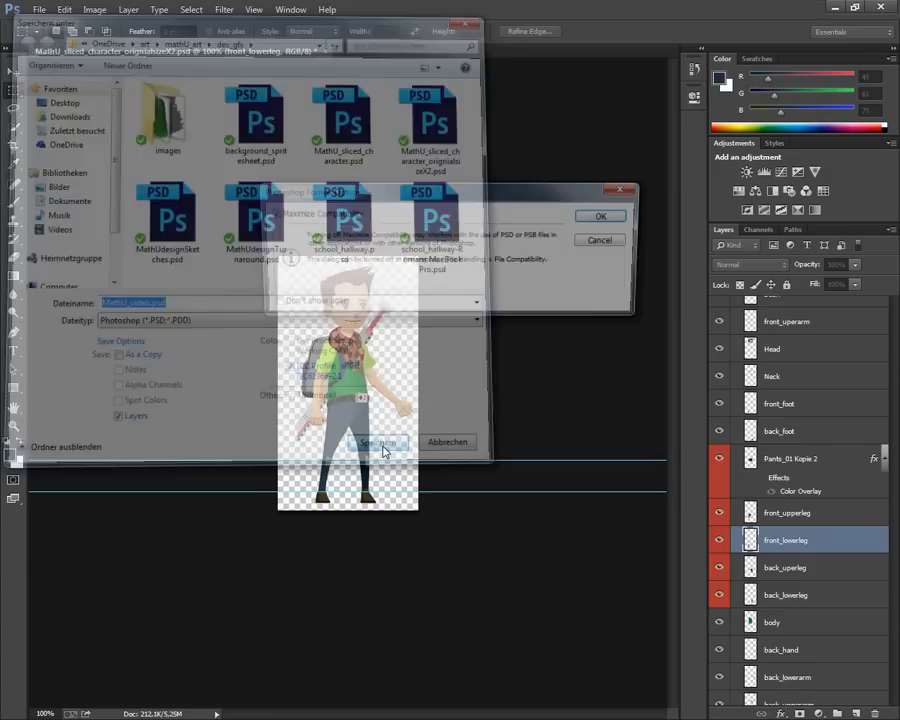
left_click(601, 214)
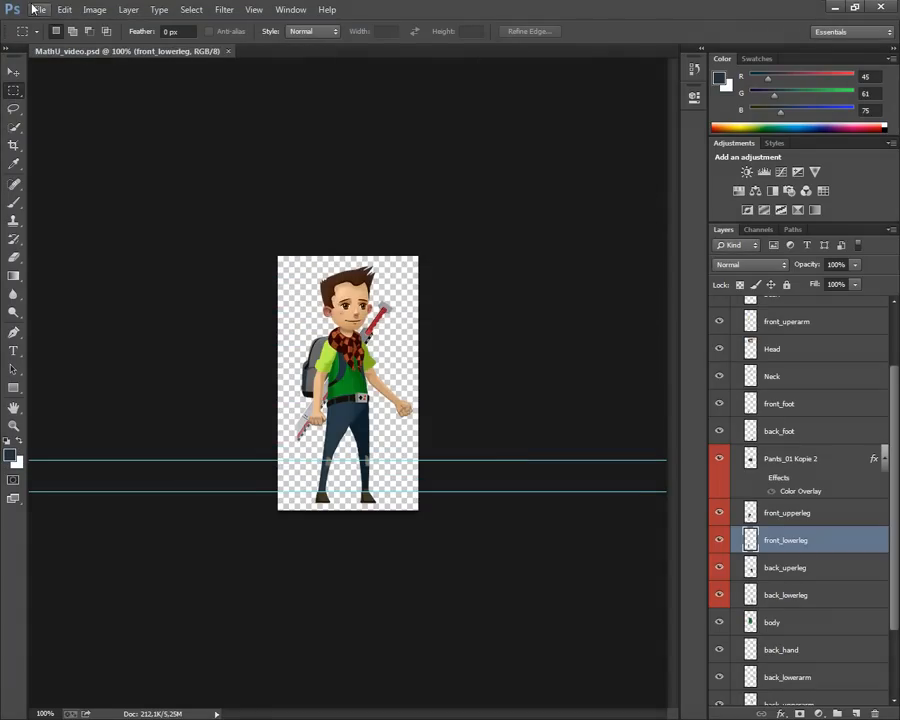
Run the LayersToPNG.jsx script to export the visible layers as PNGs to ./images/ along with a Spine JSON.
left_click(35, 10)
mouse_move(85, 320)
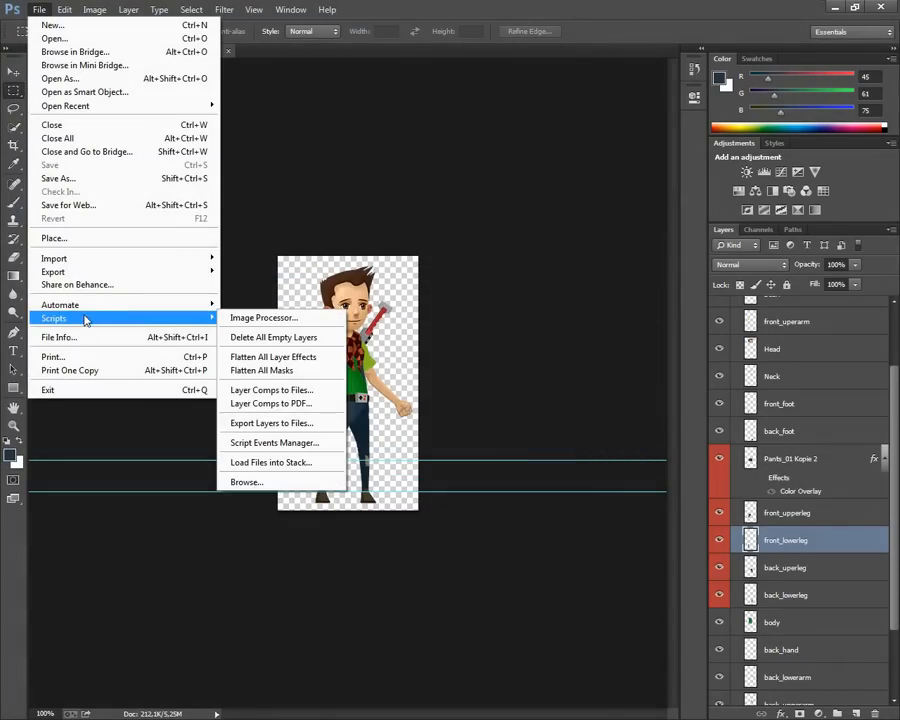
left_click(247, 482)
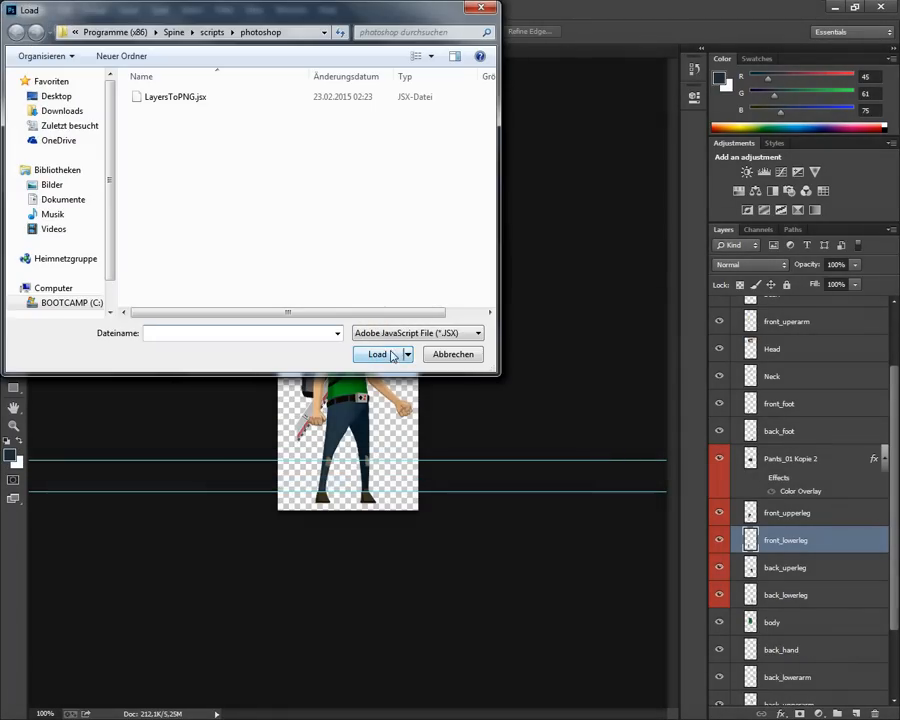
double_click(167, 98)
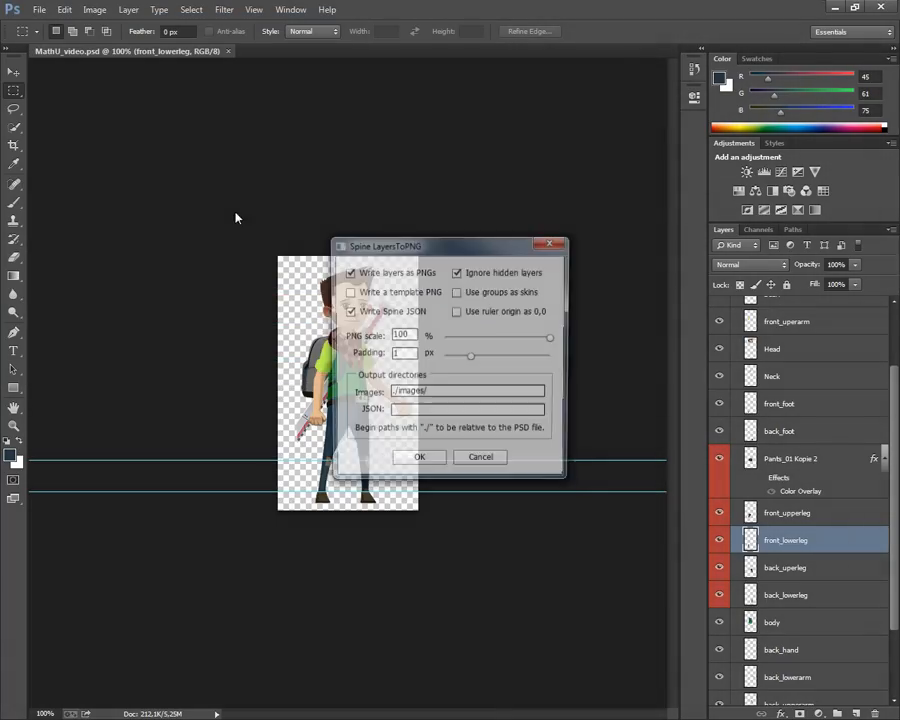
left_click(420, 463)
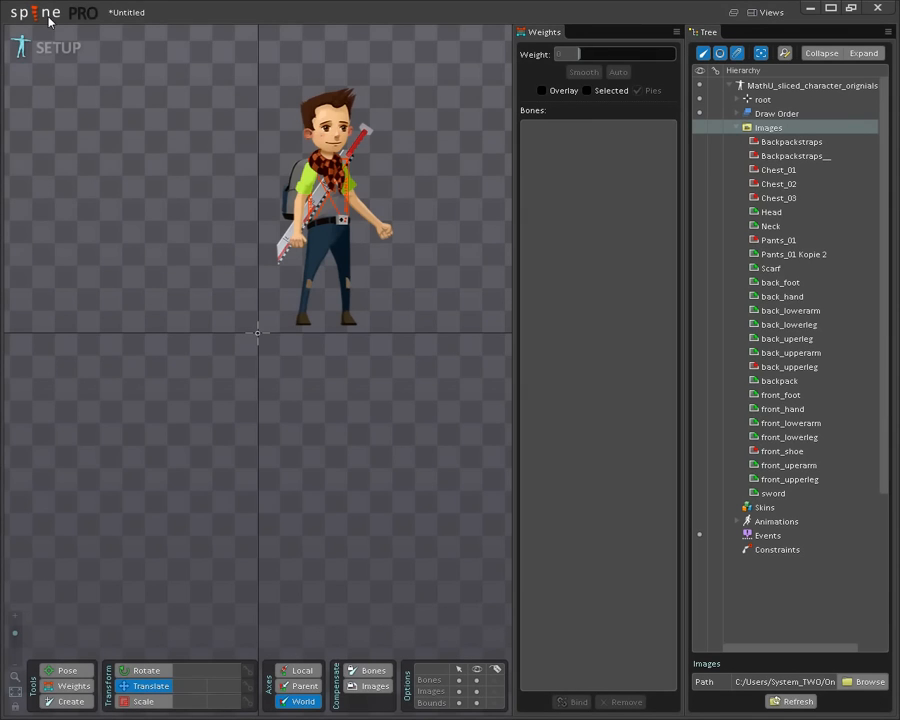
Switch to Spine and create a new project without saving the changes to the open one.
left_click(43, 18)
left_click(36, 33)
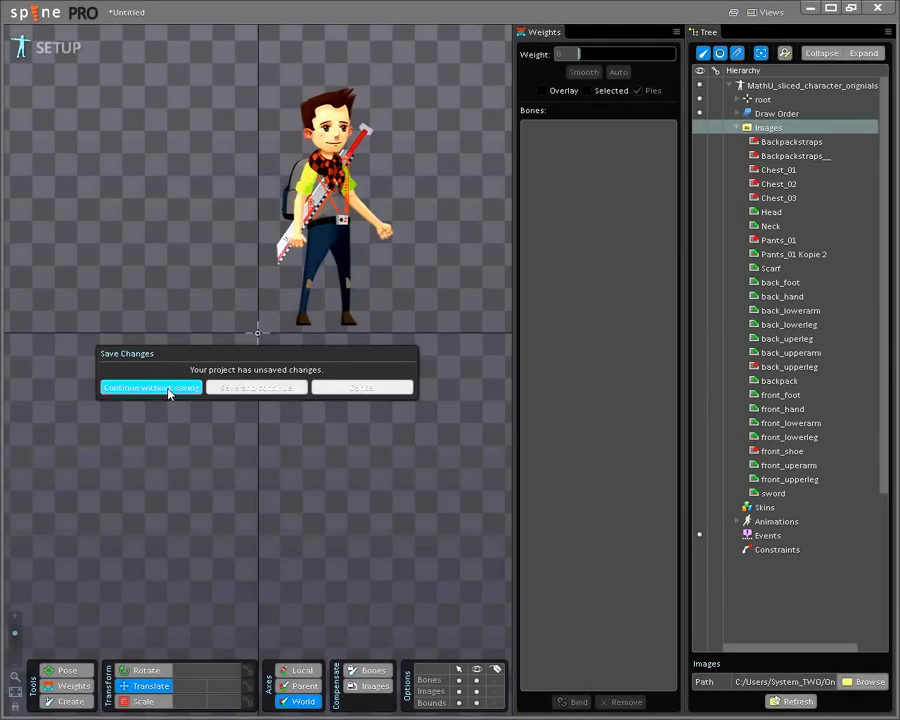
left_click(169, 390)
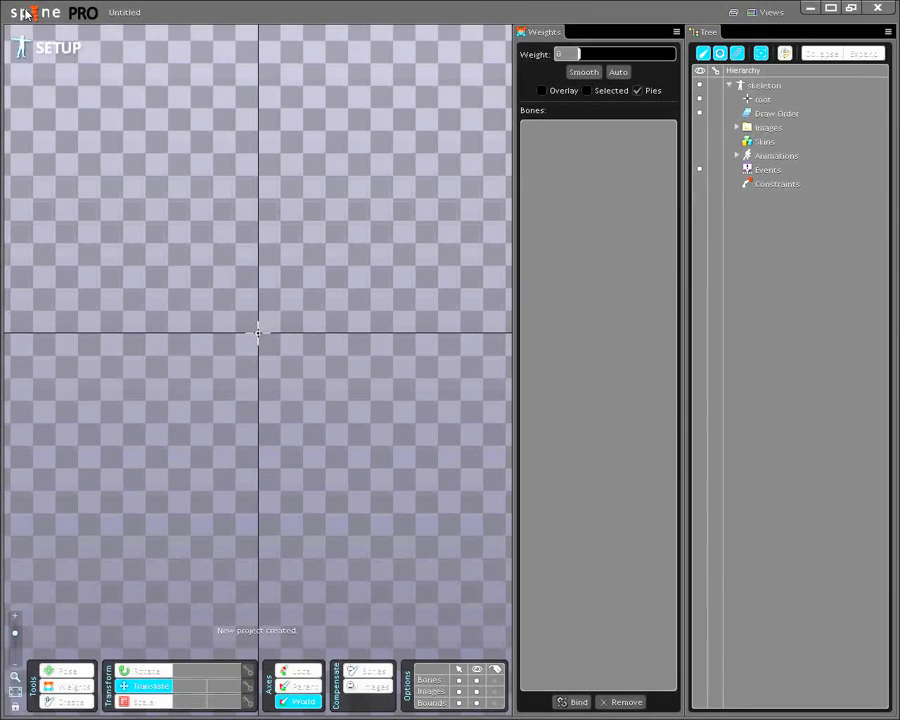
Import MathU_video.json from the mathU_art/dev_gfx folder as skeleton MathU_video at scale 1.
left_click(35, 13)
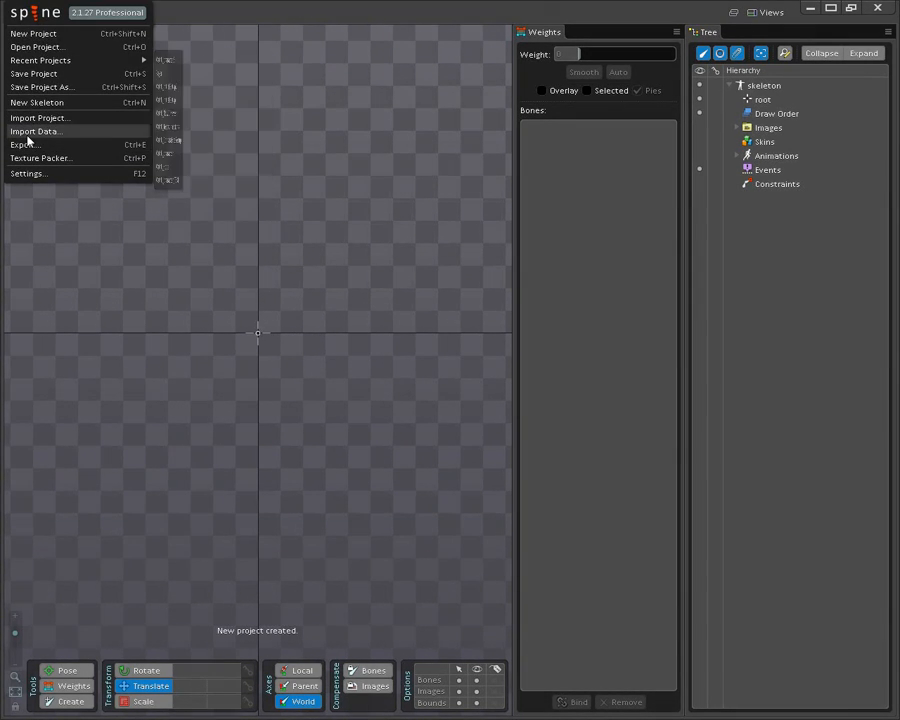
left_click(28, 134)
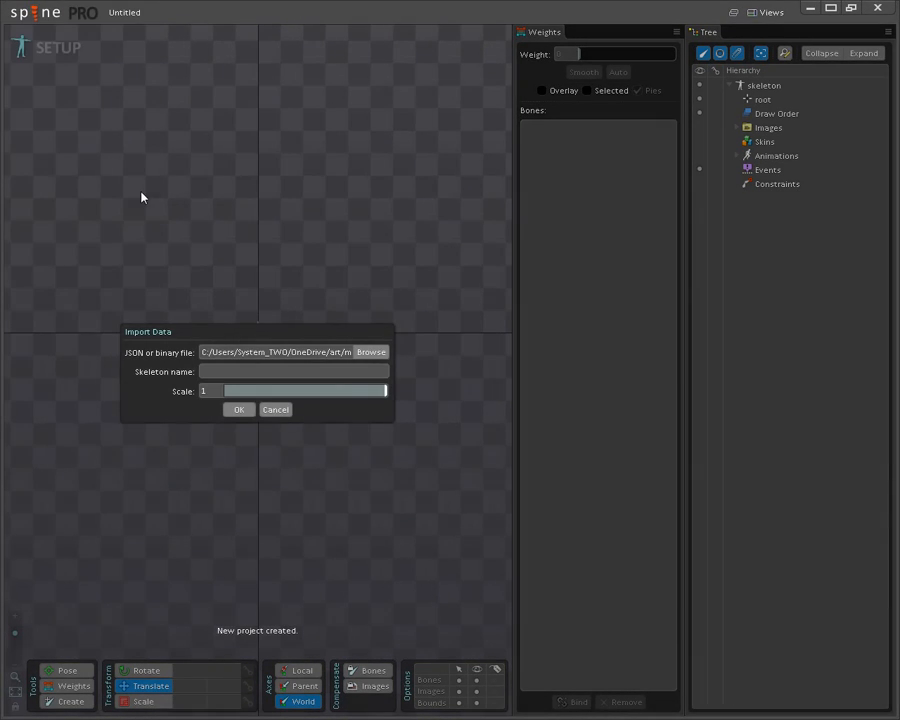
left_click(380, 353)
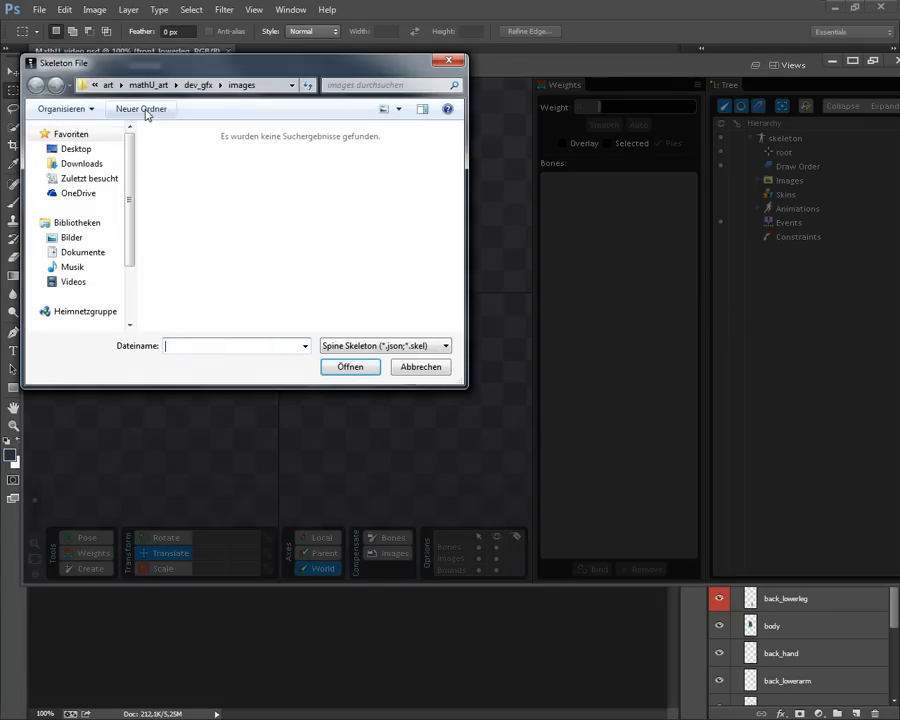
left_click(106, 85)
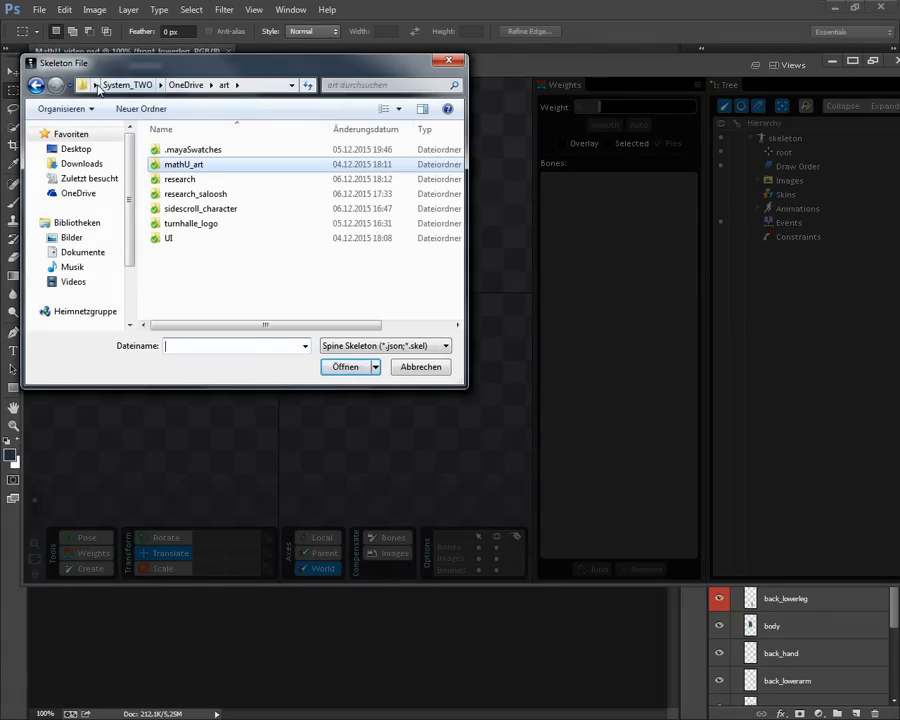
double_click(193, 165)
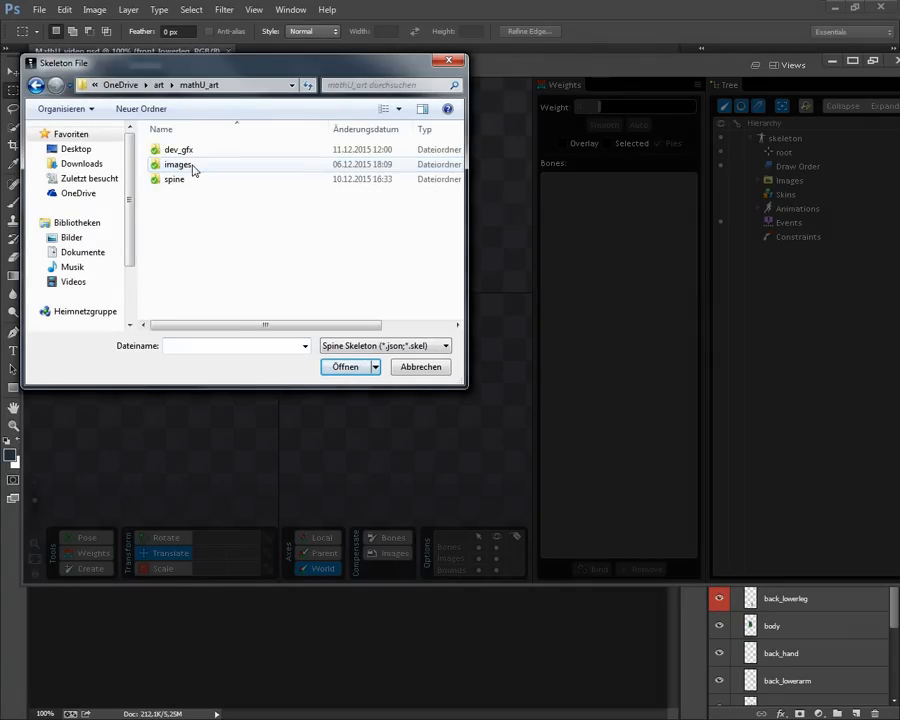
double_click(178, 150)
left_click(342, 196)
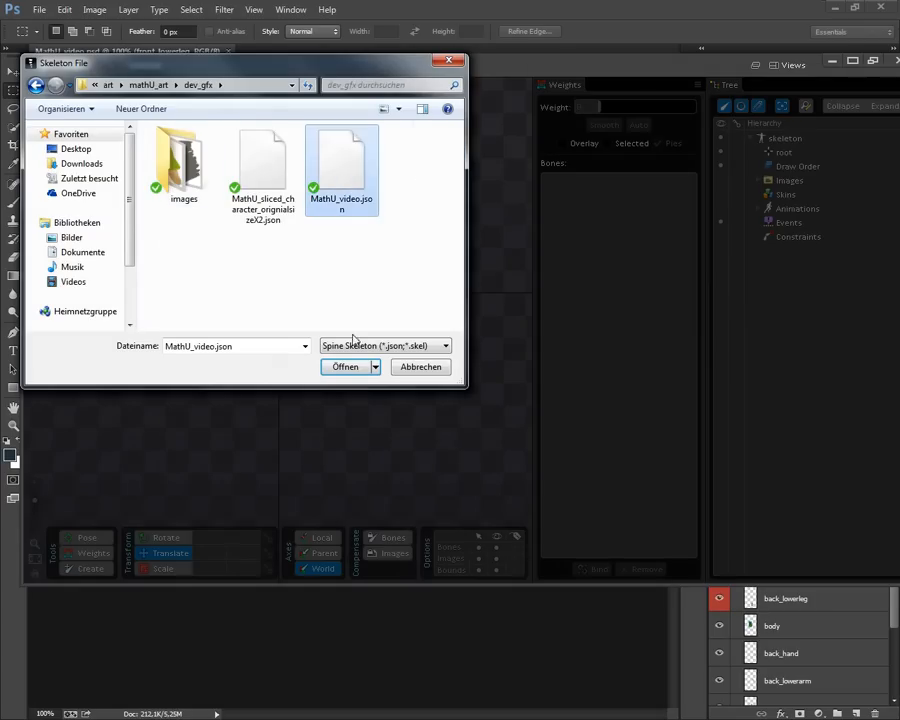
left_click(343, 368)
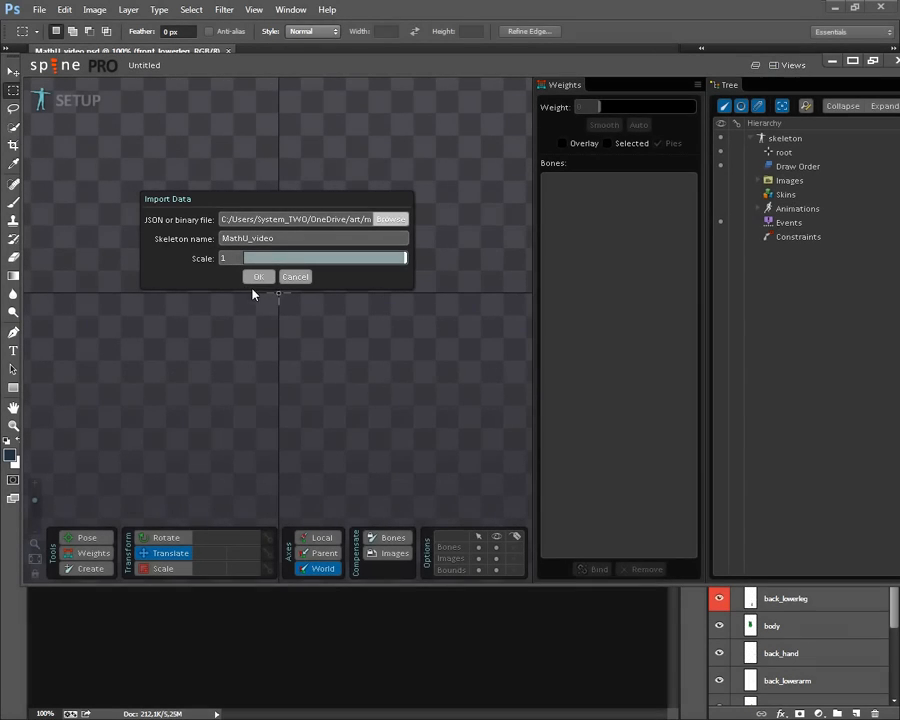
left_click(256, 279)
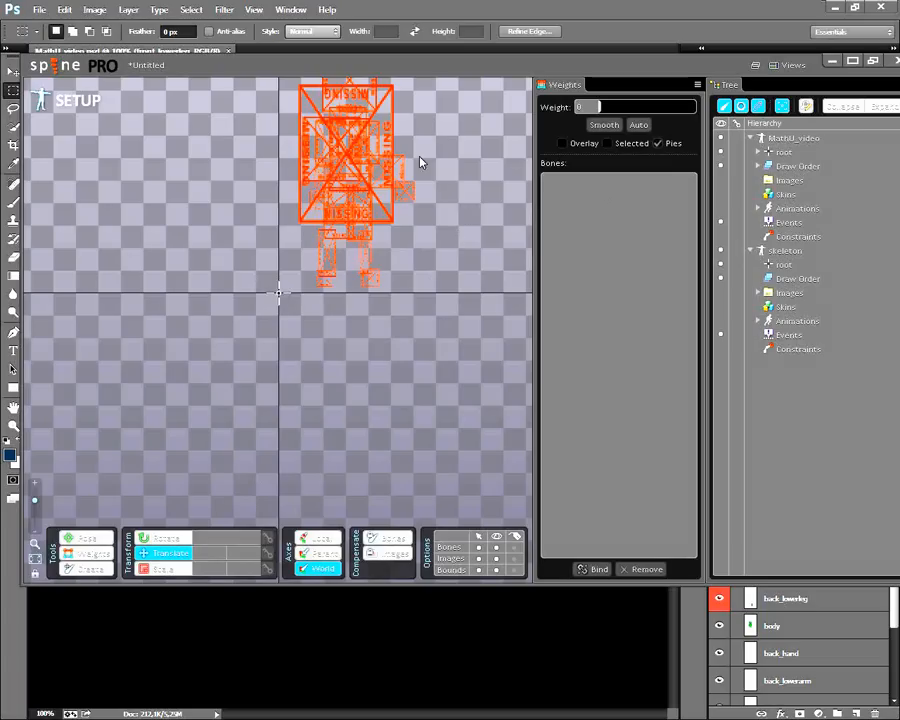
Delete the empty default skeleton named "skeleton" from the project hierarchy.
left_click(779, 181)
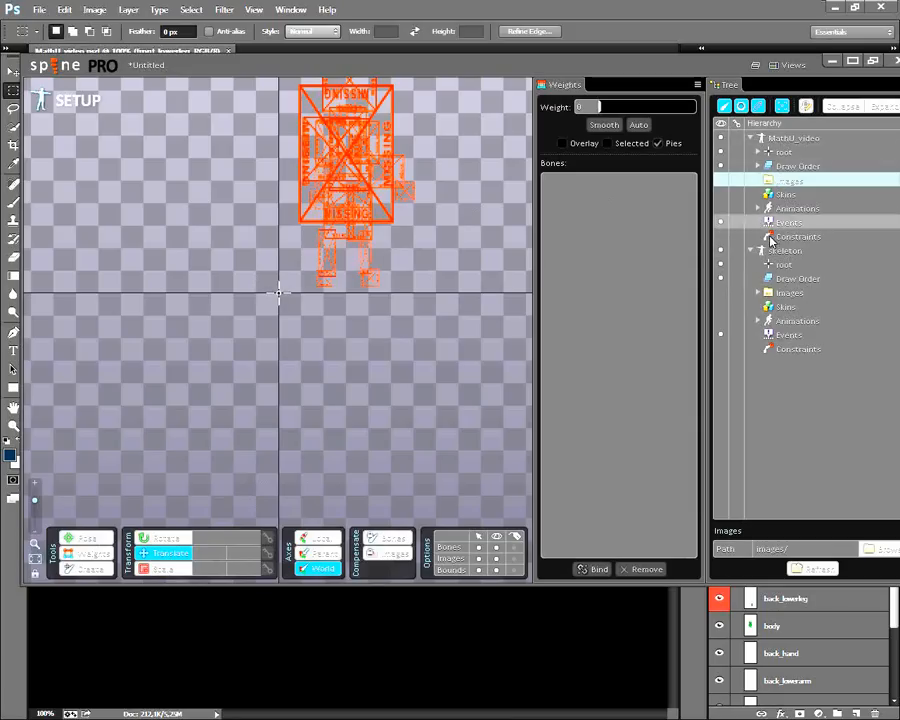
left_click(780, 251)
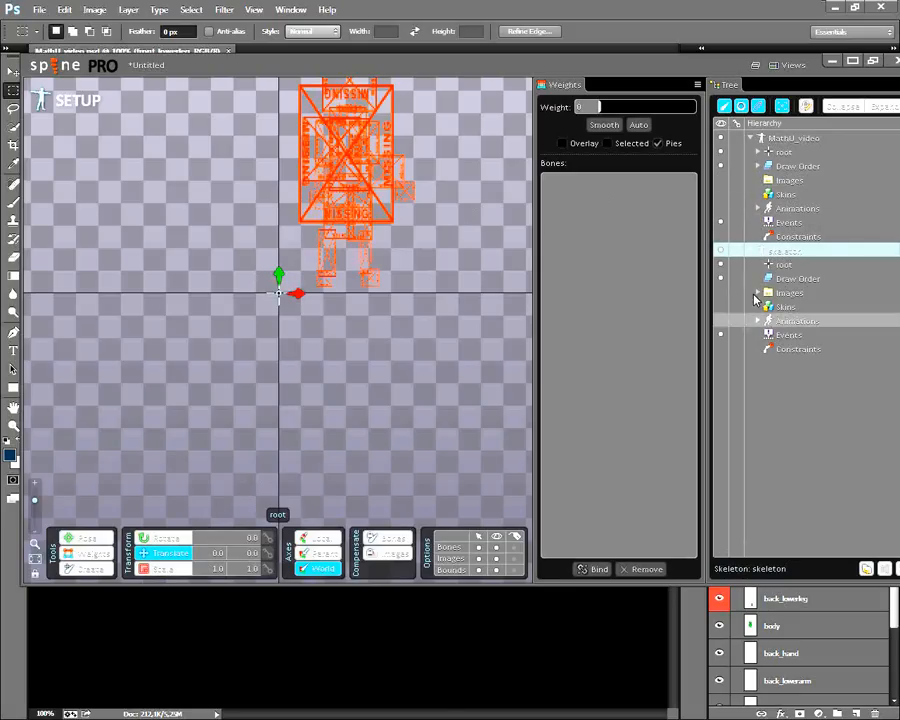
left_click(781, 140)
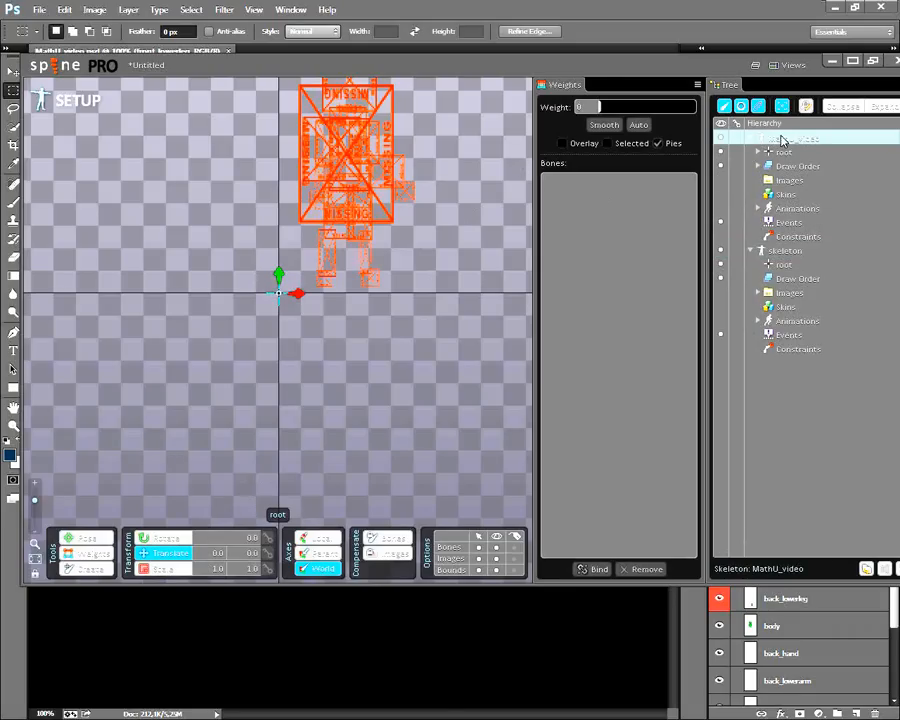
left_click(788, 251)
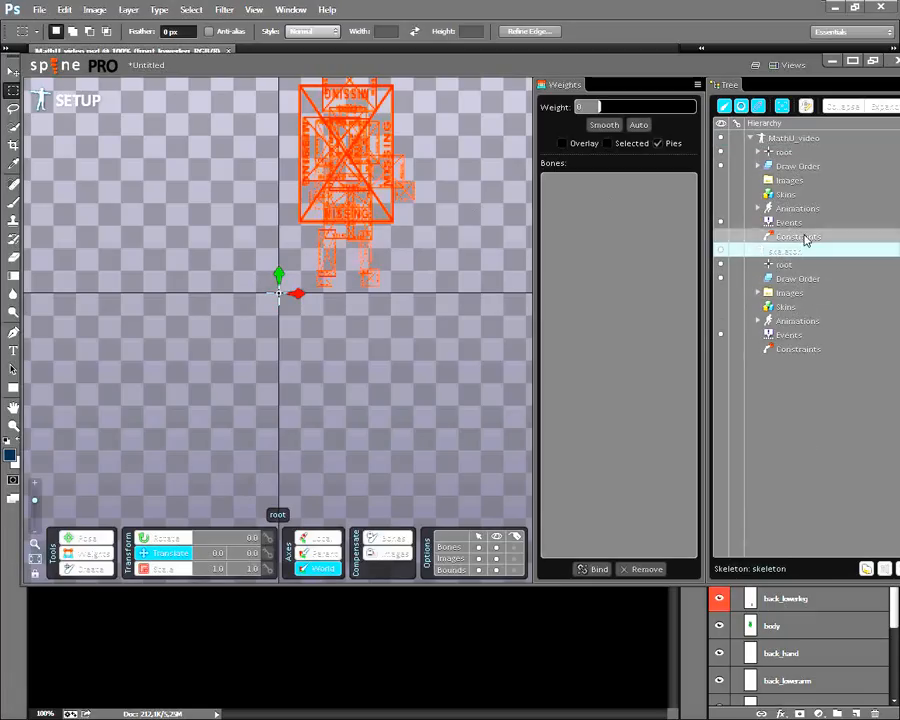
left_click(771, 294)
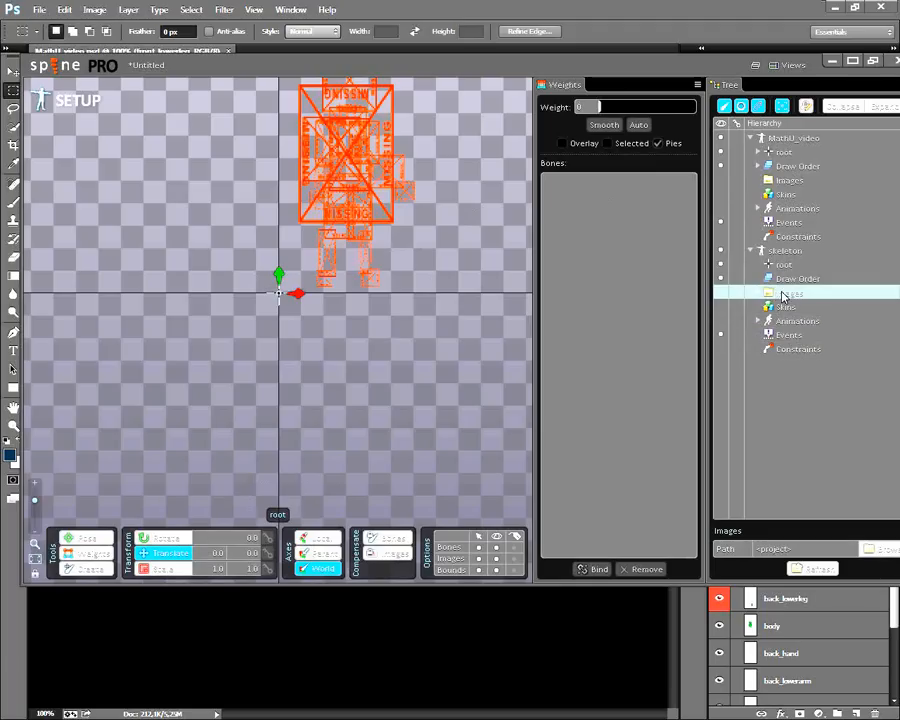
left_click(765, 253)
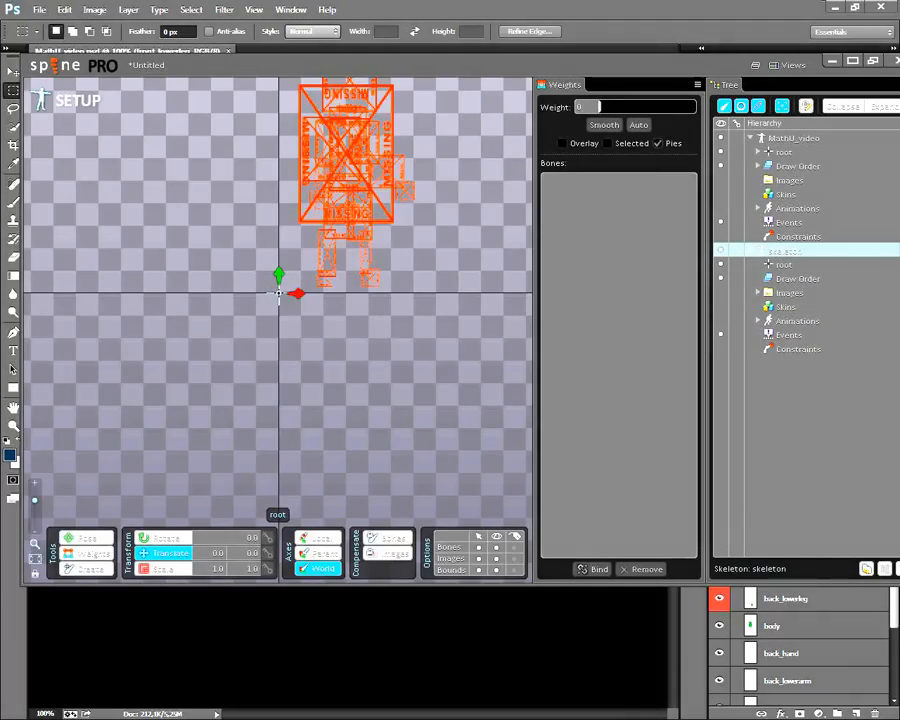
left_click(884, 568)
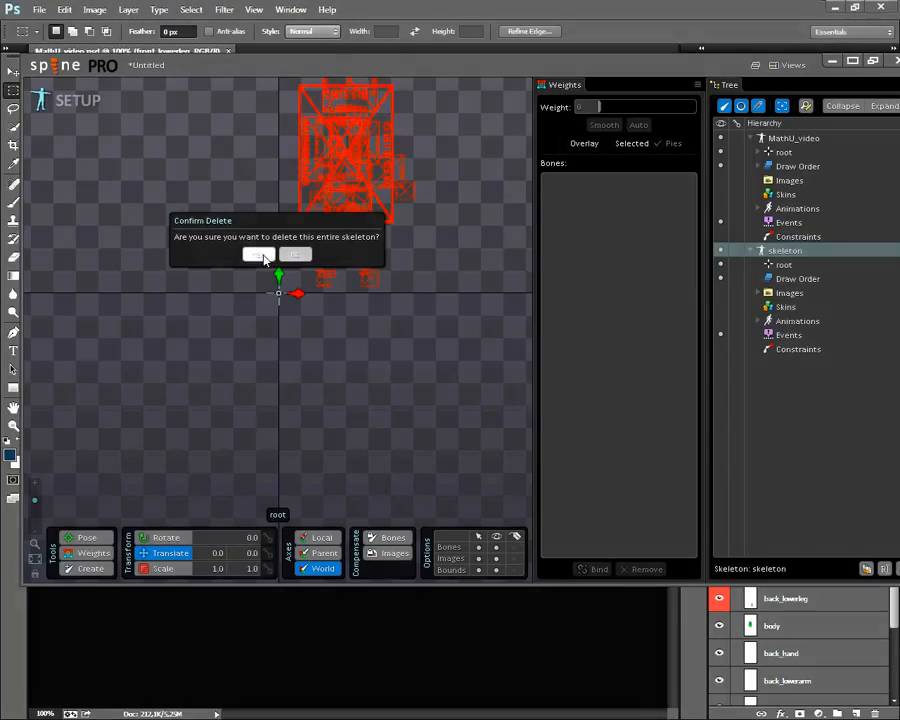
left_click(258, 254)
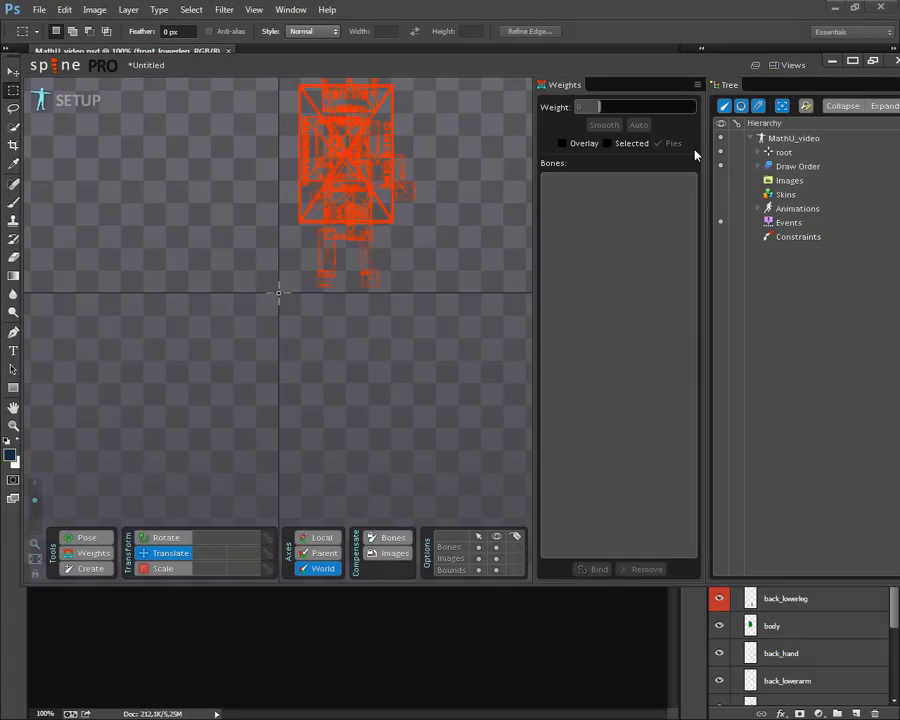
Set the skeleton's images path to the images folder inside mathU_art/dev_gfx.
left_click(790, 180)
left_click(882, 551)
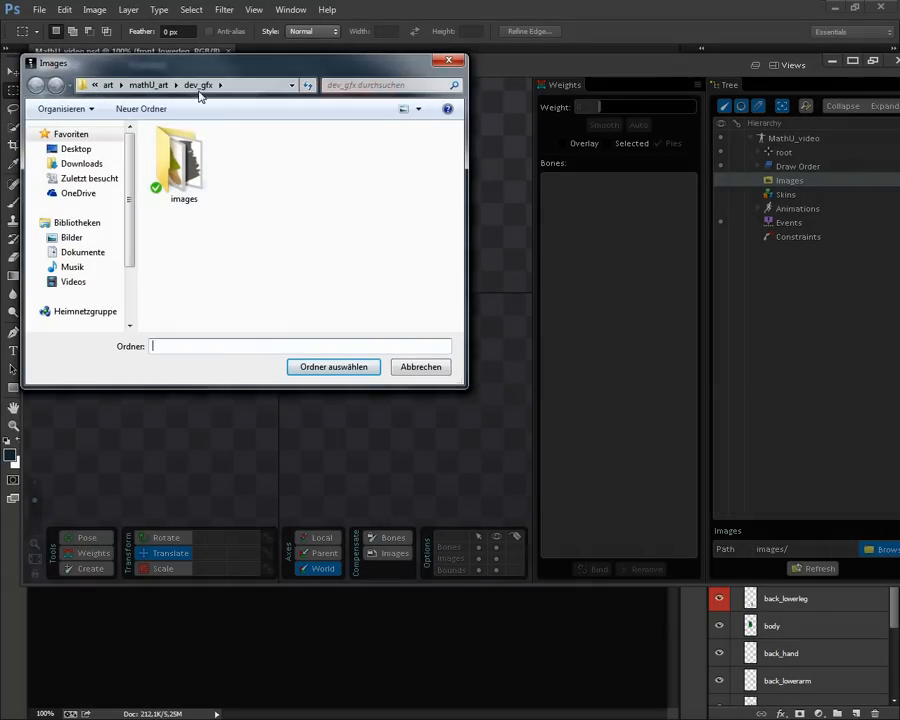
left_click(150, 86)
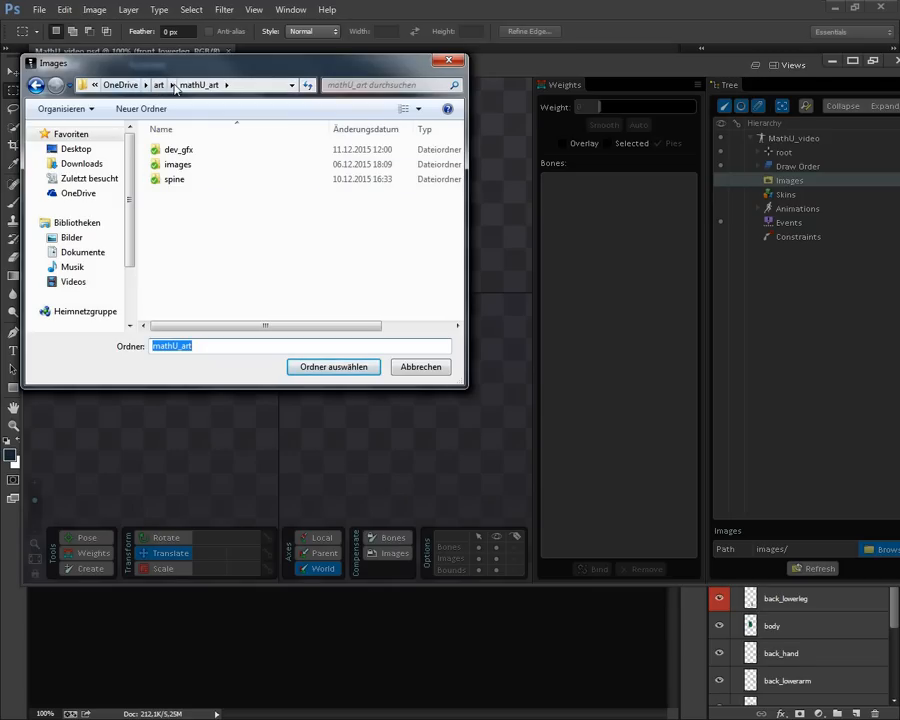
double_click(175, 150)
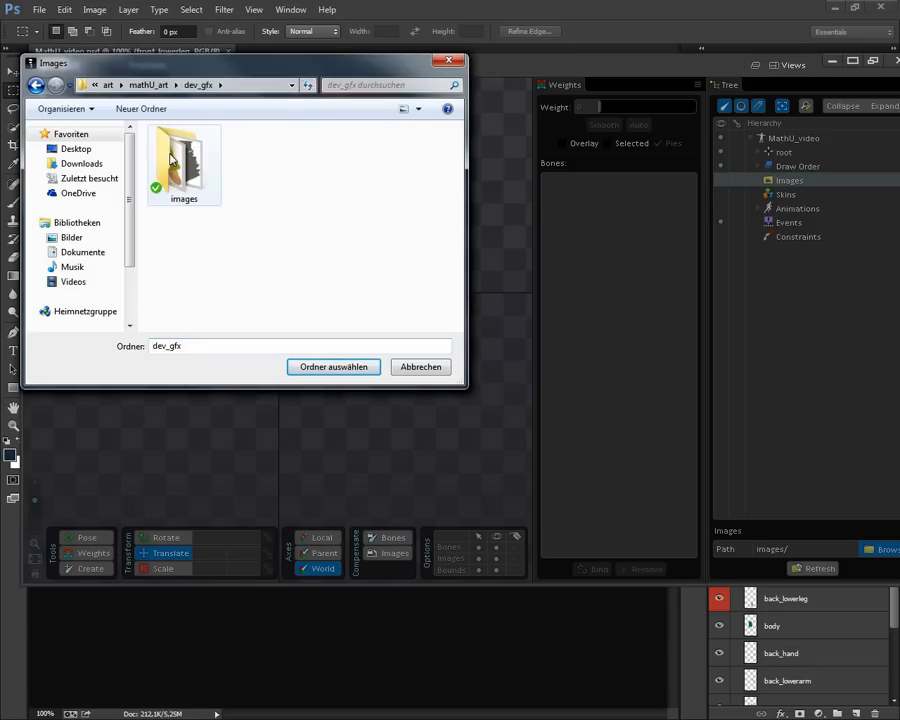
left_click(176, 167)
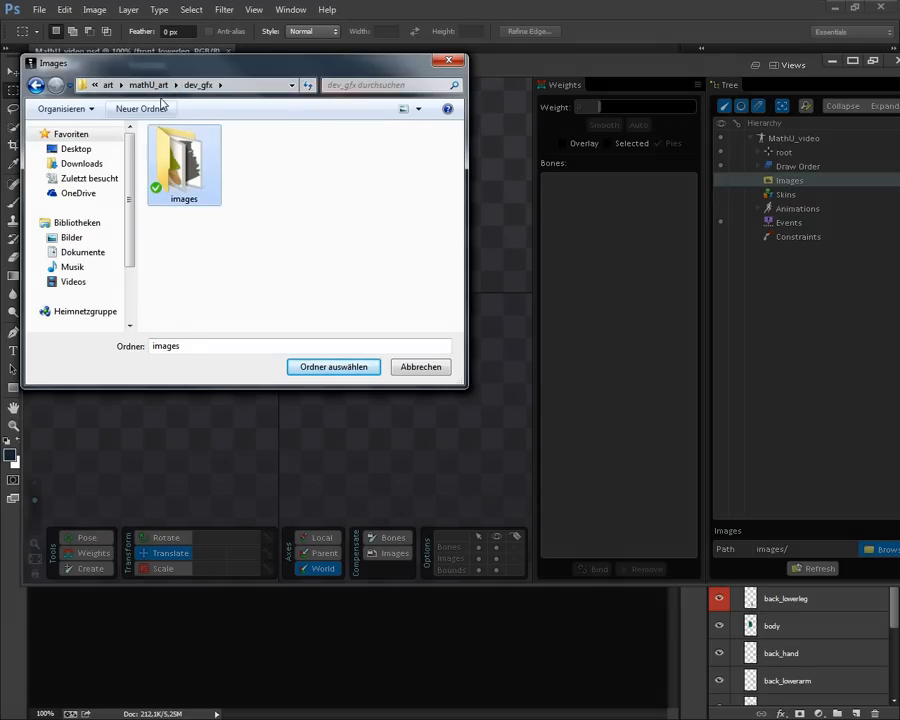
left_click(332, 368)
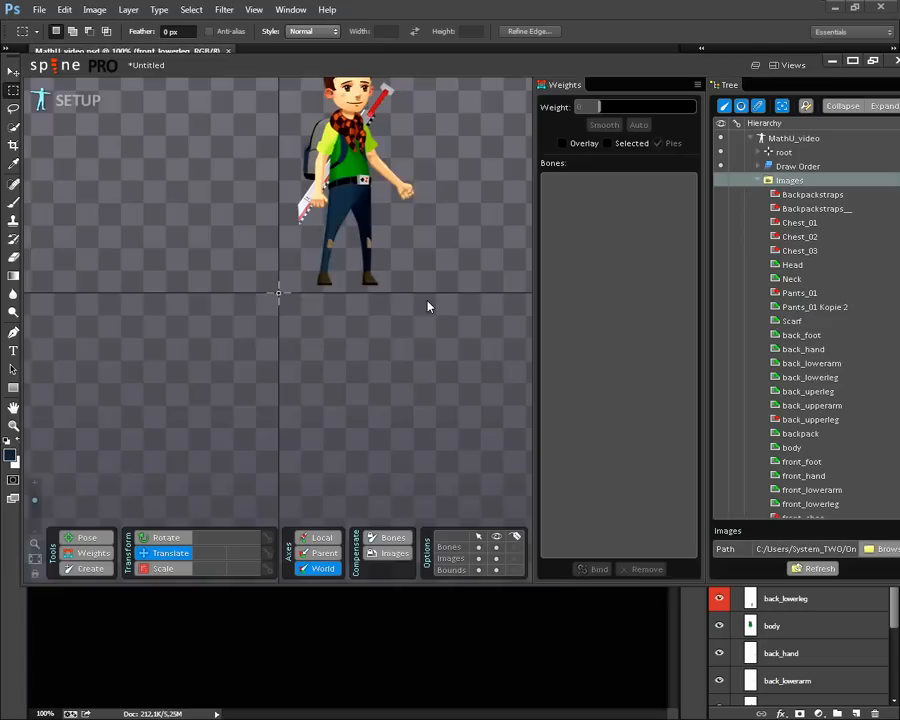
Bring the whole character into view and maximize the Spine window.
left_click_drag(428, 305, 360, 432)
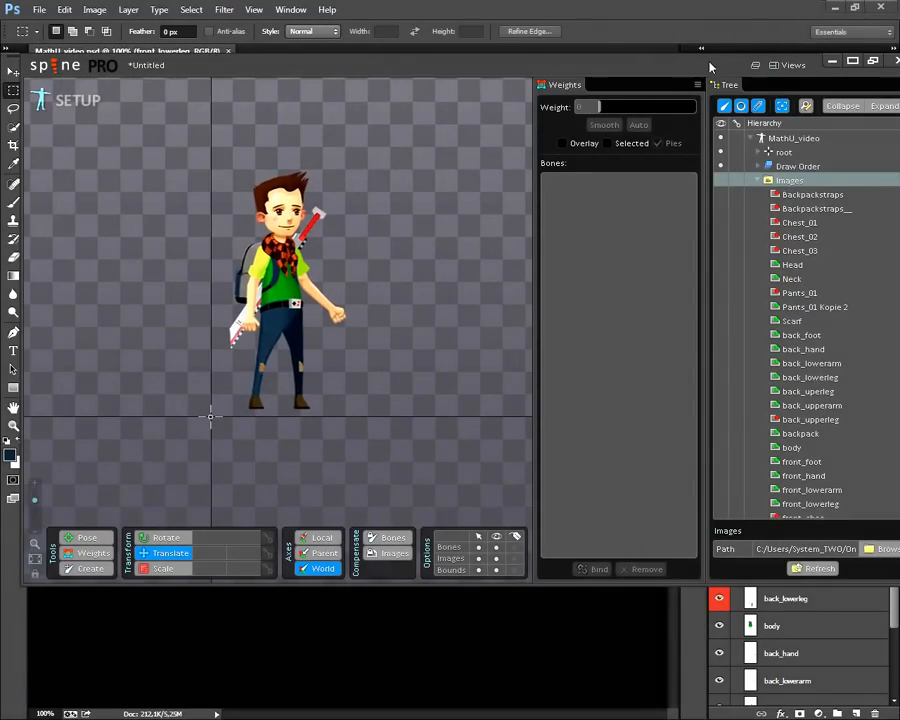
left_click_drag(684, 71, 680, 71)
left_click(852, 62)
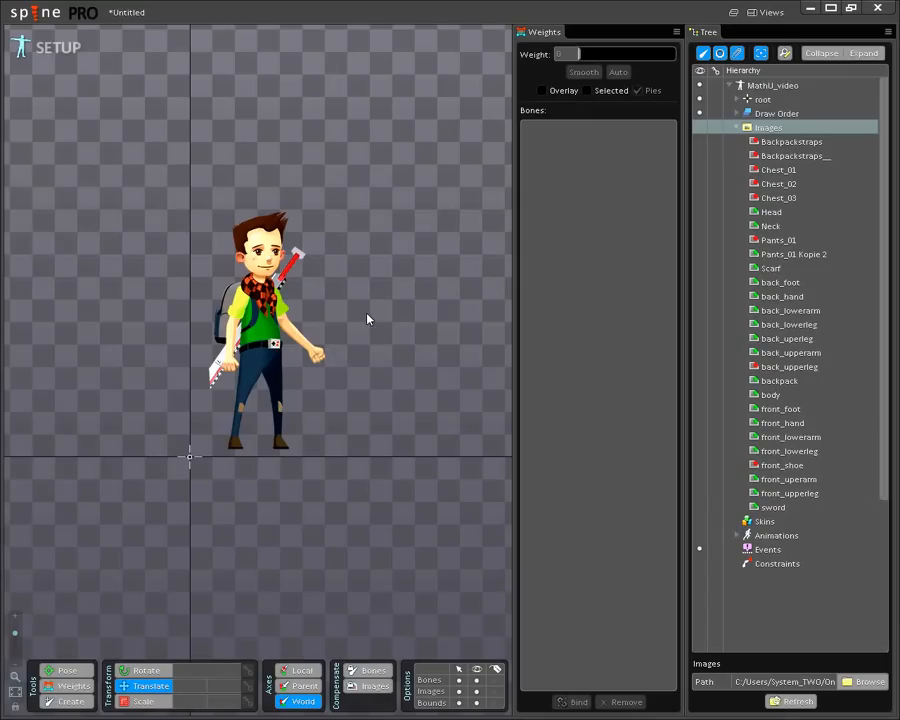
Select all the character's images and move them so the feet stand centred on the root origin.
left_click_drag(166, 189, 395, 447)
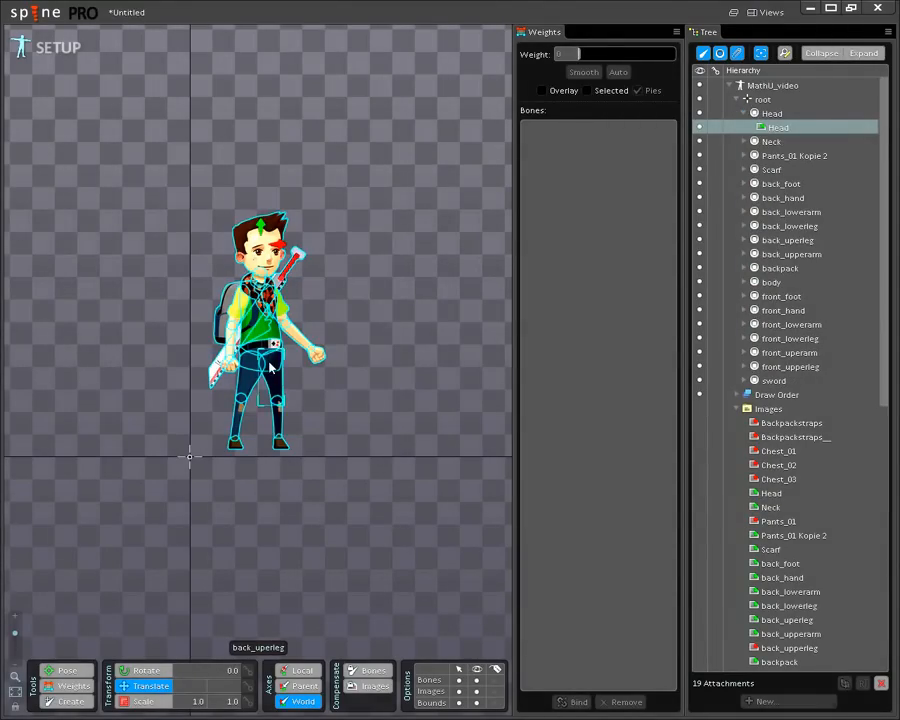
left_click_drag(263, 257, 193, 263)
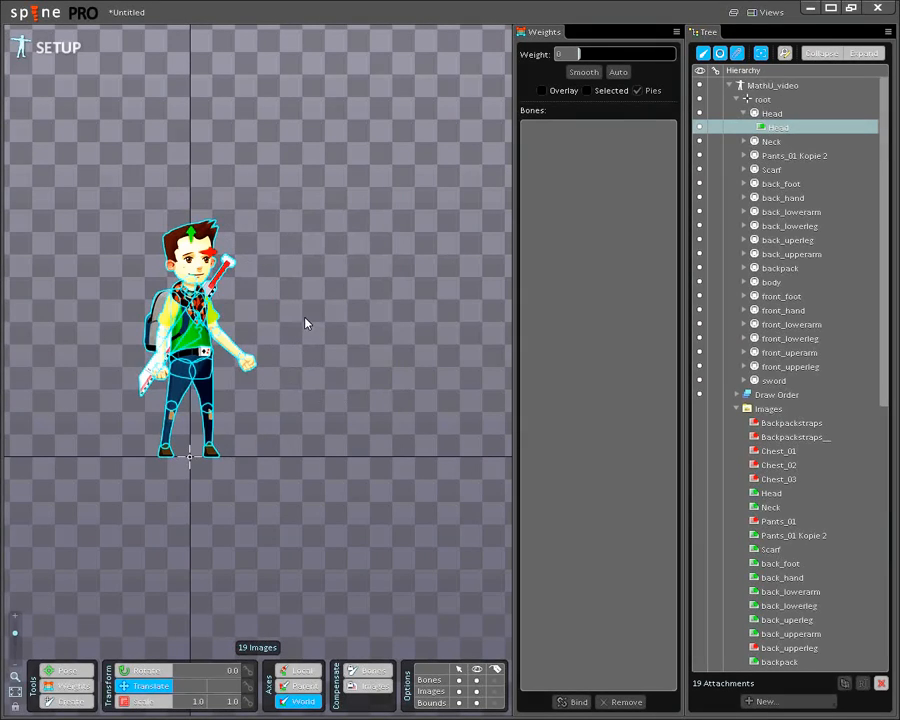
scroll(110, 500, "up", 6)
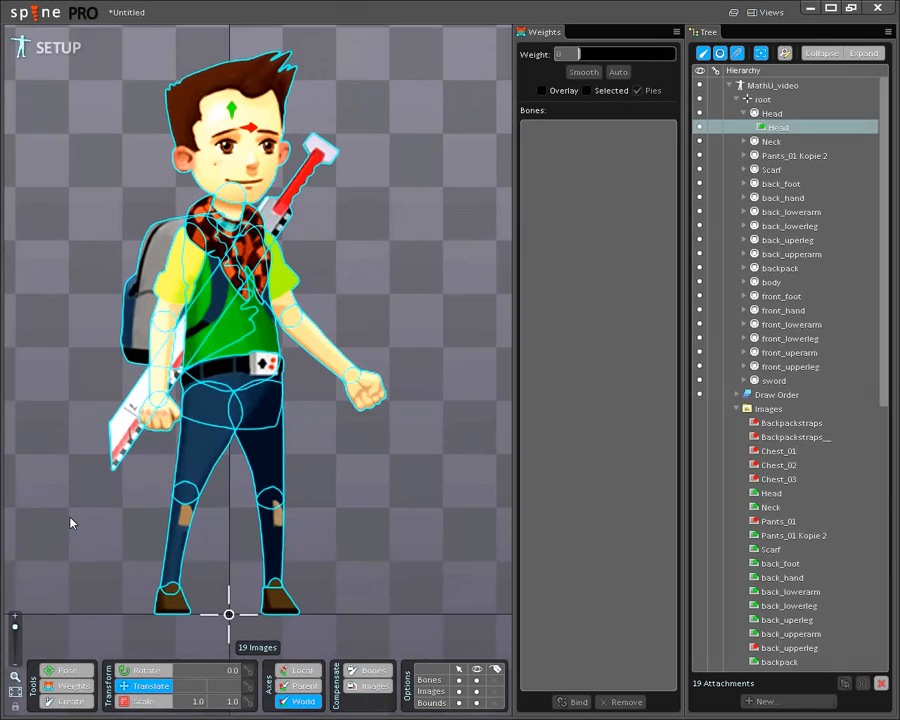
Examine the skeleton's image list, checking entries such as Head, Neck, Scarf and back_foot against the assembled character.
scroll(143, 370, "down", 3)
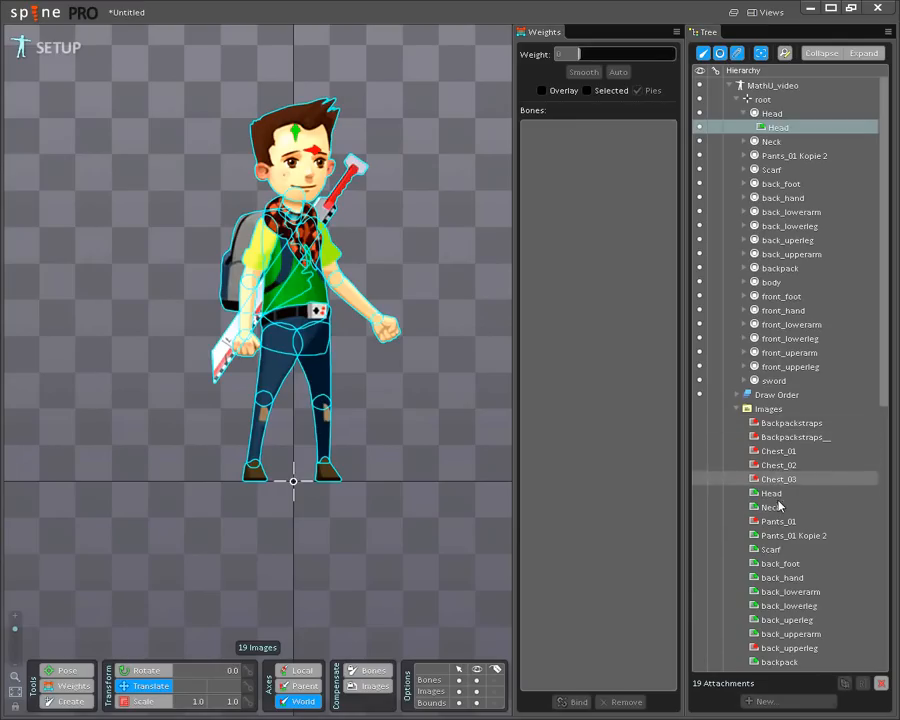
scroll(765, 480, "down", 6)
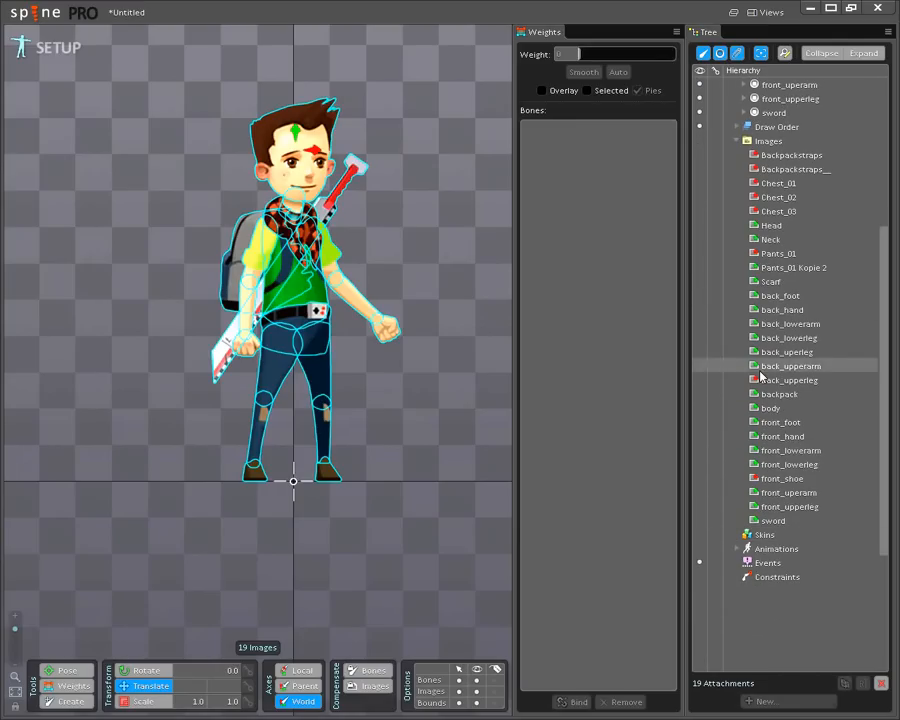
scroll(760, 370, "up", 3)
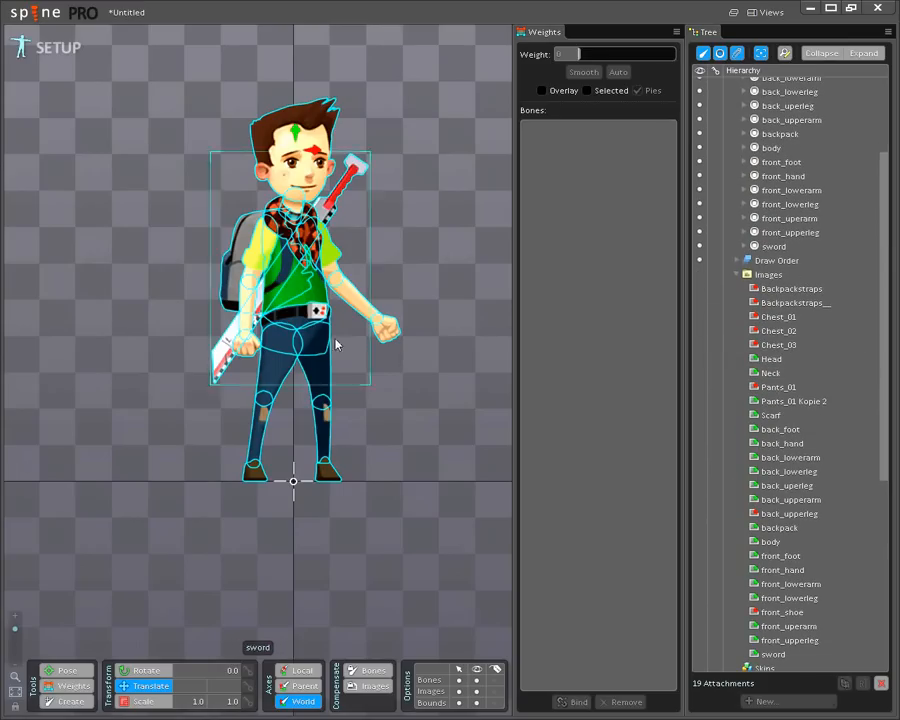
left_click(762, 359)
left_click(756, 373)
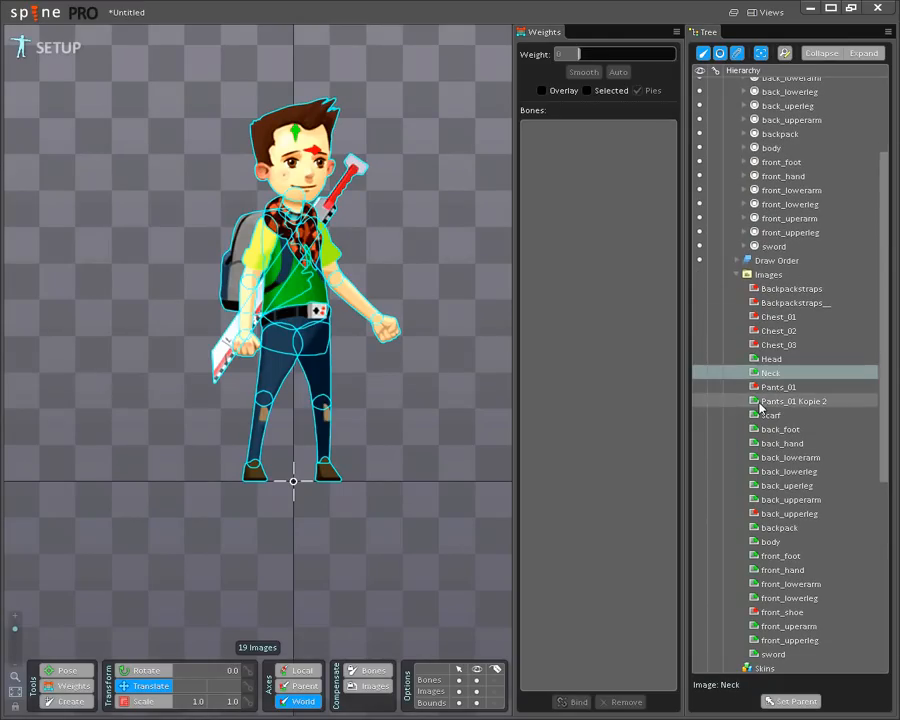
left_click(756, 415)
left_click(756, 429)
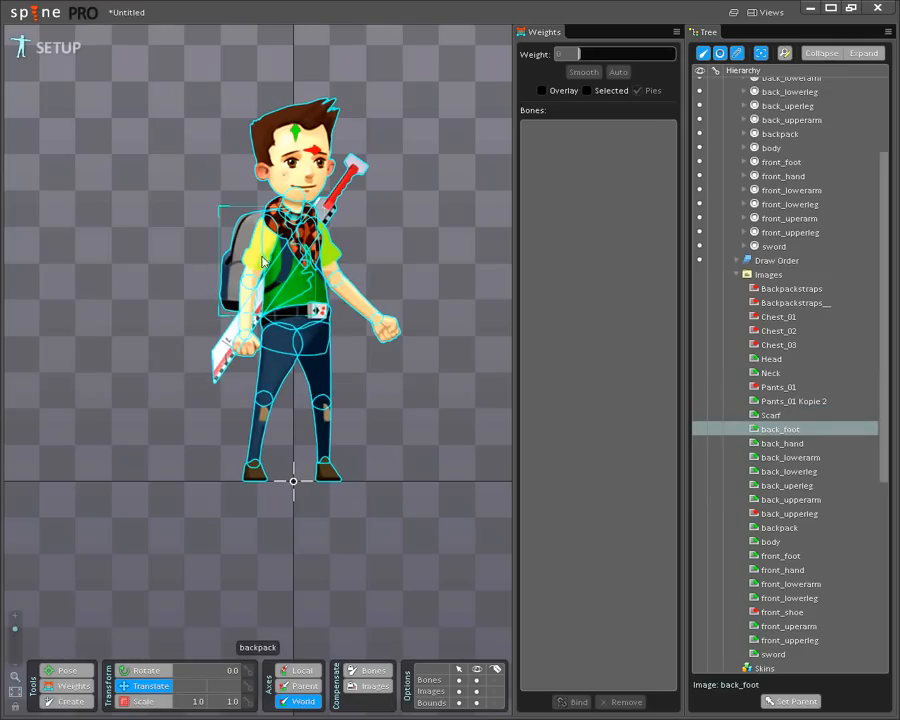
Try to create a bone at the hips as a child of root, and undo it.
left_click(70, 701)
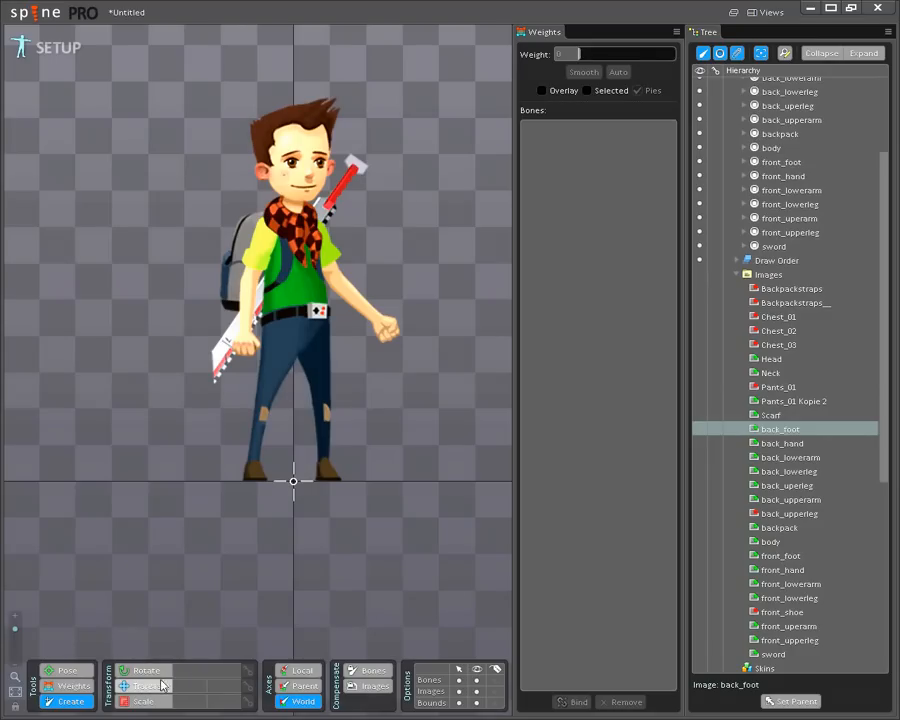
left_click(279, 356)
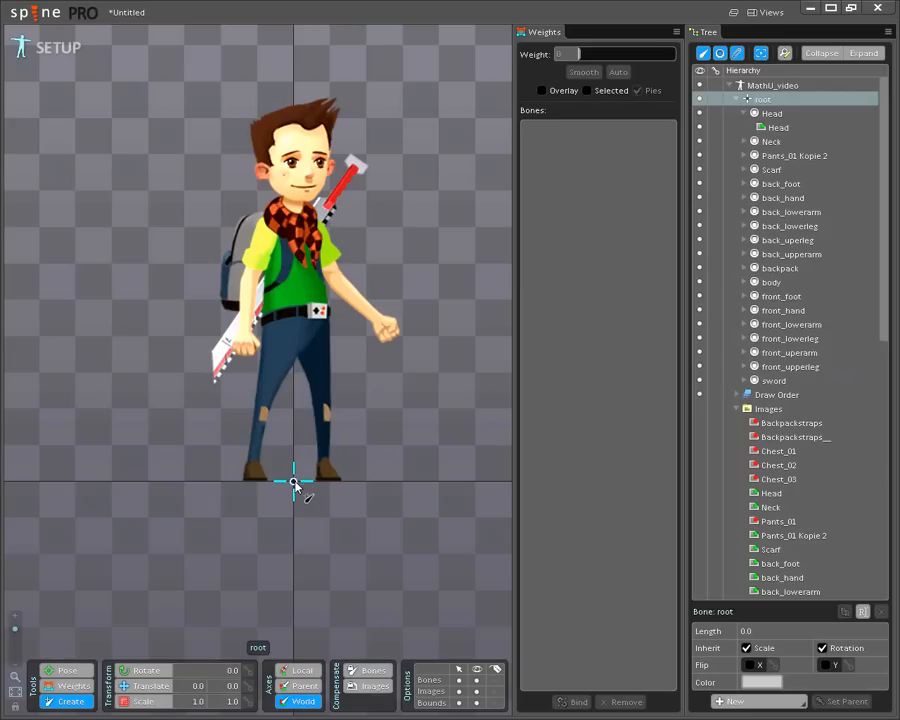
left_click(294, 327)
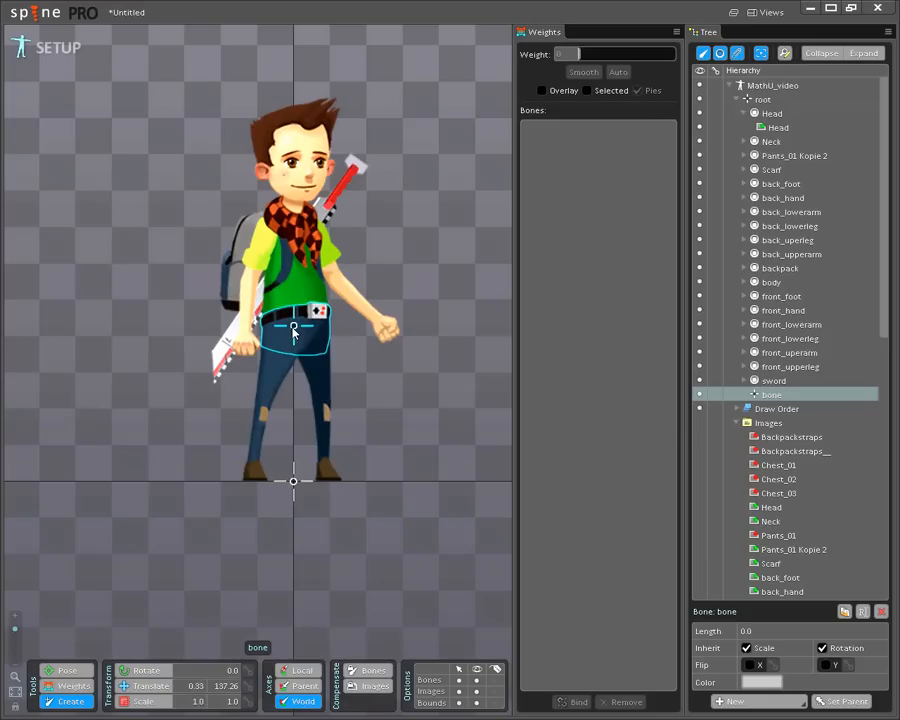
left_click_drag(293, 327, 279, 294)
key("c")
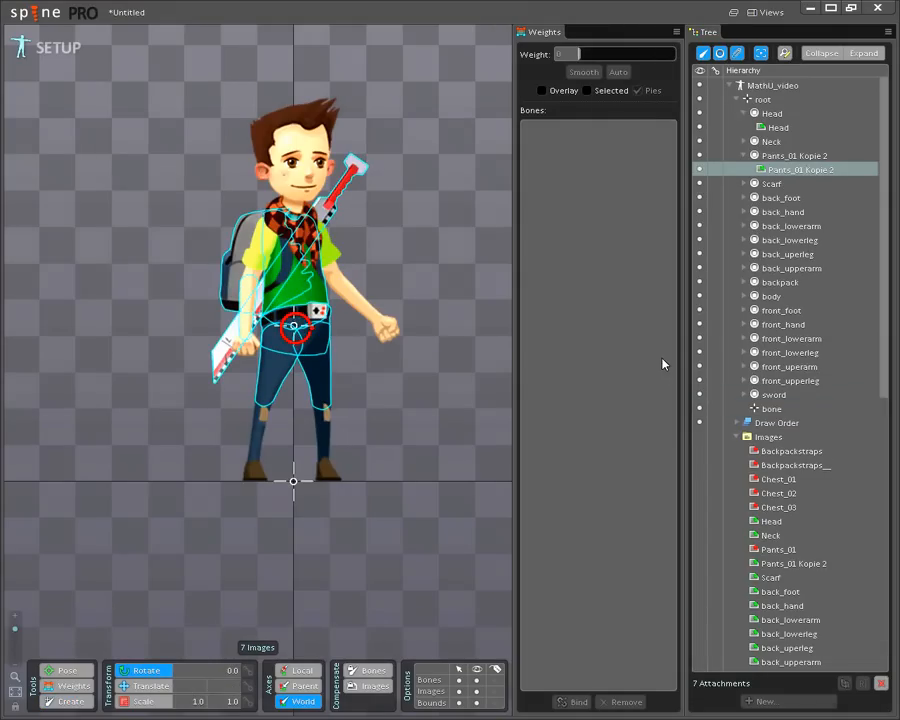
key("ctrl+z")
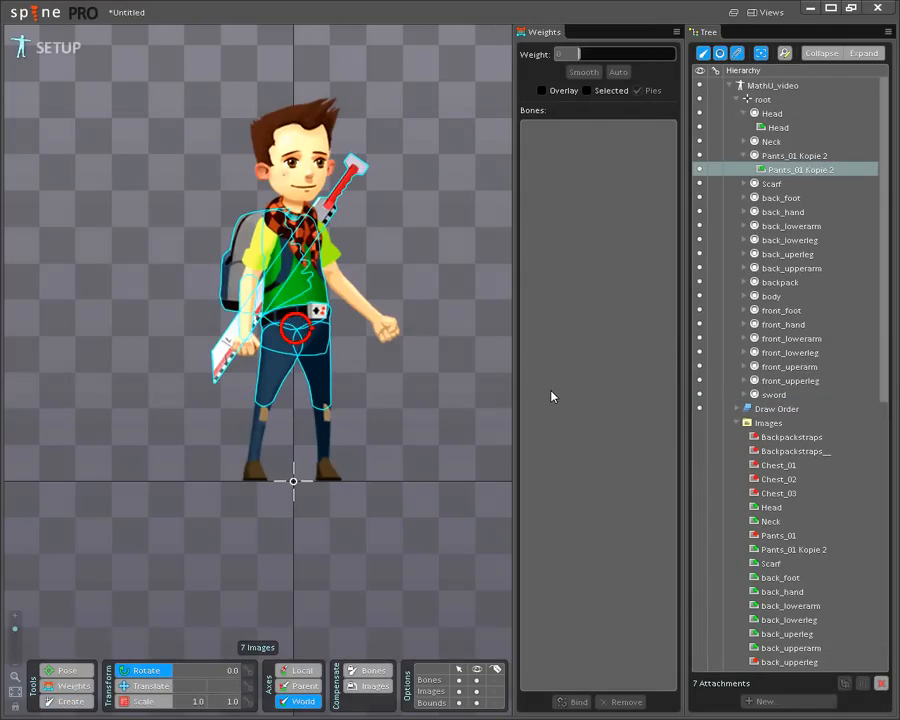
Create a zero-length hip bone under root with an upward child bone about 52 units long holding the Pants_01 Kopie 2 image.
left_click(286, 328)
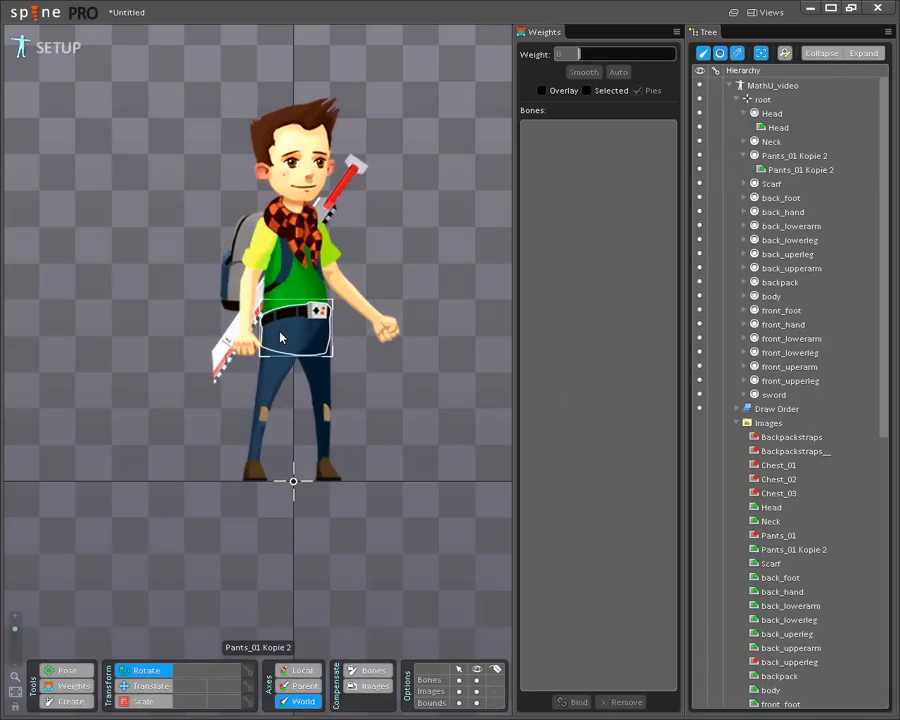
left_click(280, 338)
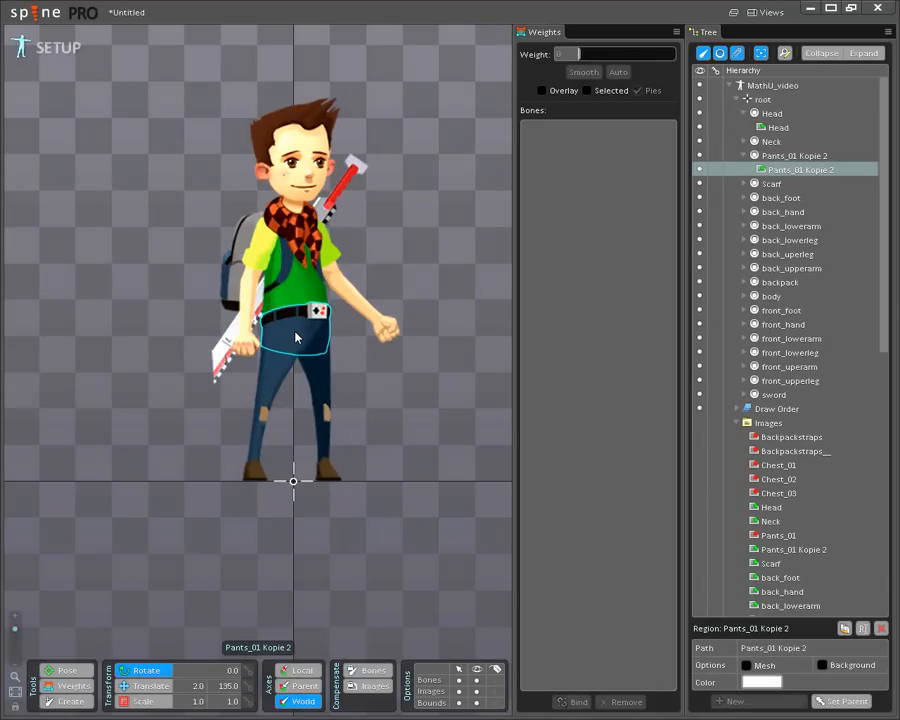
left_click(68, 701)
left_click(297, 337)
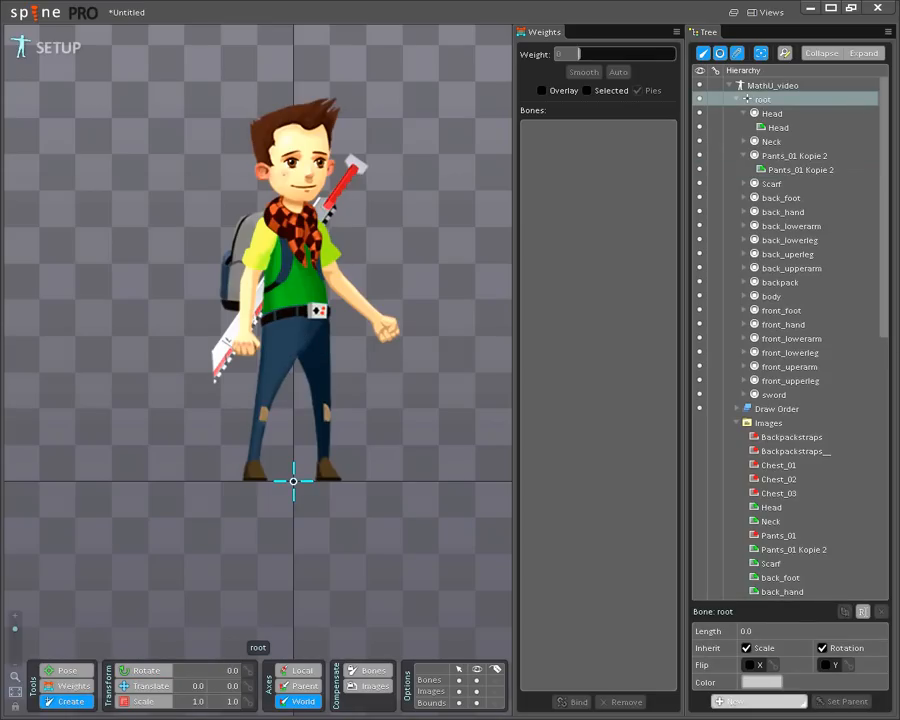
left_click(287, 337)
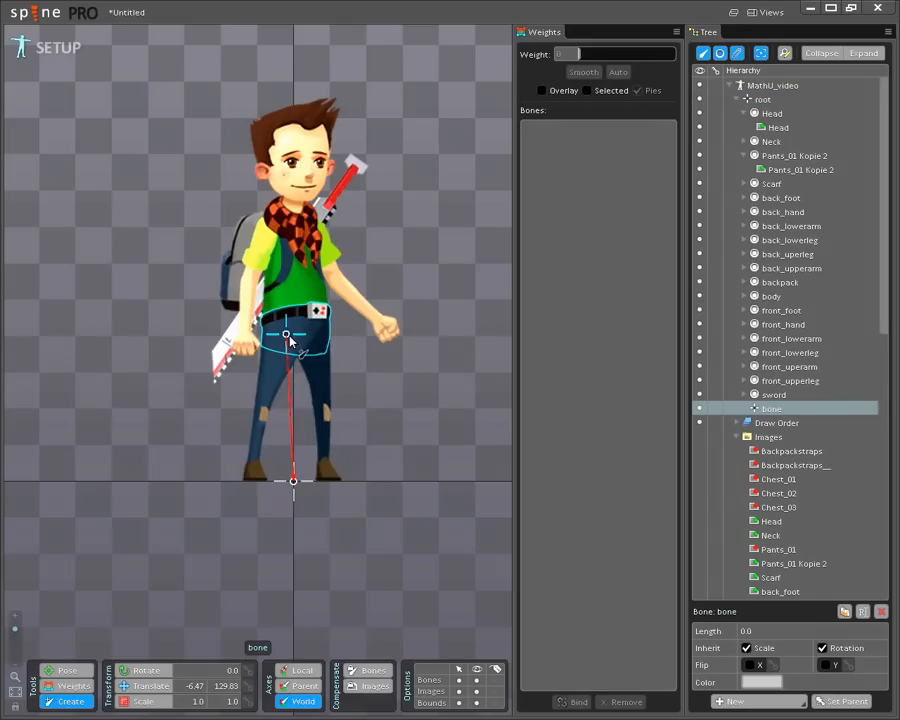
left_click_drag(287, 336, 274, 286)
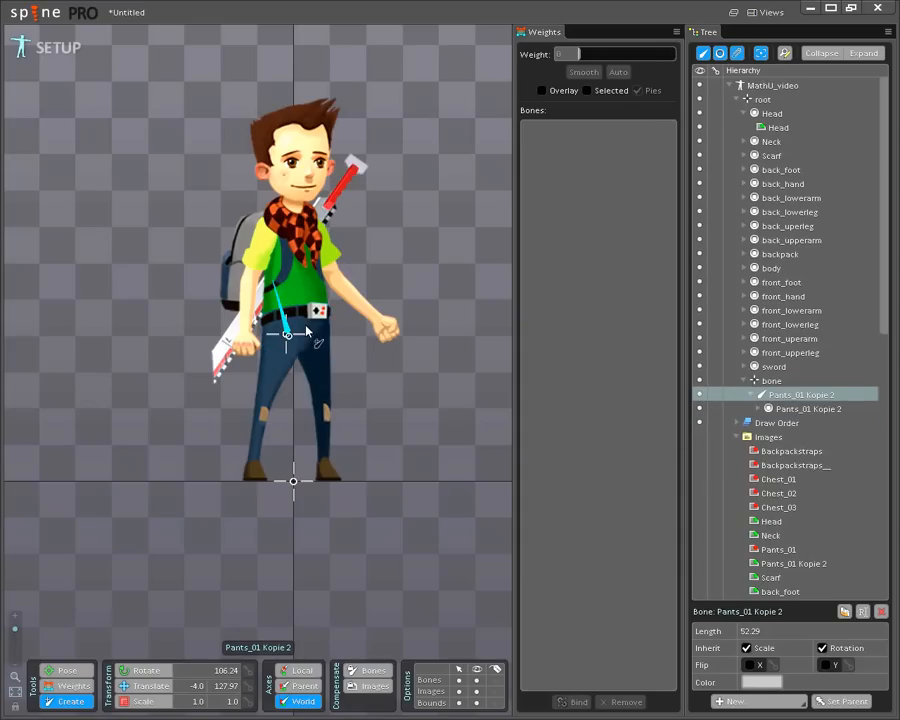
Select the pants image under its new bone, and undo the hip bones together with the earlier repositioning of the images.
left_click(766, 409)
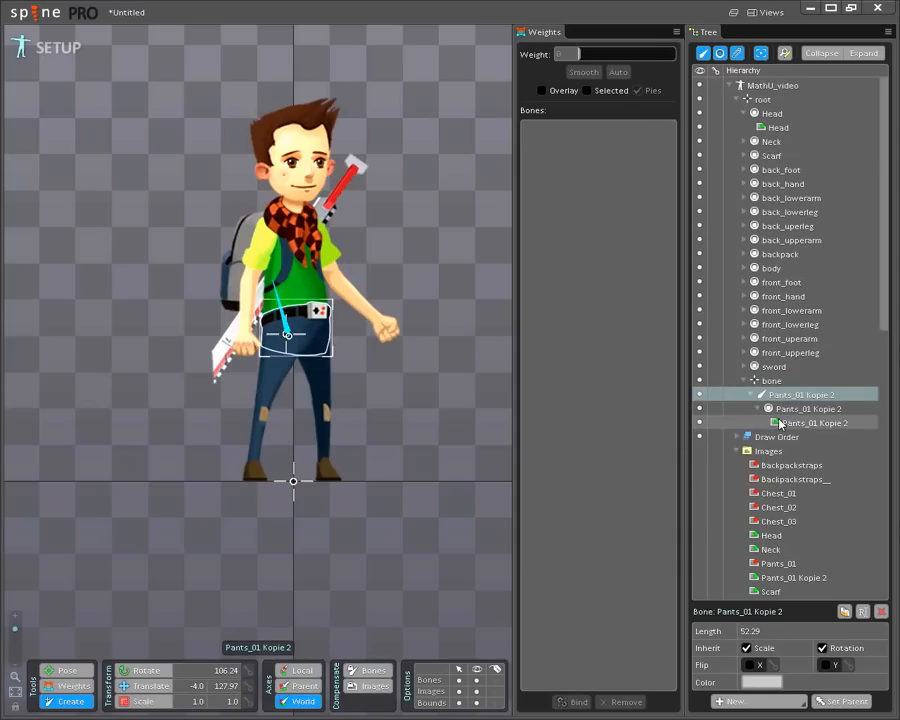
left_click(775, 423)
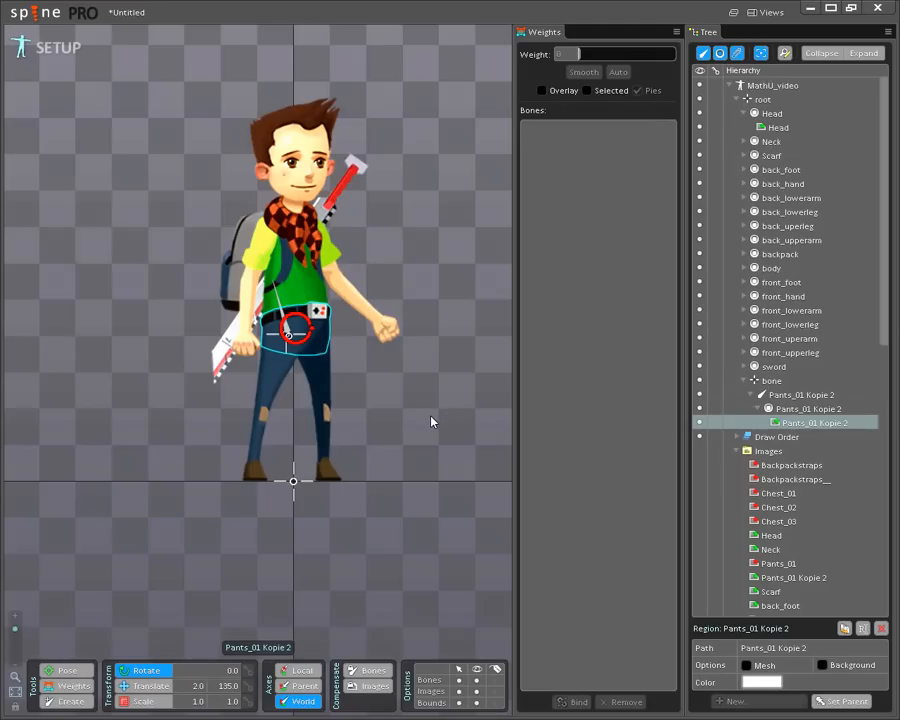
key("ctrl+z")
key("ctrl+z")
key("ctrl+z")
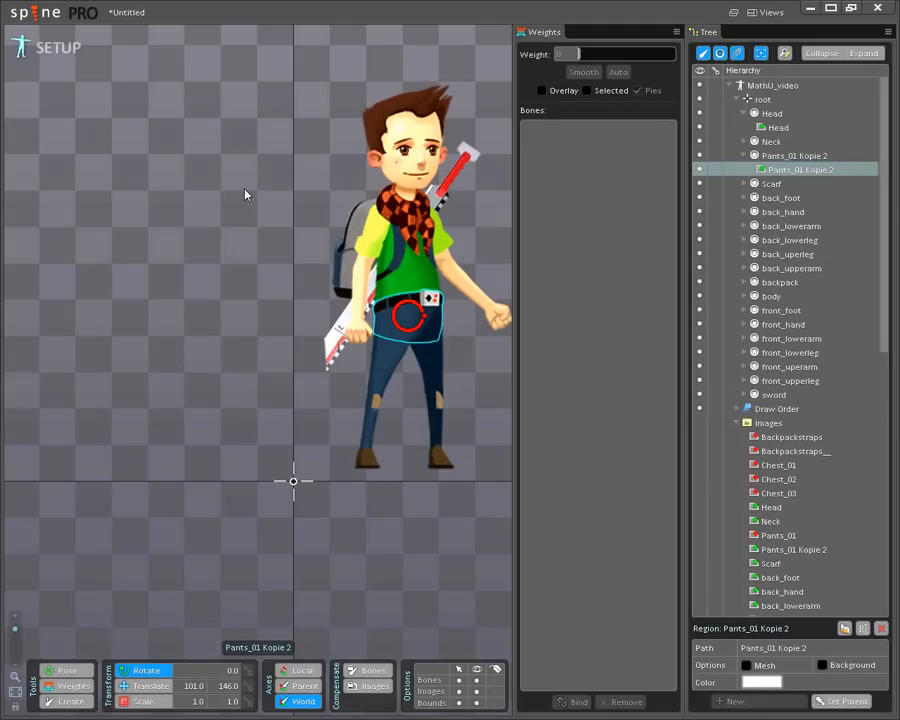
Select all the character's images, undo their accidental rotation, and translate them so the feet stand centred on the root origin.
left_click_drag(271, 80, 349, 286)
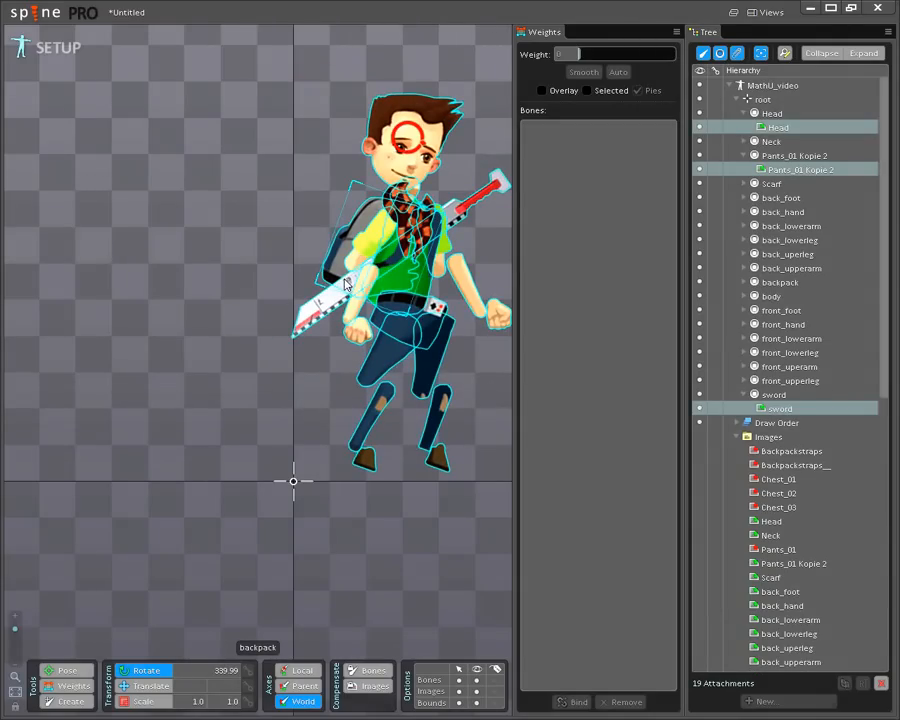
key("ctrl+z")
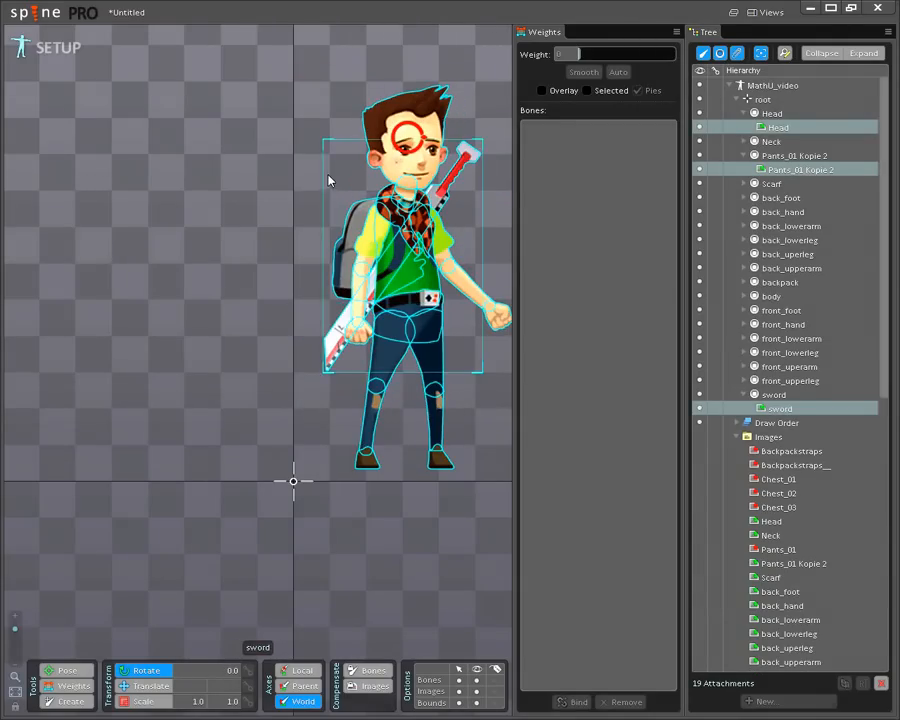
left_click(147, 686)
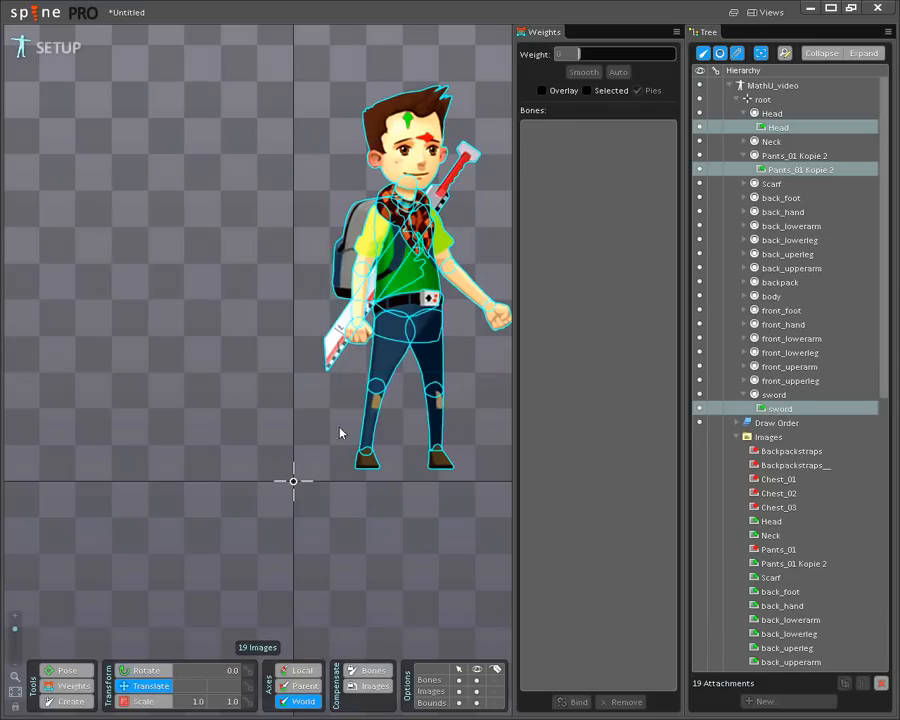
left_click_drag(426, 303, 307, 342)
Create a zero-length hip bone under root for the Pants_01 Kopie 2 image, plus an upward child bone about 37 units long.
left_click(293, 482)
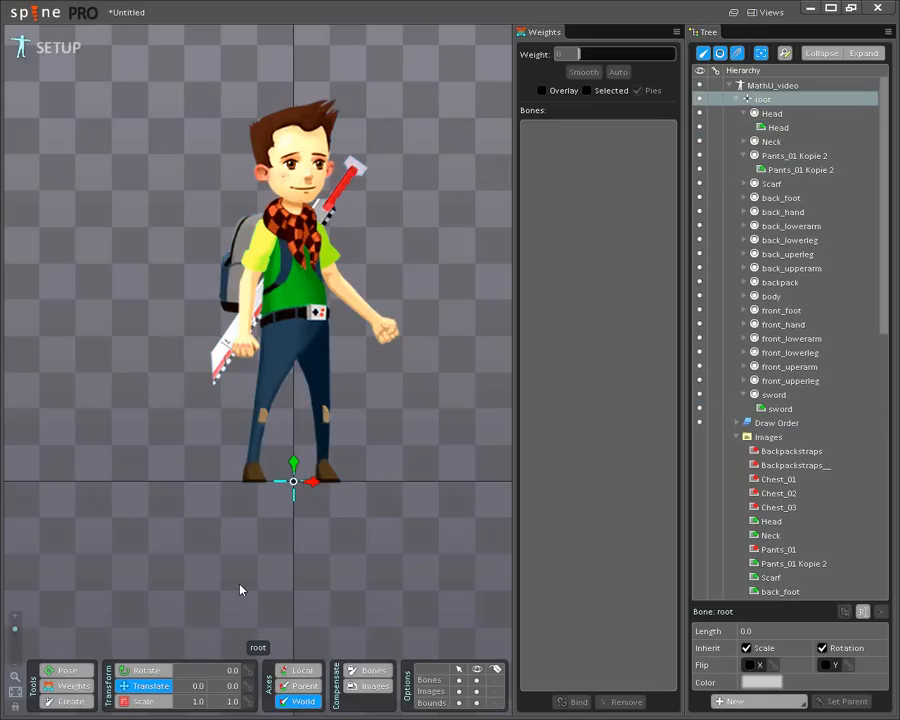
left_click(68, 701)
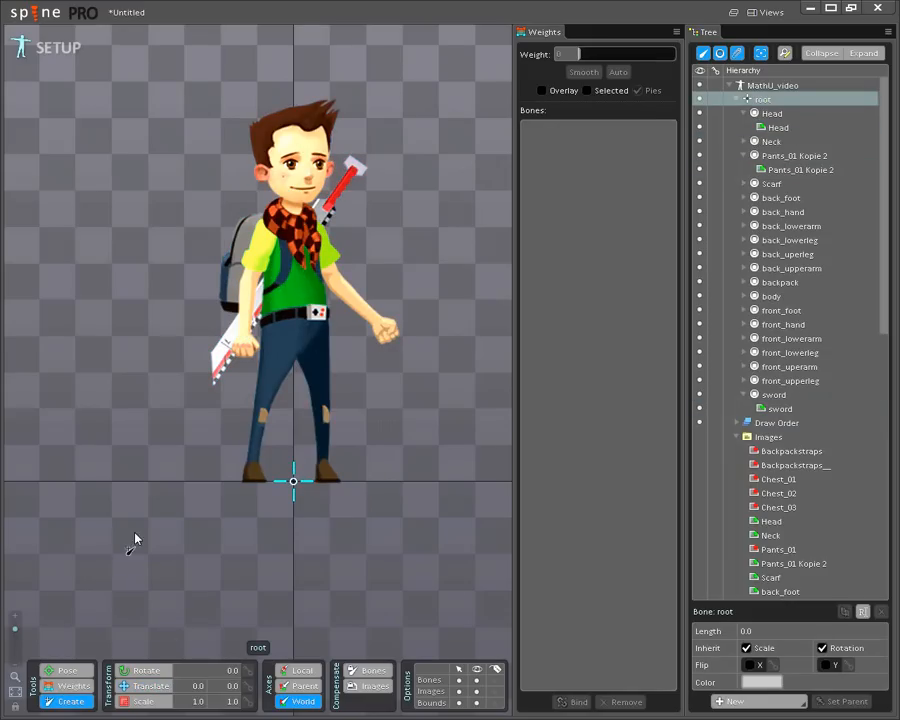
left_click(293, 343, "ctrl")
left_click(289, 336)
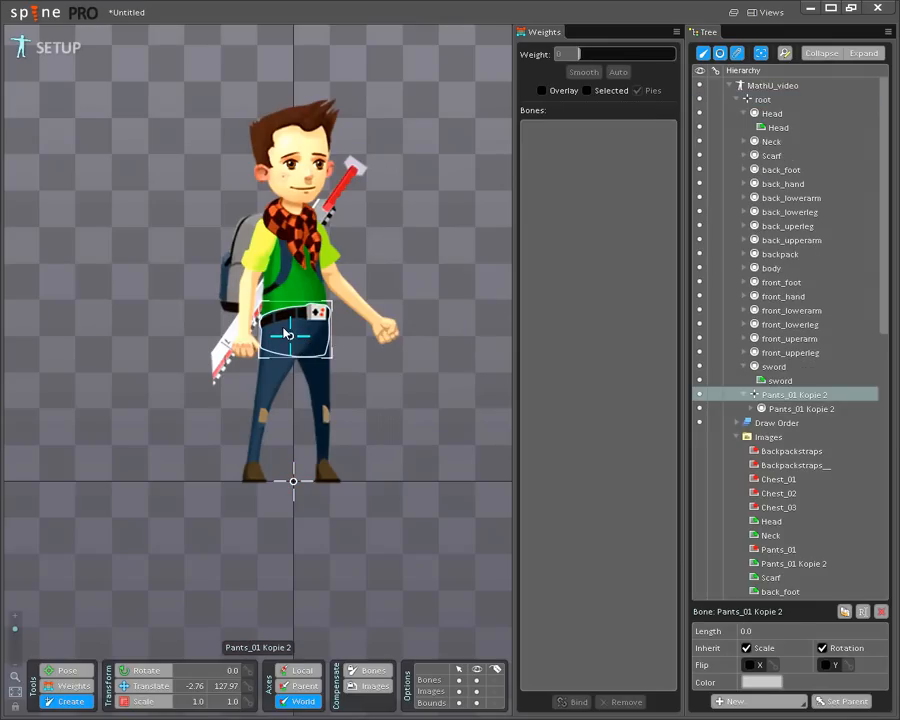
left_click_drag(288, 335, 278, 300)
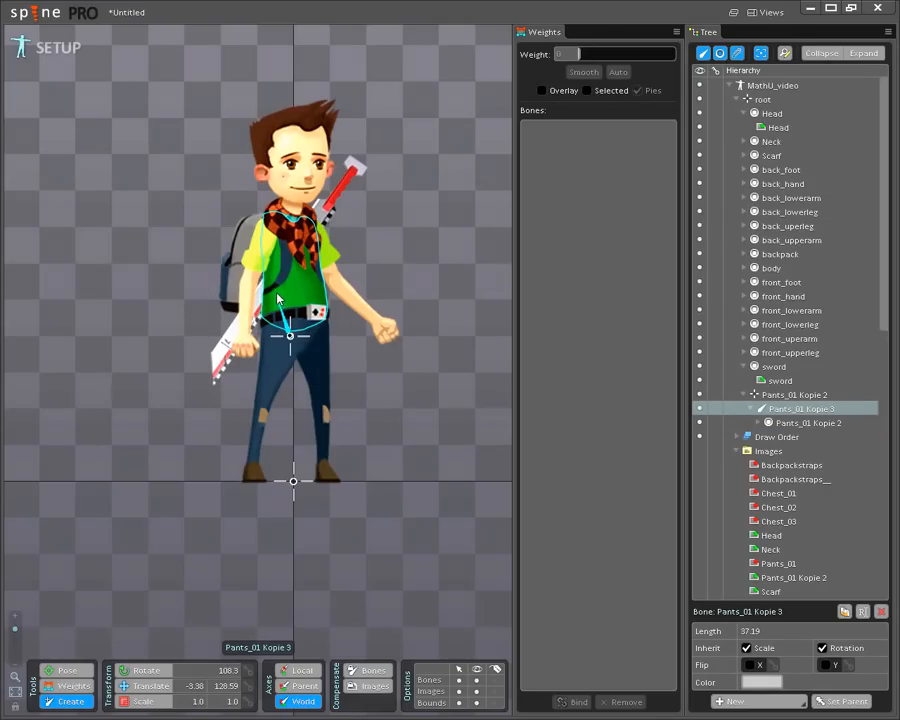
Create a torso bone about 70 units long under the Pants_01 Kopie 3 bone, running up to the collar and holding the body image.
left_click(281, 262, "ctrl")
key("c")
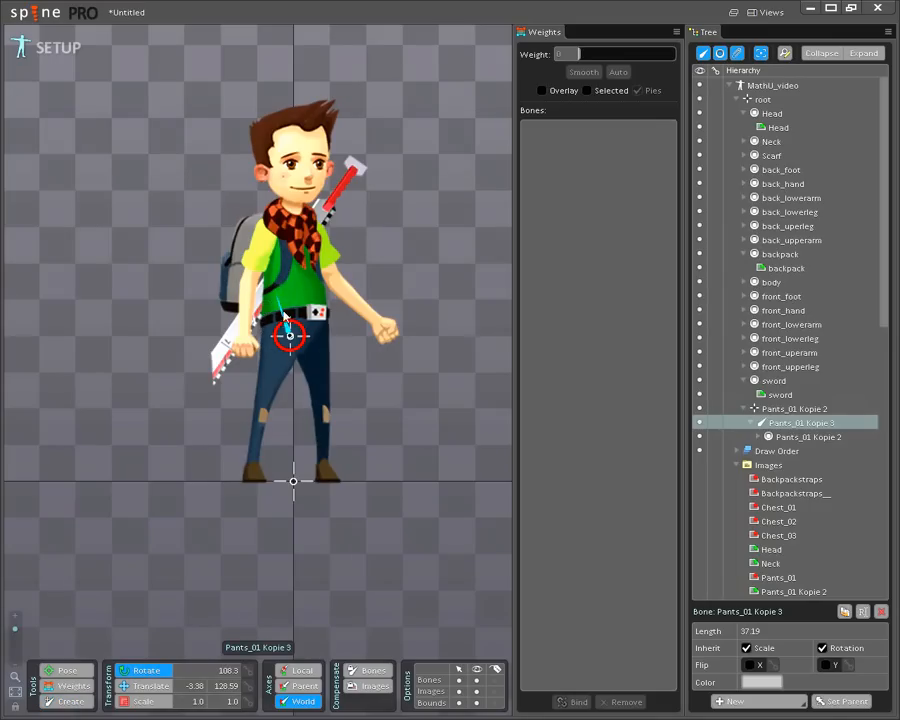
left_click(70, 701)
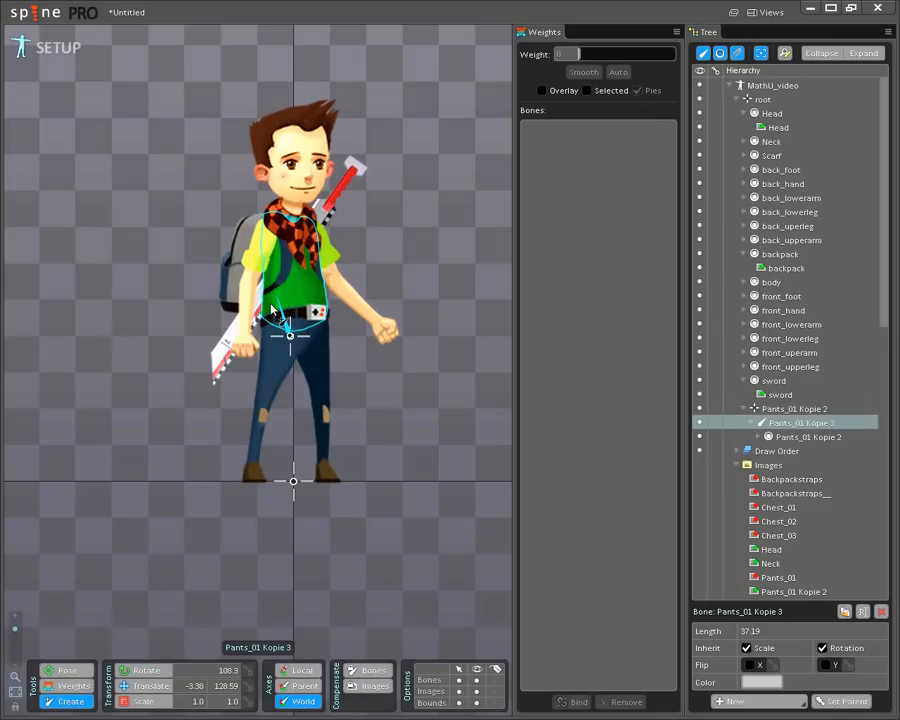
mouse_move(275, 298)
left_mouse_down()
mouse_move(295, 245)
mouse_move(286, 224)
left_mouse_up()
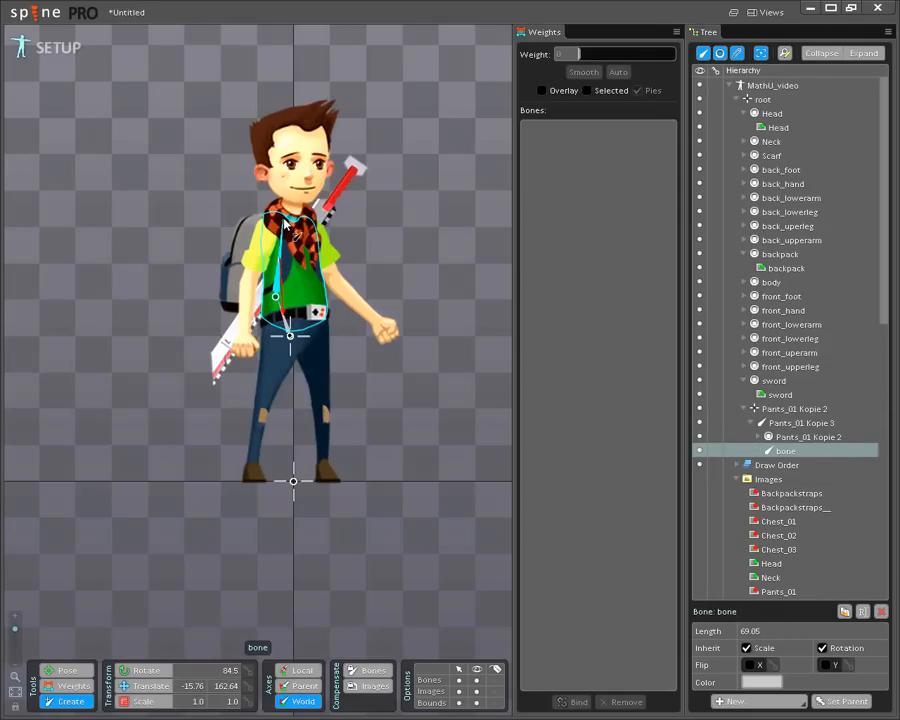
left_click_drag(285, 224, 286, 224)
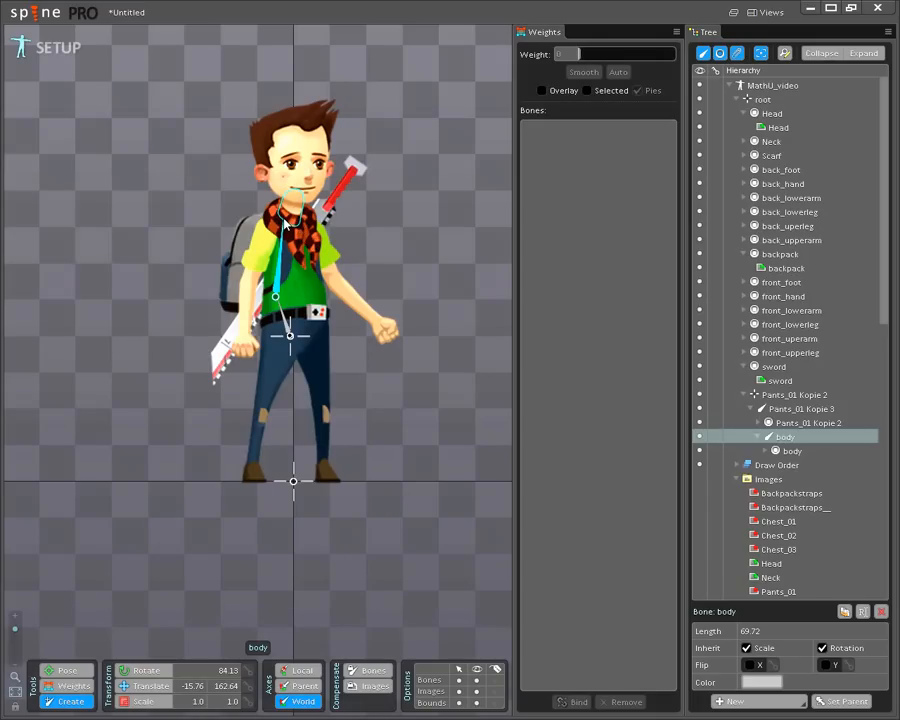
Create a neck bone about 27 units long under the body bone, holding the Neck image.
key("c")
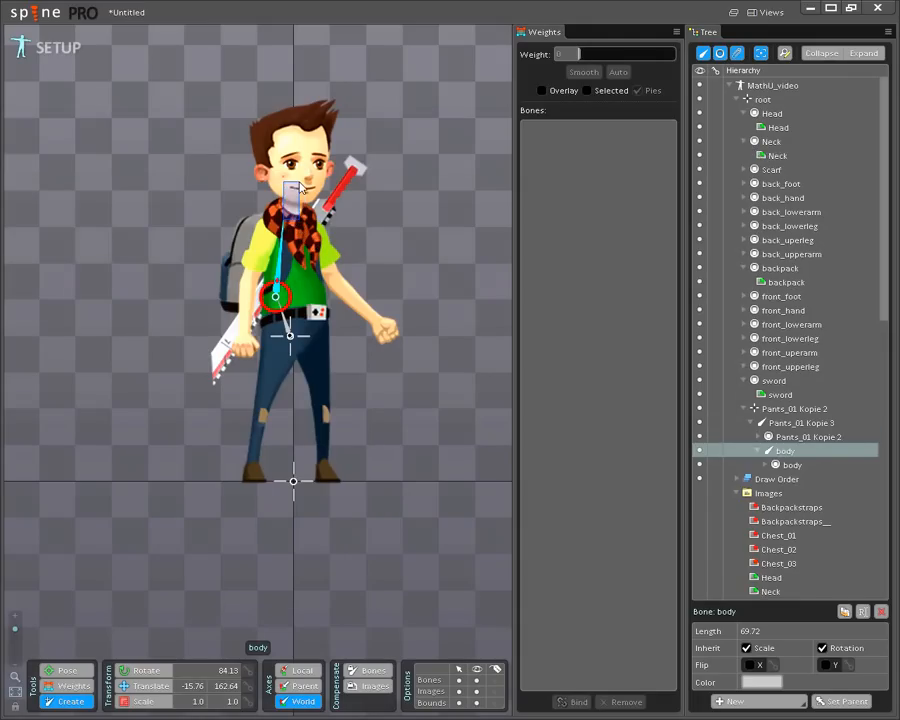
left_click(296, 208)
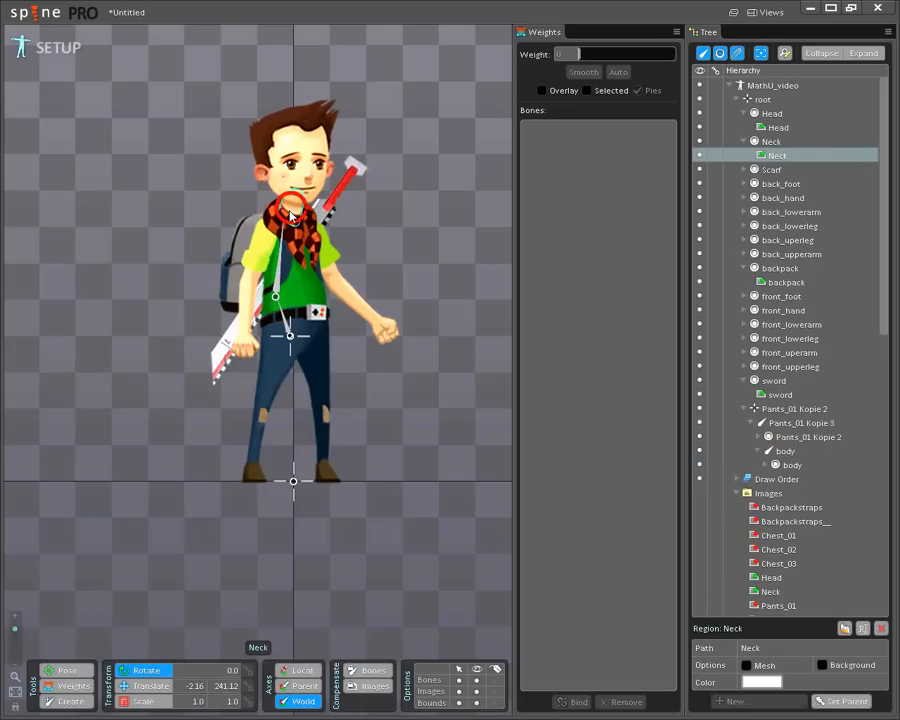
left_click(71, 701)
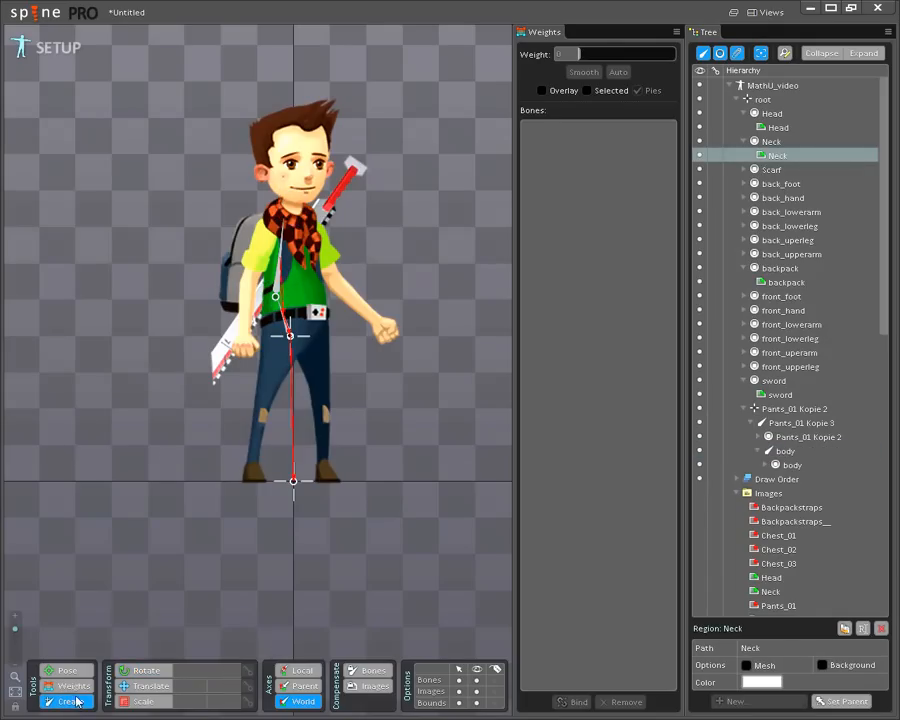
left_click(292, 209)
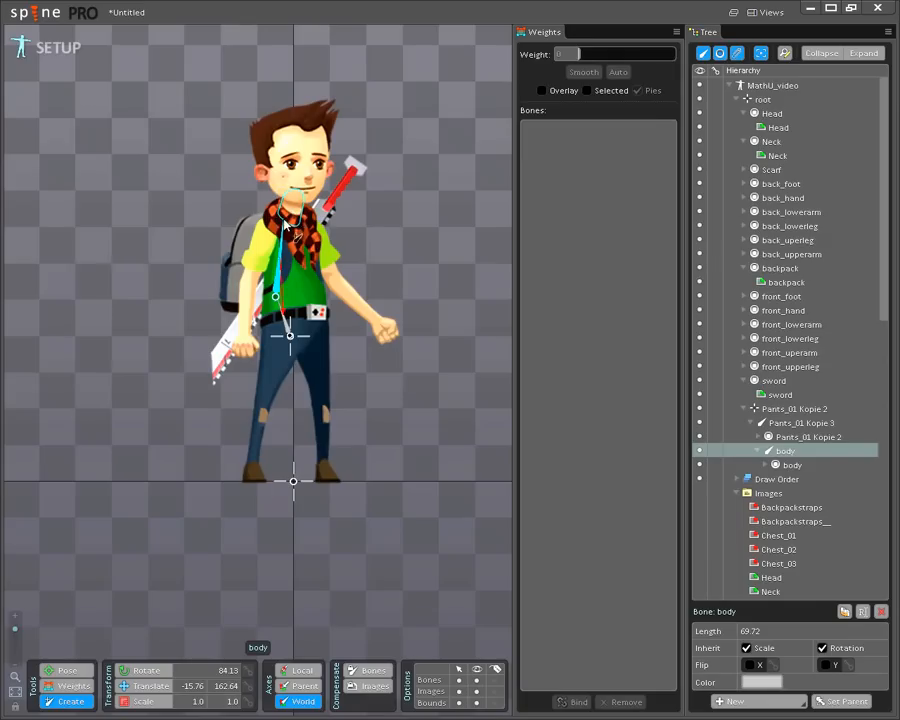
left_click_drag(286, 222, 296, 198)
left_click(296, 198)
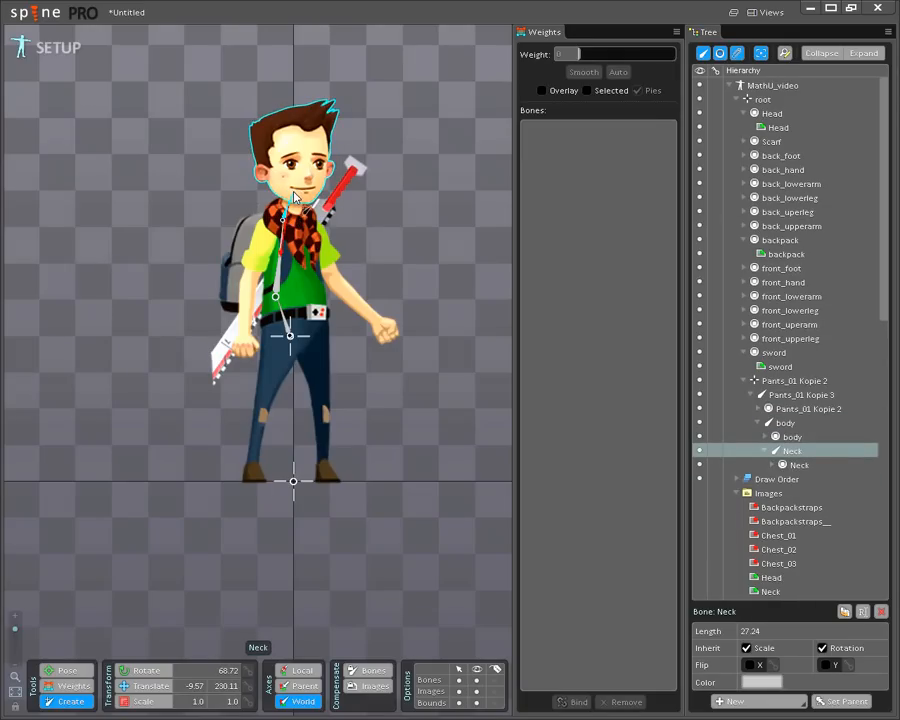
Create a head bone about 54 units long under the neck bone for the Head image, and undo it.
left_click_drag(296, 198, 310, 138)
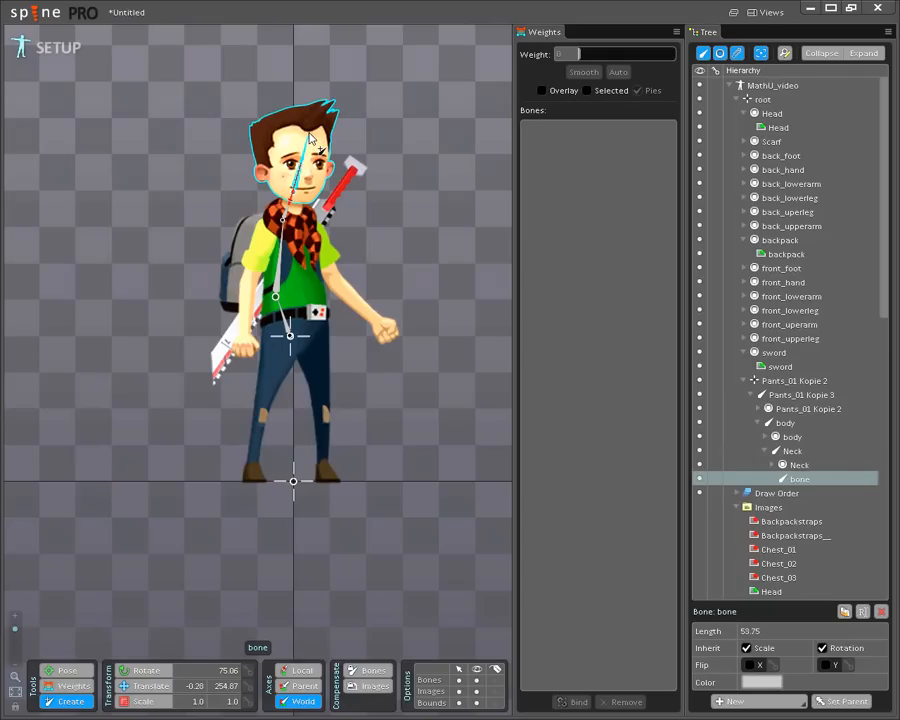
left_click(310, 136)
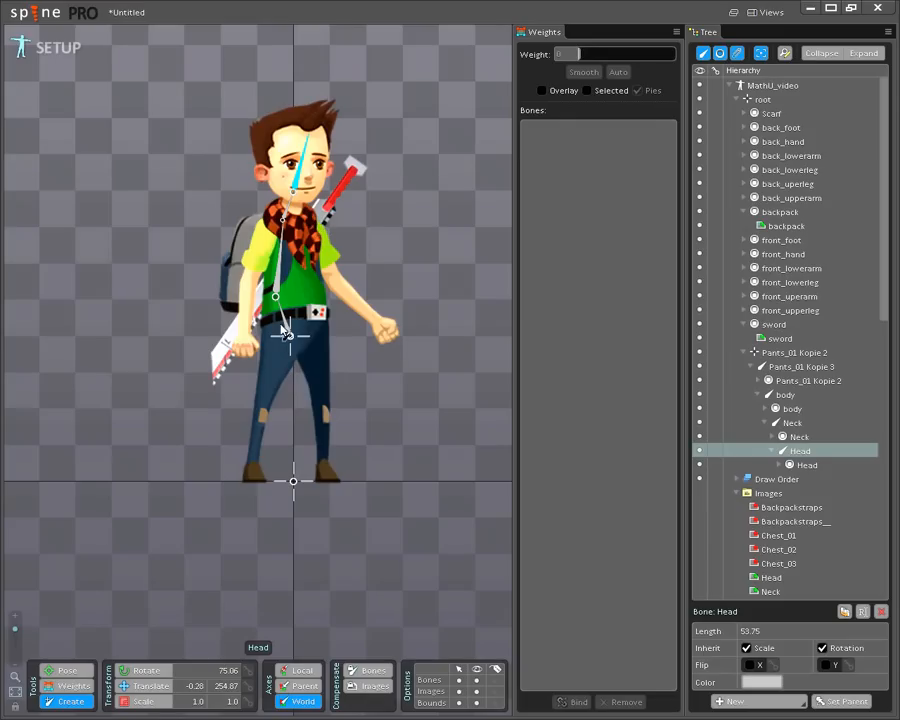
left_click(268, 228)
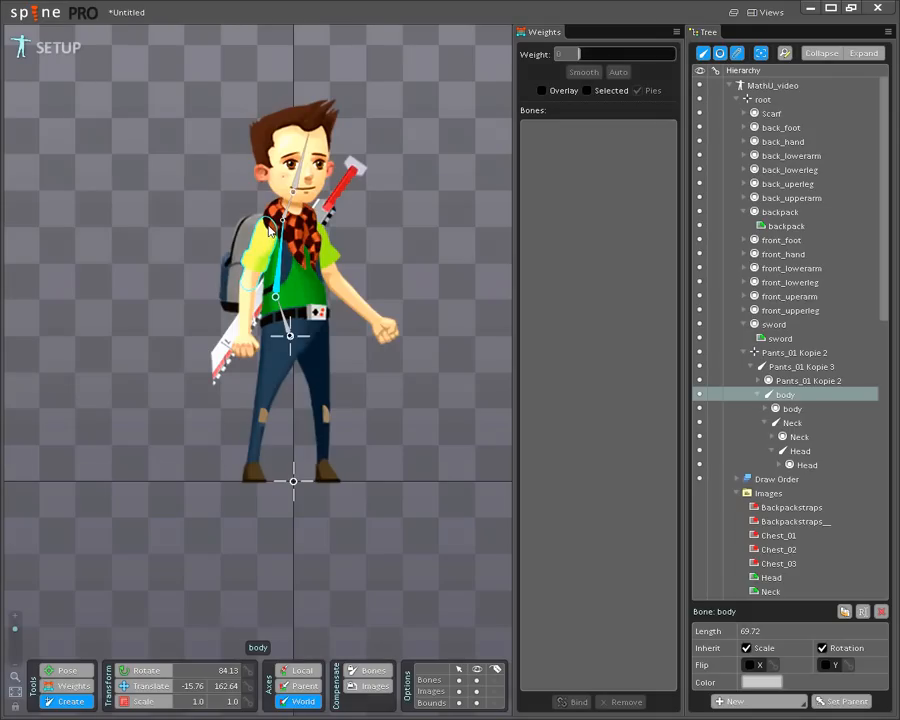
left_click_drag(268, 228, 268, 240)
key("c")
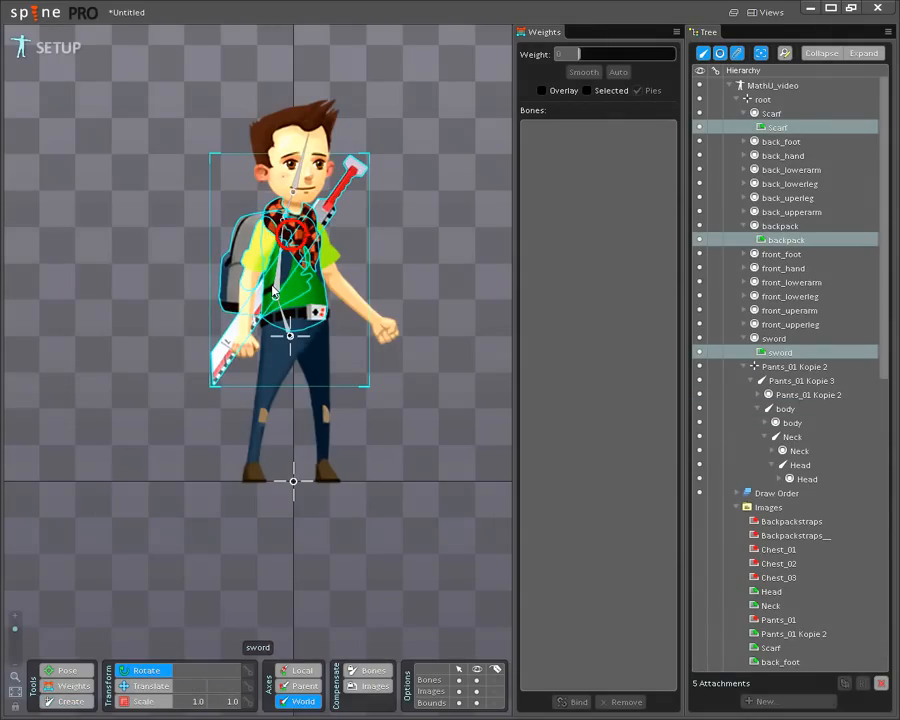
key("ctrl+z")
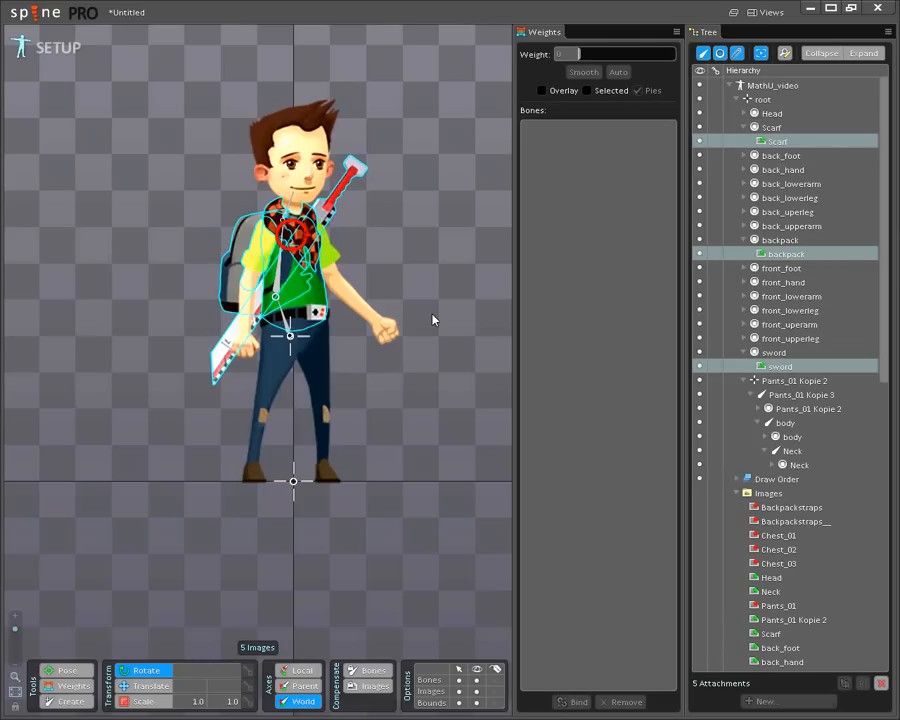
left_click(433, 320)
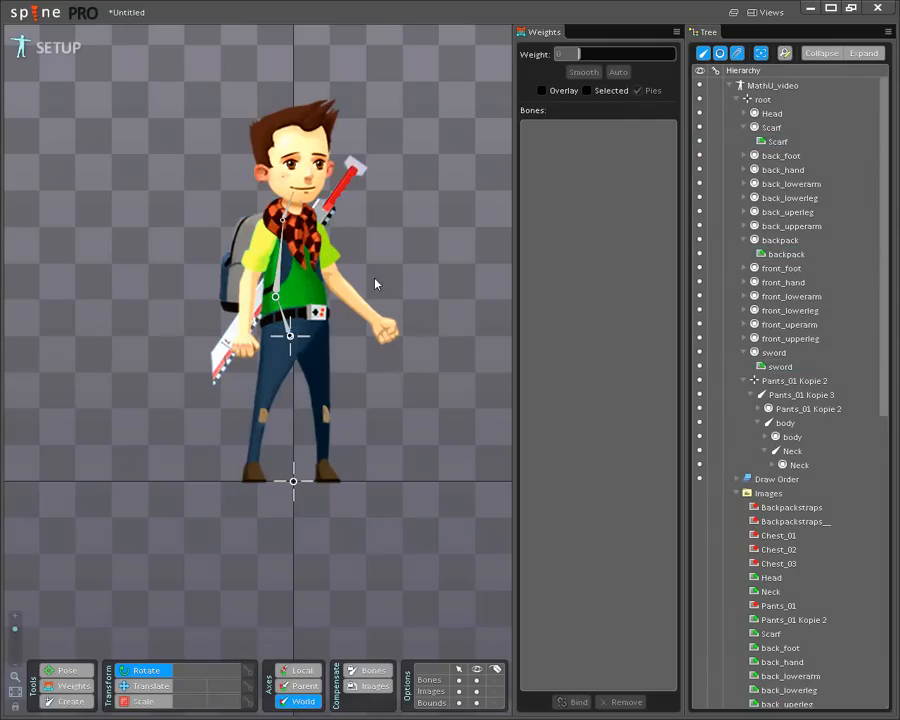
Create a front upper arm bone about 56 units long under the body bone, from shoulder to elbow, holding the front_uperarm image.
left_click(283, 268)
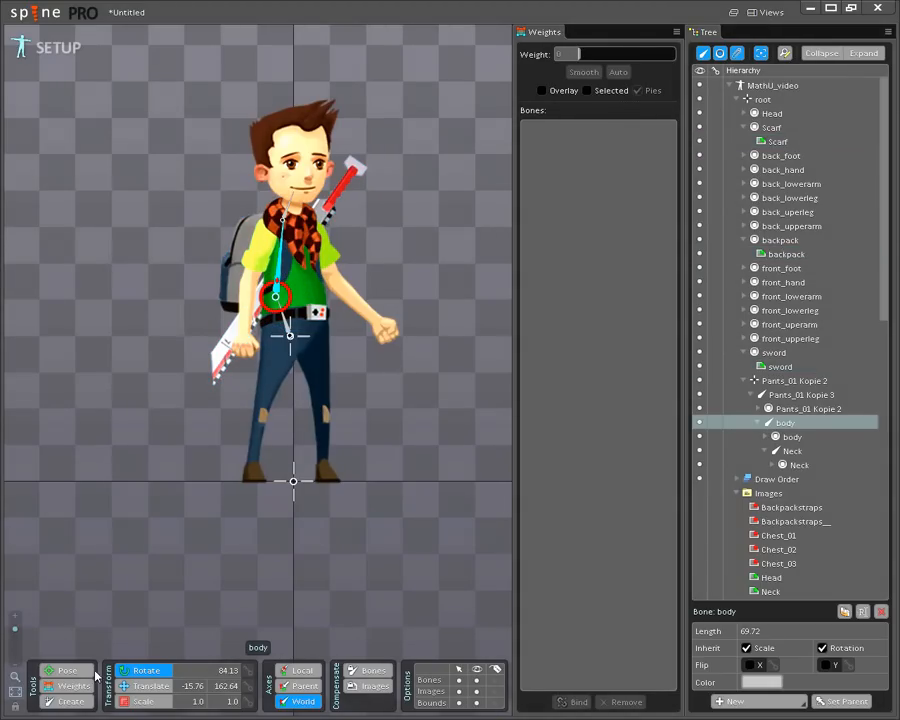
left_click(82, 707)
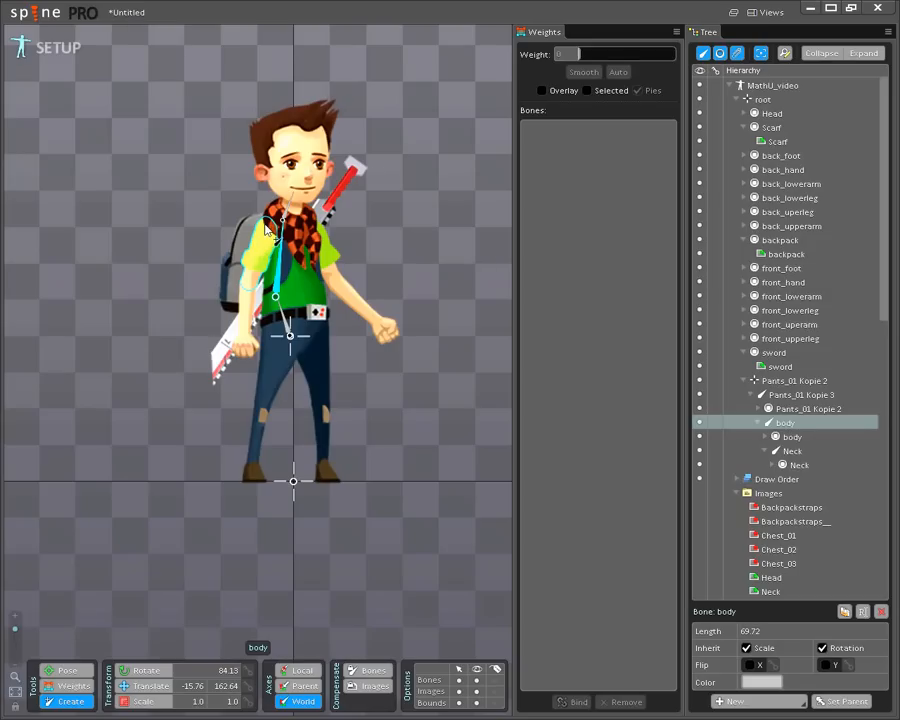
left_click_drag(268, 228, 249, 290)
left_click(249, 292)
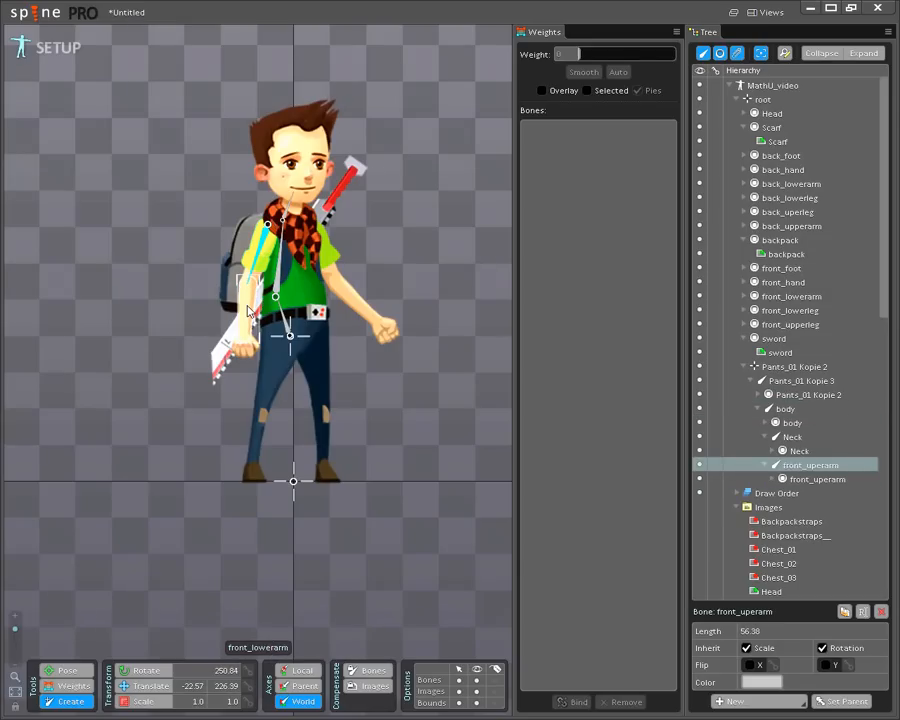
Extend the front arm with a front_lowerarm bone about 48 units long and a front_hand bone about 16 units long, each holding its image.
left_click(68, 701)
left_click(70, 702)
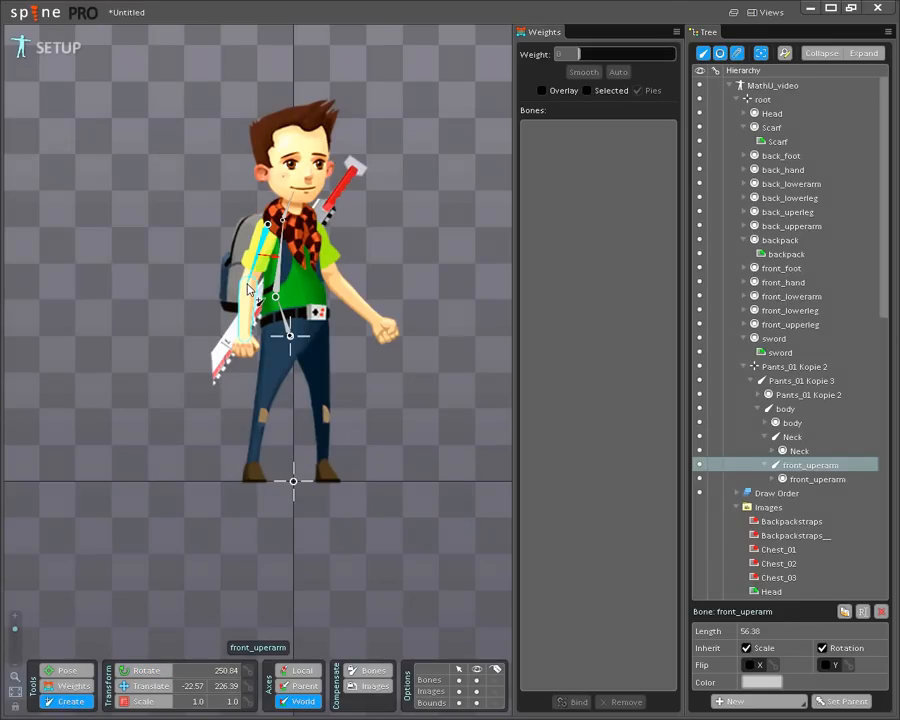
left_click_drag(249, 293, 245, 340)
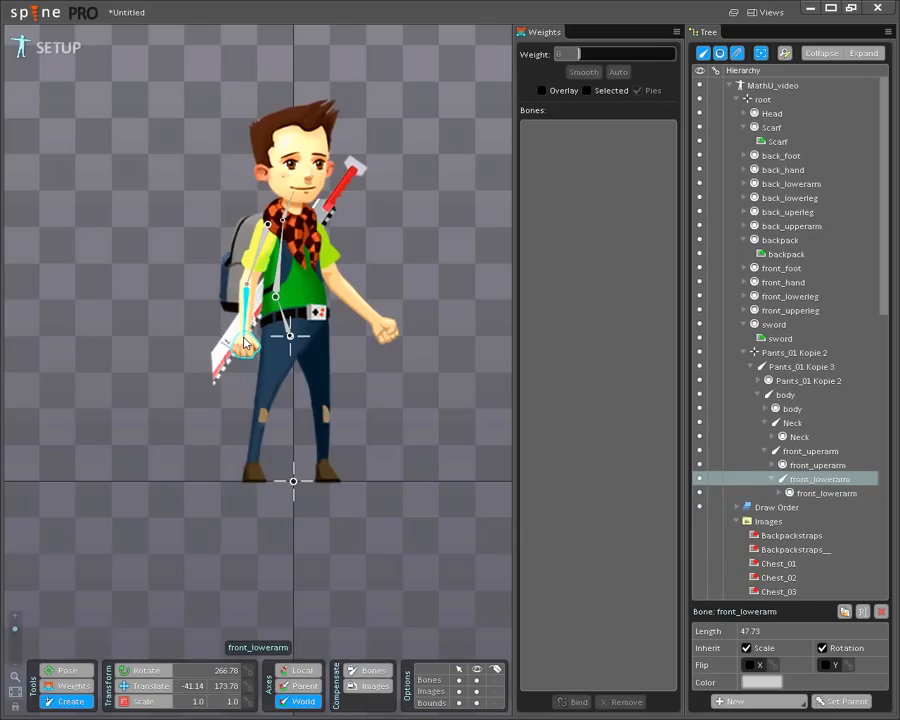
key("c")
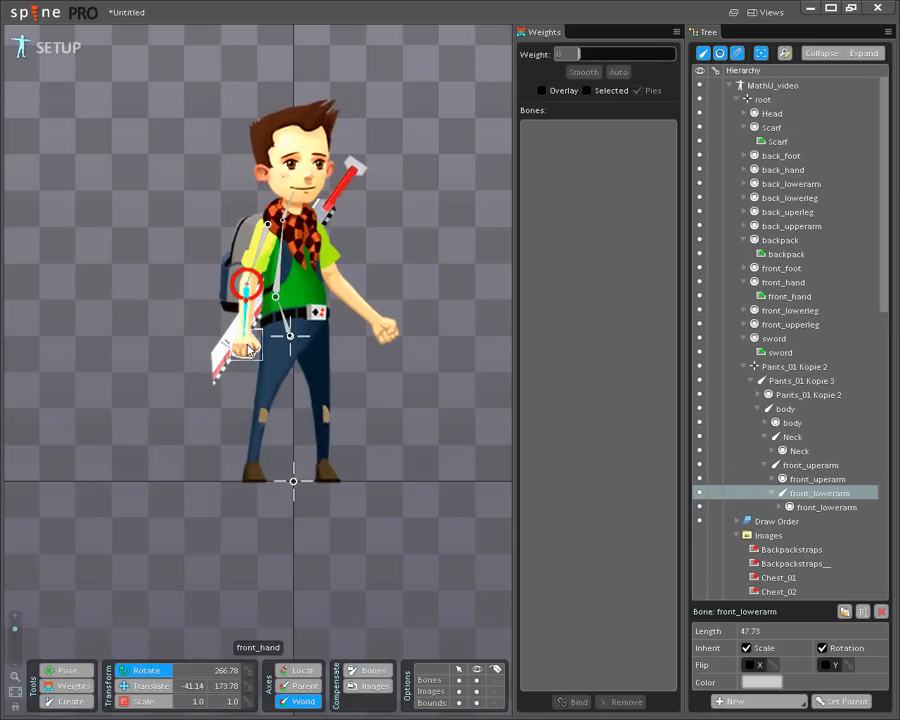
left_click(74, 701)
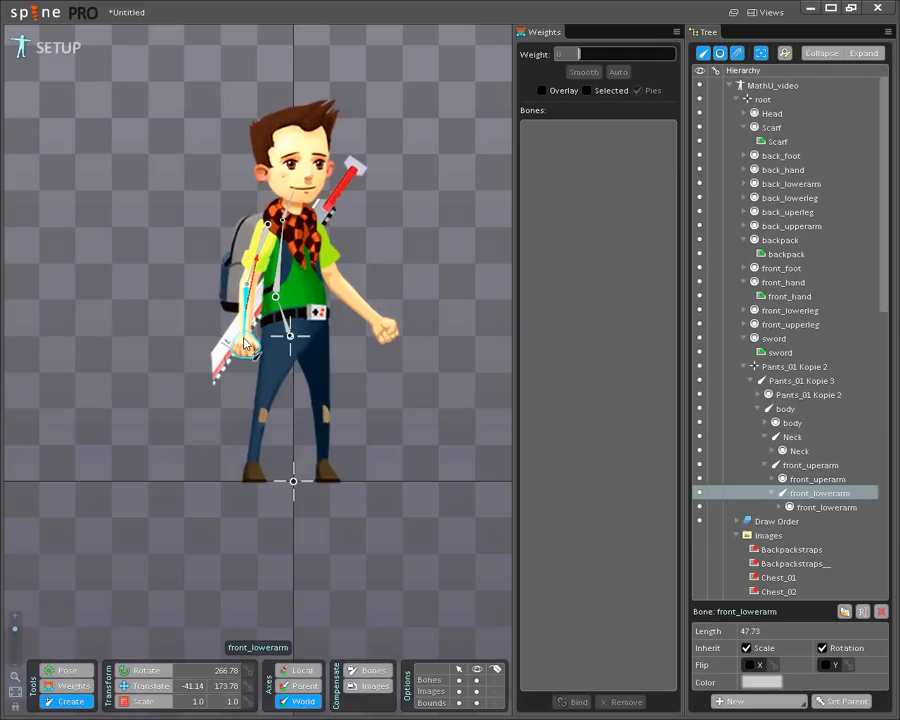
left_click_drag(245, 342, 247, 363)
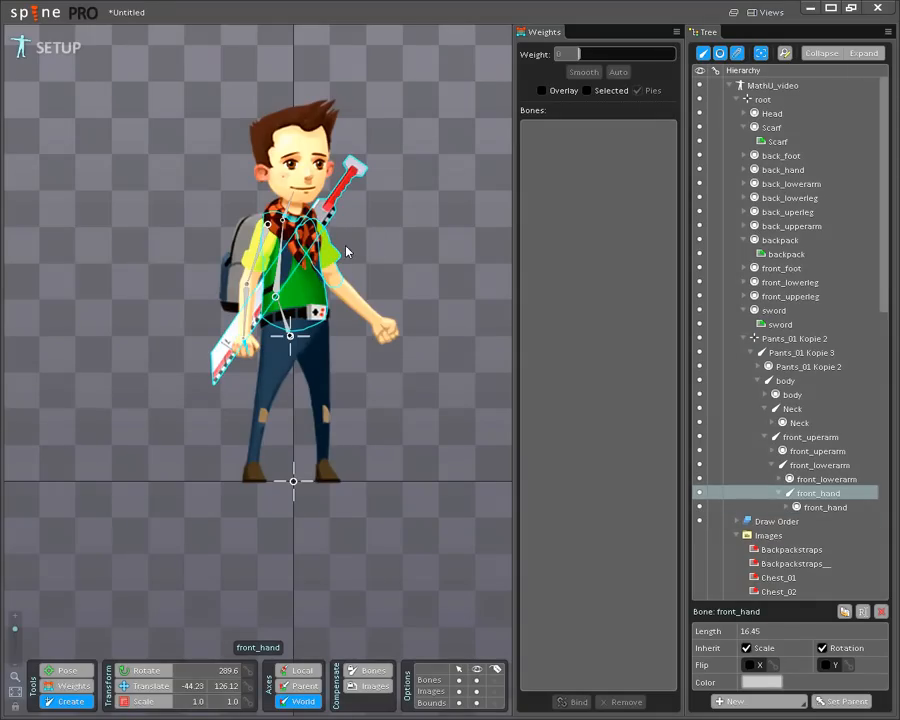
key("Escape")
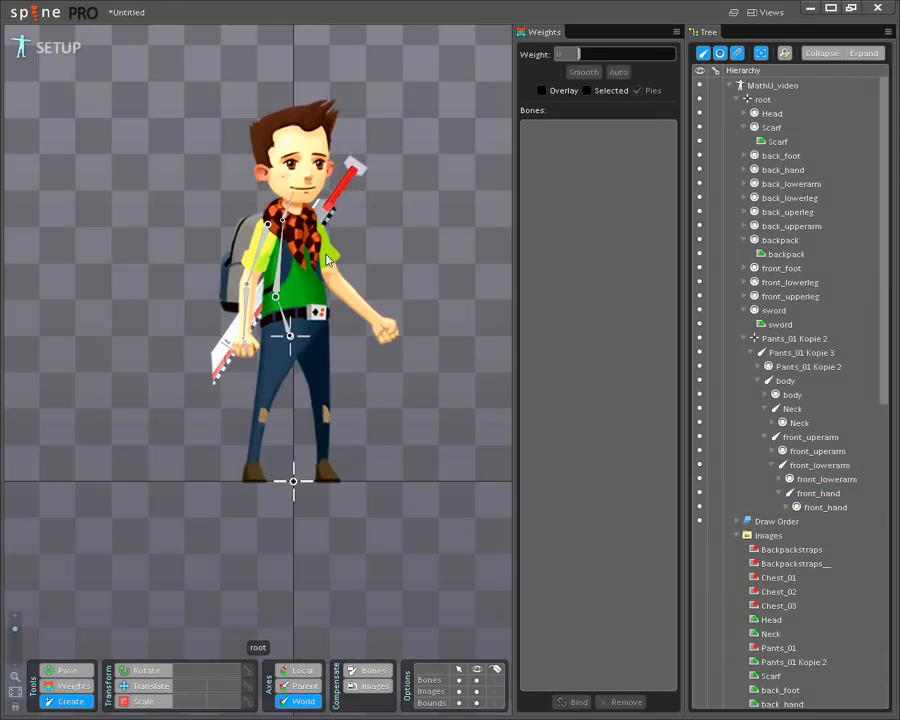
Create a back upper arm bone about 55 units long under the body bone, holding the back_upperarm image.
left_click(330, 247)
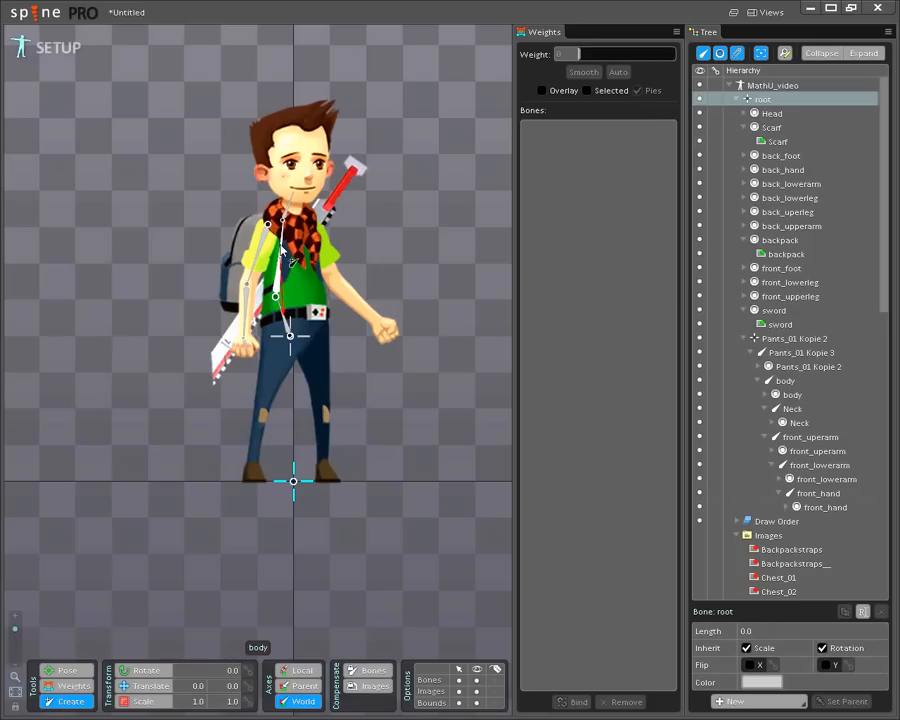
left_click(334, 256)
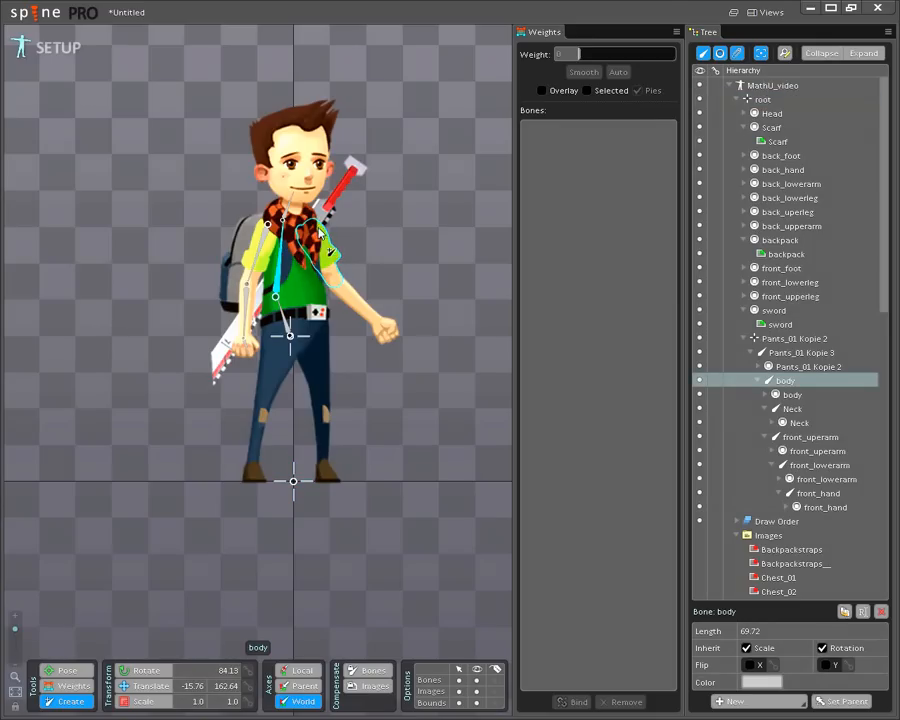
left_click_drag(312, 230, 339, 288)
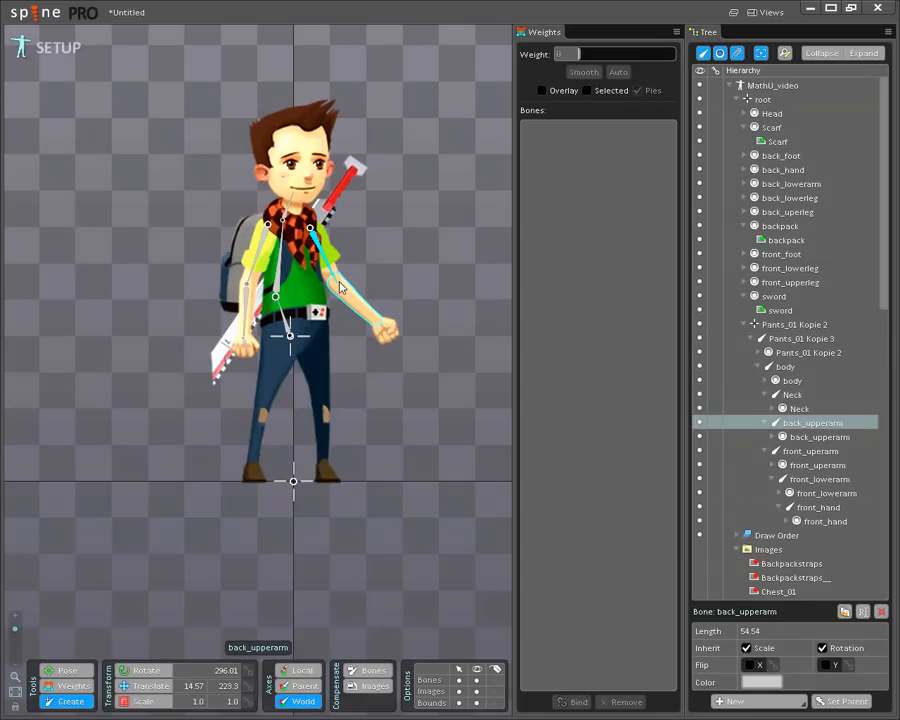
Extend the back arm with a back_lowerarm bone about 49 units long and a back_hand bone about 21 units long, each holding its image.
left_click(342, 290, "ctrl")
key("c")
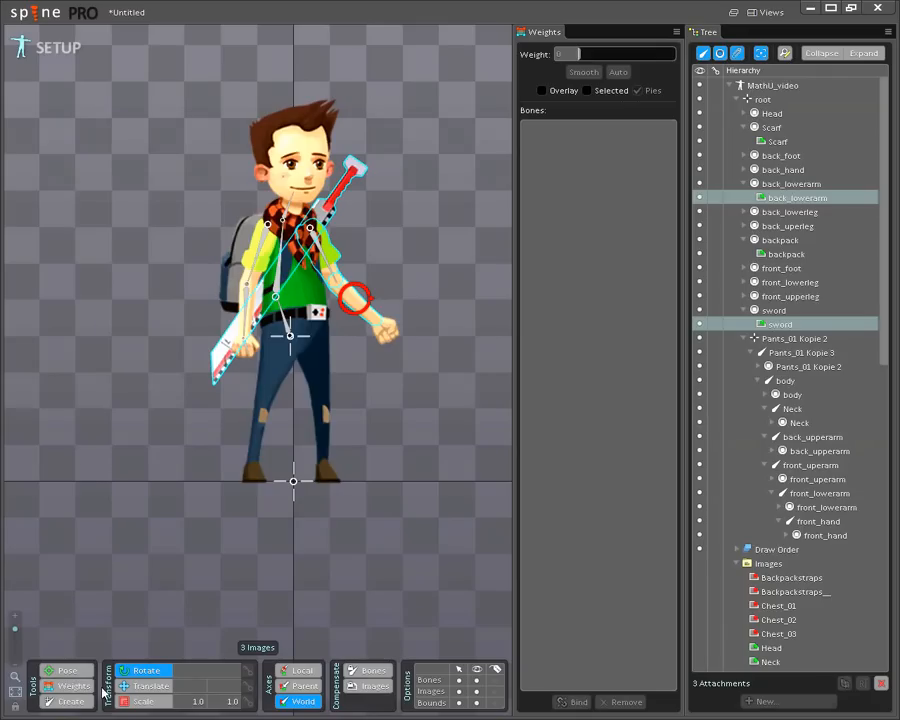
left_click(64, 702)
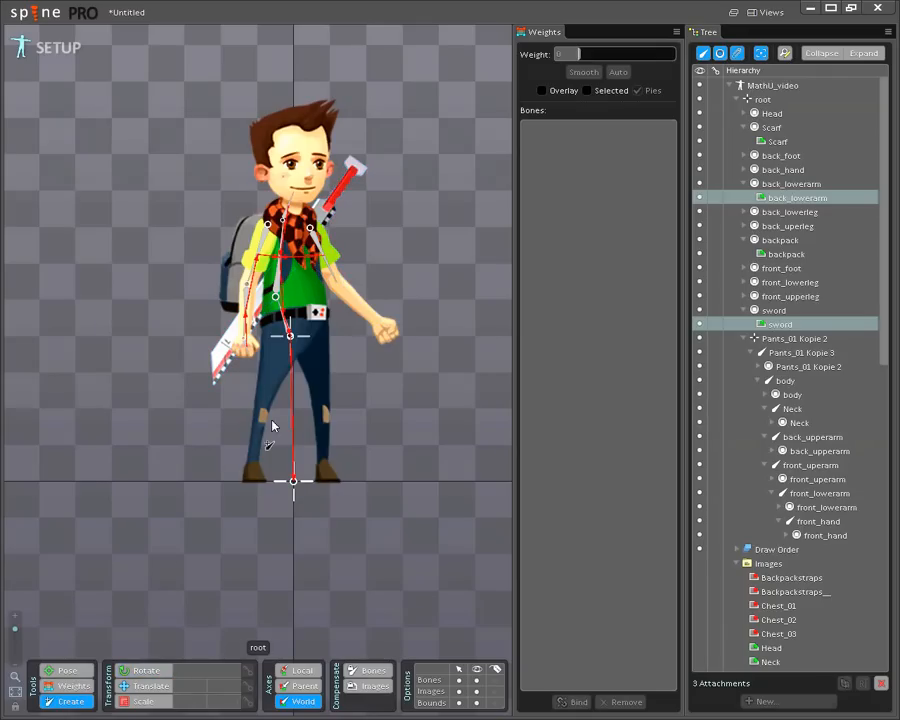
left_click(331, 279)
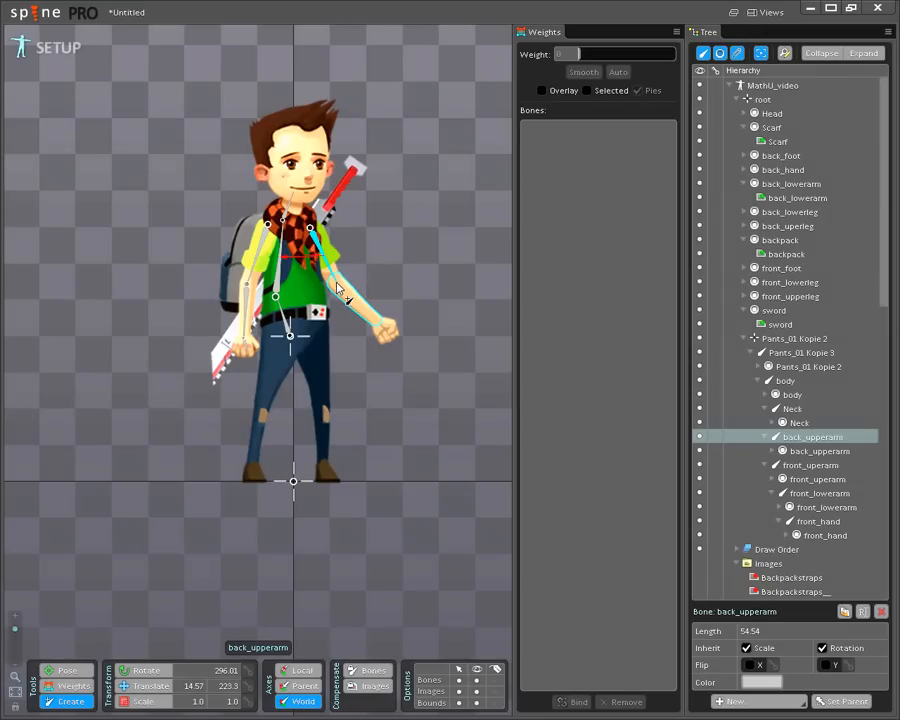
left_click_drag(338, 289, 380, 328)
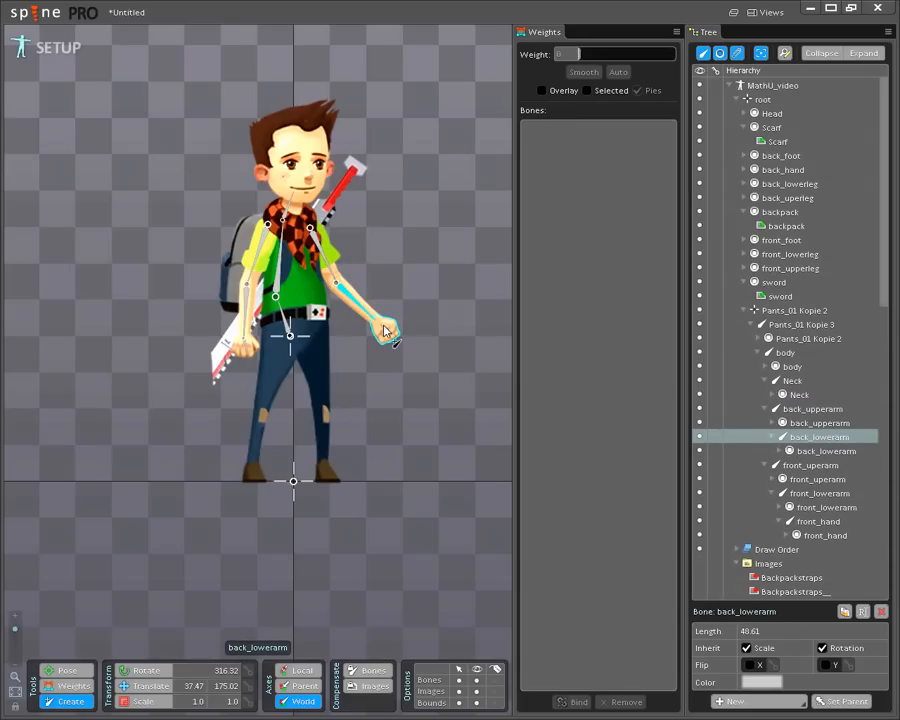
left_click_drag(374, 321, 392, 337)
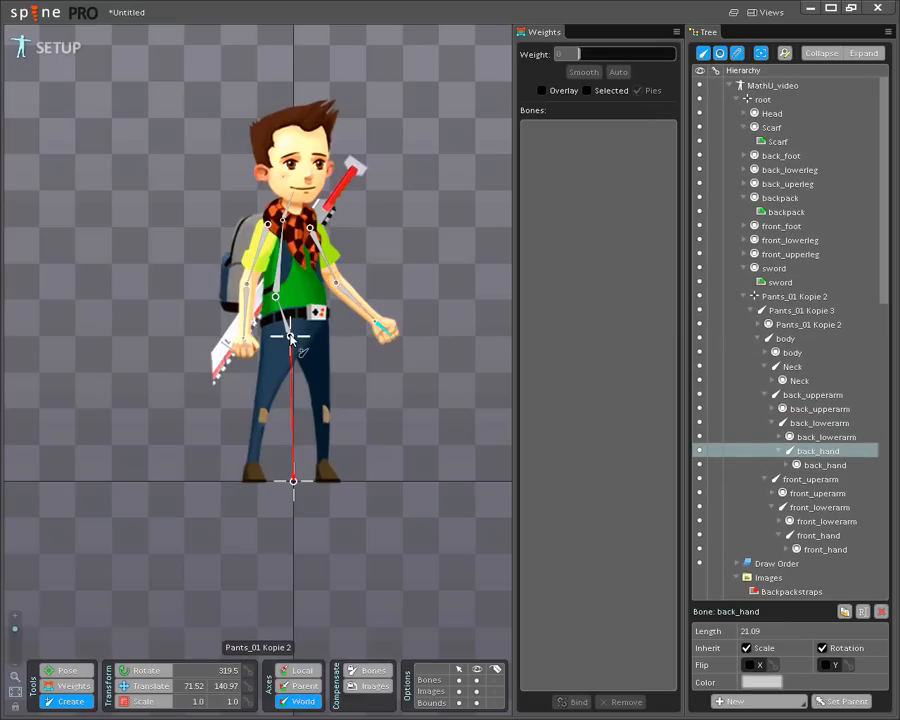
Create a front thigh bone about 59 units long under the Pants_01 Kopie 2 hip bone, holding the front_upperleg image.
left_click(292, 338)
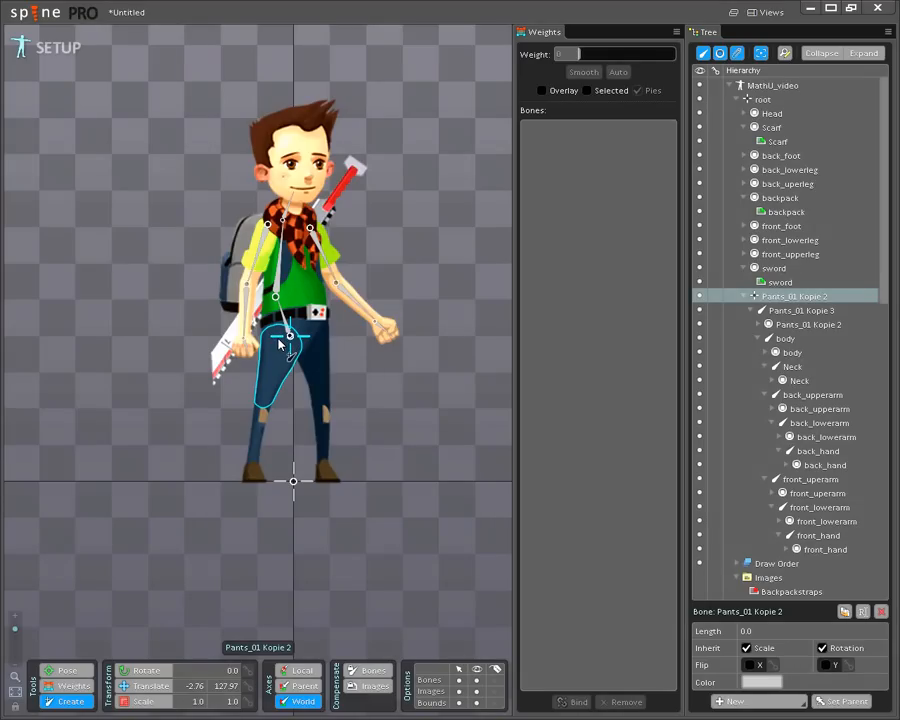
left_click_drag(278, 338, 268, 410)
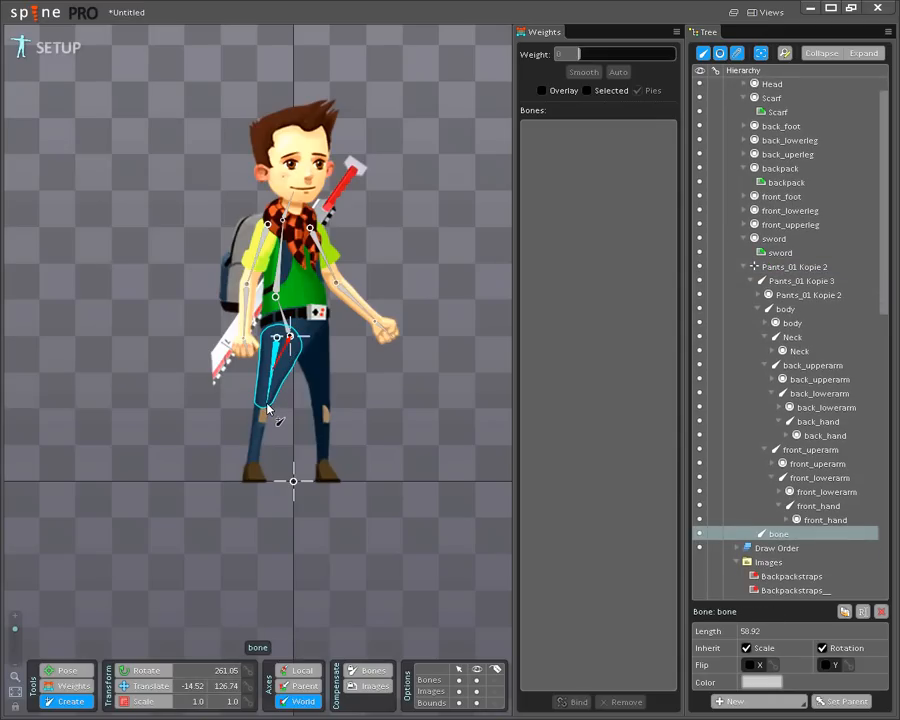
left_click_drag(267, 405, 267, 405)
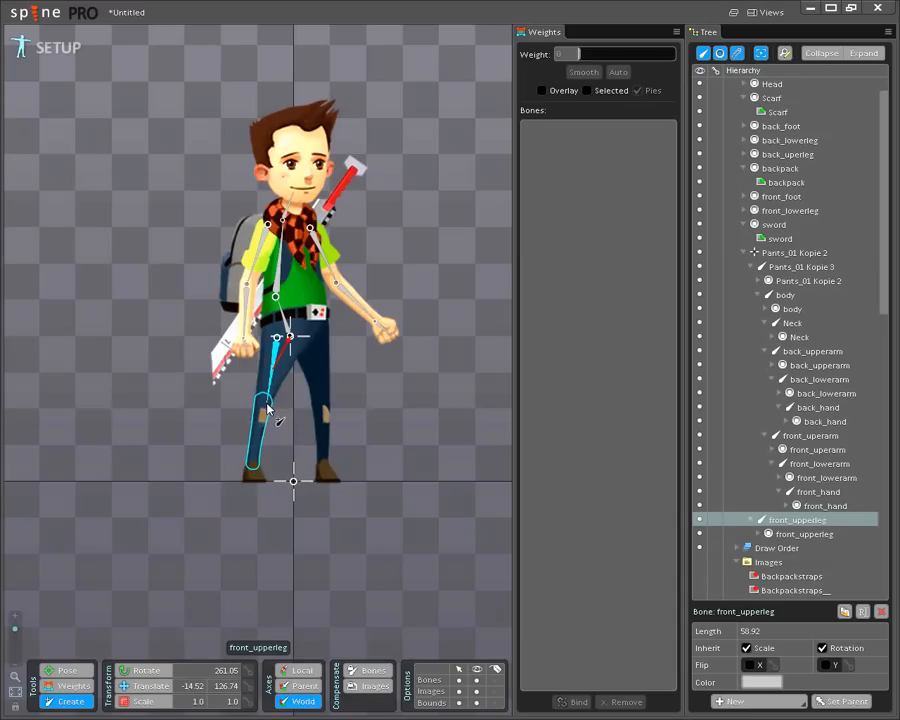
Extend the front leg with a front_lowerleg bone about 56 units long and a front_foot bone about 18 units long, each holding its image.
left_click_drag(266, 404, 253, 469)
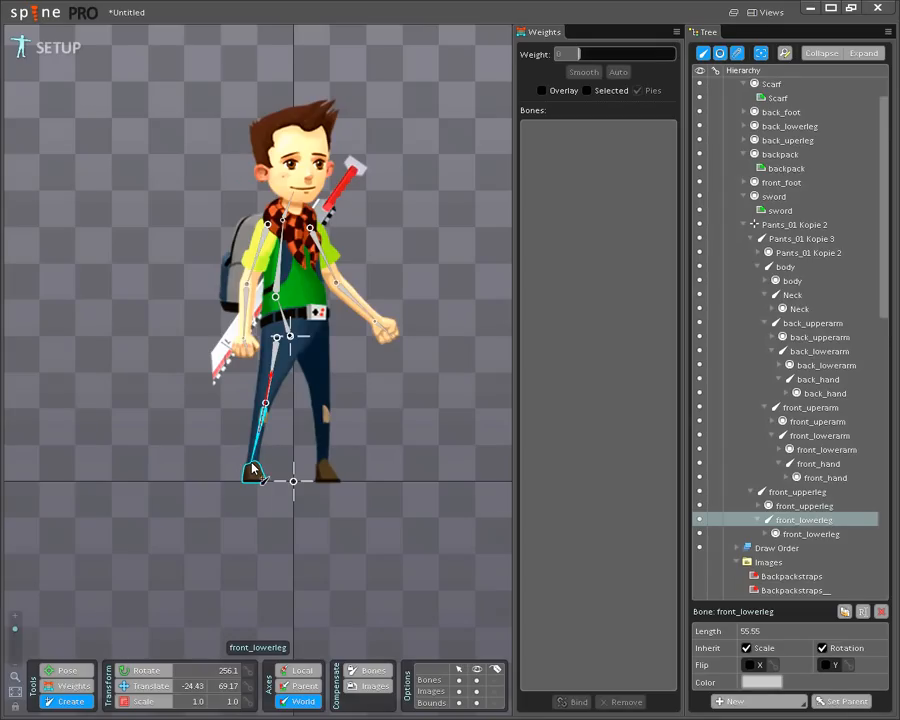
left_click_drag(253, 469, 262, 486)
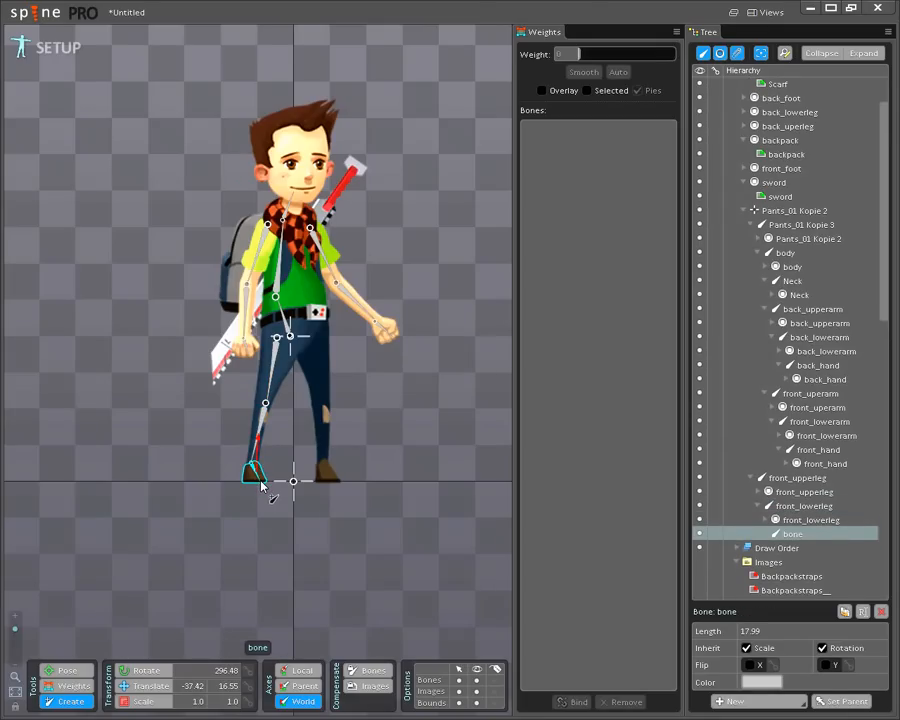
left_click(262, 484)
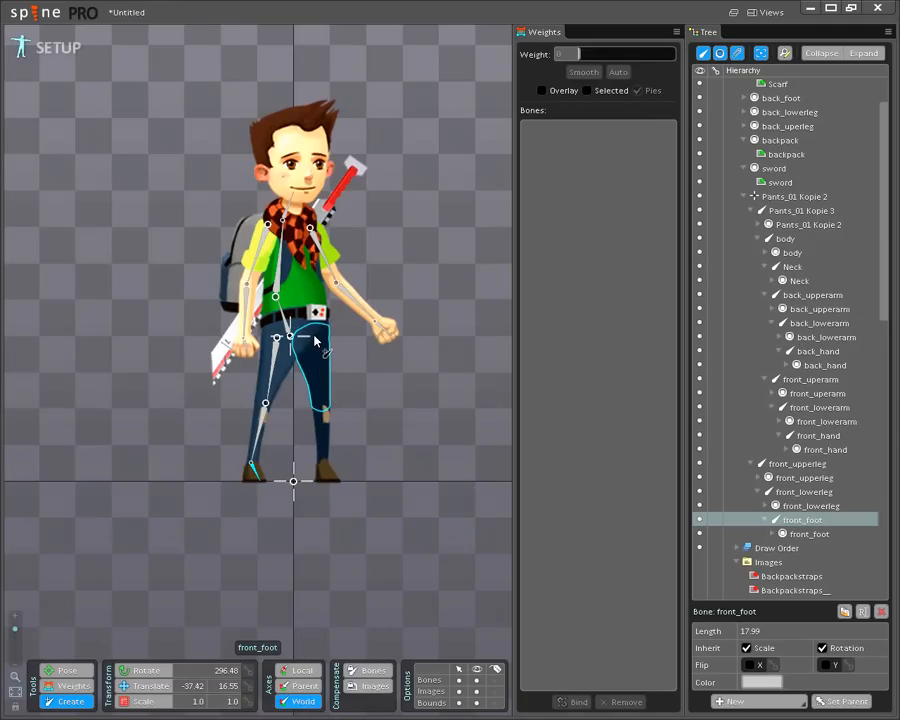
Chain back_uperleg, back_lowerleg (about 51 units) and back_foot (about 20 units) bones under the front_foot bone, each holding its image.
left_click_drag(315, 341, 325, 468)
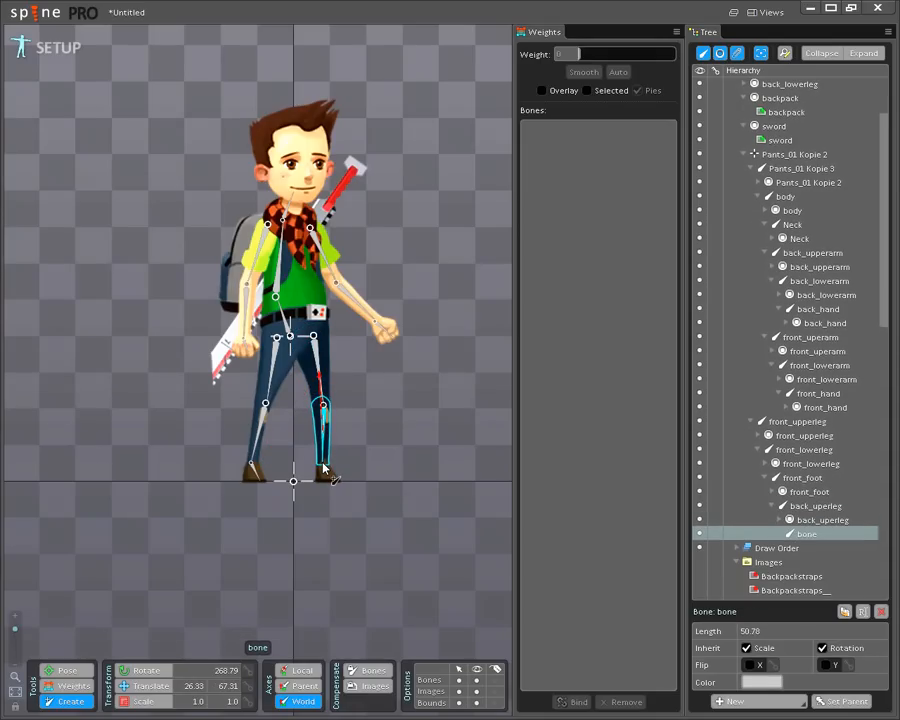
left_click(325, 468)
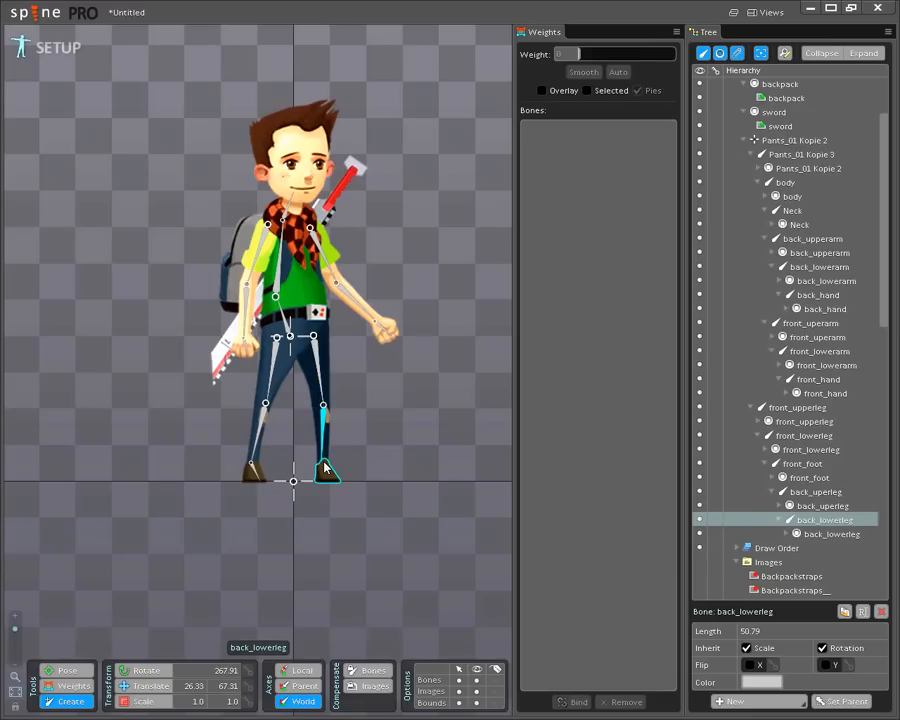
left_click_drag(324, 468, 333, 485)
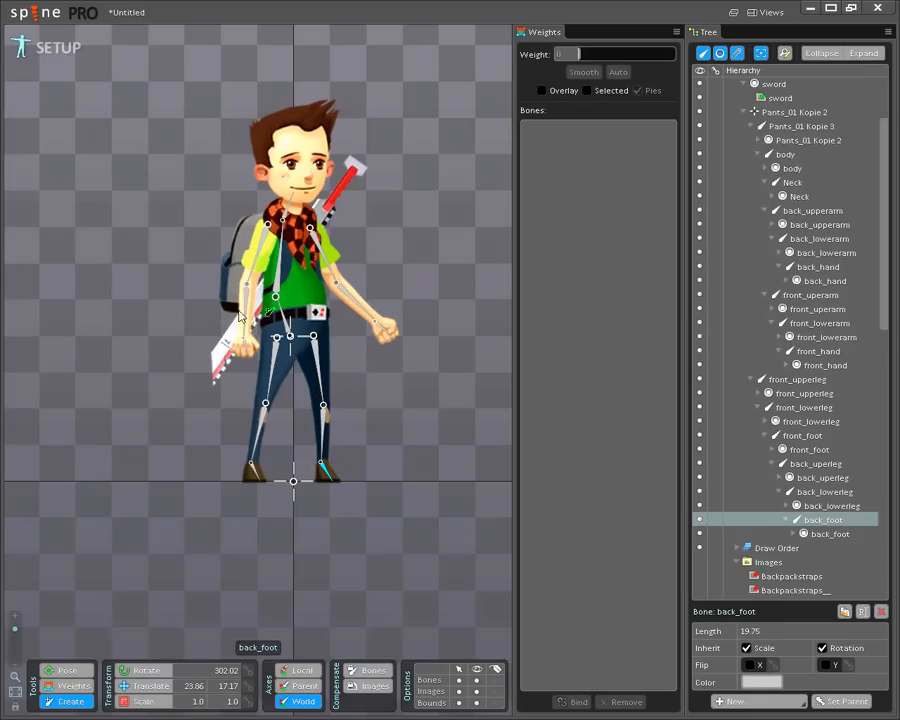
Test the torso by bending the Pants_01 Kopie 3 and body bones backwards with the Pose tool, and undo the pose.
left_click(67, 670)
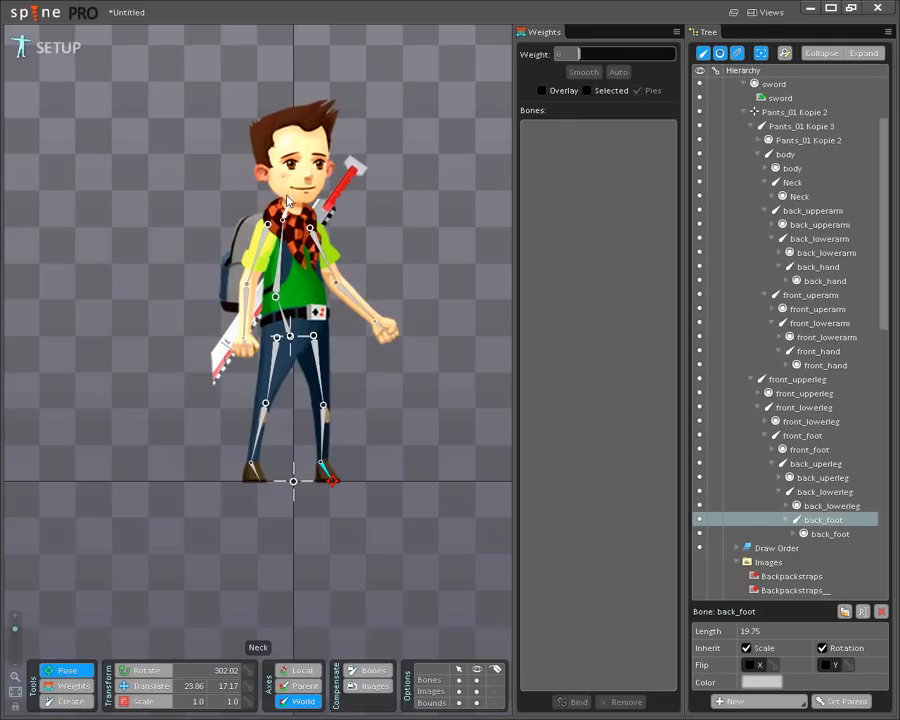
left_click(282, 270)
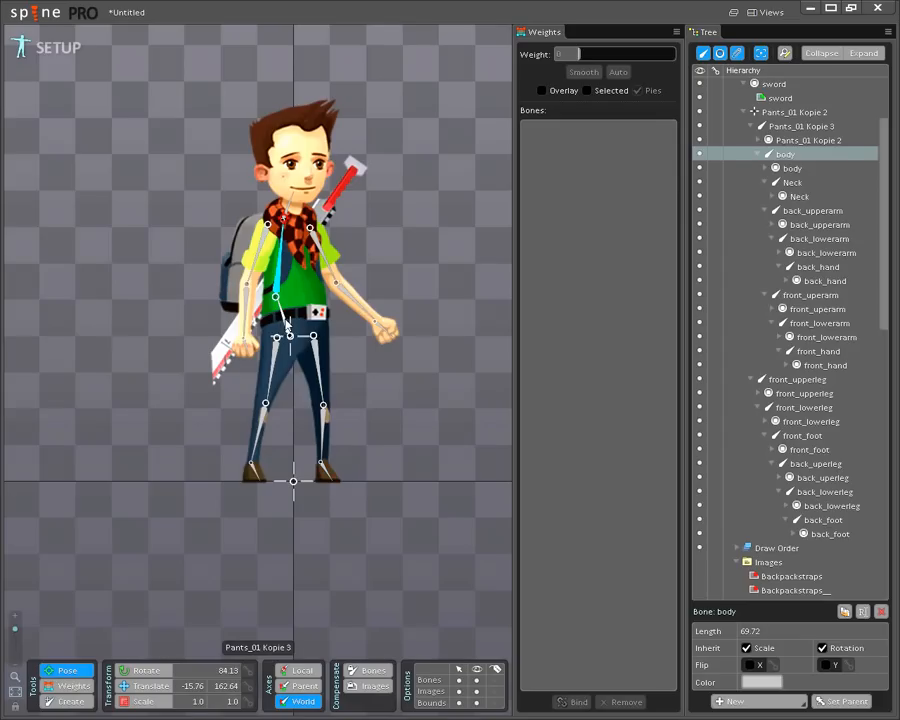
left_click(287, 324)
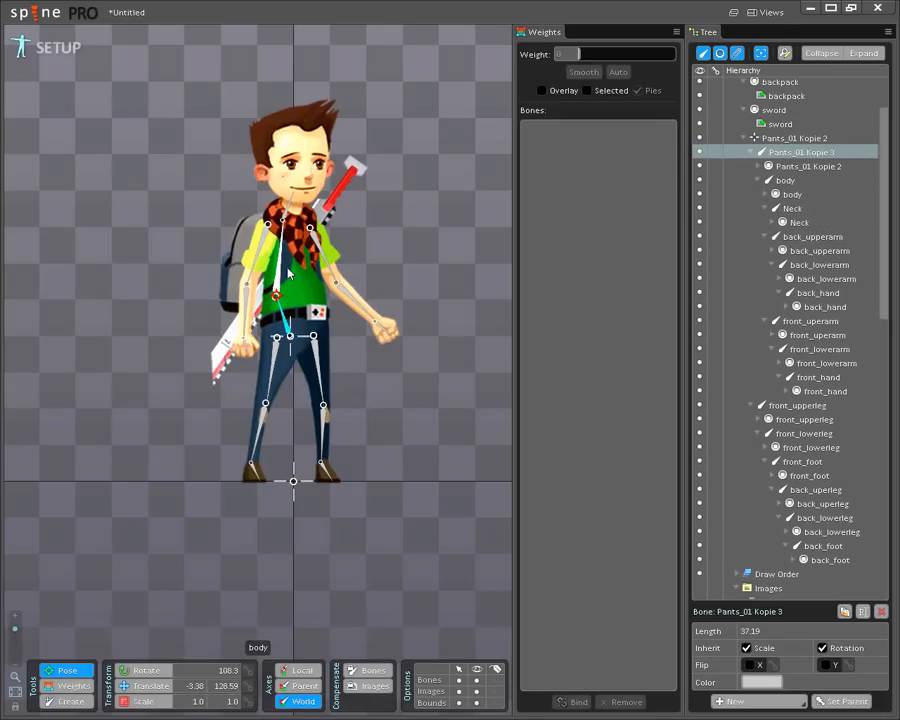
left_click(280, 272, "ctrl")
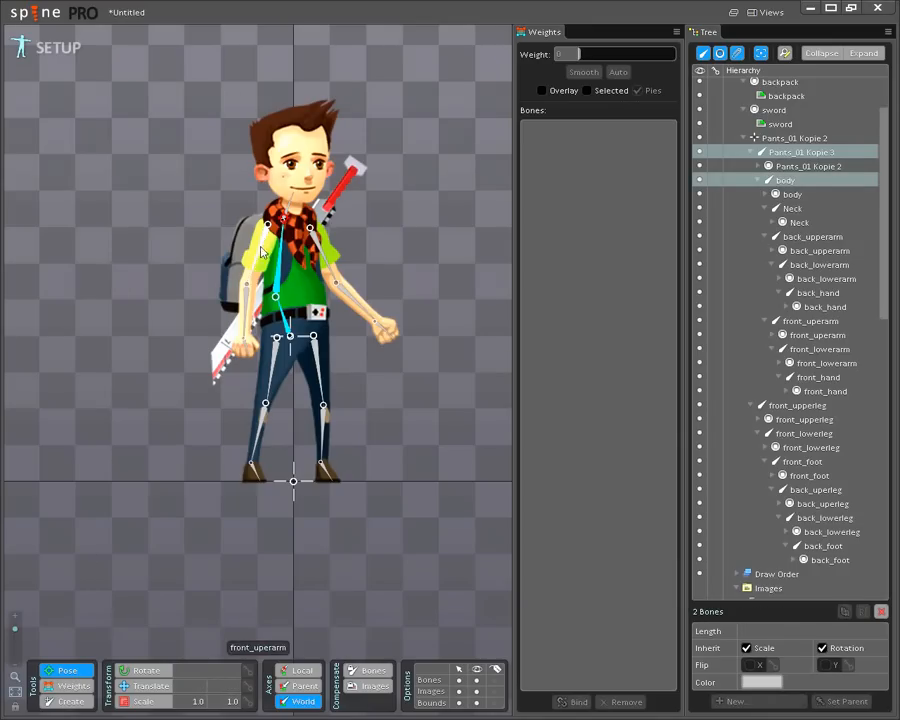
left_click_drag(286, 218, 133, 165)
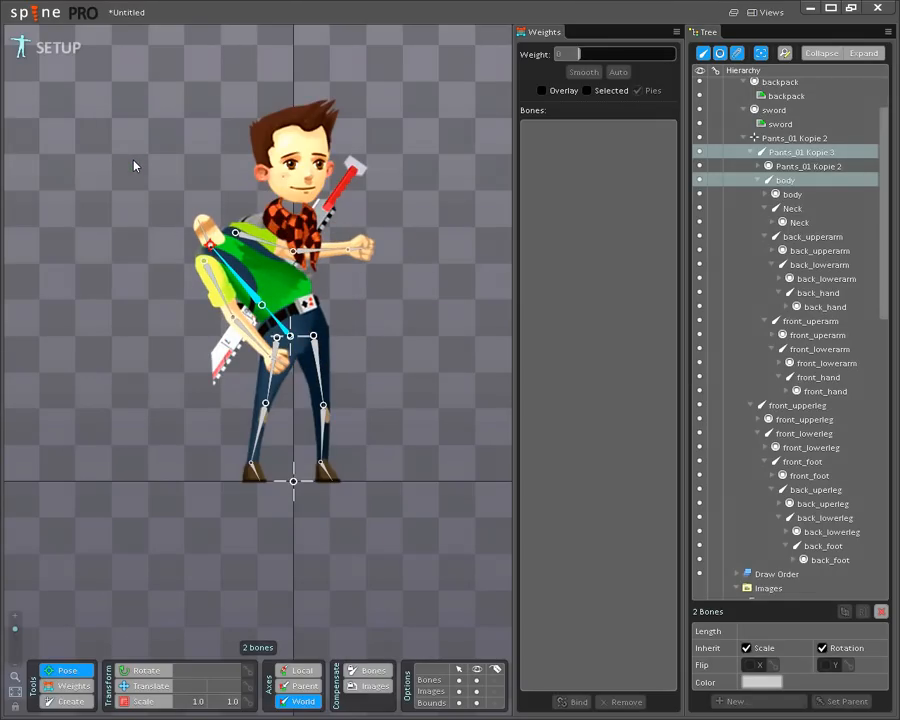
key("ctrl+z")
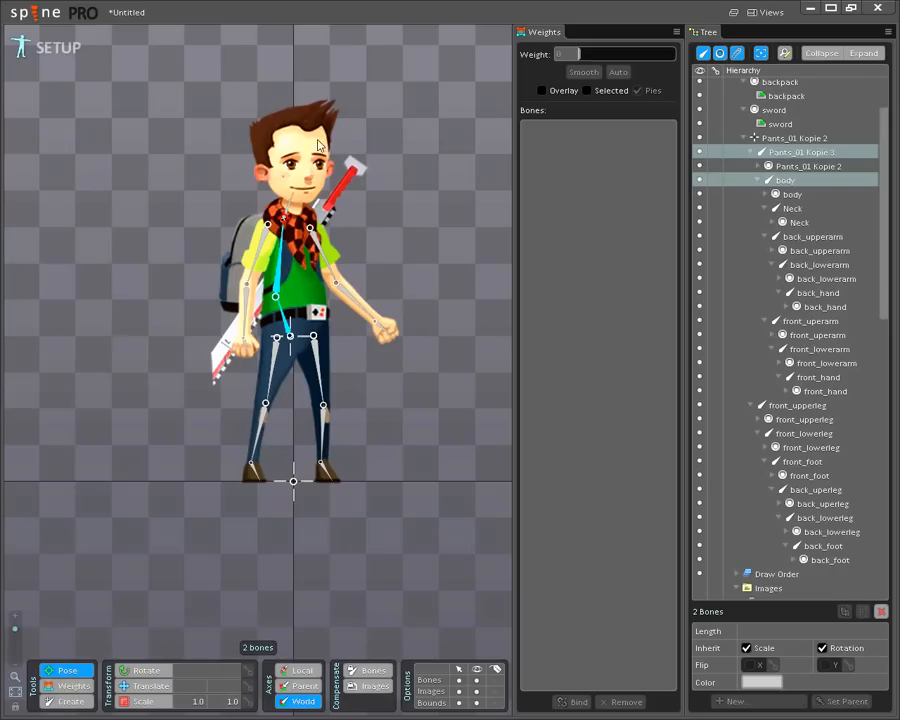
Create a Head bone about 59 units long under the Neck bone, running up to the forehead and holding the Head image.
left_click(290, 200)
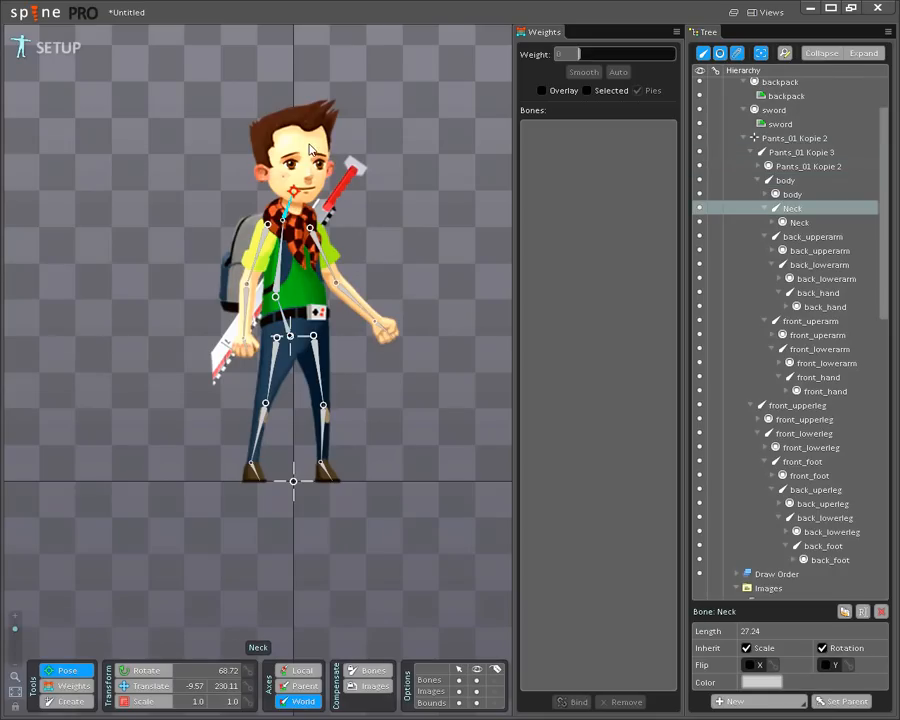
key("x")
left_click(67, 702)
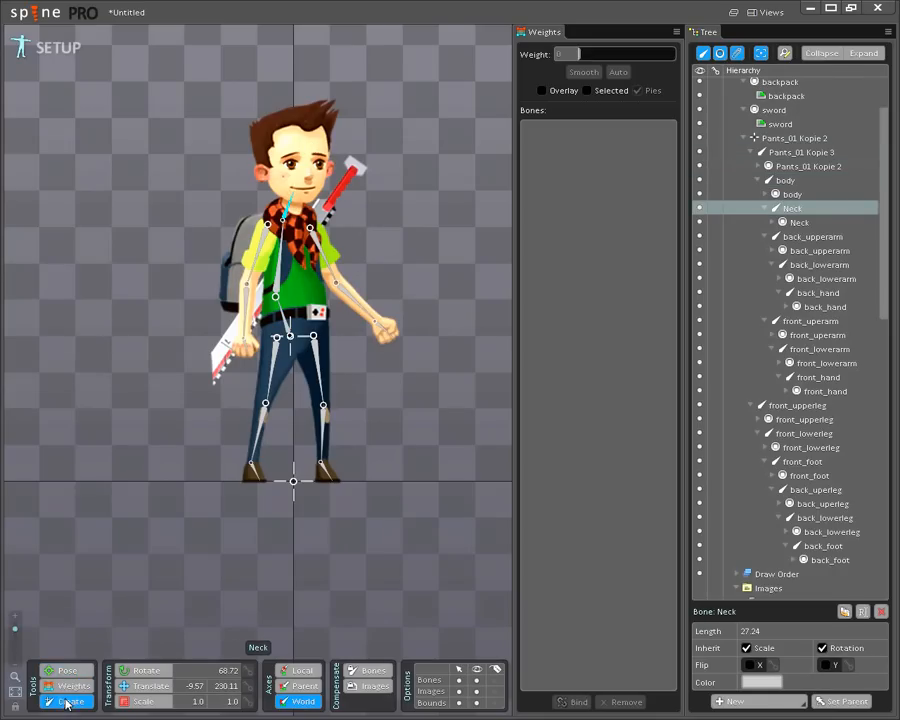
left_click(301, 186)
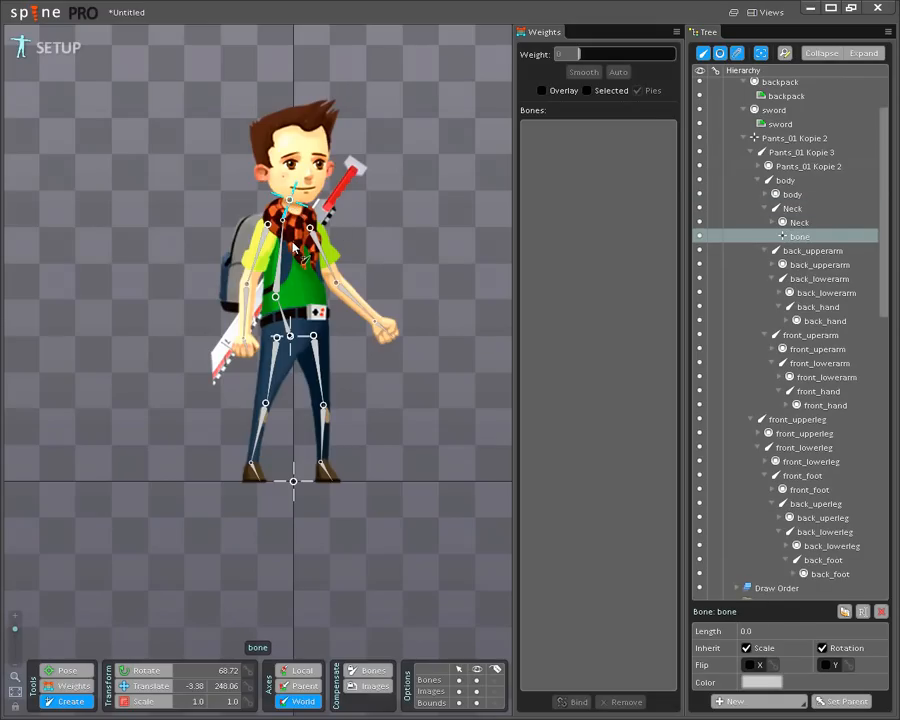
key("ctrl+z")
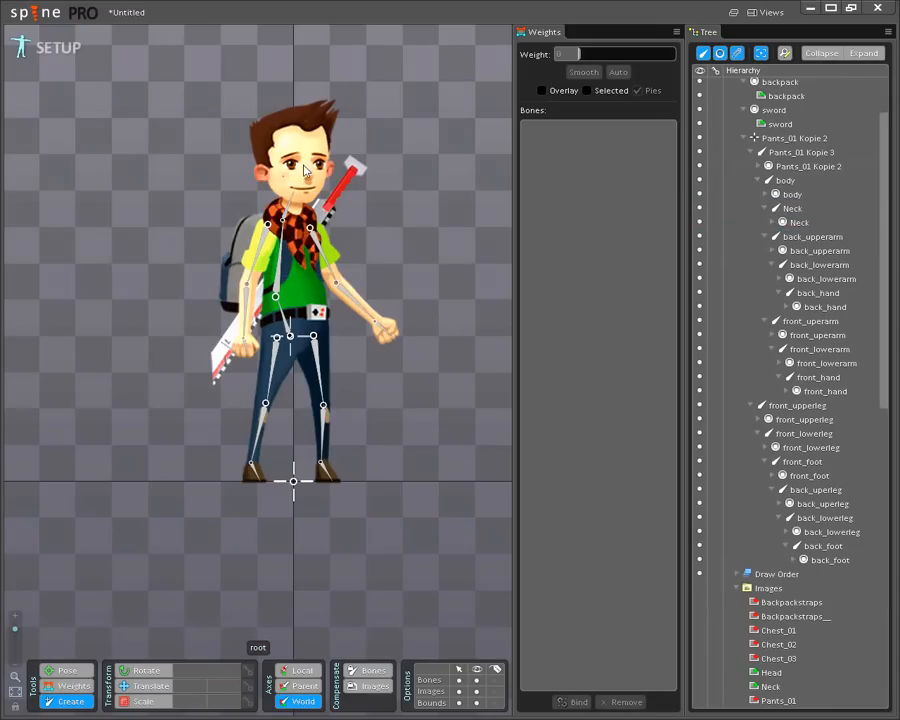
left_click(287, 214)
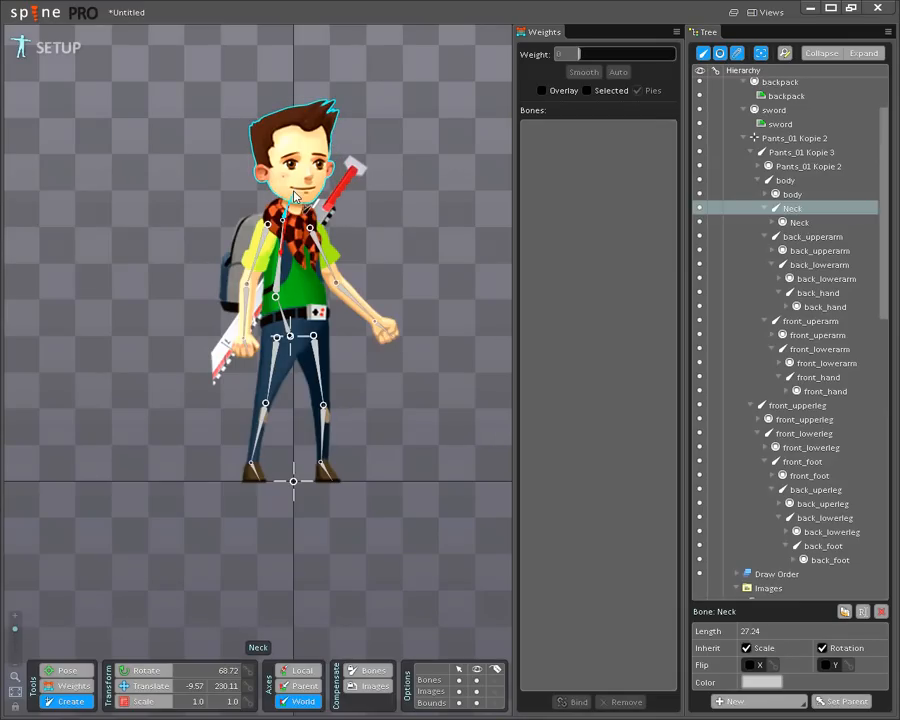
left_click_drag(294, 196, 320, 130)
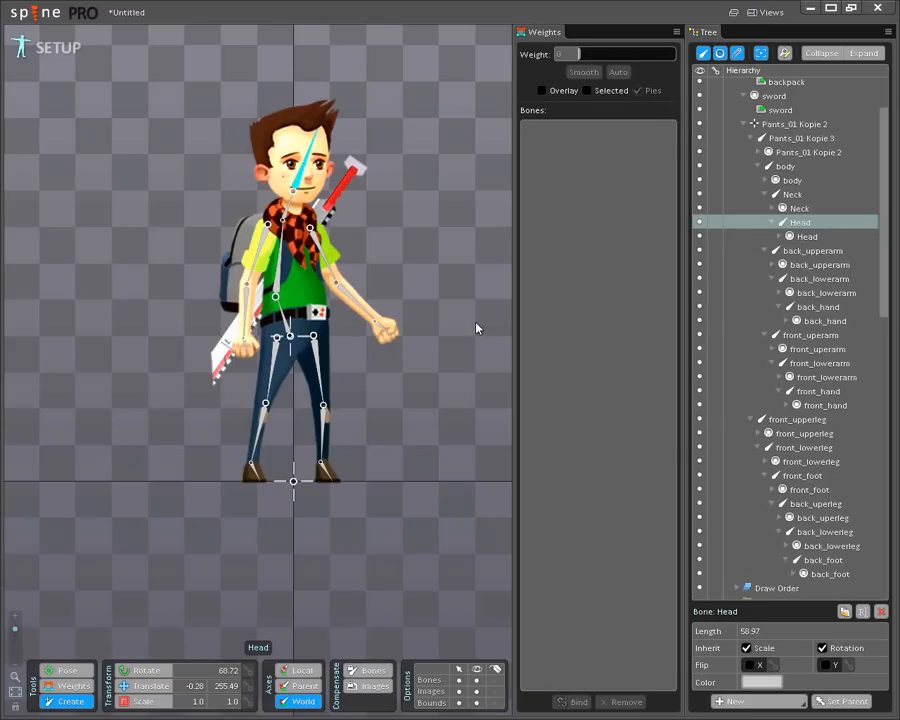
Test the spine chain by bending the Pants_01 Kopie 3, body, Neck and Head bones backwards with the Pose tool, and undo the pose.
left_click(81, 671)
left_click(288, 318)
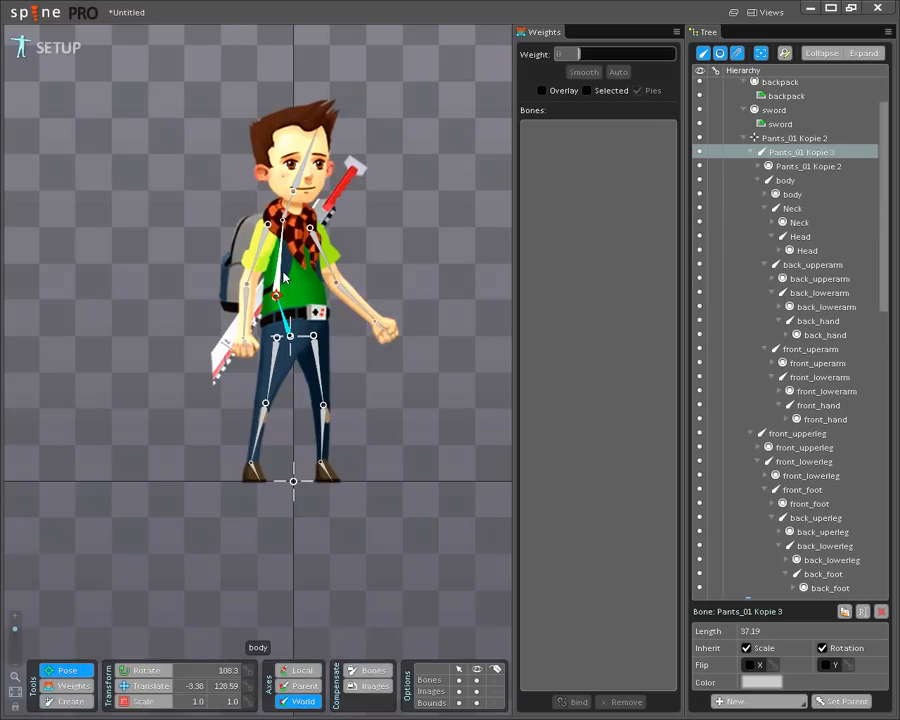
left_click(283, 270, "ctrl")
left_click(292, 198, "ctrl")
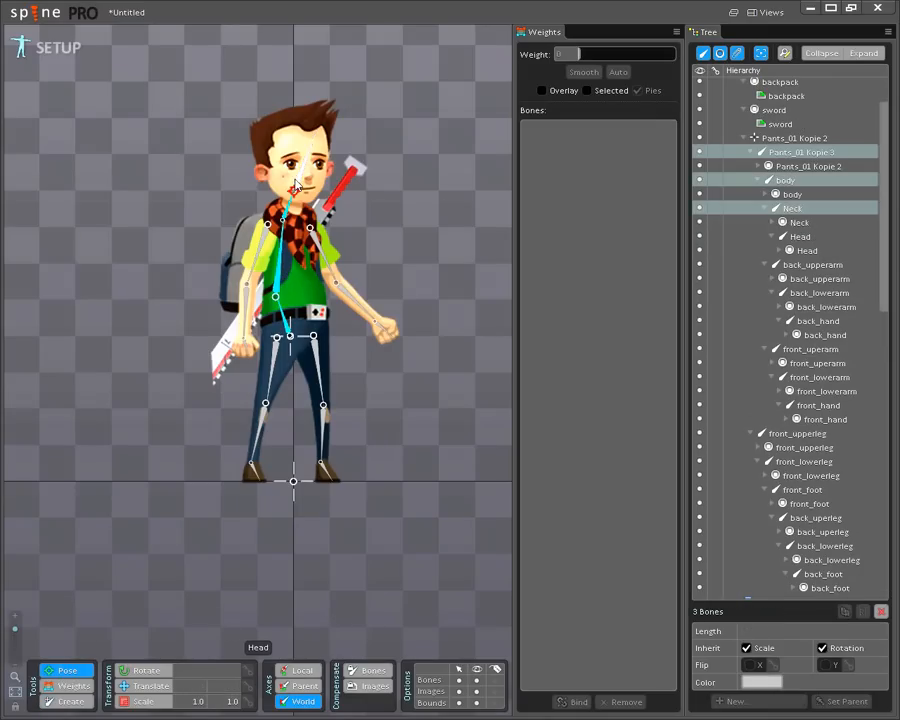
left_click(310, 152, "ctrl")
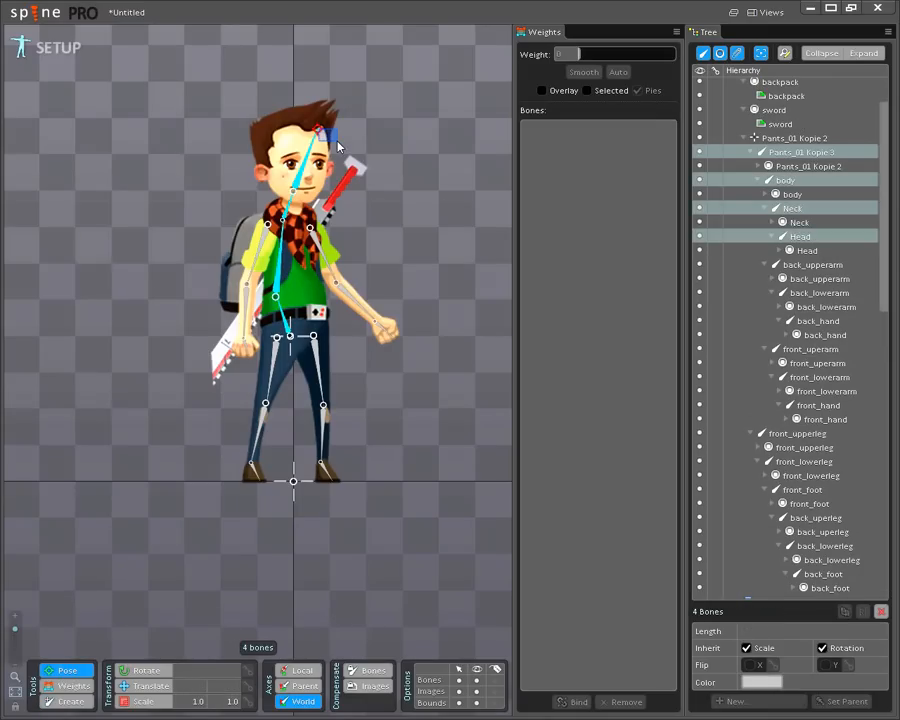
left_click_drag(318, 131, 70, 152)
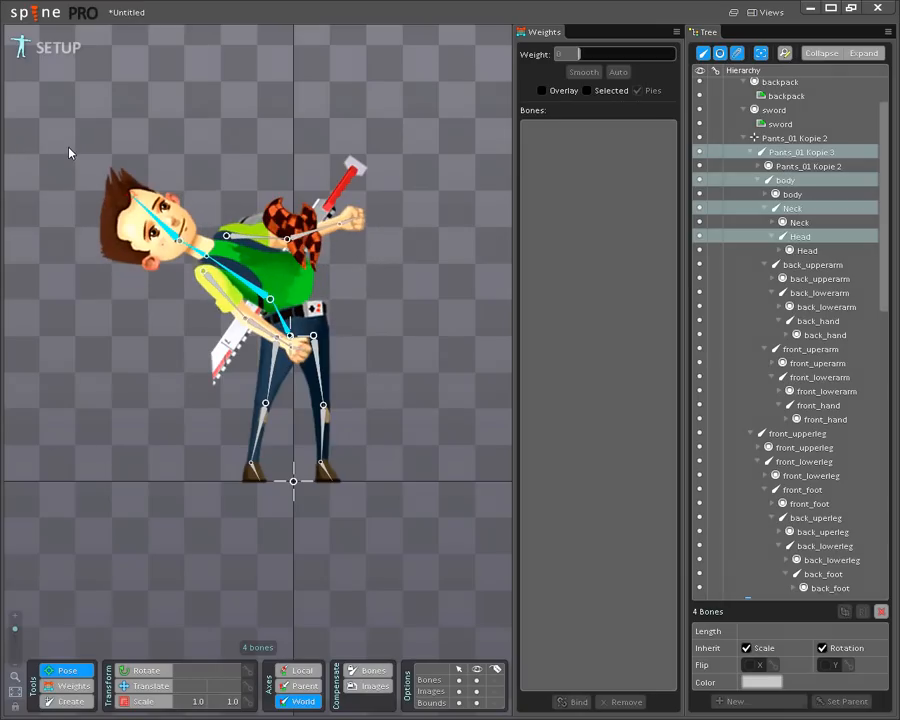
key("ctrl+z")
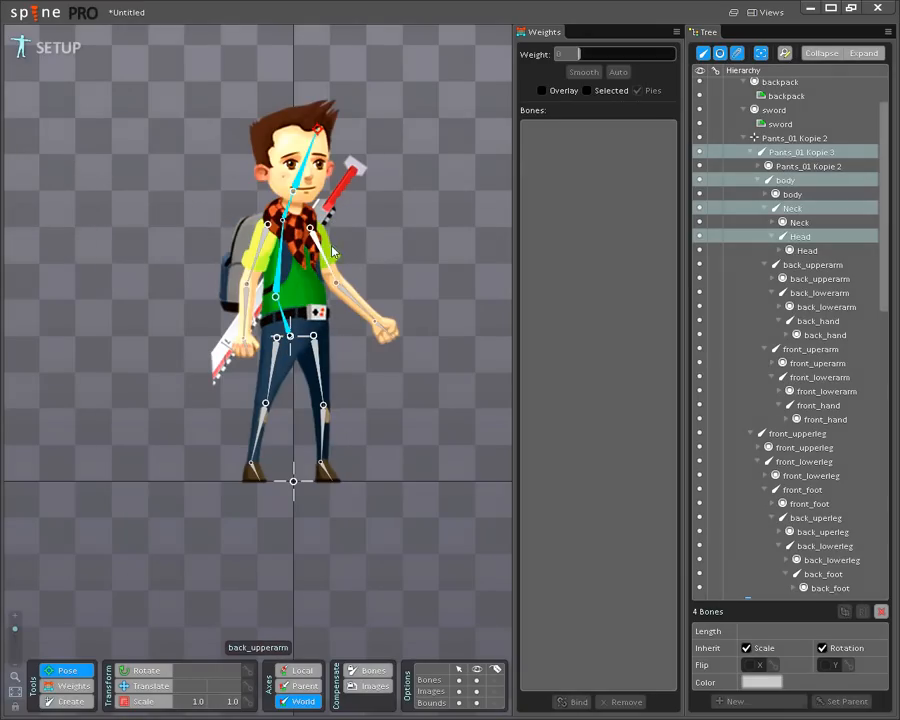
Set the Neck bone as the parent of the Scarf image, placing it in a new slot.
left_click(299, 231)
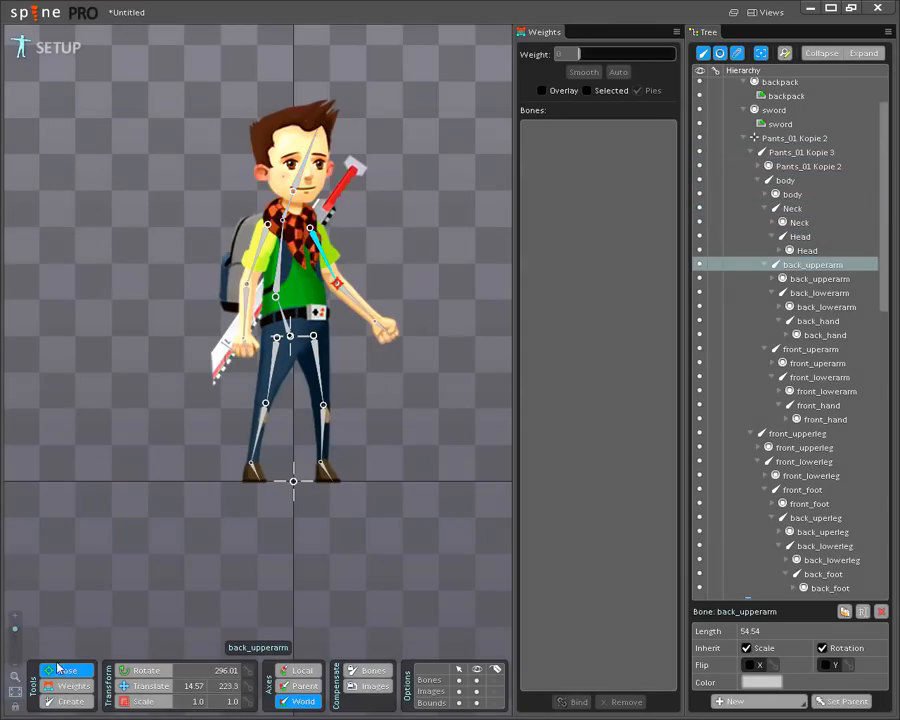
left_click(292, 238)
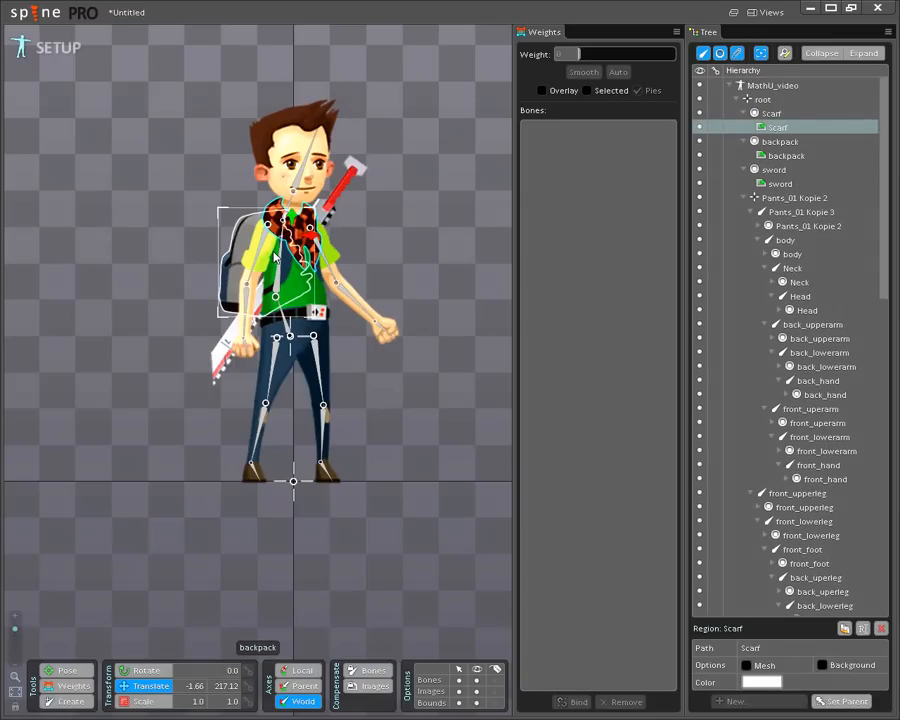
key("p")
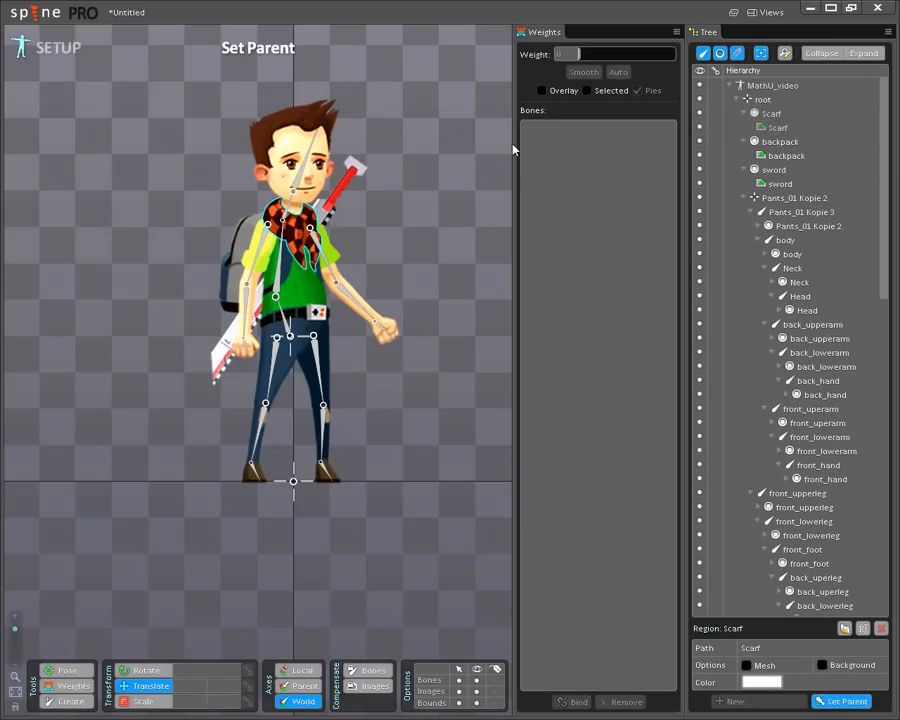
left_click(286, 212)
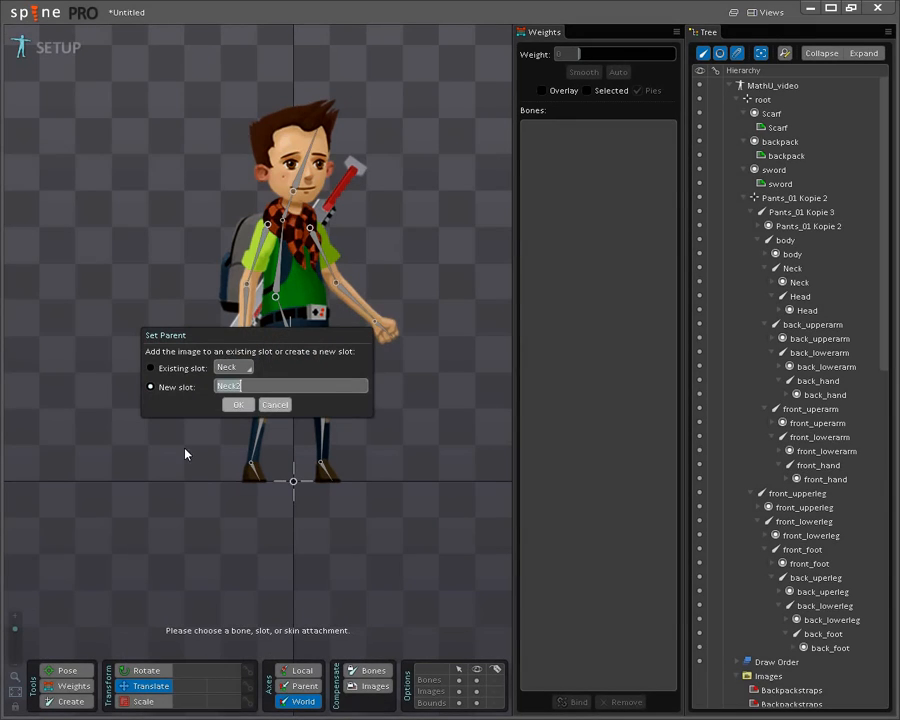
left_click(230, 406)
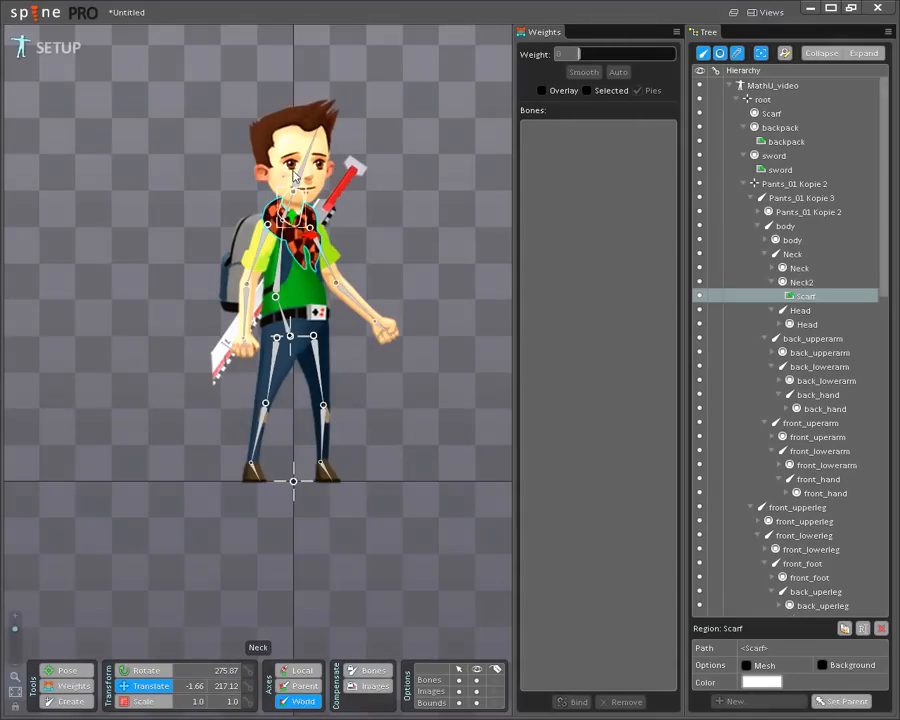
Set the body bone as the parent of the sword image, placing it in a new slot.
left_click(333, 213)
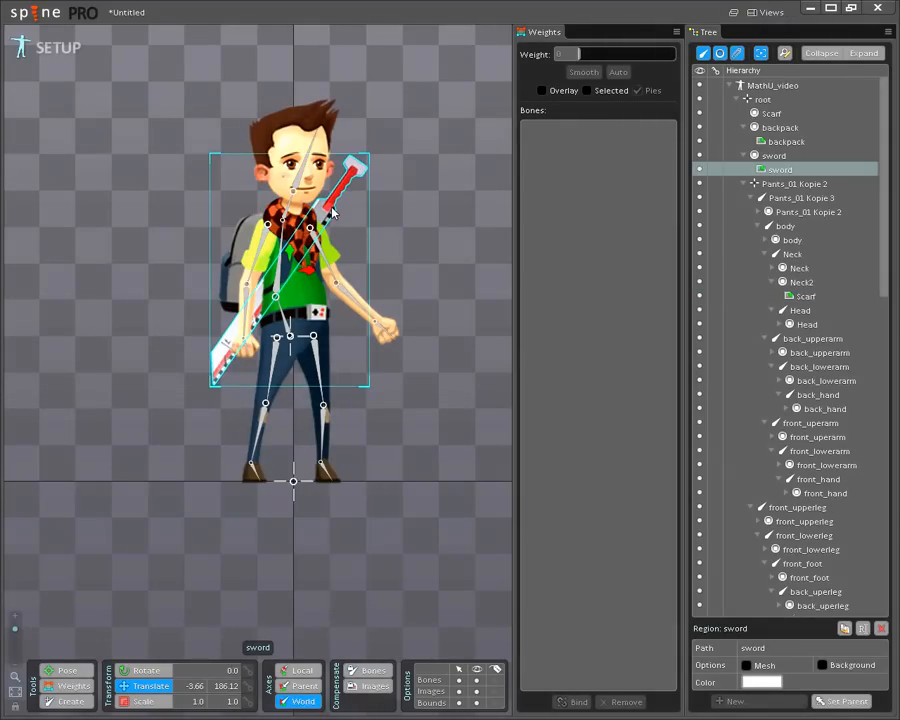
key("p")
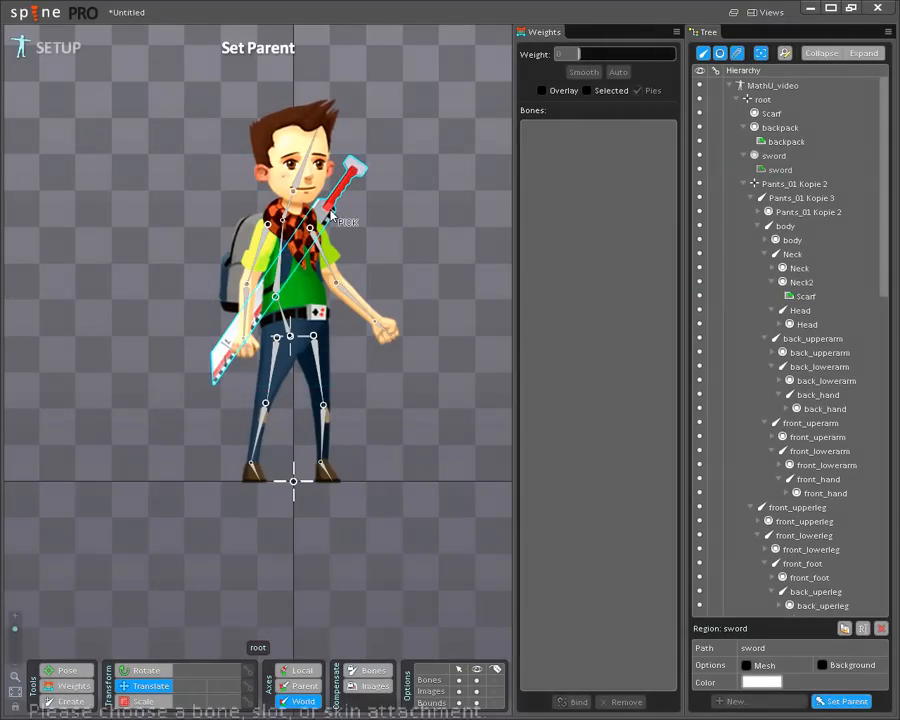
left_click(282, 242)
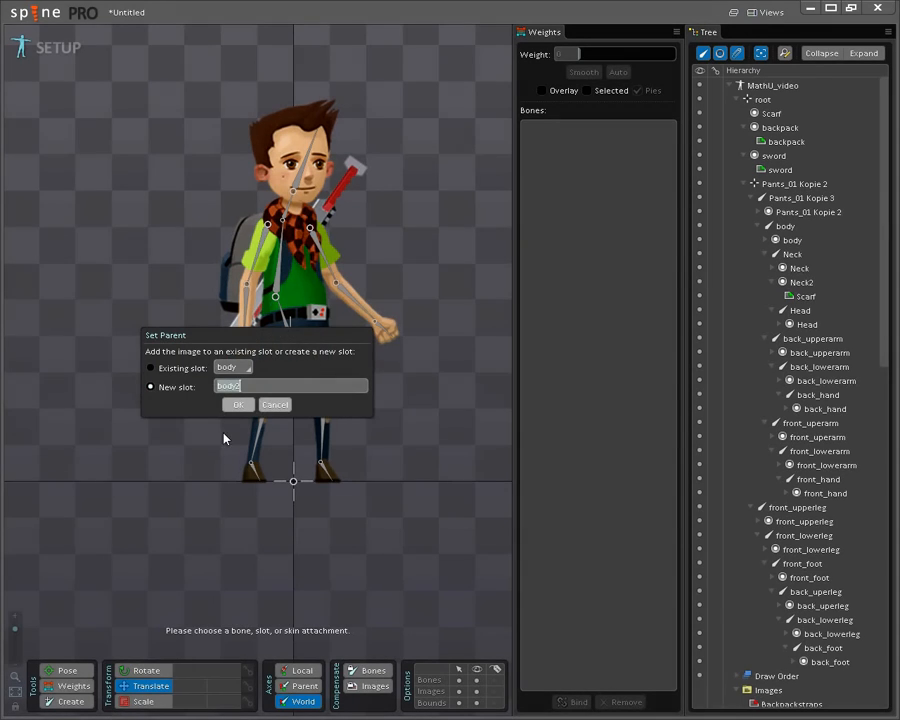
left_click(239, 407)
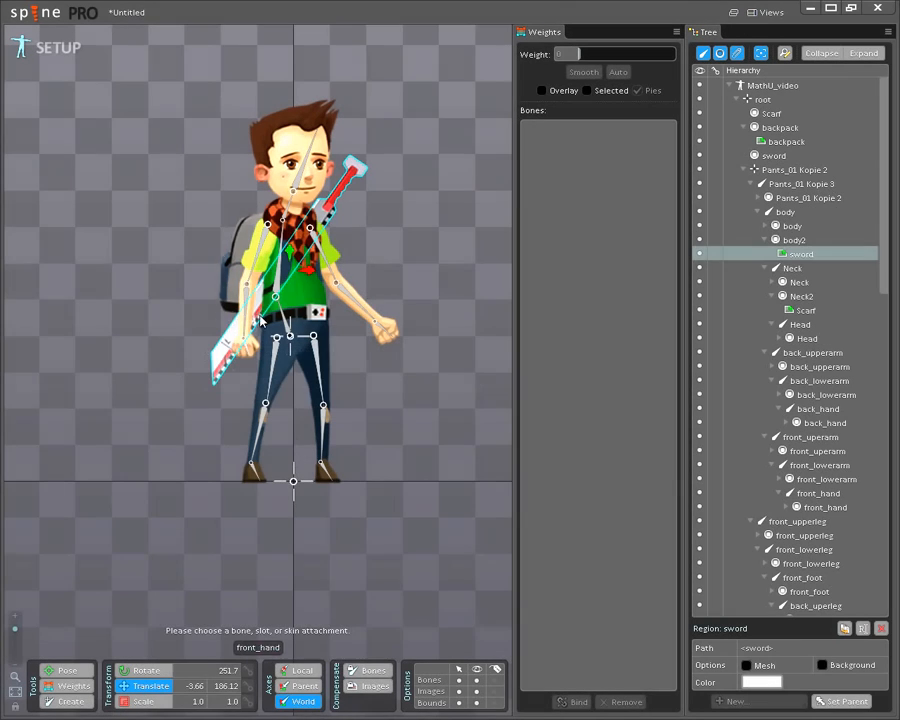
Set the body bone as the parent of the backpack image, placing it in a new slot.
left_click(237, 256)
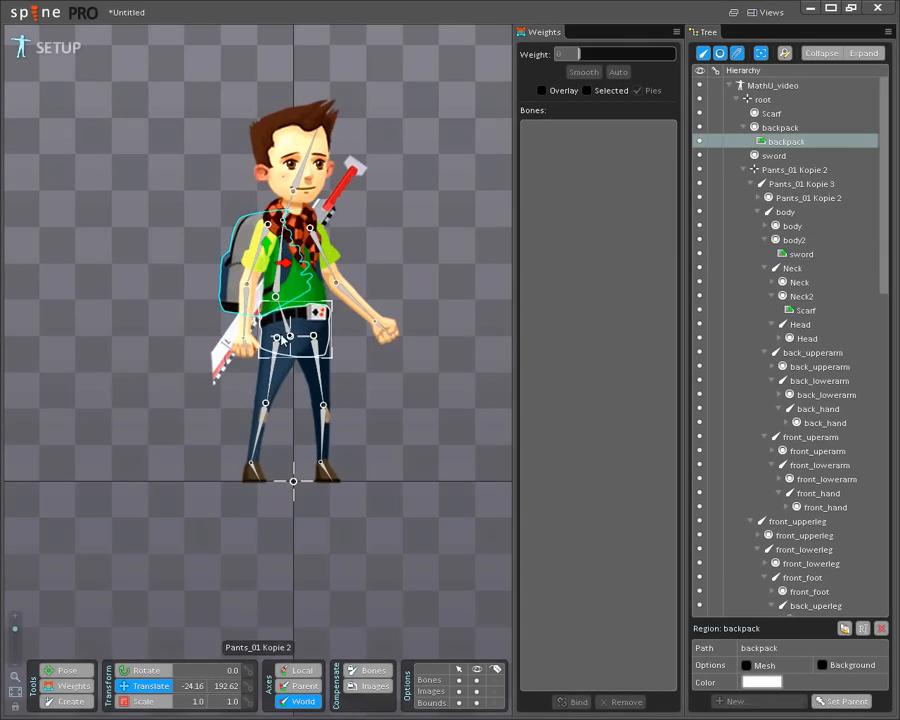
key("p")
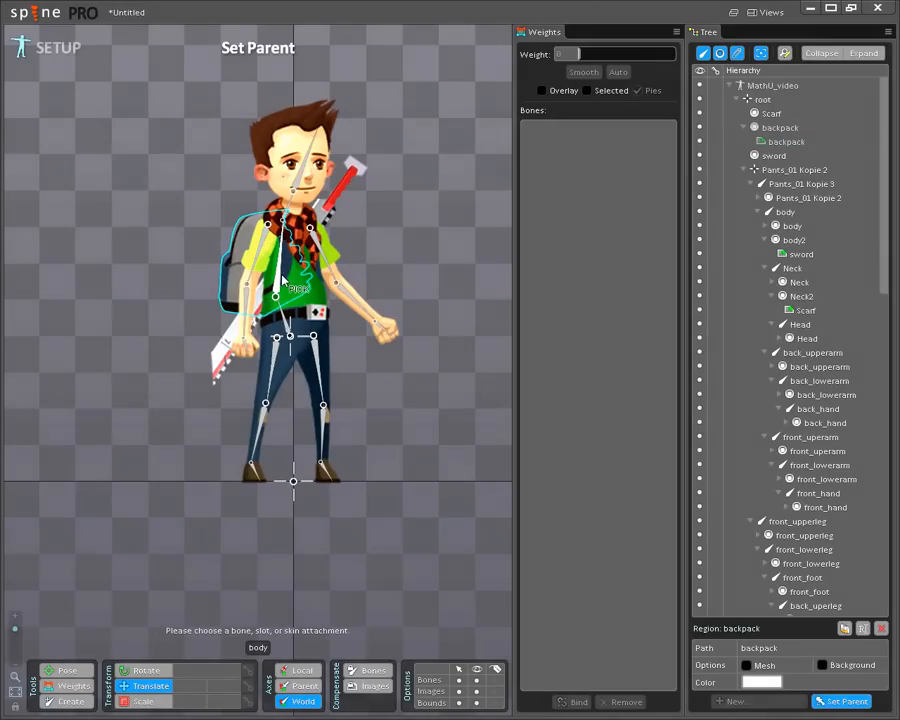
left_click(280, 277)
left_click(236, 405)
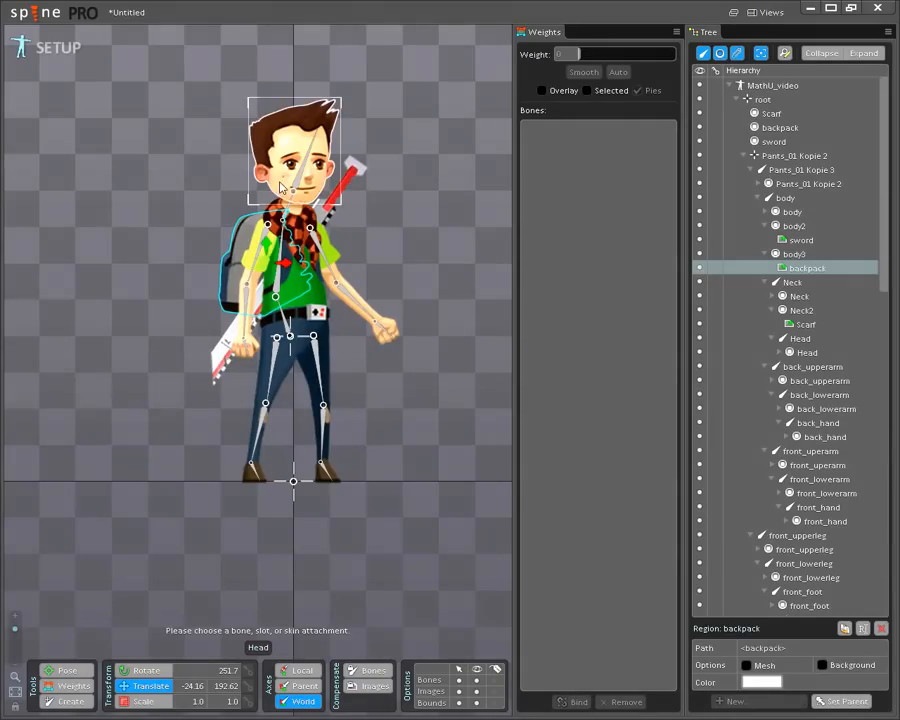
Test the spine chain with its attachments by bending Pants_01 Kopie 3, body, Neck and Head with the Pose tool, and undo the pose.
left_click(272, 296)
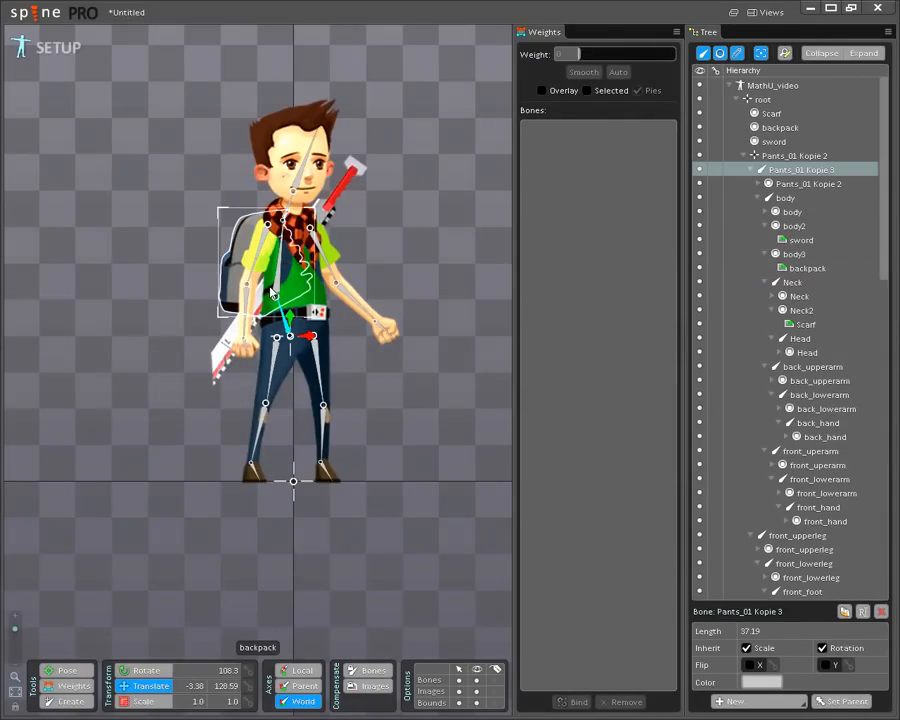
left_click(278, 287, "ctrl")
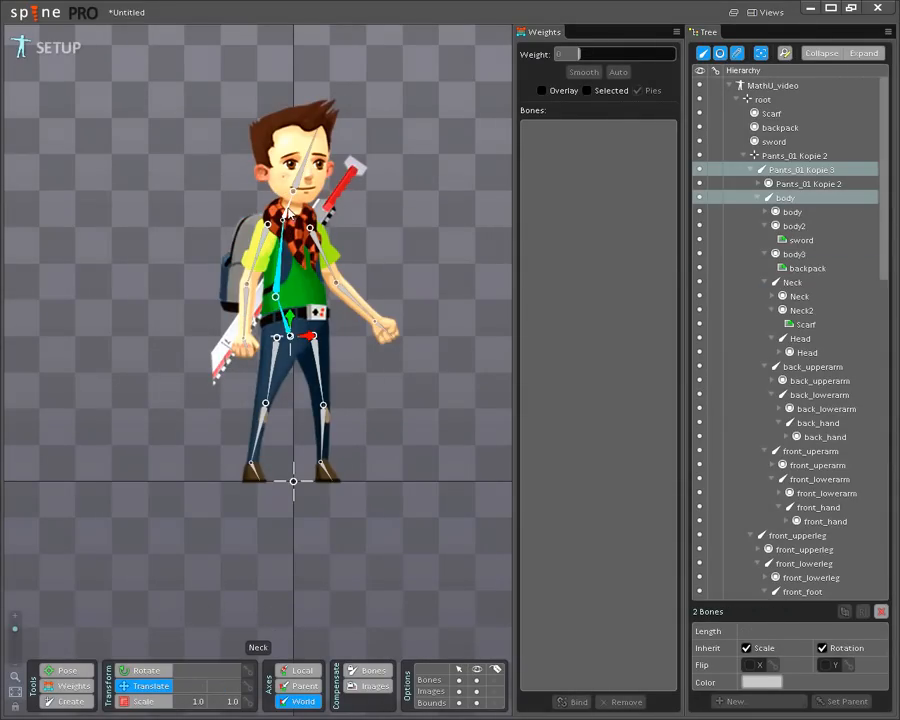
left_click(296, 168, "ctrl")
left_click(298, 184, "ctrl")
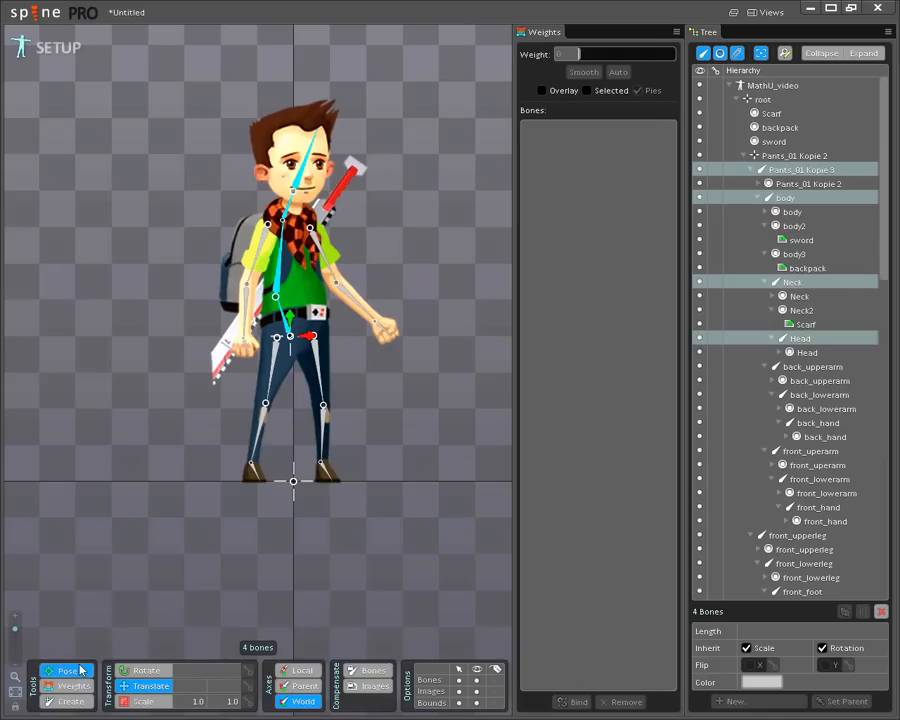
left_click(78, 671)
left_click_drag(322, 130, 105, 190)
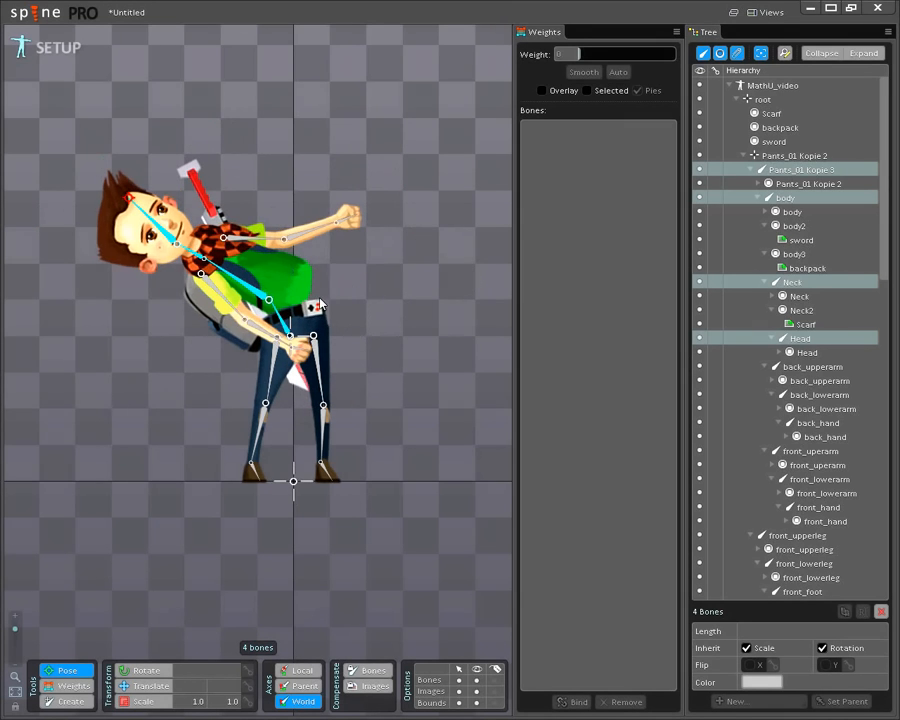
left_click_drag(92, 145, 232, 133)
key("ctrl+z")
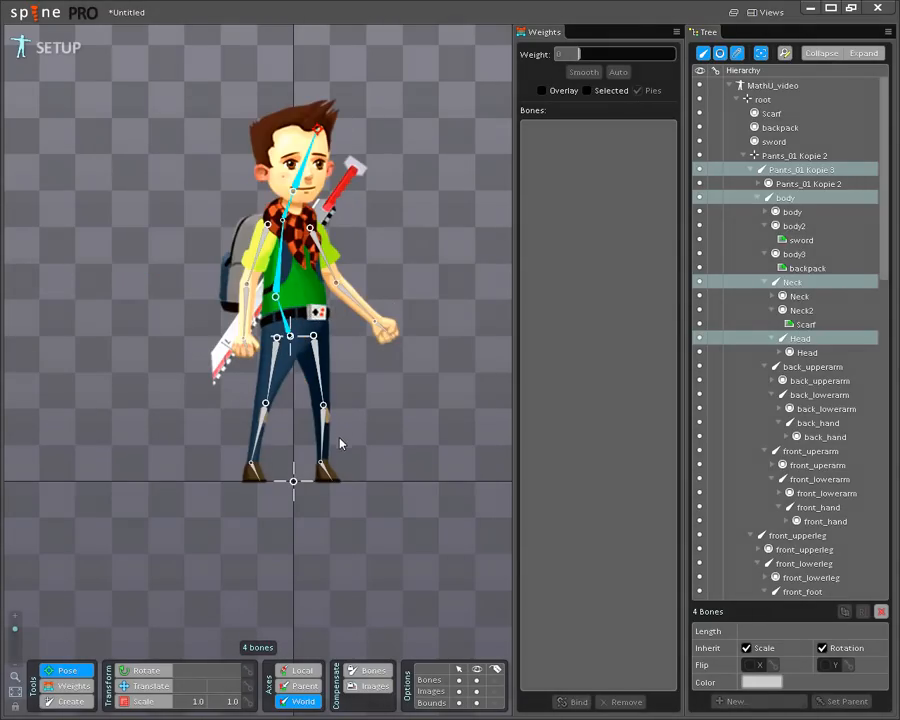
Test the front leg chain by moving front_upperleg, front_lowerleg and front_foot downwards with the Pose tool, and undo the pose.
left_click(266, 395)
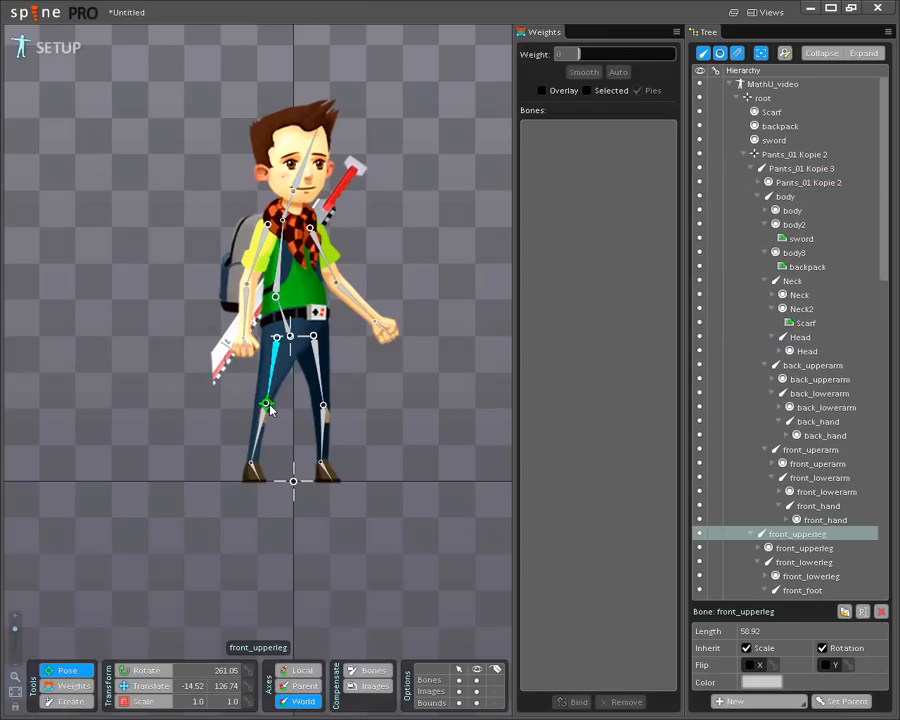
left_click(257, 468)
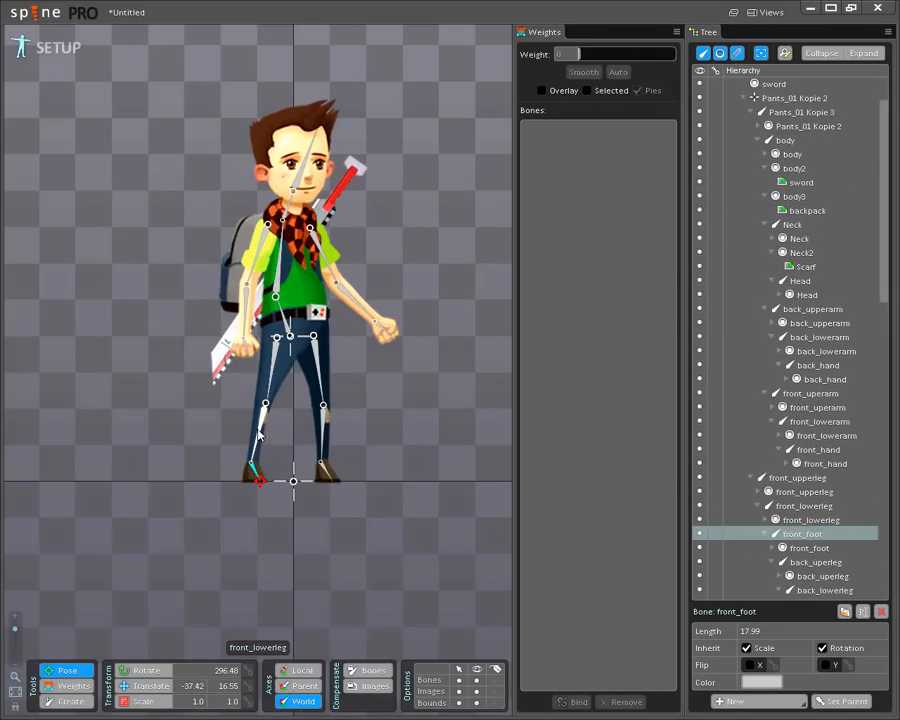
left_click(259, 432, "ctrl")
left_click(271, 375, "ctrl")
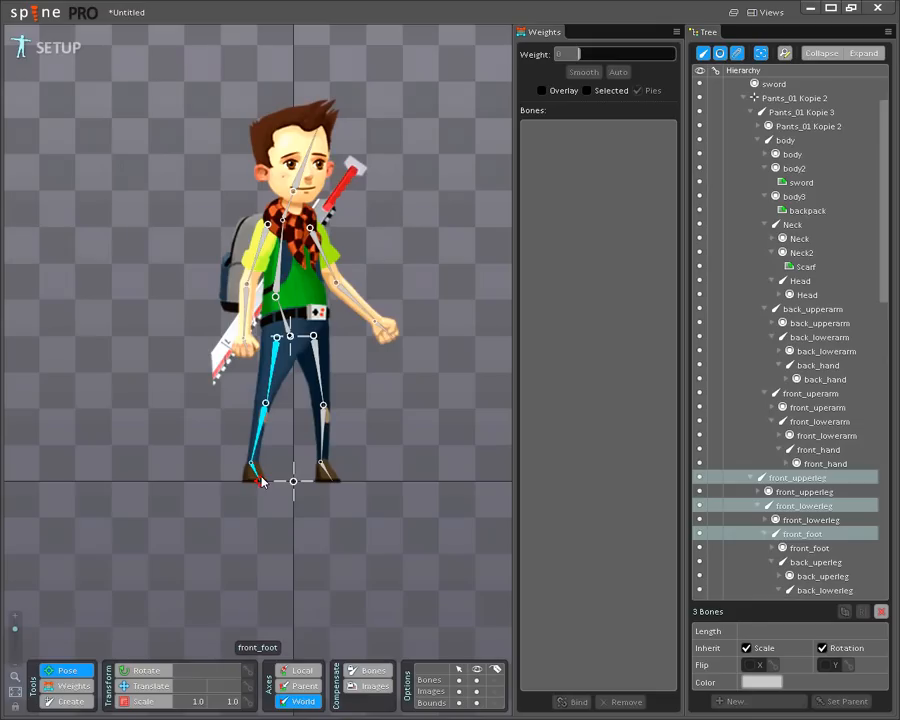
left_click_drag(261, 480, 268, 572)
key("ctrl+z")
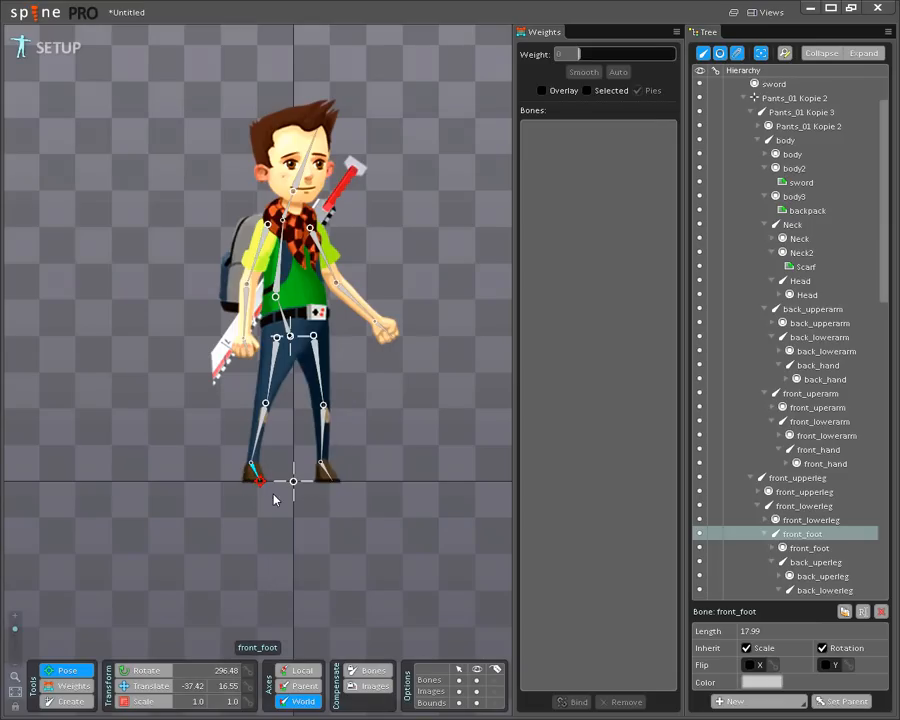
Return to the Translate tool, delete the back_foot bone, and undo the deletion.
left_click(70, 701)
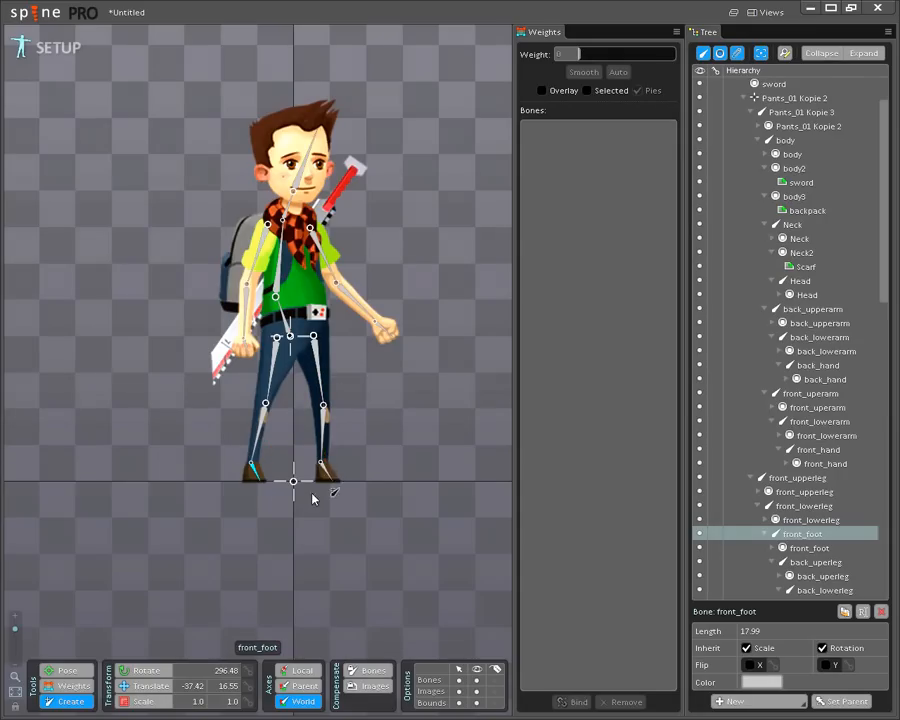
left_click(150, 686)
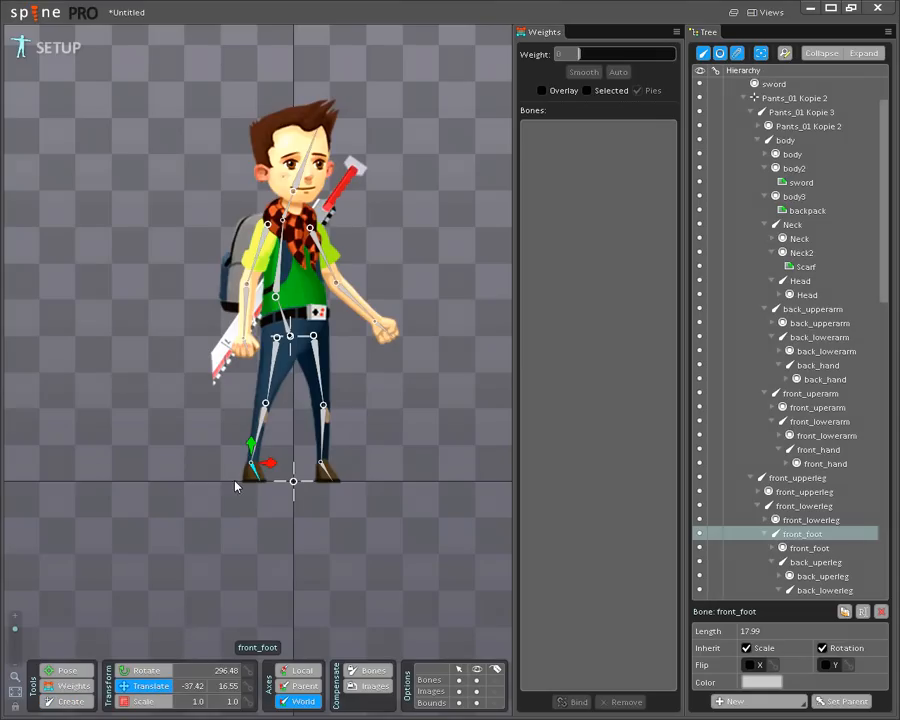
left_click(330, 476)
key("Delete")
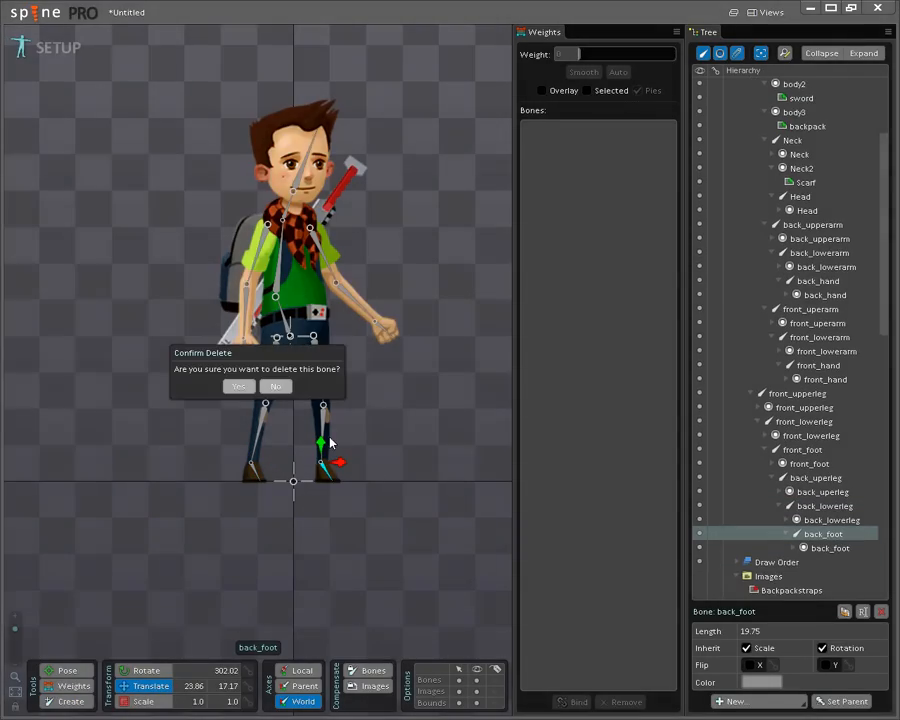
left_click(238, 386)
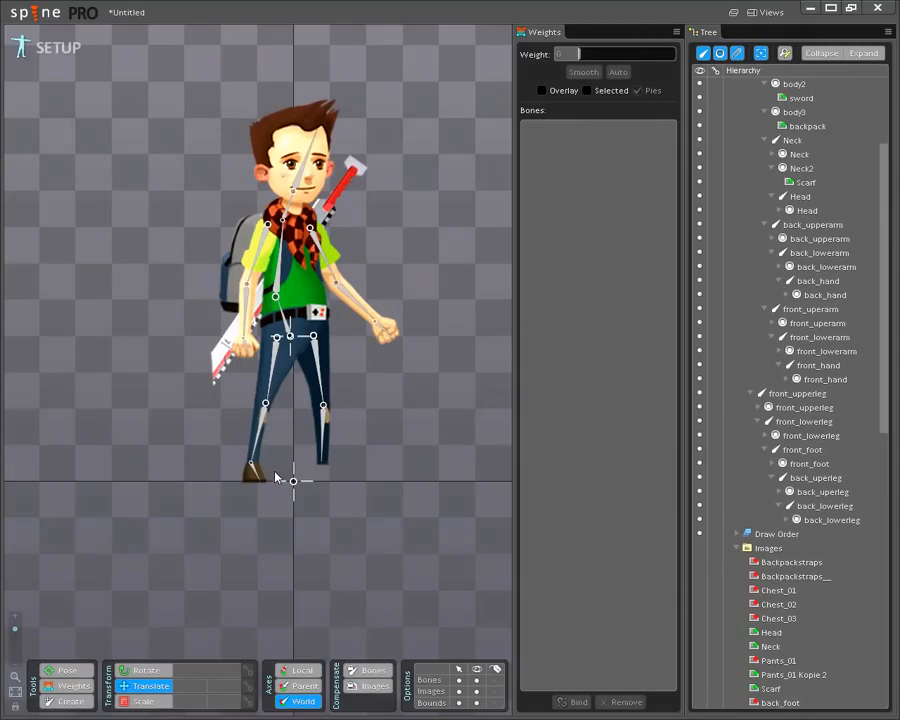
key("ctrl+z")
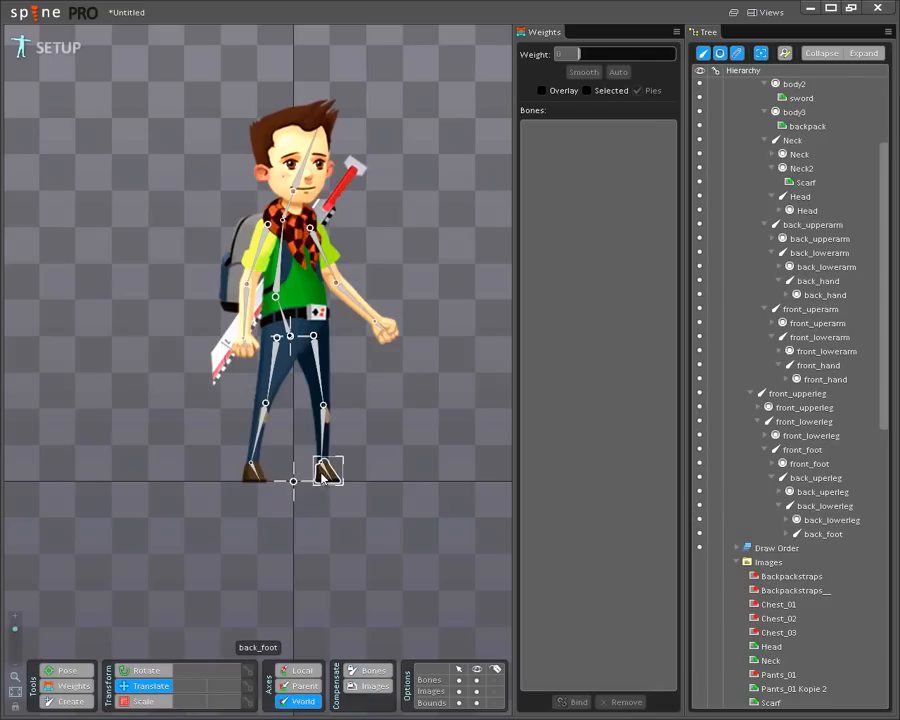
Move the back_uperleg, back_lowerleg and back_foot bones out of front_foot so that Pants_01 Kopie 2 is their parent.
left_click(321, 478)
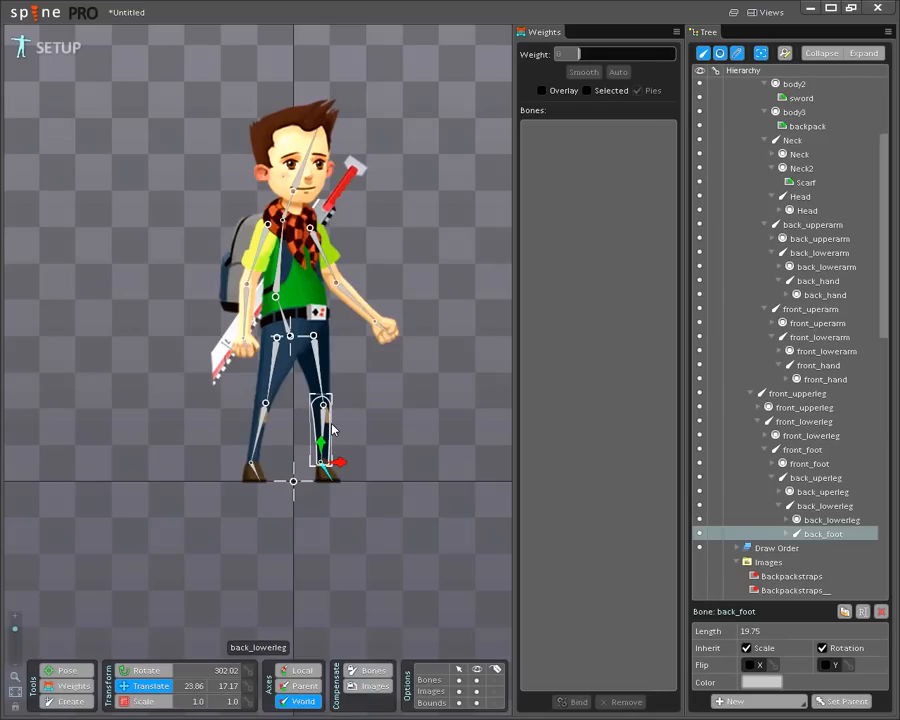
left_click(324, 428, "ctrl")
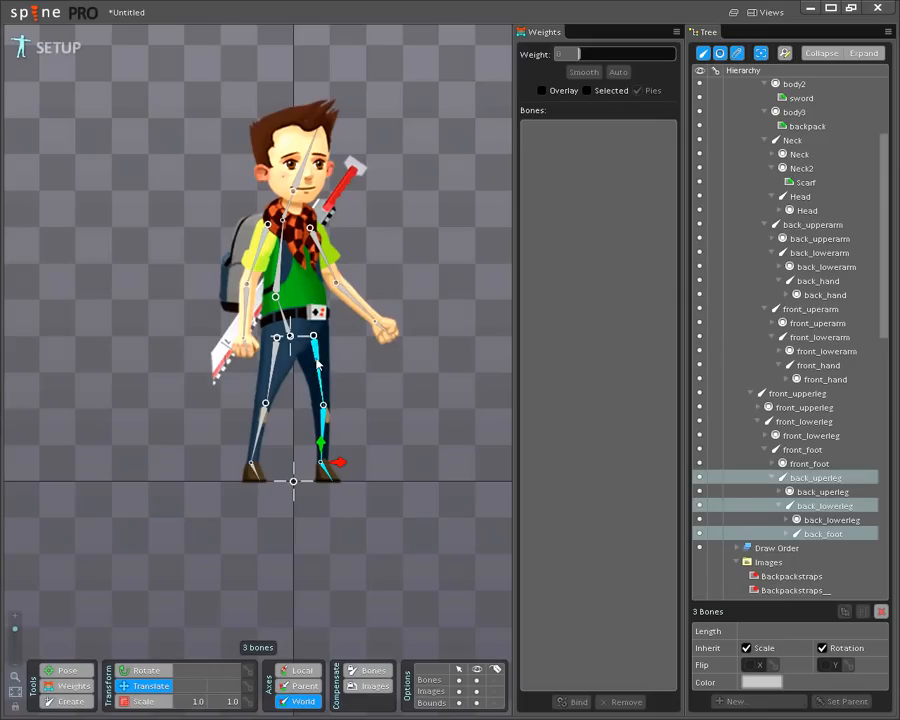
left_click(315, 345, "ctrl")
left_click_drag(791, 480, 775, 159)
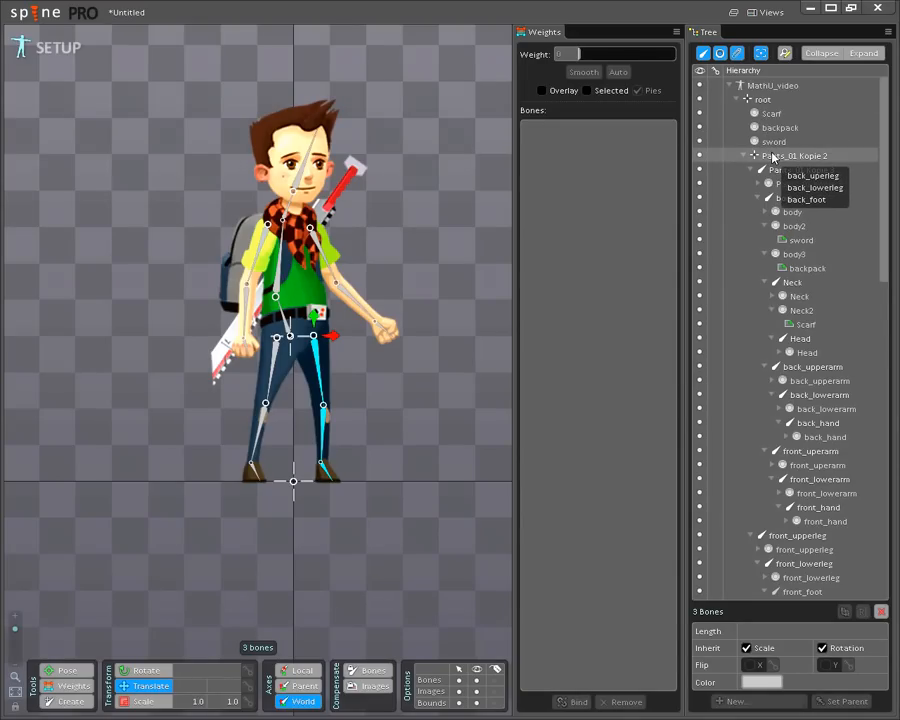
left_click_drag(773, 157, 772, 158)
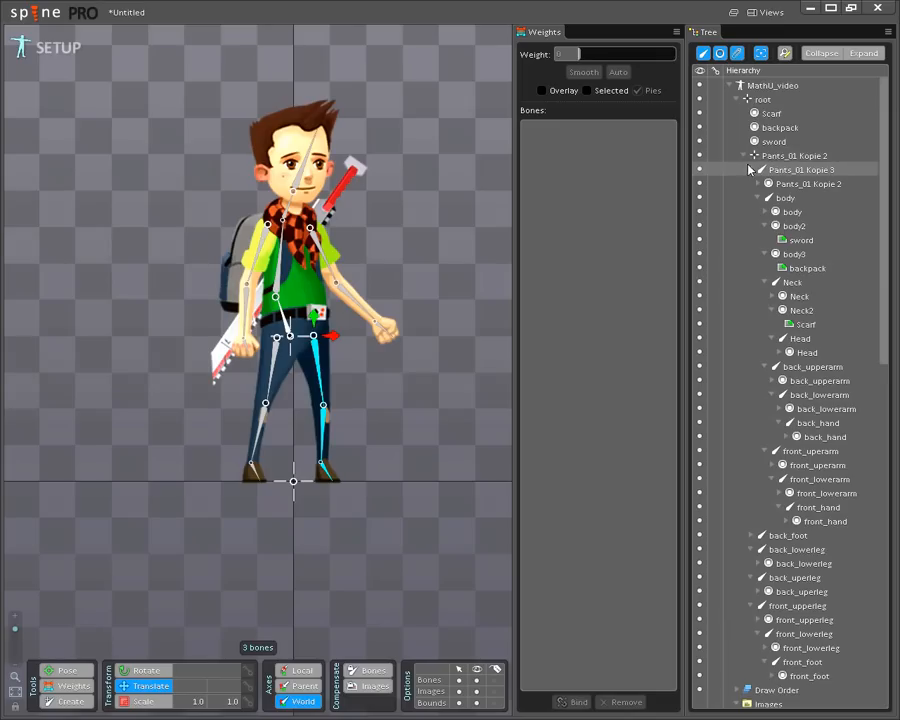
Make the back_lowerleg bone a child of back_uperleg in the hierarchy, with the Pants_01 Kopie 3 branch collapsed.
left_click(751, 170)
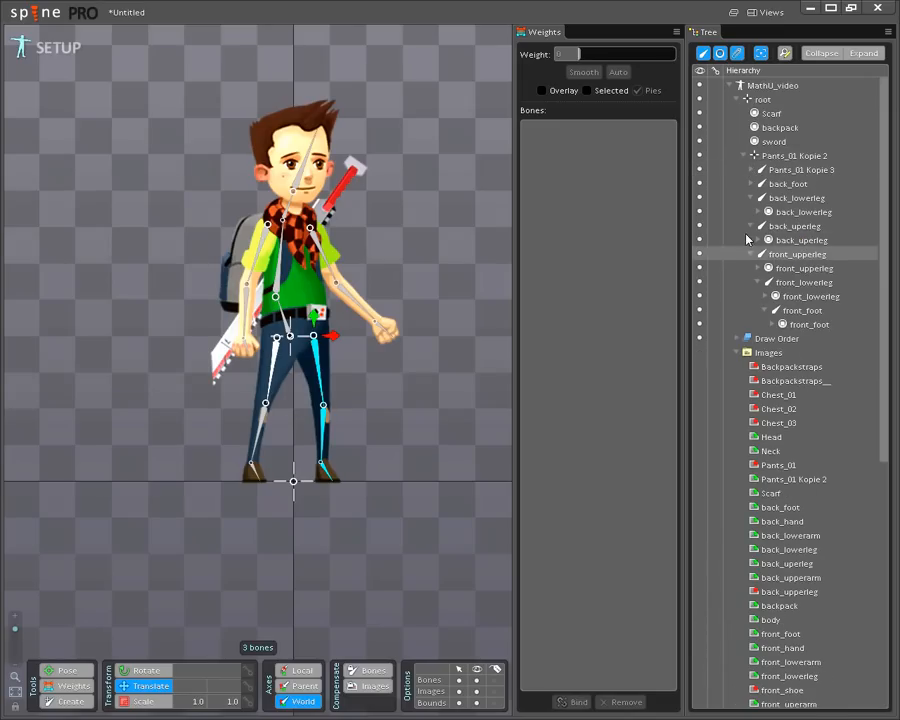
left_click(751, 198)
left_click(751, 212)
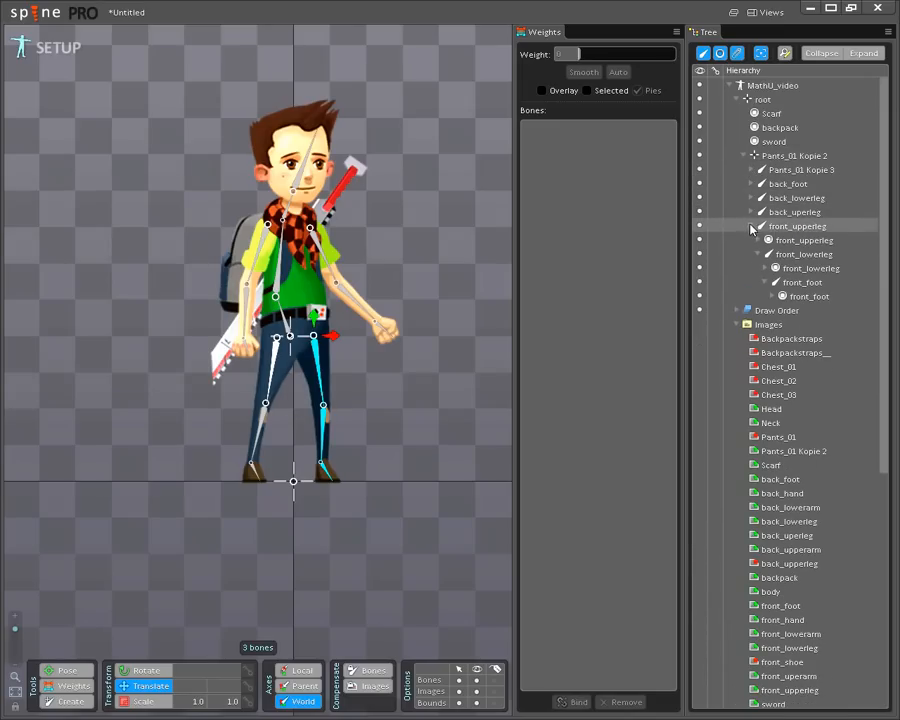
left_click(751, 226)
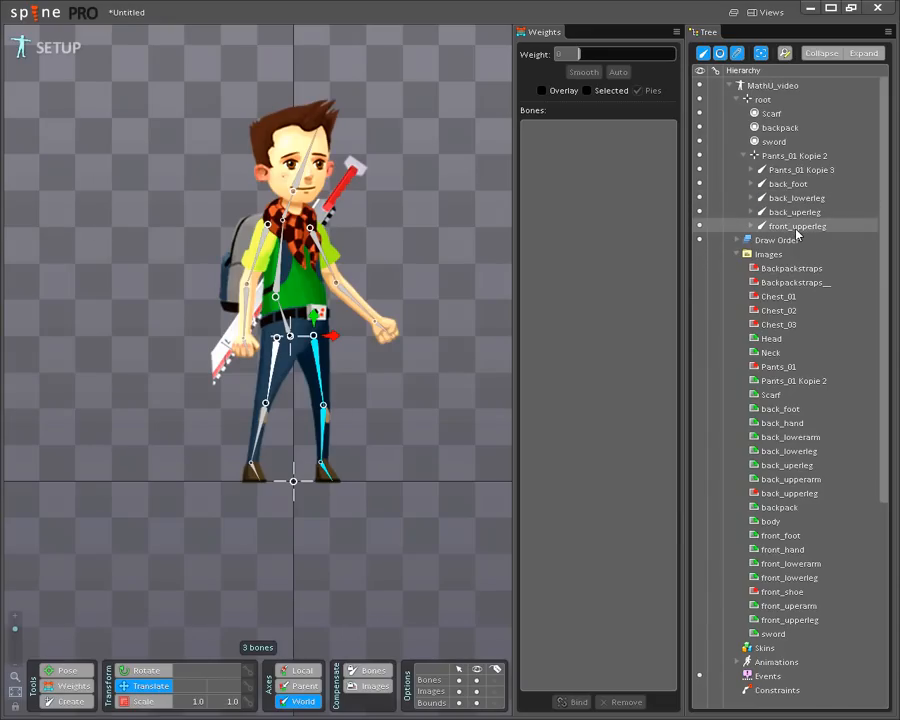
left_click(760, 227)
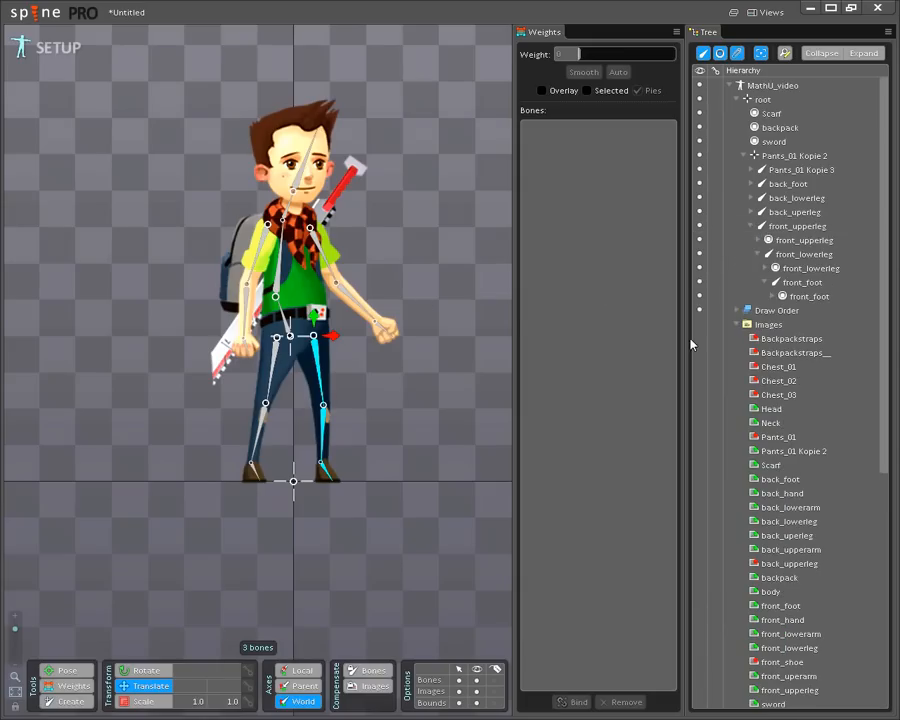
left_click(751, 212)
left_click(751, 198)
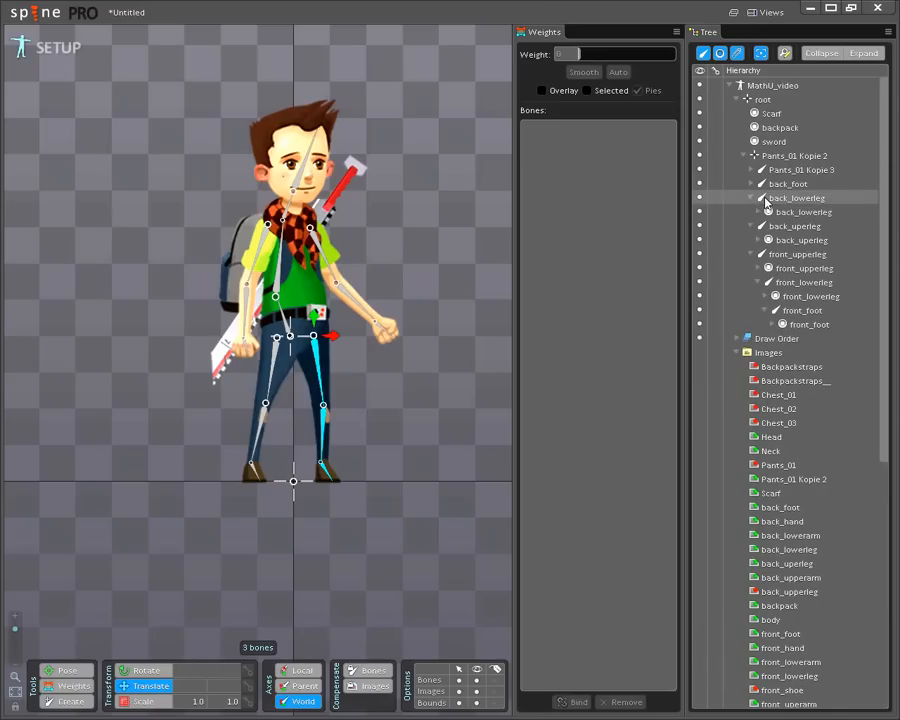
left_click_drag(768, 199, 772, 230)
left_click(753, 199)
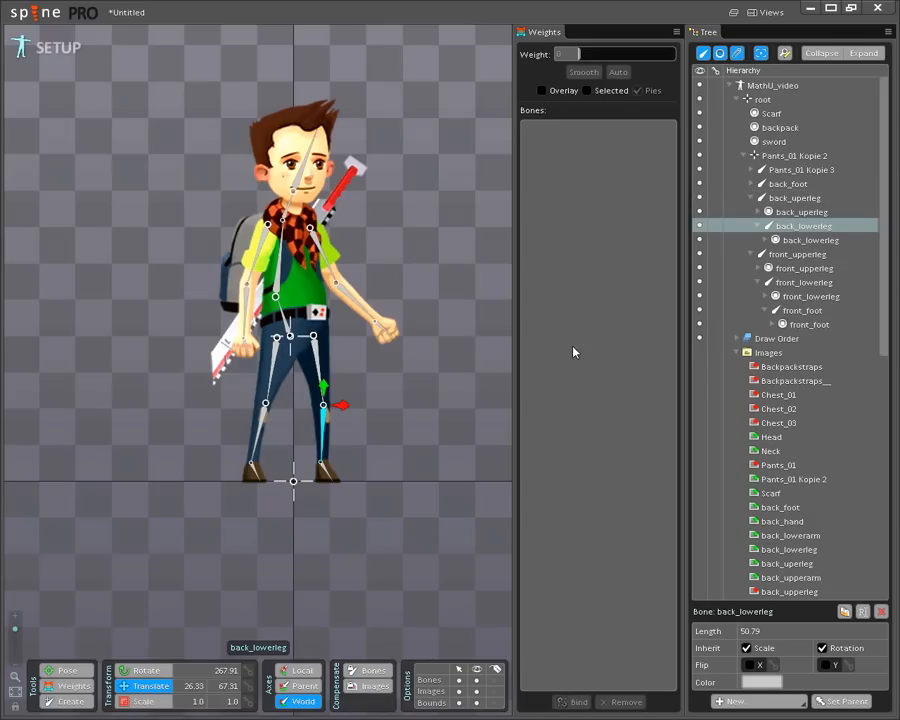
Collapse the front_upperleg branch and make the back_foot bone a child of back_lowerleg.
left_click(767, 240)
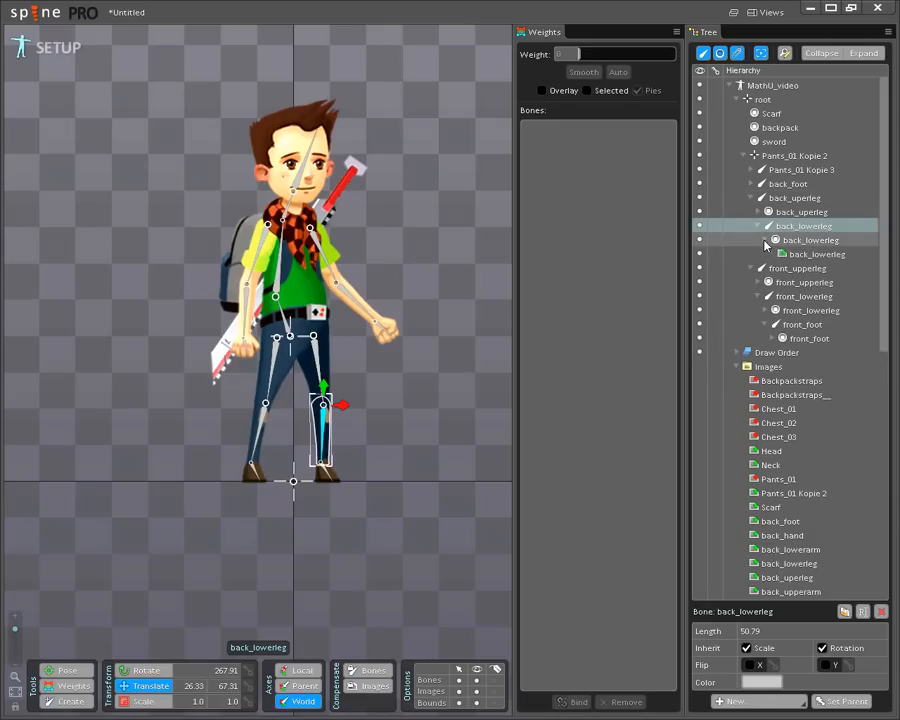
left_click(759, 298)
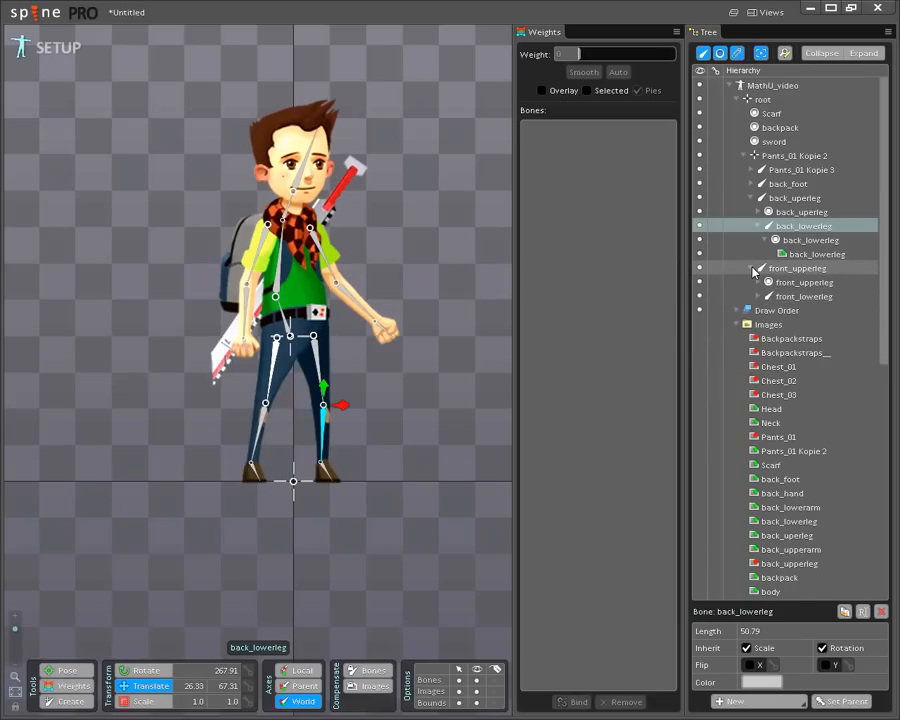
left_click(752, 269)
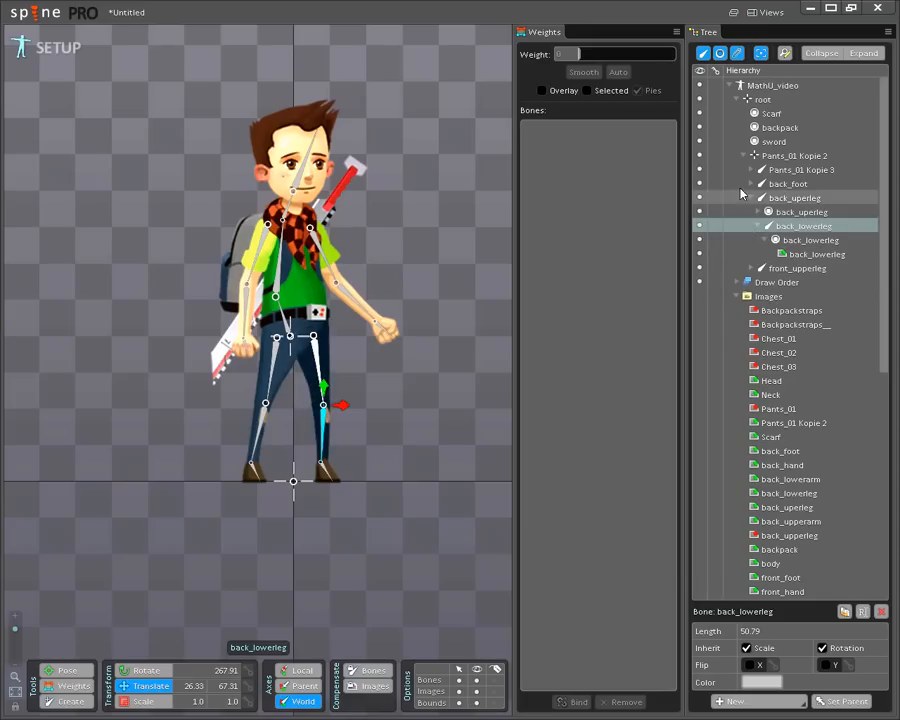
left_click_drag(775, 186, 782, 240)
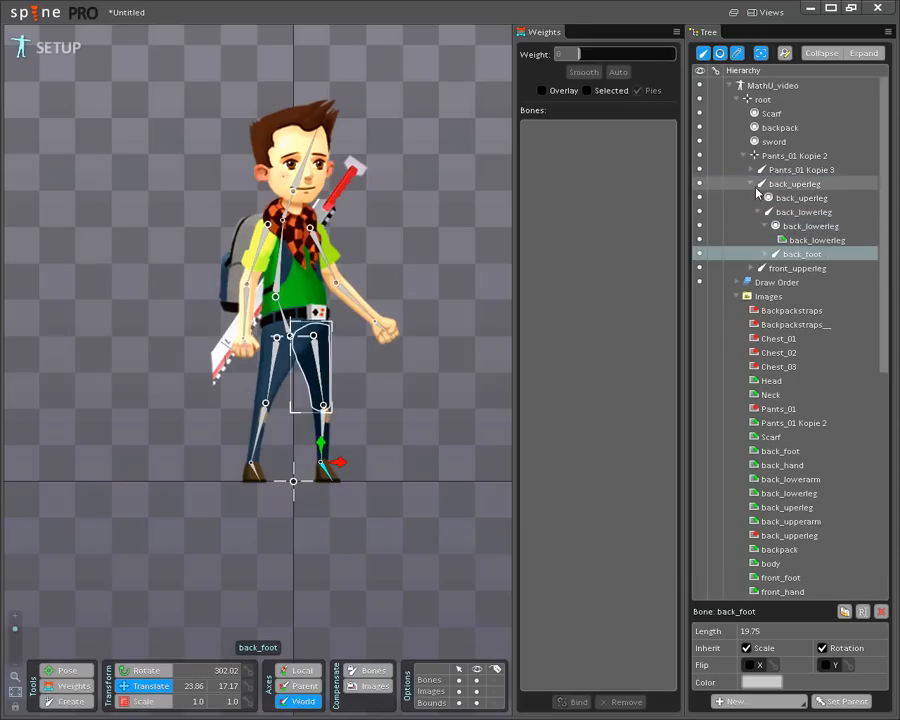
Expand Pants_01 Kopie 3 and collapse the back_uperleg, Neck, back_upperarm, front_uperarm and body branches in the hierarchy.
left_click(756, 185)
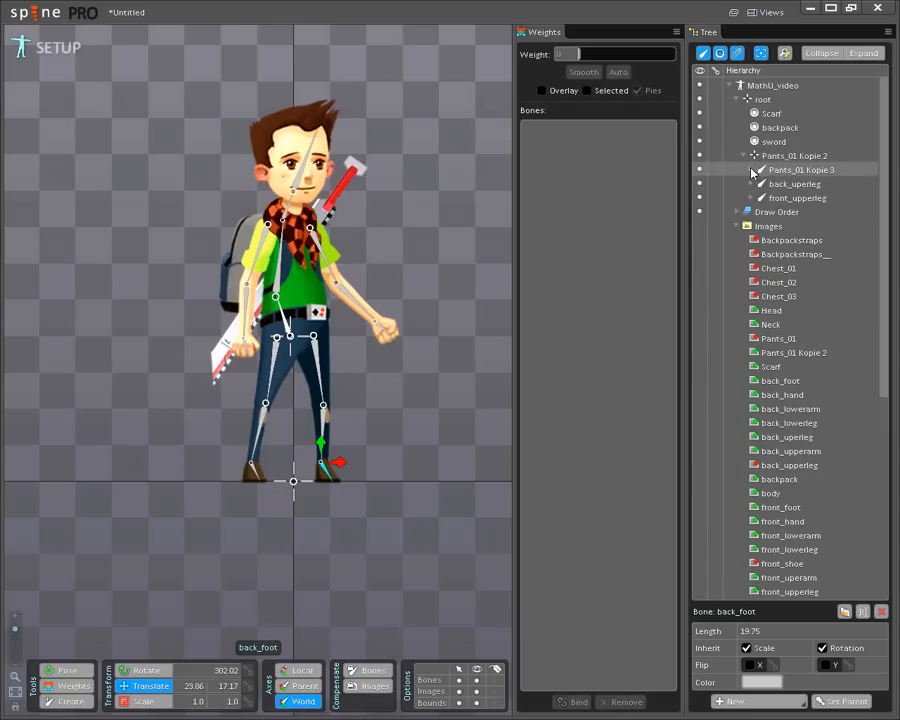
left_click(753, 171)
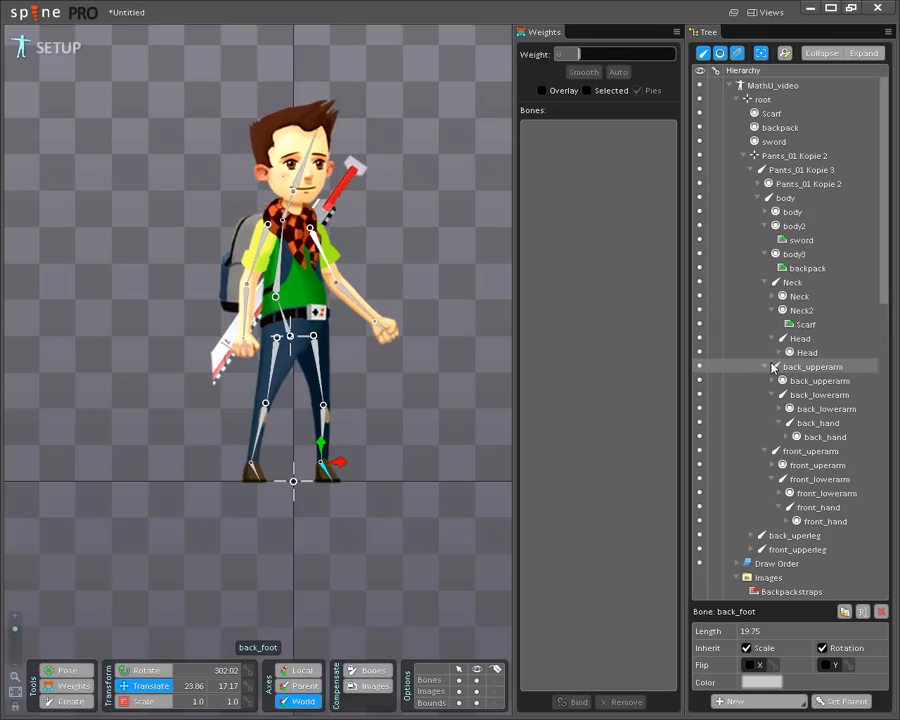
left_click(765, 283)
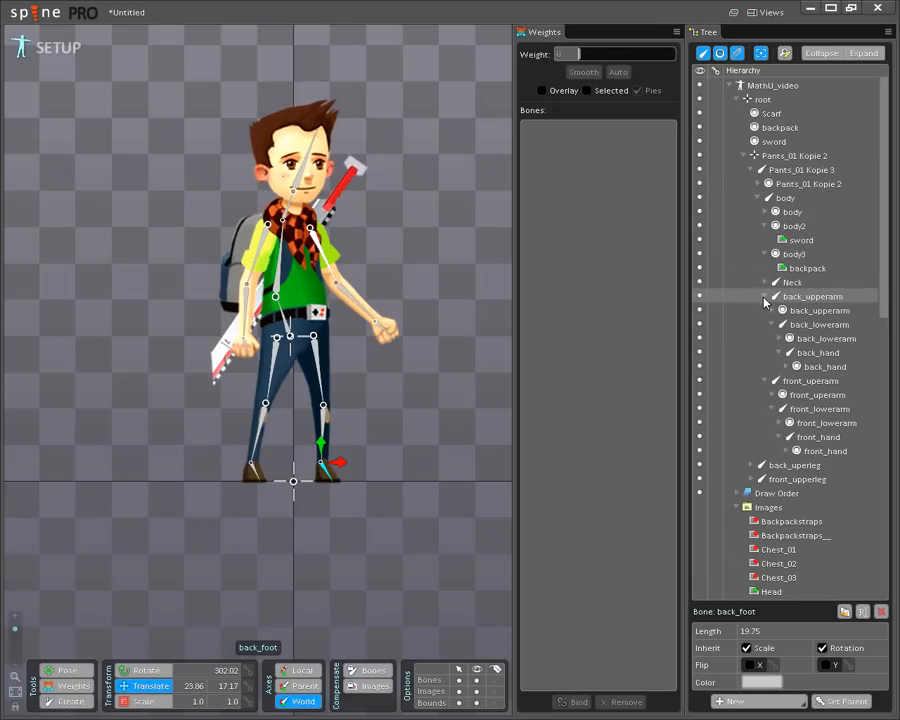
left_click(765, 299)
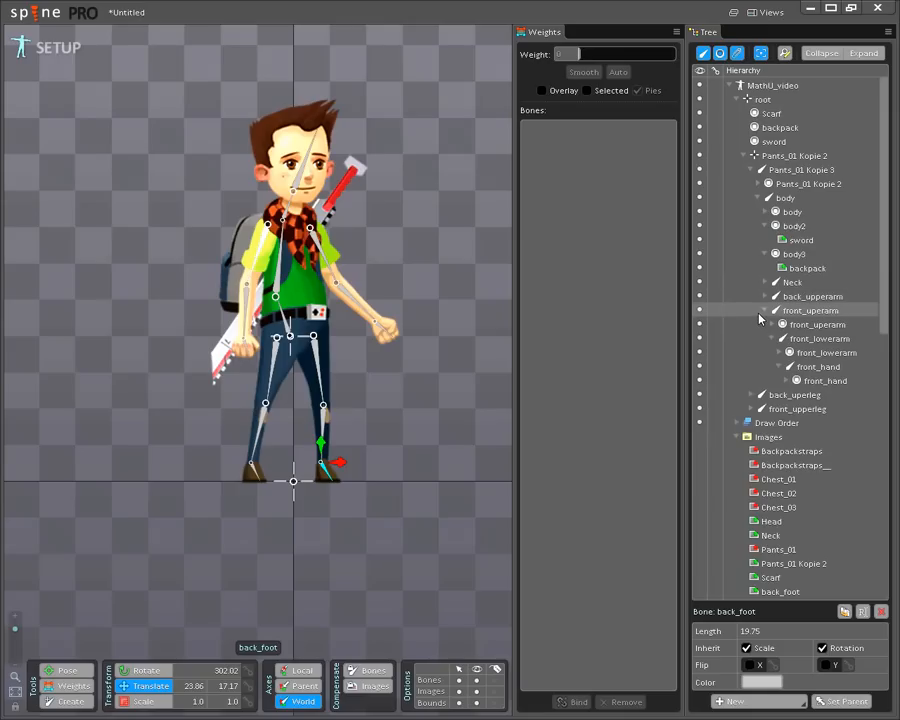
left_click(765, 311)
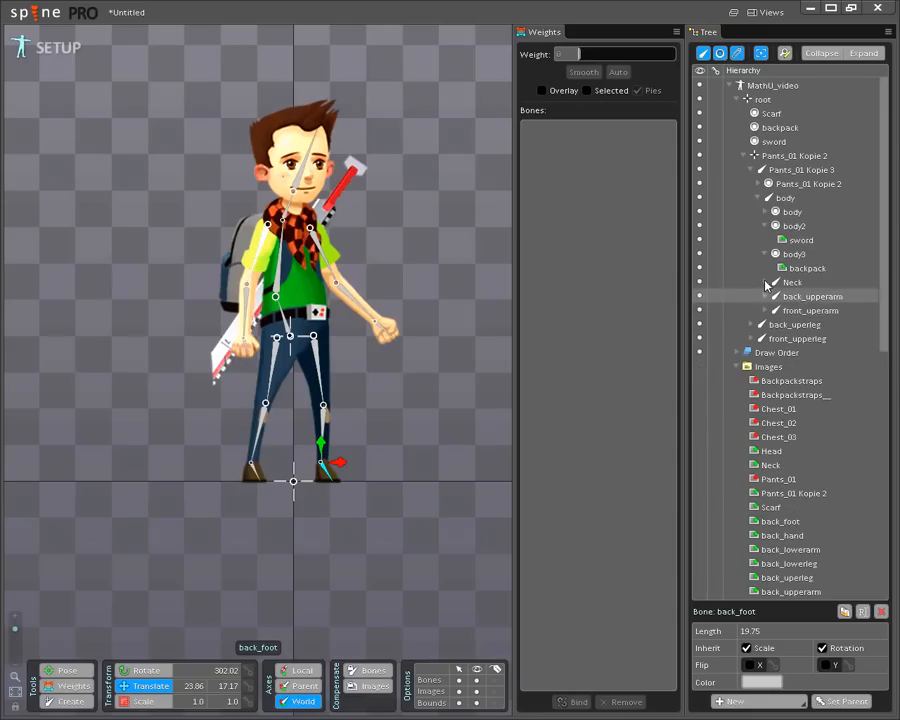
left_click(758, 199)
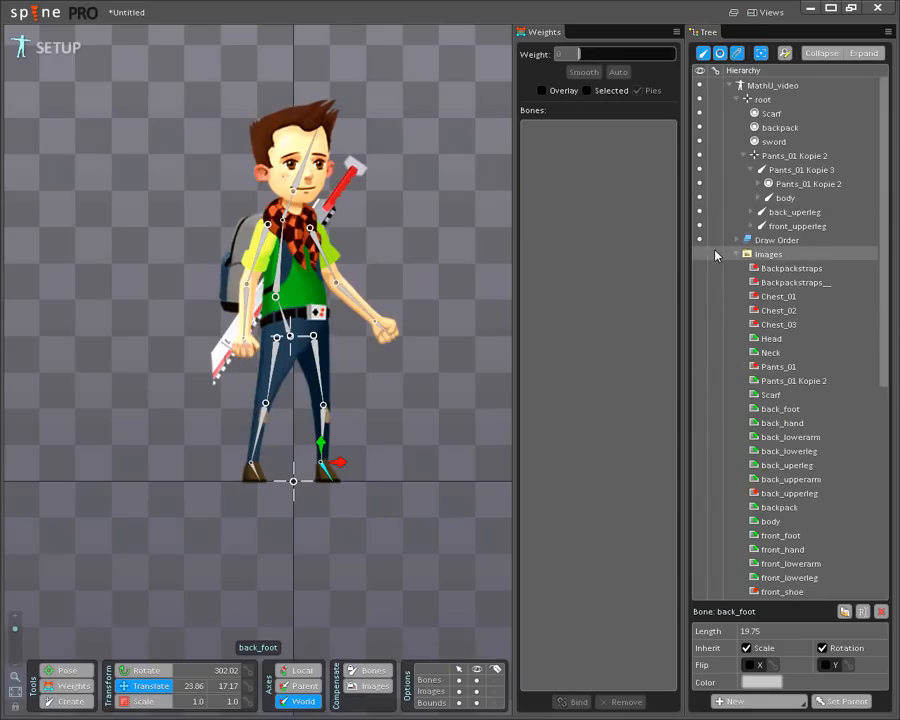
Test the back_uperleg, back_lowerleg and back_foot chain by moving it outward with the Pose tool, and undo the movement.
left_click(318, 384)
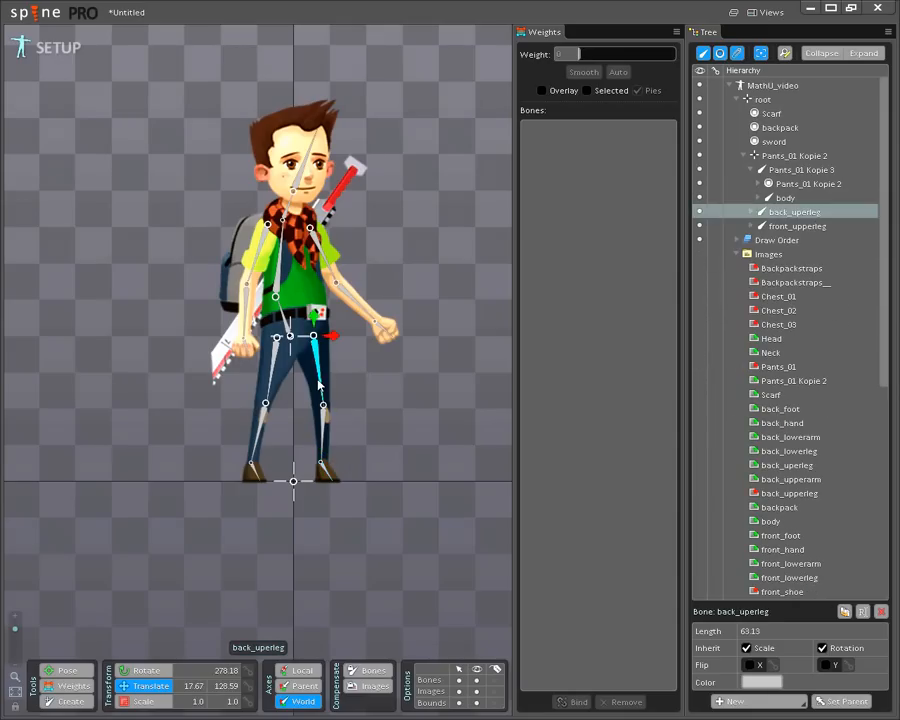
key("space")
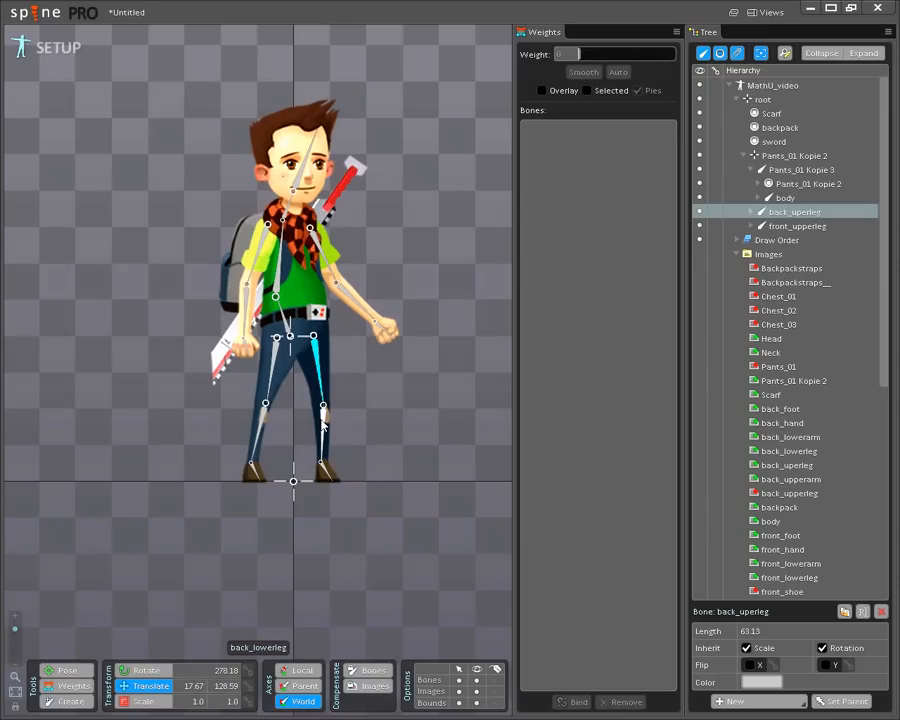
left_click(323, 462, "ctrl")
left_click(325, 476, "ctrl")
left_click(67, 670)
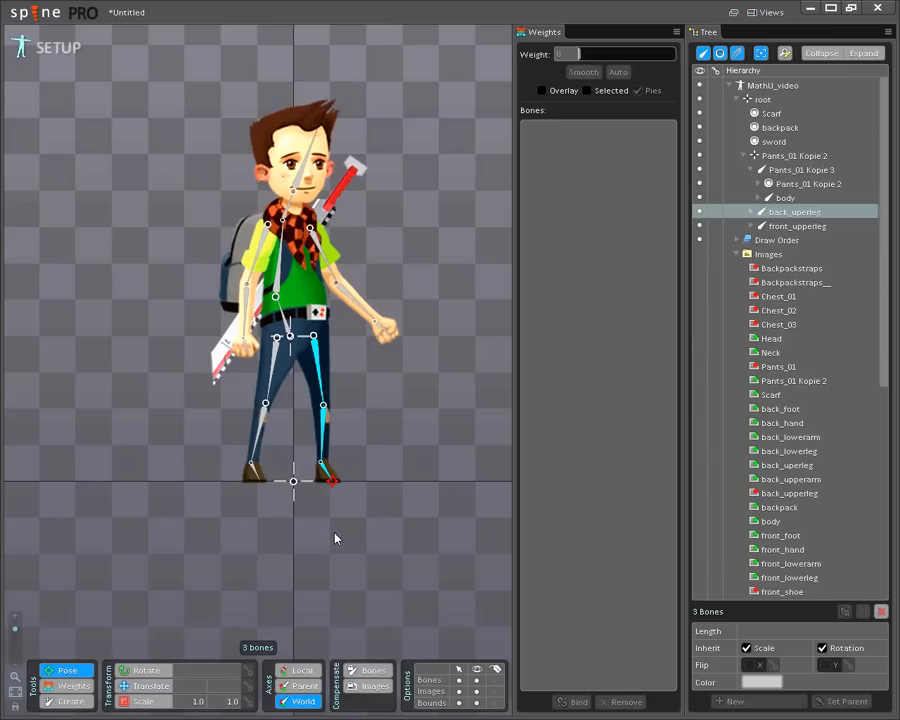
left_click_drag(334, 482, 422, 525)
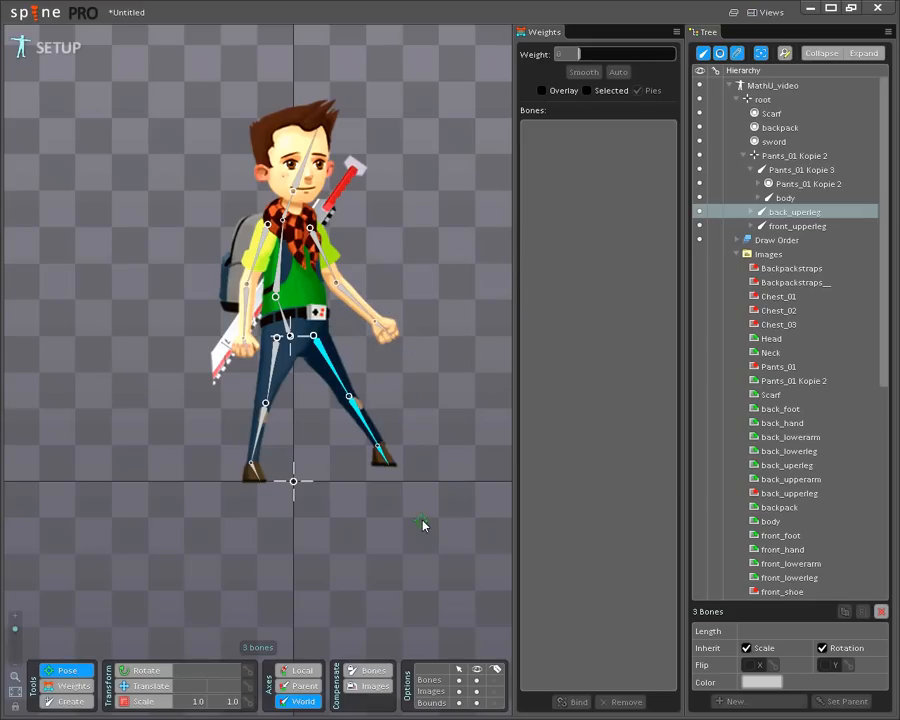
key("ctrl+z")
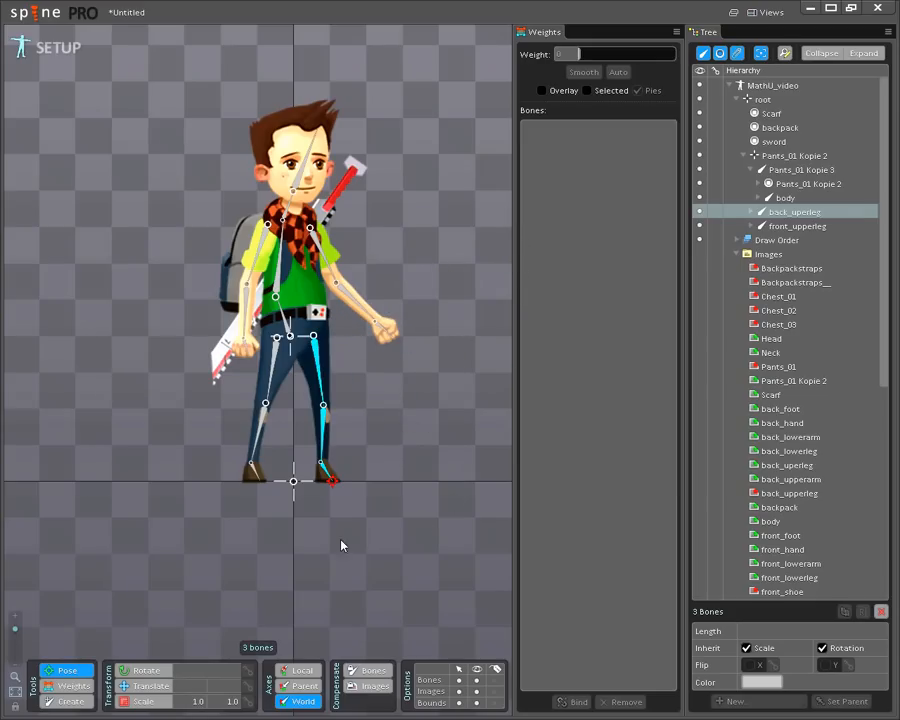
left_click(275, 364)
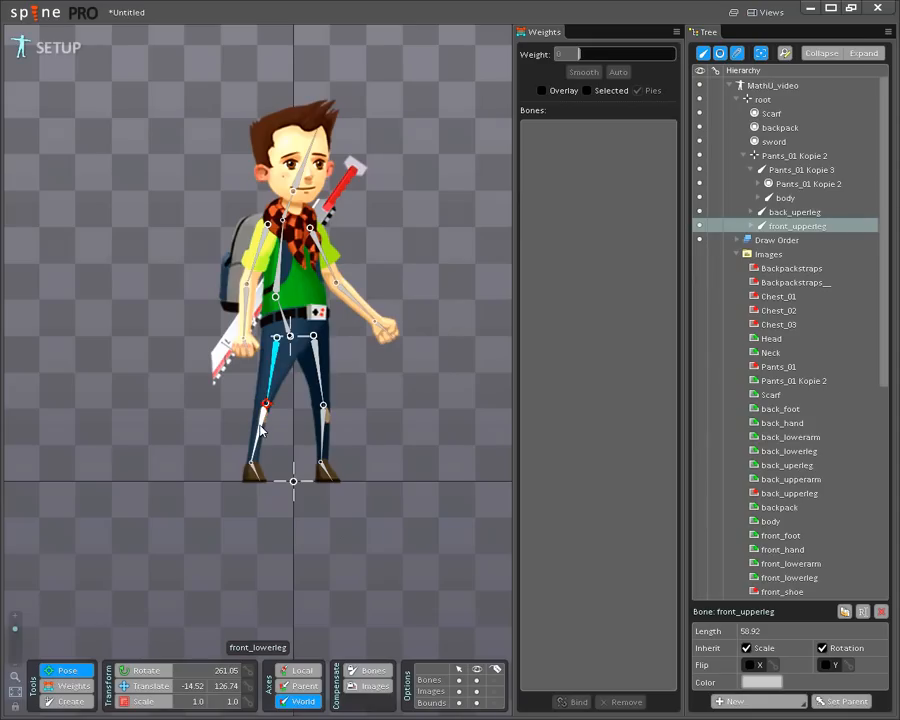
left_click(262, 428, "ctrl")
left_click(274, 369)
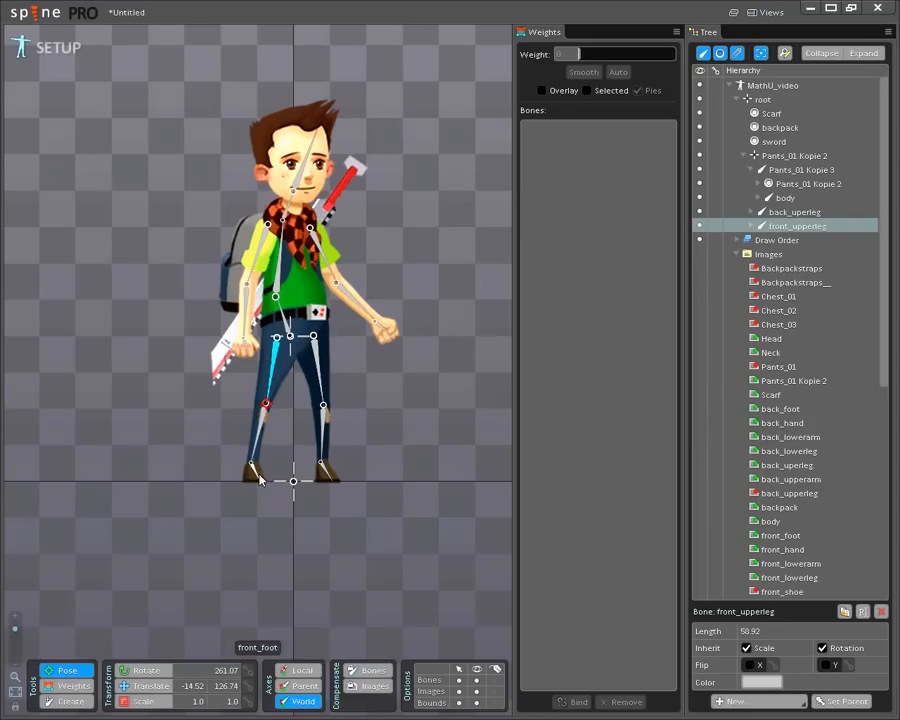
left_click(262, 433, "ctrl")
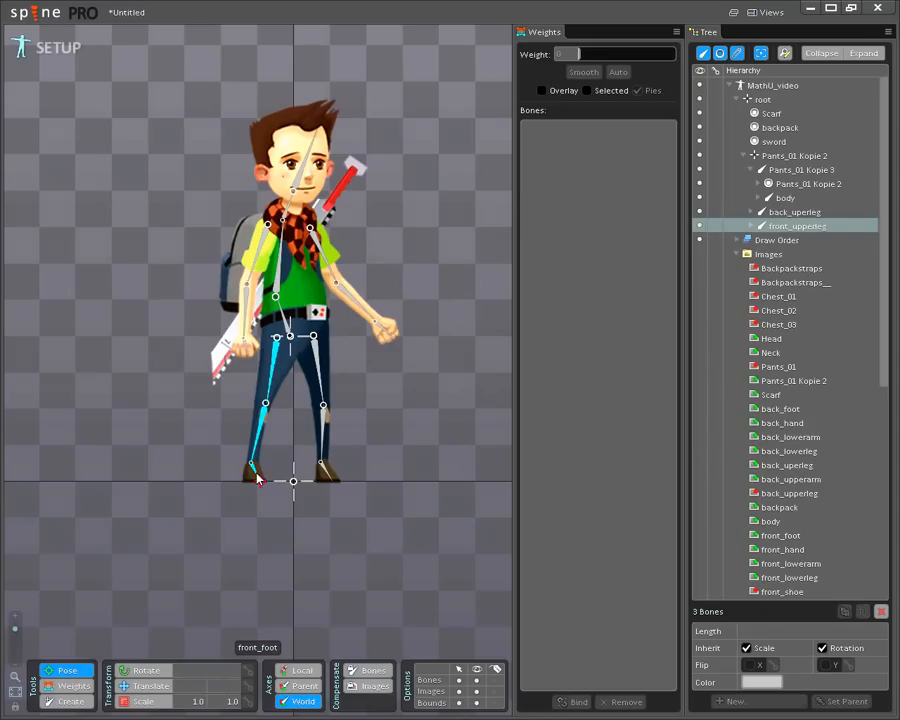
left_click(258, 483)
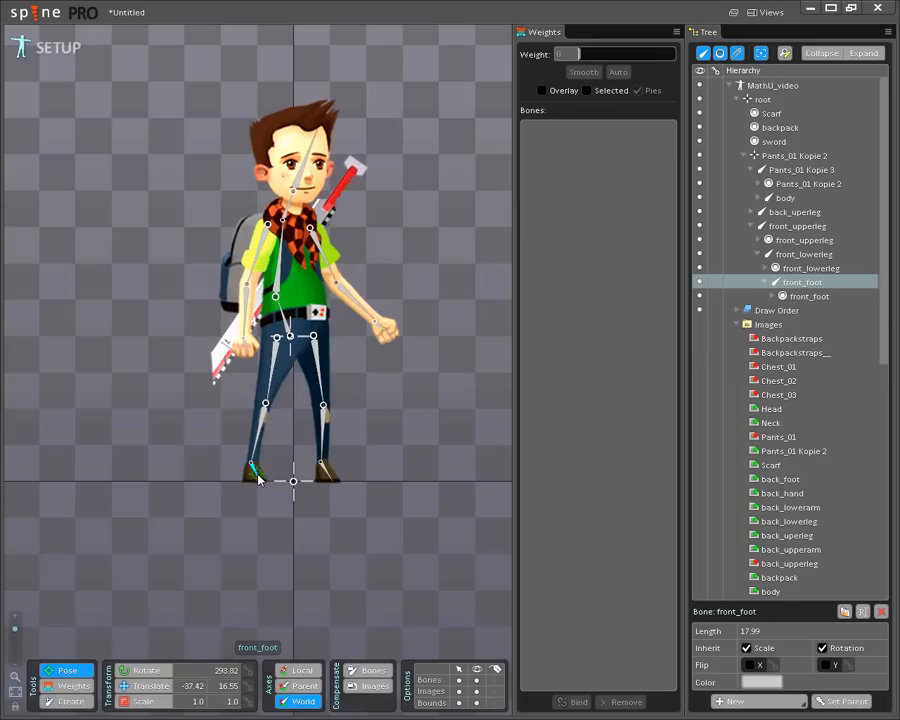
left_click_drag(258, 483, 262, 506)
Select the front_upperleg, front_lowerleg and front_foot bones together, test the chain by posing the leg, and undo the pose.
left_click(272, 380)
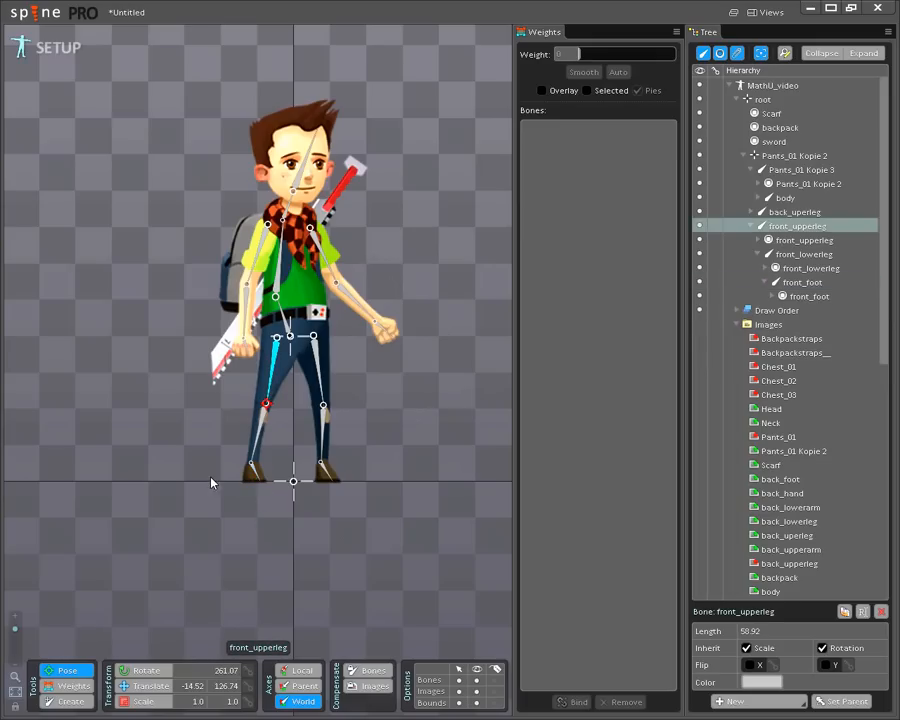
left_click_drag(262, 512, 226, 372)
left_click_drag(281, 511, 225, 382)
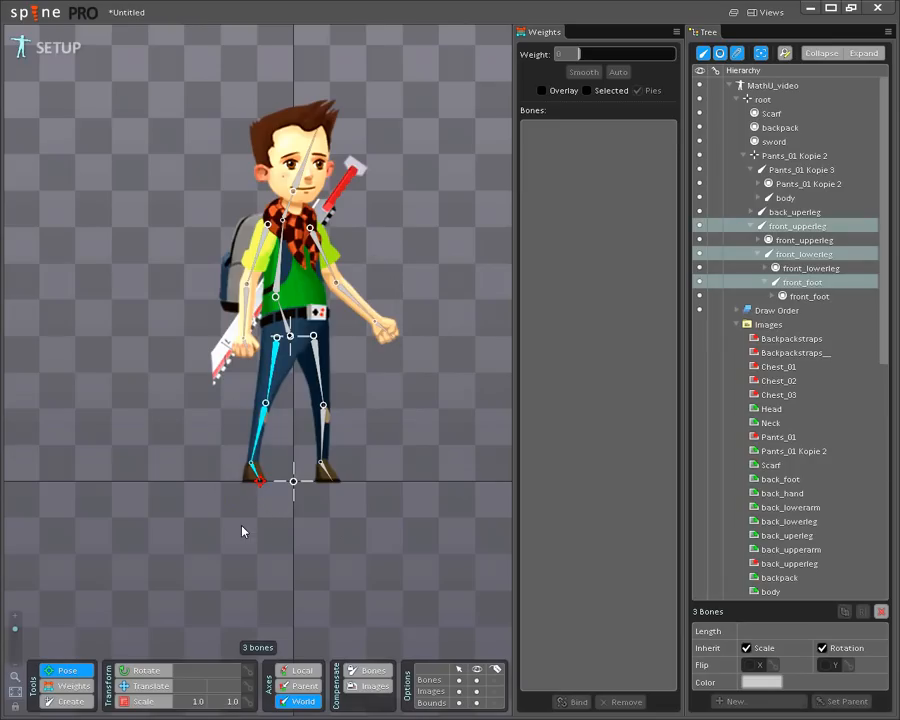
left_click_drag(263, 488, 180, 450)
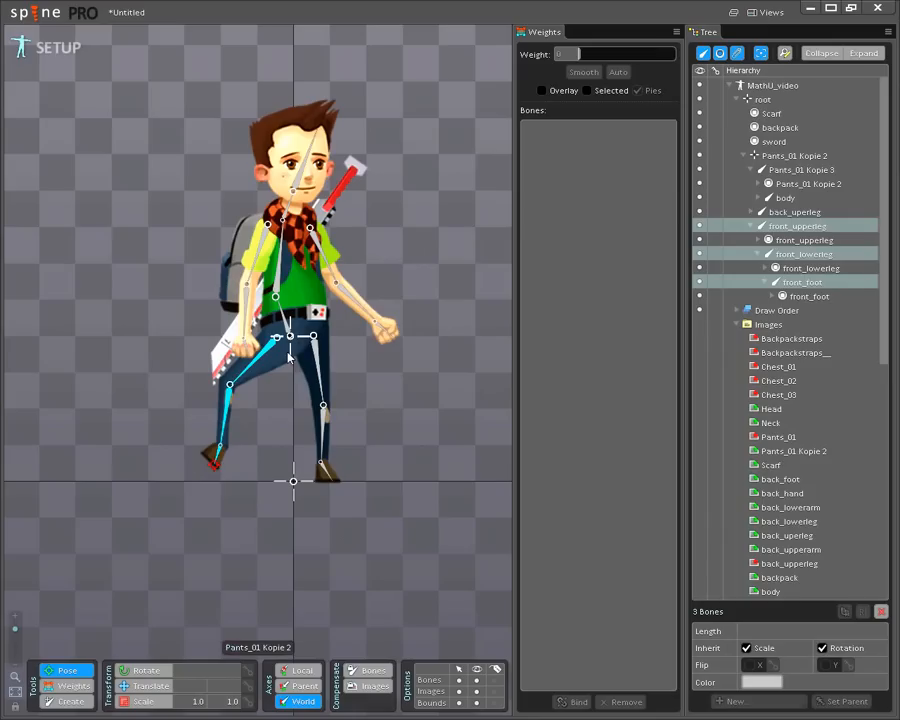
key("ctrl+z")
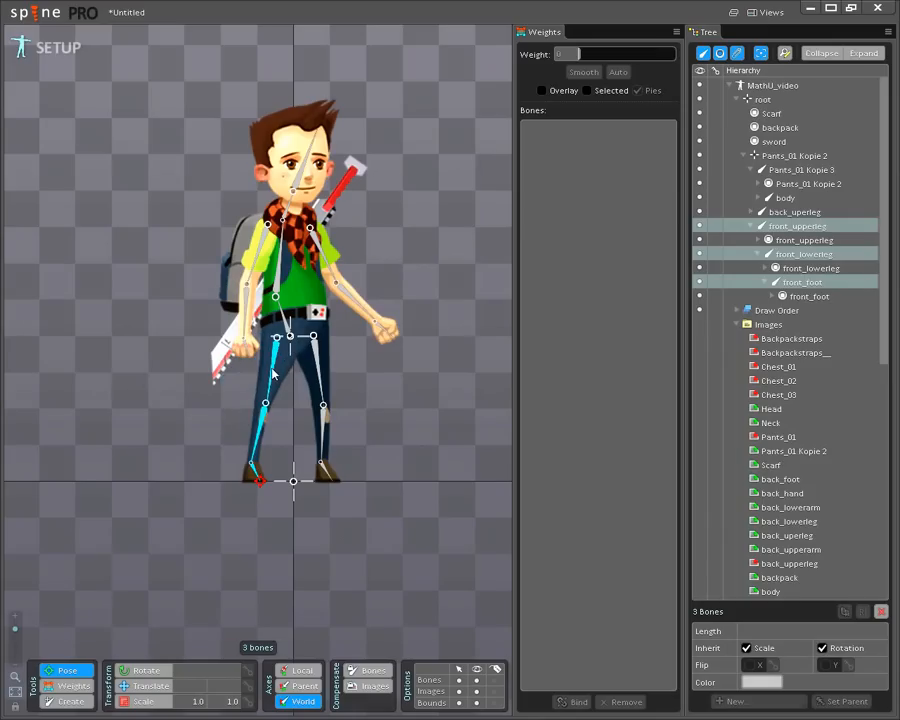
Test the Pants_01 Kopie 2 hip bone by moving it with the Pose tool, and undo the movement.
left_click(290, 340)
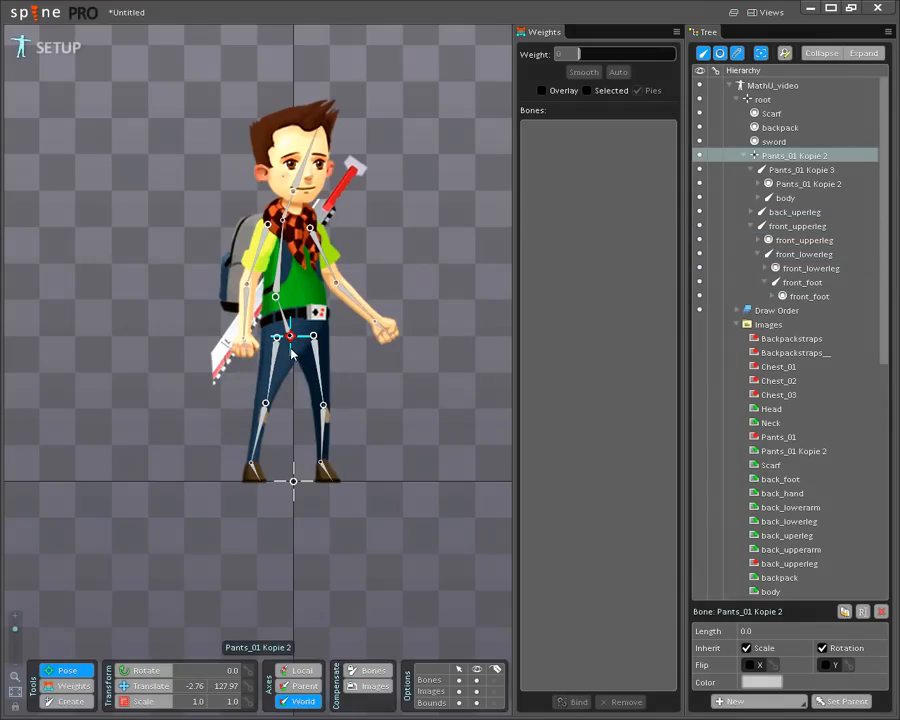
left_click_drag(292, 353, 503, 572)
key("ctrl+z")
left_click(294, 194)
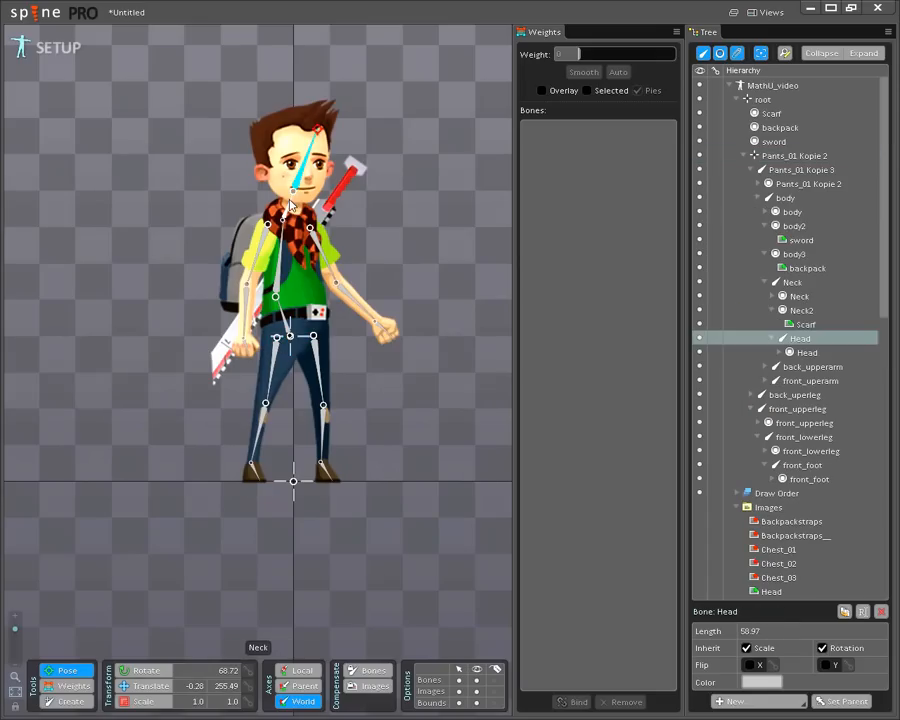
left_click(287, 213, "ctrl")
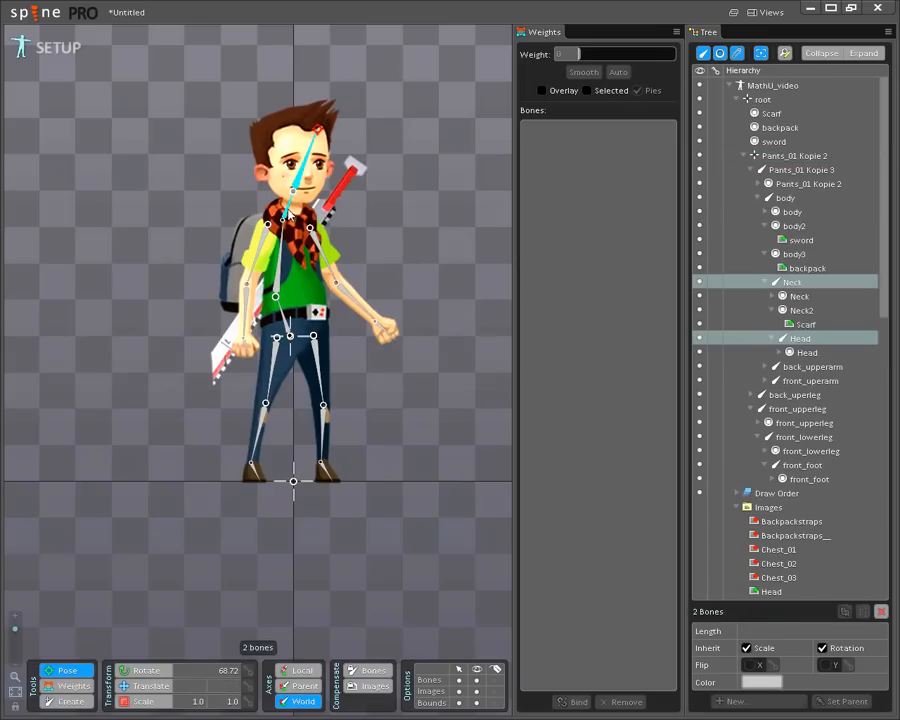
left_click(282, 312, "ctrl")
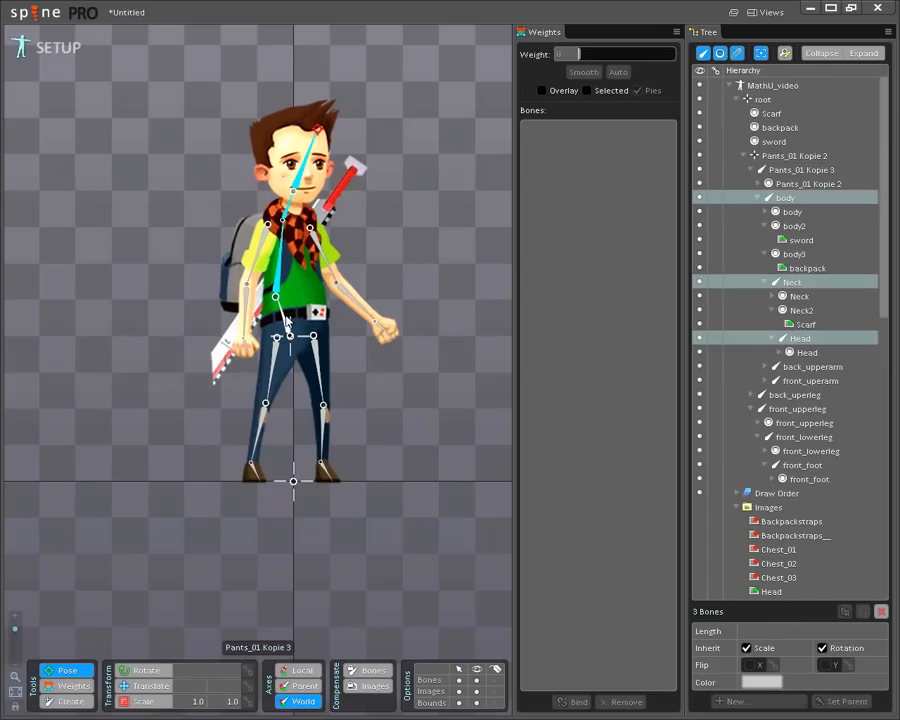
left_click(287, 322, "ctrl")
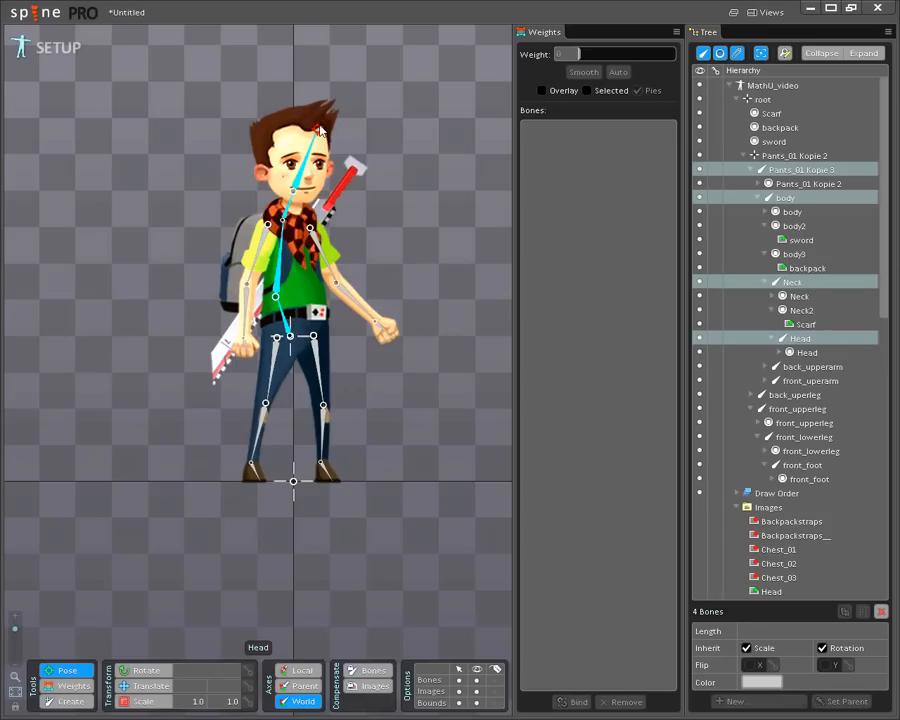
left_click(319, 130)
left_click(286, 228, "ctrl")
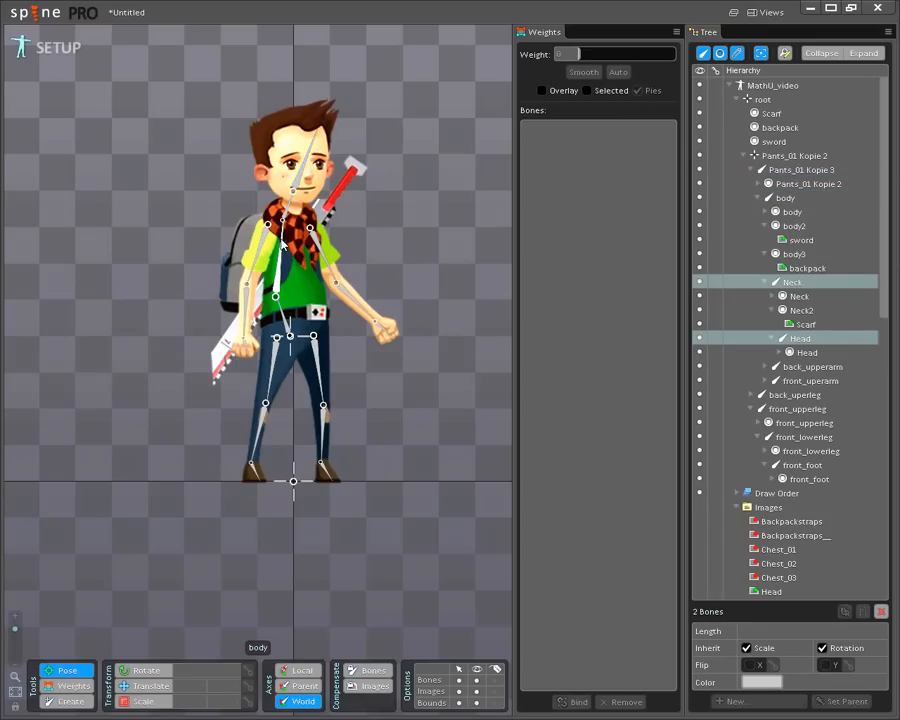
left_click(279, 300)
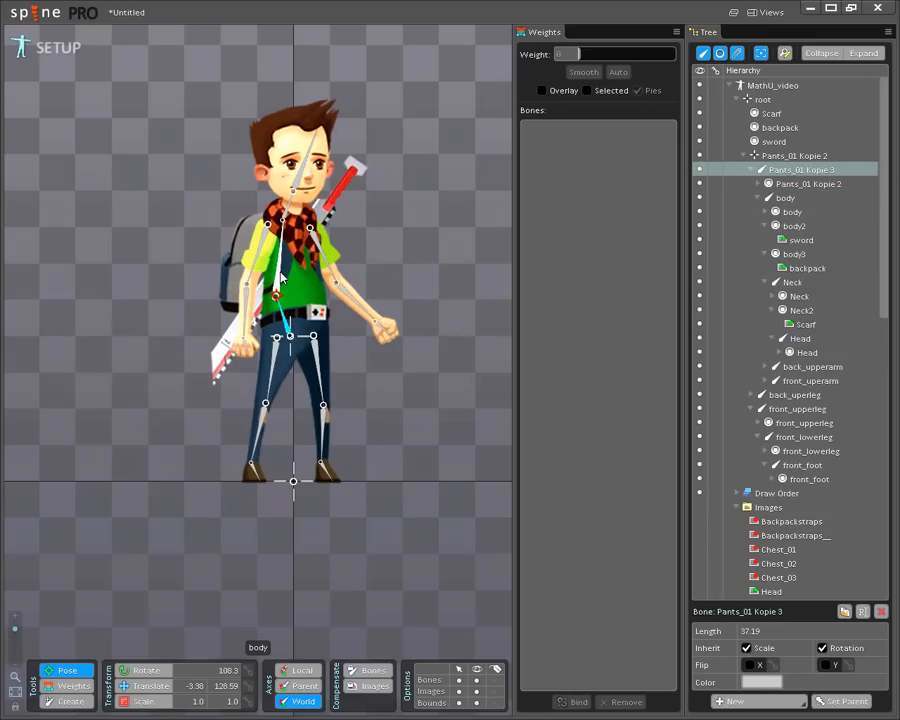
left_click(289, 228, "ctrl")
left_click(293, 212, "ctrl")
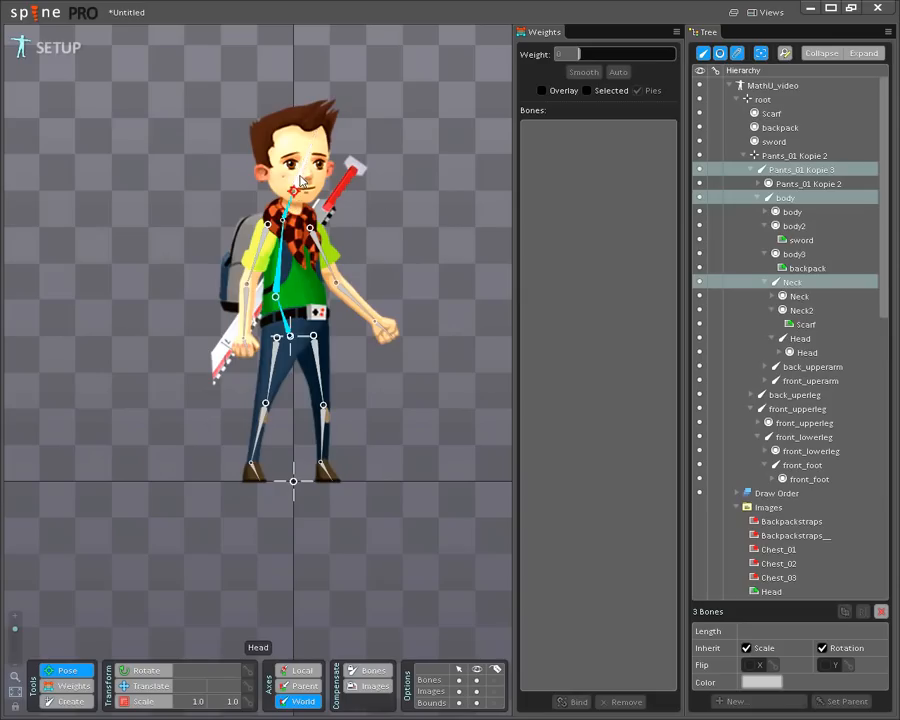
left_click(315, 146, "ctrl")
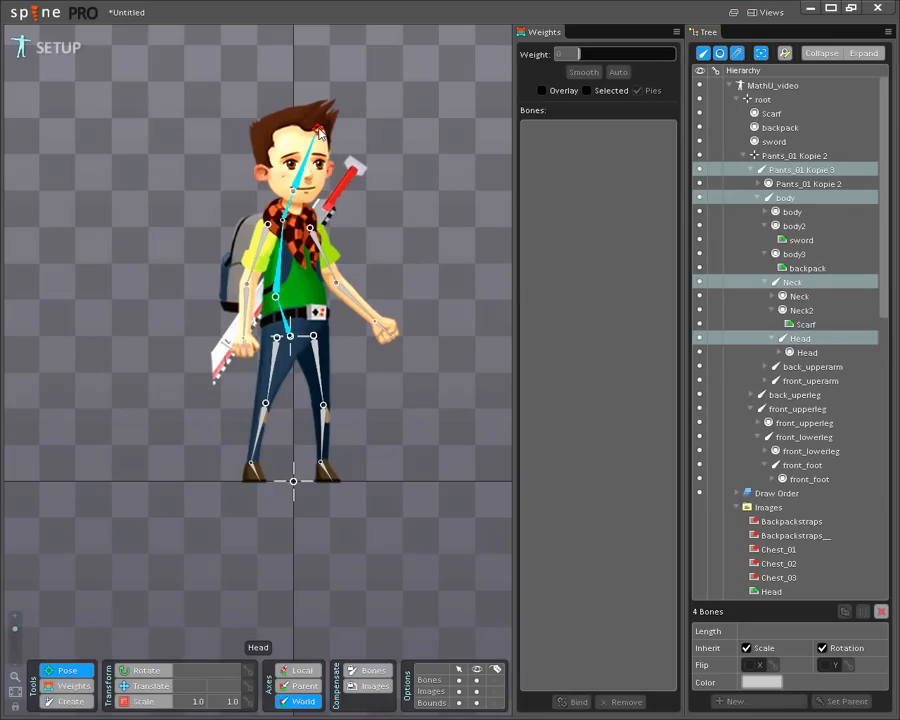
Select the Head, Neck, body and Pants_01 Kopie 3 bones together, test the chain by bending the torso backward, and undo the pose.
left_click(318, 131)
left_click(279, 280, "ctrl")
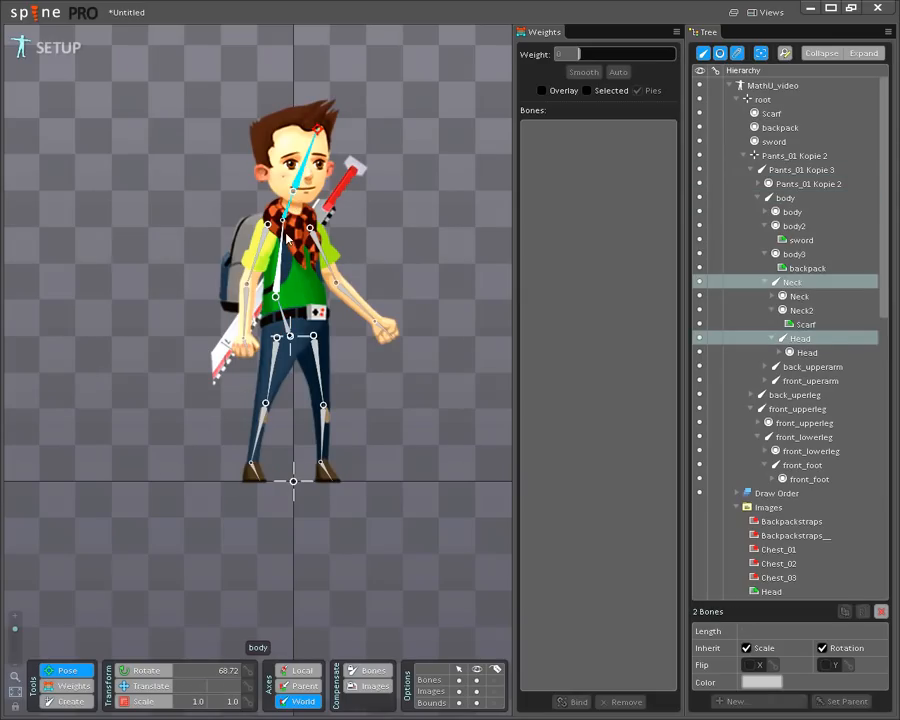
left_click(281, 312, "ctrl")
left_click(283, 316, "ctrl")
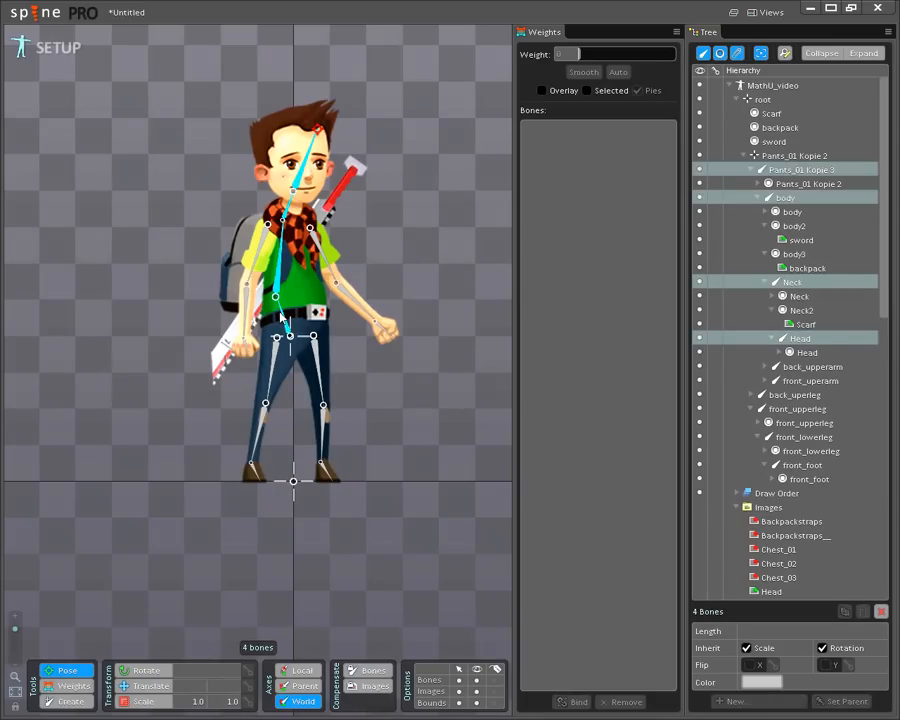
left_click_drag(325, 133, 38, 283)
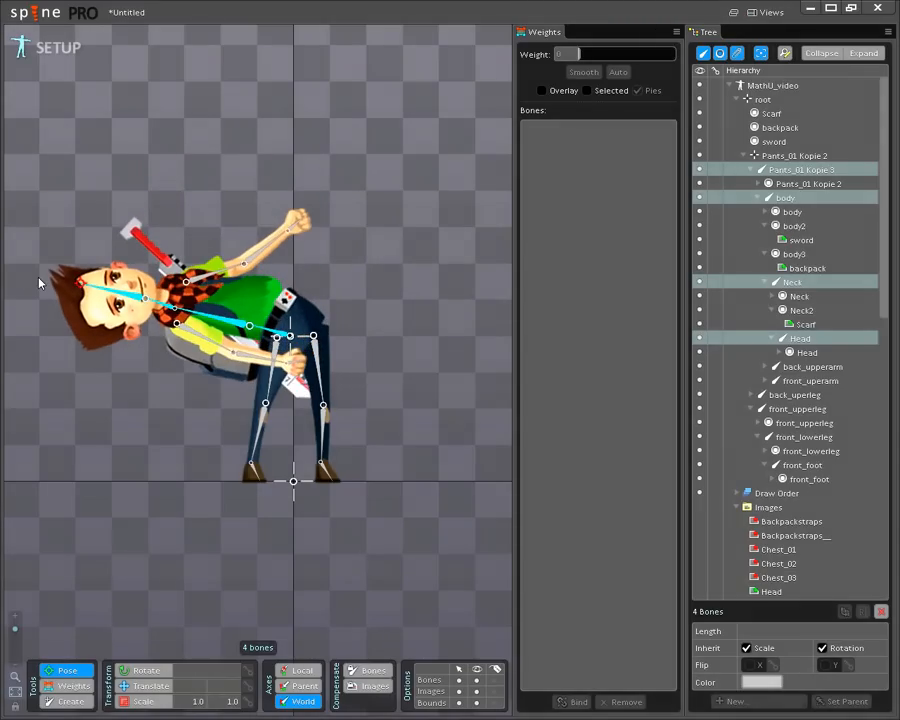
key("ctrl+z")
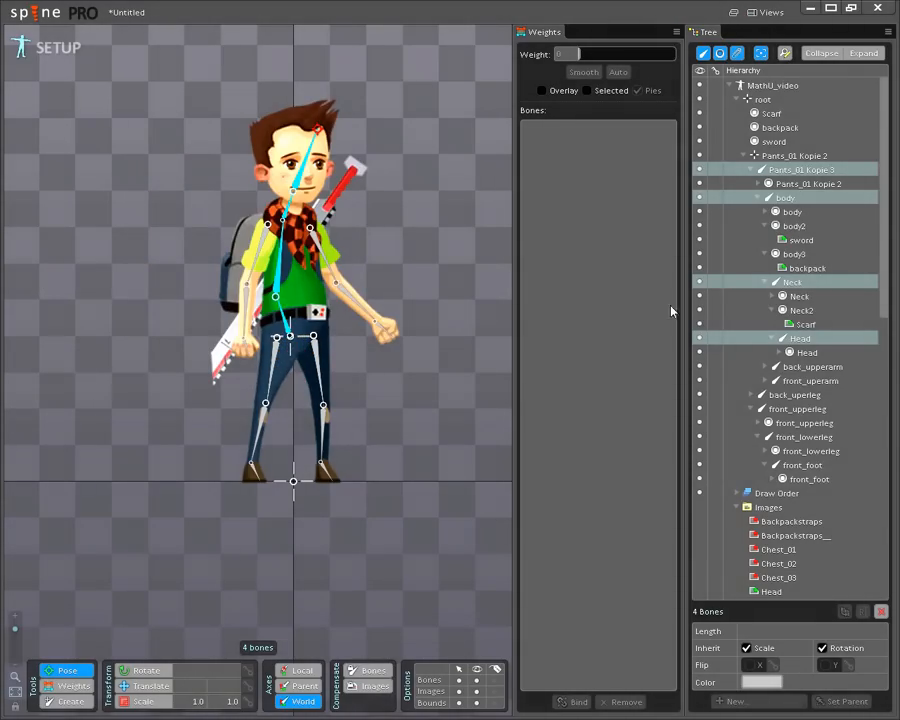
Try to start a new IK constraint under Constraints, and select the front_lowerarm and front_uperarm bones for it.
left_click(745, 157)
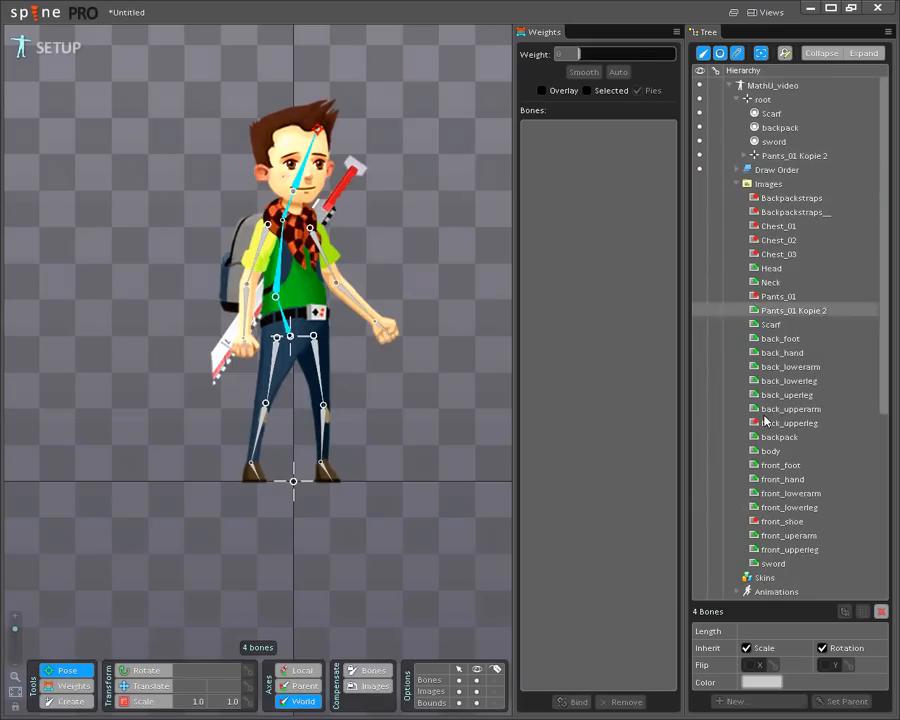
scroll(800, 450, "down", 5)
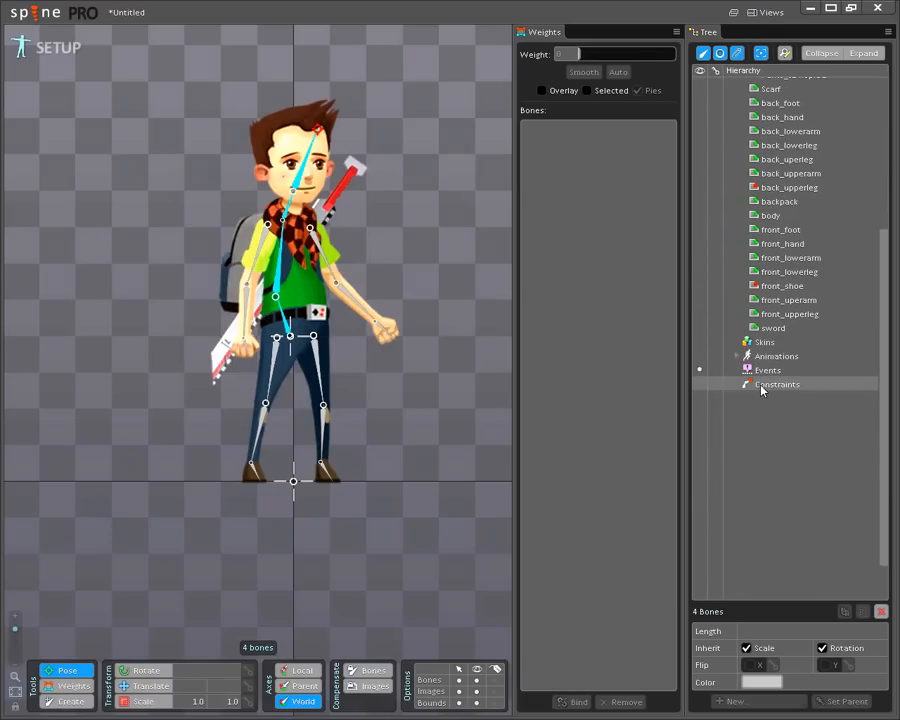
left_click(762, 386)
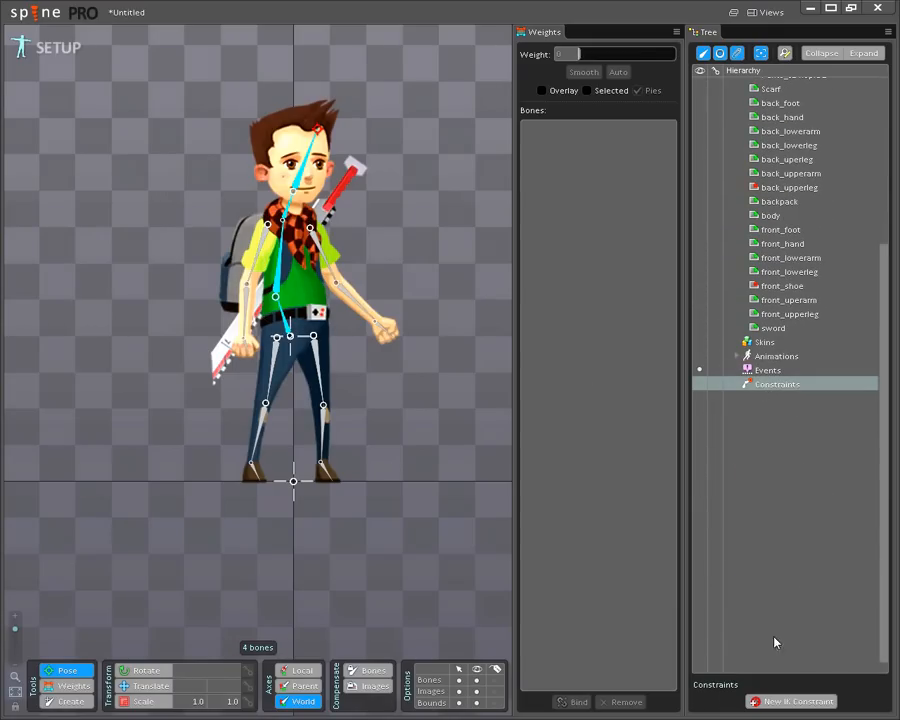
left_click(769, 703)
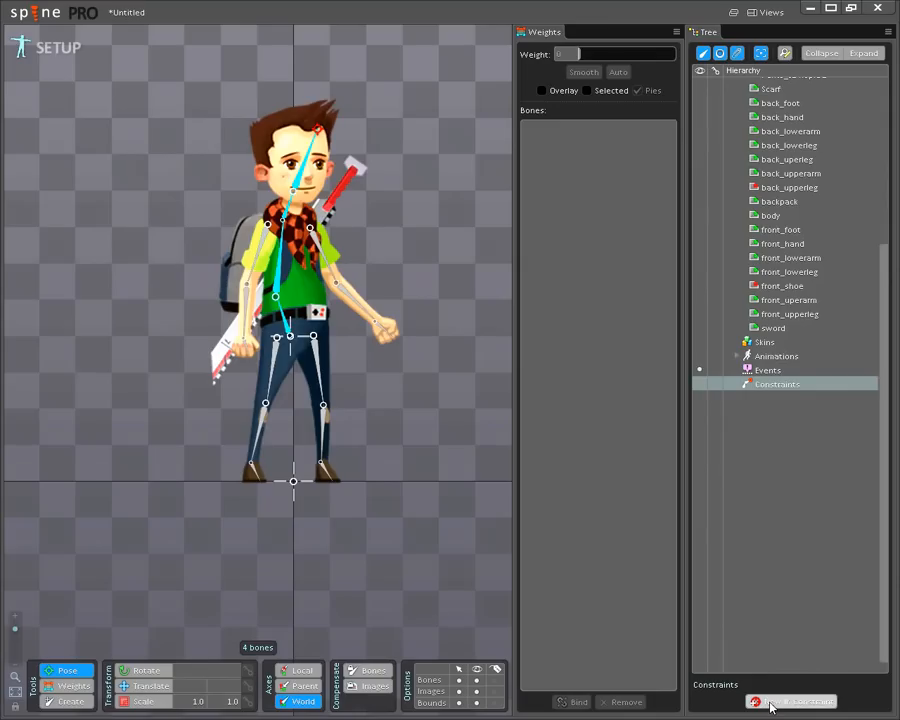
left_click(251, 318)
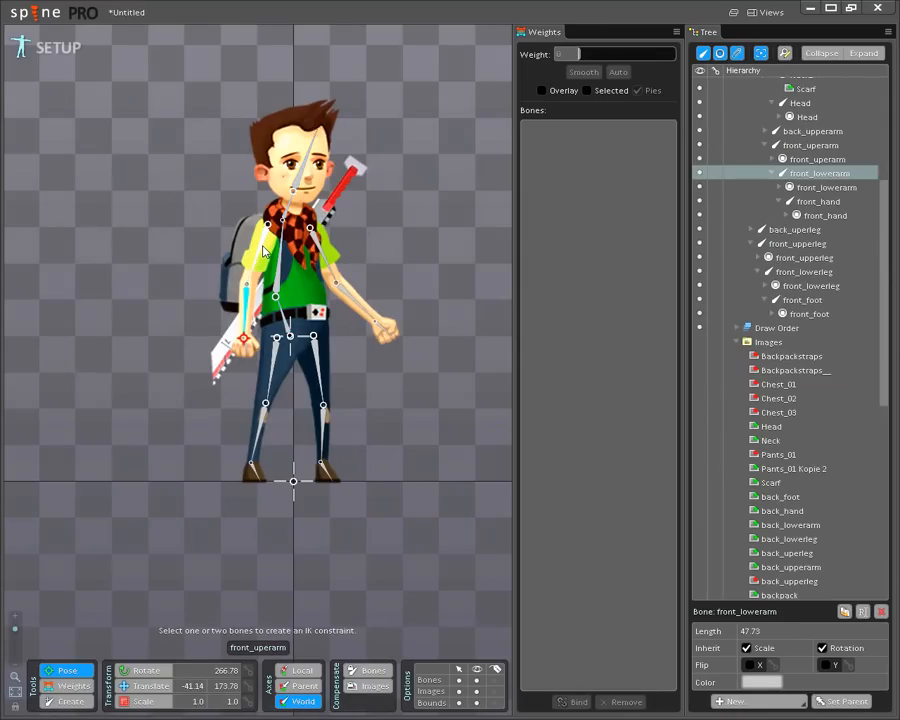
left_click(265, 250)
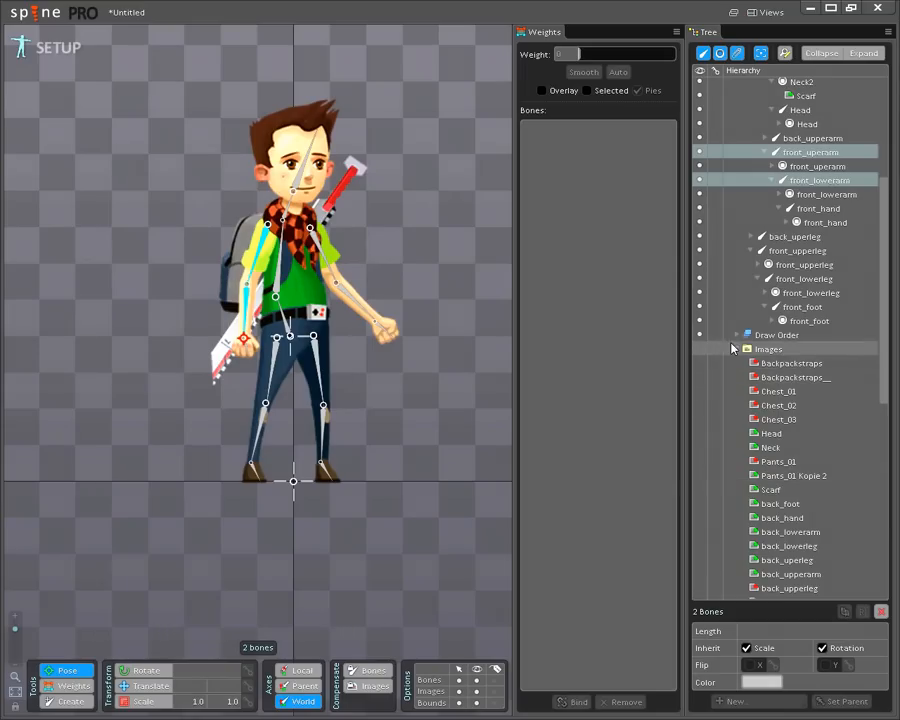
Create an IK constraint named FRONTARM for the front_uperarm and front_lowerarm bones, with its target at the front wrist.
left_click(736, 349)
left_click(780, 406)
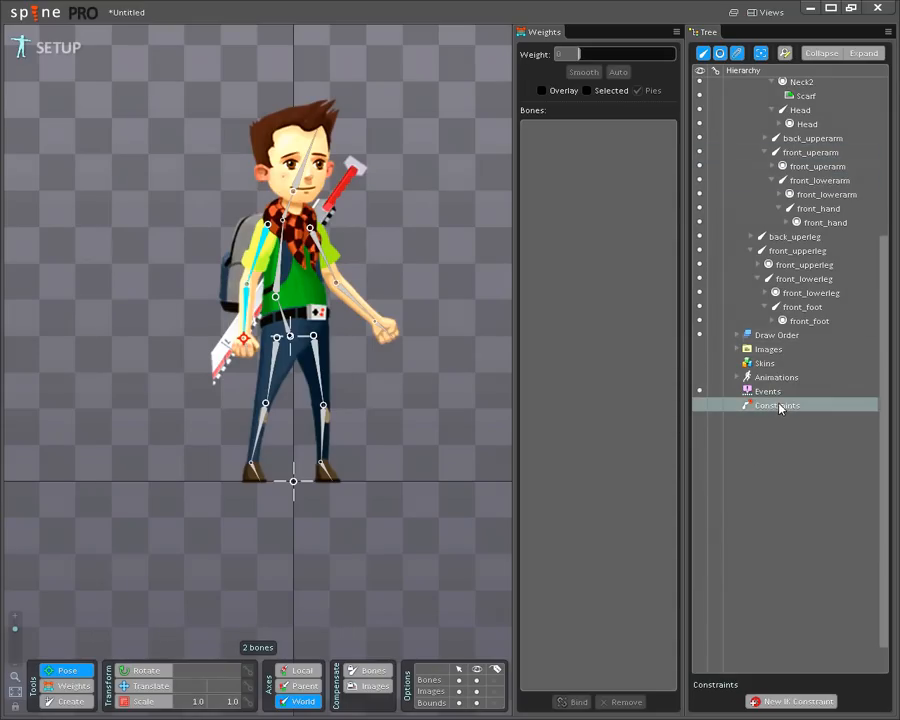
left_click(792, 703)
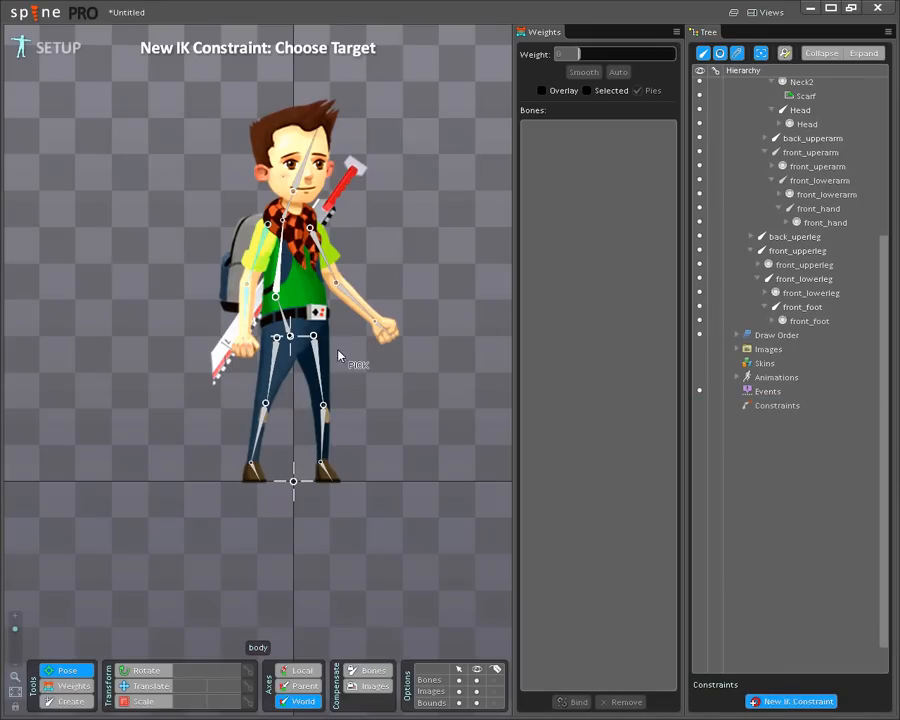
left_click(244, 347)
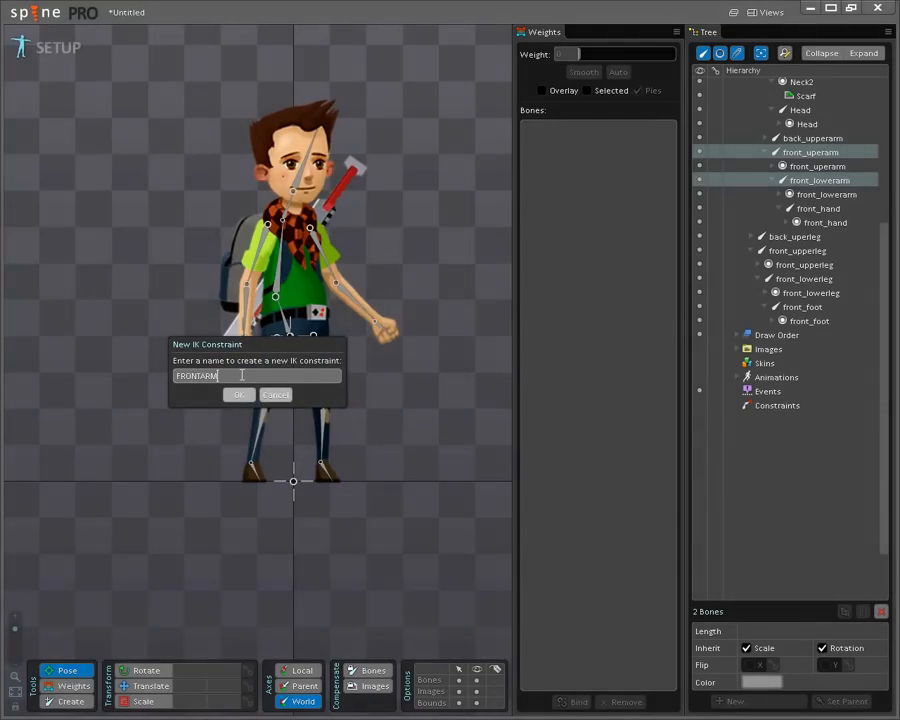
key("Return")
Bend the front arm by moving the FRONTARM target with the Translate tool to about -79.5, 154.
left_click(240, 344)
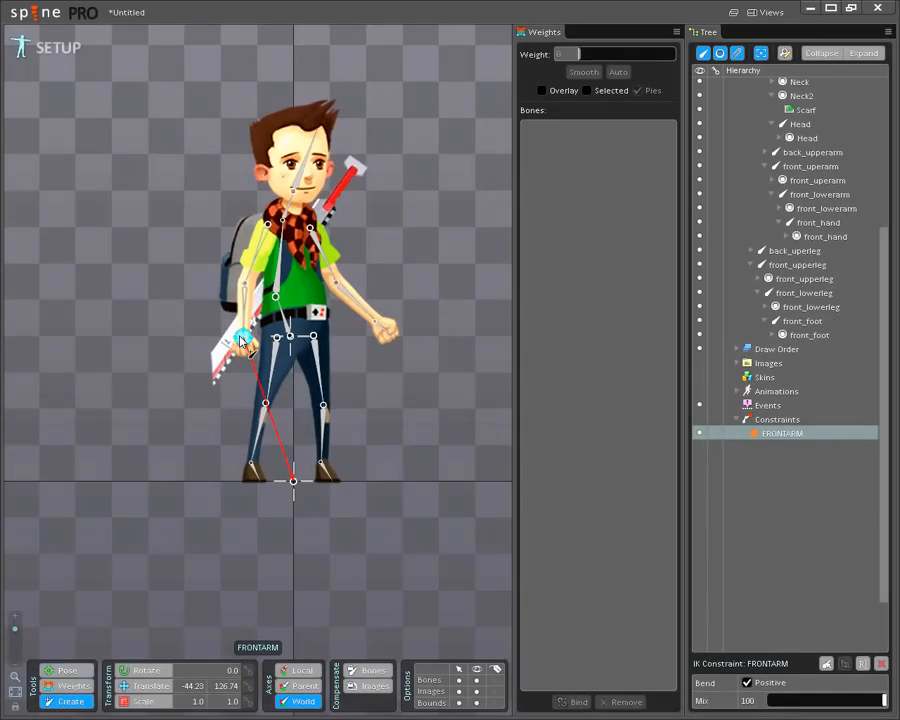
left_click(145, 672)
left_click(145, 685)
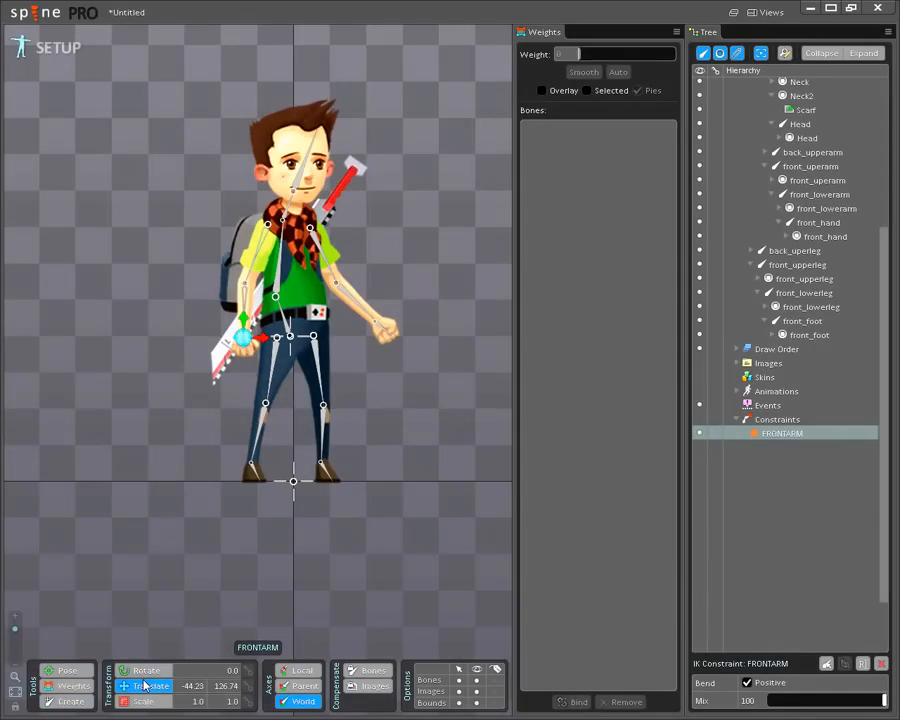
left_click_drag(241, 338, 207, 272)
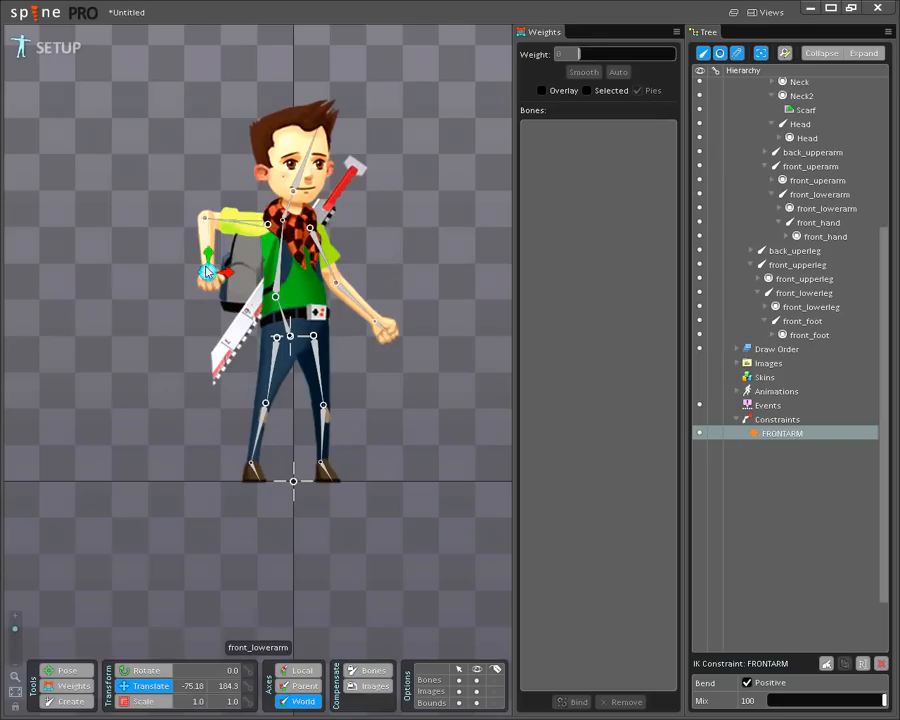
left_click_drag(207, 271, 197, 313)
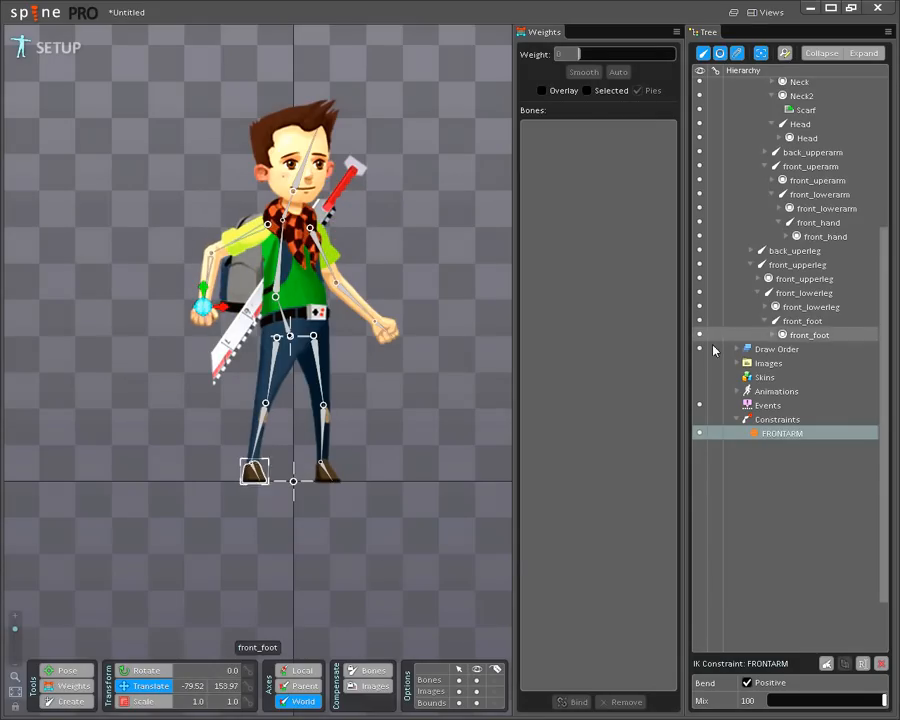
Place front_uperarm directly below front_lowerarm in the draw order, and move the FRONTARM target to about -90, 173.
left_click(739, 349)
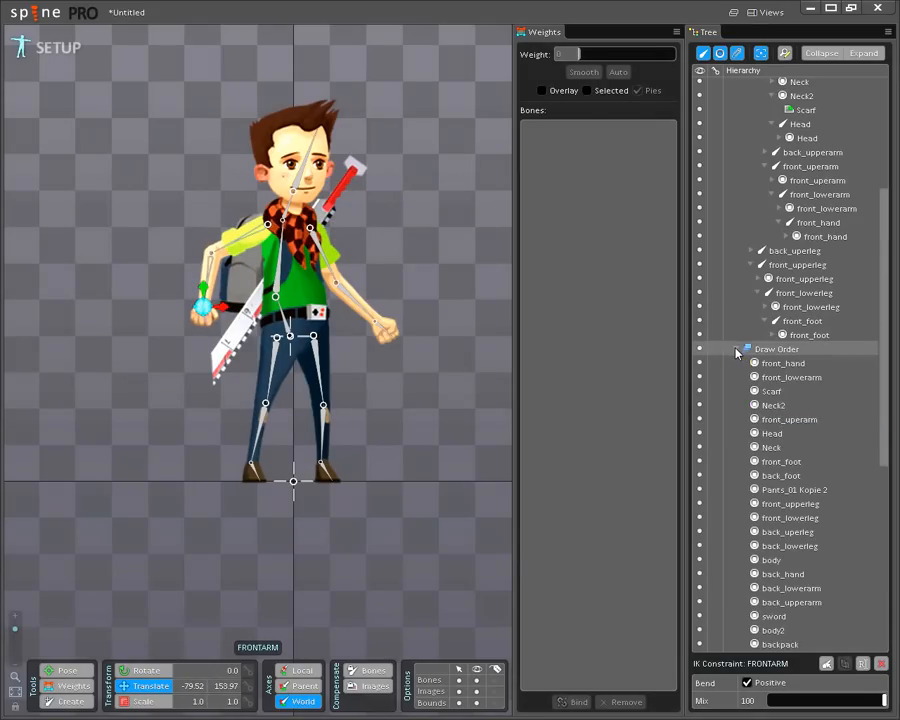
left_click(777, 421)
left_click_drag(778, 428, 781, 387)
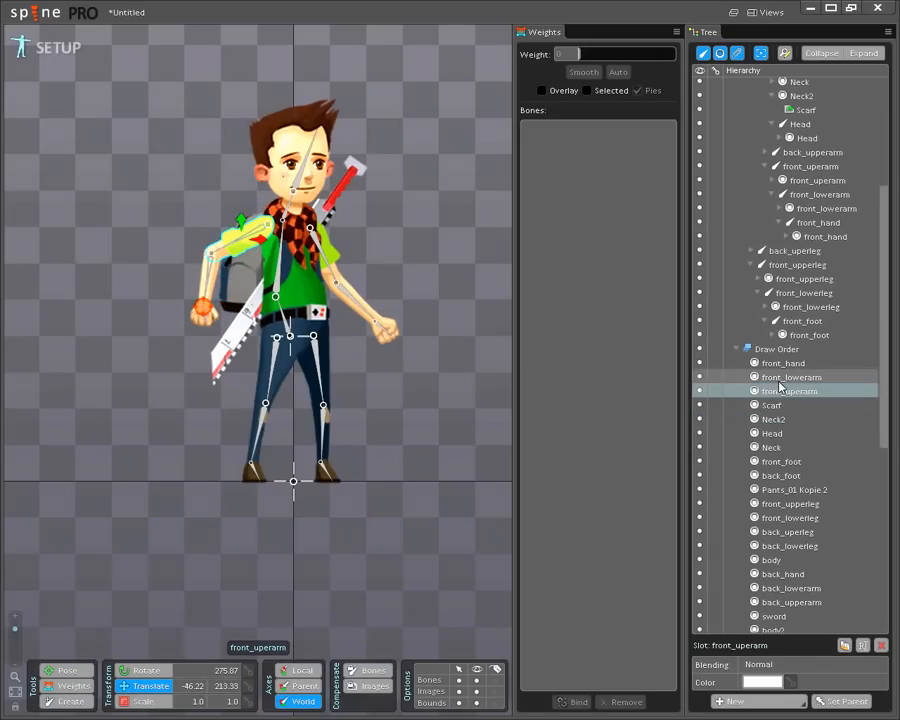
left_click_drag(208, 309, 190, 286)
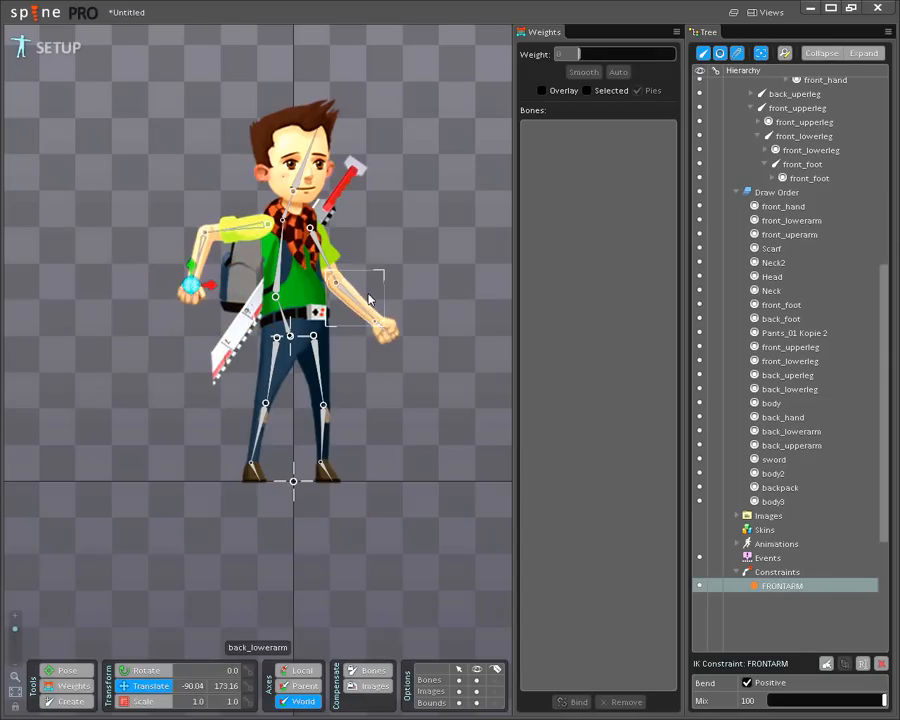
Select the back_lowerarm and back_upperarm bones together, and collapse the Pants_01 Kopie 2 and Draw Order branches.
left_click(362, 292)
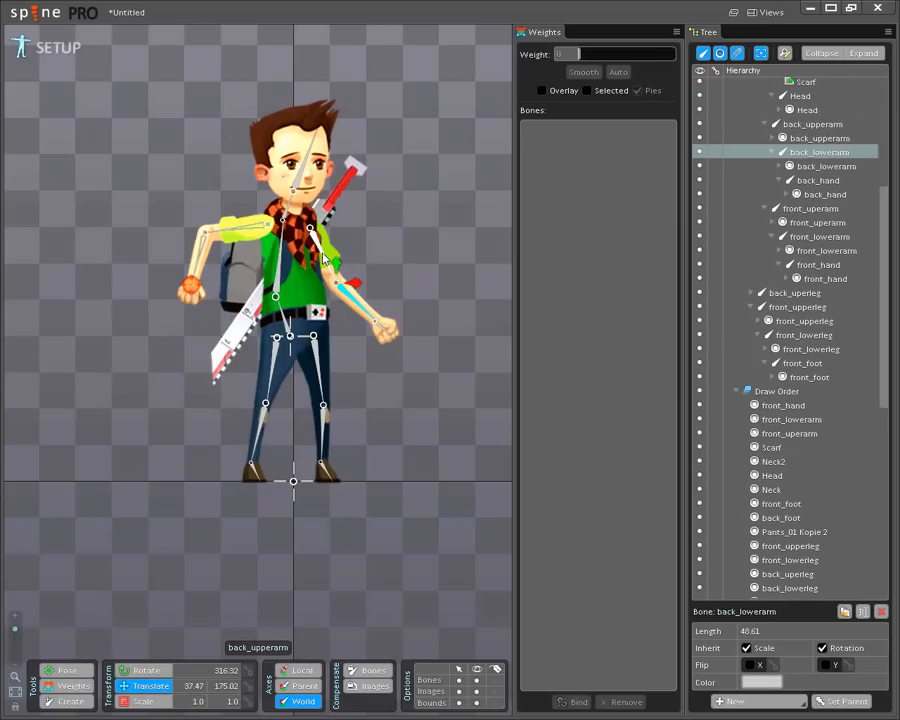
left_click(323, 258, "ctrl")
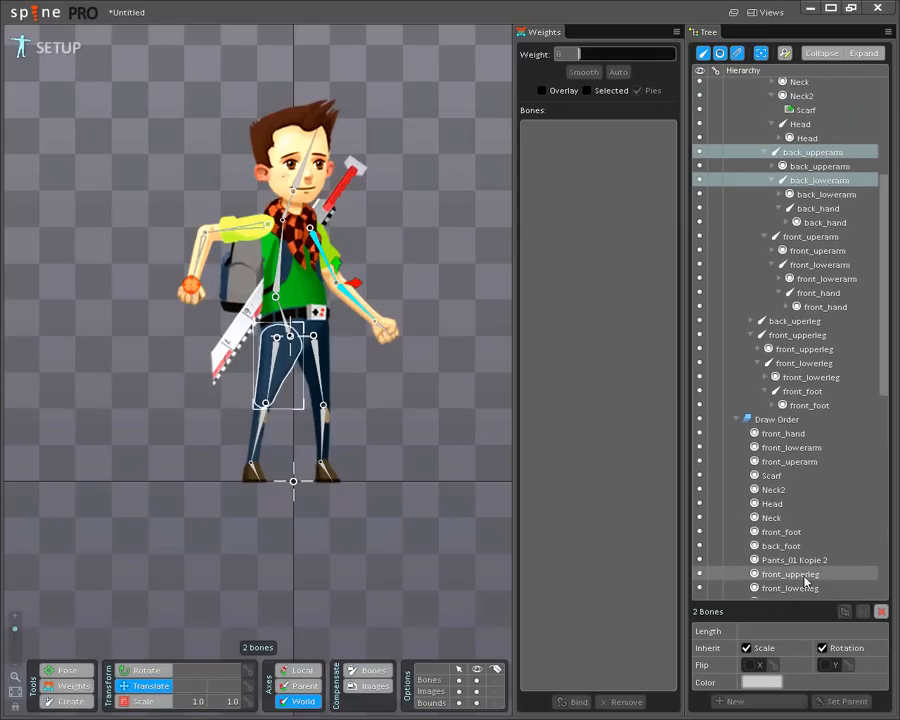
scroll(790, 420, "down", 5)
scroll(740, 180, "up", 10)
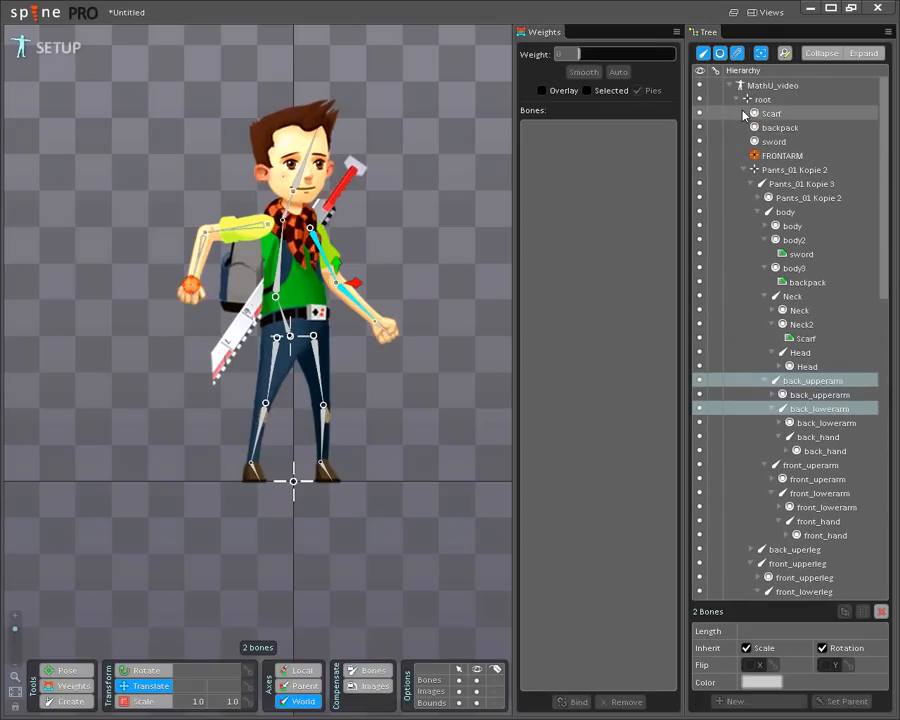
left_click(744, 170)
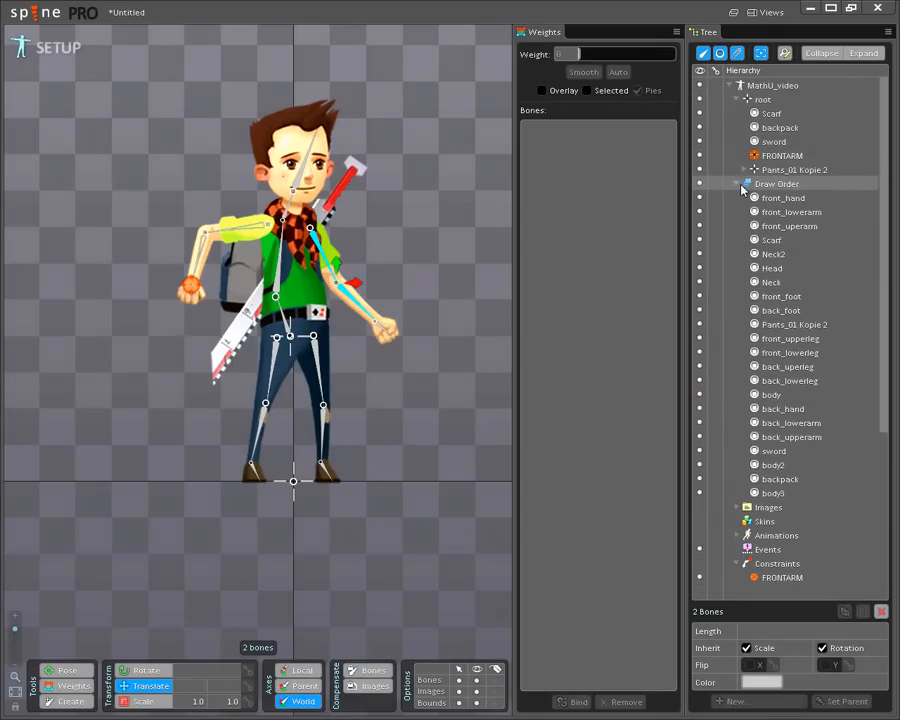
left_click(736, 186)
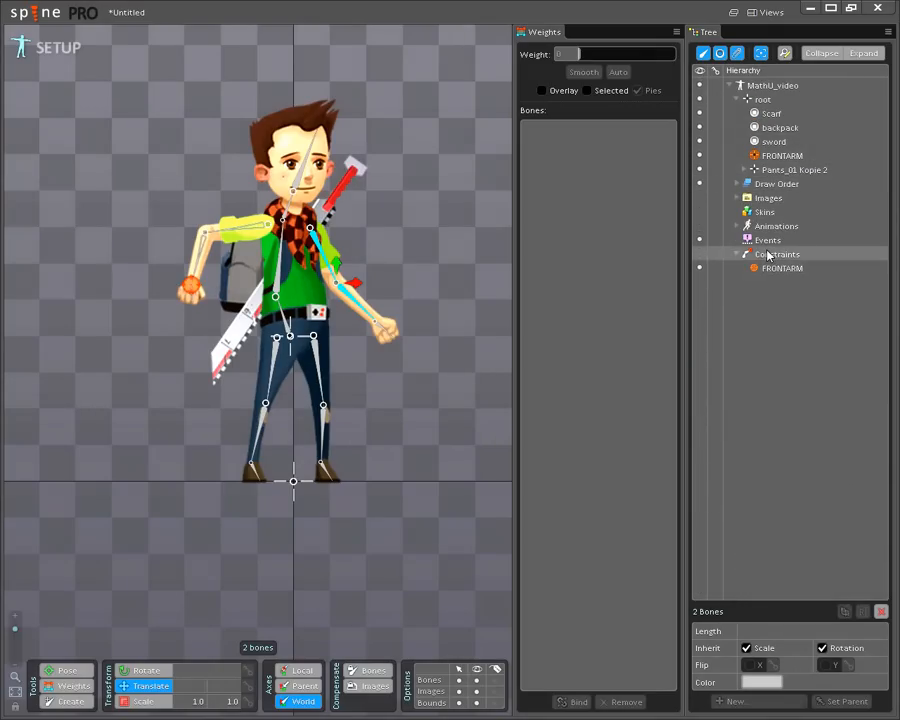
Create an IK constraint named BACKARM with its target at the back wrist, and move the target to about 87.6, 178.1.
left_click(750, 254)
left_click(795, 701)
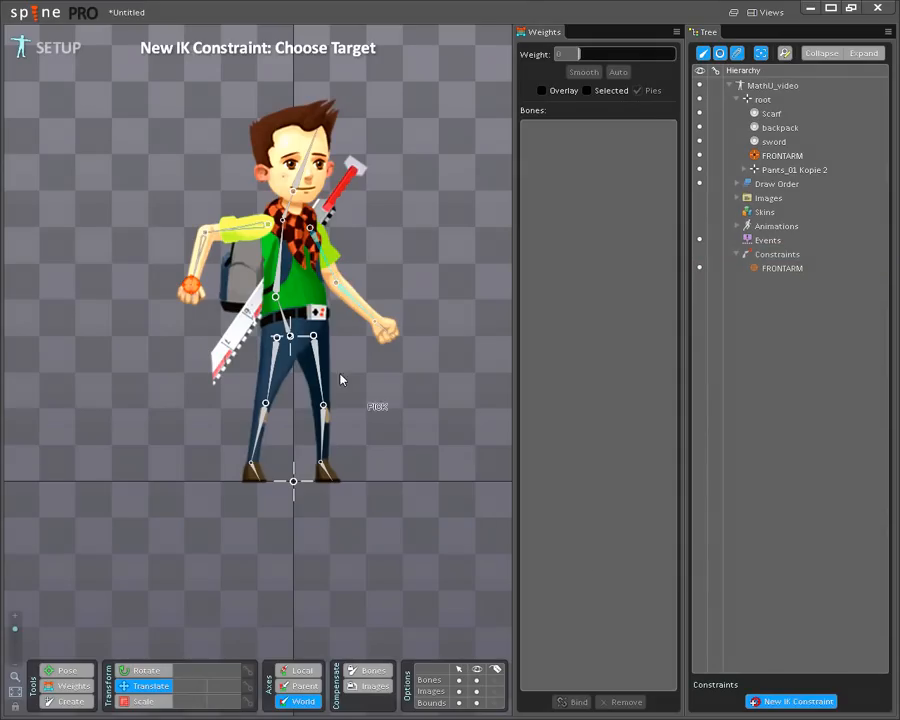
left_click(376, 324)
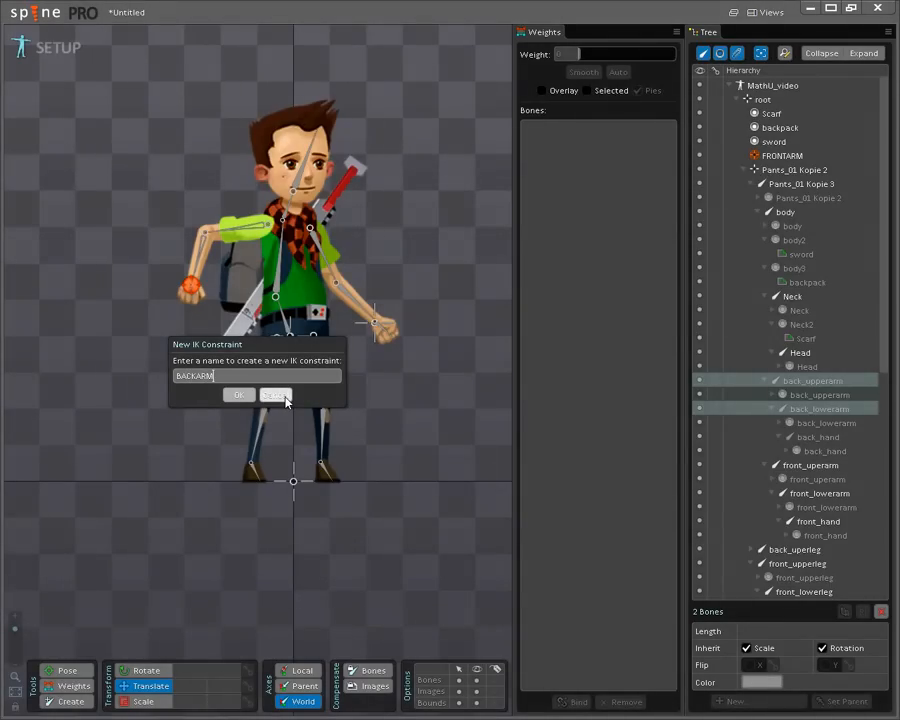
type("BACKARM")
left_click(286, 400)
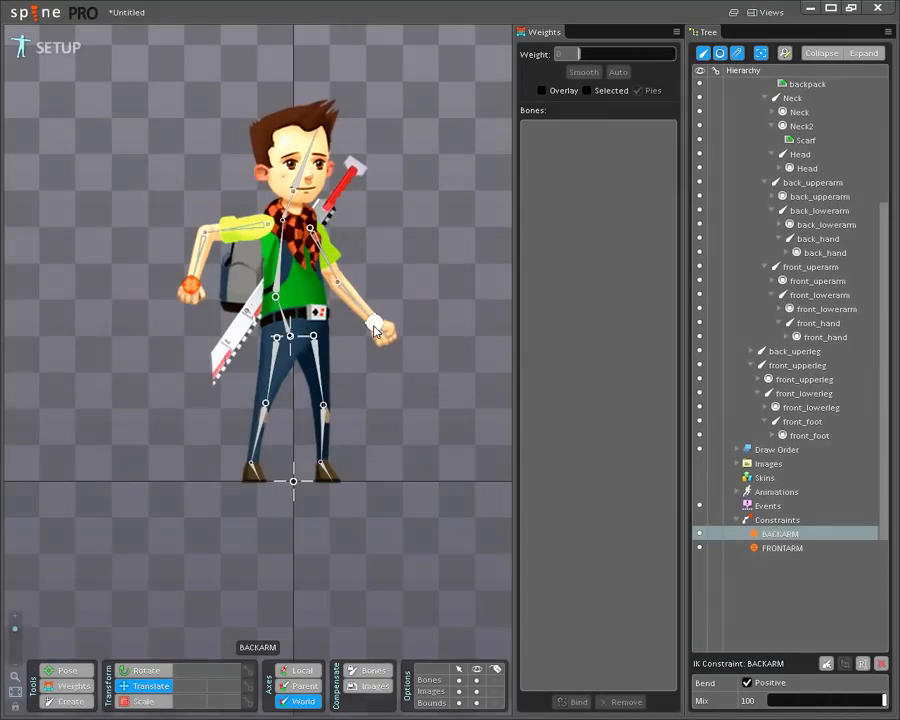
left_click_drag(376, 328, 394, 286)
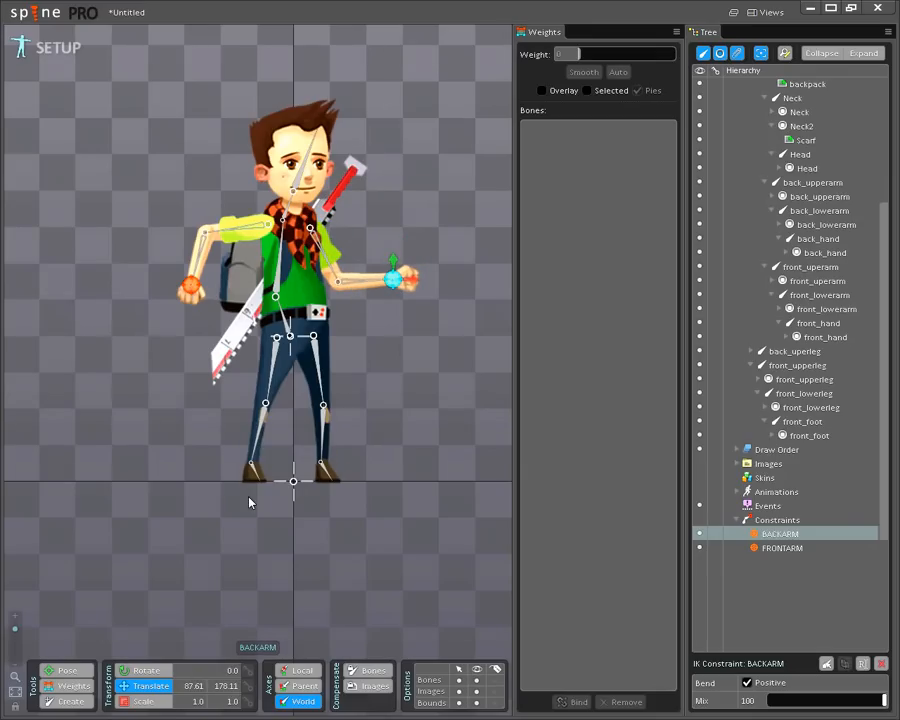
Create an IK constraint named BACK for the Pants_01 Kopie 3 and body bones, with its target at the base of the neck.
left_click(289, 330)
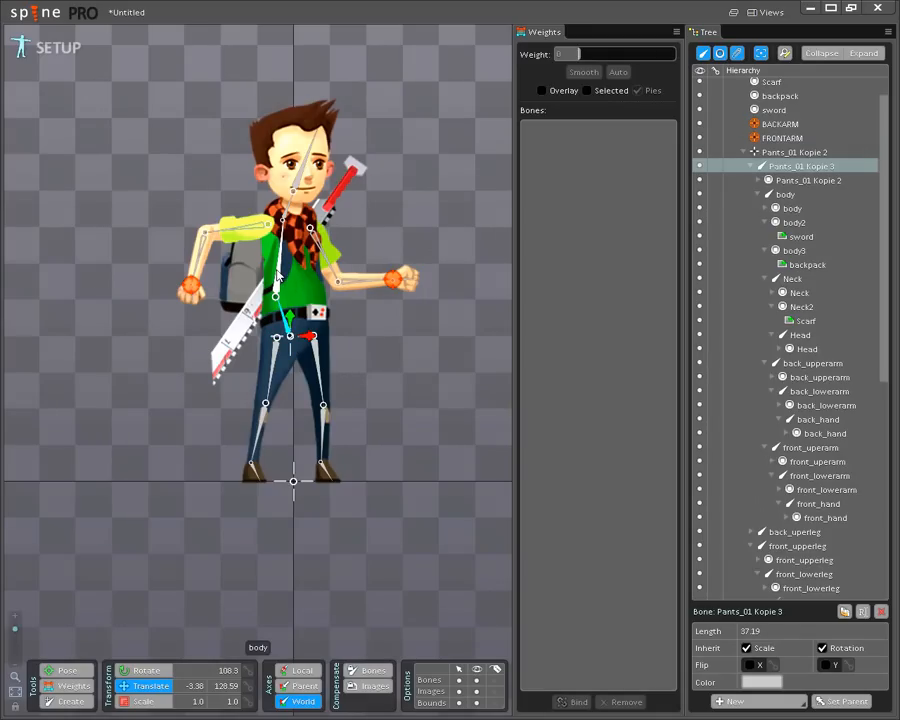
left_click(278, 279, "ctrl")
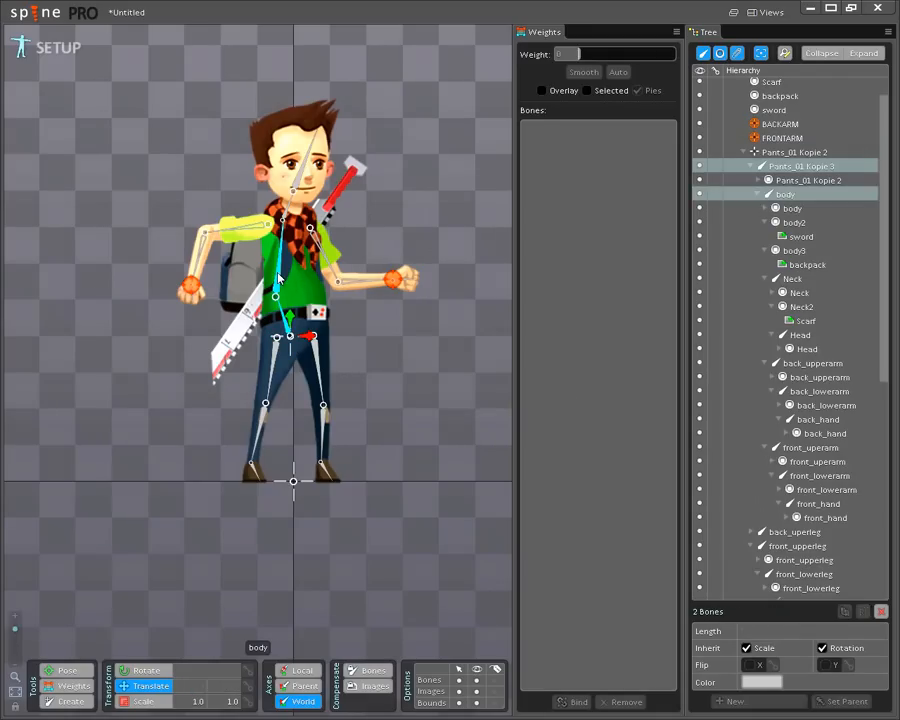
scroll(745, 144, "up", 2)
left_click(737, 100)
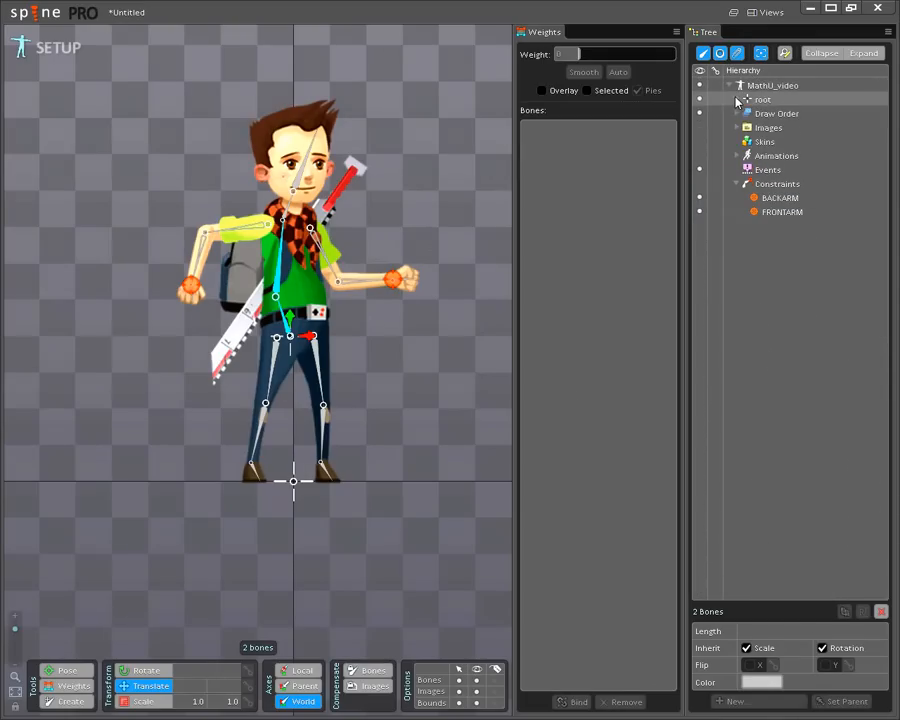
left_click(772, 185)
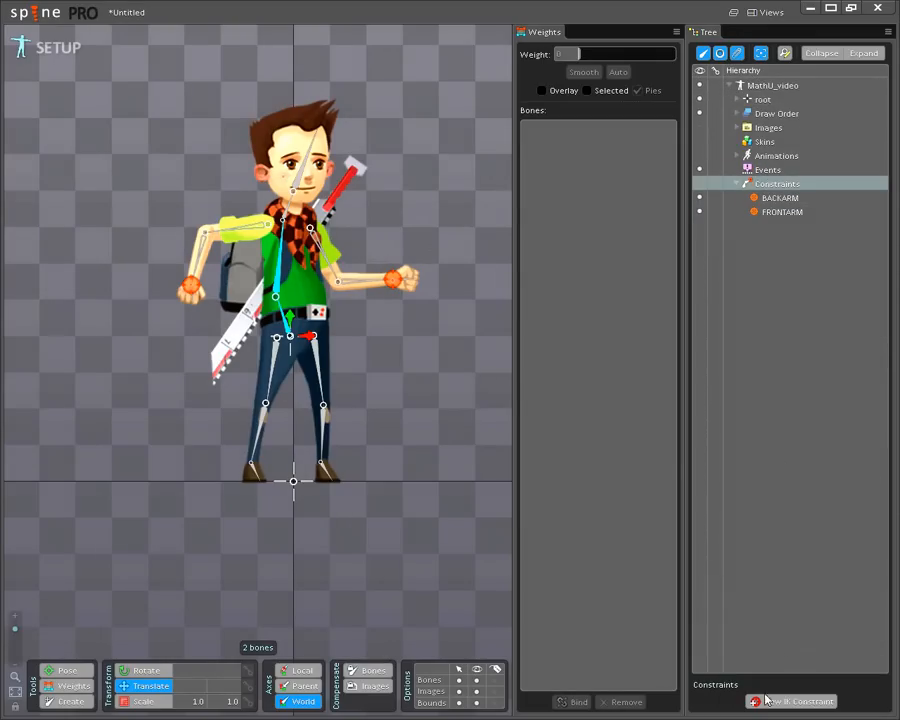
left_click(766, 701)
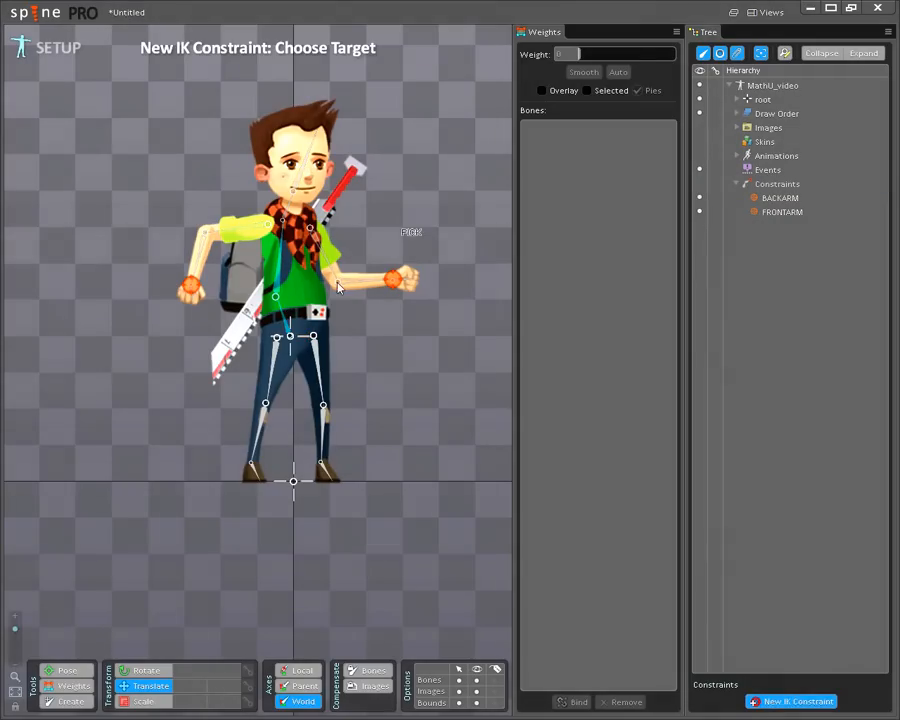
left_click(286, 224)
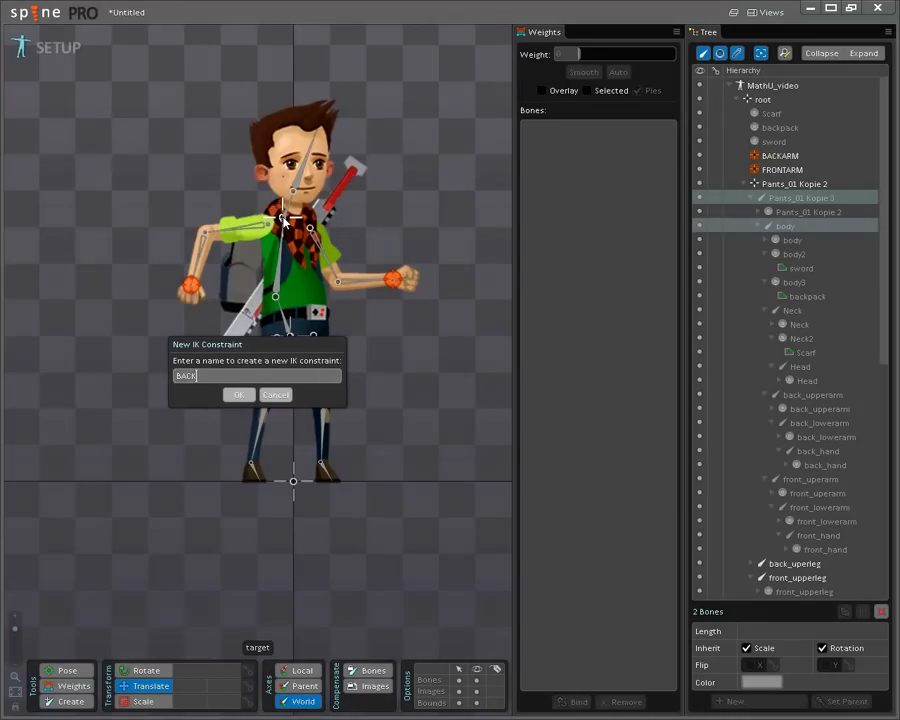
type("BACK")
key("Return")
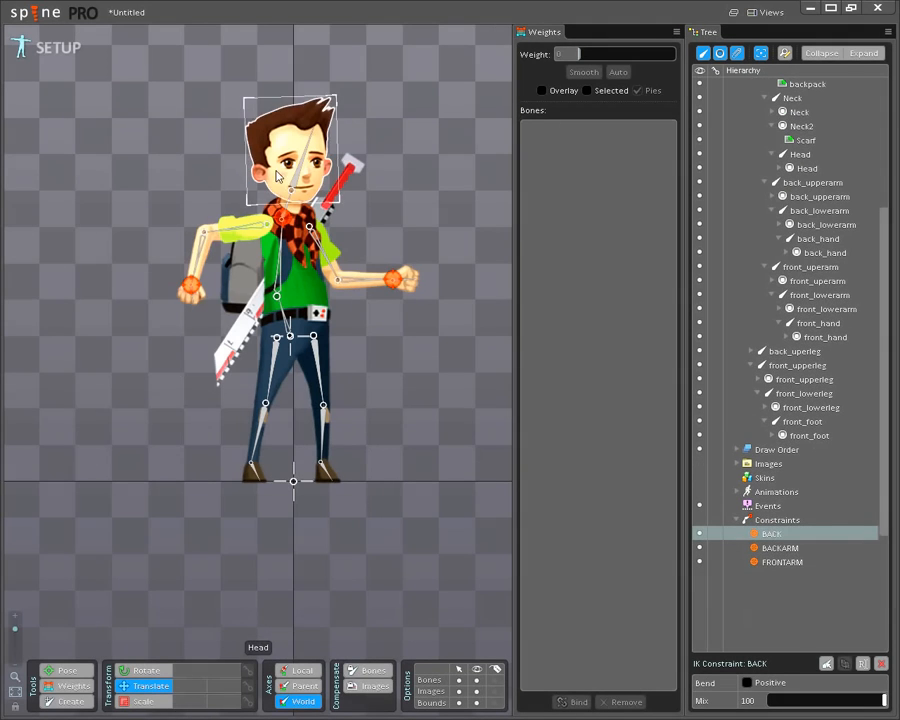
Test the BACK constraint by moving its target to bend the torso forward, and undo the movement.
left_click_drag(283, 222, 333, 240)
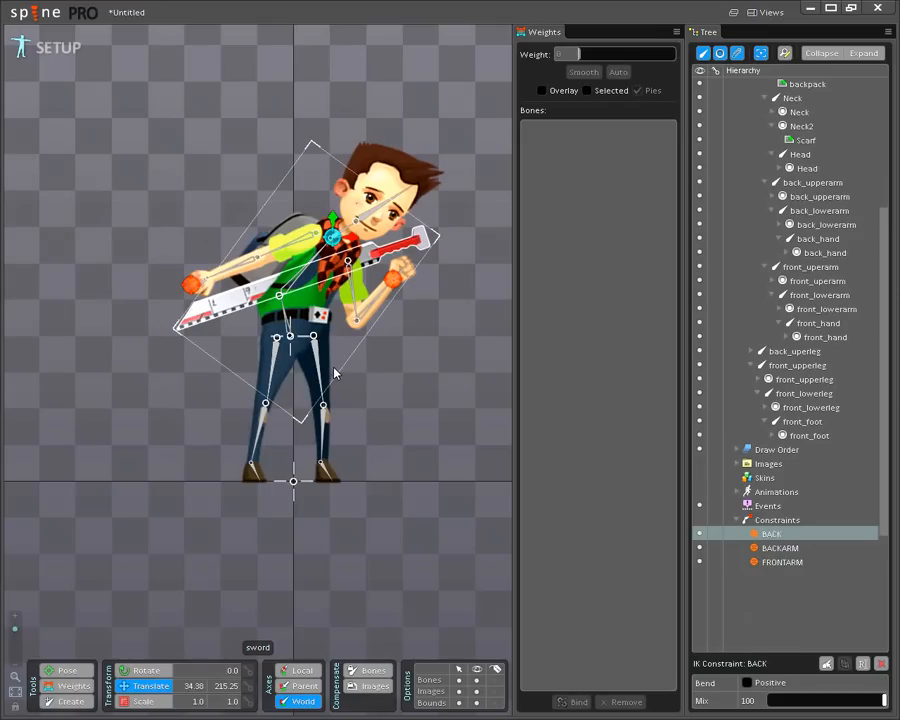
key("ctrl+z")
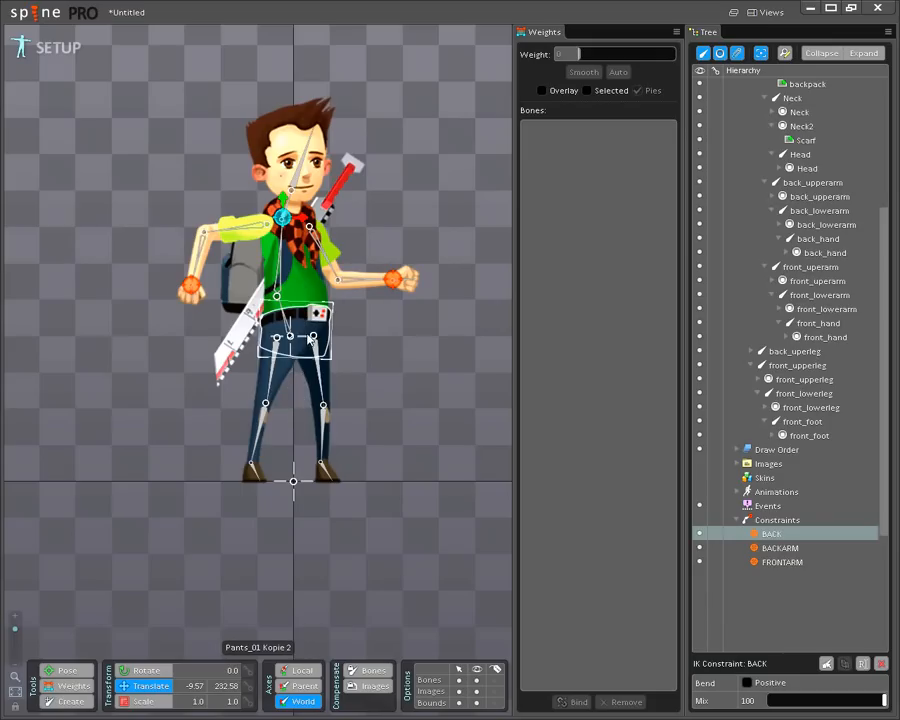
Set Pants_01 Kopie 3 as the parent of the back_uperleg bone.
left_click(315, 350)
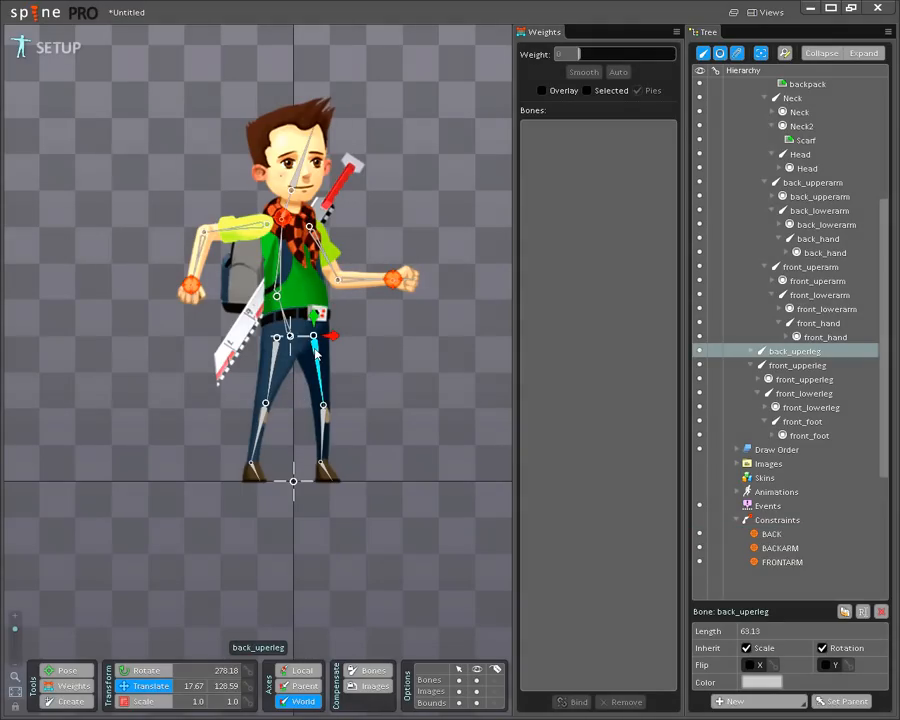
key("p")
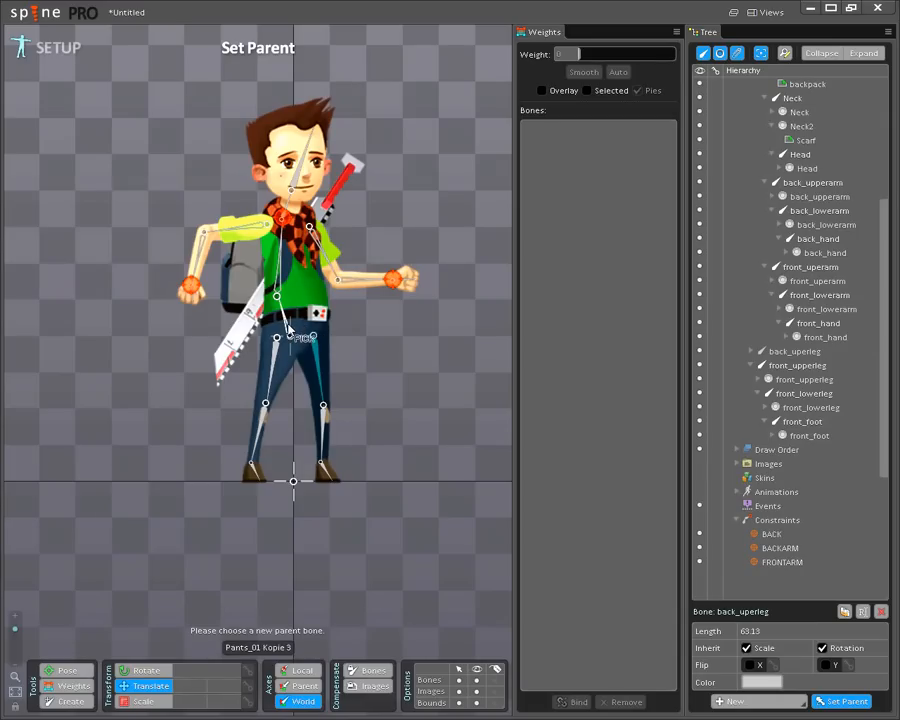
left_click(288, 325)
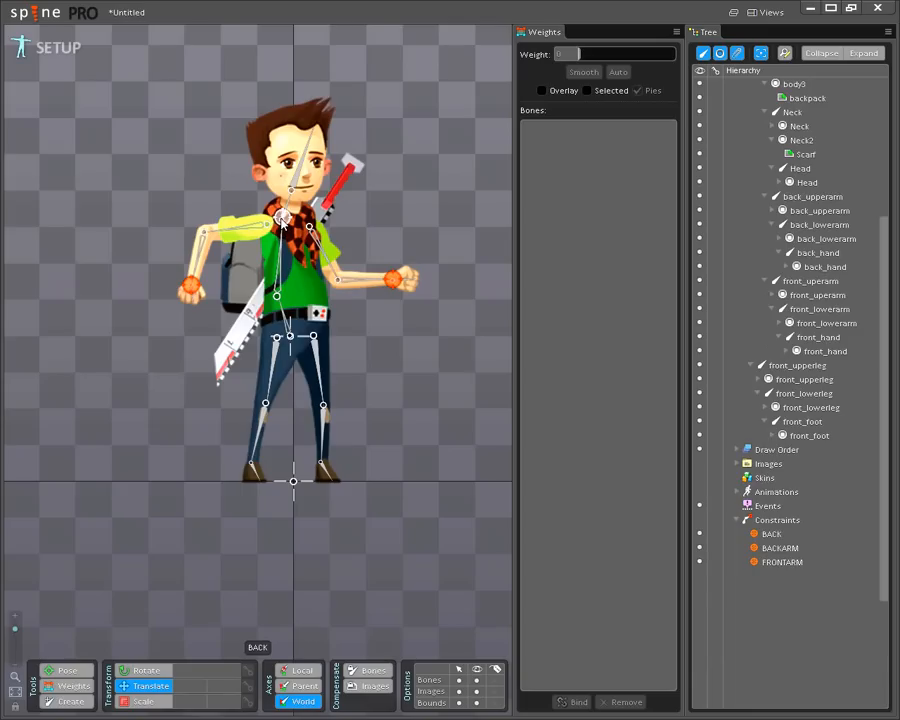
Move the BACK target to about 9.6, 226.4 to test how the reparented back leg follows, and undo the movement.
left_click(283, 218)
mouse_move(294, 218)
left_mouse_down()
mouse_move(308, 230)
mouse_move(272, 210)
mouse_move(288, 194)
mouse_move(250, 199)
mouse_move(290, 196)
mouse_move(283, 210)
mouse_move(288, 195)
mouse_move(304, 238)
mouse_move(307, 231)
left_mouse_up()
left_click(283, 219)
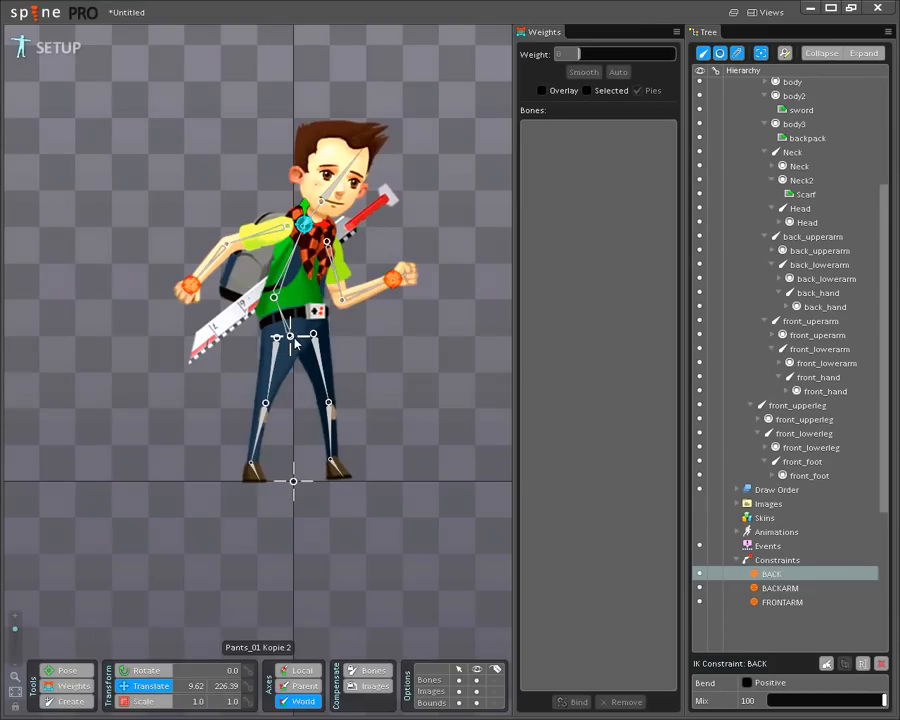
left_click_drag(884, 297, 884, 151)
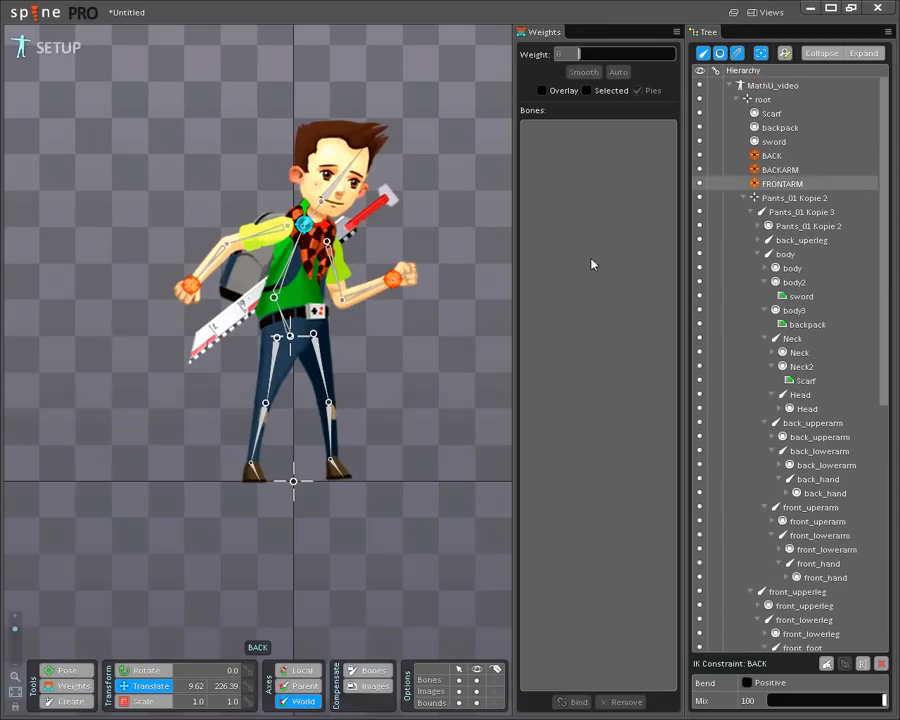
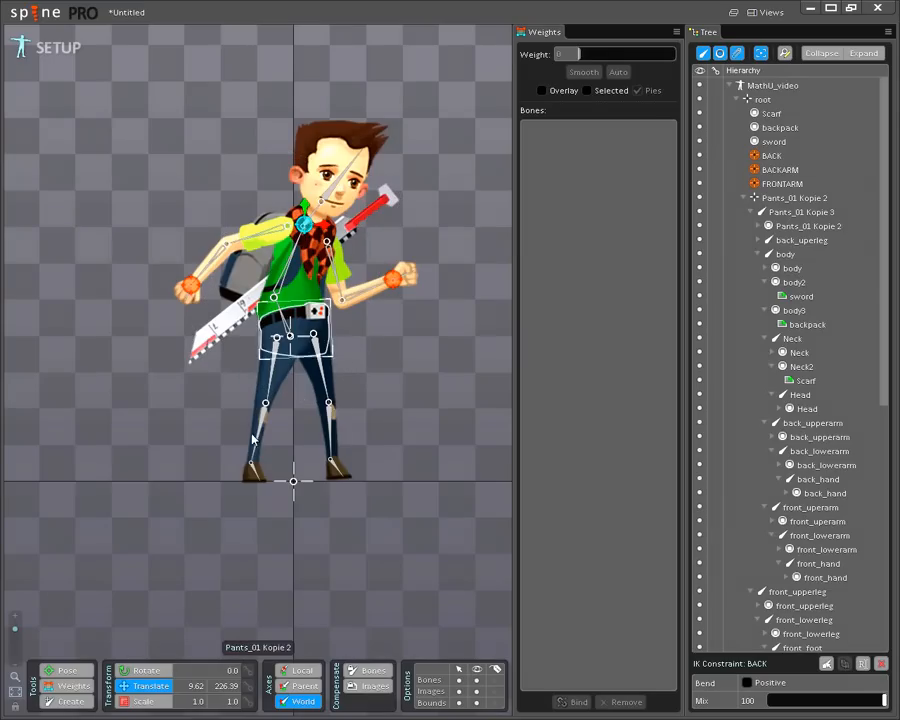
key("ctrl+z")
key("ctrl+z")
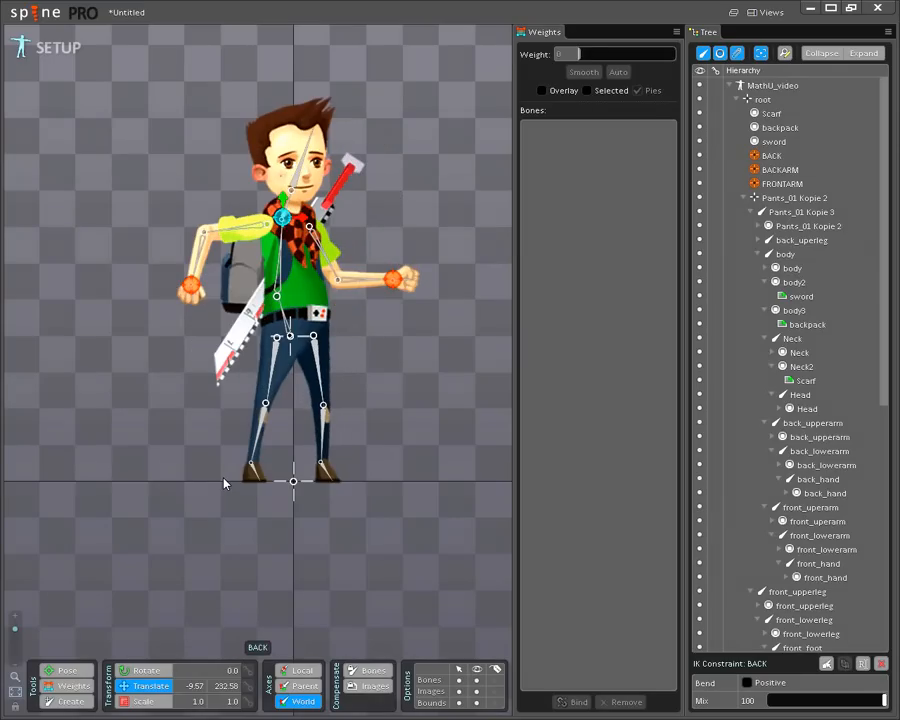
Set Pants_01 Kopie 3 as the parent of the front_upperleg bone and test the leg with the BACK target.
left_click(273, 366)
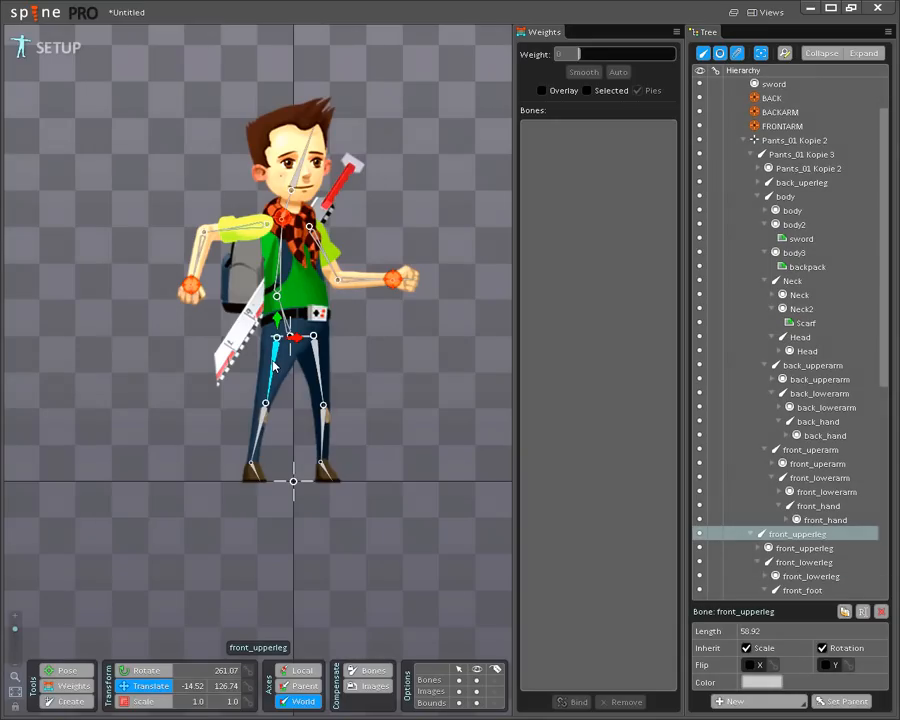
key("p")
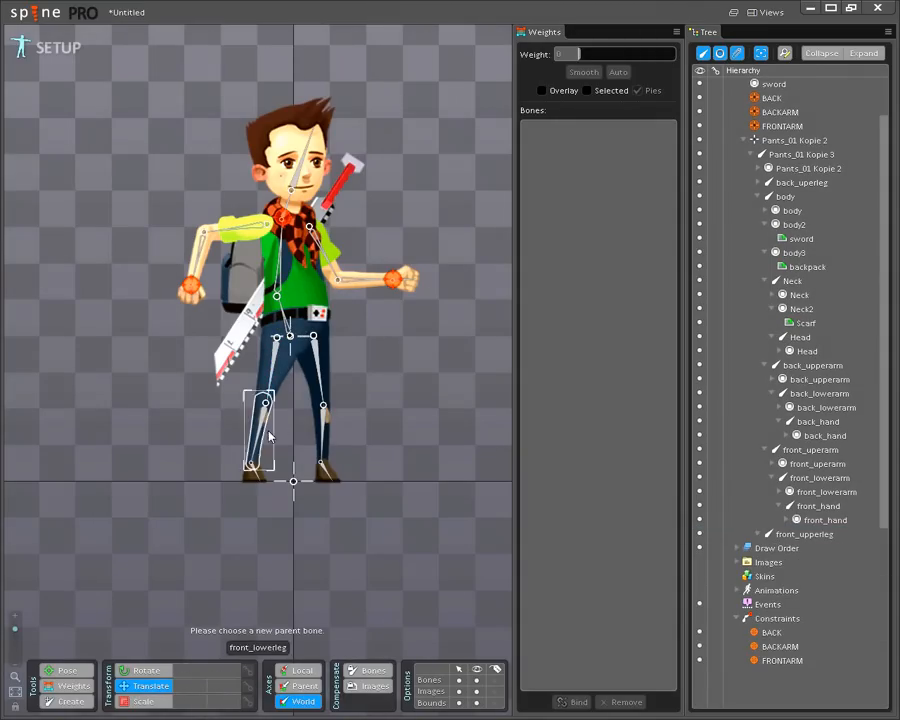
mouse_move(283, 215)
left_mouse_down()
mouse_move(288, 243)
mouse_move(283, 216)
left_mouse_up()
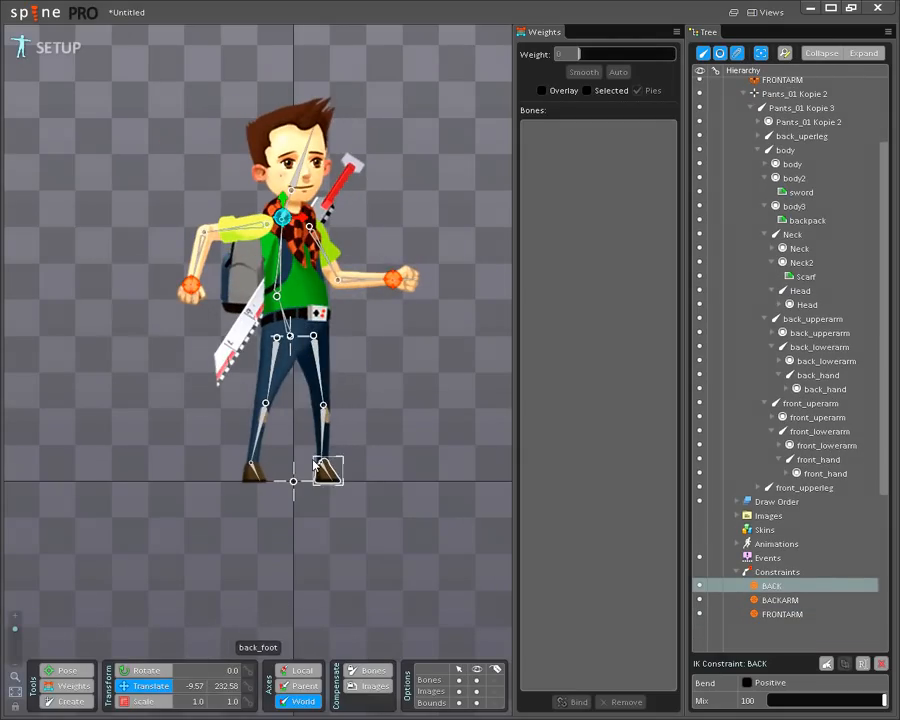
Create an IK constraint named FRONTLEG for the front_upperleg and front_lowerleg bones, with its target at the front ankle.
left_click(276, 372)
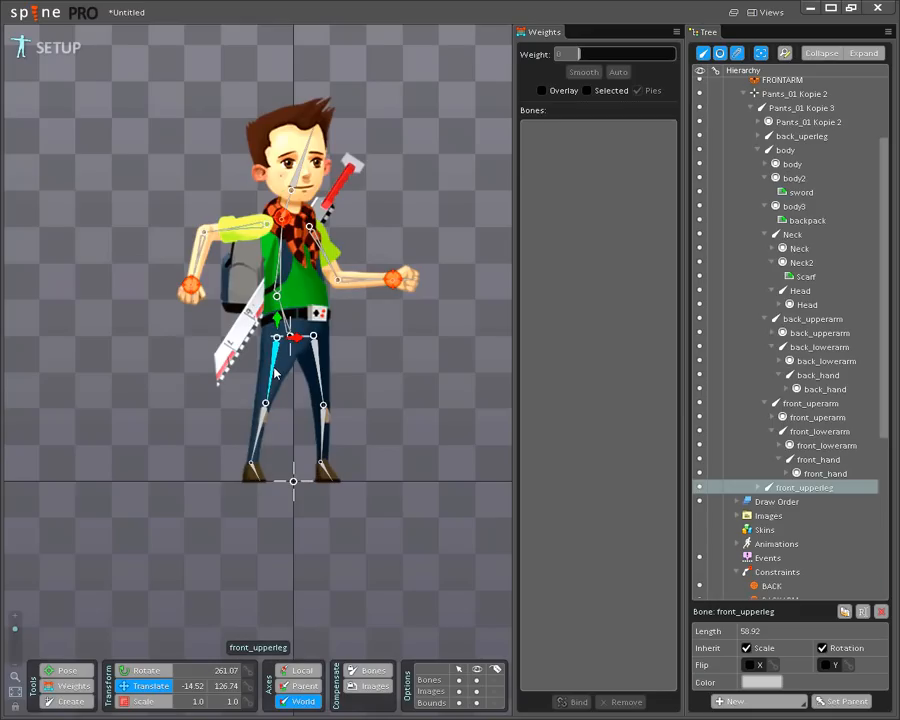
left_click(260, 428, "ctrl")
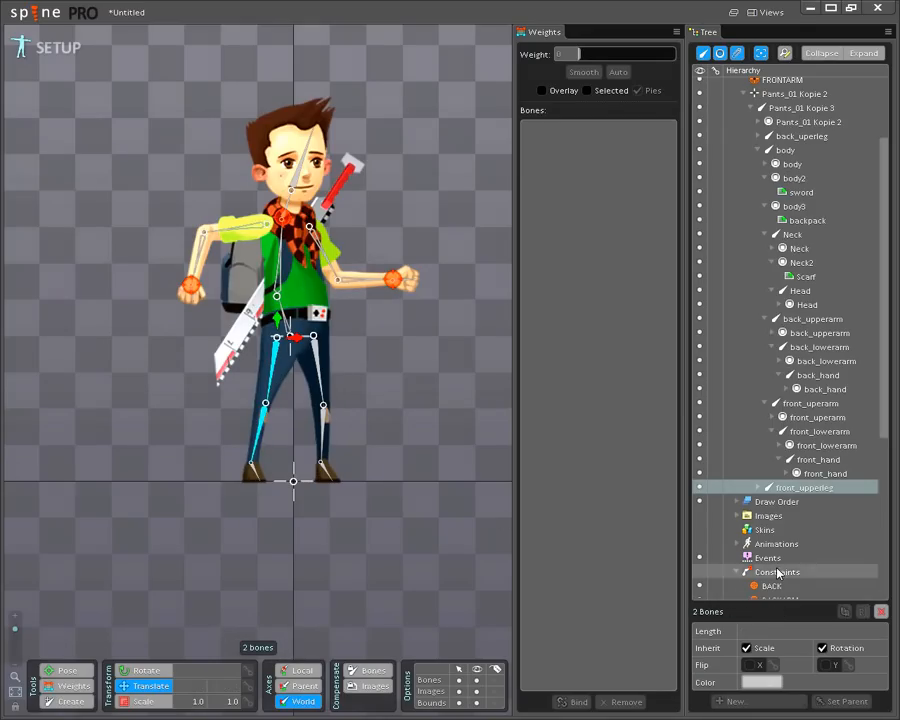
scroll(778, 569, "down", 3)
left_click(768, 458)
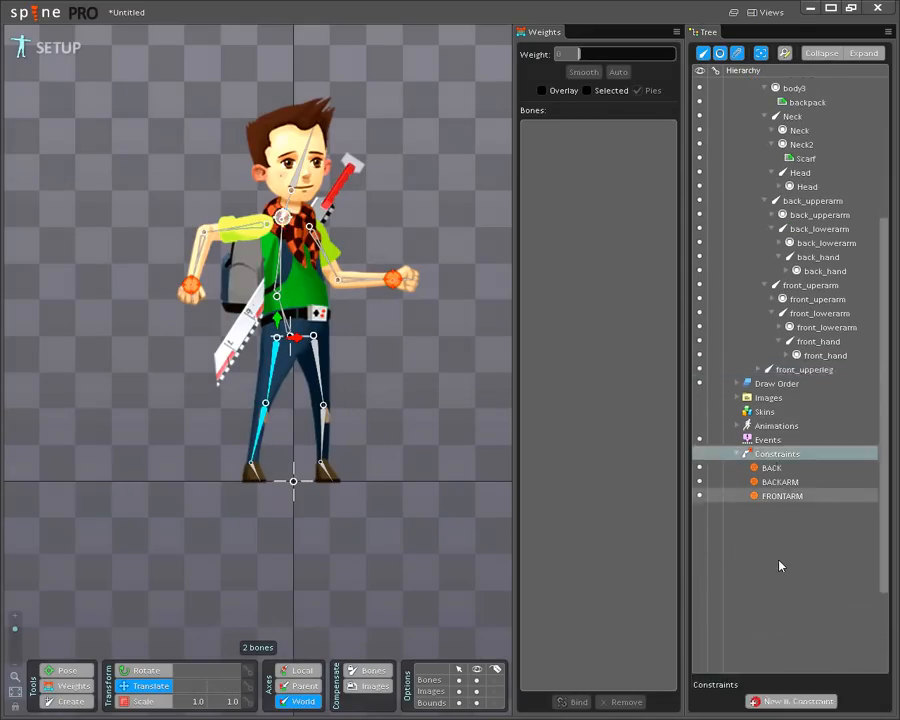
left_click(755, 700)
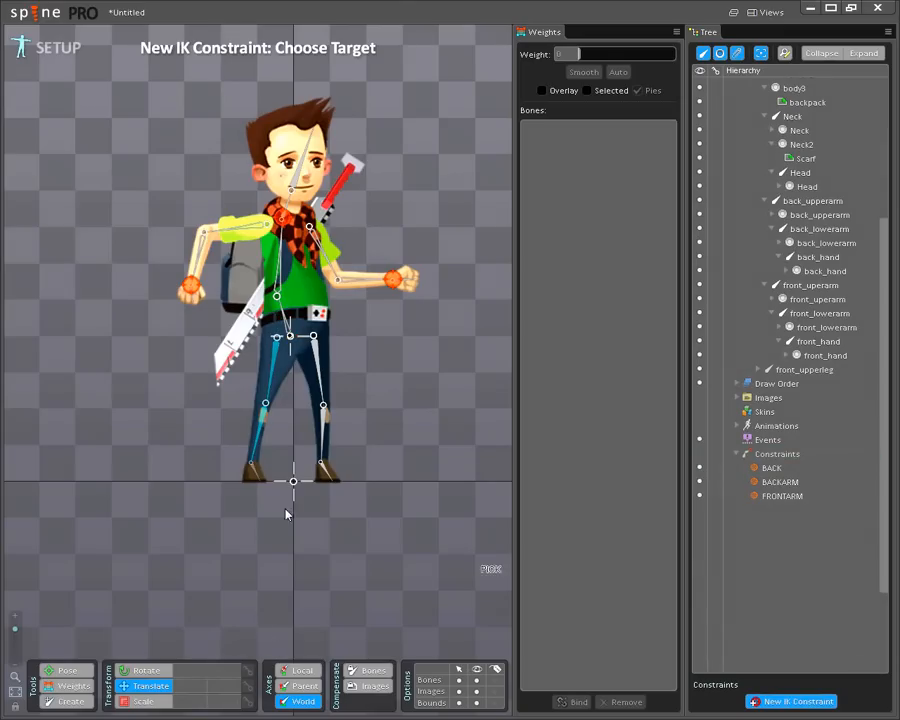
left_click(251, 467)
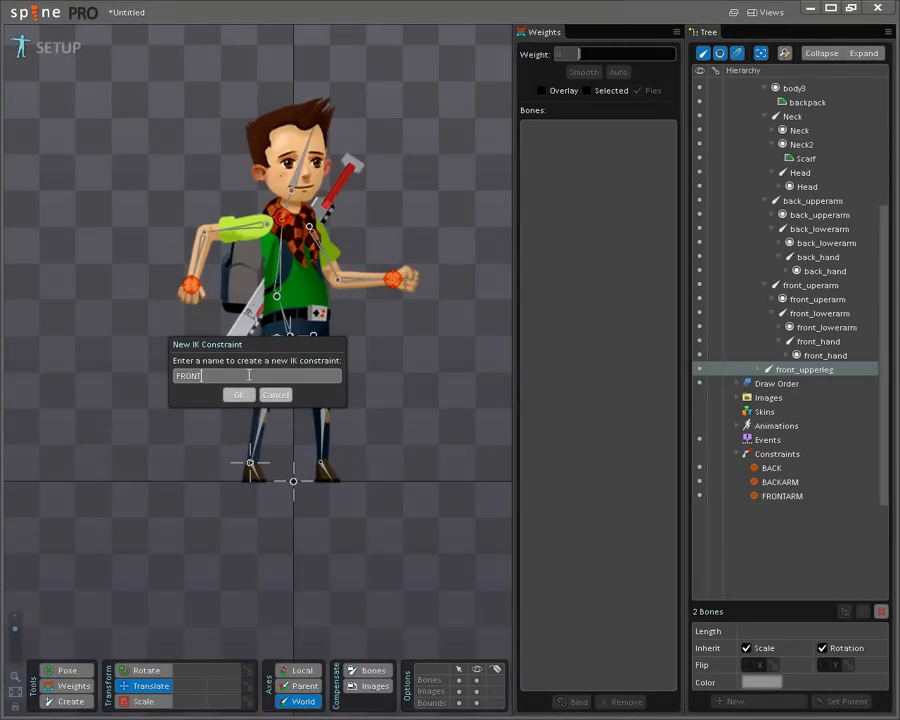
key("Return")
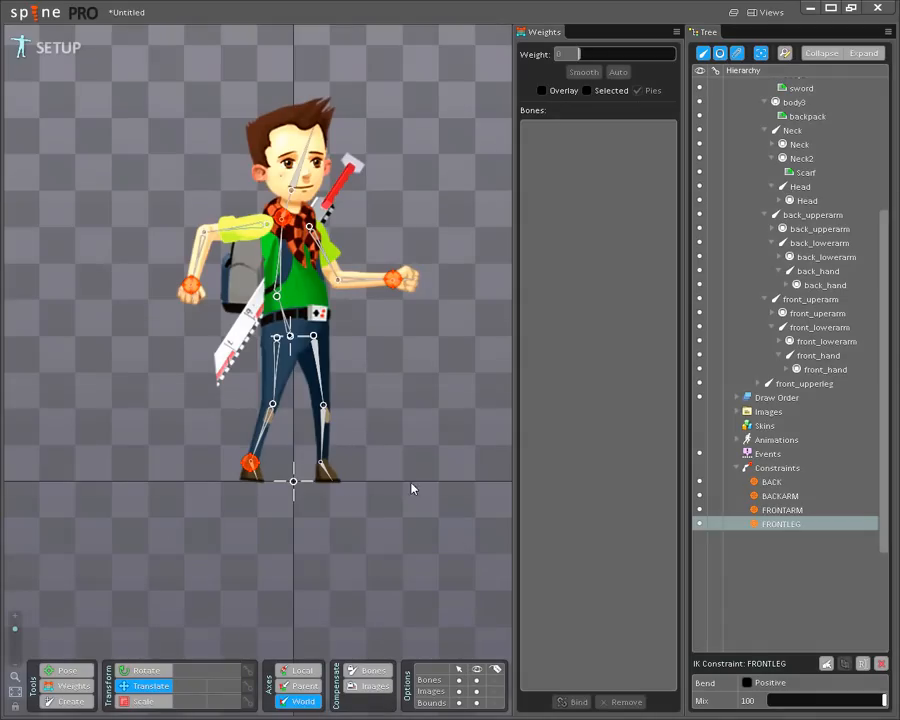
Create an IK constraint named BACKLEG for the back_uperleg and back_lowerleg bones, with its target at the back ankle.
left_click(320, 400)
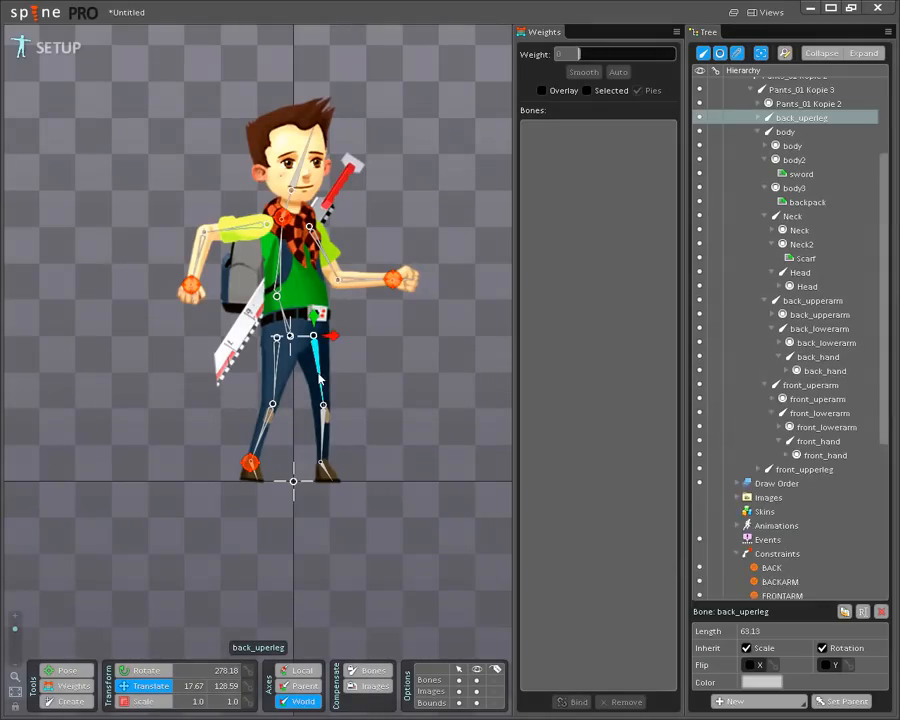
left_click(327, 425, "ctrl")
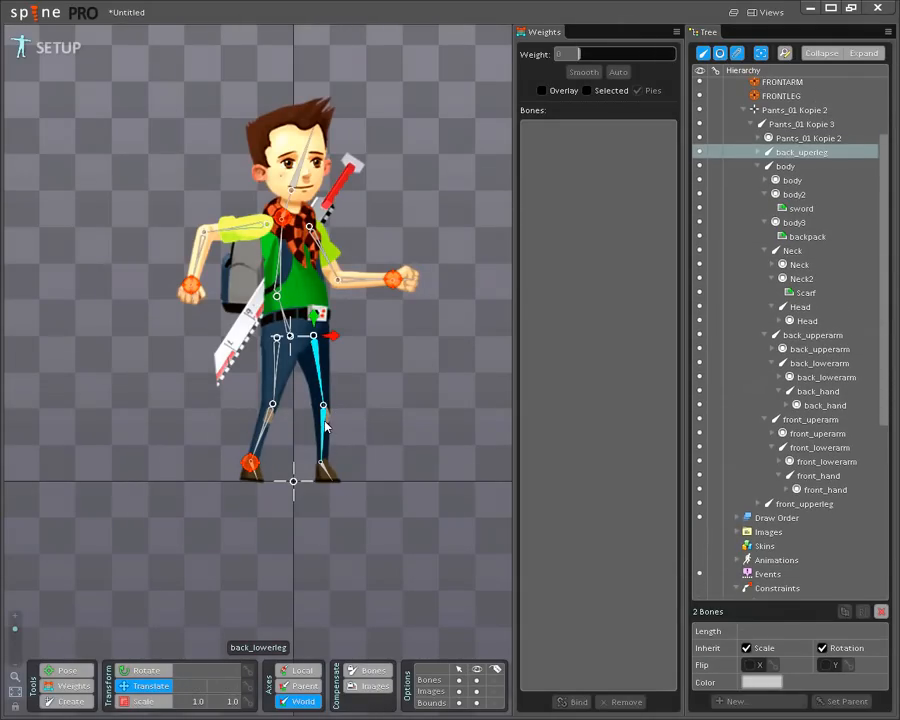
left_click(762, 591)
left_click(777, 702)
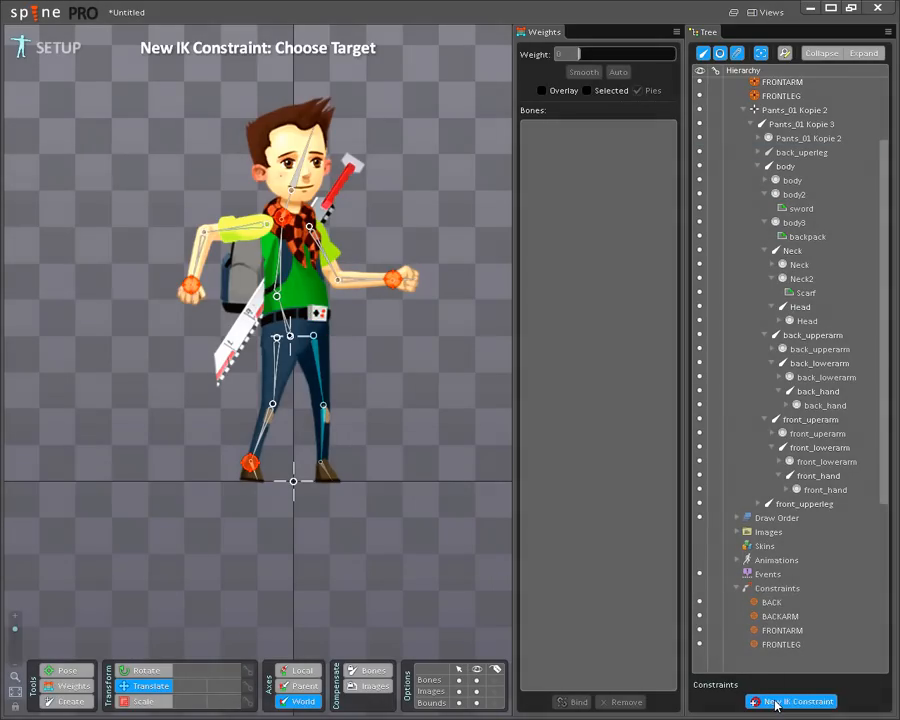
left_click(322, 467)
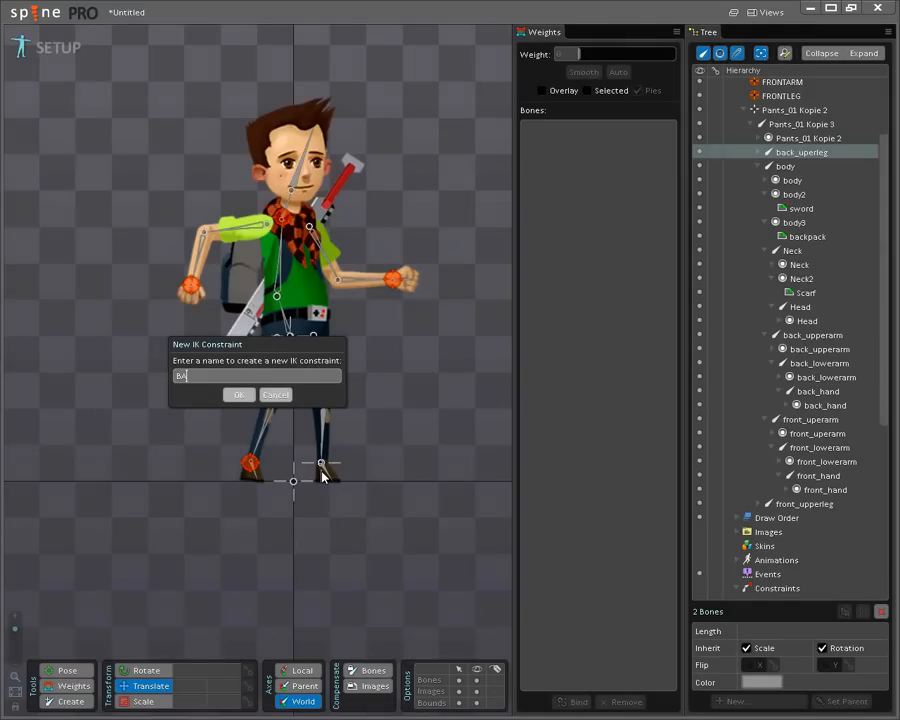
type("BACKLEG")
key("Return")
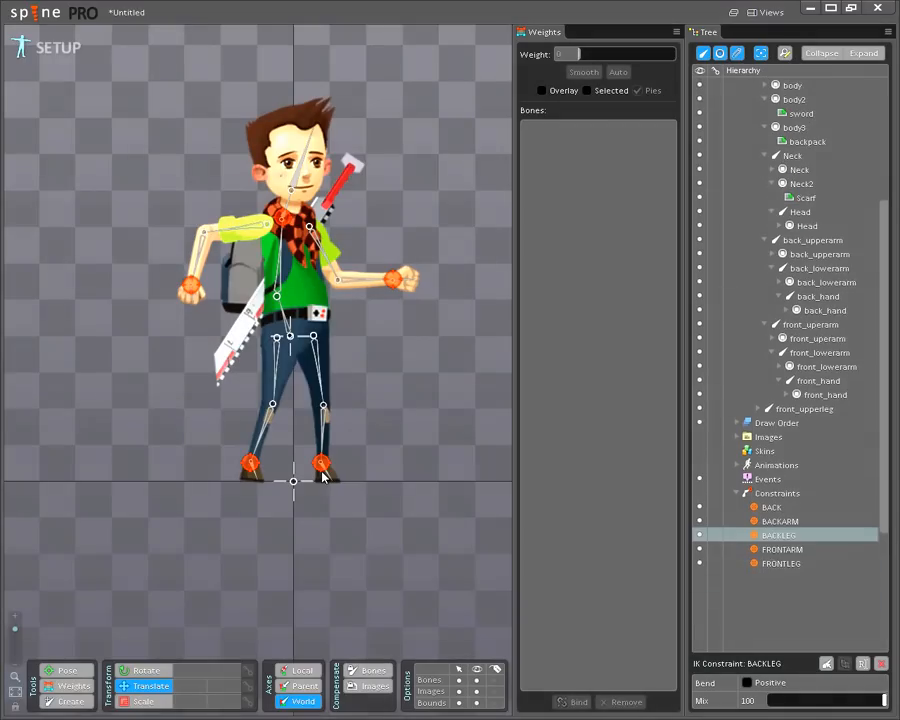
Test the leg constraints by moving the FRONTLEG and BACKLEG targets, undo the movements and remove the BACKLEG constraint.
left_click_drag(250, 470, 236, 558)
left_click_drag(171, 567, 191, 486)
mouse_move(338, 478)
left_mouse_down()
mouse_move(376, 444)
mouse_move(358, 436)
mouse_move(337, 468)
left_mouse_up()
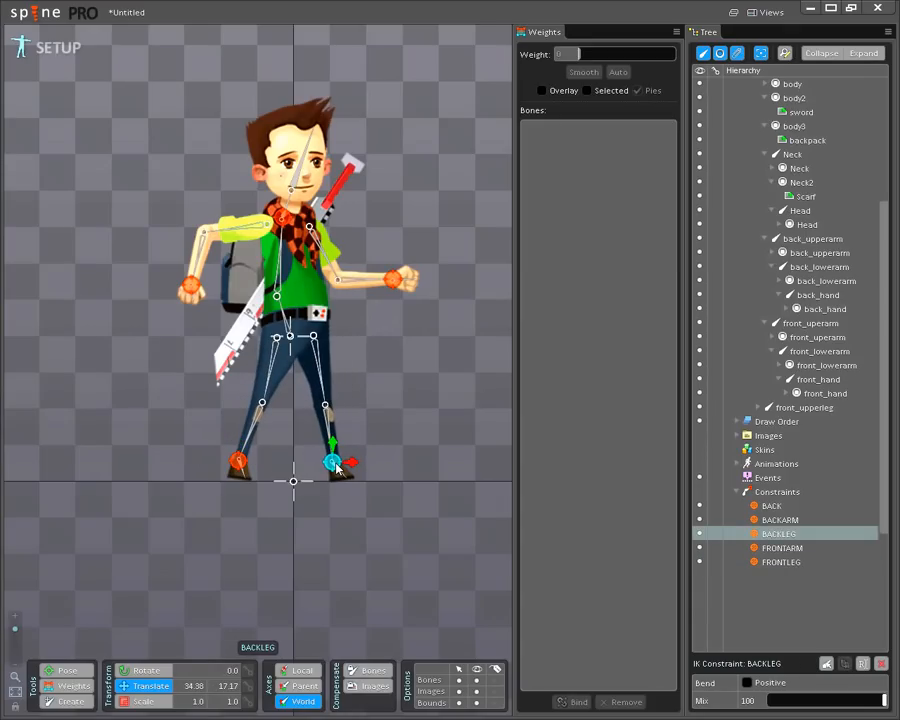
key("ctrl+z")
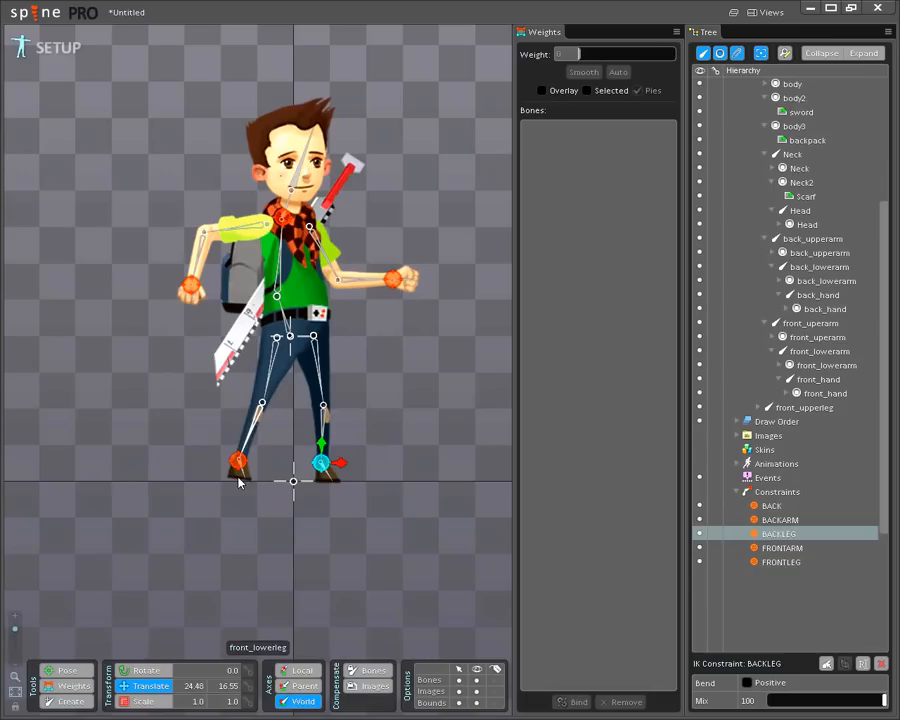
key("ctrl+z")
key("Delete")
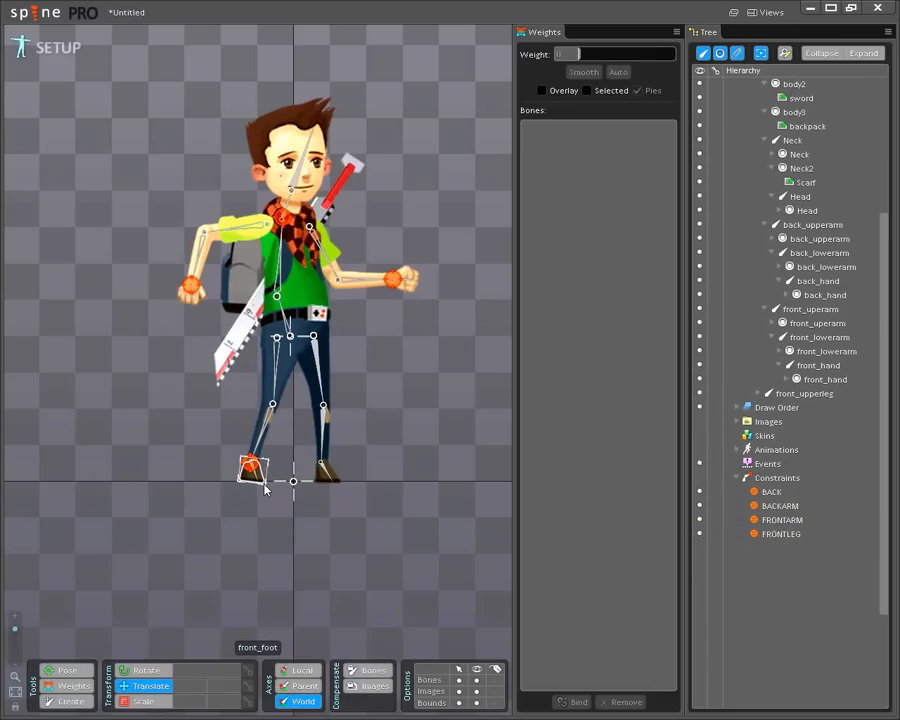
Move the FRONTLEG target to about -33.1, 17.2 and rotate the front_foot bone to about 296.8 degrees.
left_click_drag(253, 463, 257, 466)
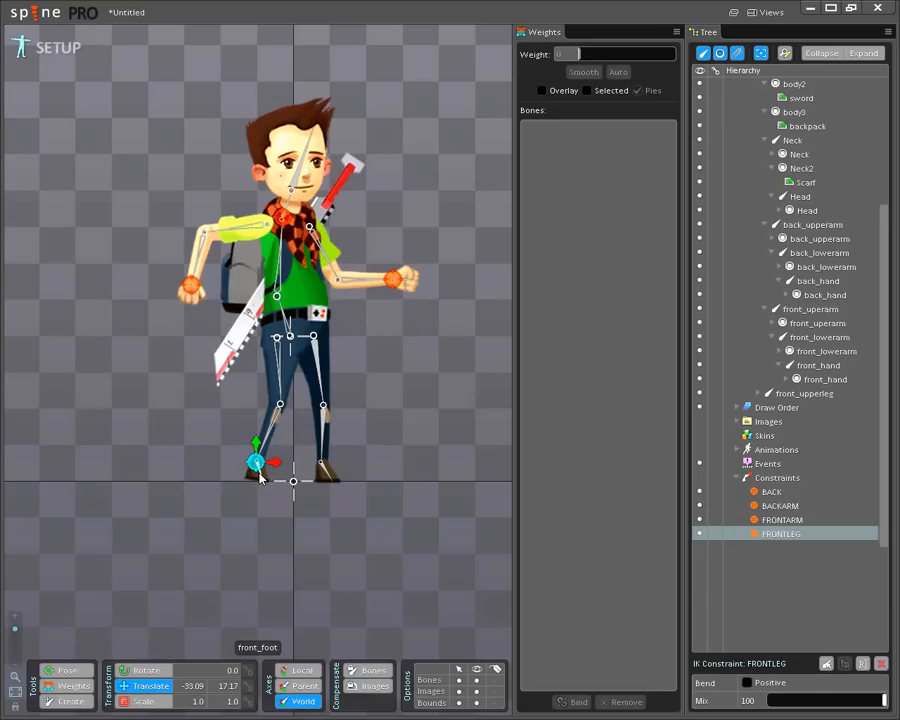
left_click(258, 466)
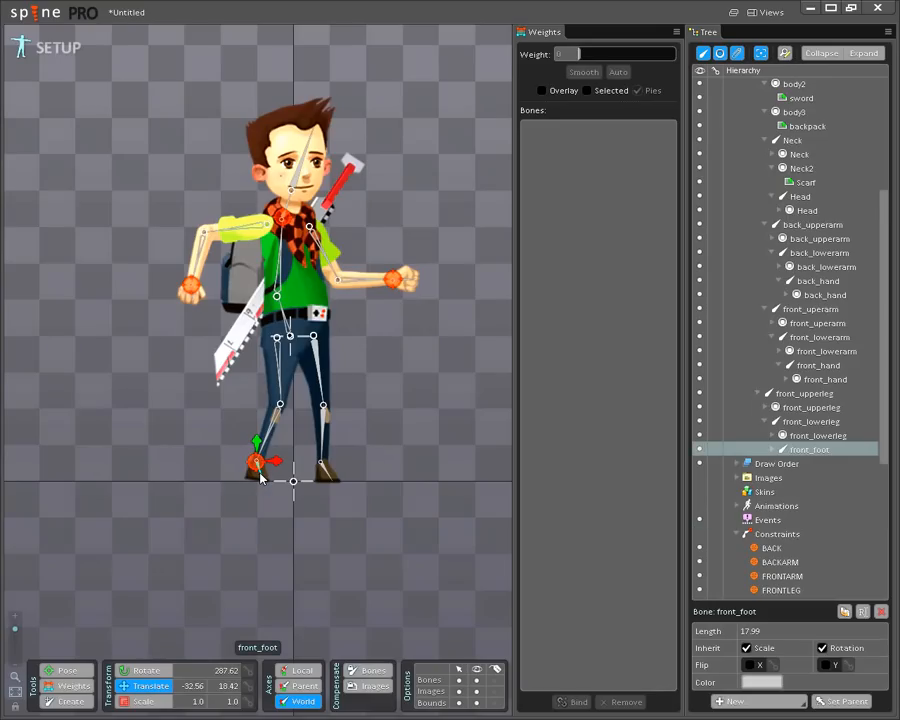
key("c")
left_click_drag(220, 492, 211, 488)
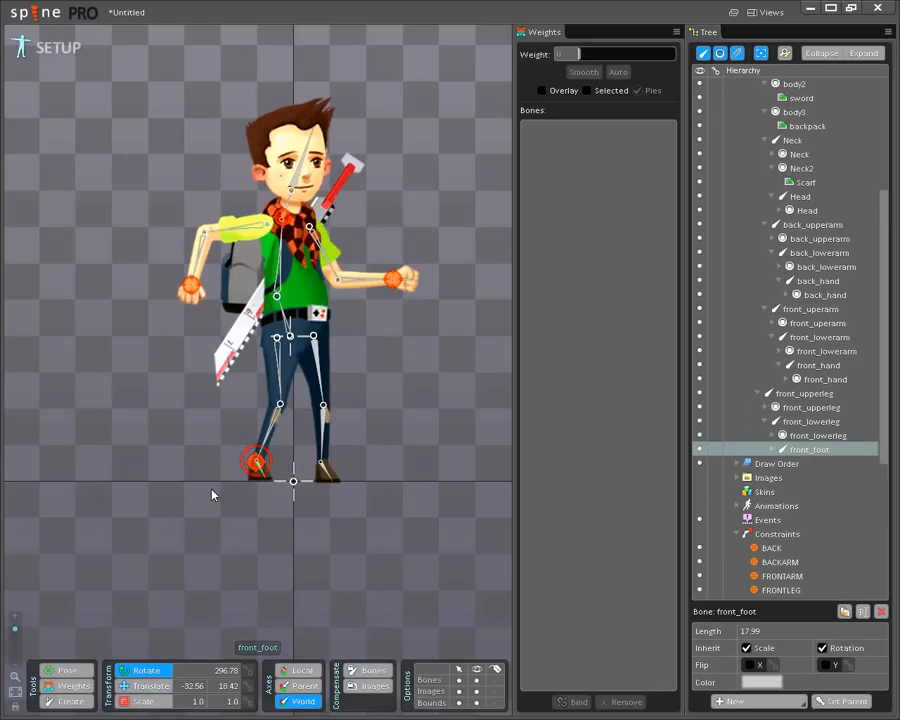
Fine-tune the front_foot rotation to about 298.4 degrees and move the FRONTLEG target to about -43.0, 17.2.
left_click(255, 464)
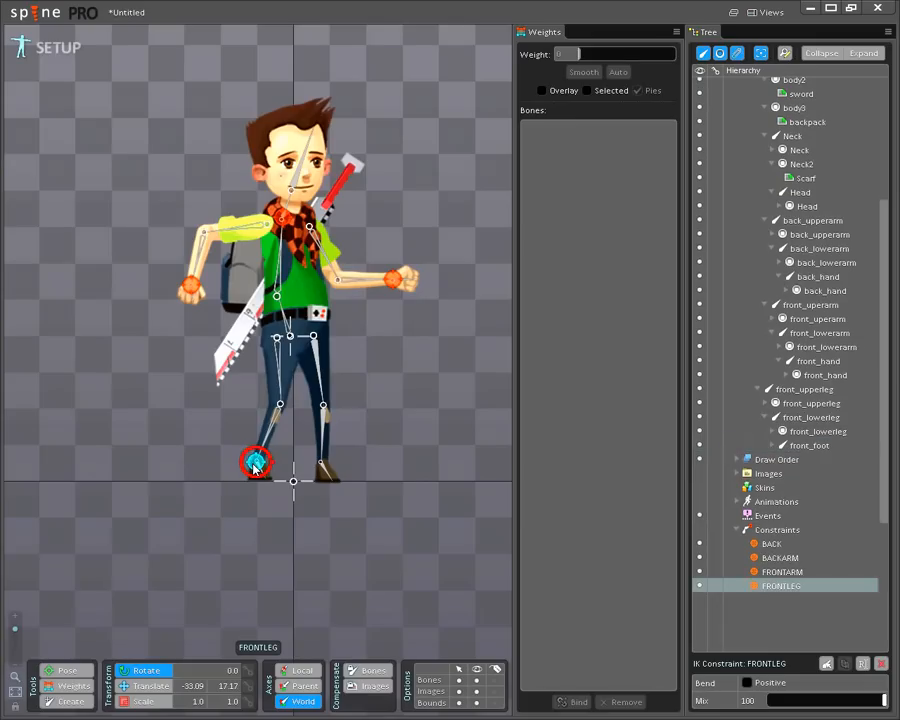
left_click_drag(255, 464, 212, 475)
left_click(259, 476)
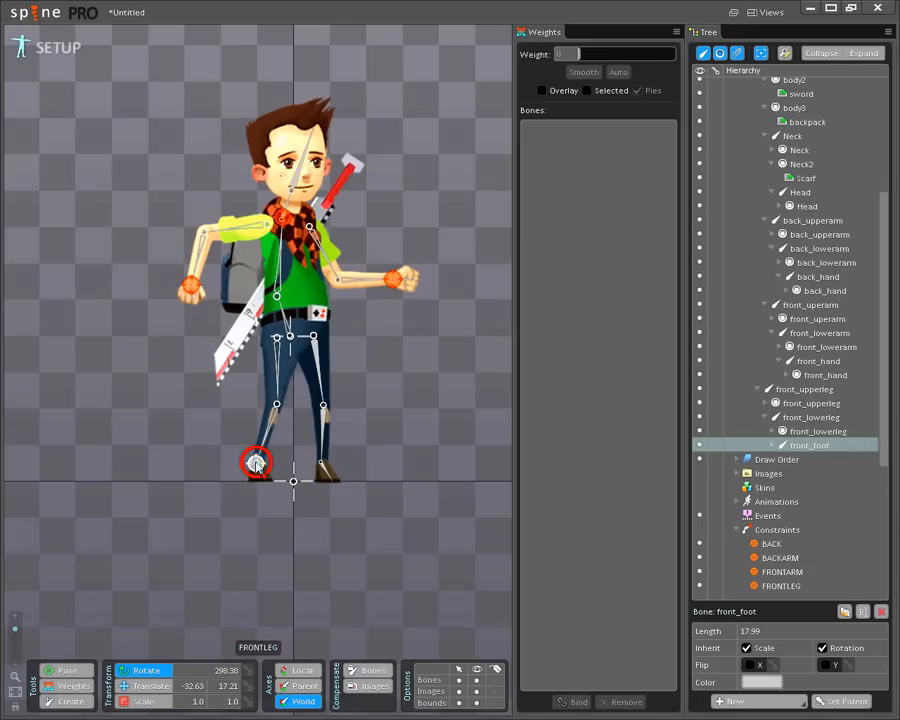
key("v")
left_click_drag(256, 463, 246, 465)
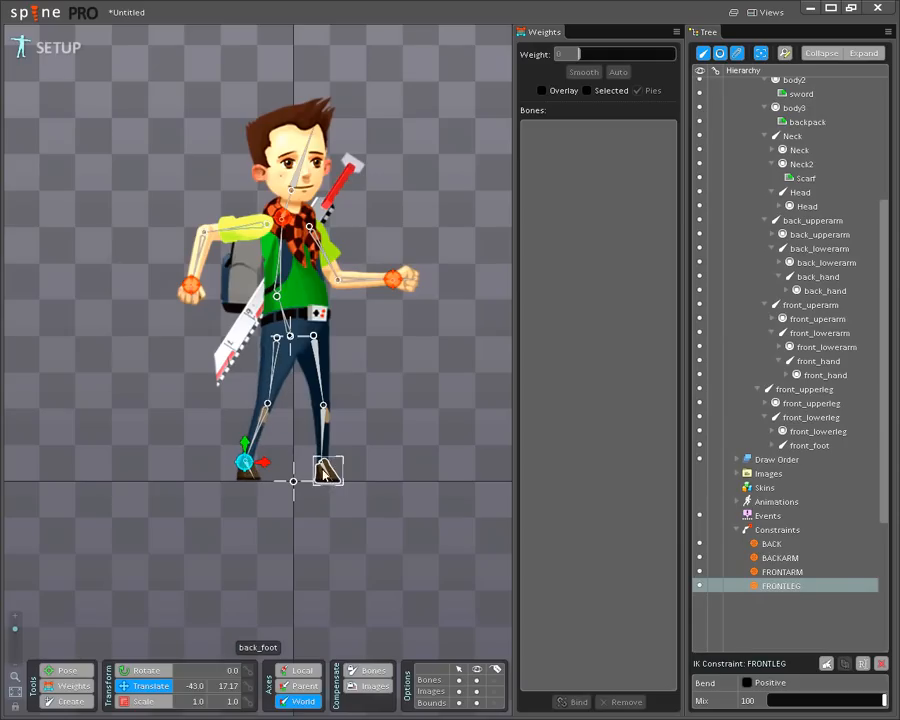
Test the leg behaviour by bending the torso forward with the BACK target to about 17.7, 222.7, and undo the movements.
left_click(283, 217)
mouse_move(283, 219)
left_mouse_down()
mouse_move(286, 193)
mouse_move(298, 225)
left_mouse_up()
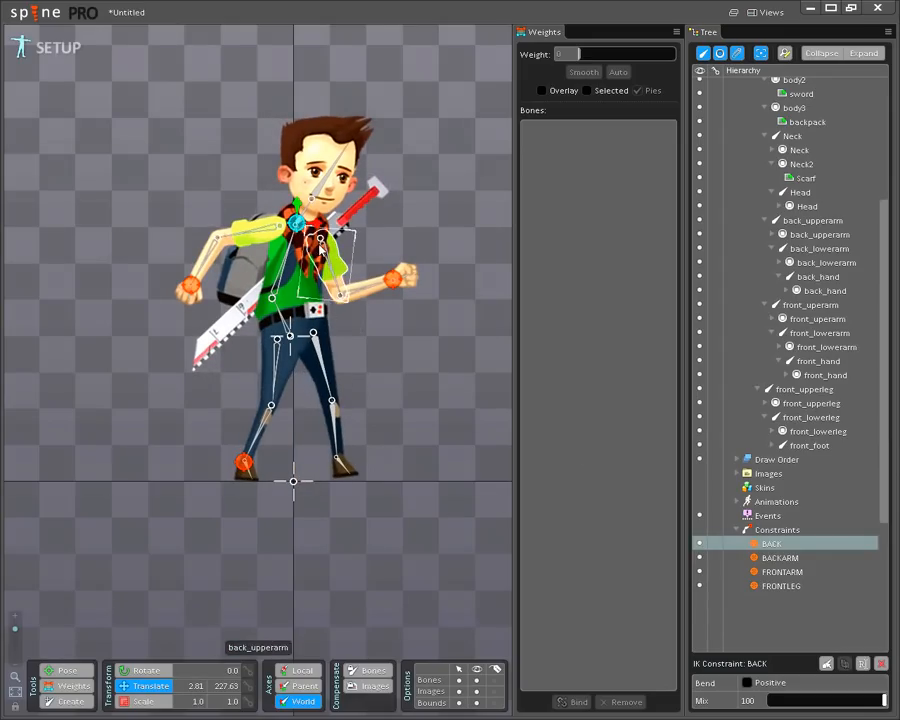
mouse_move(305, 229)
left_mouse_down()
mouse_move(301, 257)
mouse_move(319, 217)
mouse_move(309, 216)
mouse_move(314, 233)
left_mouse_up()
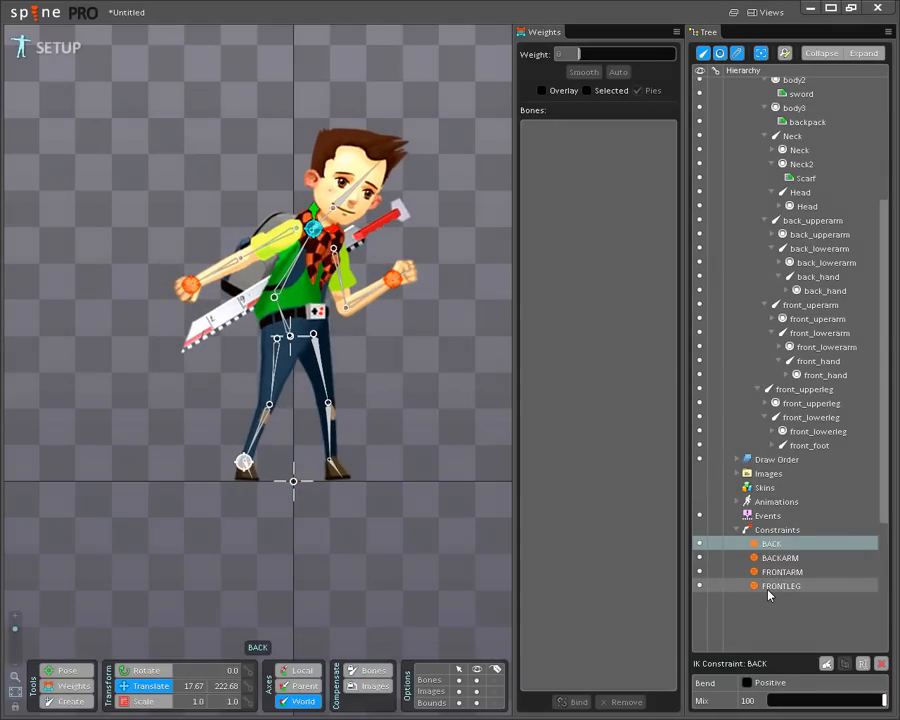
key("ctrl+z")
key("ctrl+z")
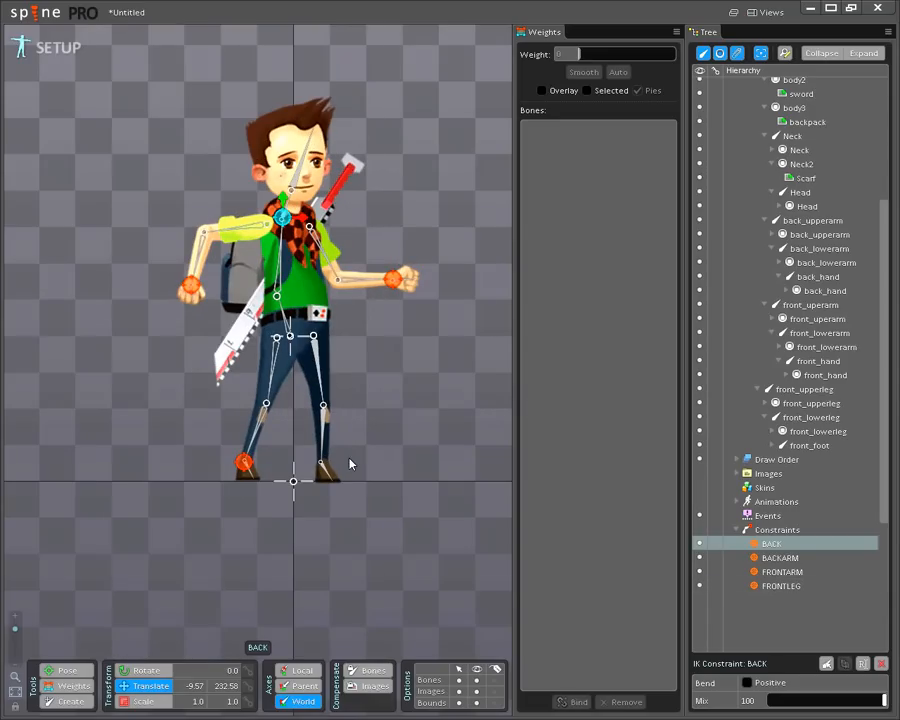
Recreate the BACKLEG IK constraint for the back_uperleg and back_lowerleg bones, with its target at the back ankle.
left_click(320, 364)
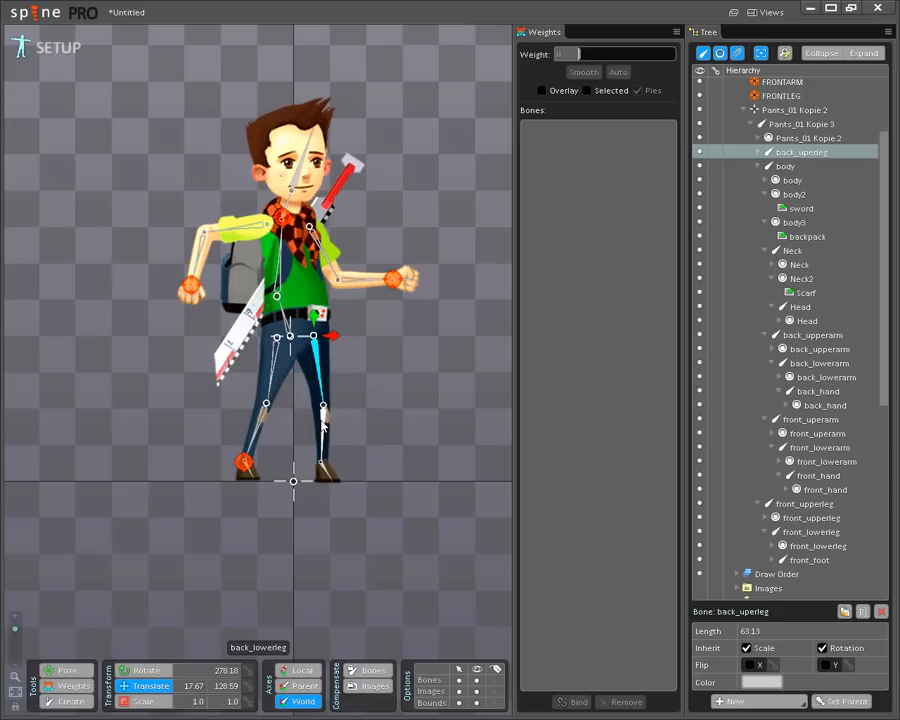
left_click(320, 425, "ctrl")
scroll(810, 545, "down", 2)
scroll(810, 545, "down", 8)
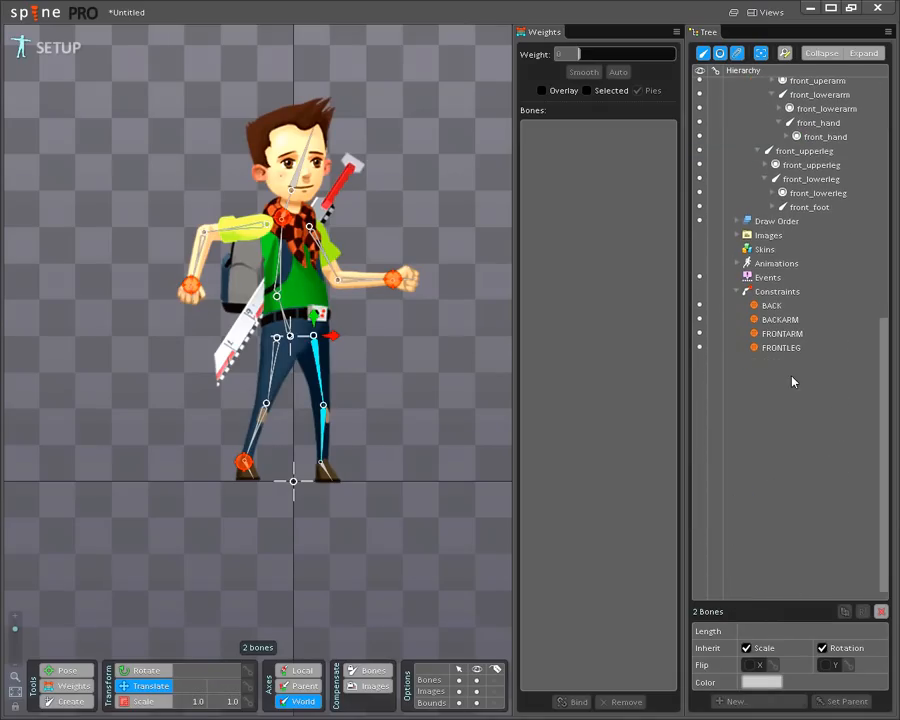
left_click(776, 291)
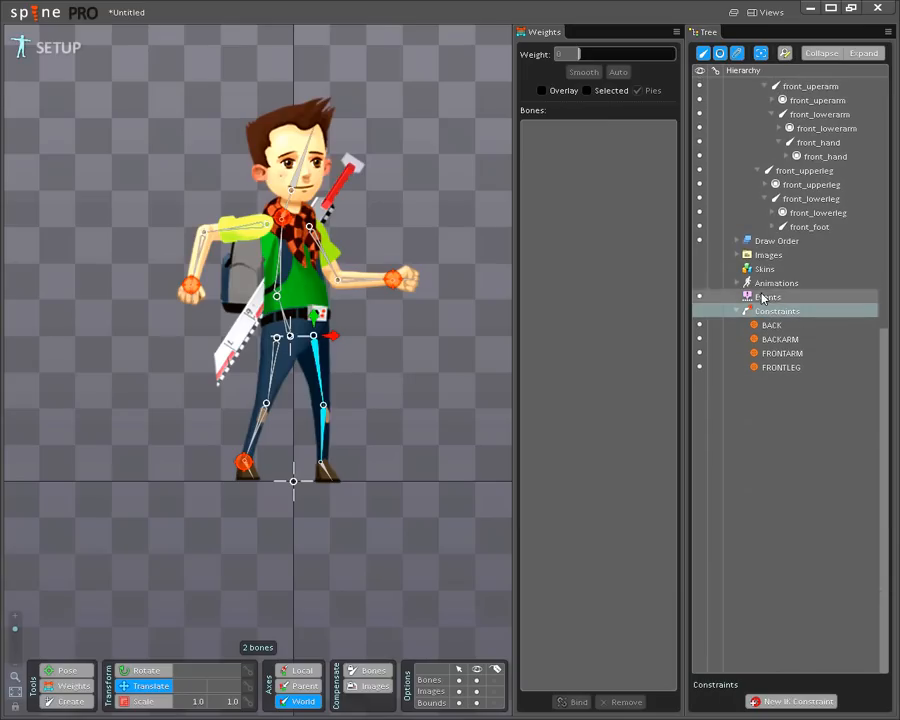
left_click(810, 700)
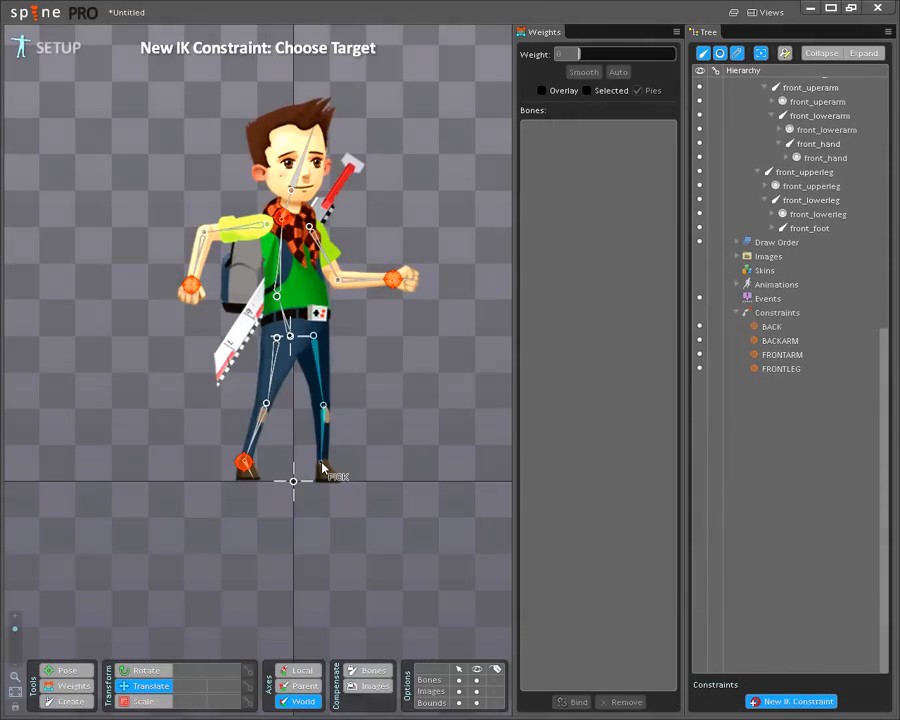
left_click(322, 466)
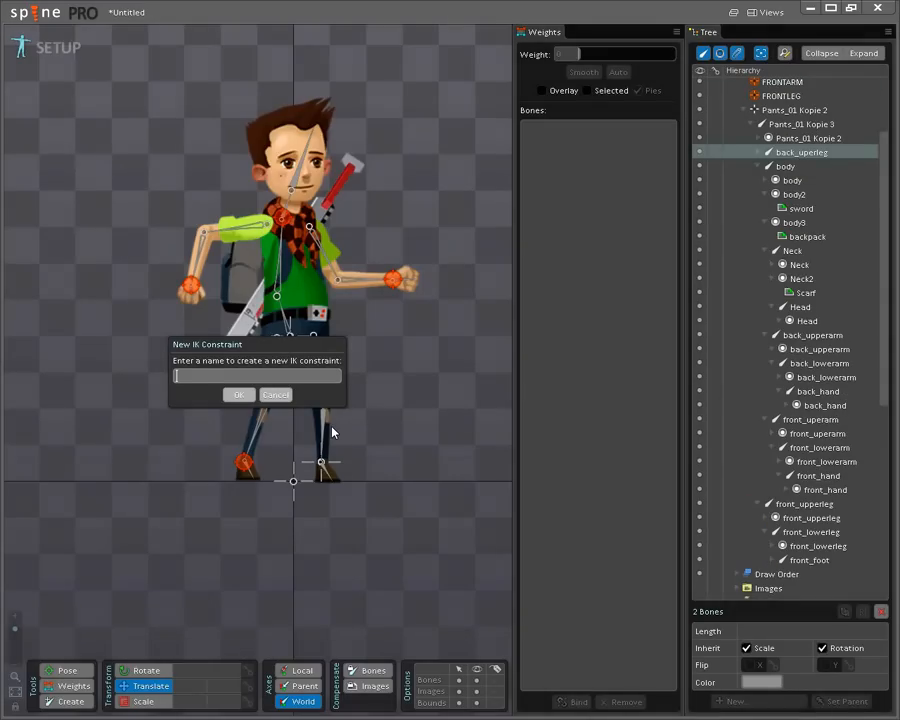
type("BACKLEG")
key("Return")
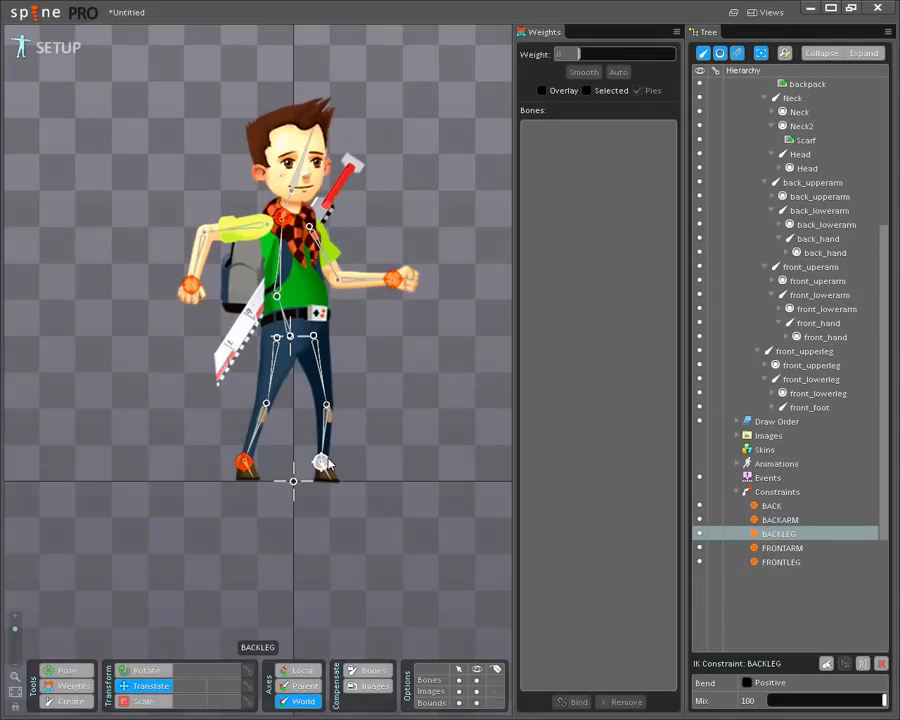
Widen the stance with the BACKLEG target at about 30.1, 17.8 and a slight FRONTLEG adjustment, and test it by moving the BACK target forward.
left_click_drag(324, 465, 328, 466)
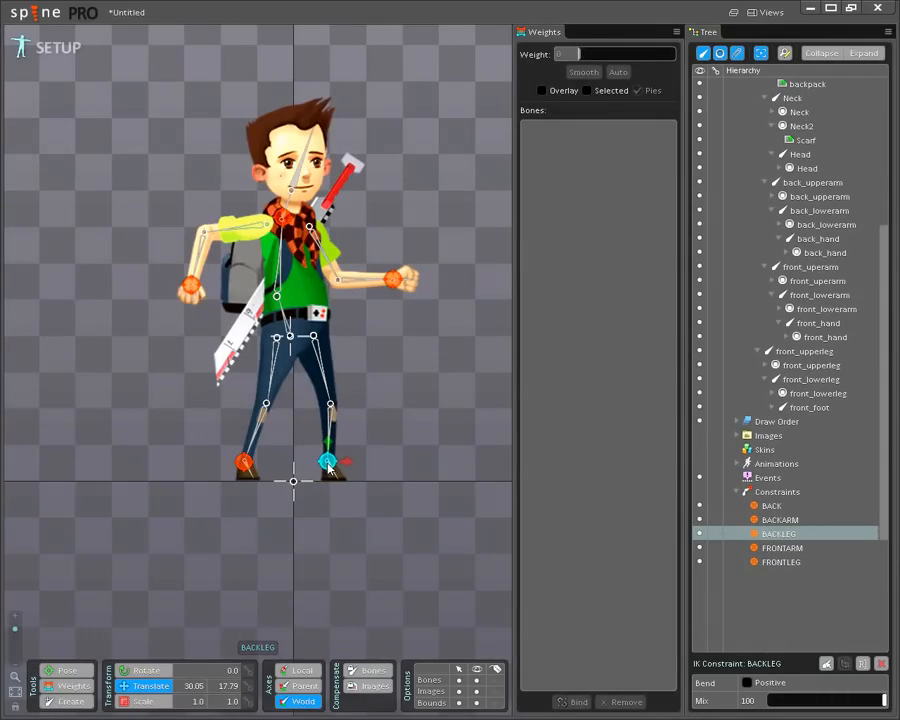
left_click(244, 463)
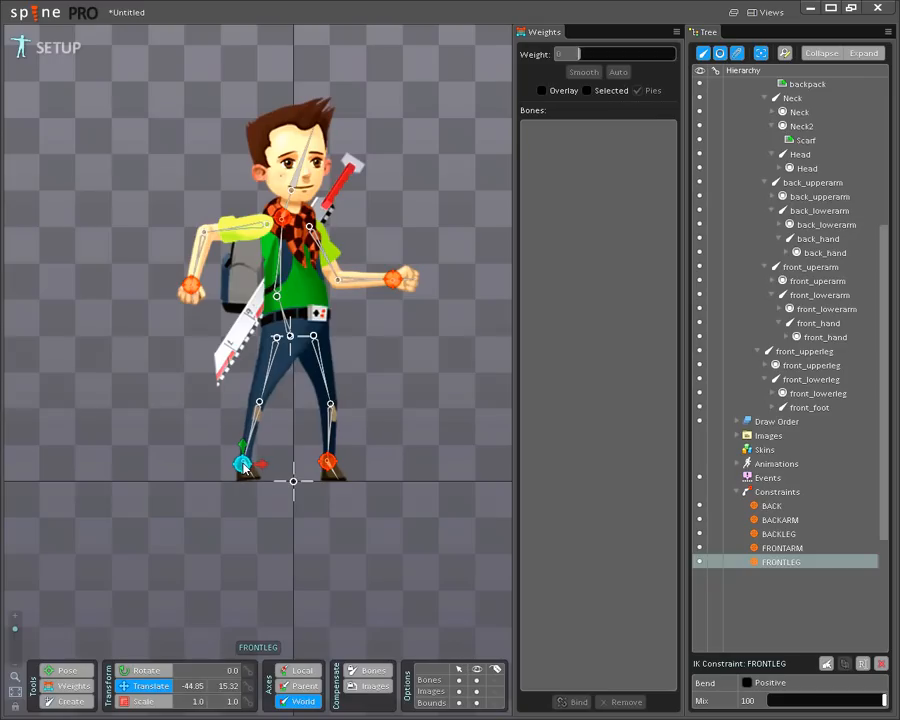
mouse_move(283, 217)
left_mouse_down()
mouse_move(288, 246)
mouse_move(276, 244)
mouse_move(251, 206)
mouse_move(286, 194)
mouse_move(255, 205)
mouse_move(273, 226)
mouse_move(258, 212)
mouse_move(297, 228)
left_mouse_up()
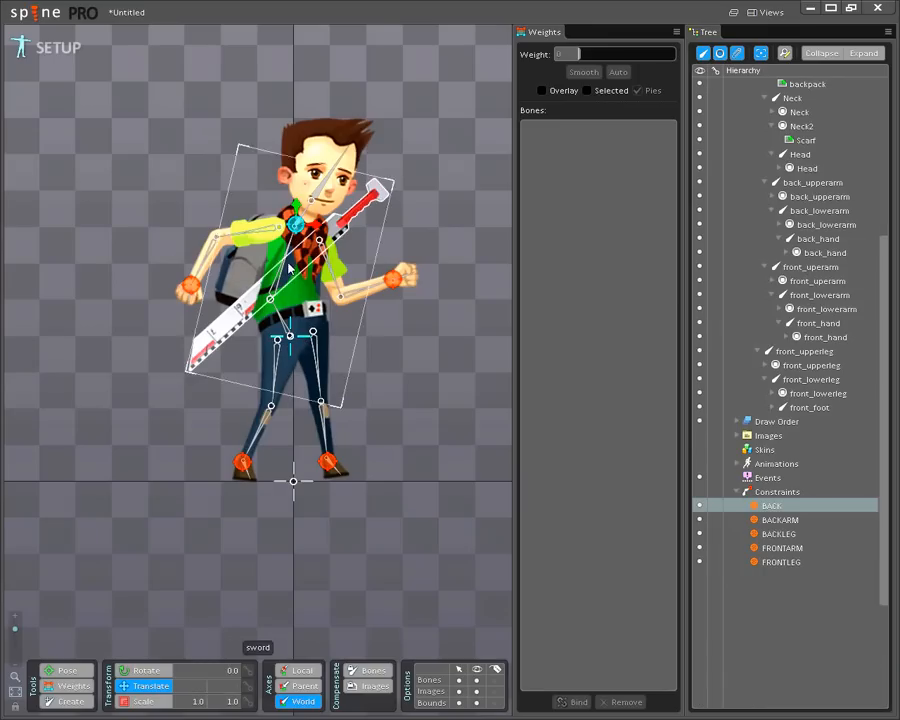
left_click(190, 286, "ctrl")
left_click(390, 284, "ctrl")
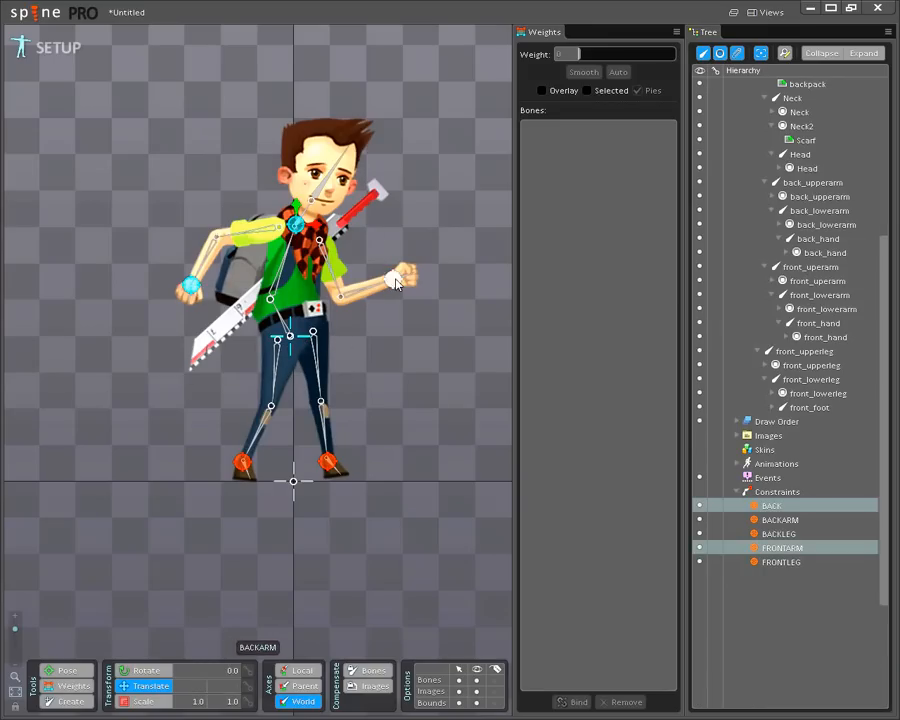
left_click_drag(298, 209, 303, 221)
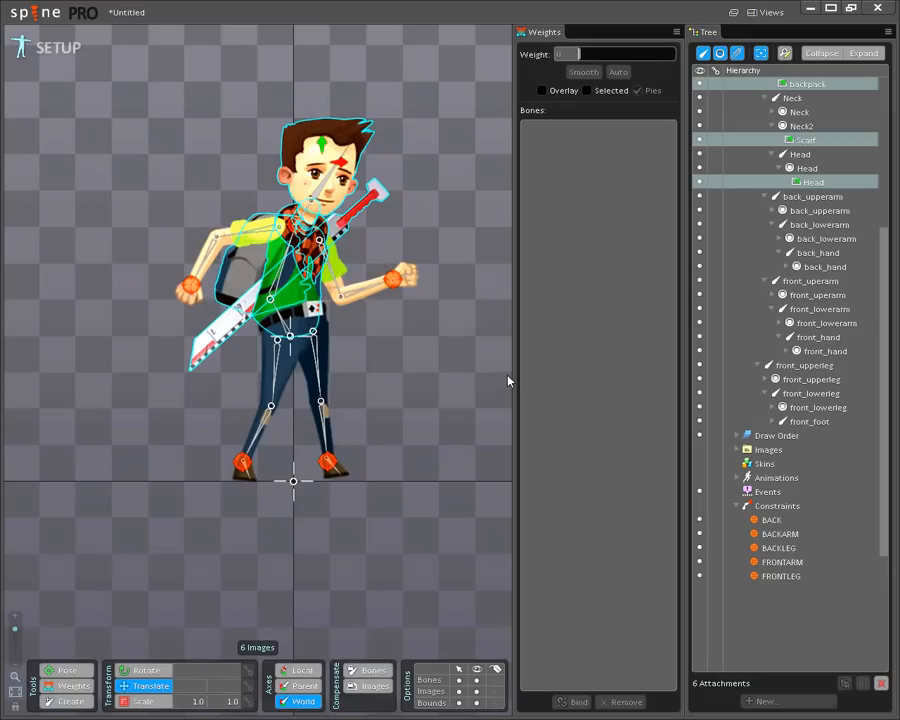
Try to move the FRONTARM, BACKARM and BACK targets together with the hip bone, and undo the torso's last forward movement.
left_click(190, 286)
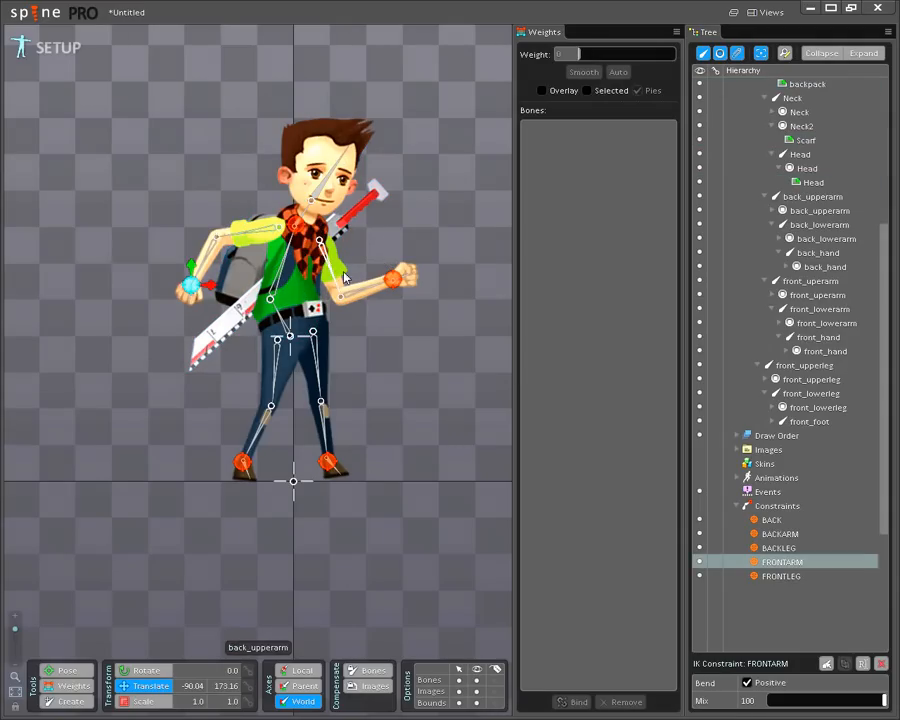
left_click(394, 278, "ctrl")
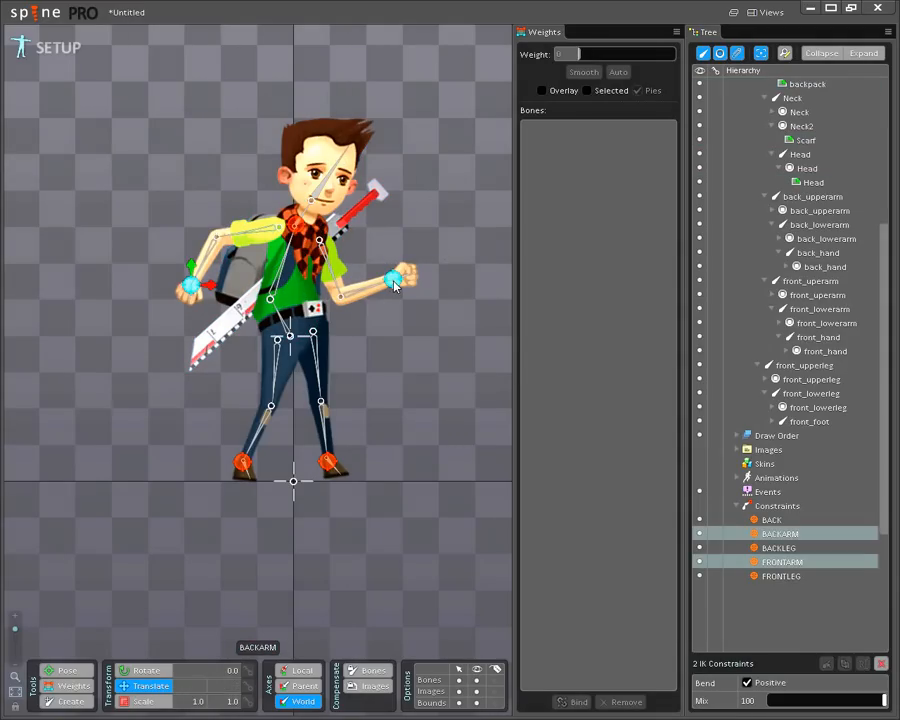
left_click(296, 223, "ctrl")
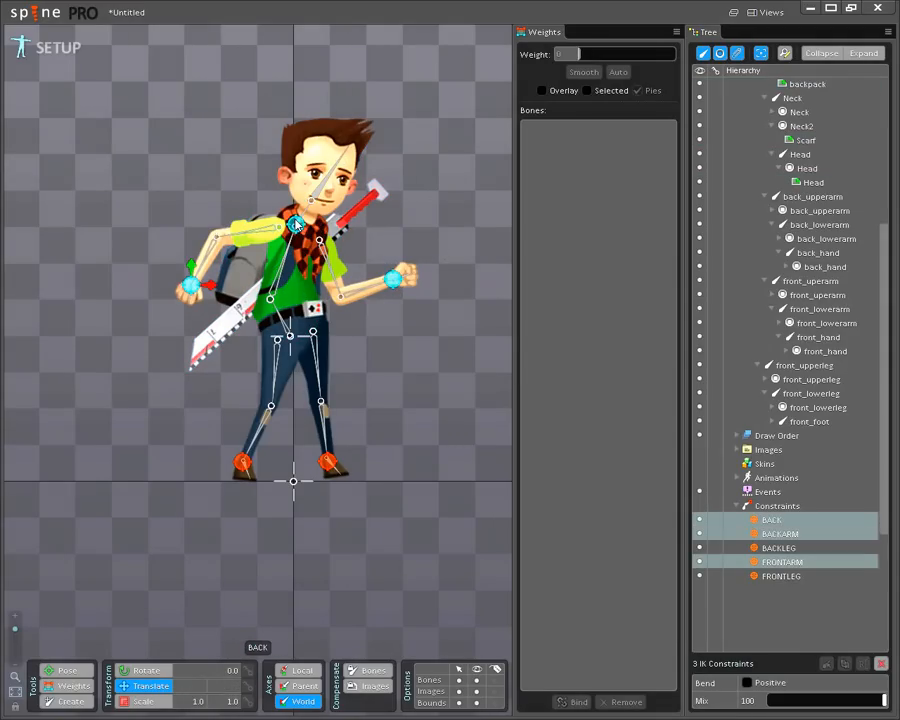
left_click(290, 337, "ctrl")
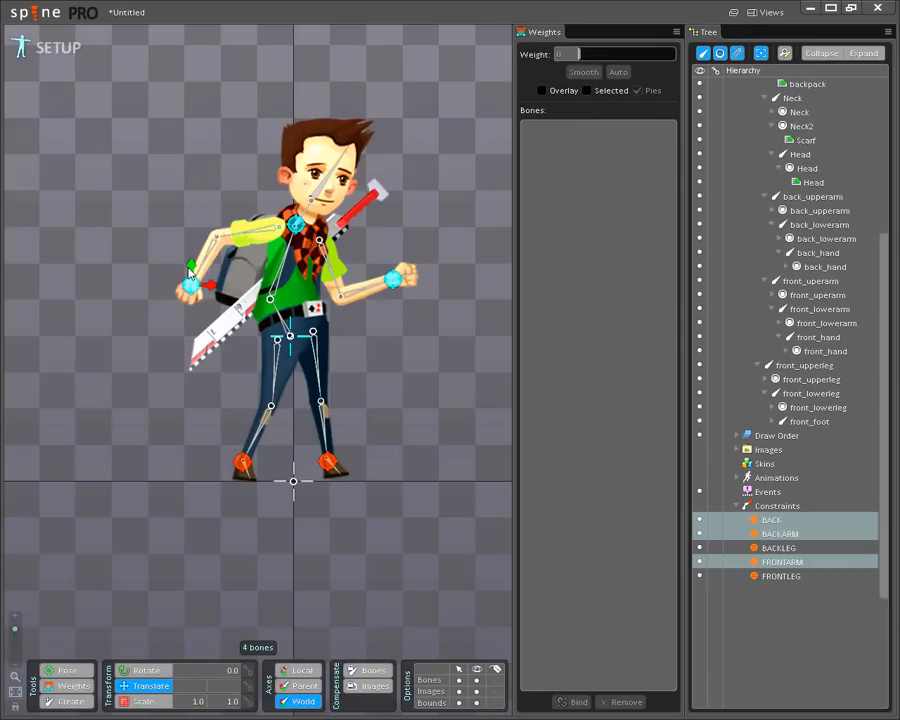
left_click(196, 277)
left_click_drag(196, 277, 236, 294)
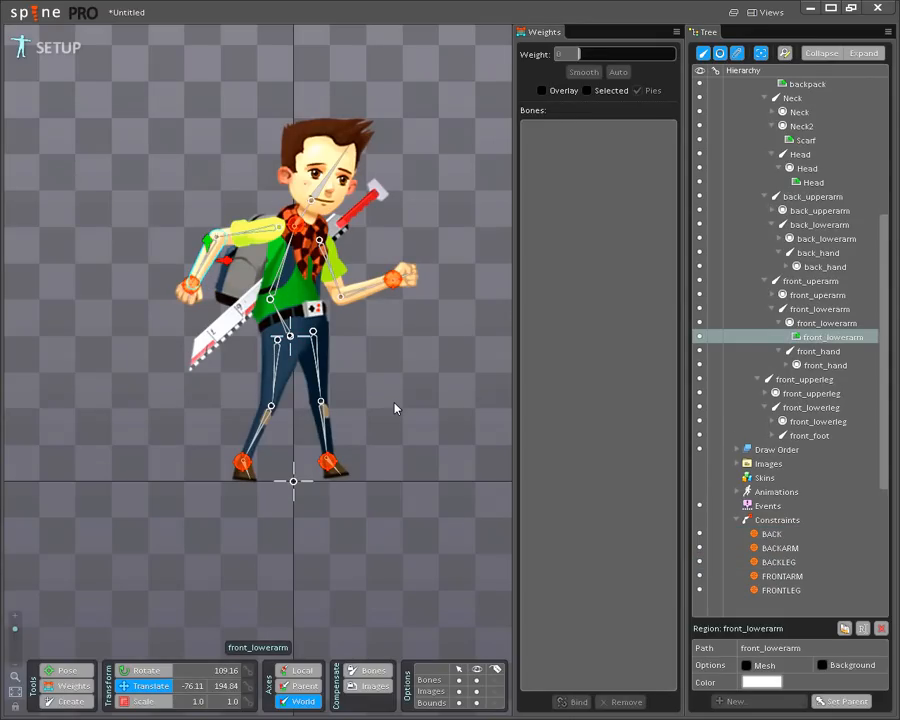
key("ctrl+z")
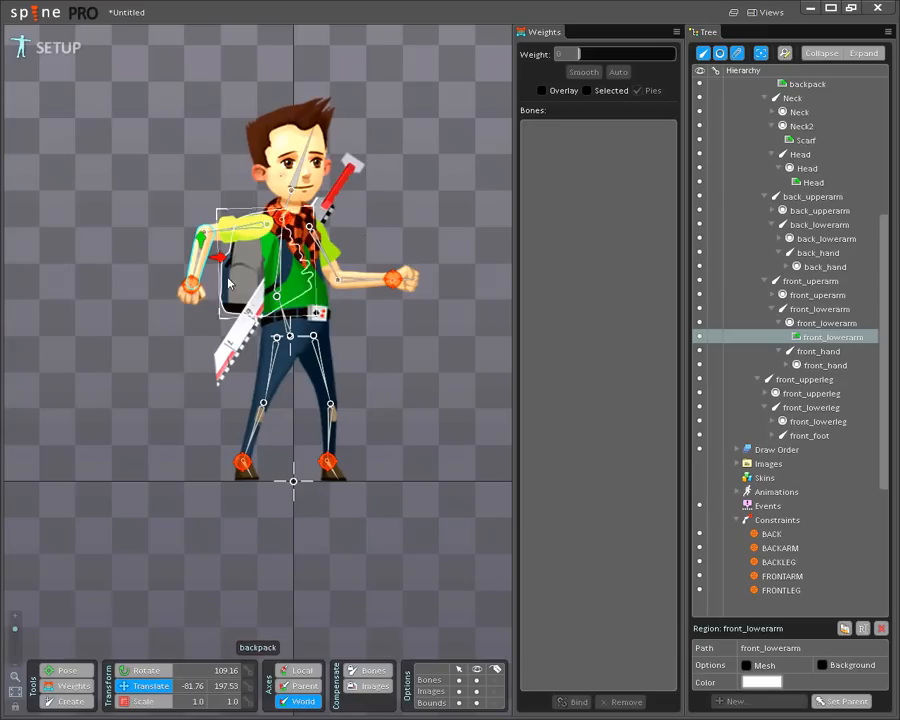
left_click(398, 281)
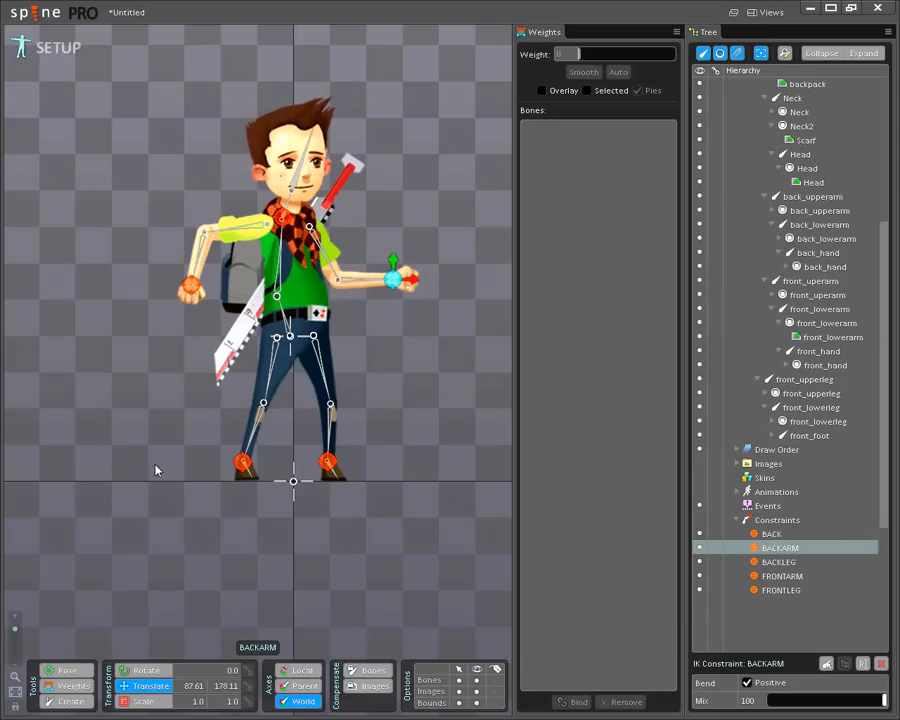
left_click(193, 287, "ctrl")
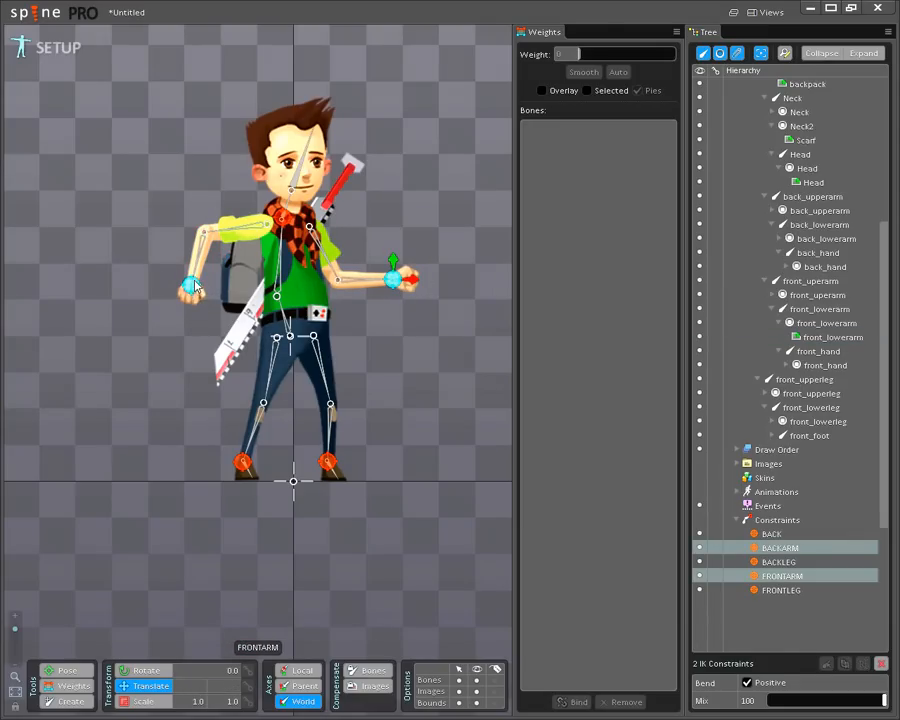
left_click(283, 218, "ctrl")
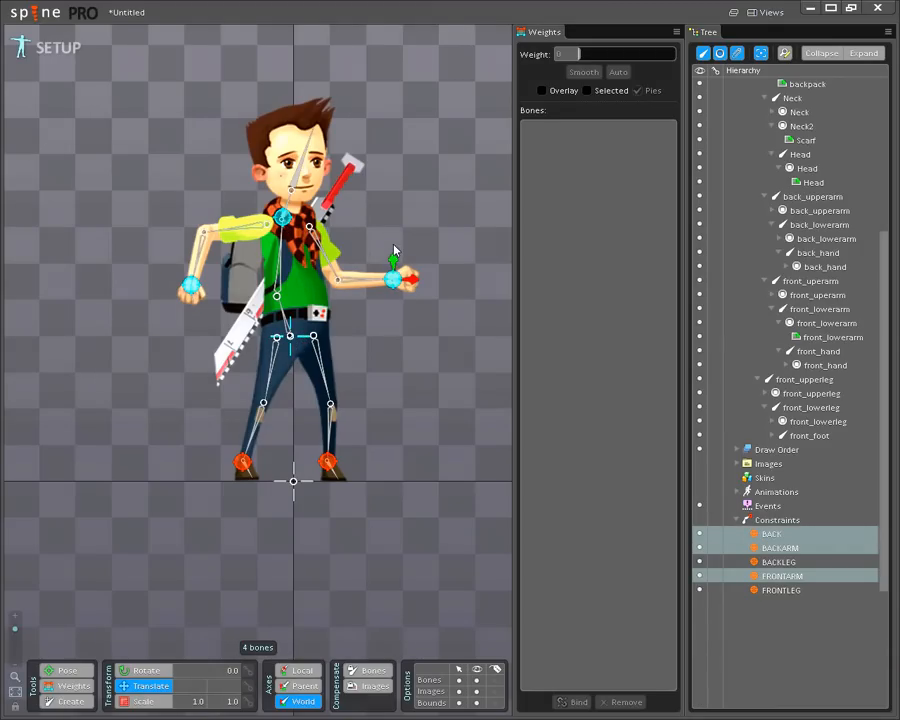
left_click_drag(392, 257, 345, 470)
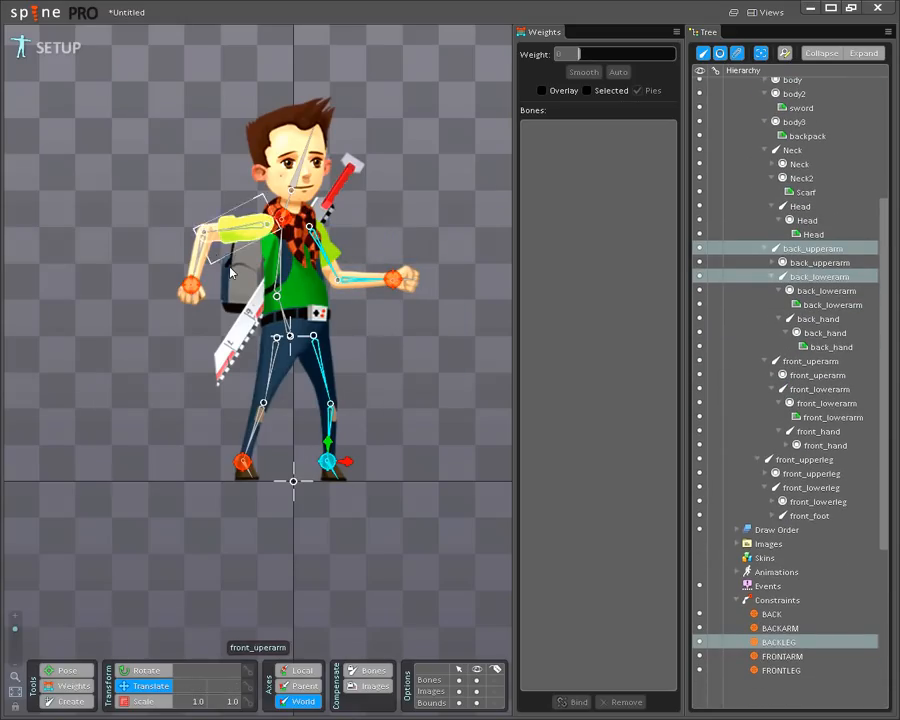
double_click(412, 329)
left_click(392, 284)
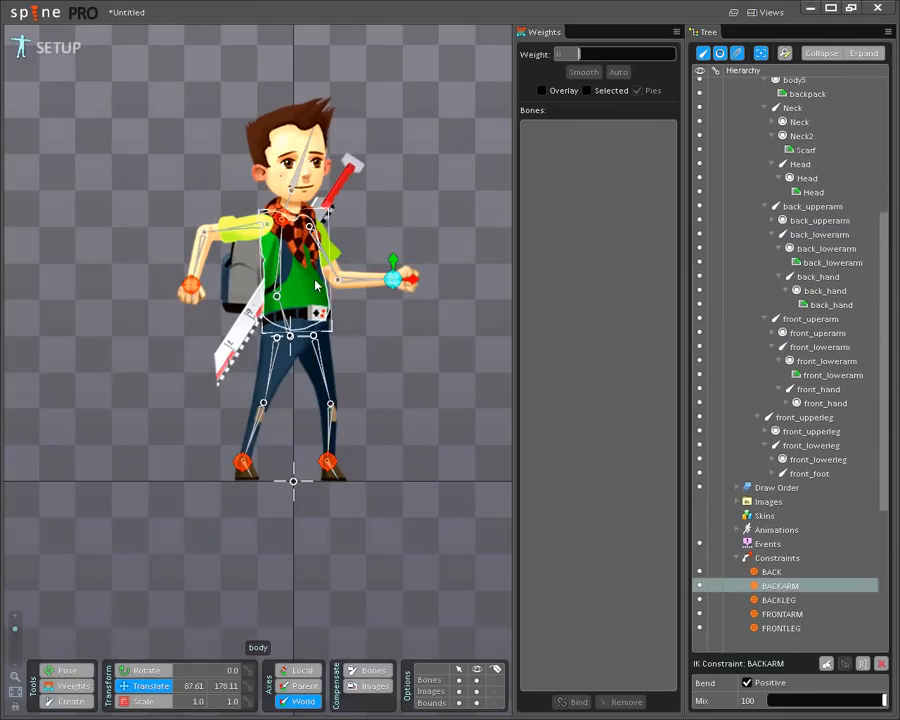
left_click(191, 286, "ctrl")
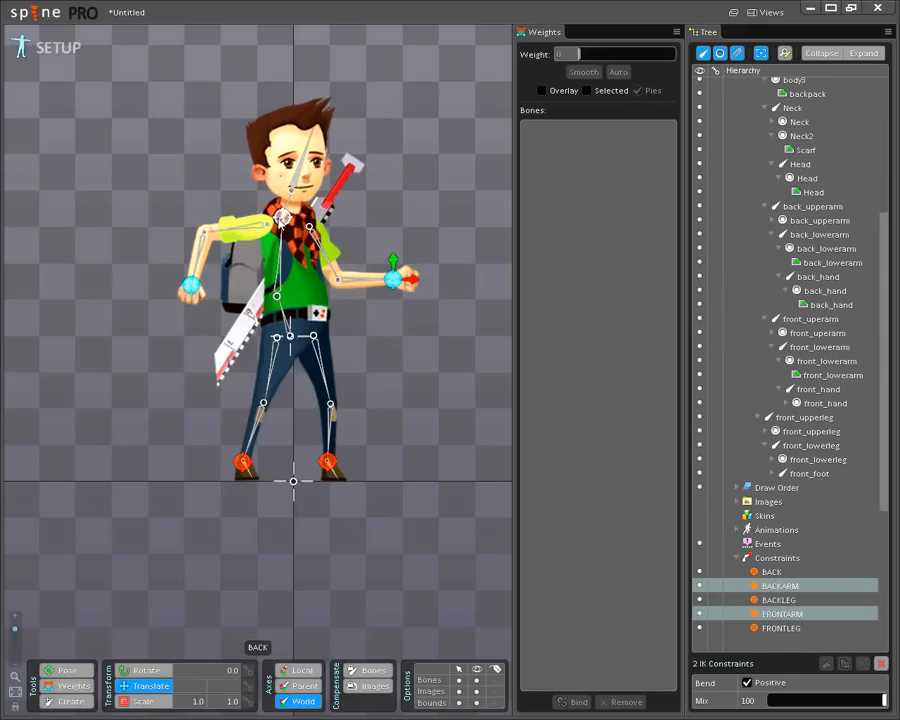
left_click(282, 216, "ctrl")
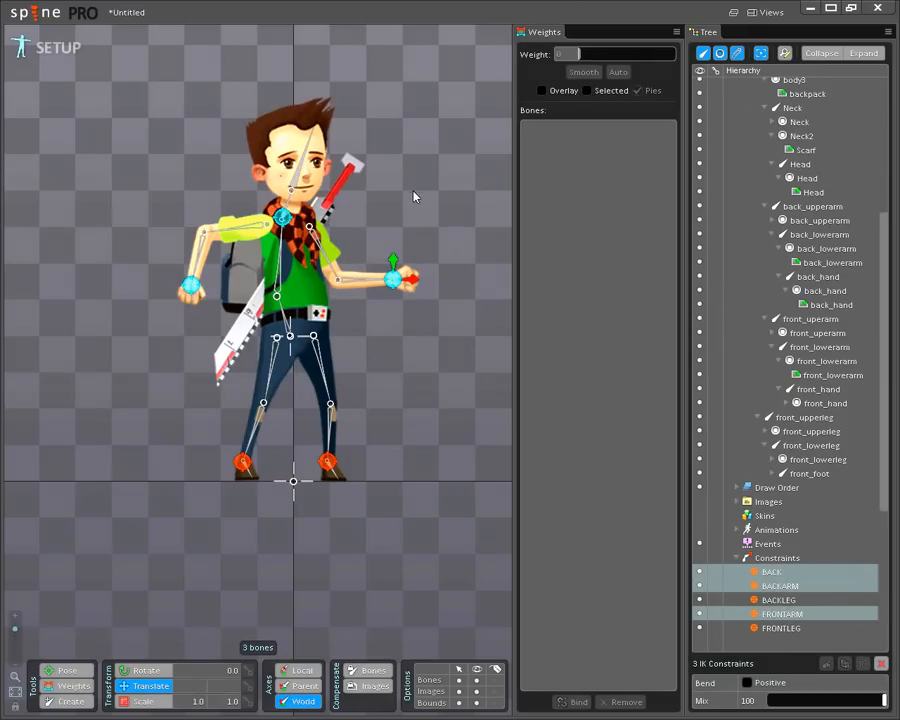
left_click_drag(414, 213, 439, 215)
left_click_drag(393, 285, 394, 298)
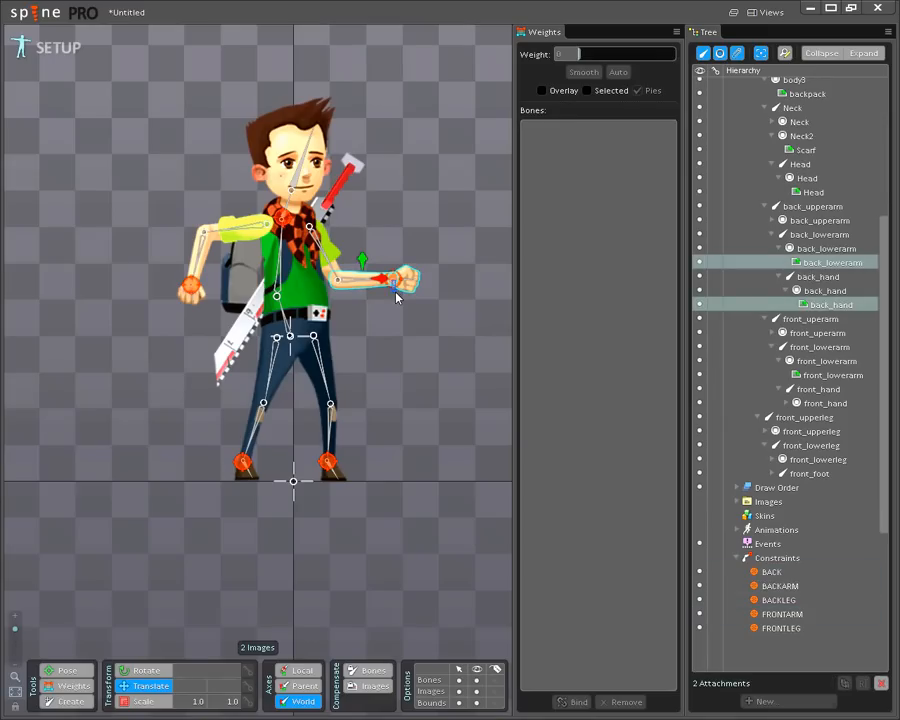
double_click(429, 235)
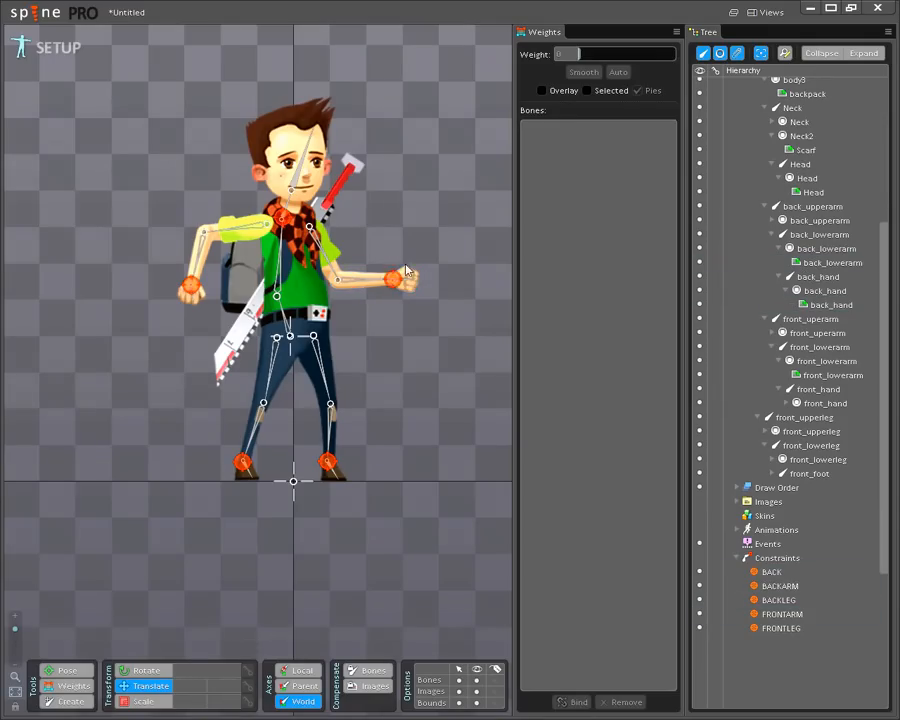
left_click(395, 282)
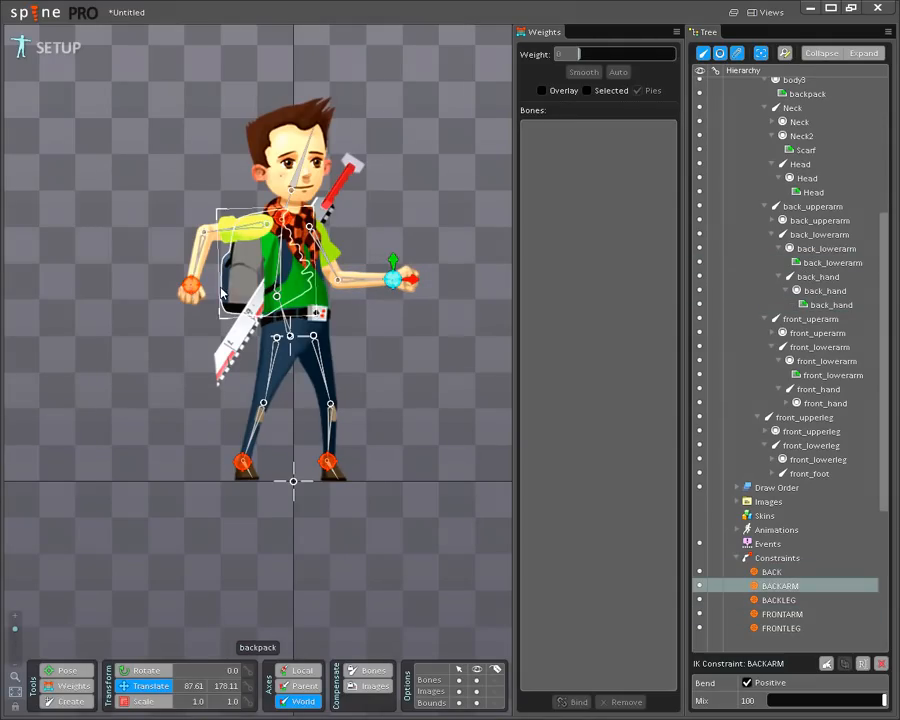
left_click(193, 289, "ctrl")
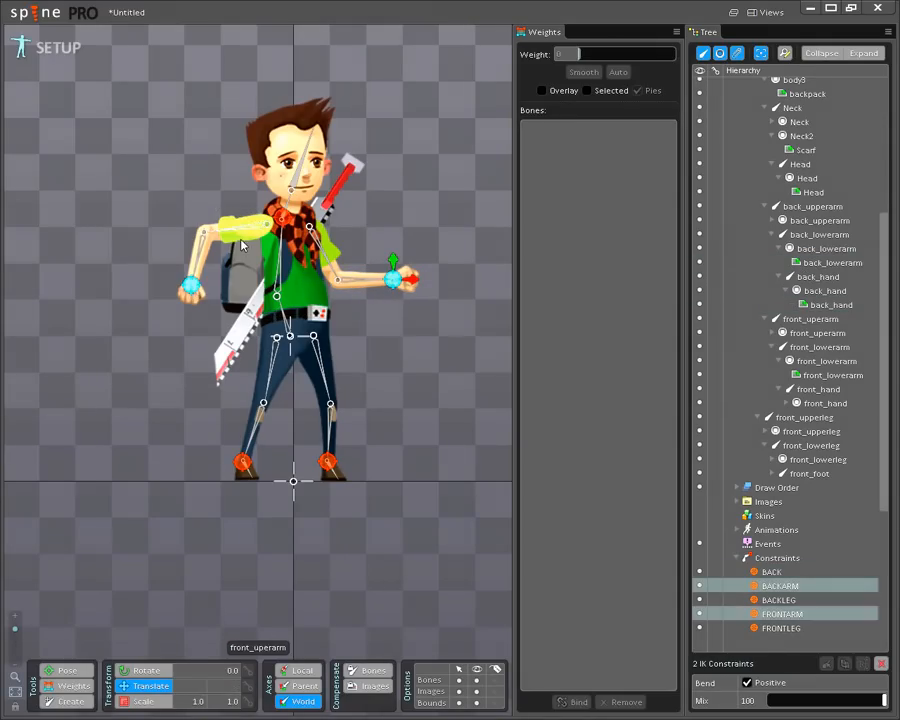
left_click(284, 219, "ctrl")
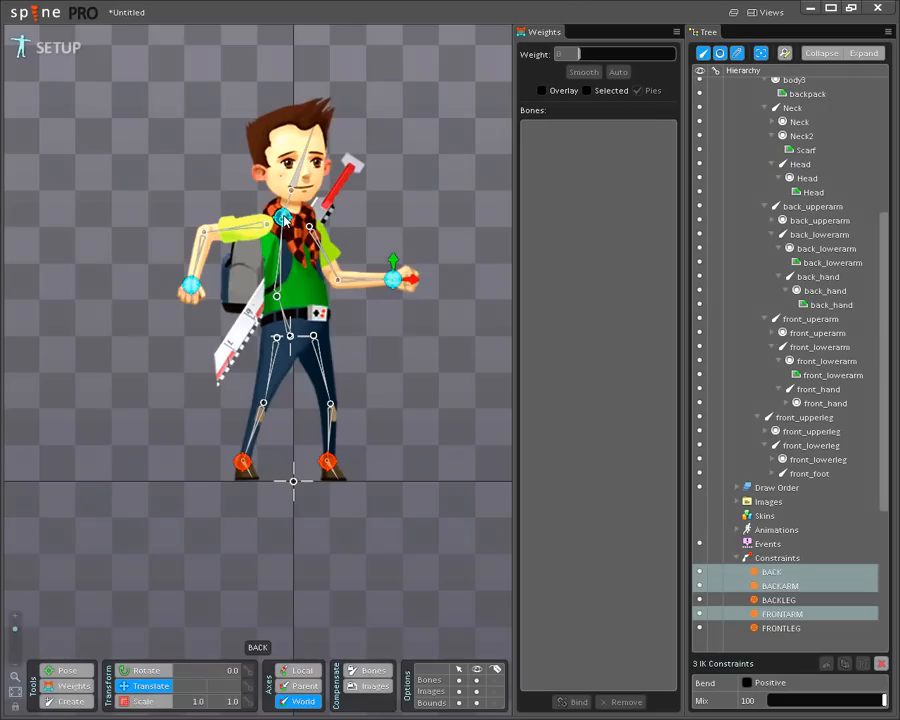
left_click(290, 345)
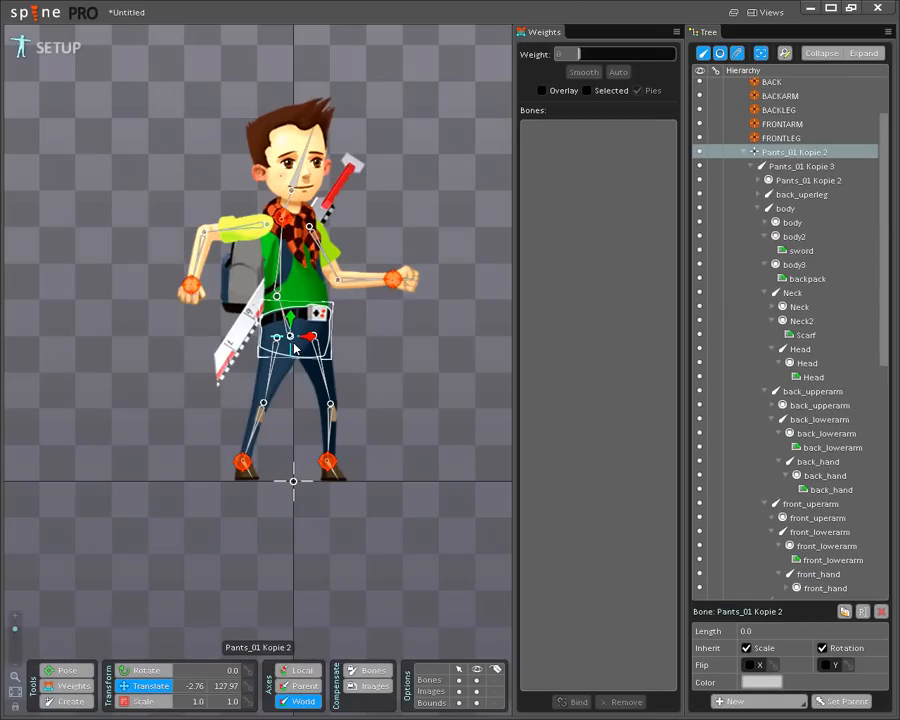
left_click(394, 281, "ctrl")
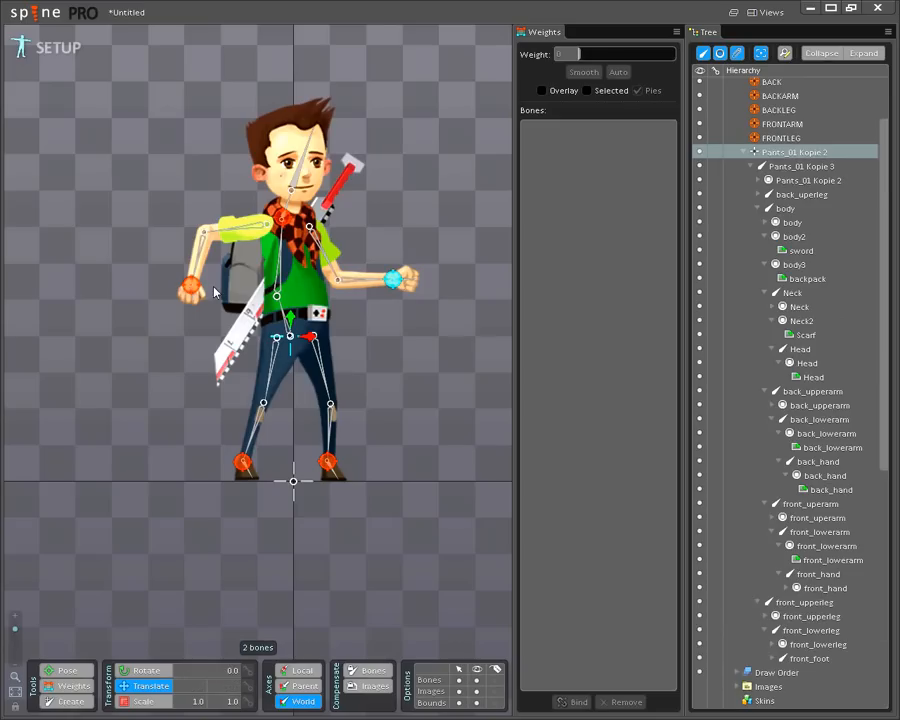
left_click(188, 291, "ctrl")
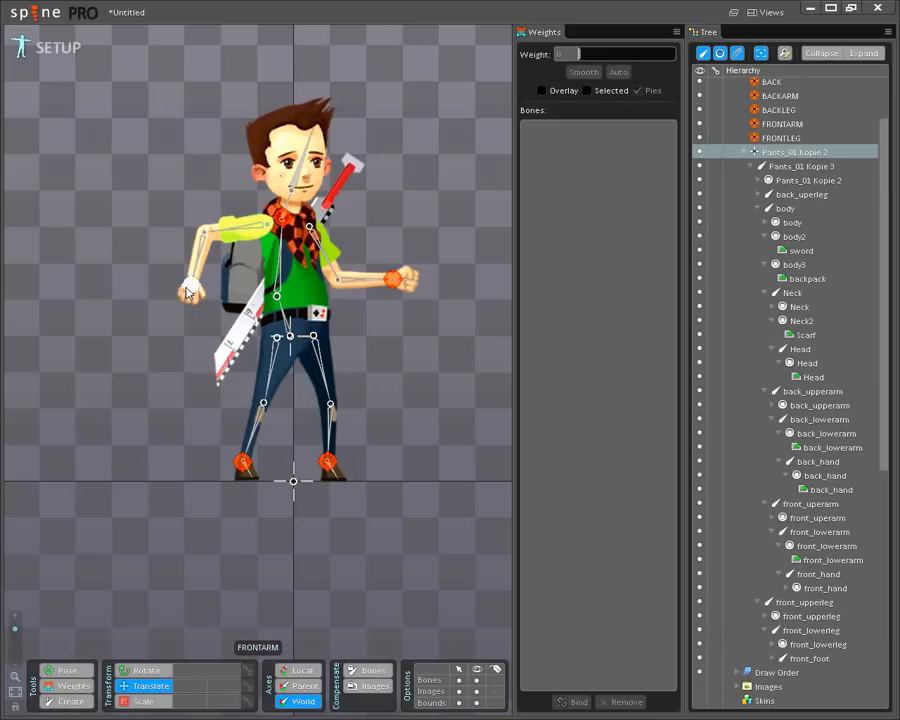
Select the BACKARM, FRONTARM and BACK targets together with the Pants_01 Kopie 2 hip bone, and test moving the body up and down.
left_click(394, 283)
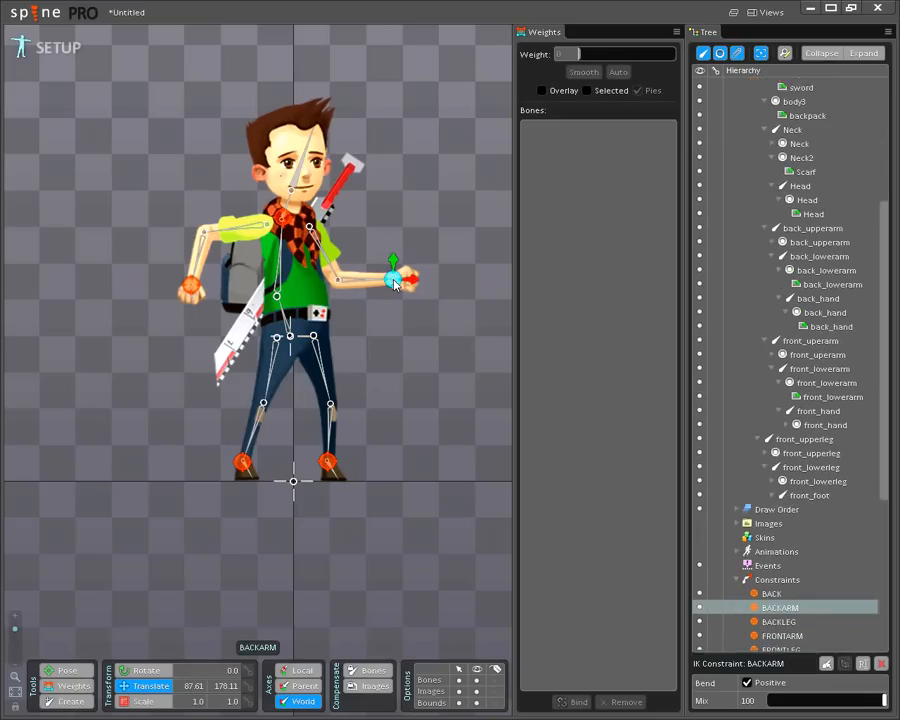
left_click(190, 286, "ctrl")
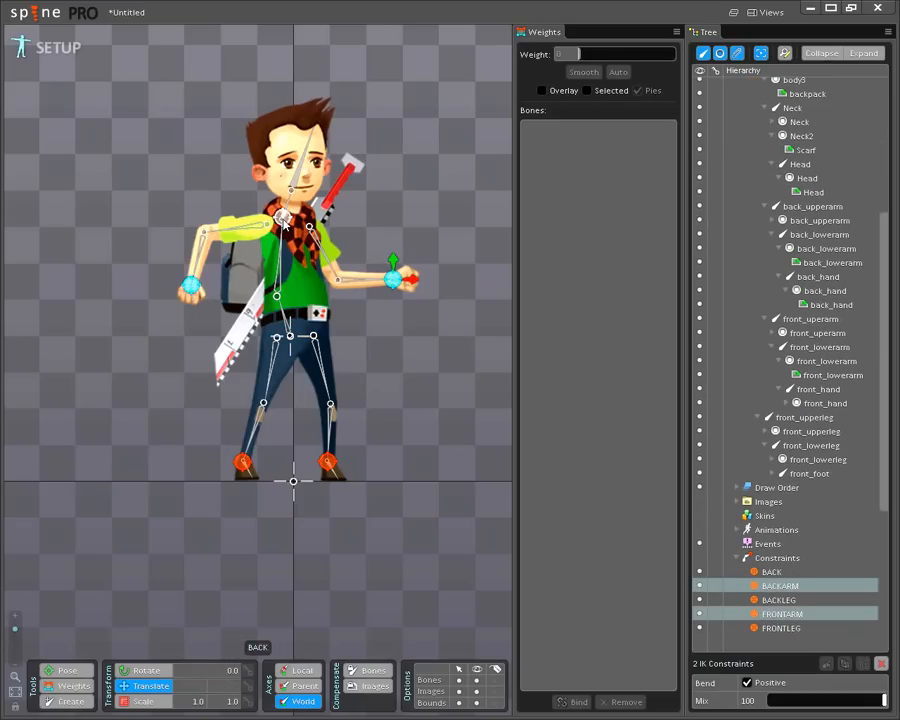
left_click(284, 215, "ctrl")
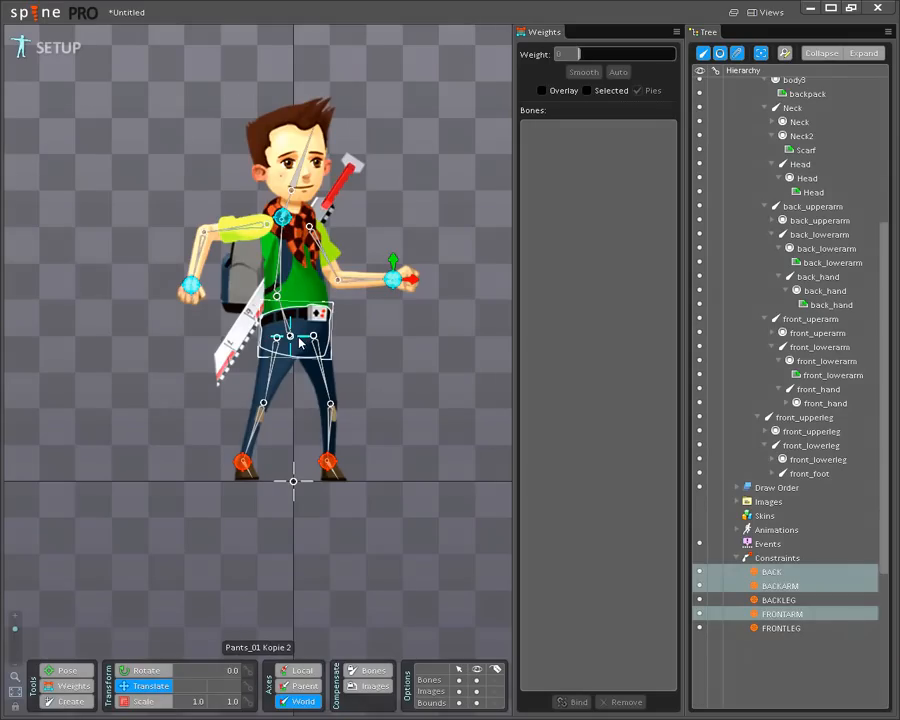
mouse_move(300, 342)
left_mouse_down()
mouse_move(300, 376)
mouse_move(300, 331)
left_mouse_up()
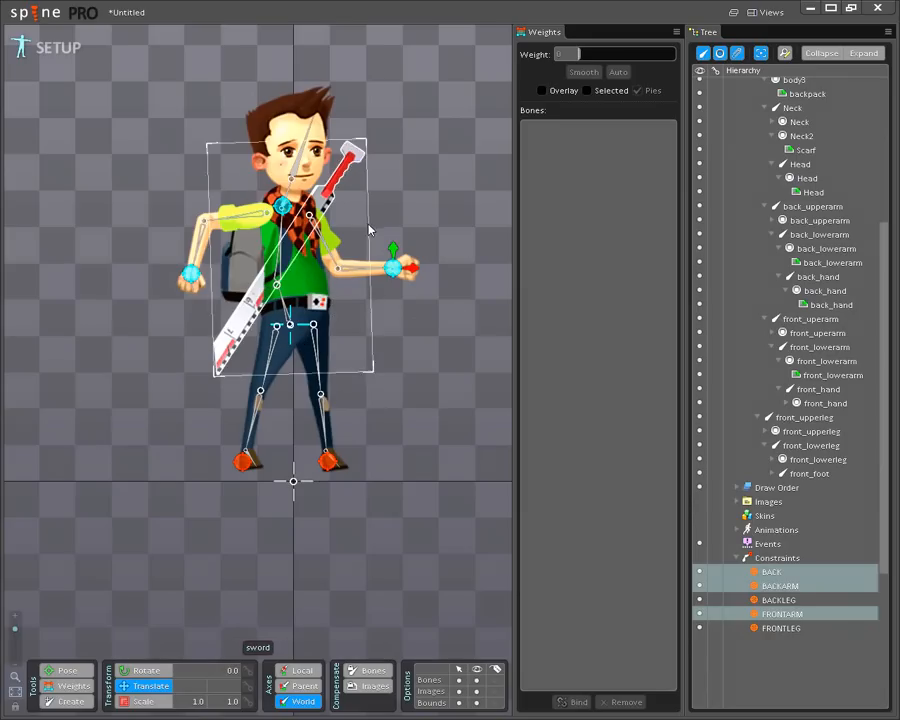
mouse_move(393, 248)
left_mouse_down()
mouse_move(400, 312)
mouse_move(390, 340)
mouse_move(350, 300)
mouse_move(362, 346)
mouse_move(356, 294)
mouse_move(363, 354)
mouse_move(372, 285)
mouse_move(370, 292)
mouse_move(368, 145)
mouse_move(363, 314)
mouse_move(380, 165)
mouse_move(393, 263)
left_mouse_up()
Save the project under the name VideoSetup and maximize the Spine window.
left_click(22, 14)
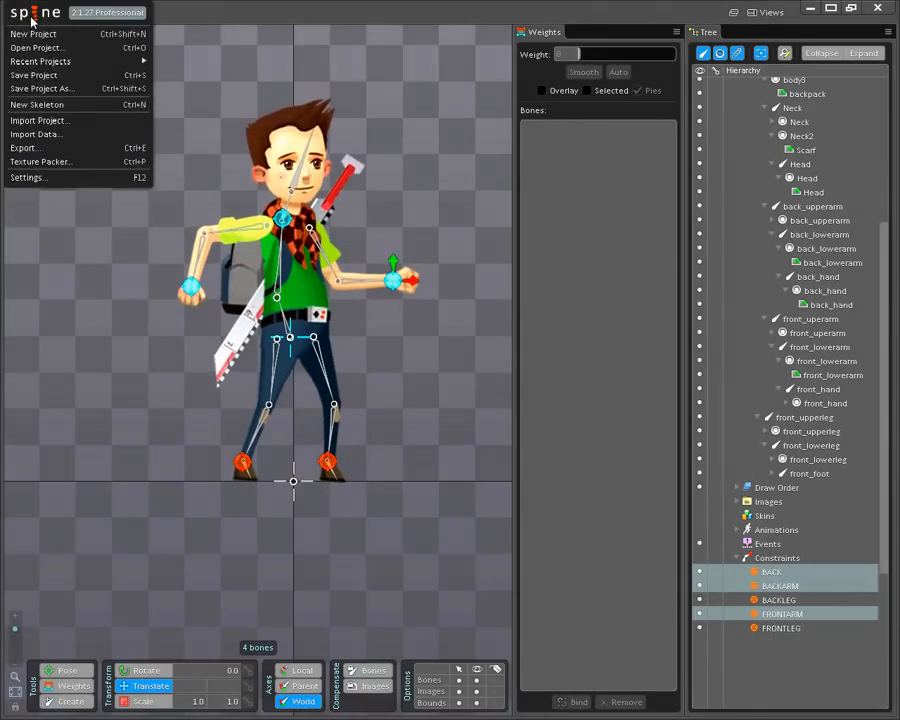
left_click(36, 88)
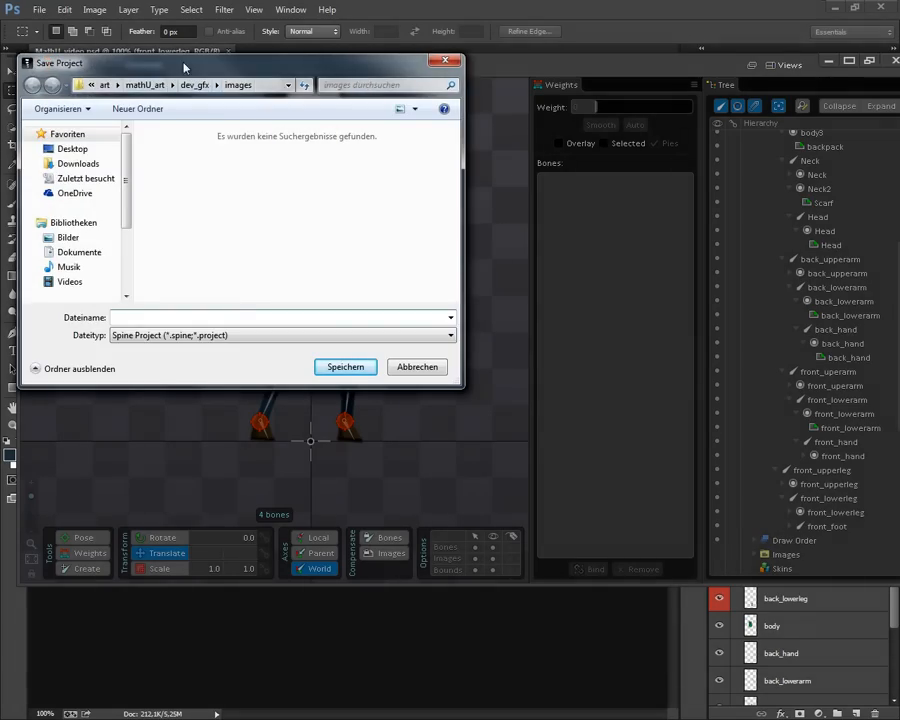
left_click(105, 86)
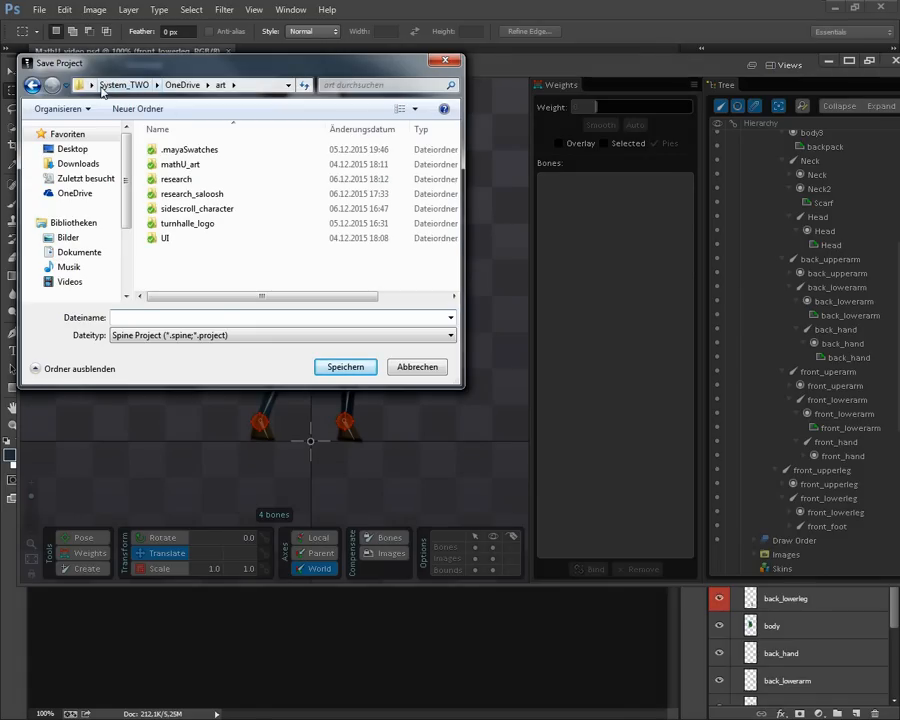
left_click_drag(219, 65, 284, 121)
left_click_drag(400, 119, 899, 250)
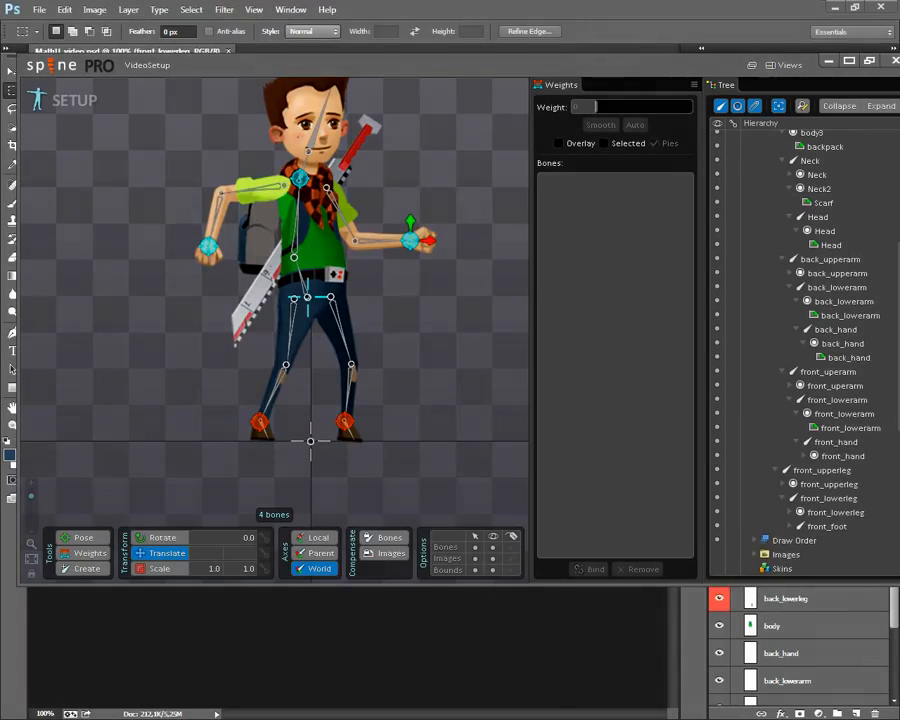
key("ctrl+s")
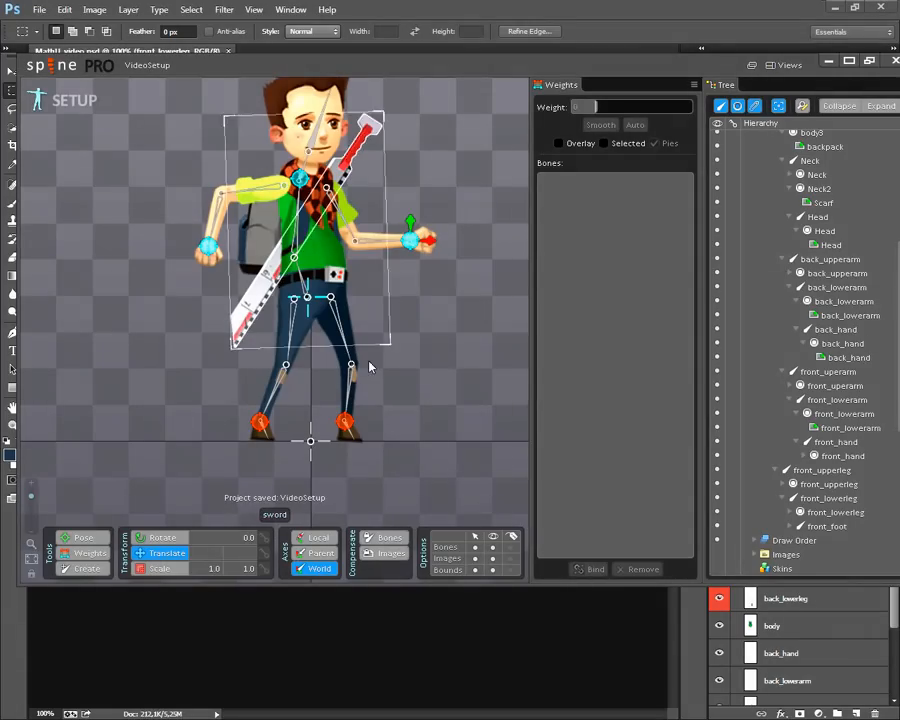
left_click(849, 62)
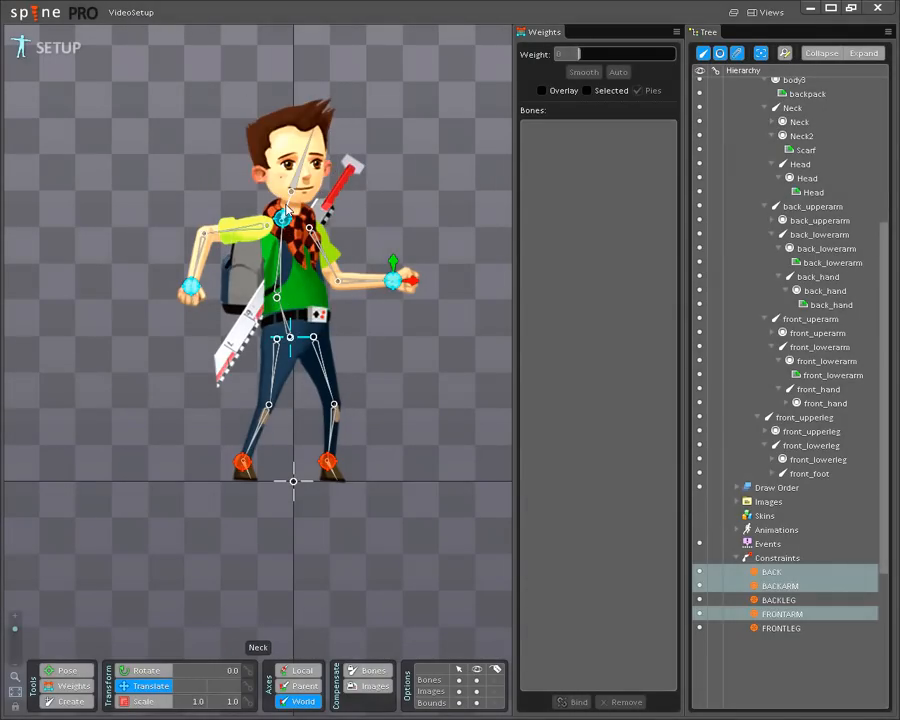
Create an IK constraint named HEAD for the Neck bone, with its target placed just above the character's hair.
left_click(287, 206)
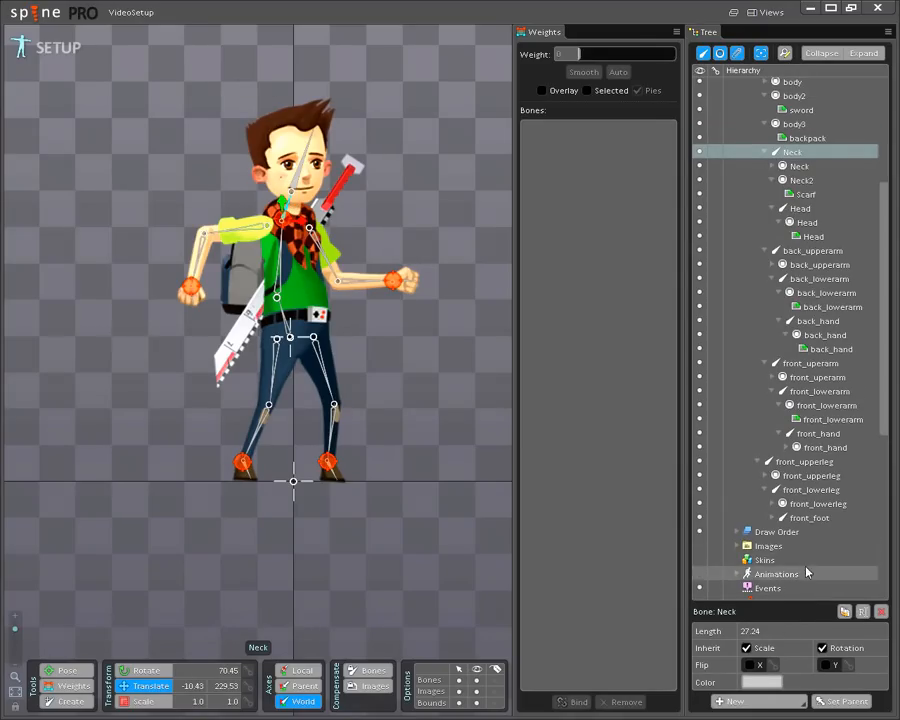
scroll(810, 570, "down", 5)
left_click(776, 367)
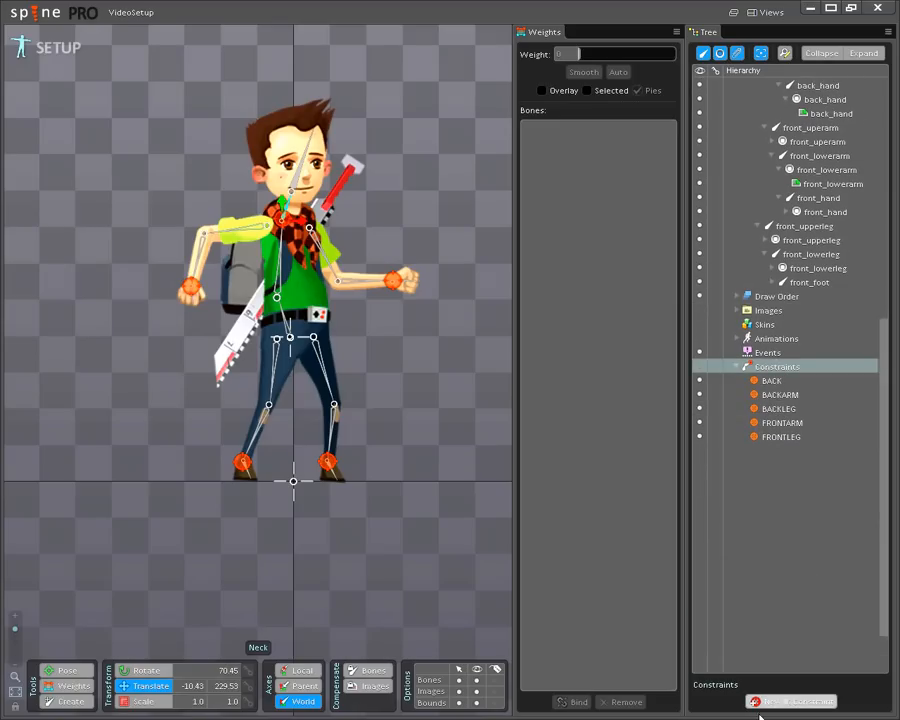
left_click(770, 704)
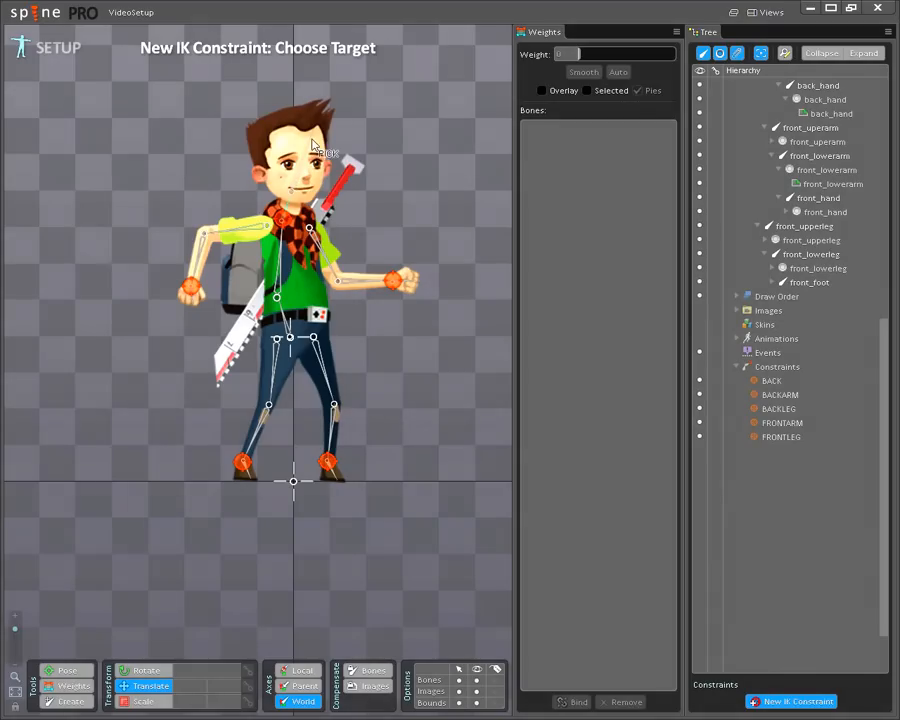
left_click(340, 105)
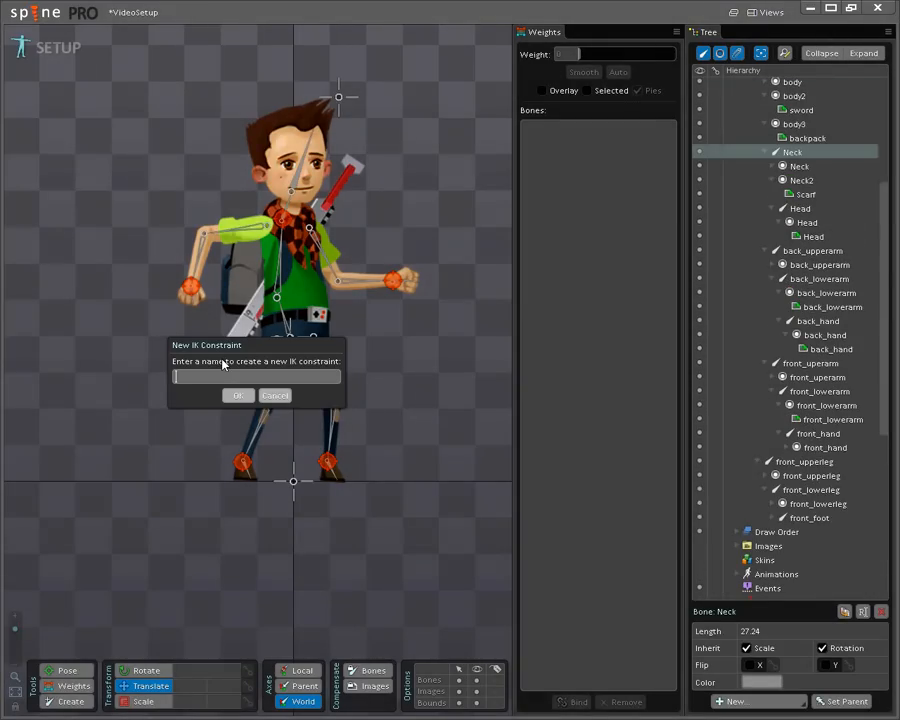
type("HEAD")
key("Return")
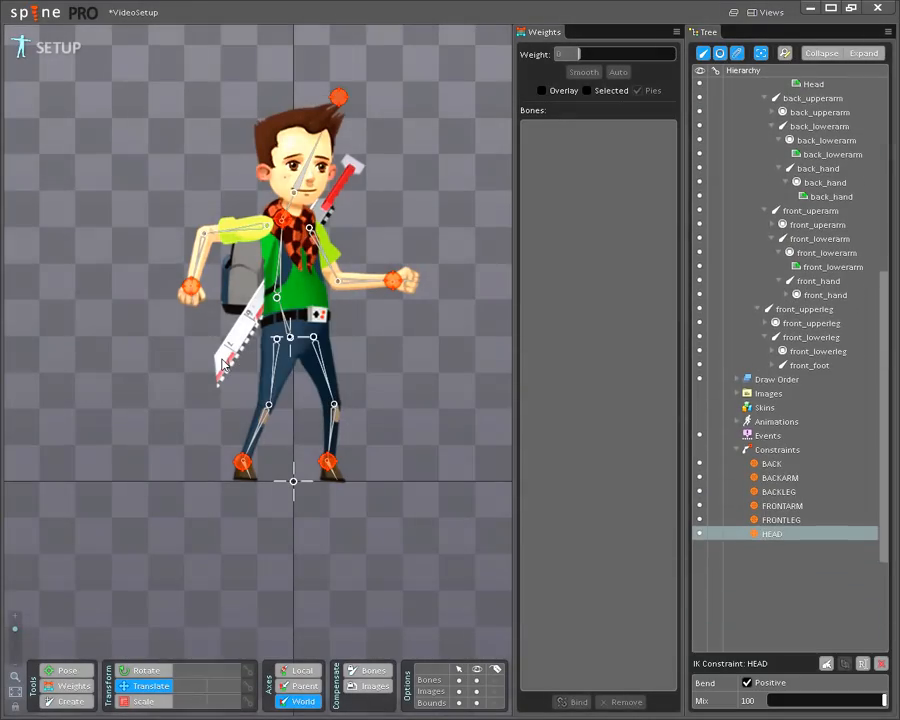
Test the HEAD target by moving it toward the face, and undo back past the constraint's creation and the last body movement.
left_click(340, 99)
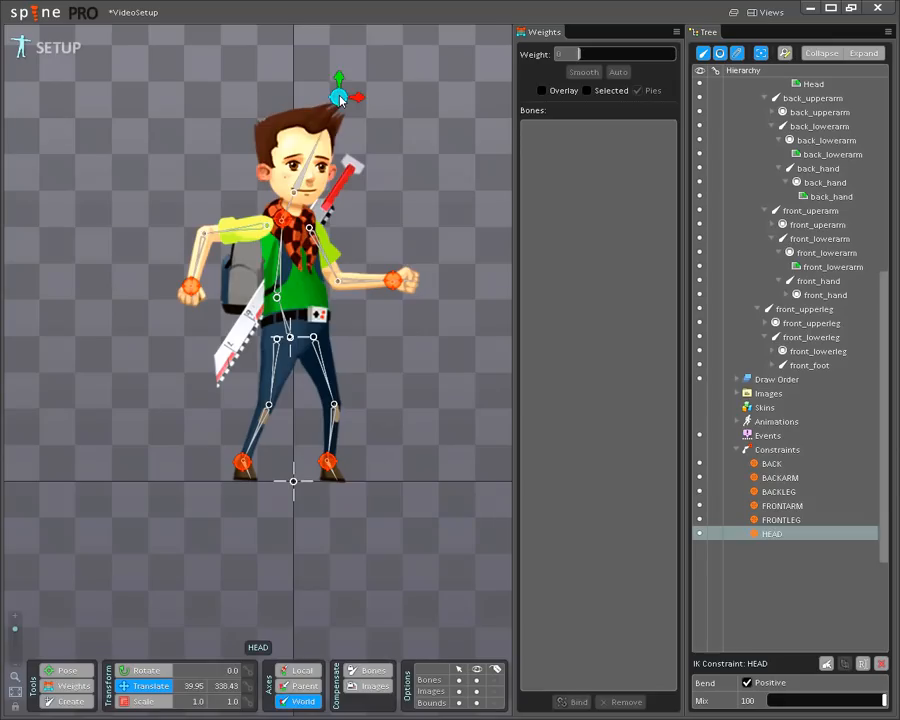
left_click_drag(340, 99, 293, 167)
key("ctrl+z")
key("ctrl+z")
key("ctrl+z")
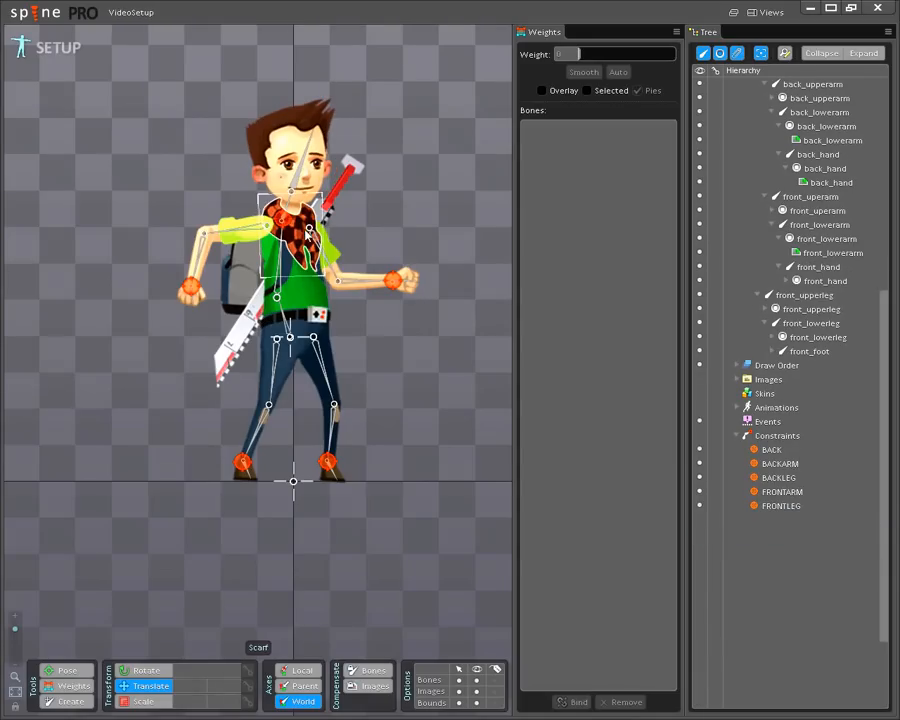
left_click_drag(291, 246, 313, 242)
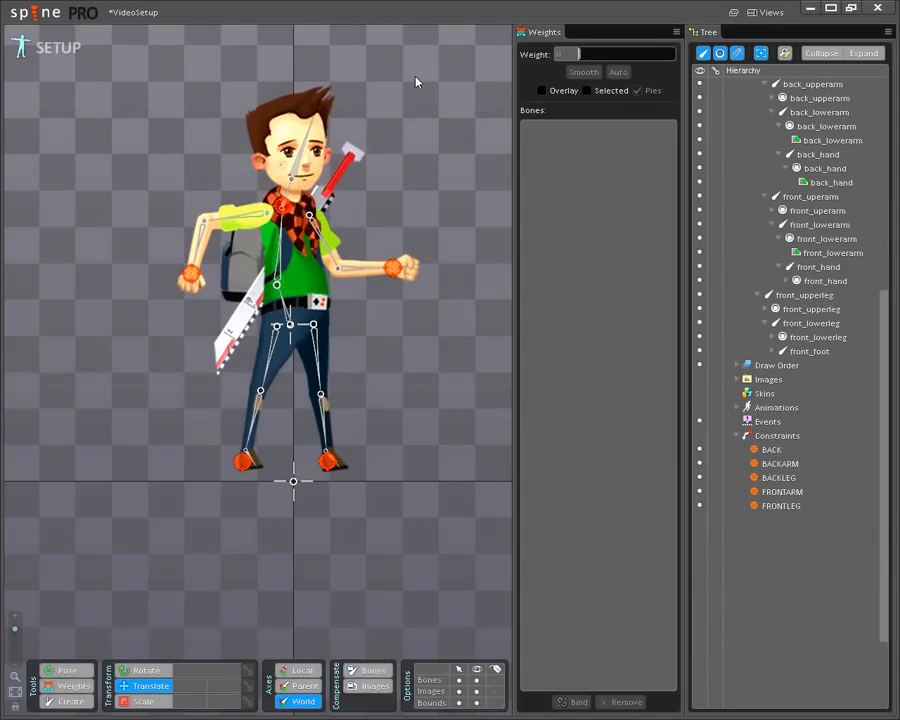
Select the FRONTARM, BACK and BACKARM targets together with the hip bone, and lower the body until the feet stand on the ground line.
left_click(193, 271)
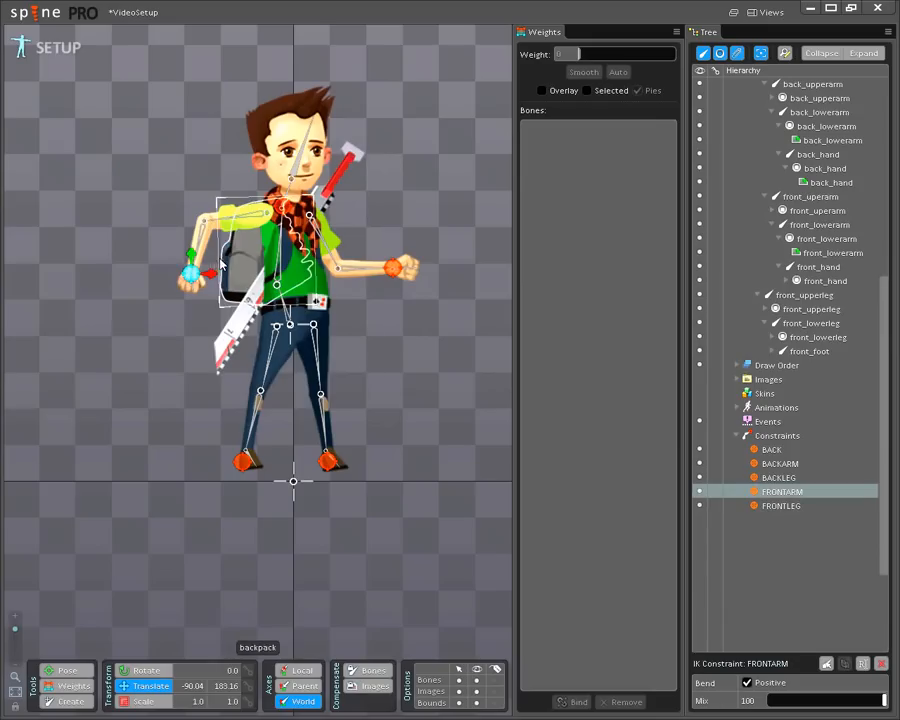
left_click(285, 210, "ctrl")
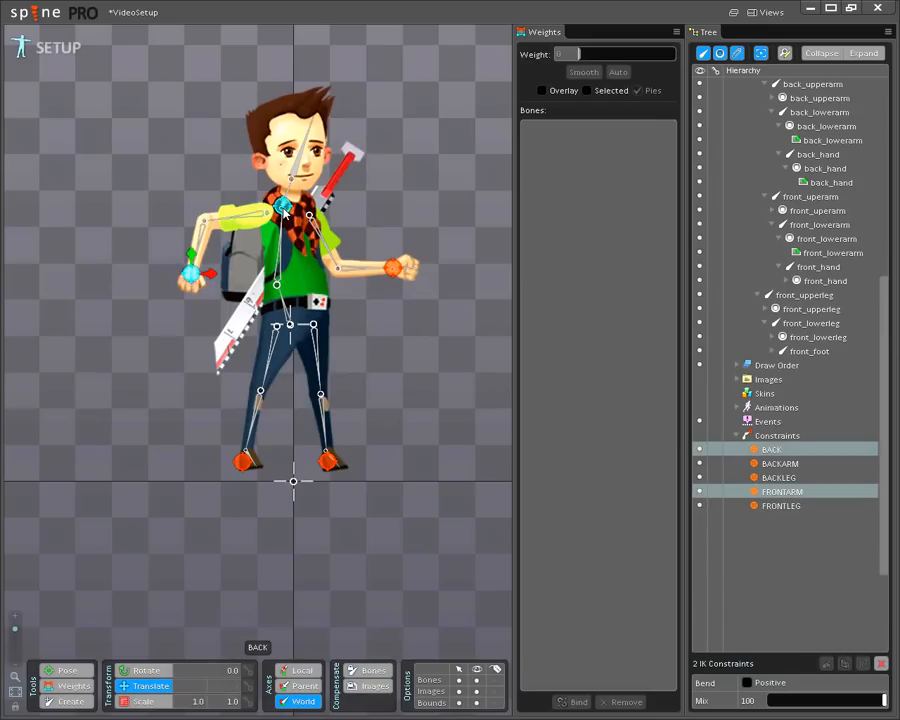
left_click(192, 272, "ctrl")
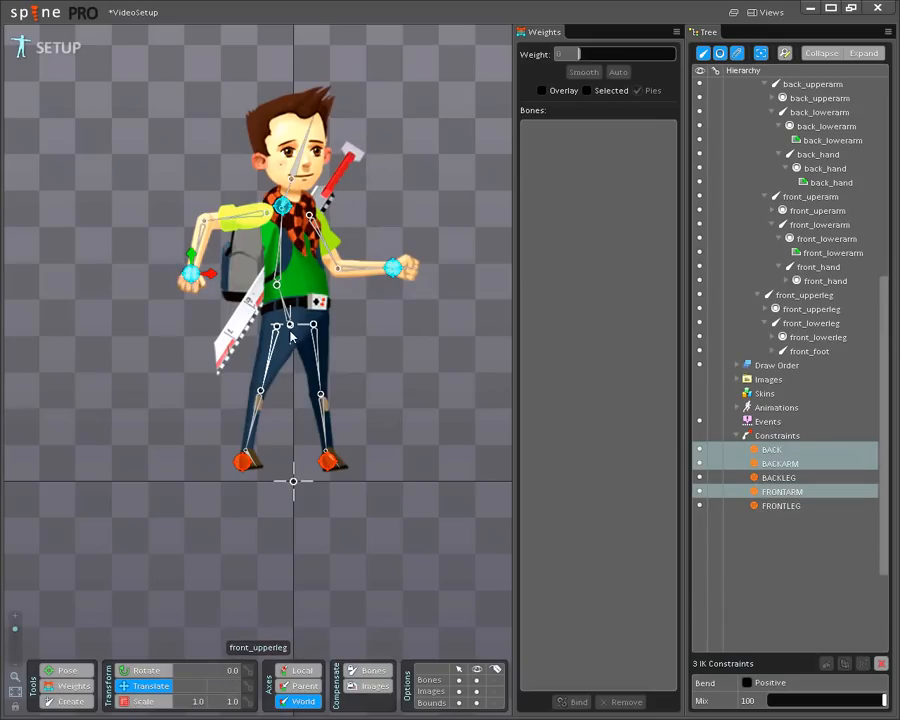
left_click(292, 335, "ctrl")
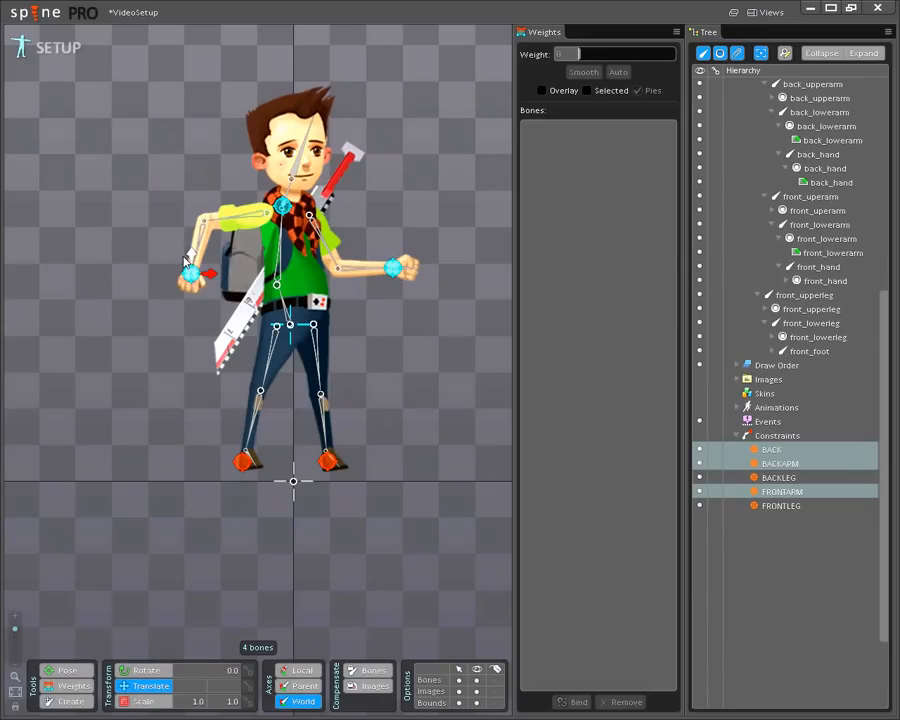
left_click_drag(186, 262, 190, 268)
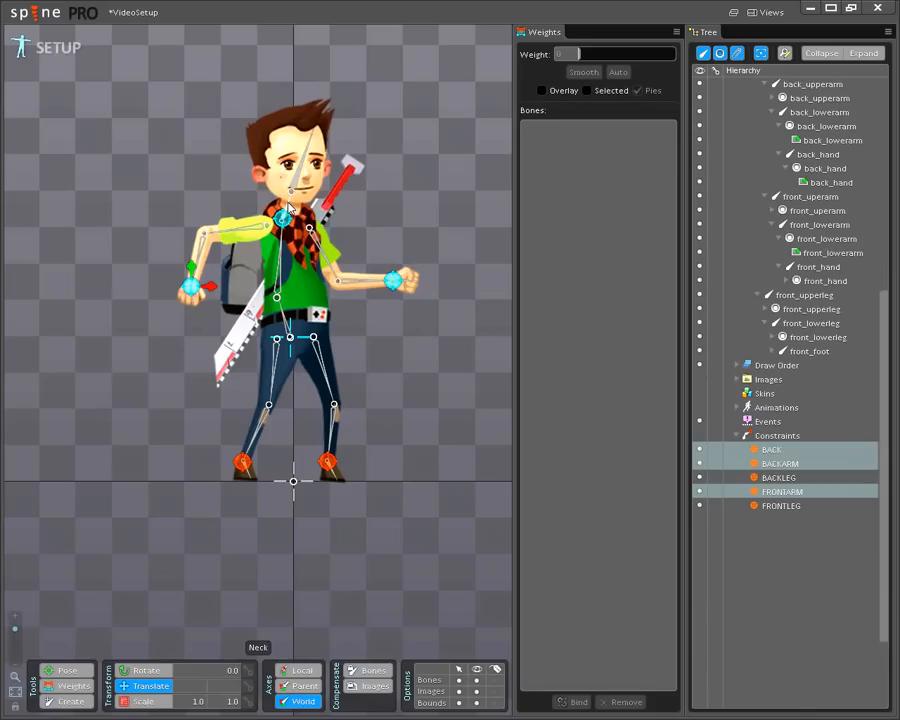
Select the Head bone.
left_click(294, 180)
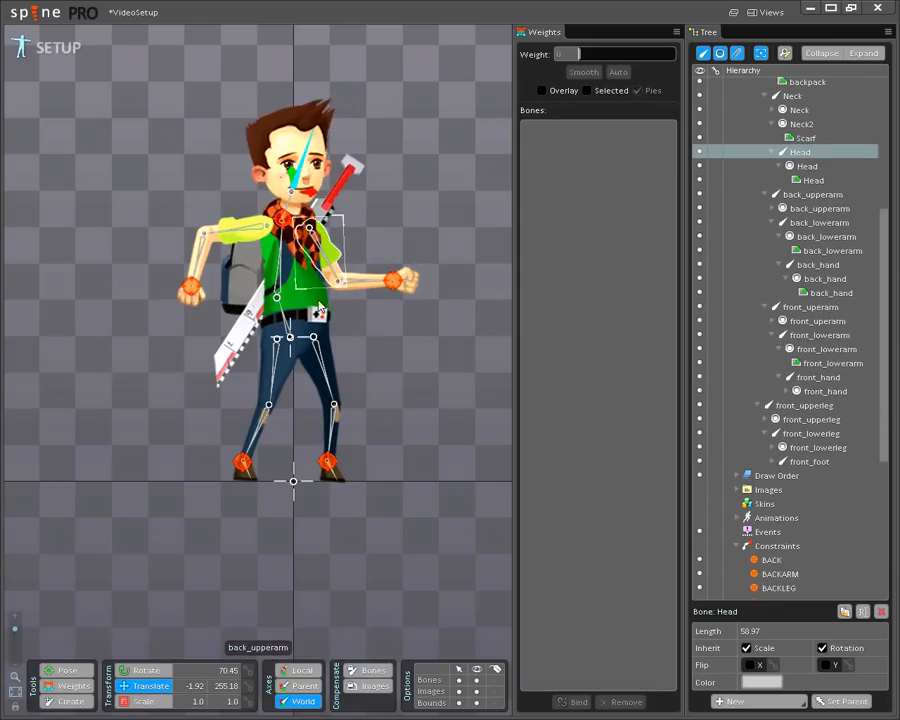
Rotate the Head bone to about 65.5 degrees and create an IK constraint named HEAD with its target at the bone's tip.
key("c")
left_click_drag(143, 251, 185, 307)
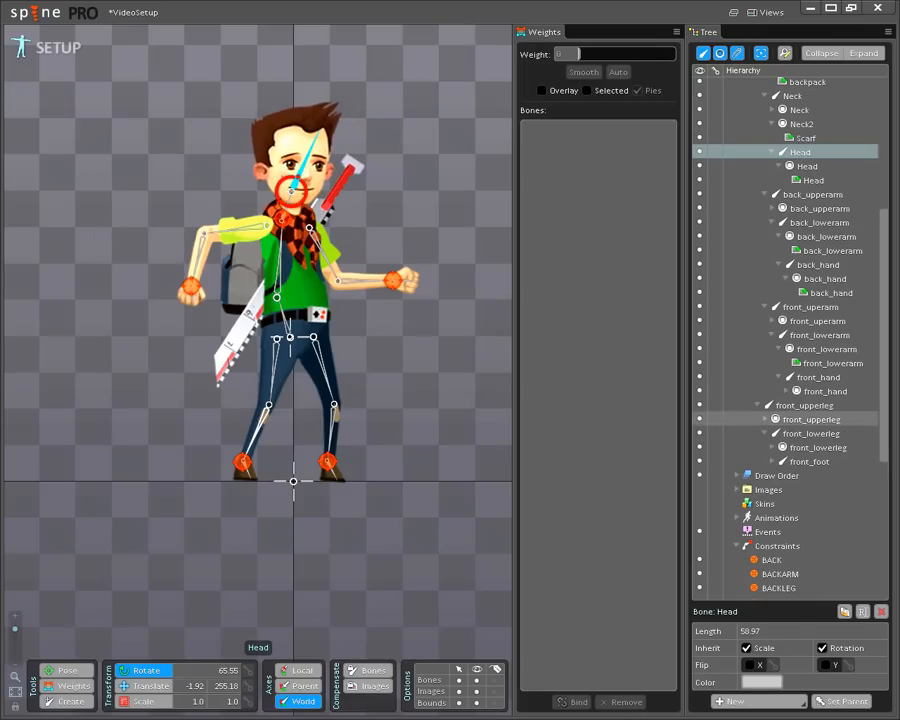
left_click(775, 546)
left_click(790, 701)
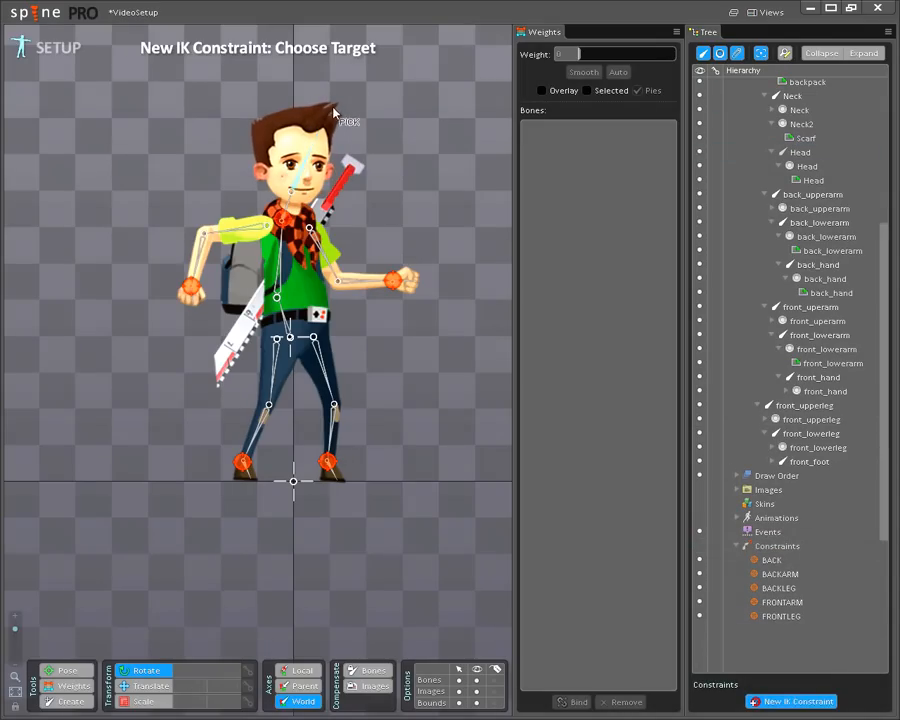
left_click(321, 132)
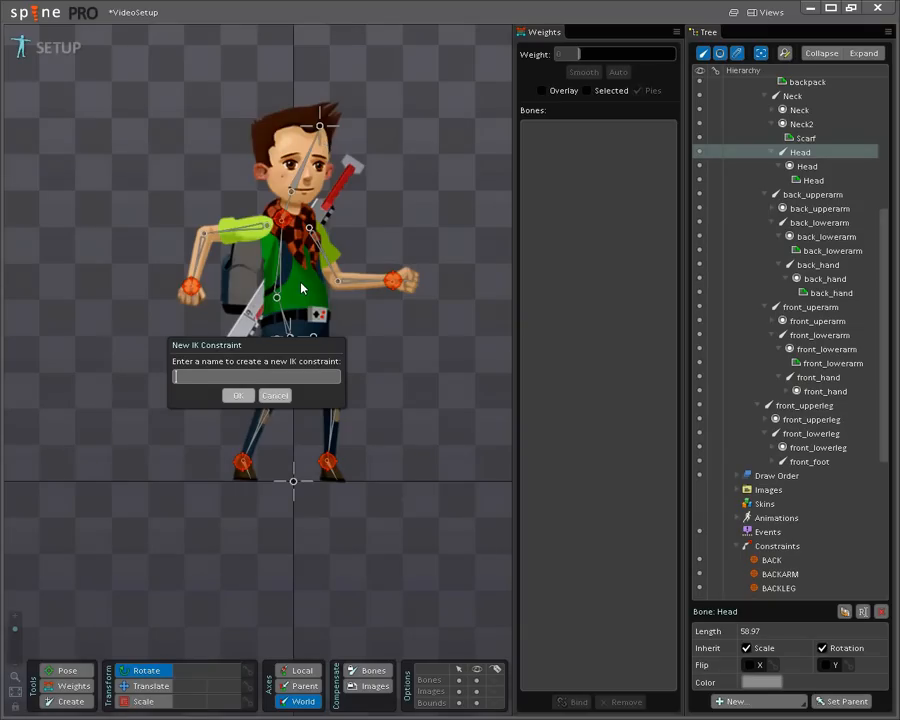
key("Return")
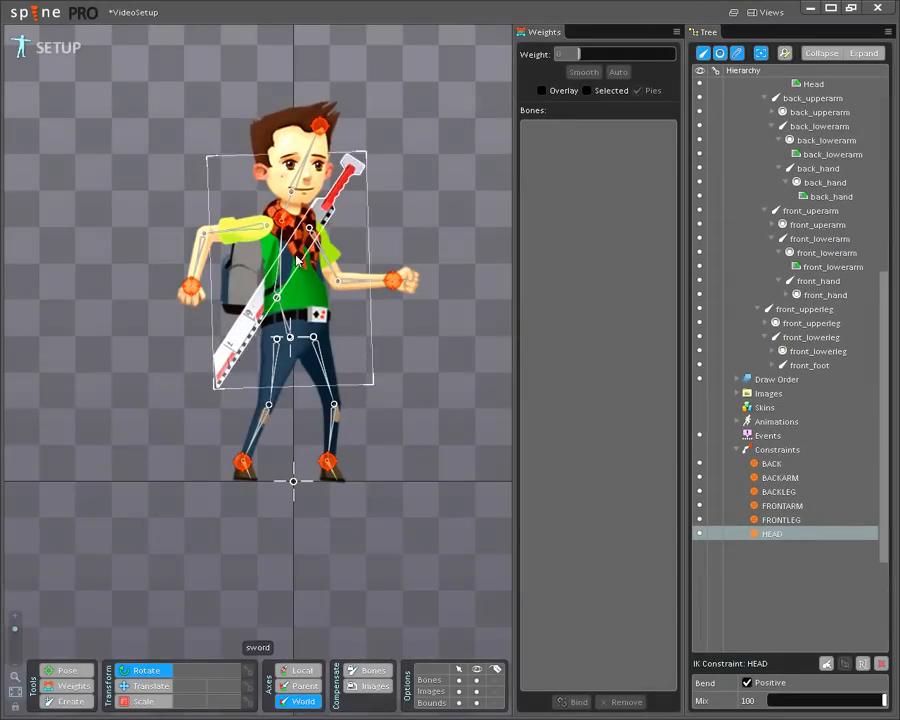
Tilt the head backward by moving the HEAD constraint target to about (-42, 311).
left_click(320, 127)
left_click(320, 127)
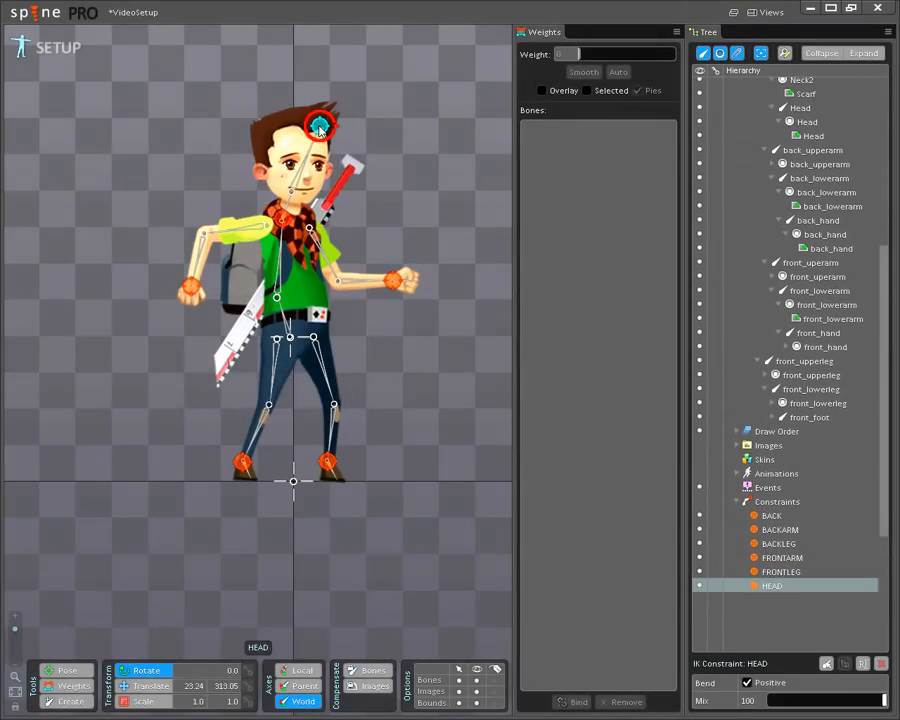
key("v")
left_click_drag(320, 127, 244, 128)
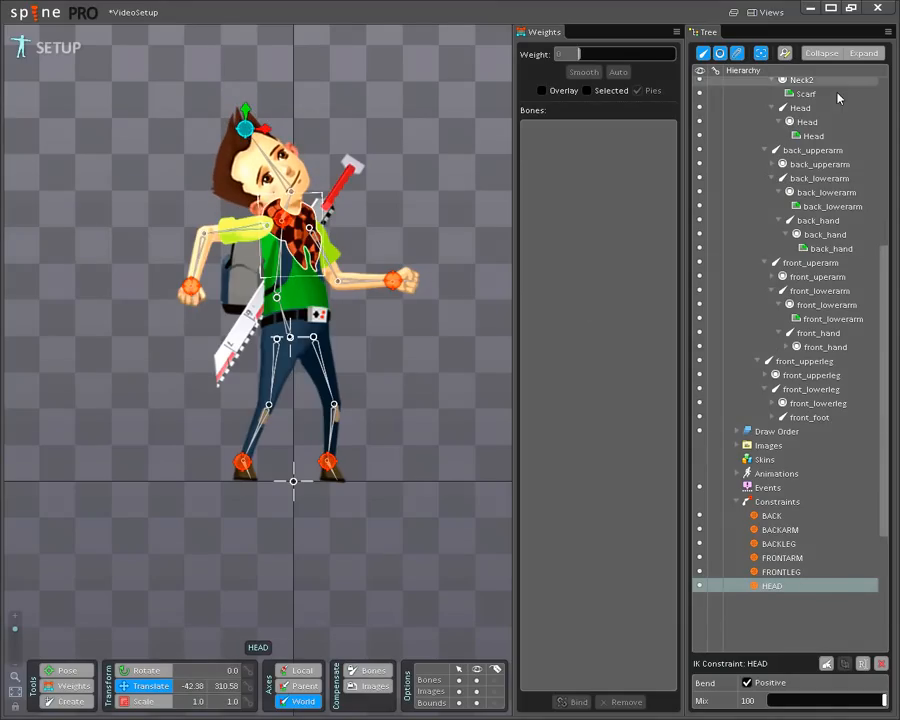
Expand the draw order and move the Head slot above Scarf, just below front_uperarm.
scroll(787, 307, "up", 6)
scroll(787, 308, "down", 7)
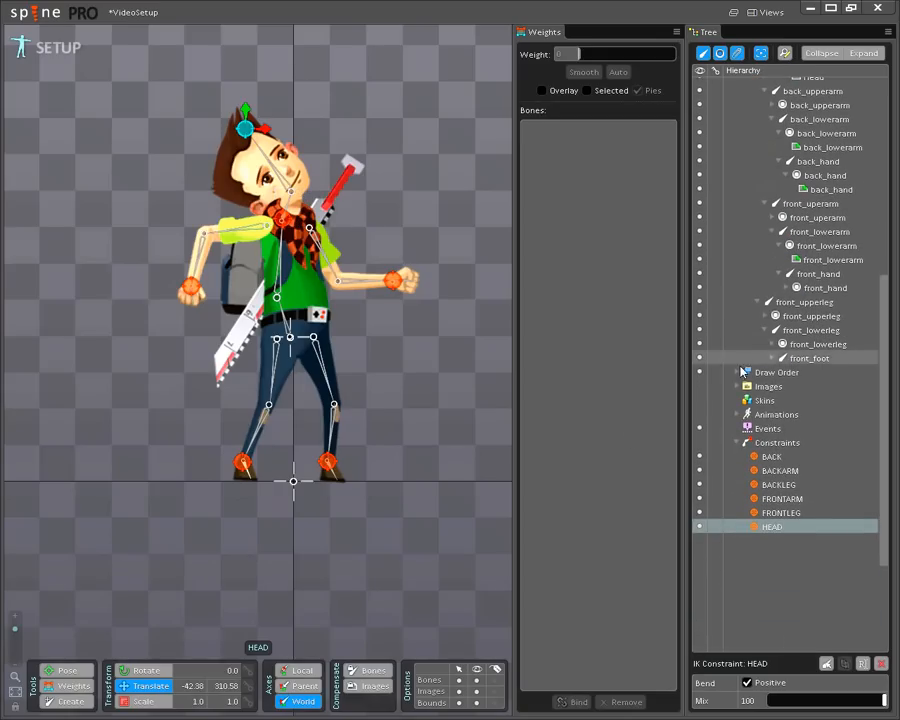
left_click(737, 373)
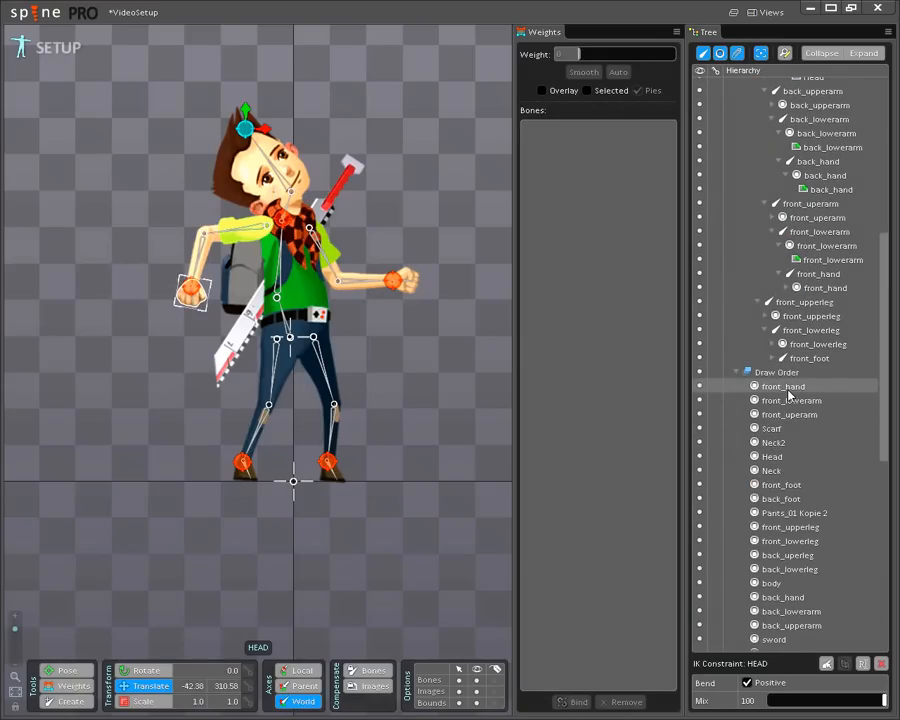
mouse_move(772, 458)
left_mouse_down()
mouse_move(762, 446)
mouse_move(776, 428)
left_mouse_up()
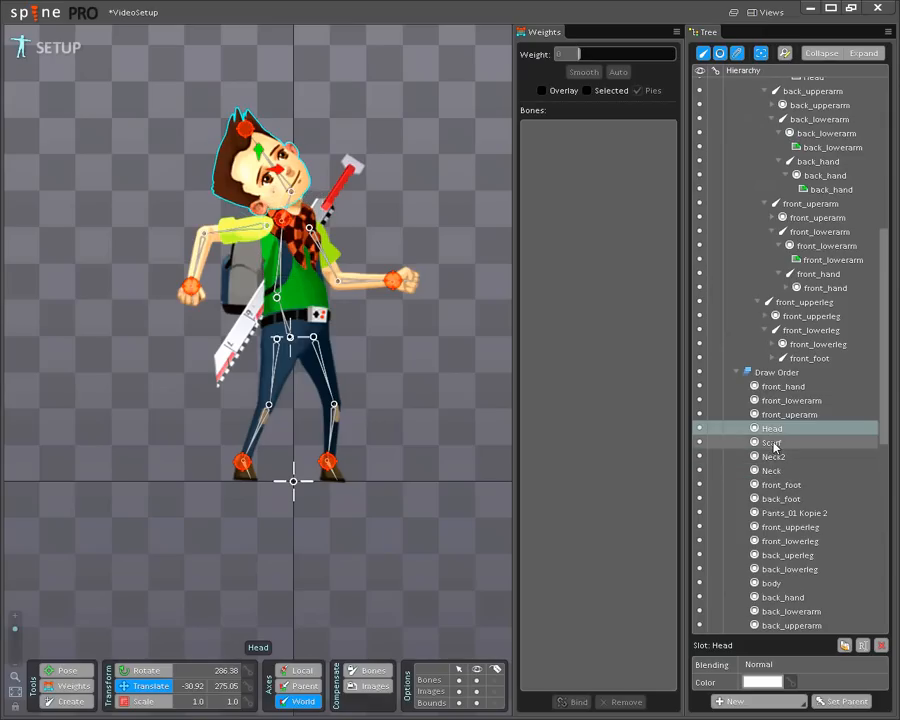
Compare the Scarf and Neck2 slots in the draw order to see which one holds the scarf image.
left_click(772, 458)
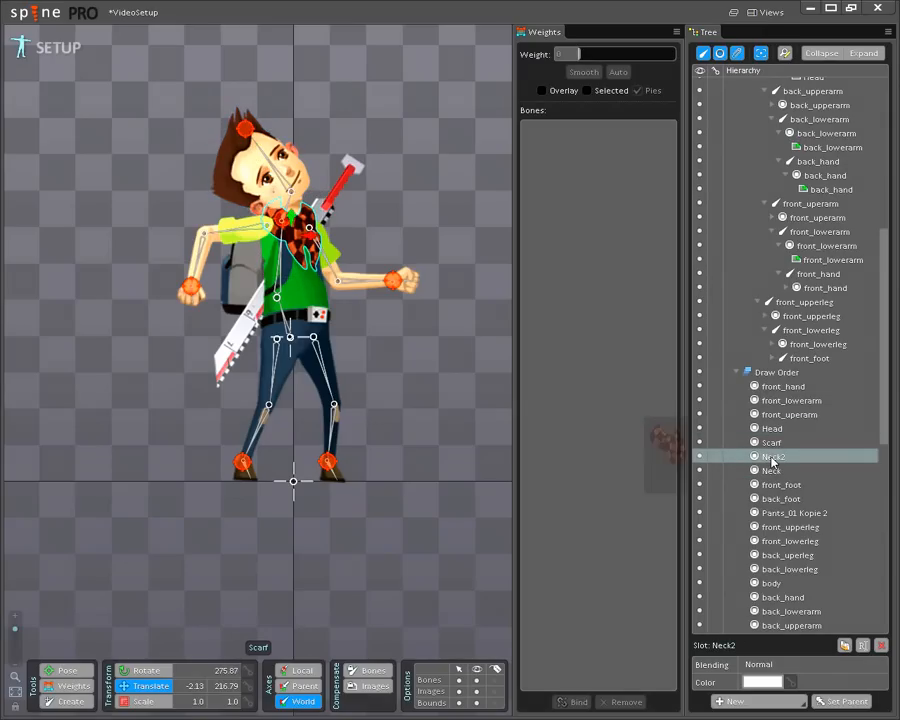
left_click(773, 443)
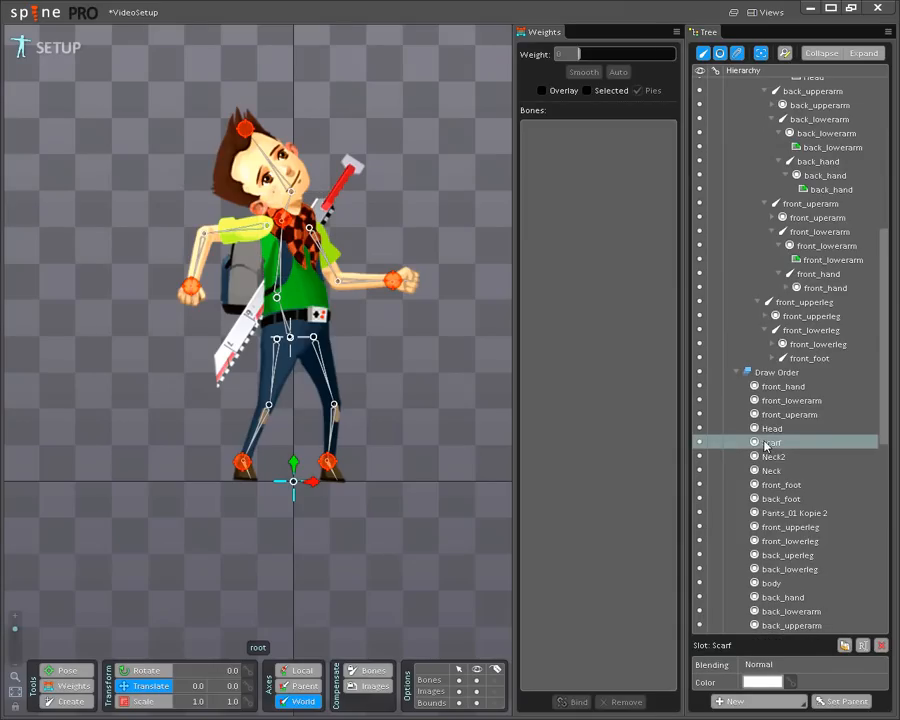
left_click(765, 457)
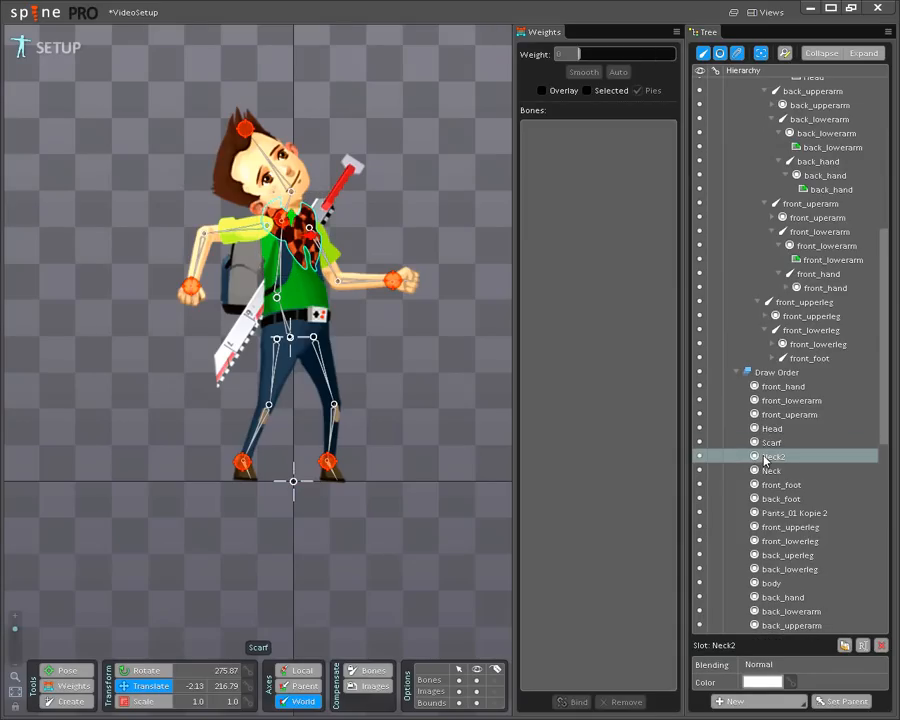
left_click(766, 444)
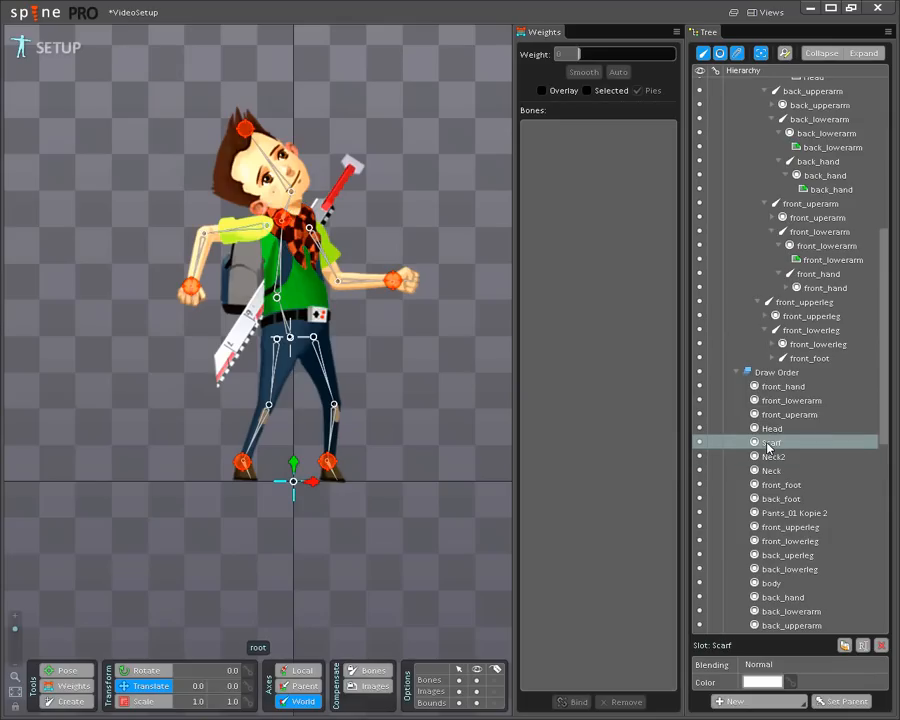
left_click(768, 457)
left_click(770, 444)
Return the head upright by moving the HEAD target to about (21, 299) and lower both arms beside the body using their hand IK targets.
left_click(246, 130)
left_click_drag(246, 130, 318, 145)
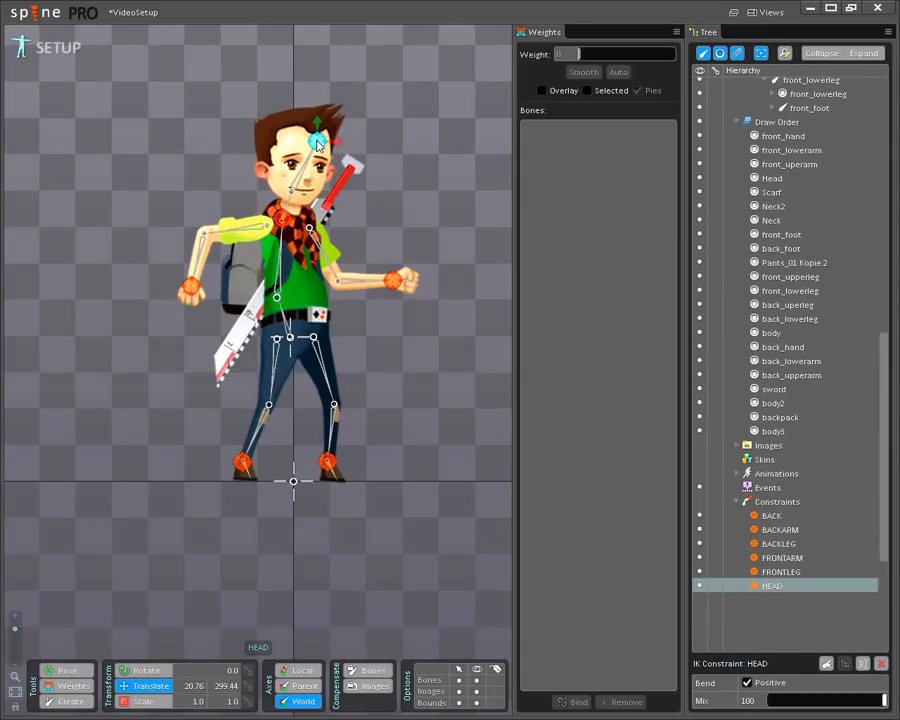
left_click_drag(191, 286, 213, 330)
left_click_drag(402, 283, 364, 340)
Widen the stance slightly by moving the FRONTLEG target to about (-47, 17) and the BACKLEG target to about (34, 17).
left_click_drag(242, 462, 240, 463)
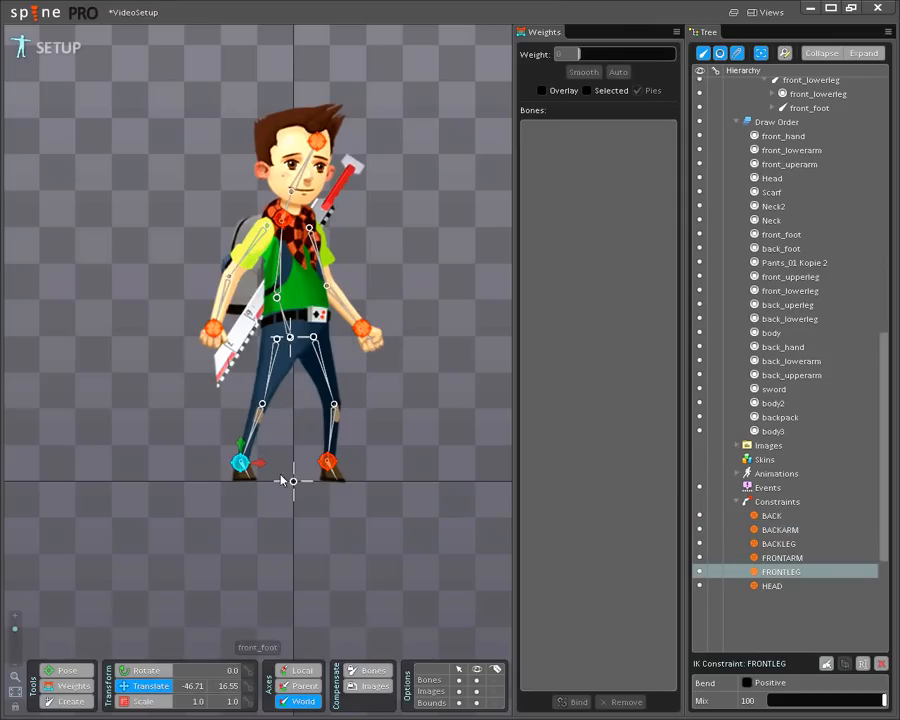
left_click(328, 462)
left_click_drag(330, 464, 334, 467)
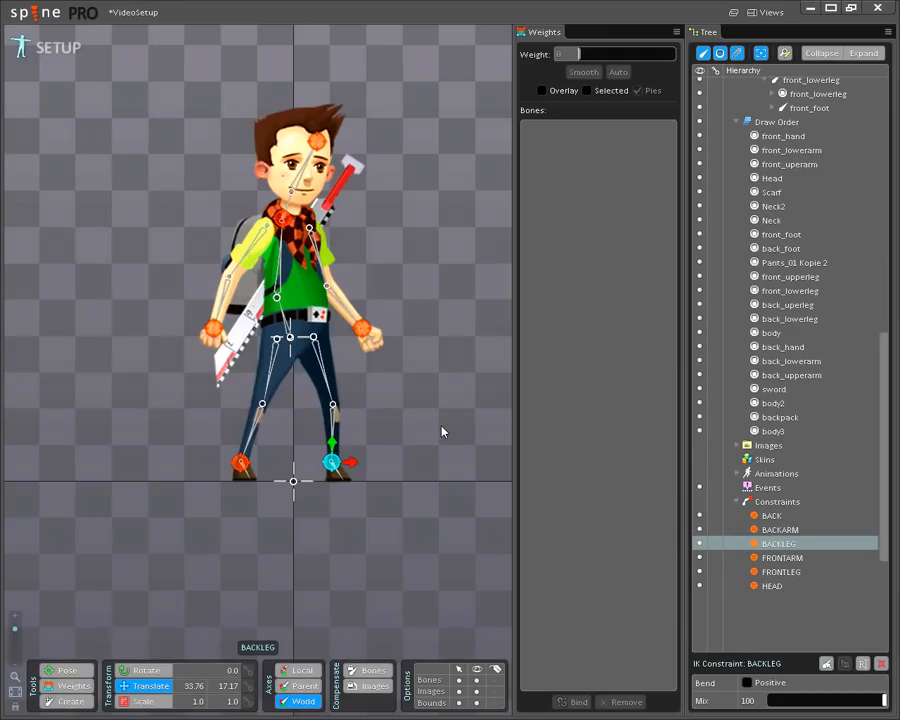
Hide the bones in the viewport, clear the selection and save the project.
left_click(476, 681)
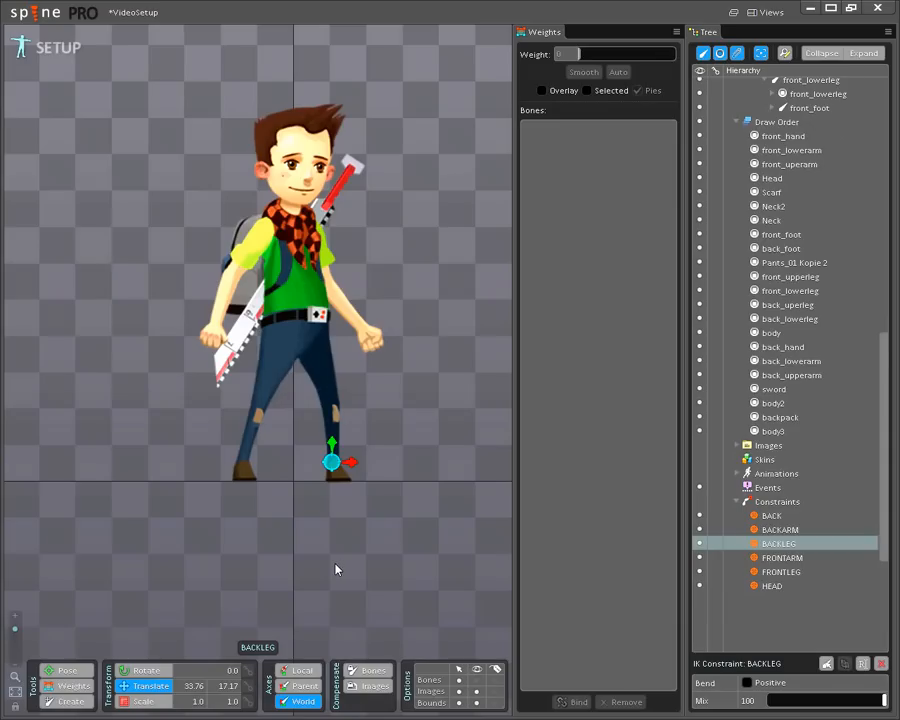
left_click(336, 569)
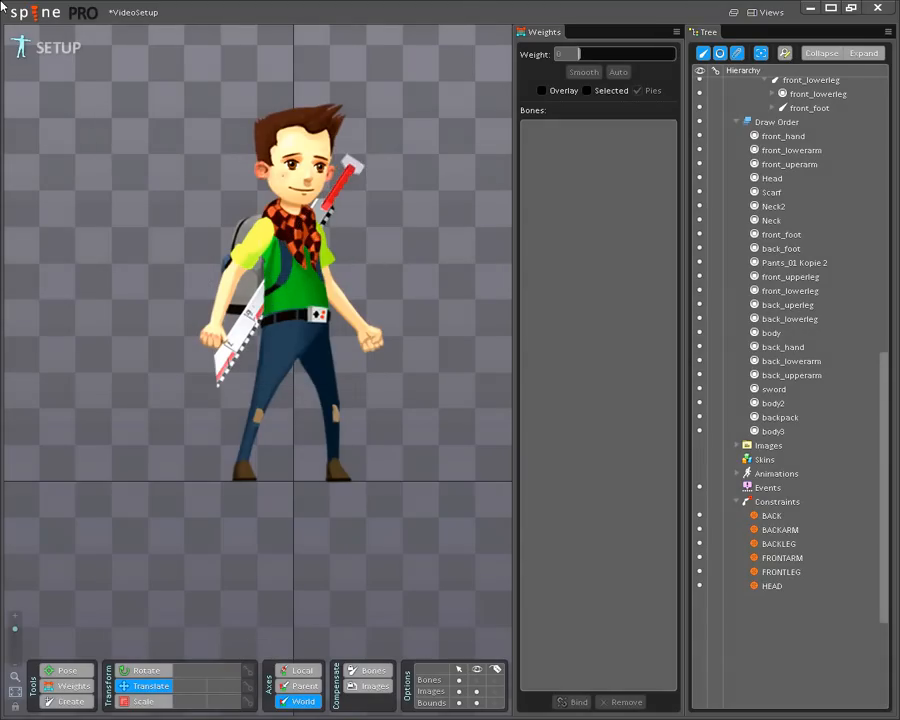
left_click(29, 14)
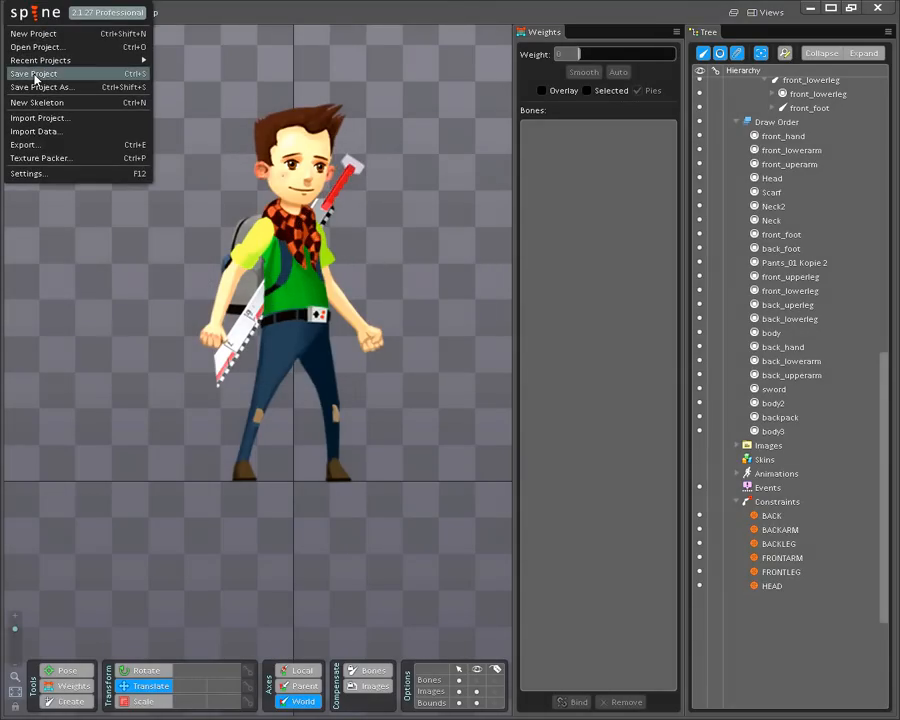
left_click(36, 76)
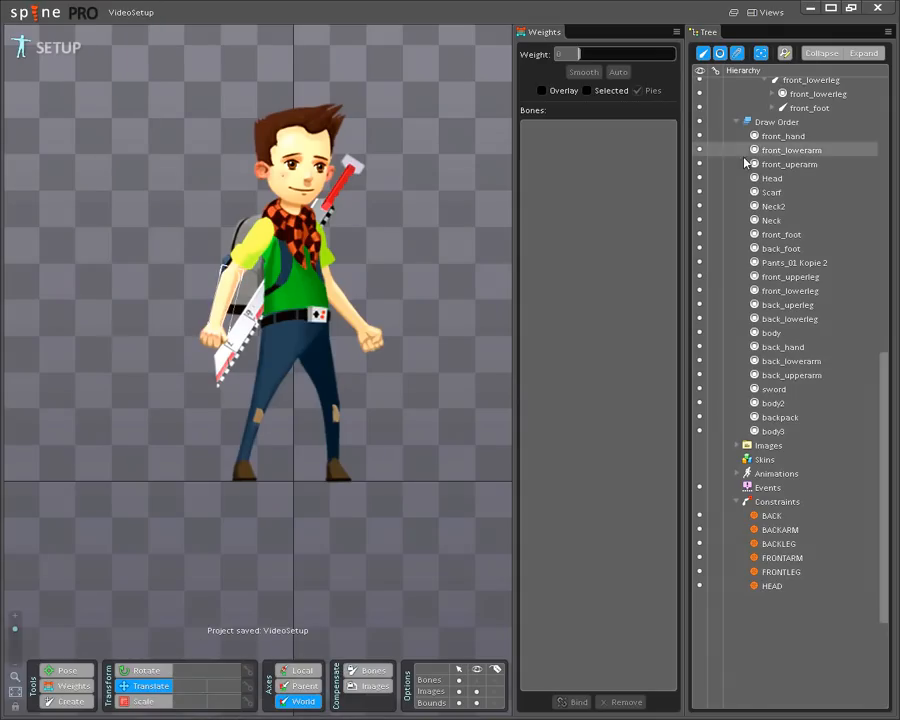
Convert the torso's body image attachment into a mesh and open that mesh for editing.
left_click(298, 292)
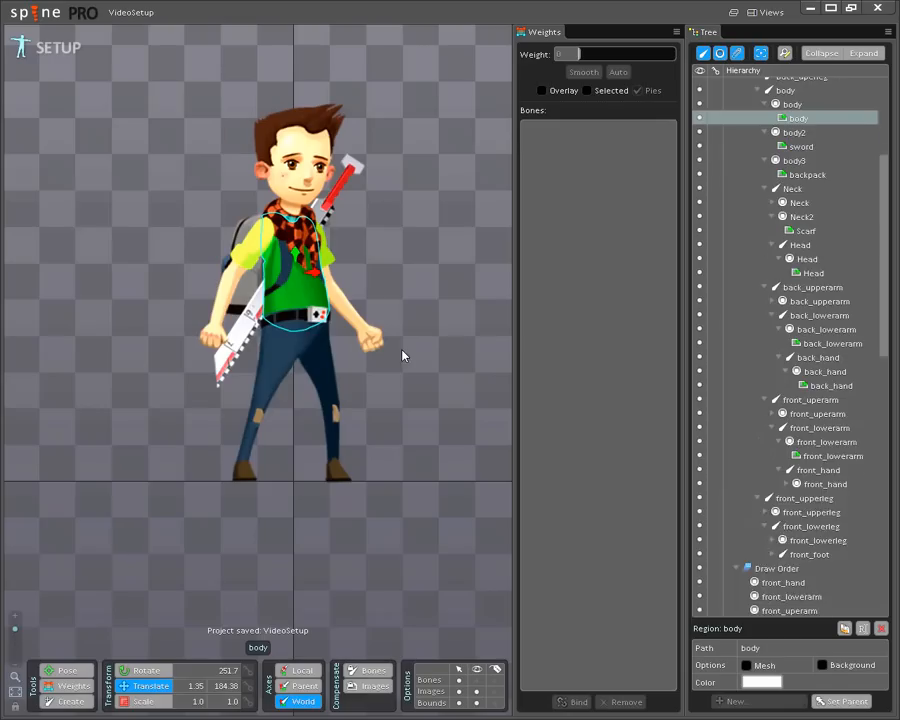
left_click(746, 666)
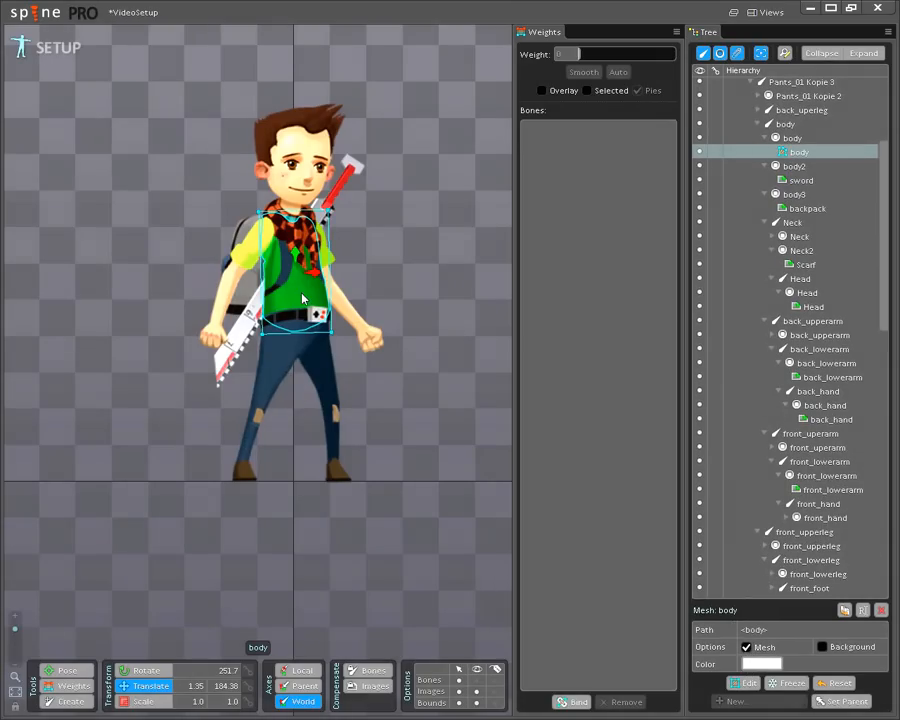
scroll(329, 310, "up", 6)
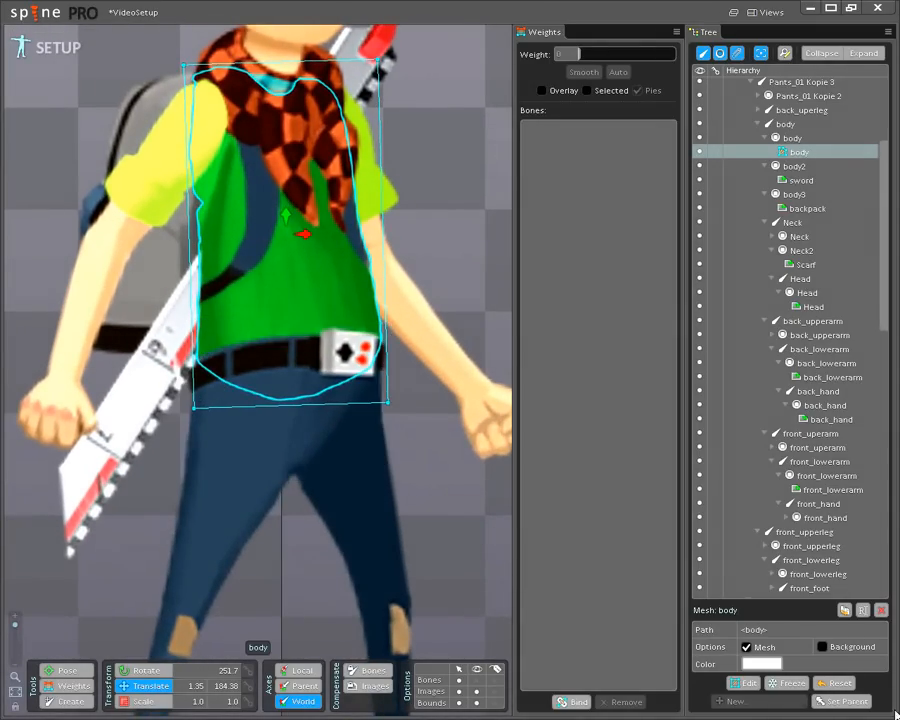
left_click(747, 683)
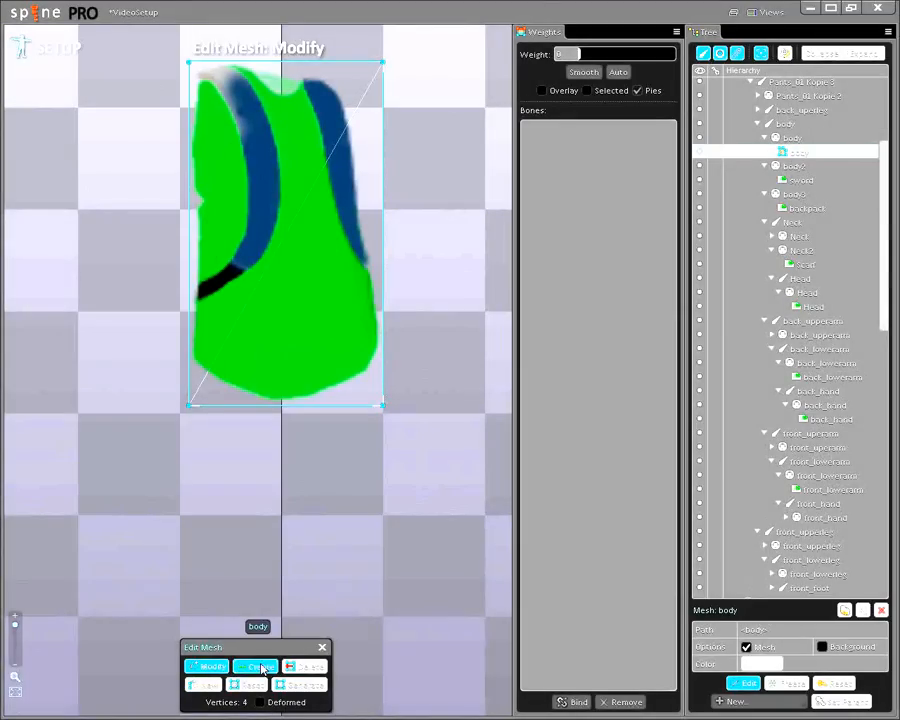
Create mesh vertices around the shirt's lower hem and up its right-hand edge to the shoulder.
left_click(255, 666)
left_click(189, 364)
left_click(224, 390)
left_click(341, 389)
left_click(381, 364)
left_click(383, 295)
left_click(366, 221)
left_click(356, 148)
left_click(345, 91)
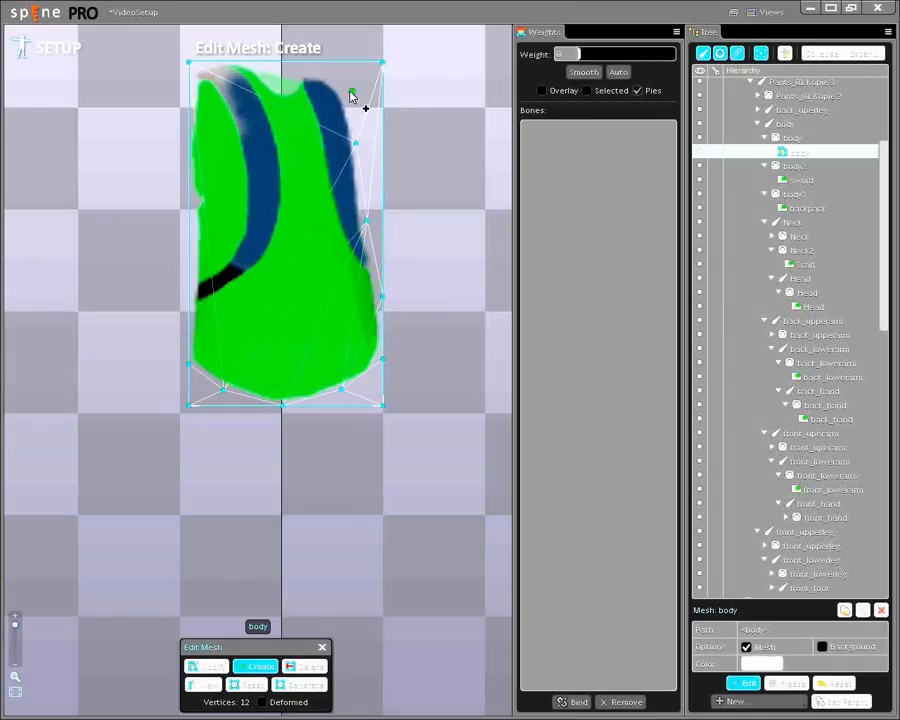
Continue the mesh outline with vertices along the right shoulder, the neckline and the upper-left corner of the shirt.
left_click(336, 78)
mouse_move(336, 80)
left_mouse_down()
mouse_move(319, 70)
mouse_move(320, 80)
left_mouse_up()
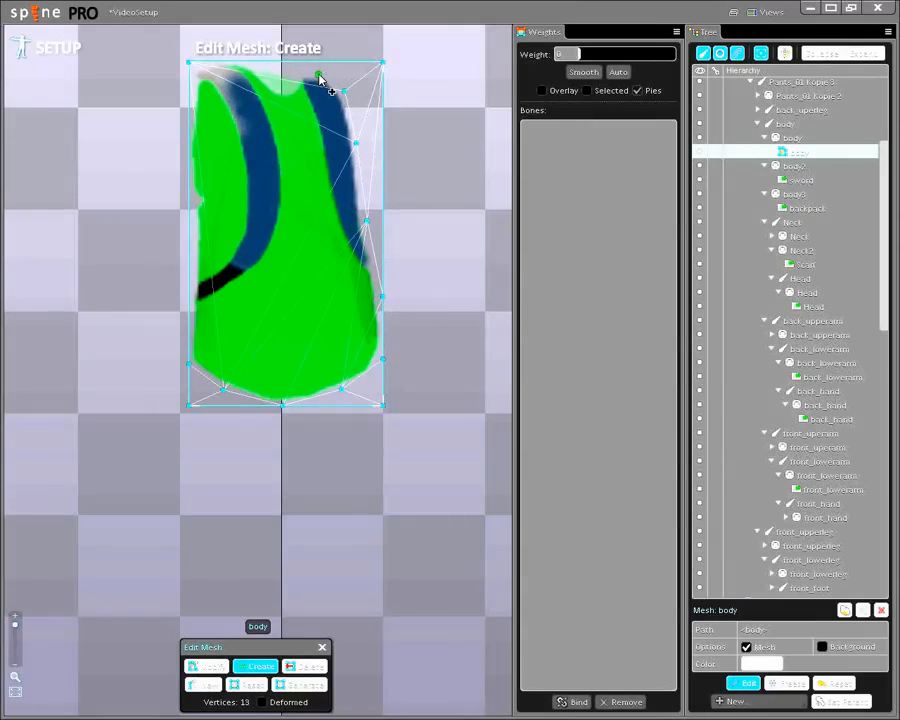
left_click(271, 63)
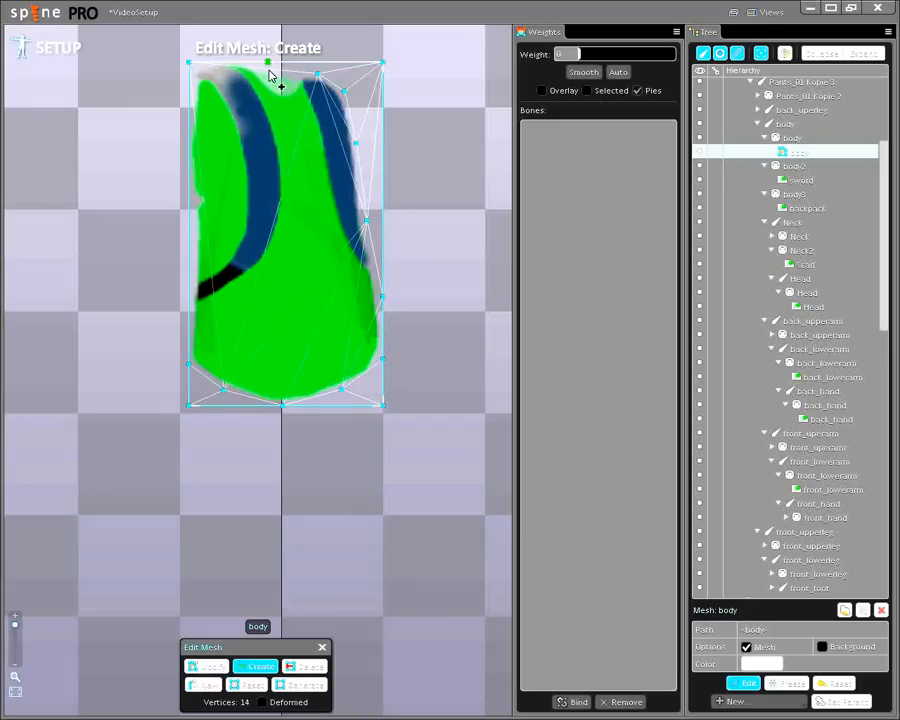
left_click(255, 68)
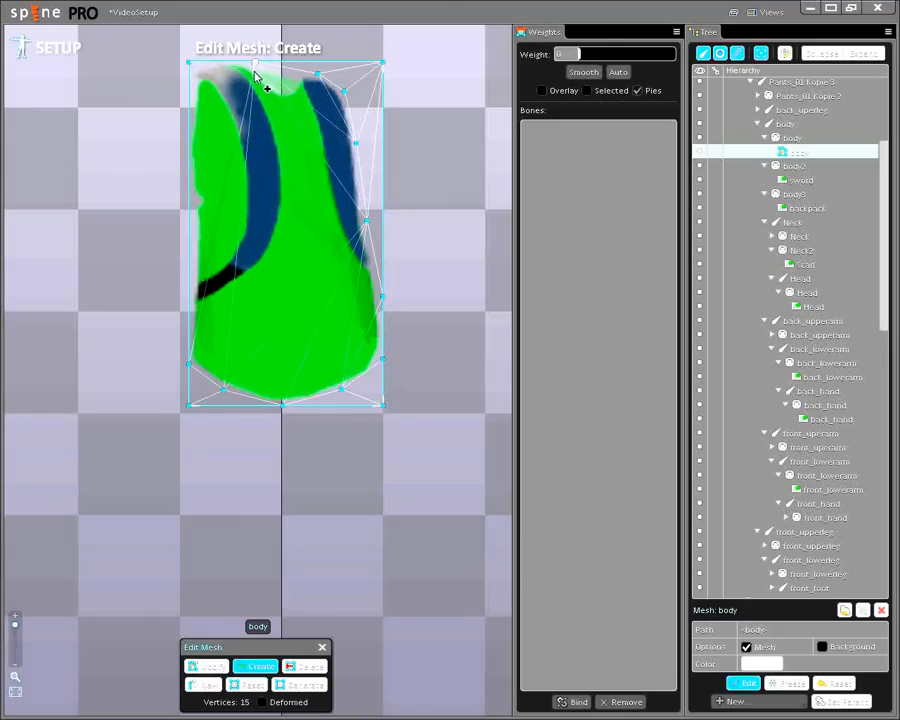
left_click(200, 63)
left_click(185, 171)
Delete the four original corner vertices so the body mesh hull follows the shirt's outline.
left_click(305, 667)
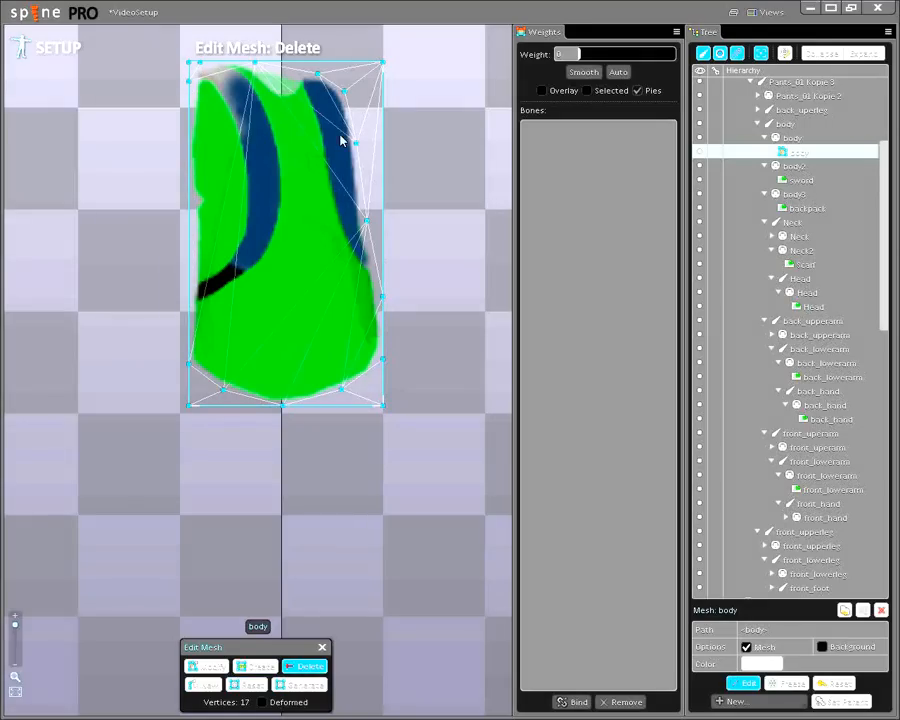
left_click(384, 64)
left_click(383, 405)
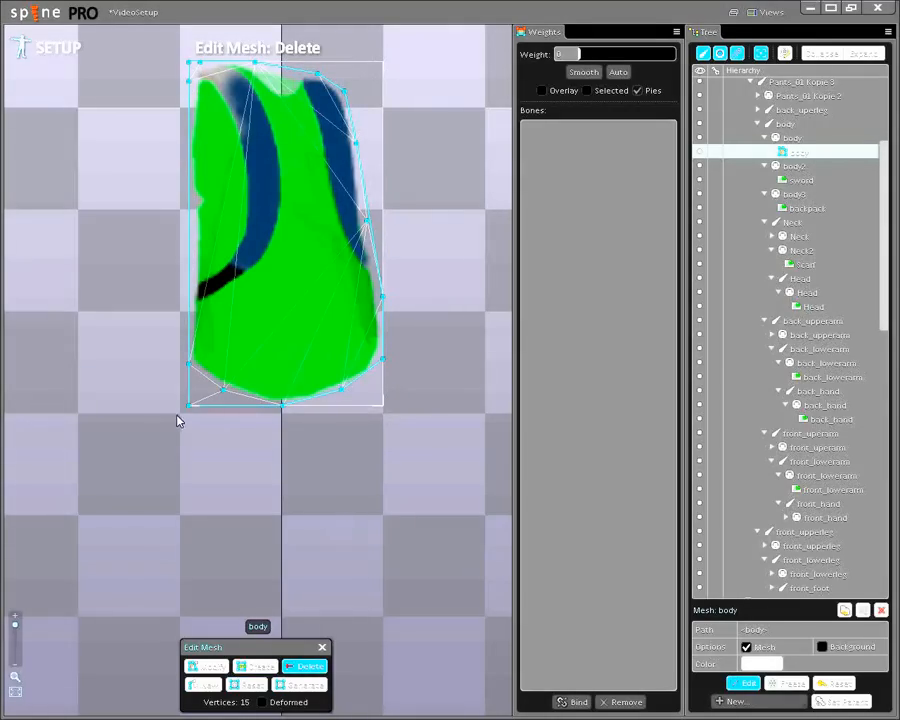
left_click(190, 406)
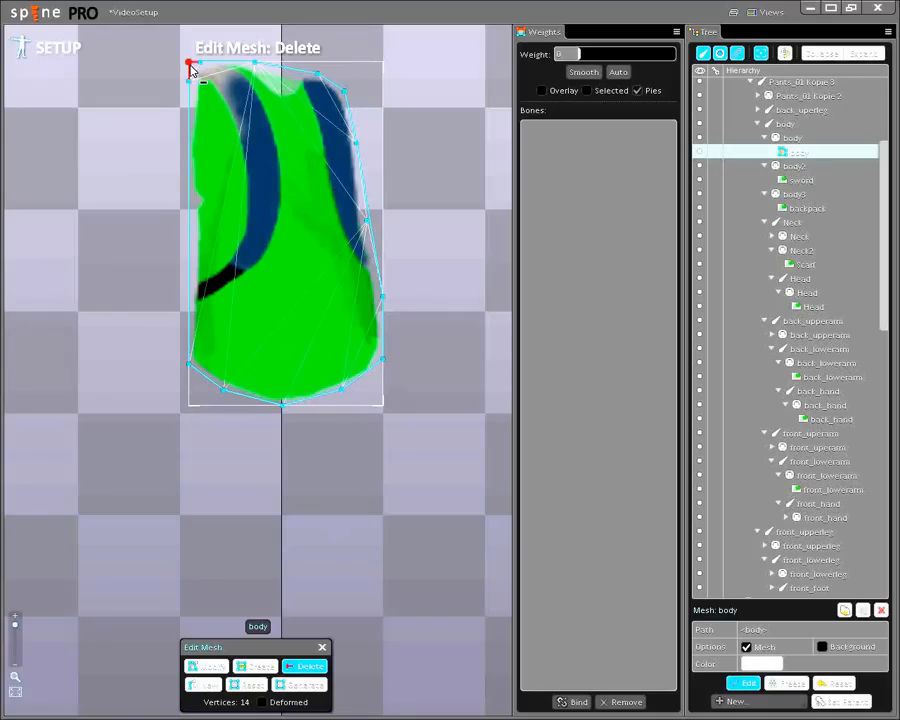
Add a row of three interior vertices above the shirt's hem, plus supporting vertices on the lower side edges.
left_click(255, 668)
left_click(382, 328)
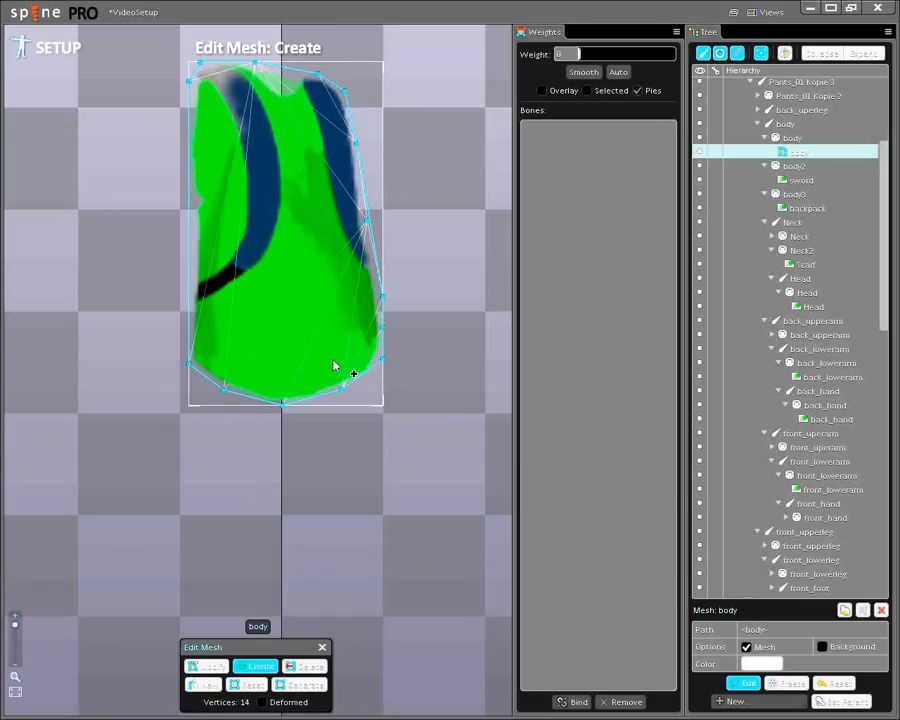
left_click(344, 344)
left_click(283, 357)
left_click(231, 345)
left_click(192, 288)
left_click(193, 287)
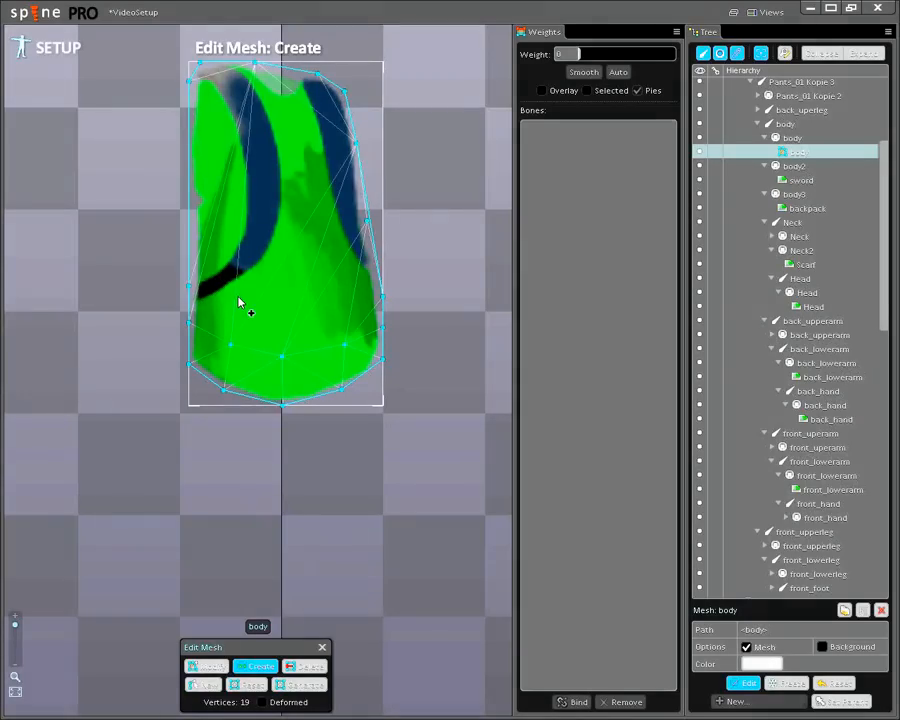
Add two more rows of three interior vertices across the shirt's lower torso, with one extra vertex on the right-hand edge.
left_click(233, 306)
left_click(297, 310)
left_click(348, 301)
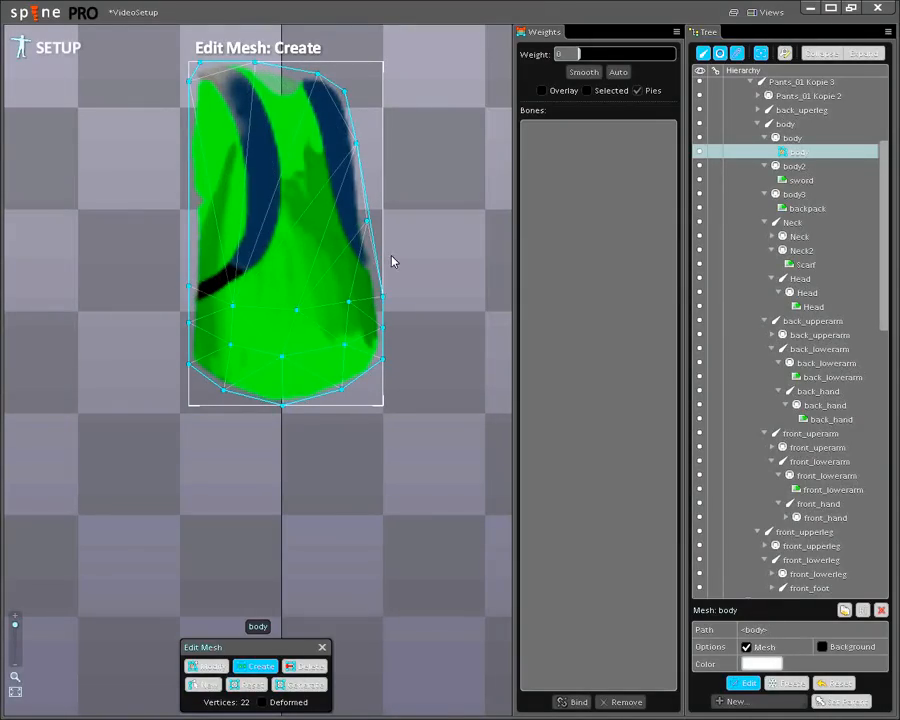
left_click(377, 262)
left_click(346, 271)
left_click(298, 277)
left_click(234, 272)
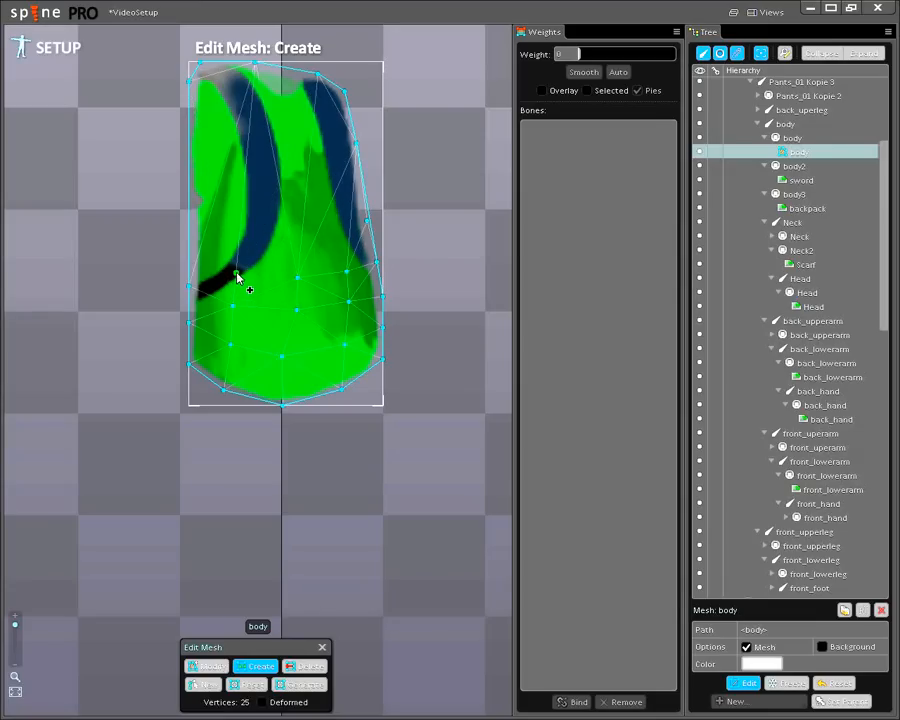
Add a row of three interior vertices across the shirt's mid-torso, plus supporting vertices on the left-hand edge.
left_click(266, 392)
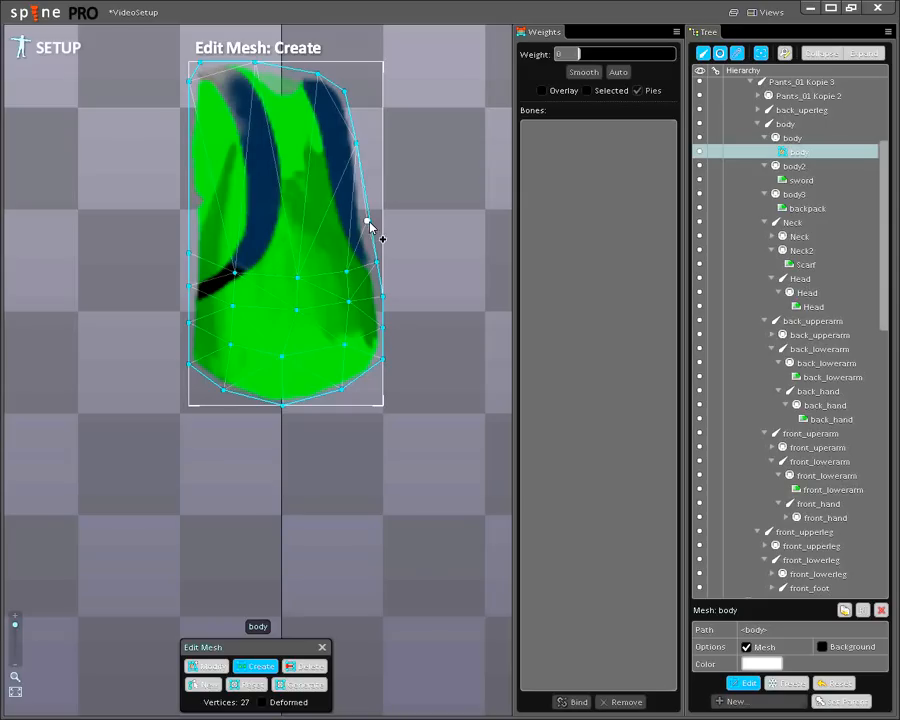
left_click(327, 232)
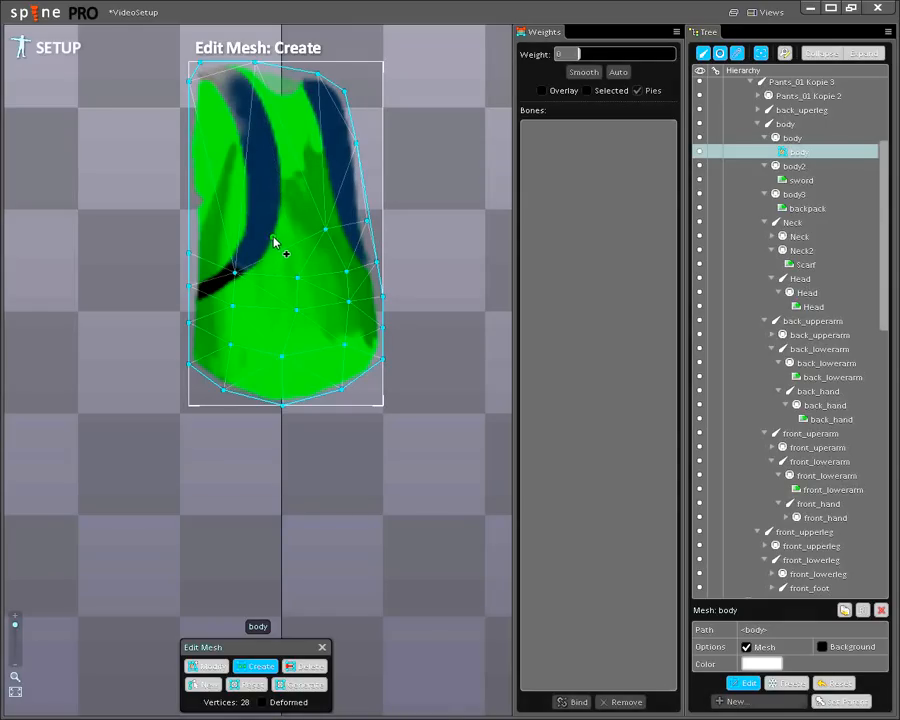
left_click(282, 236)
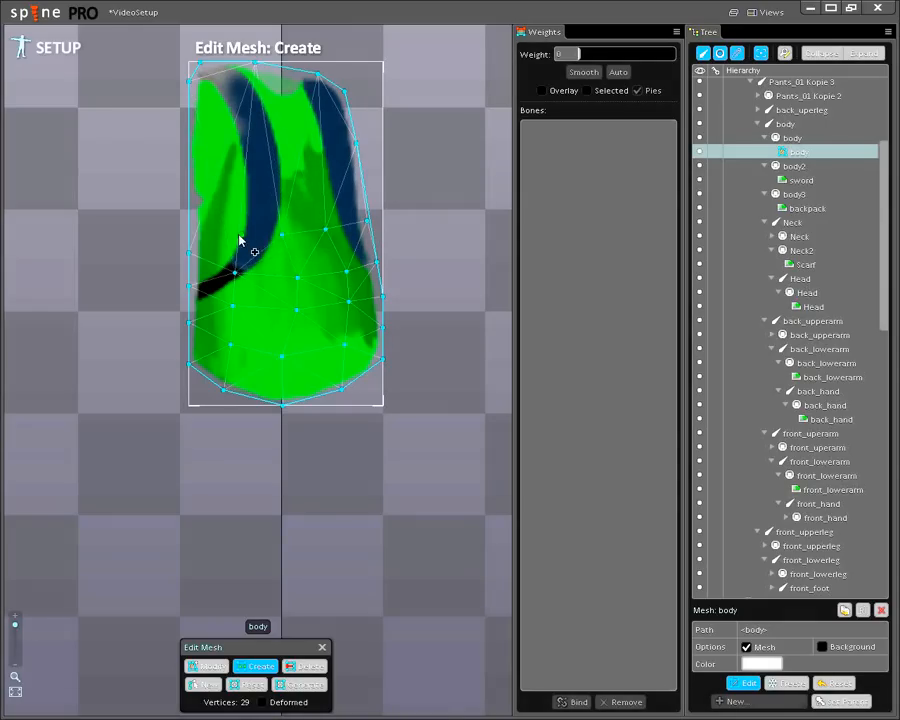
left_click(190, 219)
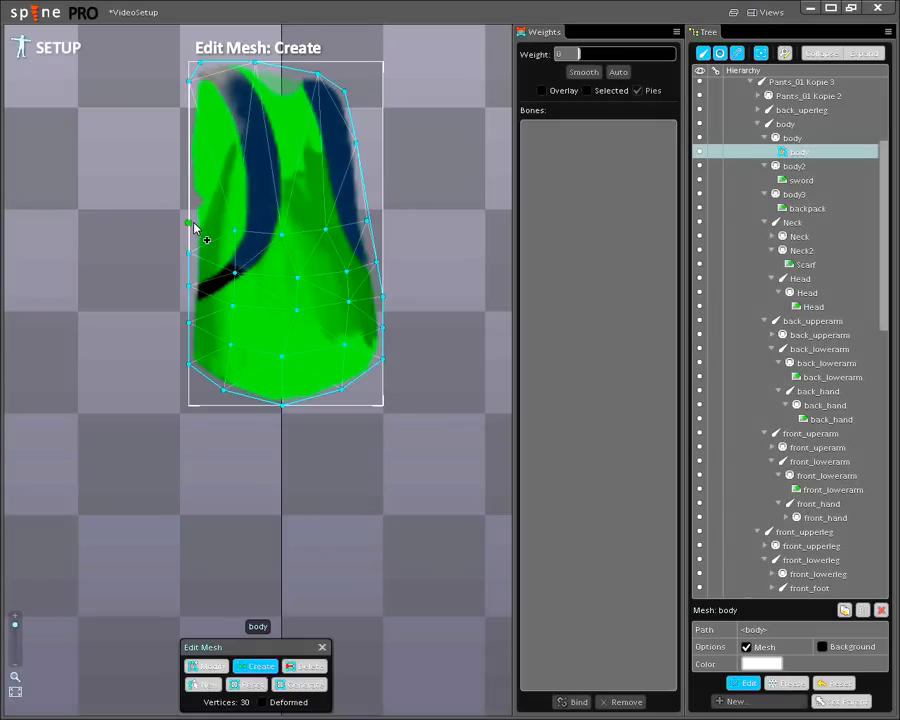
left_click(193, 221)
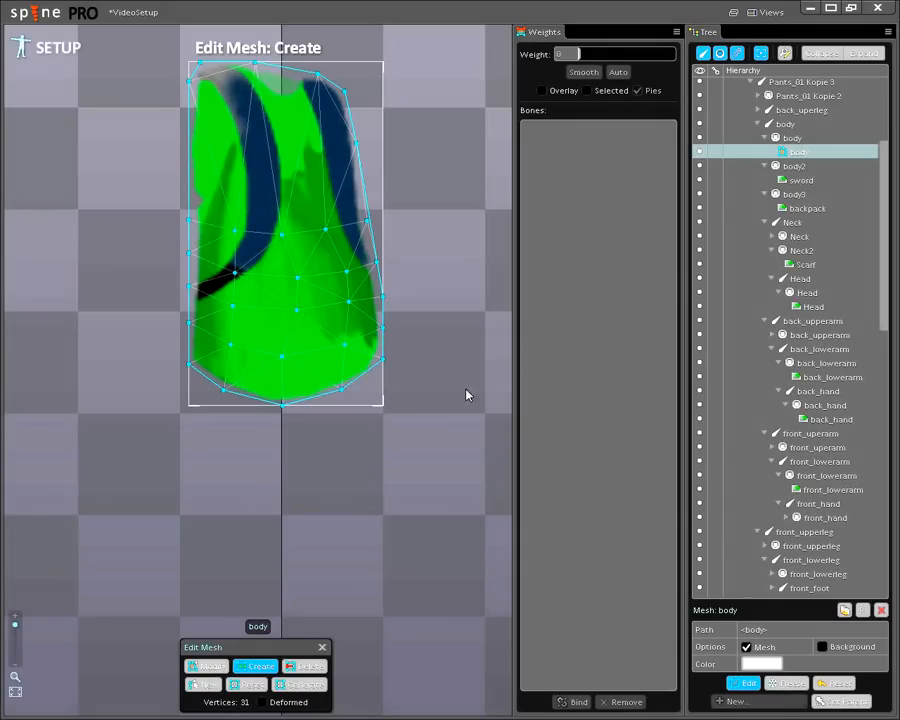
Add a row of three interior vertices just above the shirt's hem, with one vertex on each side edge.
left_click(380, 343)
left_click(342, 368)
left_click(282, 384)
left_click(226, 364)
left_click(189, 345)
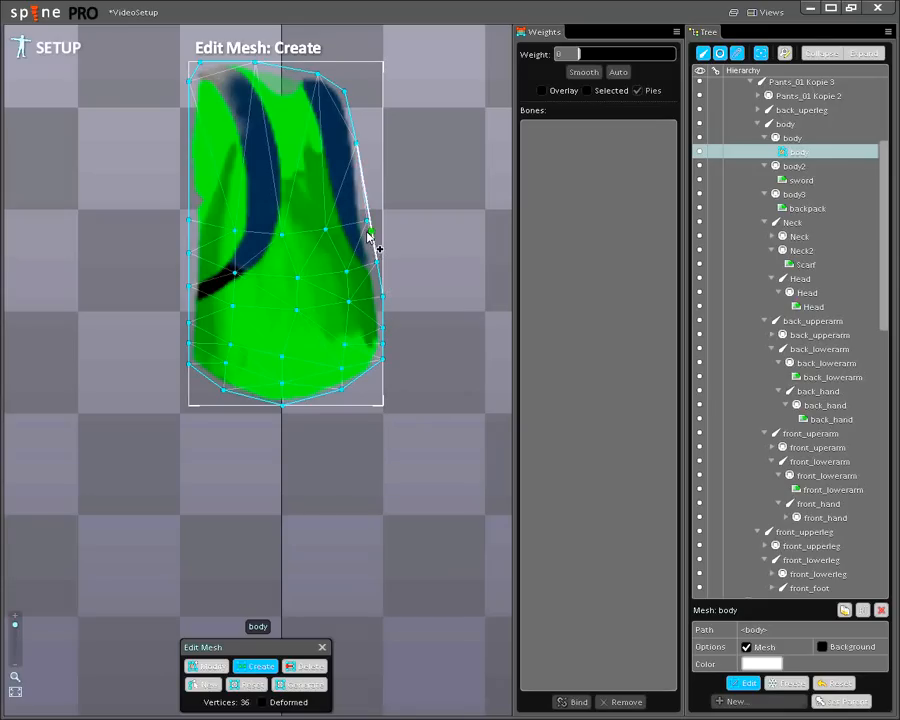
Add another three-vertex row across the lower torso, re-creating its misplaced middle vertex, and add a matching vertex on the right-hand edge.
left_click(288, 336)
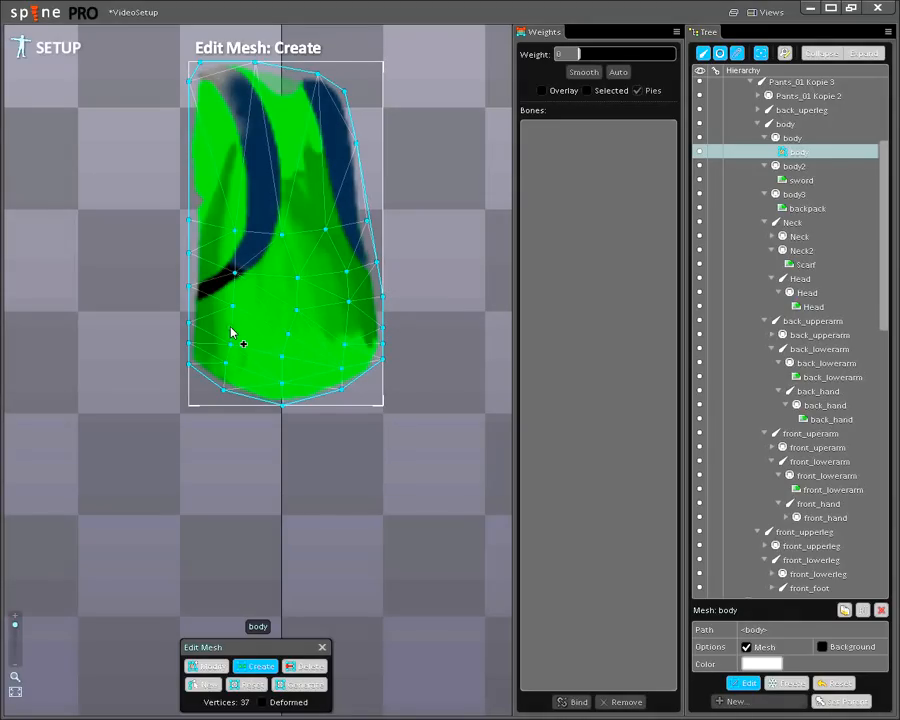
left_click(233, 327)
left_click(305, 666)
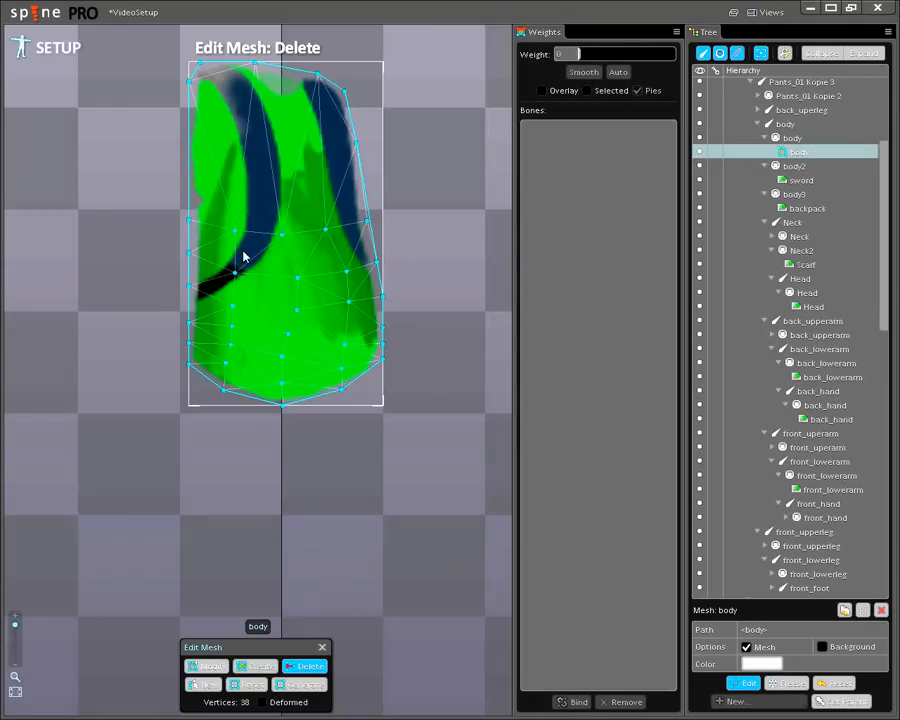
left_click(288, 337)
left_click(257, 665)
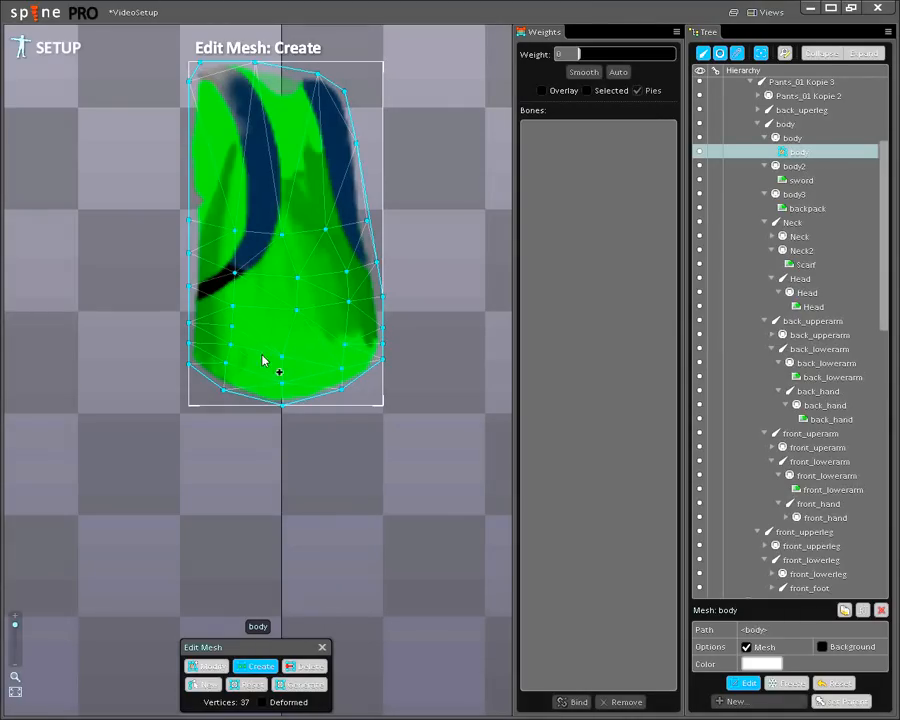
left_click(297, 336)
left_click(381, 318)
Replace the middle vertex of the second row above the hem with a slightly lower one, and finish editing the mesh.
left_click(207, 665)
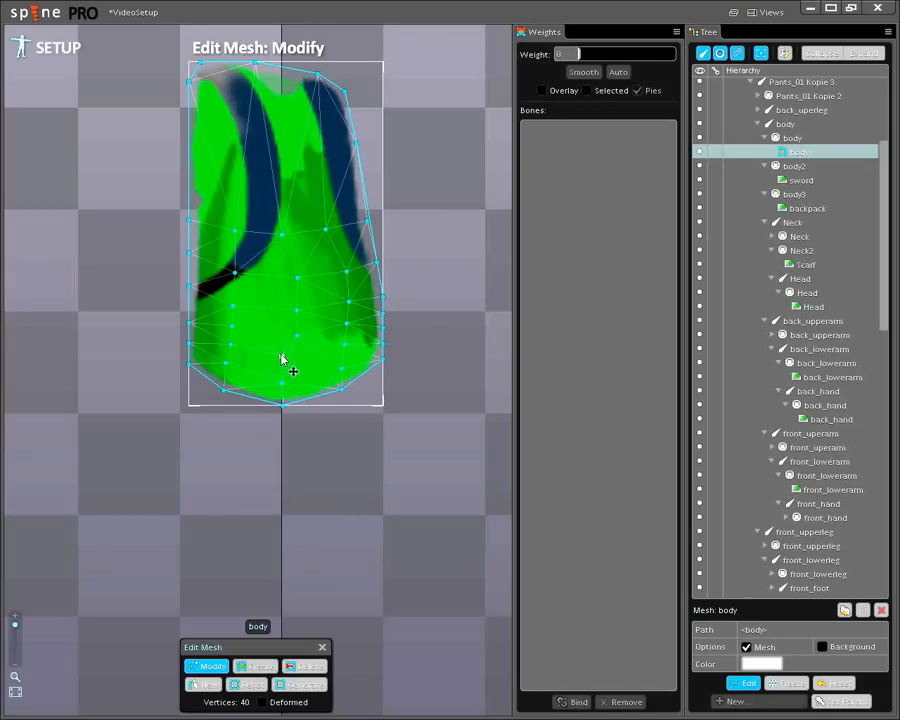
mouse_move(293, 358)
left_mouse_down()
mouse_move(276, 336)
mouse_move(279, 298)
mouse_move(279, 362)
mouse_move(265, 378)
mouse_move(284, 360)
mouse_move(279, 345)
left_mouse_up()
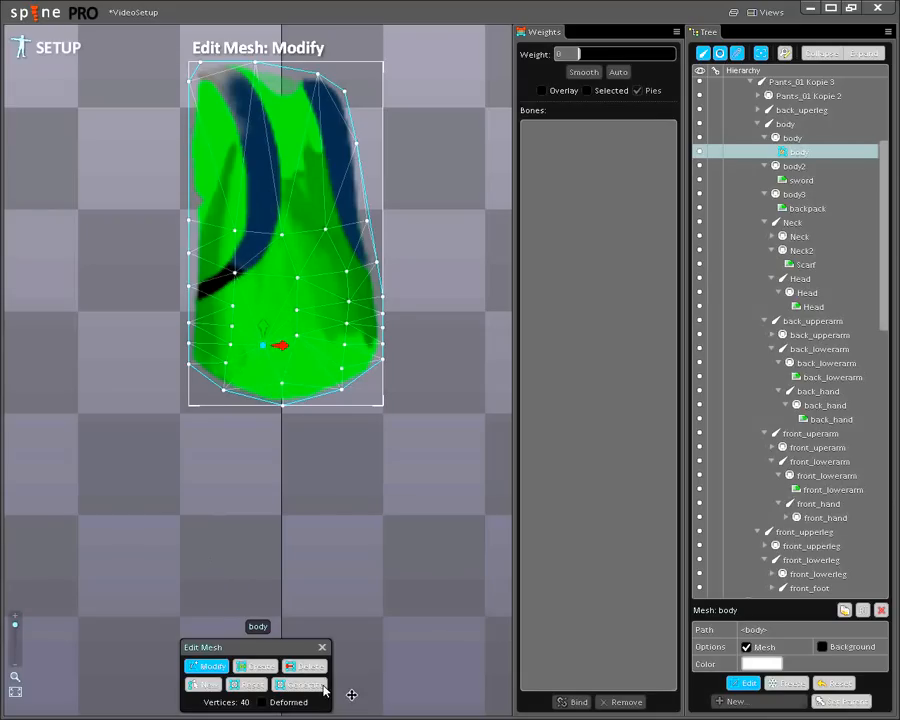
left_click(302, 666)
left_click(263, 346)
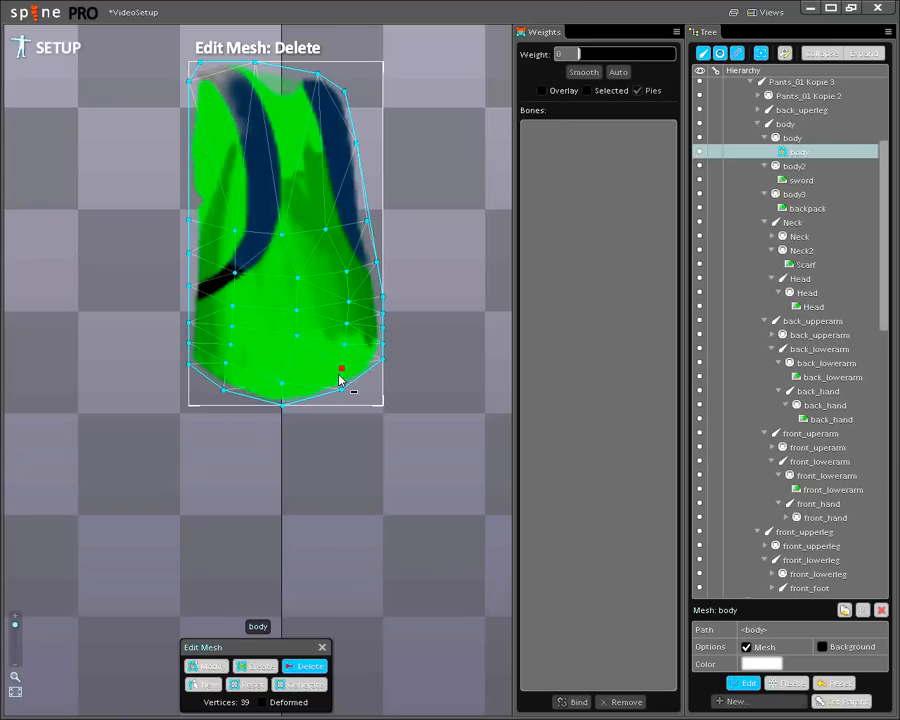
left_click(259, 666)
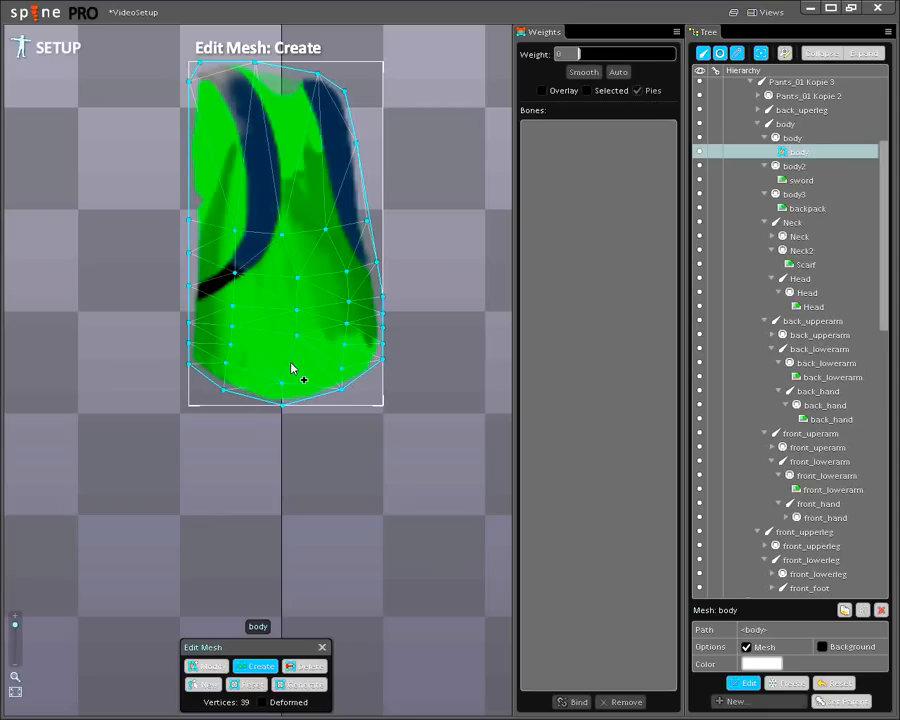
left_click(289, 367)
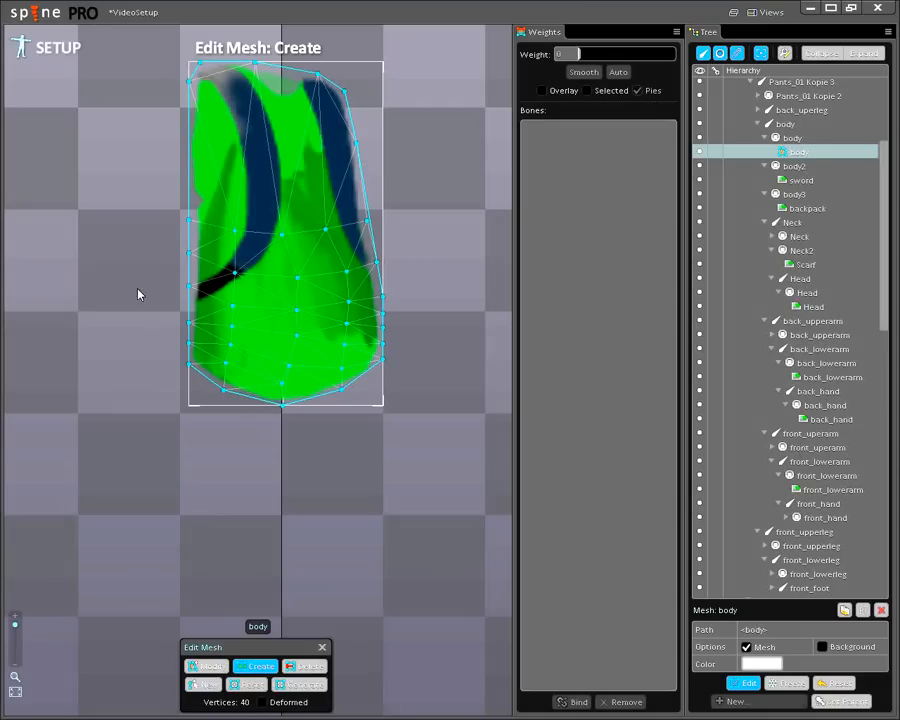
left_click(322, 648)
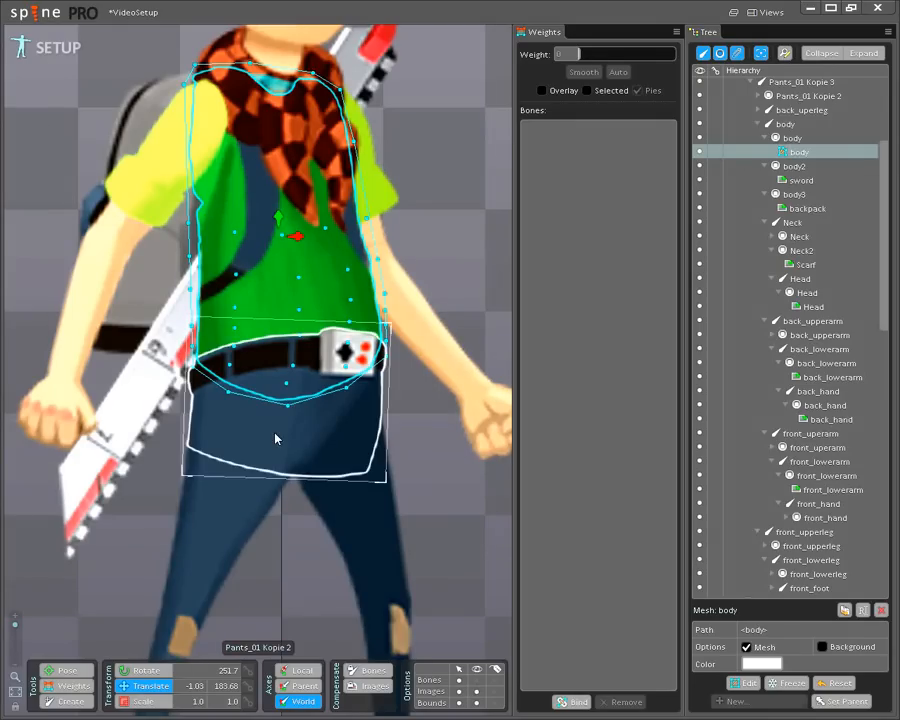
Bind the body mesh to the Pants_01 Kopie 3 and body bones.
left_click(572, 702)
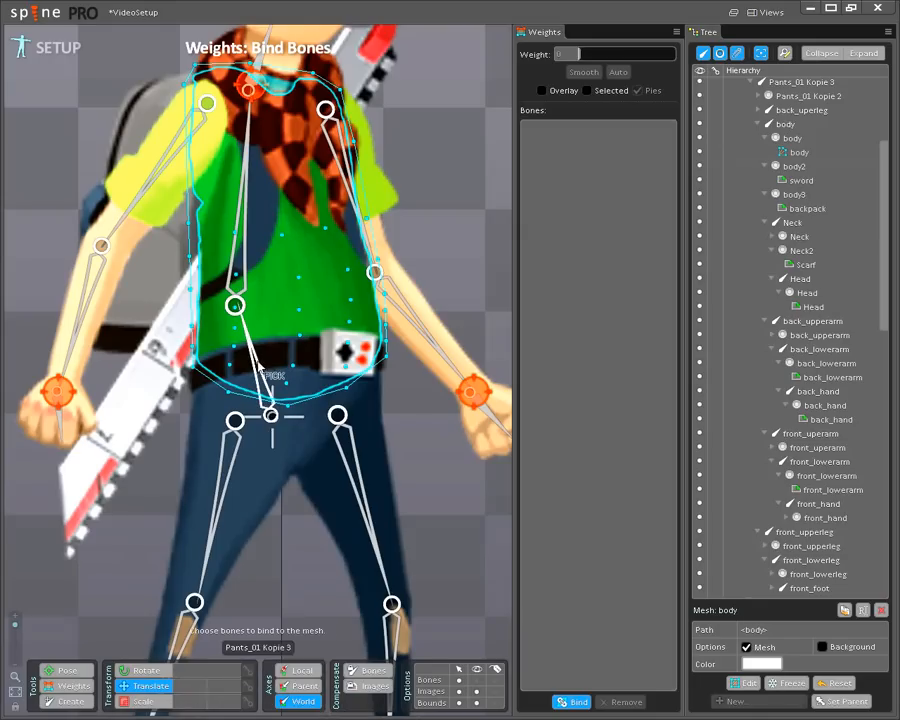
left_click(258, 370)
left_click(241, 248)
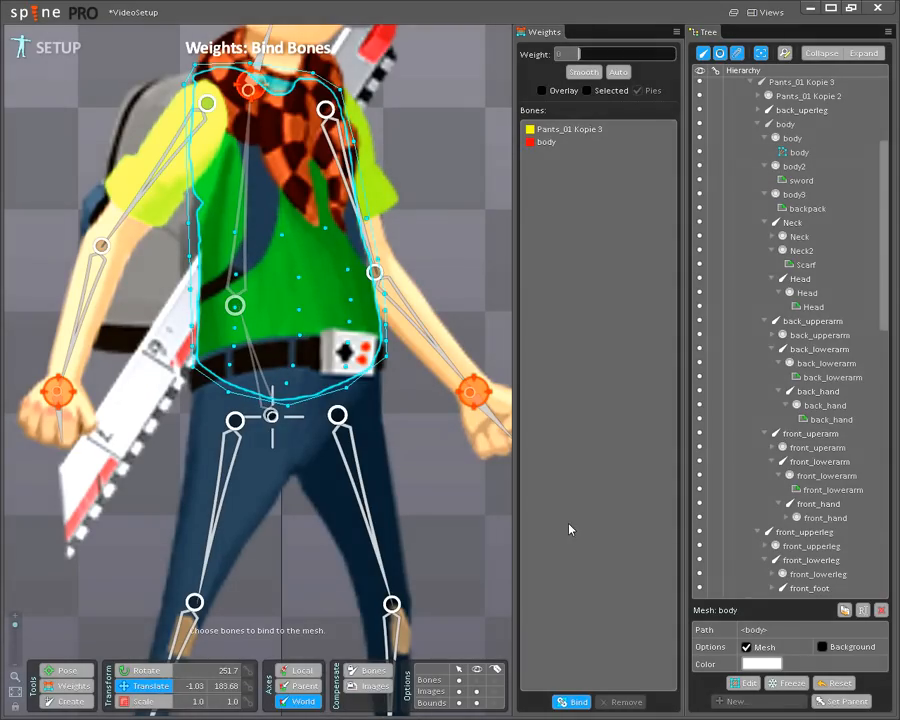
left_click(575, 702)
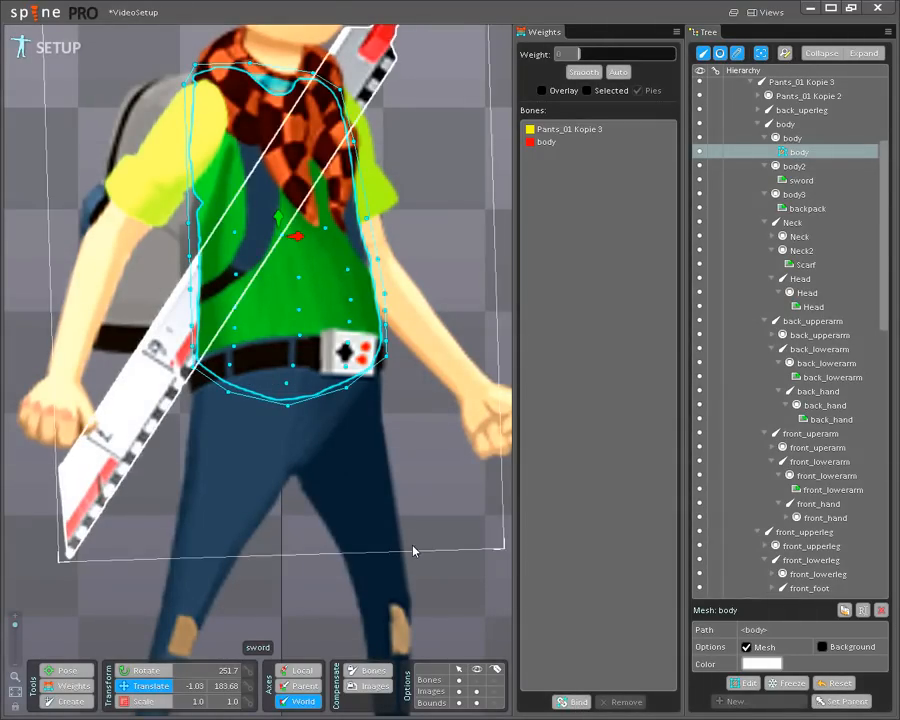
Make the bones visible in the viewport and display the body mesh's vertex weights with the Weights tool.
scroll(215, 370, "down", 3)
scroll(237, 373, "down", 3)
left_click_drag(468, 203, 461, 230)
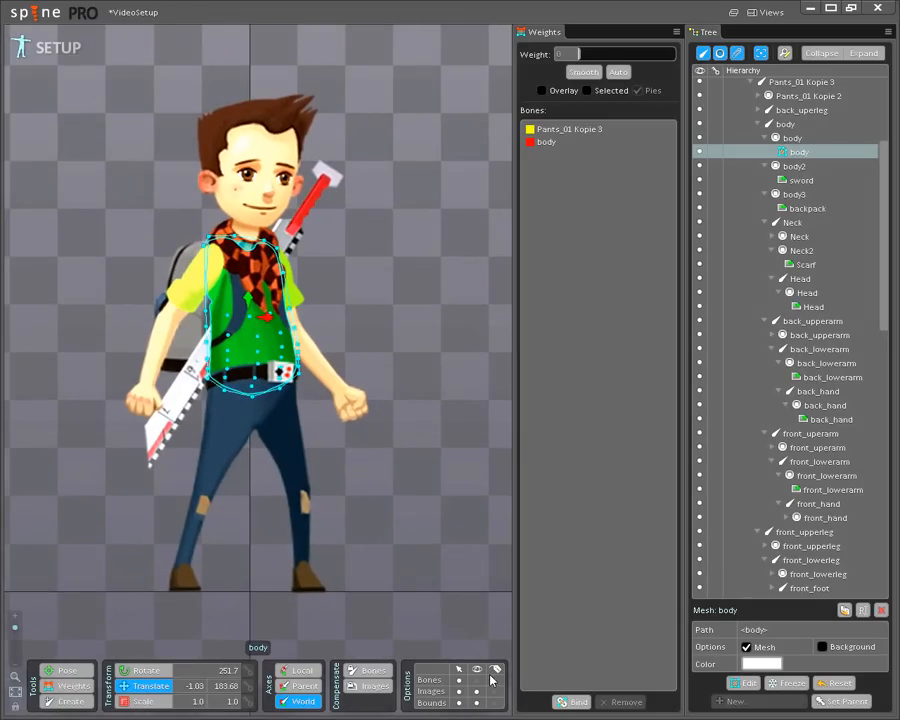
left_click(477, 681)
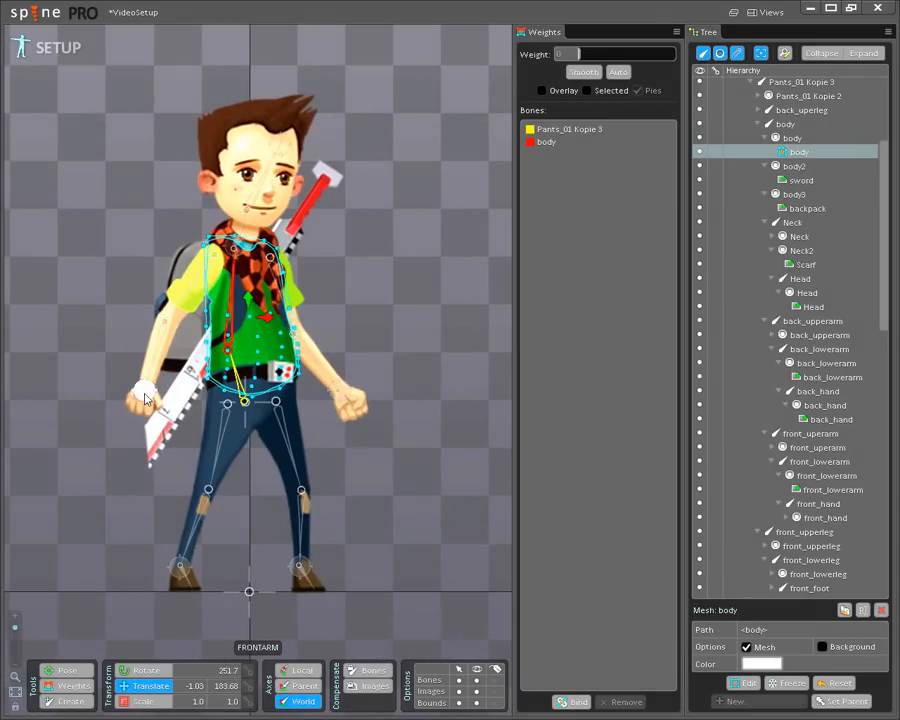
left_click(80, 690)
scroll(255, 345, "up", 5)
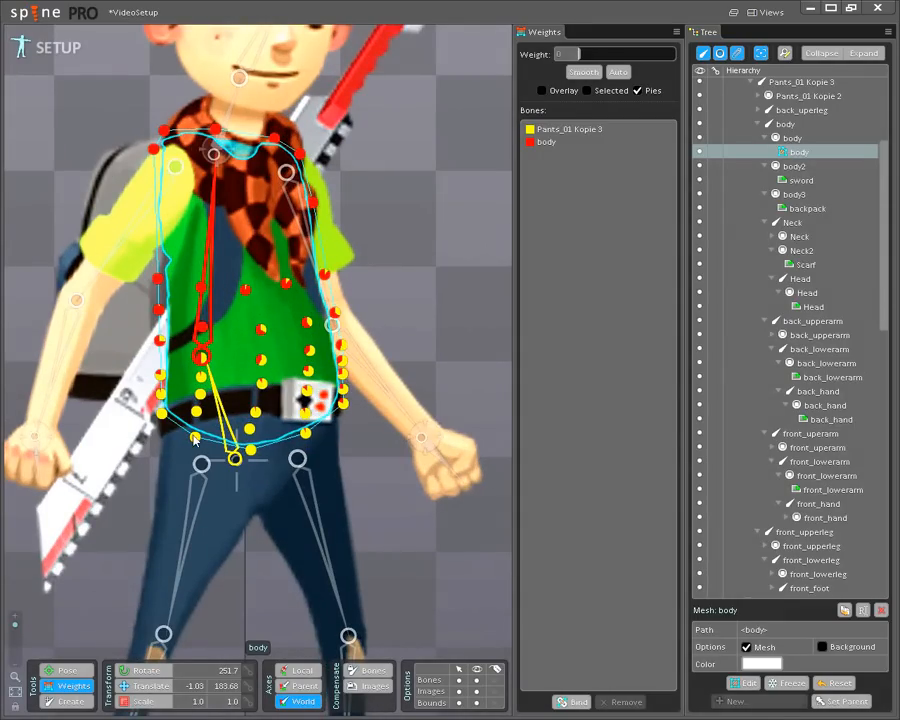
scroll(197, 440, "up", 5)
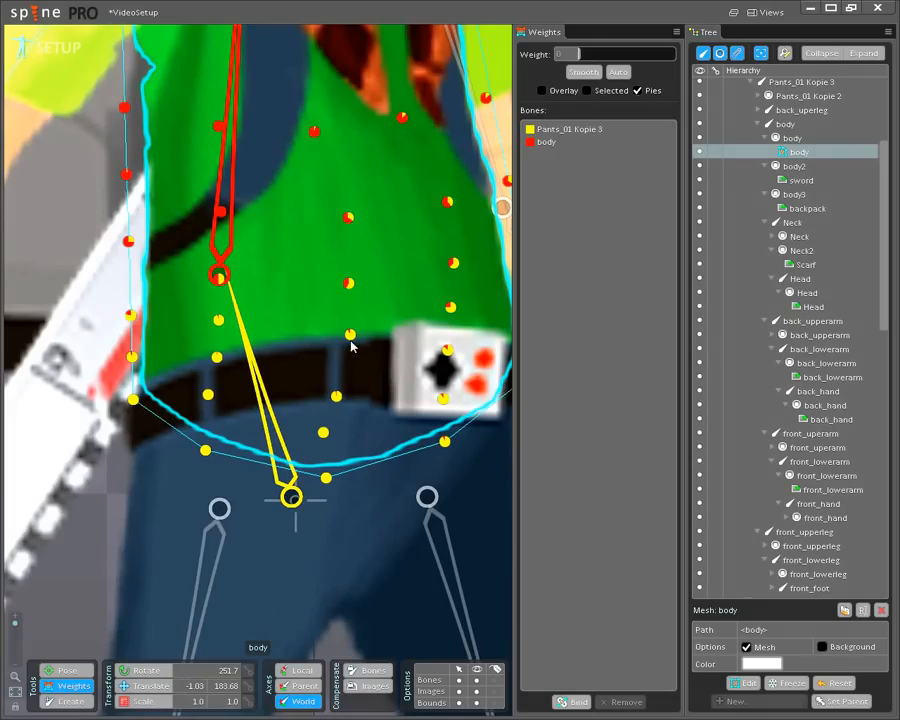
Set the Pants_01 Kopie 3 weight to 91 for the second-lowest vertex on the mesh's right-hand edge.
left_click_drag(390, 403, 311, 414)
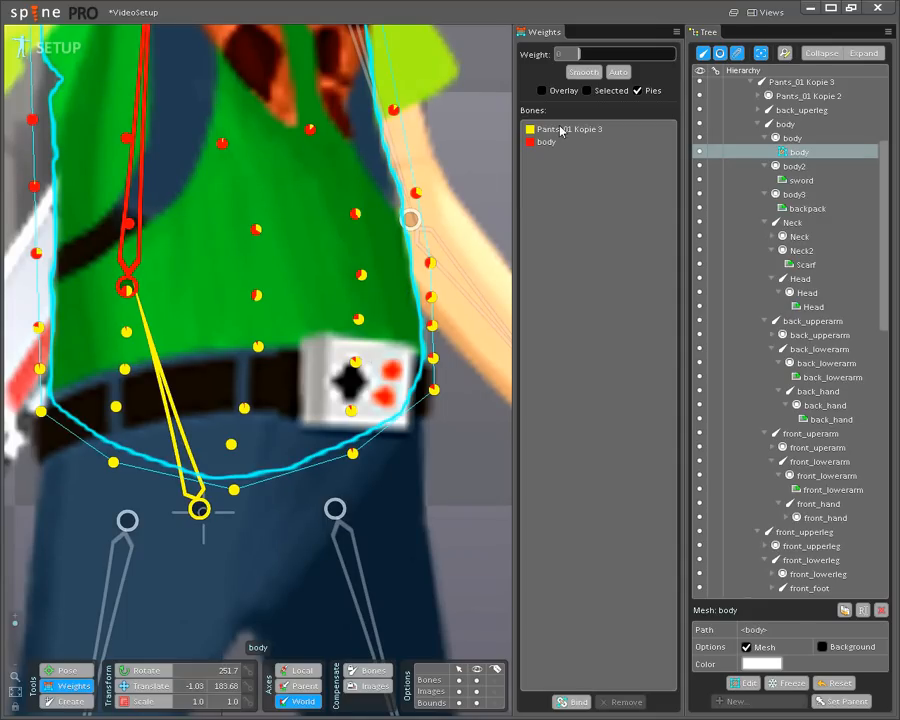
left_click(432, 359)
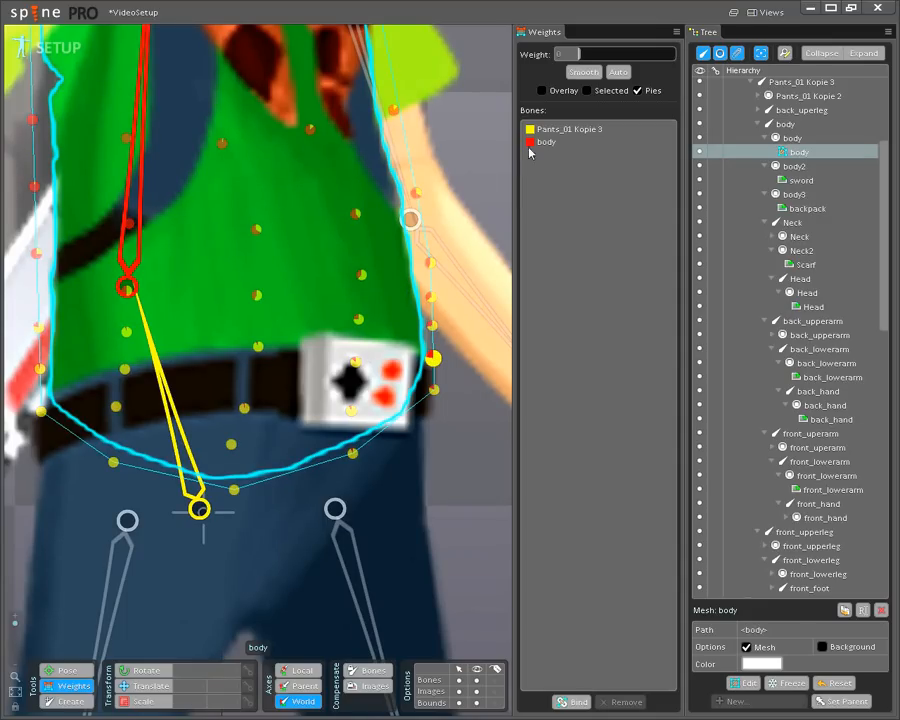
left_click(558, 130)
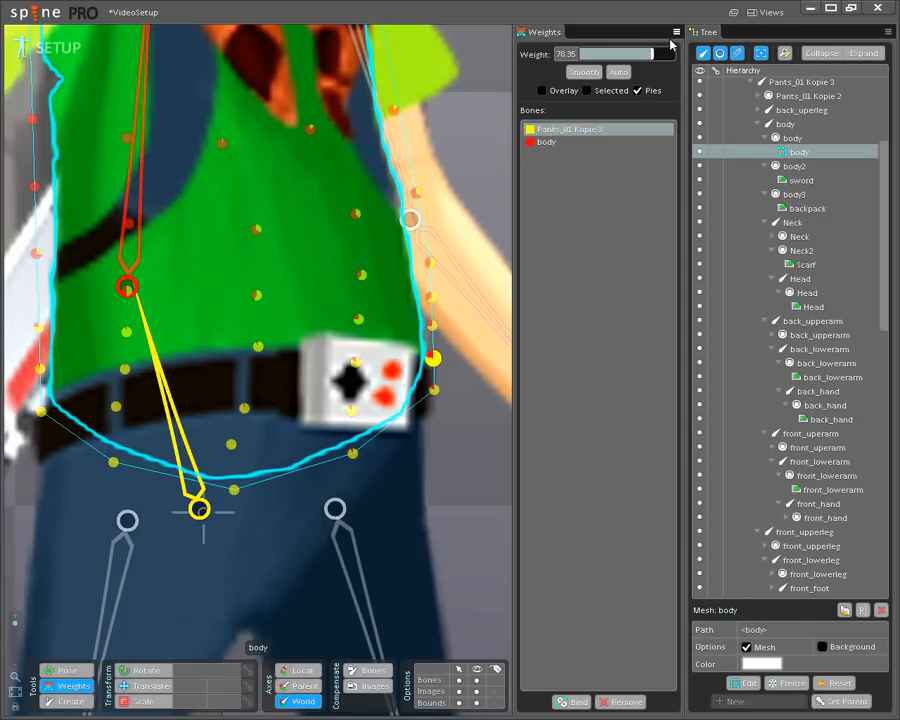
left_click_drag(652, 57, 669, 62)
Test how the body mesh bends by moving the BACK IK target around with the Translate tool.
scroll(258, 560, "down", 5)
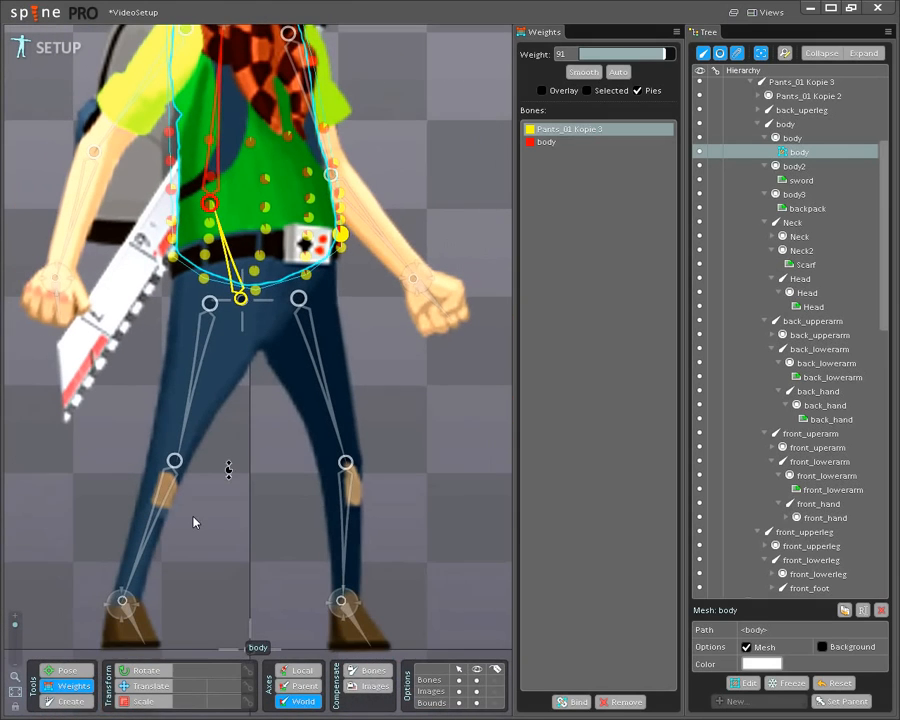
left_click(148, 687)
scroll(400, 482, "up", 3)
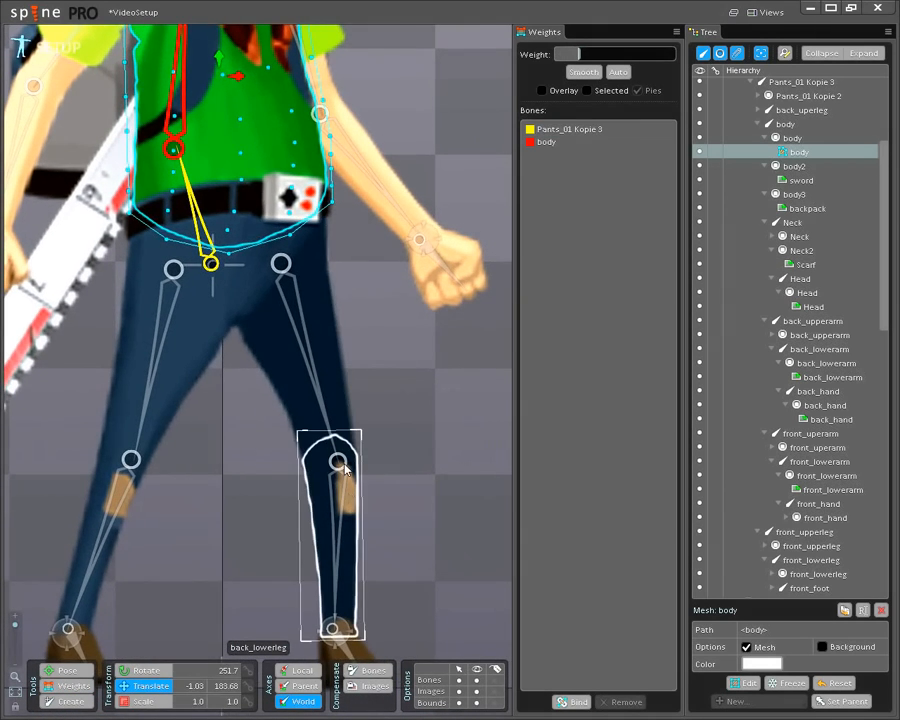
left_click(343, 466)
scroll(382, 424, "down", 4)
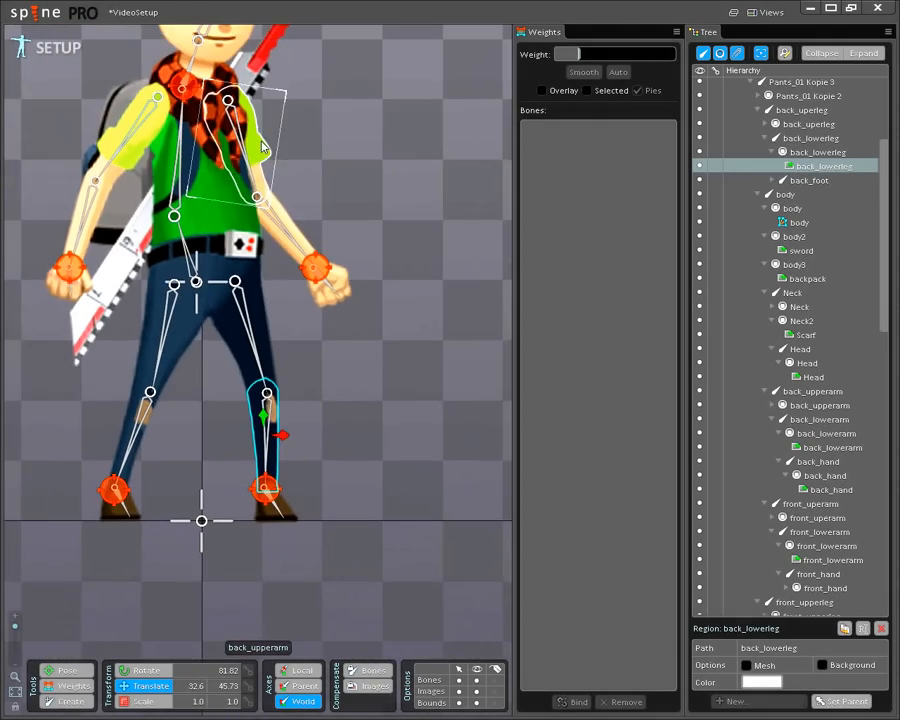
left_click_drag(183, 89, 121, 159)
scroll(270, 360, "down", 3)
left_click_drag(183, 232, 224, 178)
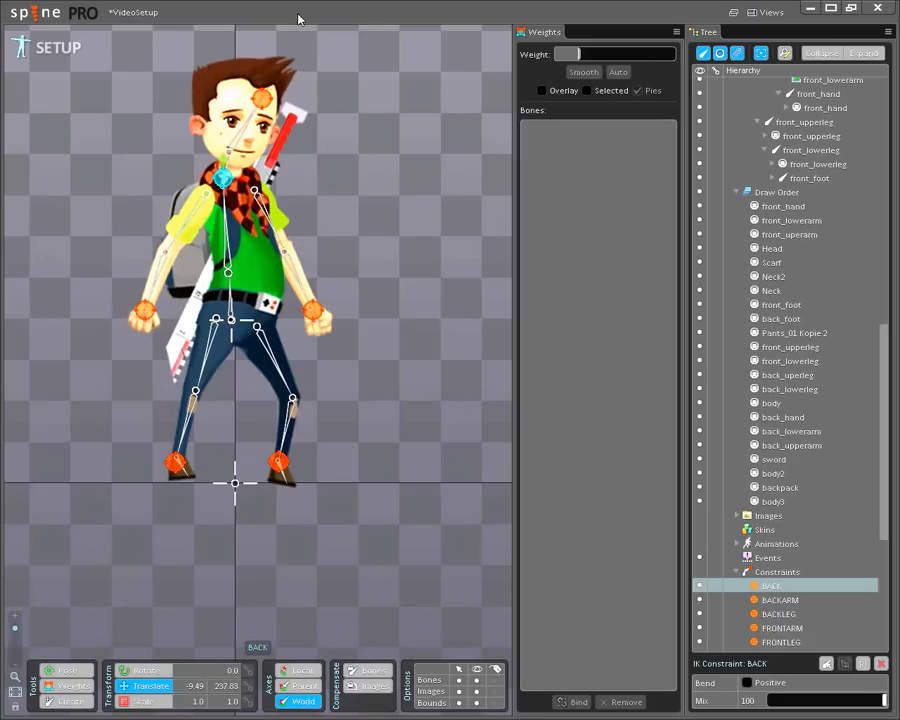
Move the BACK IK target through several torso poses and leave it at -9.57, 231.44.
left_click(268, 78)
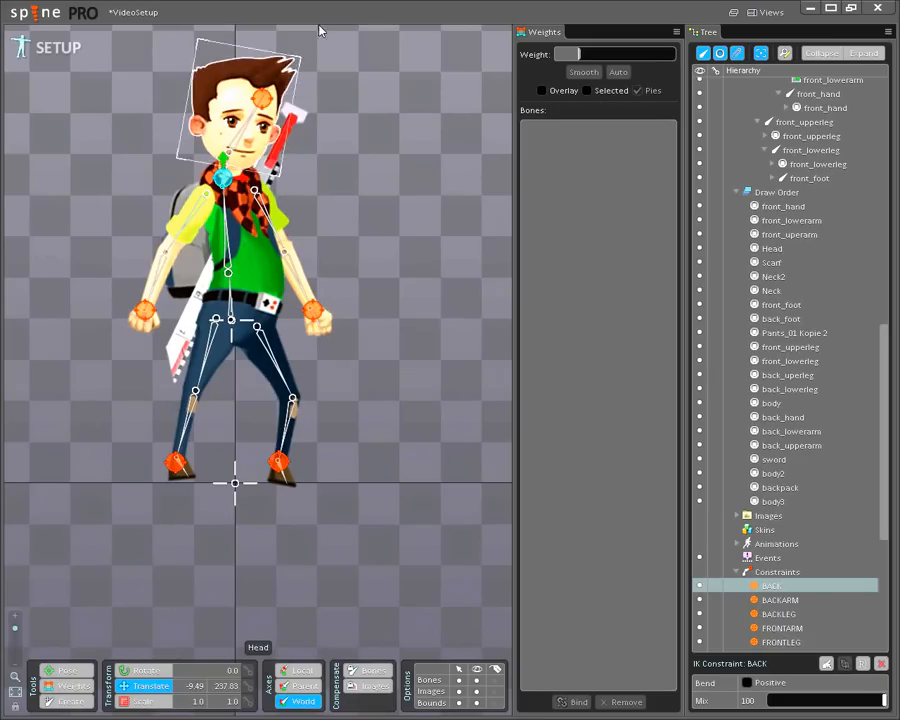
left_click_drag(224, 183, 234, 180)
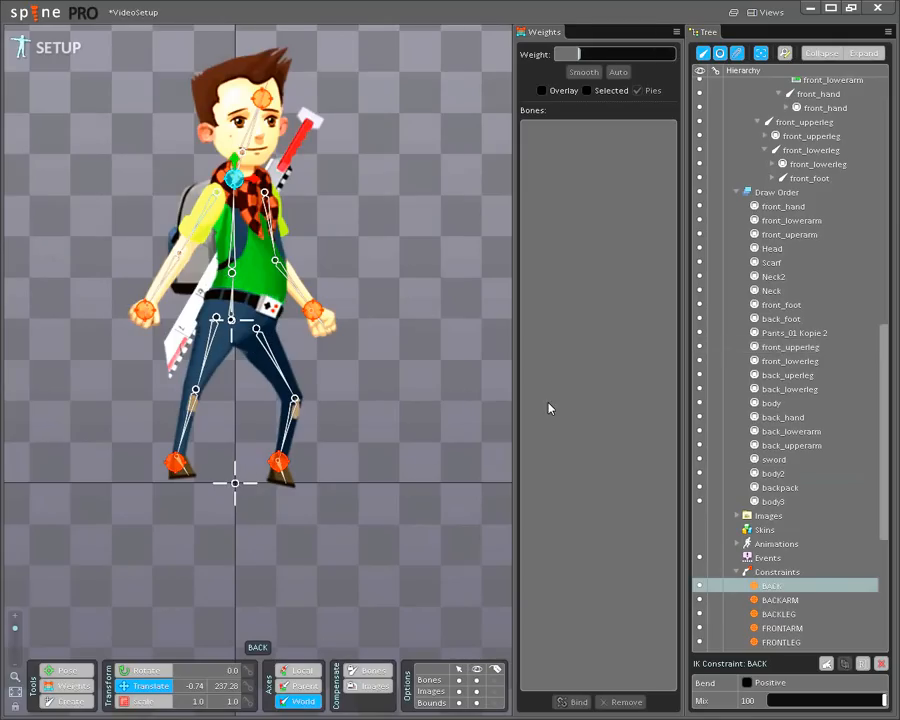
mouse_move(234, 180)
left_mouse_down()
mouse_move(227, 198)
mouse_move(236, 196)
left_mouse_up()
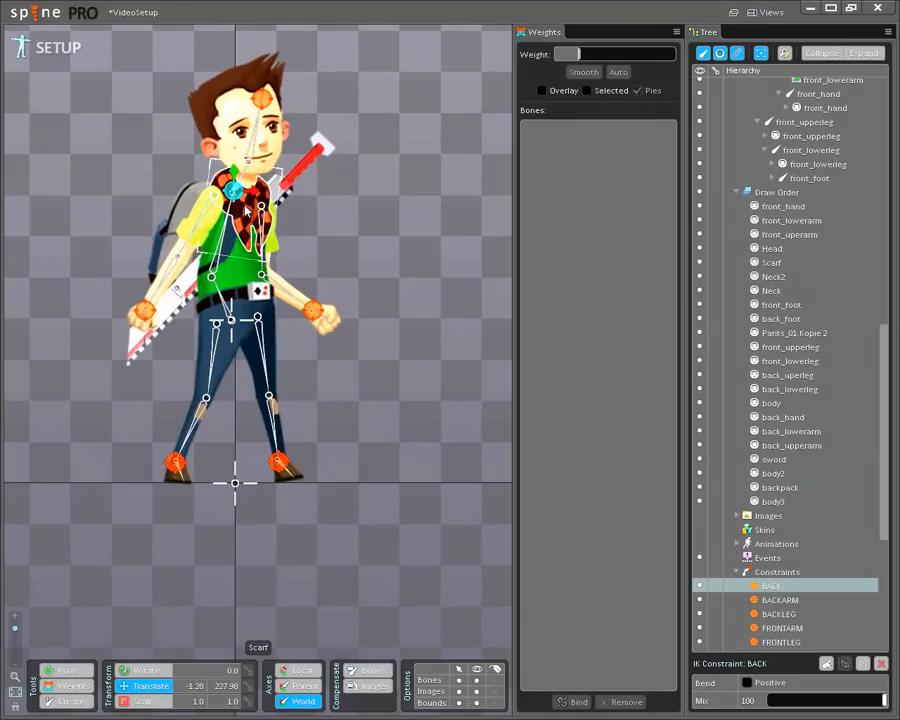
mouse_move(246, 211)
left_mouse_down()
mouse_move(247, 197)
mouse_move(236, 198)
mouse_move(194, 251)
mouse_move(236, 207)
left_mouse_up()
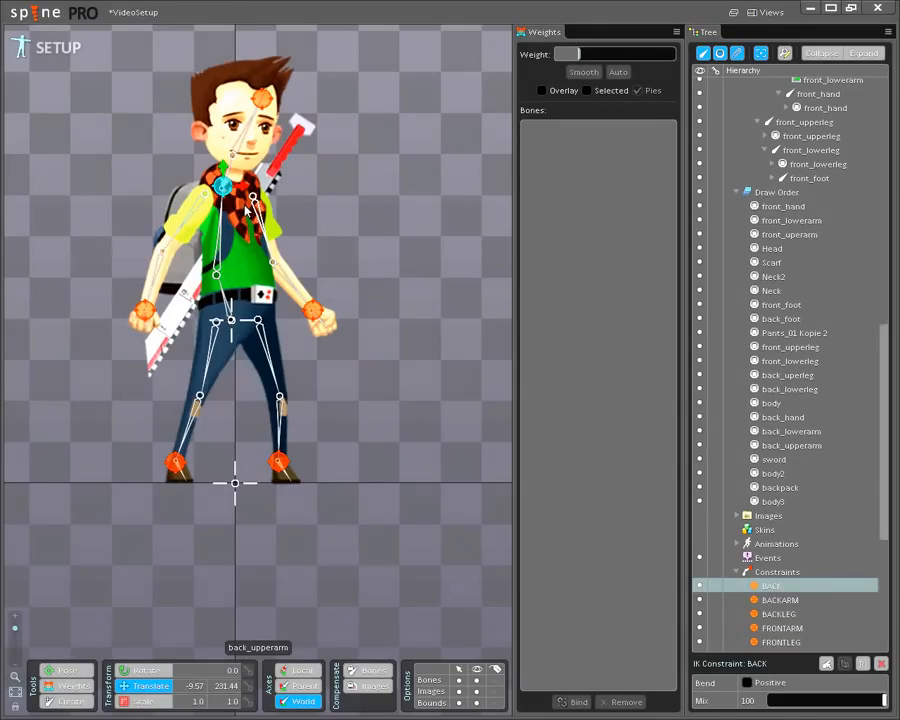
Save the project as VideoSetup2.
left_click(44, 18)
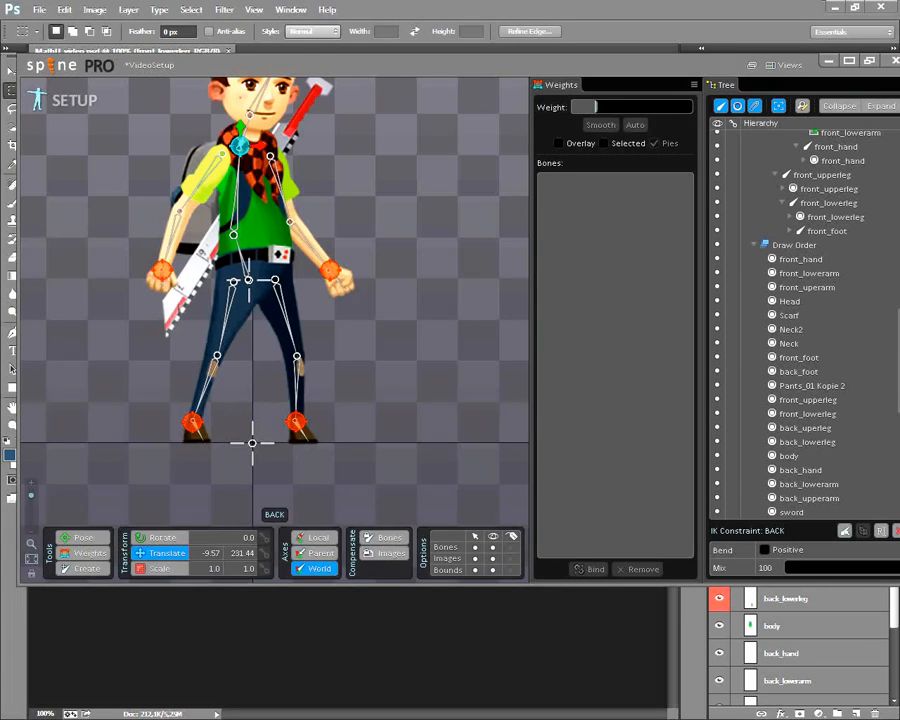
key("Return")
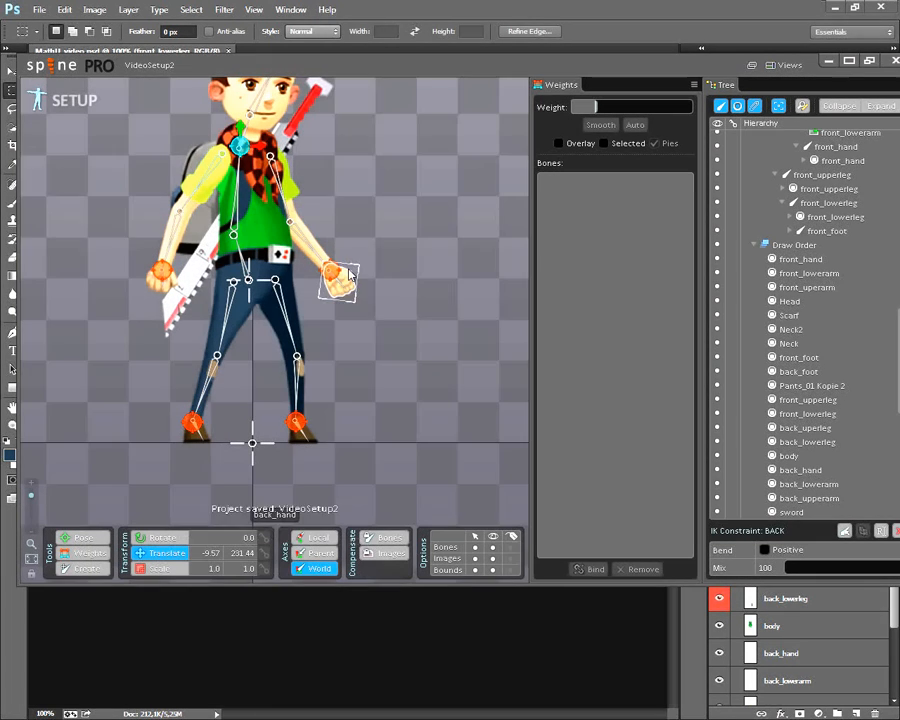
Maximize the Spine window and switch the skeleton from Setup to Animate mode with the whole character in view.
left_click(849, 60)
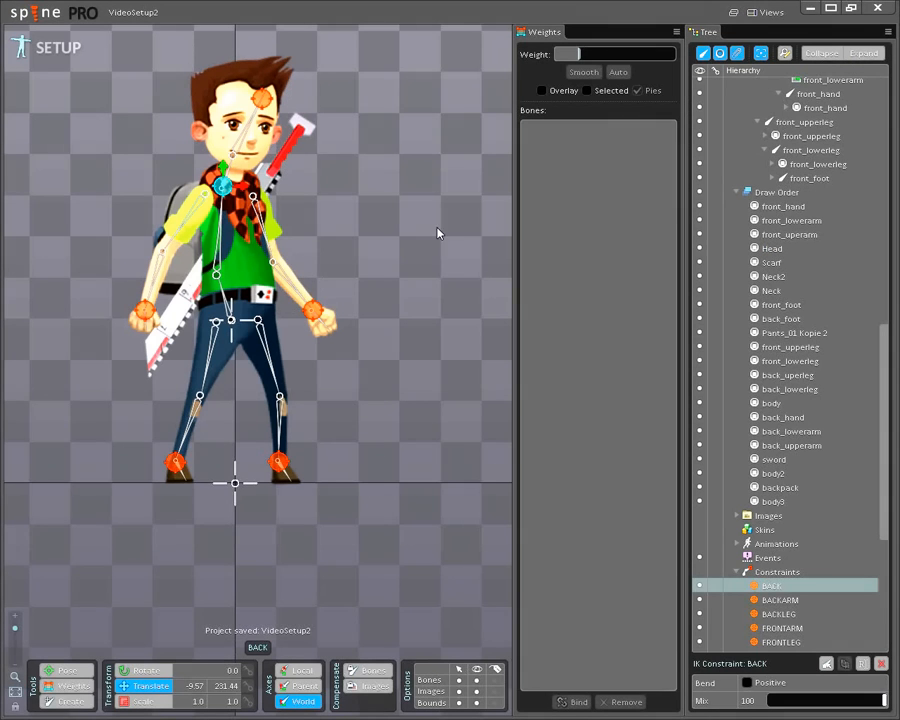
left_click(58, 55)
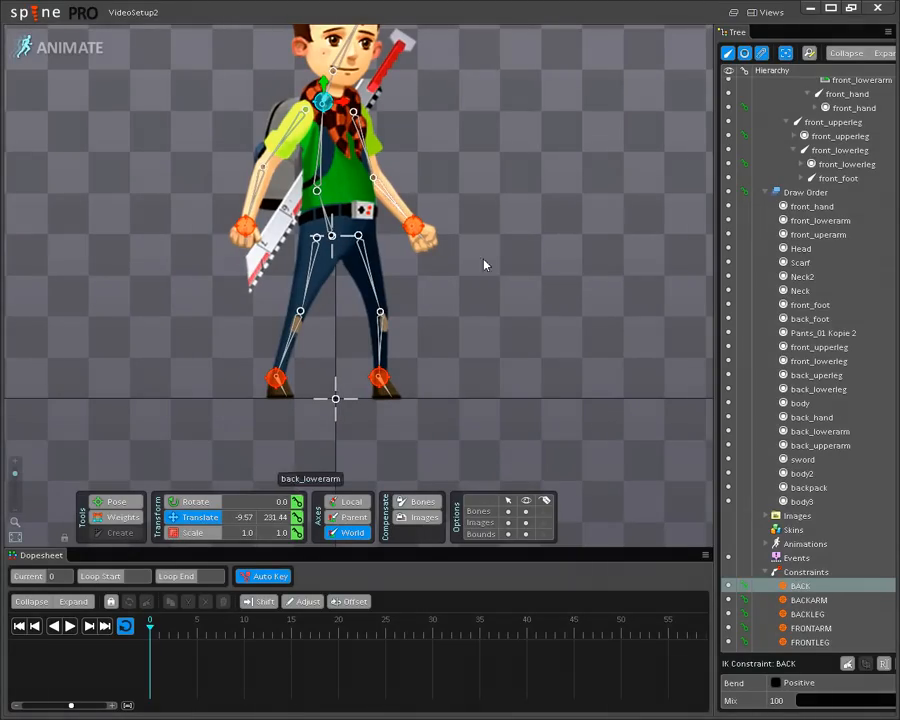
left_click_drag(548, 210, 540, 287)
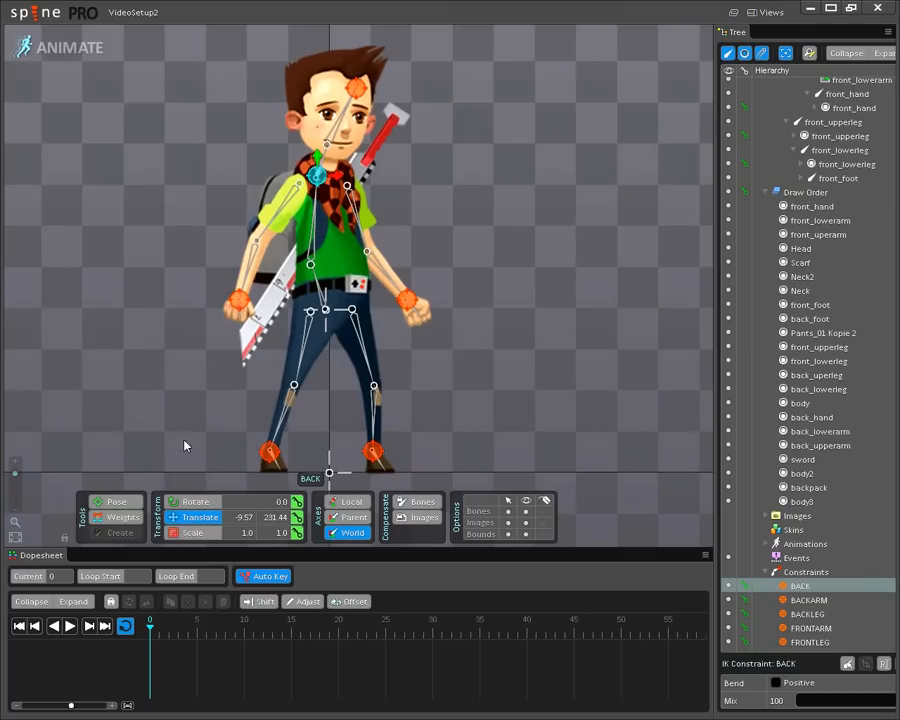
Collapse the Draw Order and root branches in the hierarchy and select the Constraints group.
left_click(765, 192)
scroll(765, 185, "up", 10)
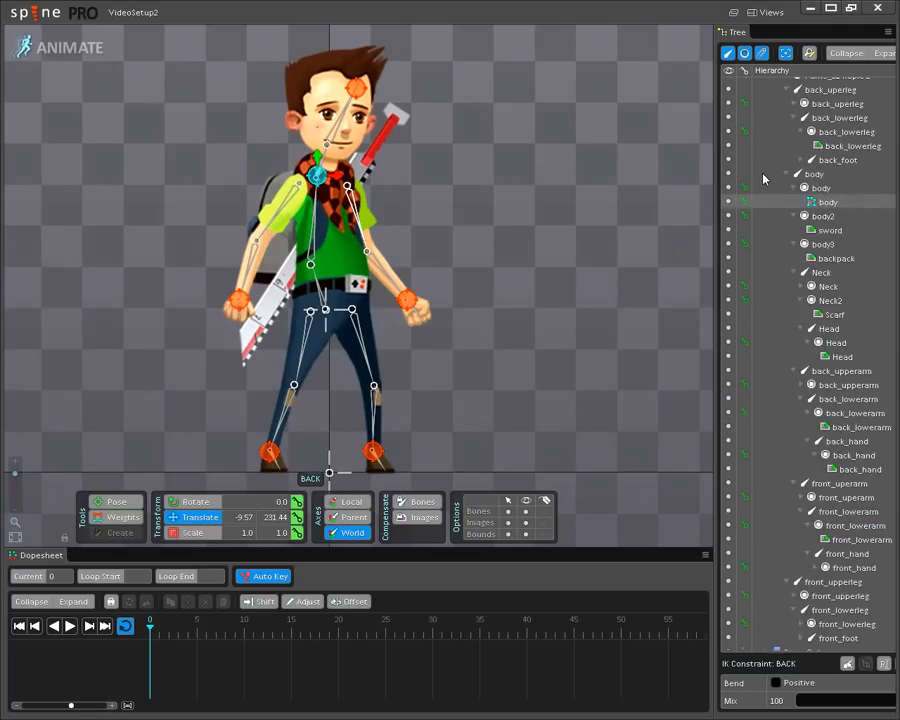
left_click(766, 99)
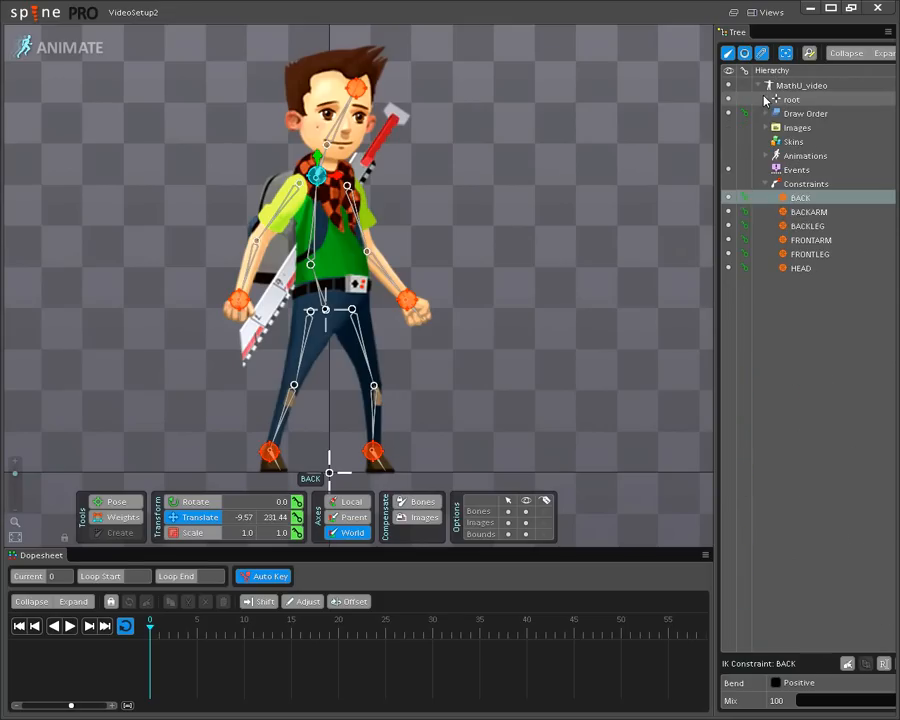
left_click(789, 186)
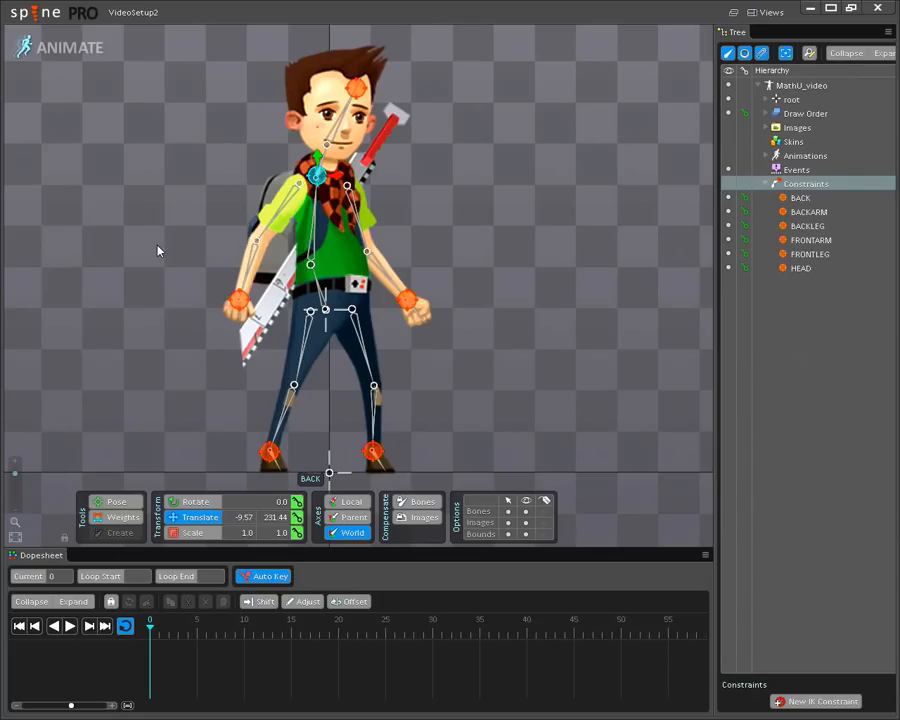
Select all the character's bones and set Rotate and Translate keys for them at frame 0.
left_click_drag(158, 42, 474, 498)
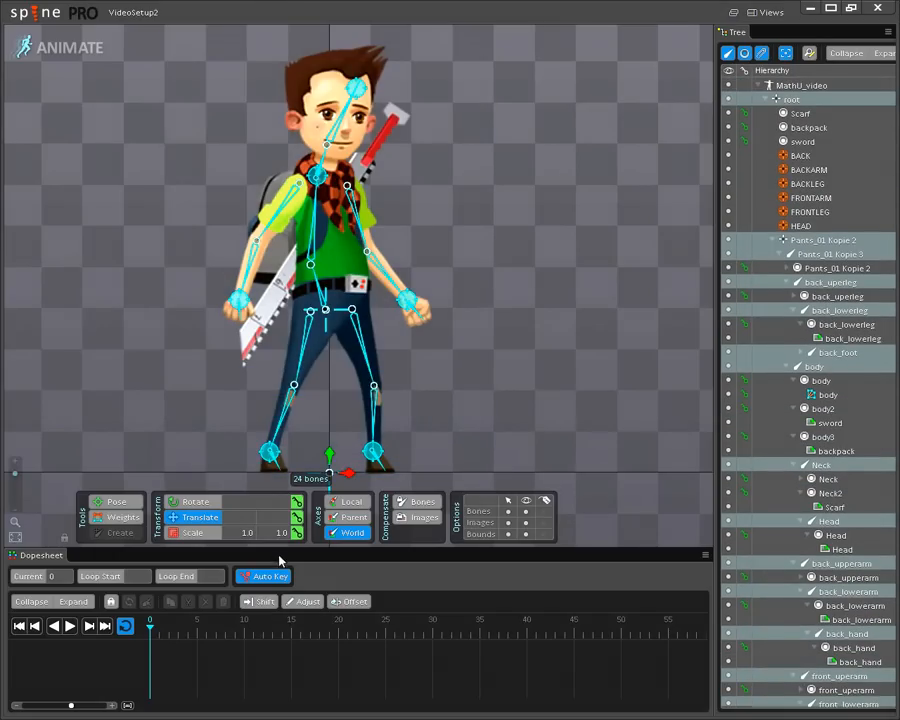
left_click(297, 503)
left_click(297, 518)
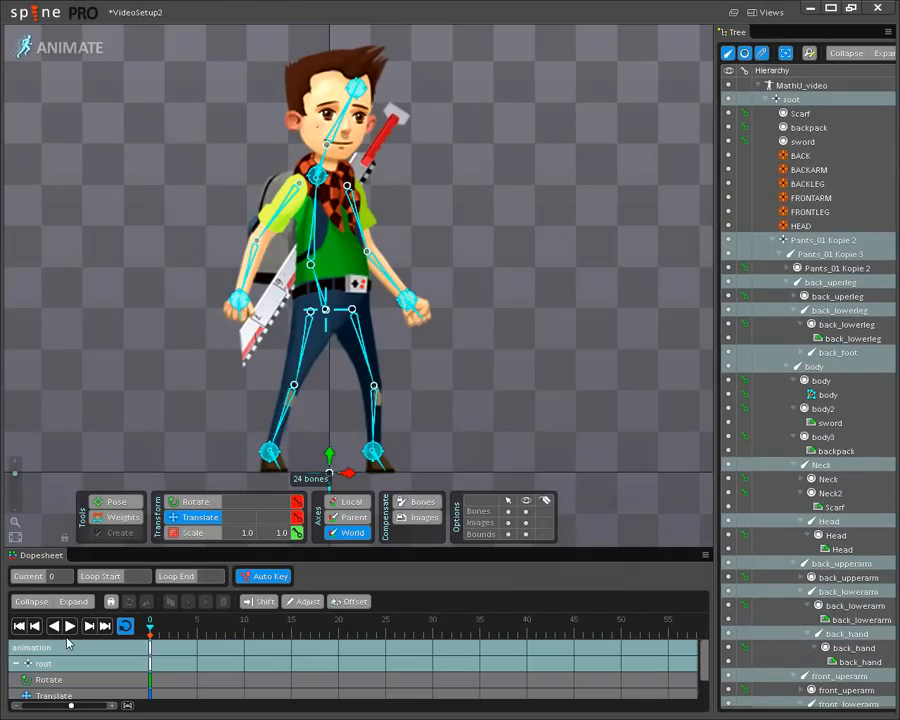
Copy all the keys from frame 0 and paste them at frame 10.
left_click(150, 652)
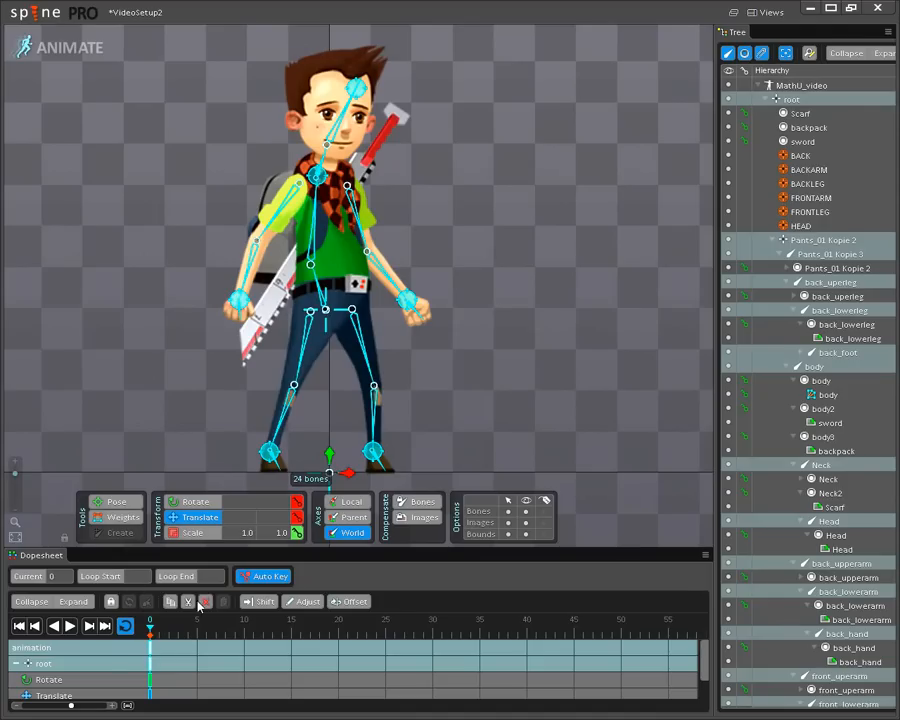
left_click(170, 605)
left_click(245, 649)
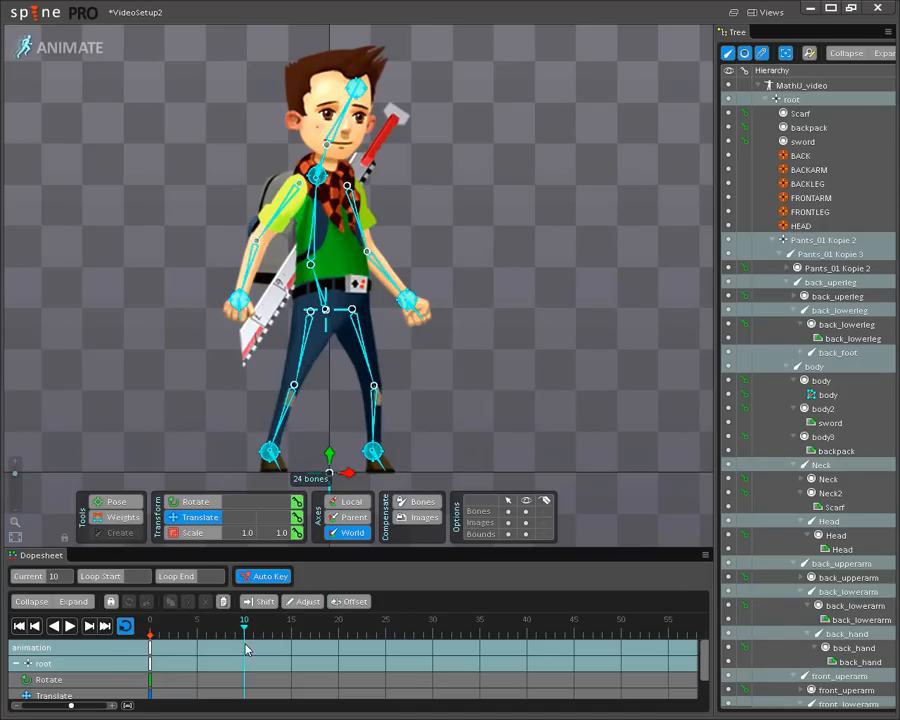
key("ctrl+v")
At frame 5, select the FRONTARM, BACKARM, HEAD and BACK IK targets together with the hip bone.
left_click(152, 621)
left_click_drag(157, 621, 201, 645)
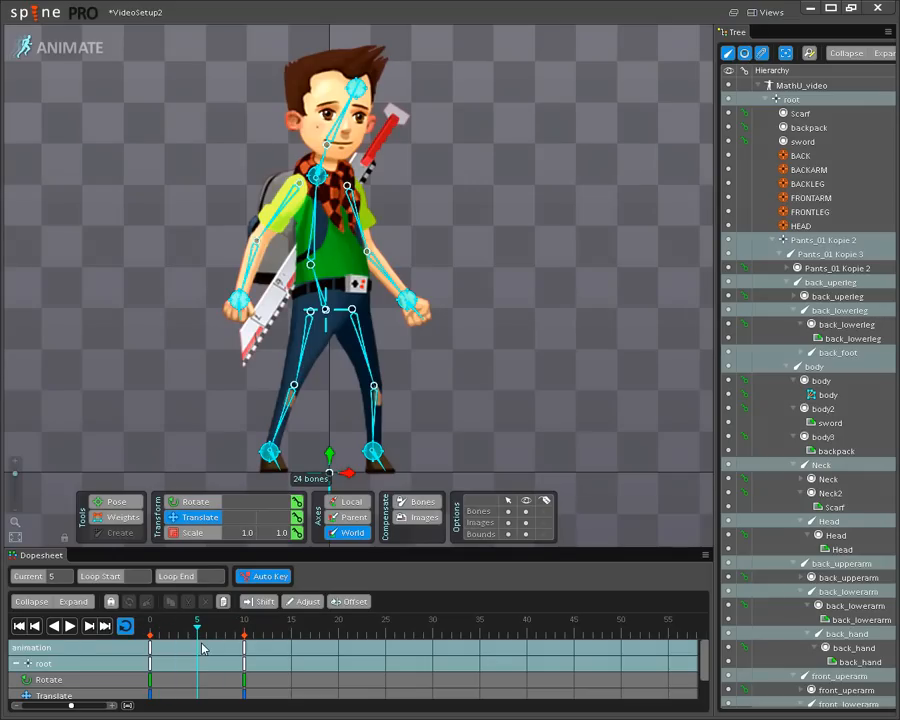
left_click(392, 296)
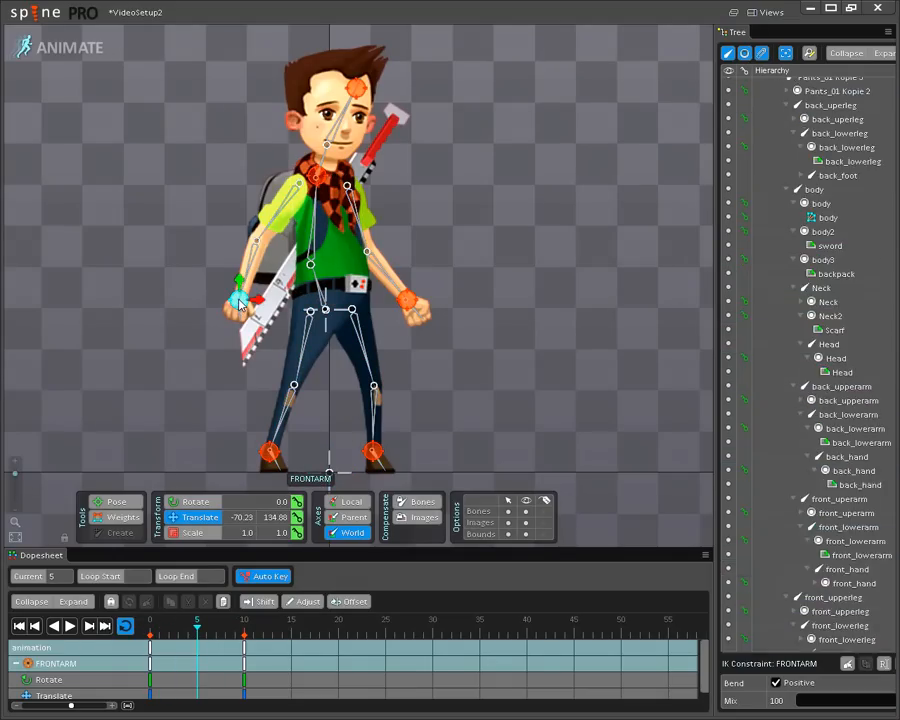
left_click(409, 302, "ctrl")
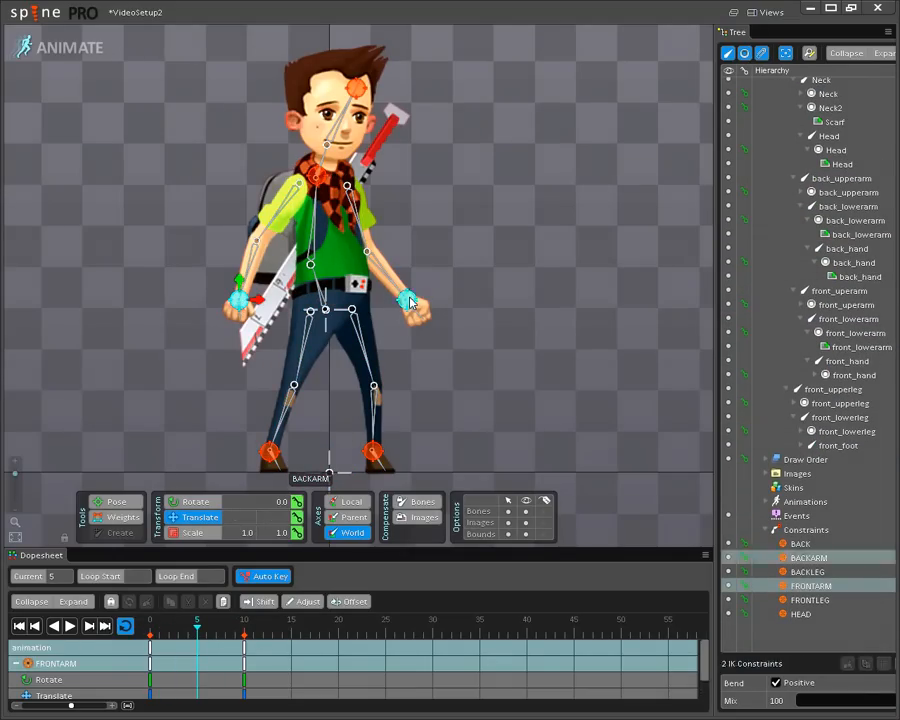
left_click(357, 89, "ctrl")
left_click(317, 176, "ctrl")
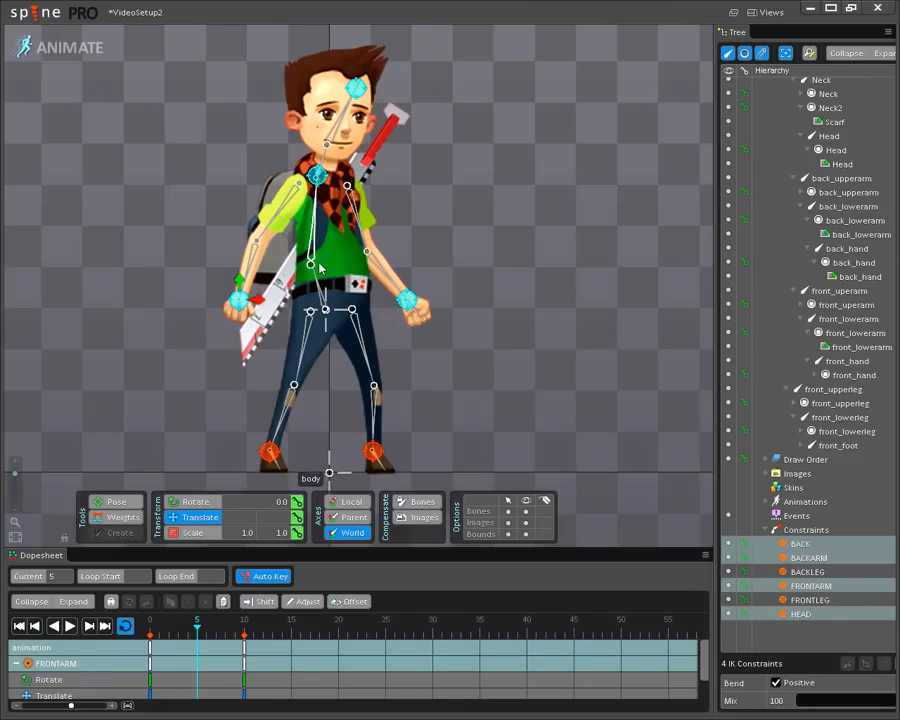
left_click(328, 311, "ctrl")
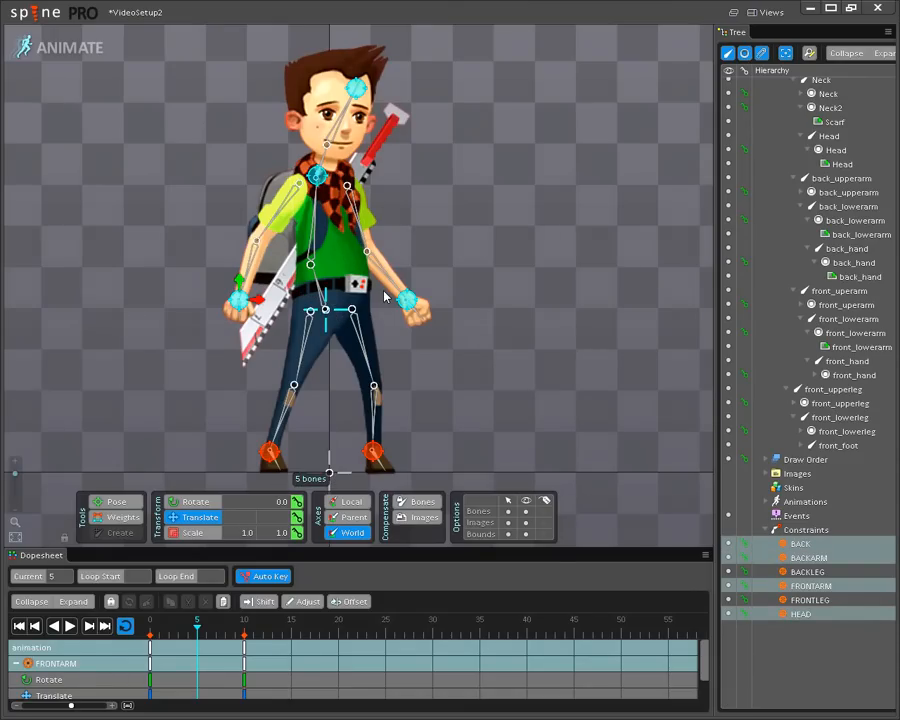
Store the five selected bones as selection group 1, recall it and lower them slightly at frame 5.
key("ctrl+1")
left_click(483, 405)
key("1")
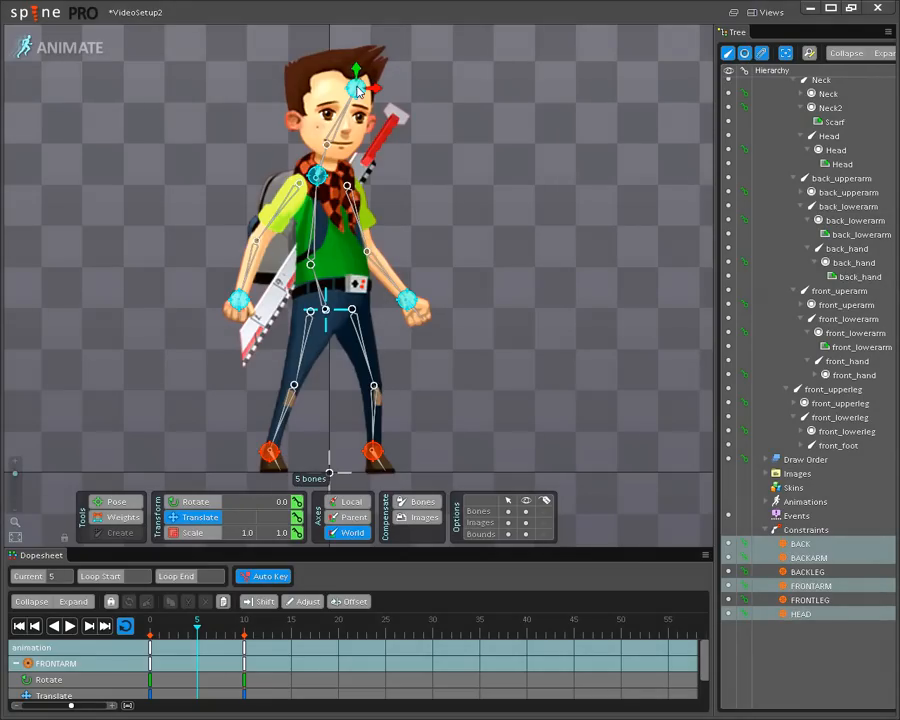
left_click_drag(357, 90, 358, 84)
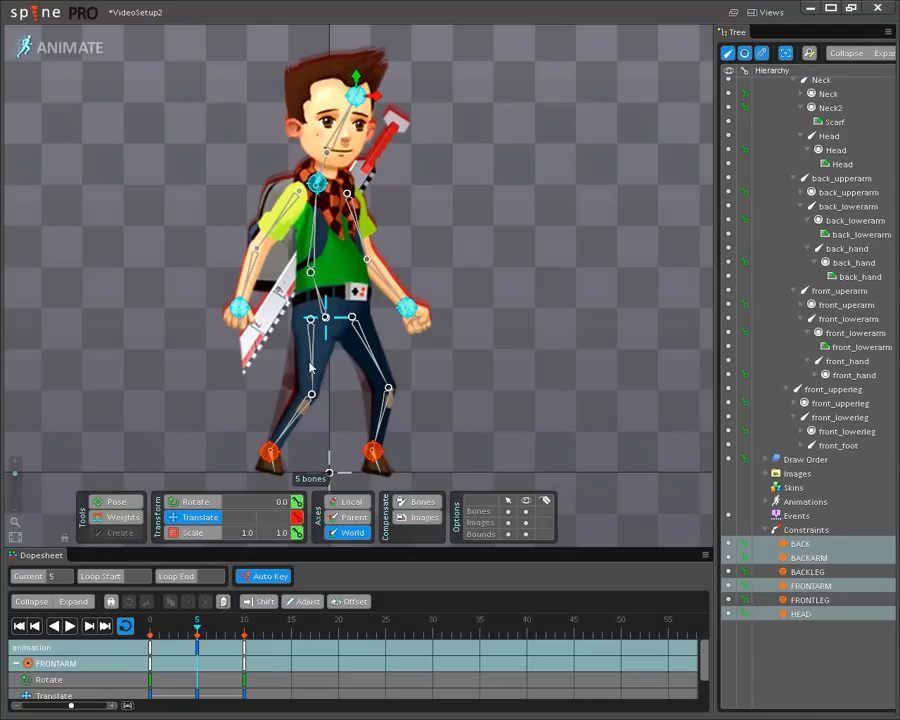
Turn off Before ghosting for frames, close the Ghosting view and nudge the lowered upper body slightly up at frame 5.
left_click(773, 18)
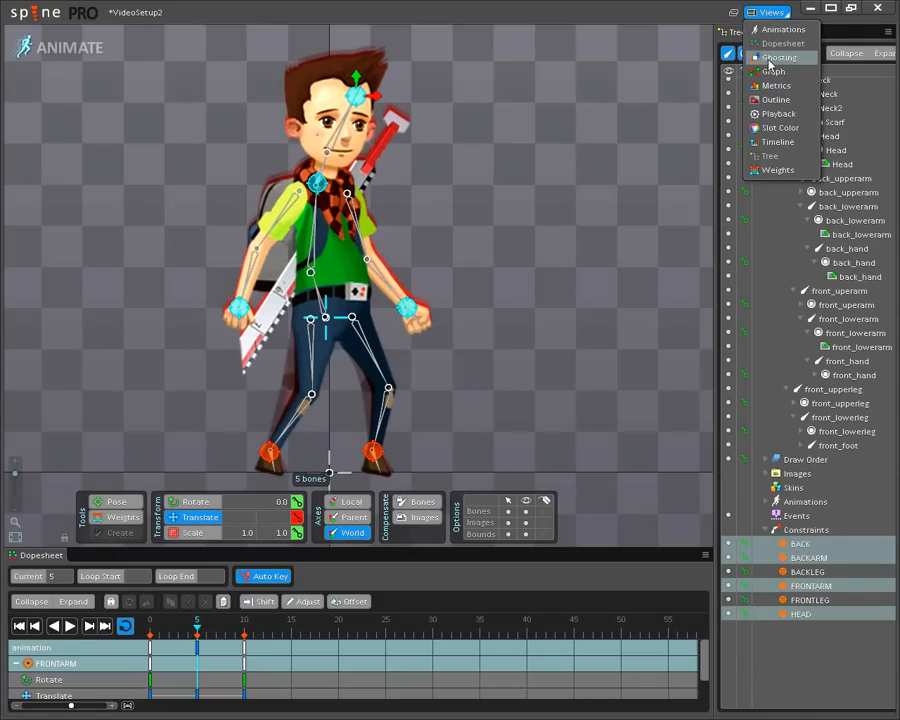
left_click(772, 58)
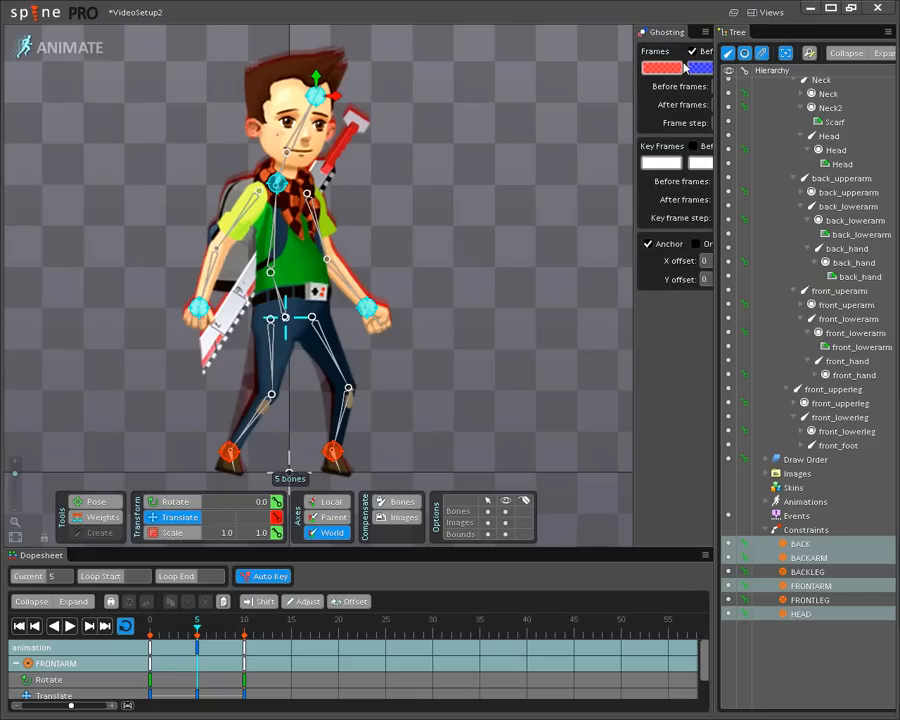
left_click(692, 53)
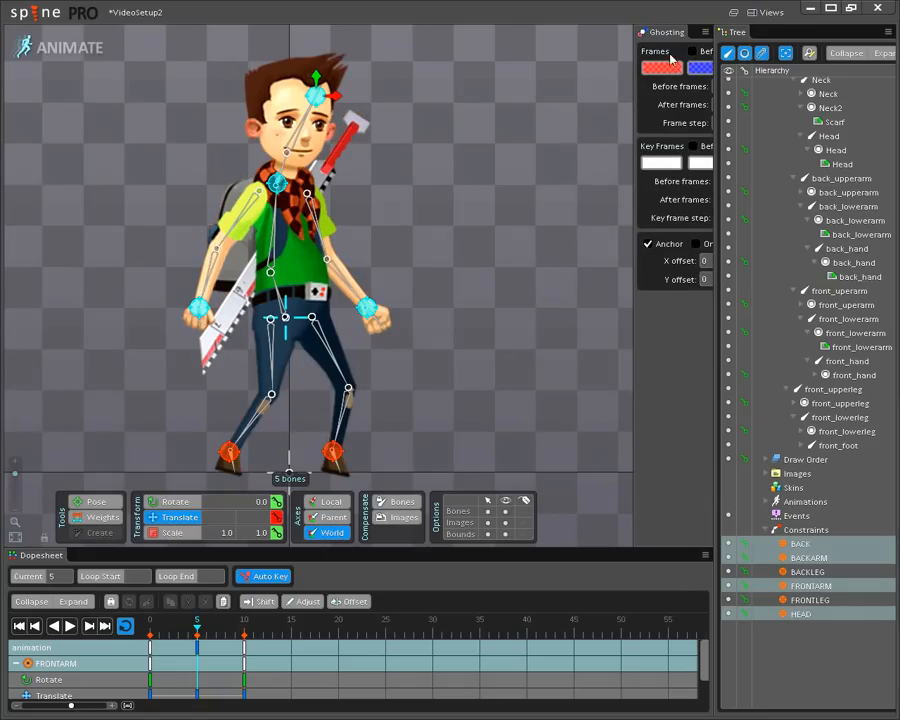
left_click(705, 31)
left_click(645, 62)
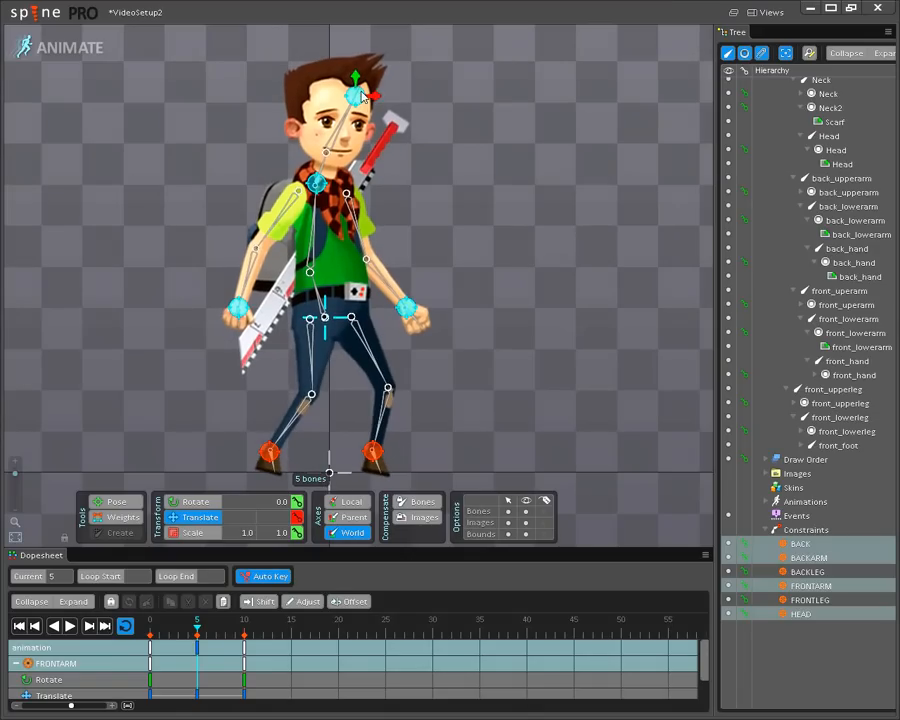
left_click_drag(360, 97, 359, 95)
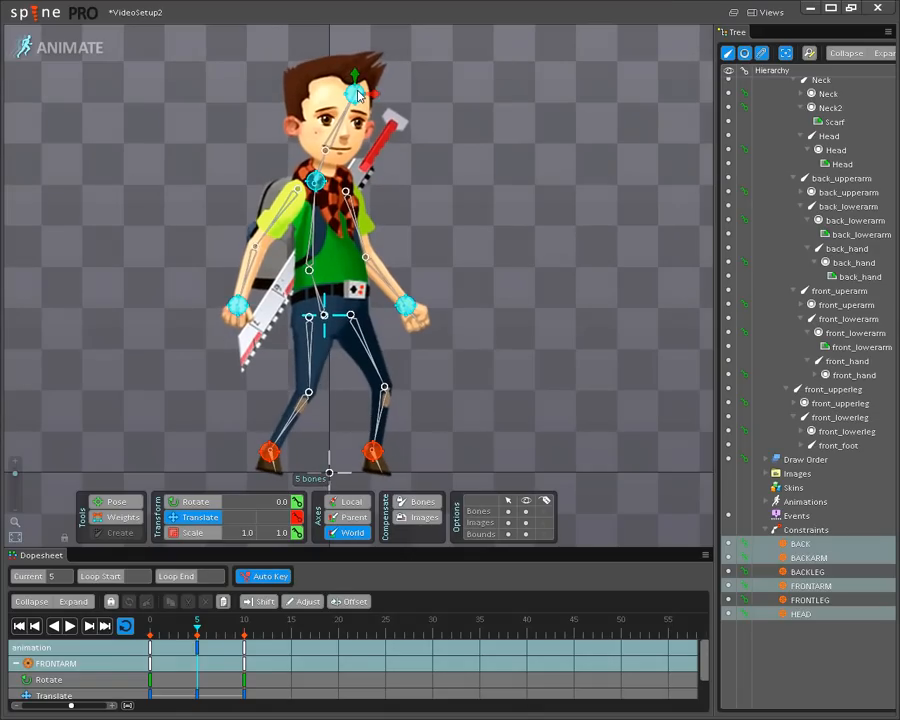
Rotate front_foot and back_foot together at frame 5 so both feet rest flat on the ground.
left_click(274, 463)
key("g")
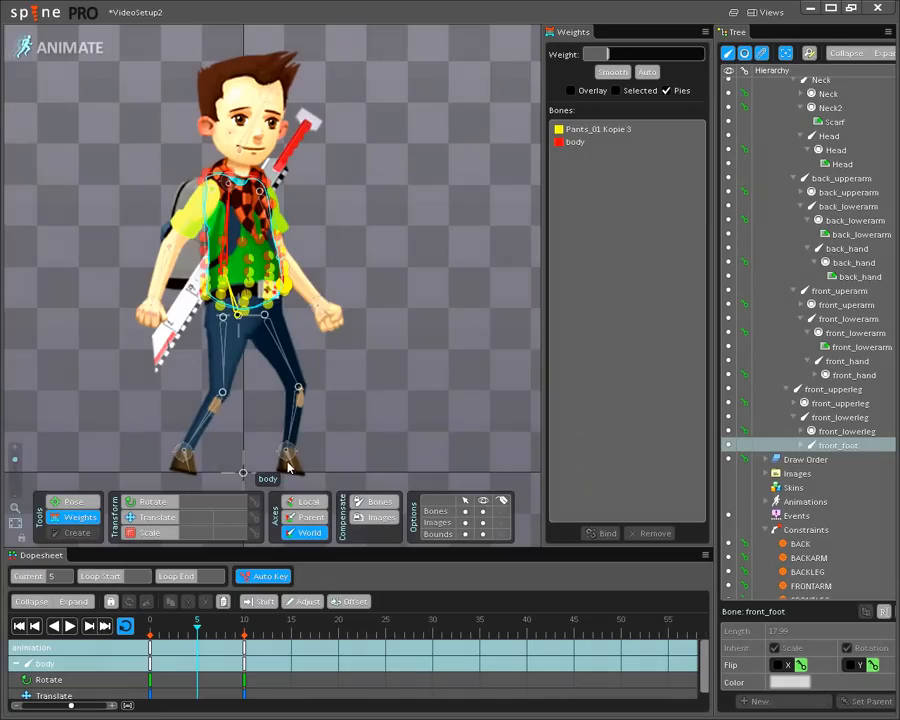
left_click(152, 503)
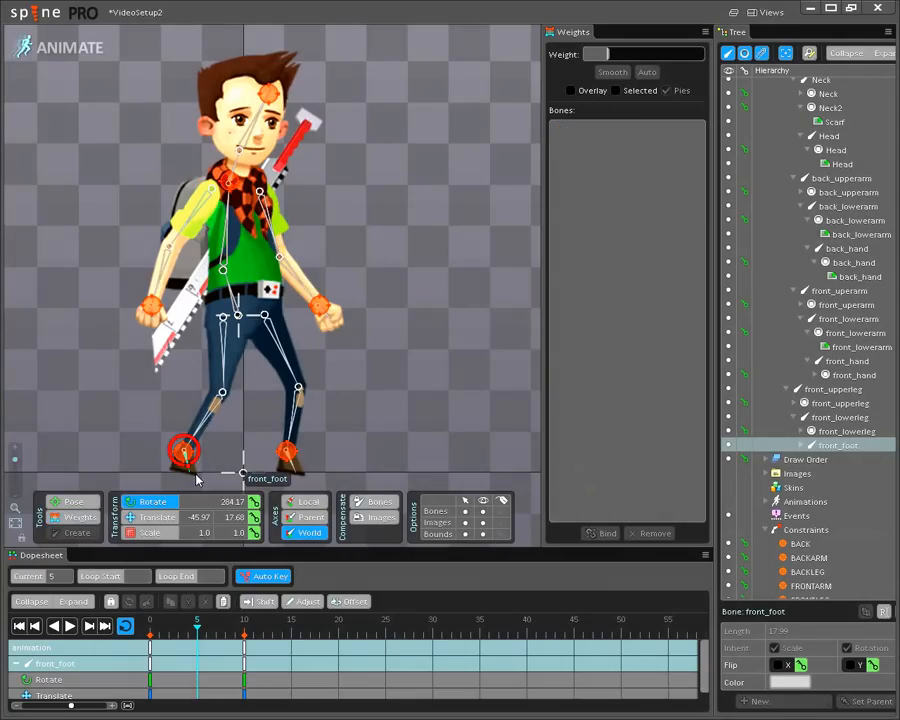
left_click(291, 468)
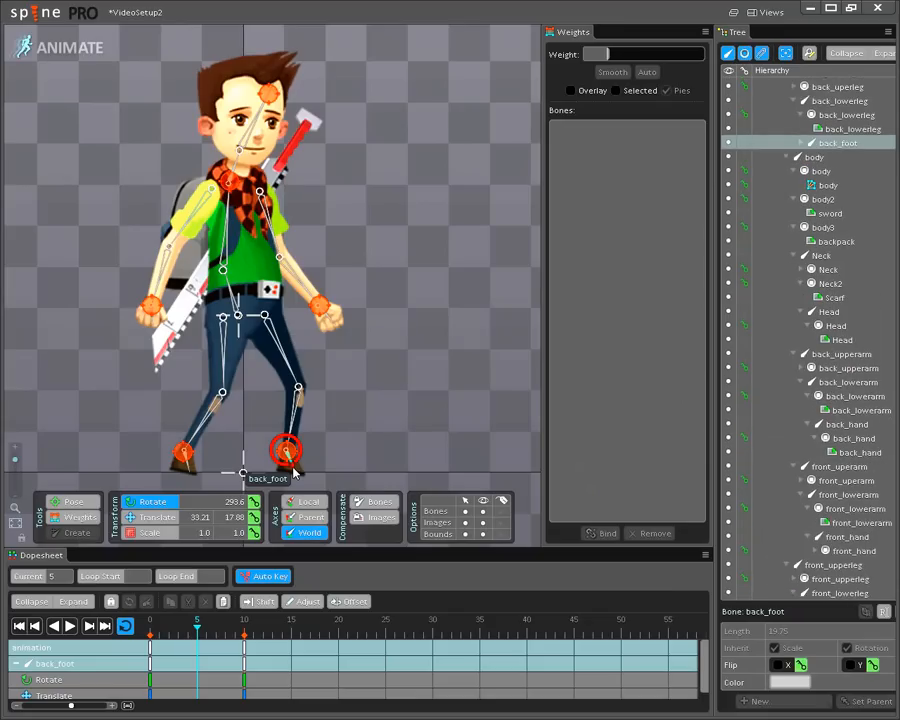
left_click(188, 470, "ctrl")
left_click_drag(412, 411, 412, 389)
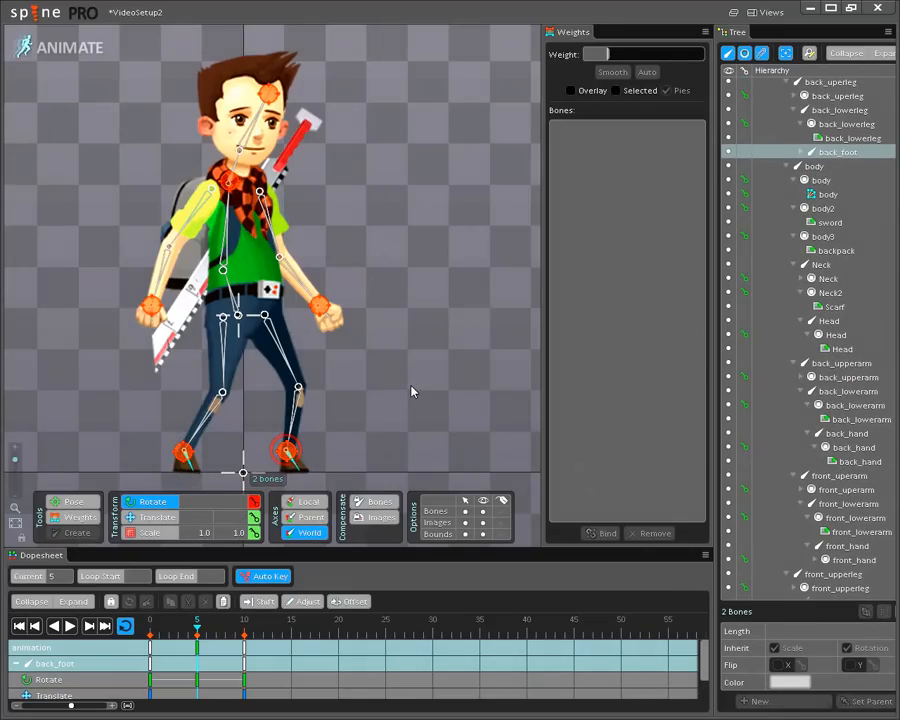
Translate the FRONTARM IK target to about -74, 137 at frame 5 so the arm bends outward.
left_click(152, 306)
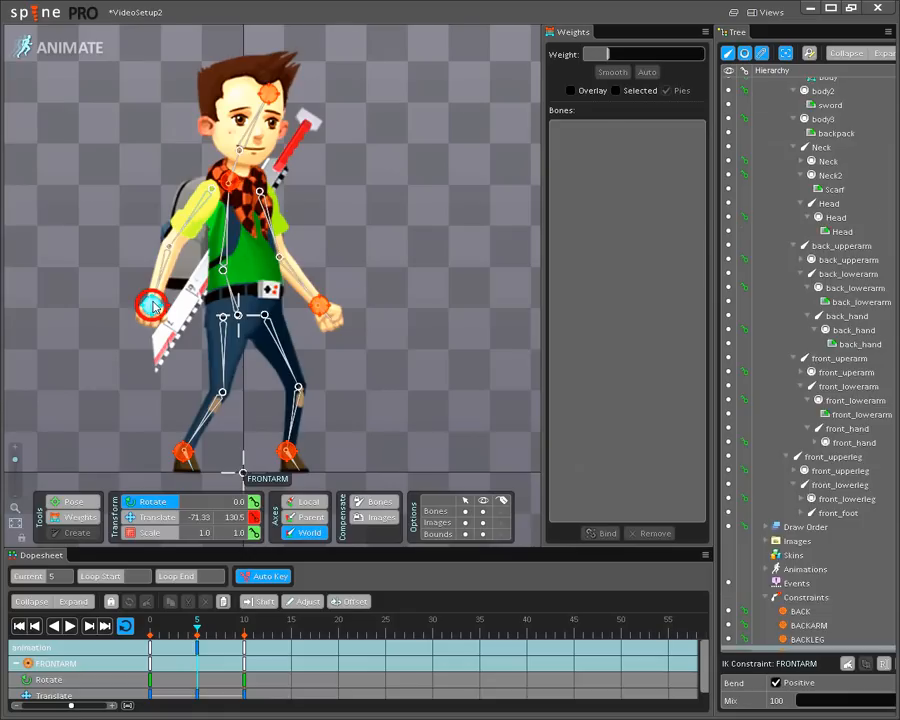
key("g")
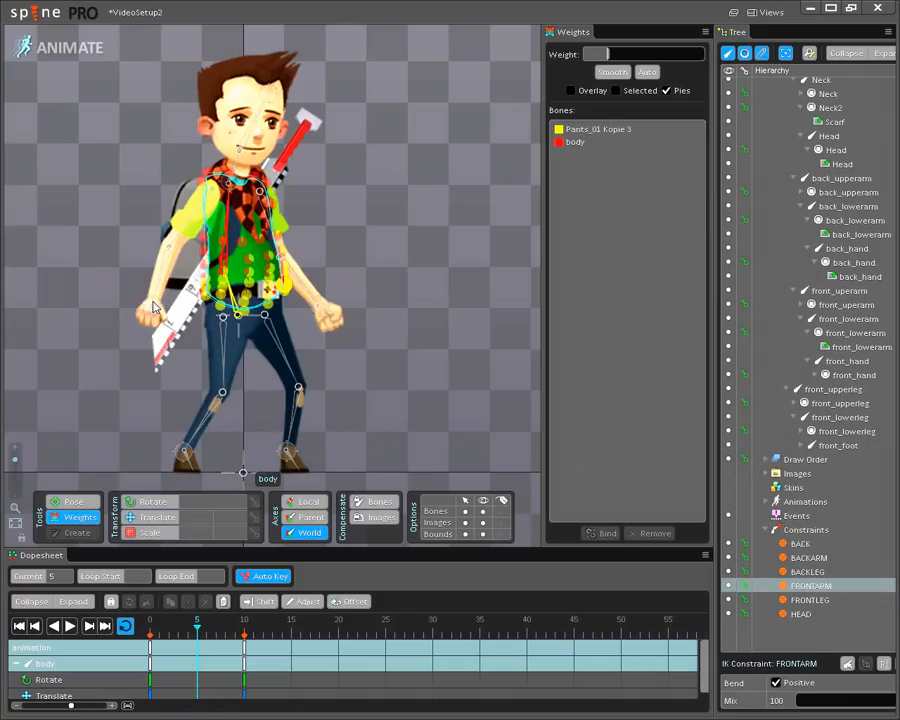
left_click(145, 517)
left_click_drag(152, 308, 148, 300)
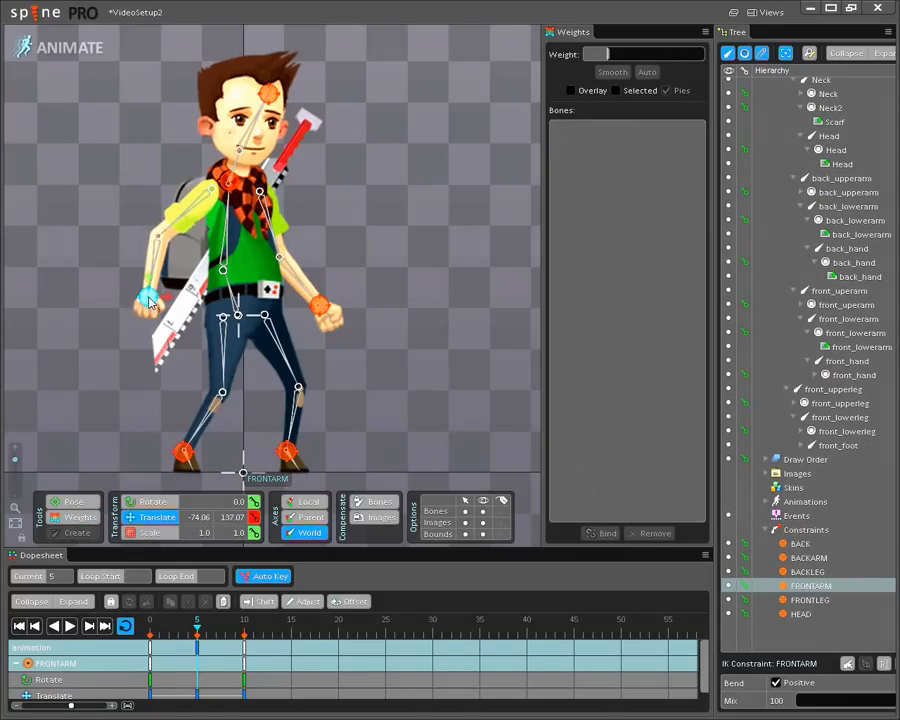
Move the BACKARM IK target slightly outward and up, and lower the HEAD target a little at frame 5.
left_click(325, 308)
left_click_drag(326, 309, 336, 299)
left_click(273, 97)
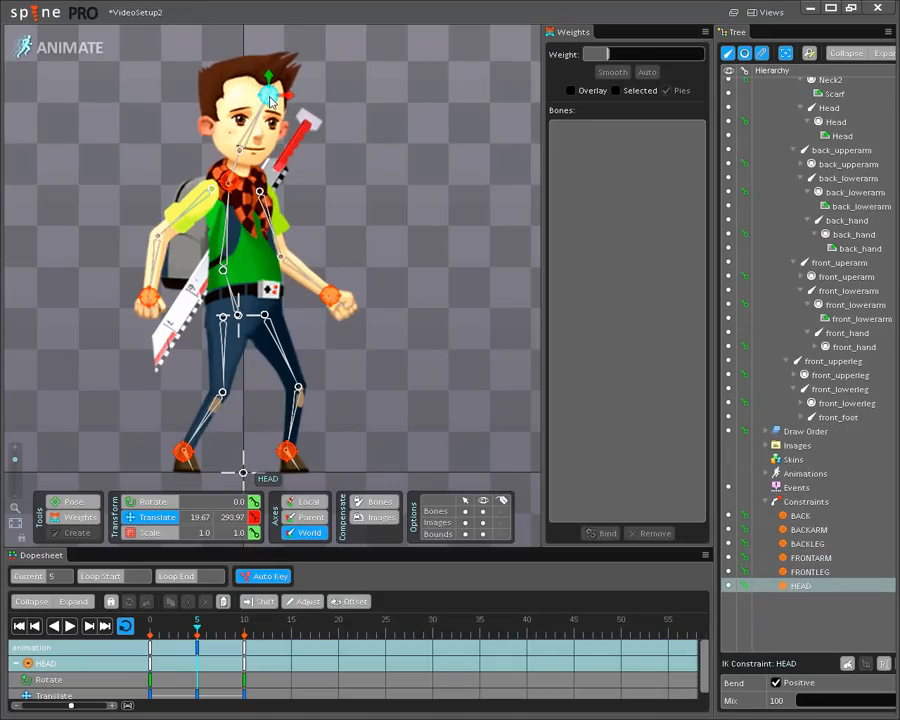
Play the animation loop from frame 0 to review the up-and-down motion, then stop it.
left_click_drag(198, 629, 151, 630)
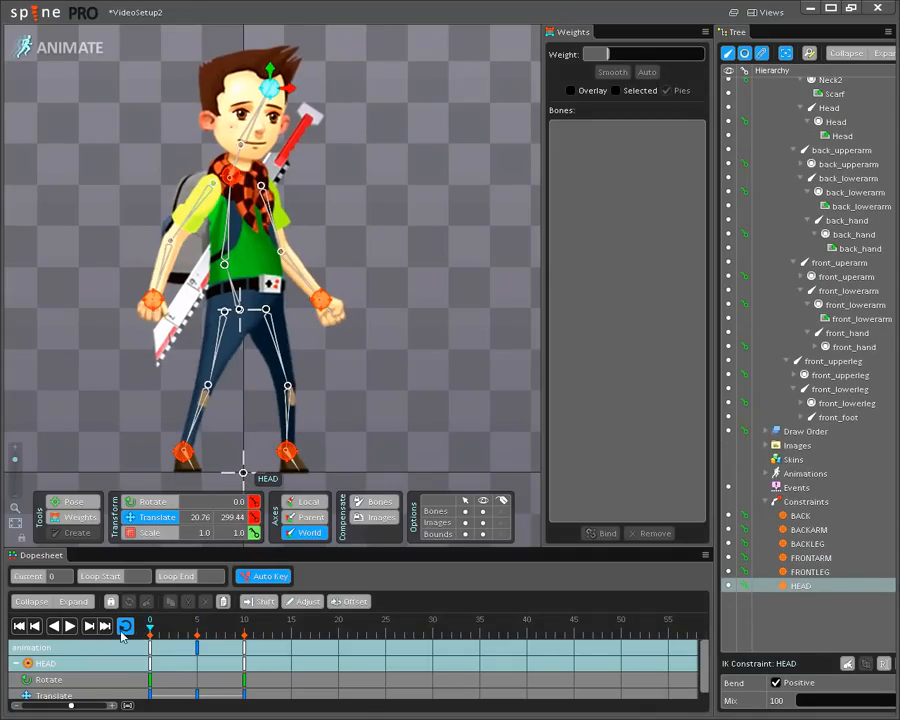
left_click(70, 626)
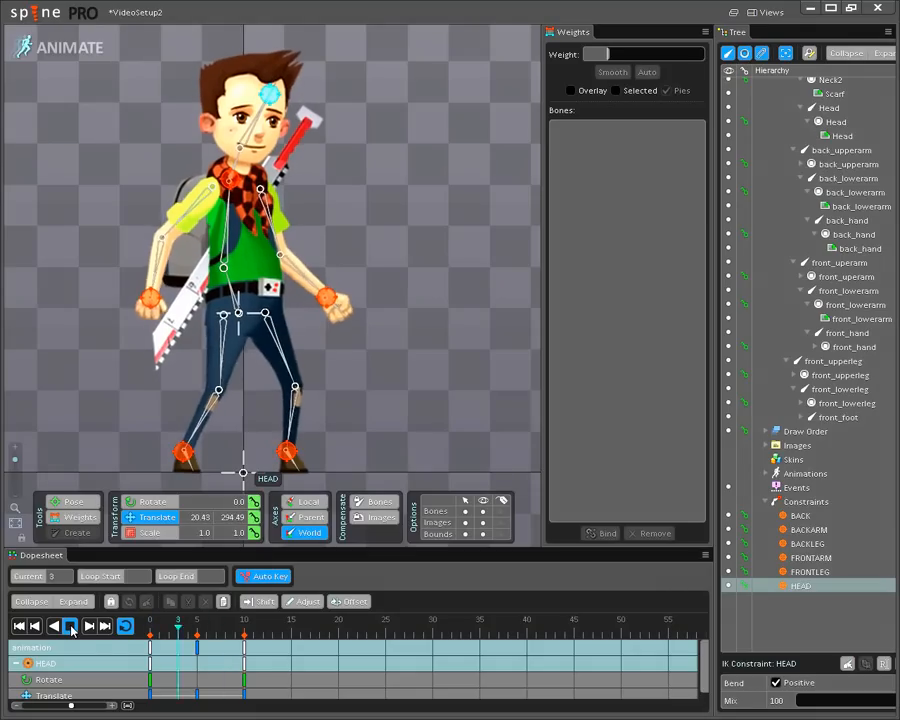
left_click(70, 627)
Stretch all the keys so the middle pose falls on frame 10 and the last on frame 20, and preview the loop.
left_click_drag(276, 653, 141, 655)
left_click_drag(270, 646, 398, 646)
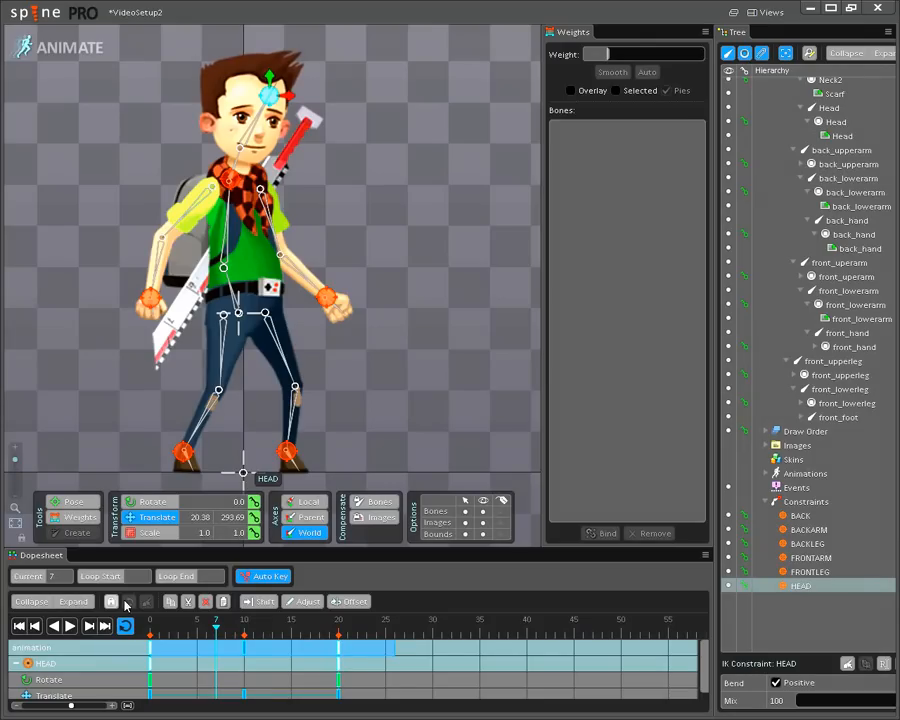
left_click(70, 627)
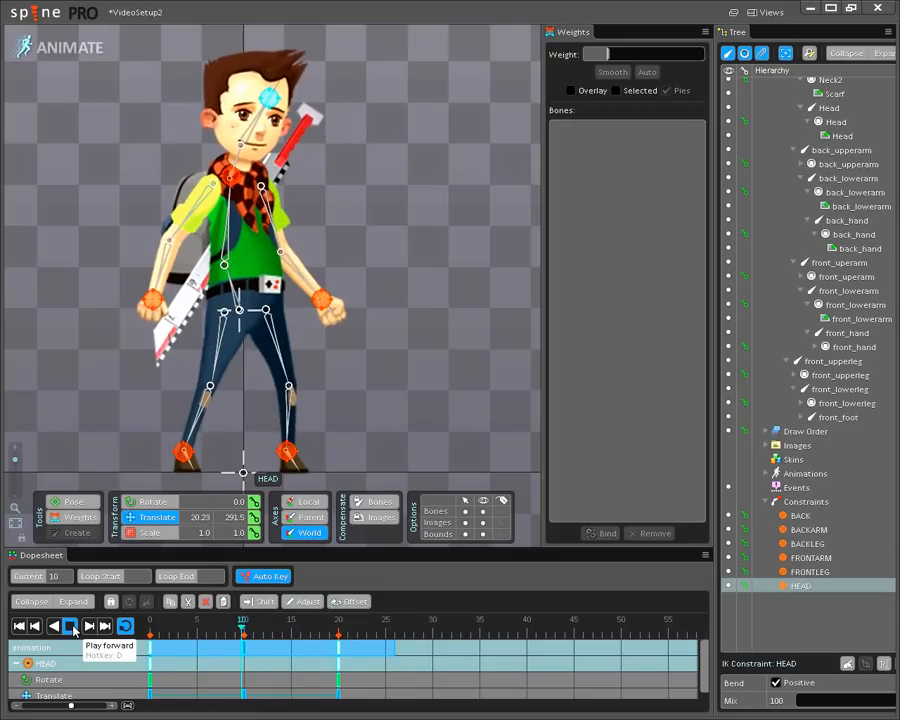
left_click(73, 629)
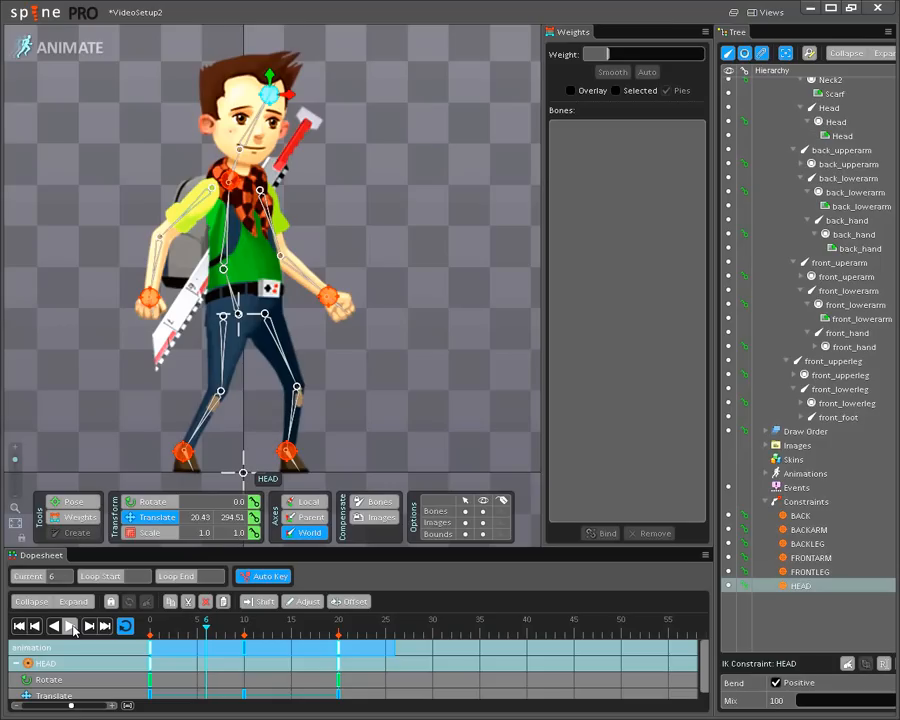
Undo the last key stretch, then select all bones and store them as selection 9.
key("ctrl+z")
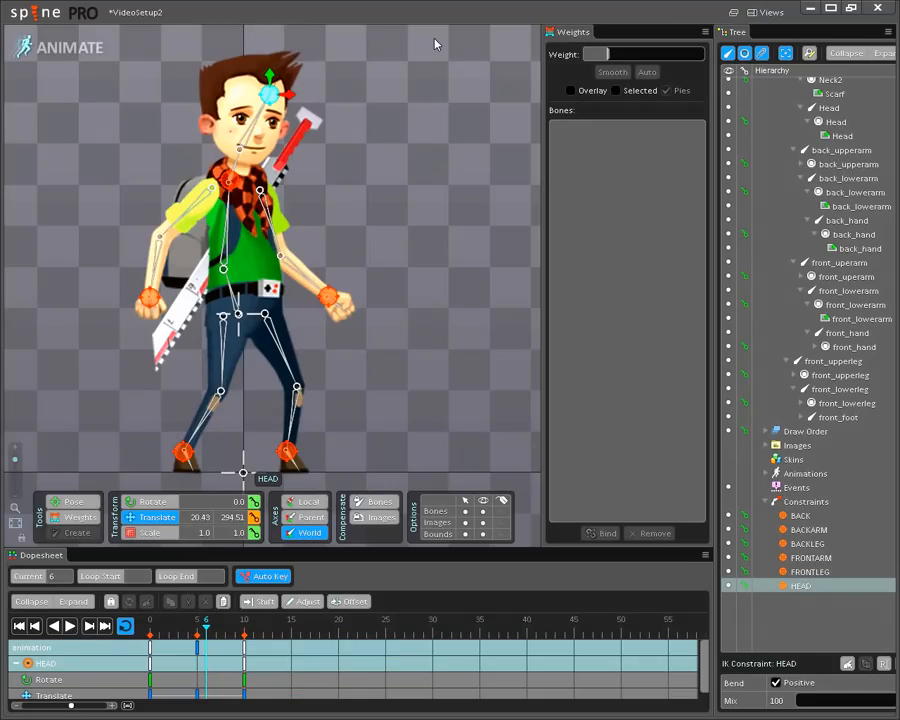
left_click_drag(447, 38, 65, 501)
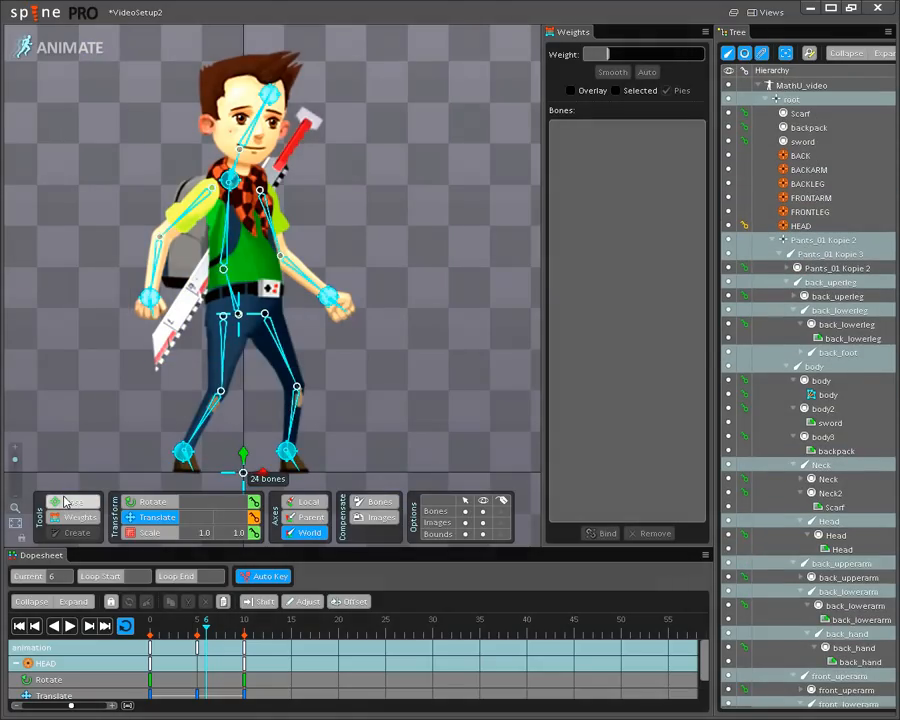
key("ctrl+9")
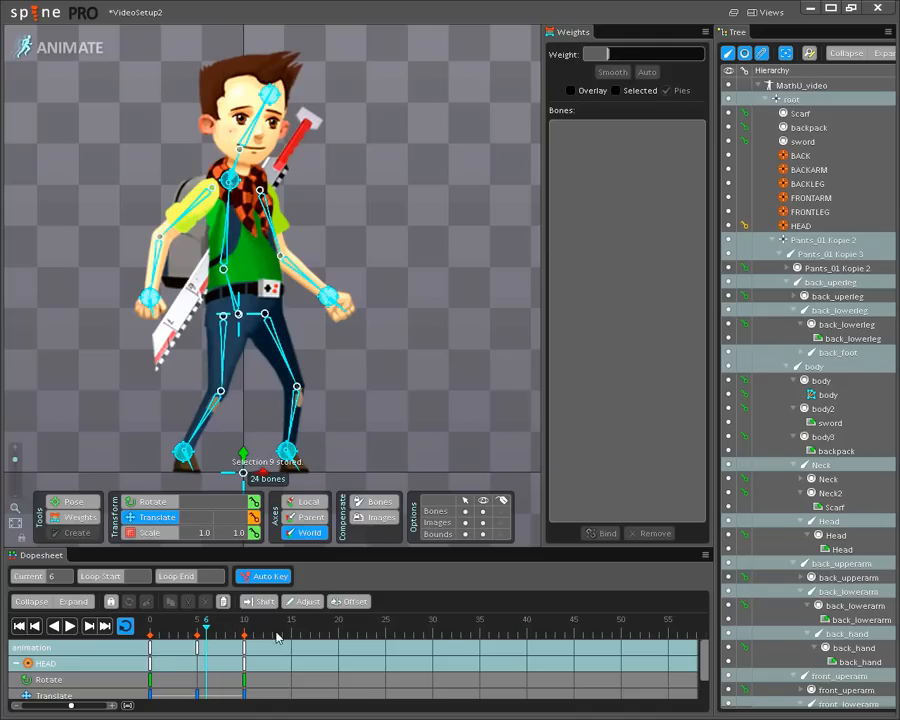
Stretch the keys of all selected bones so they fall on frames 0, 10 and 20, and start the loop playback.
left_click_drag(278, 645, 148, 655)
left_click_drag(266, 647, 396, 644)
left_click(70, 627)
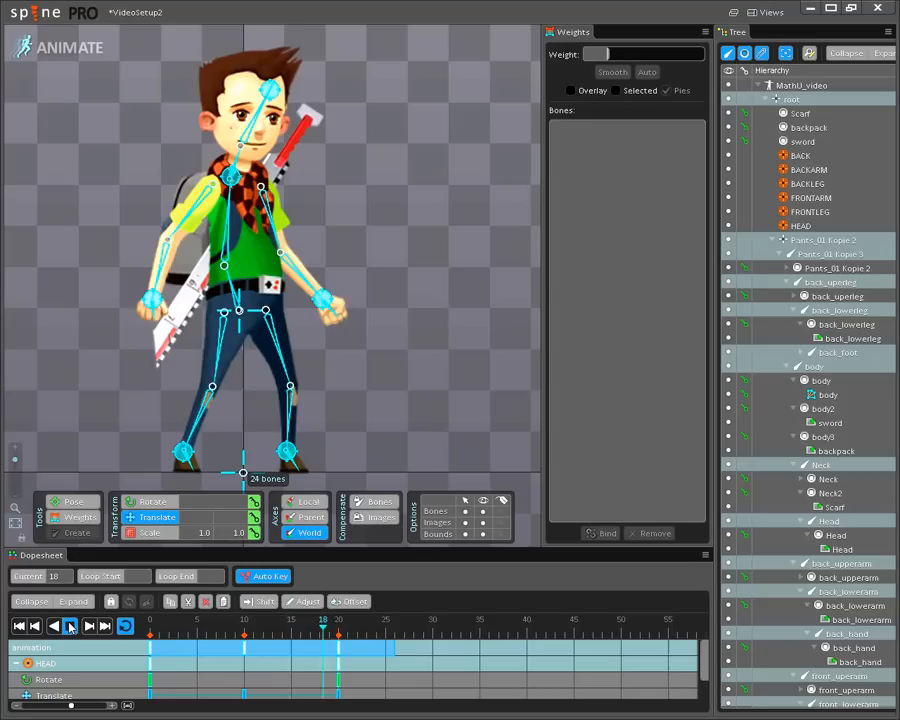
Make the bones unselectable and hide them to review the looping motion on the plain character, and stop the playback.
left_click(465, 511)
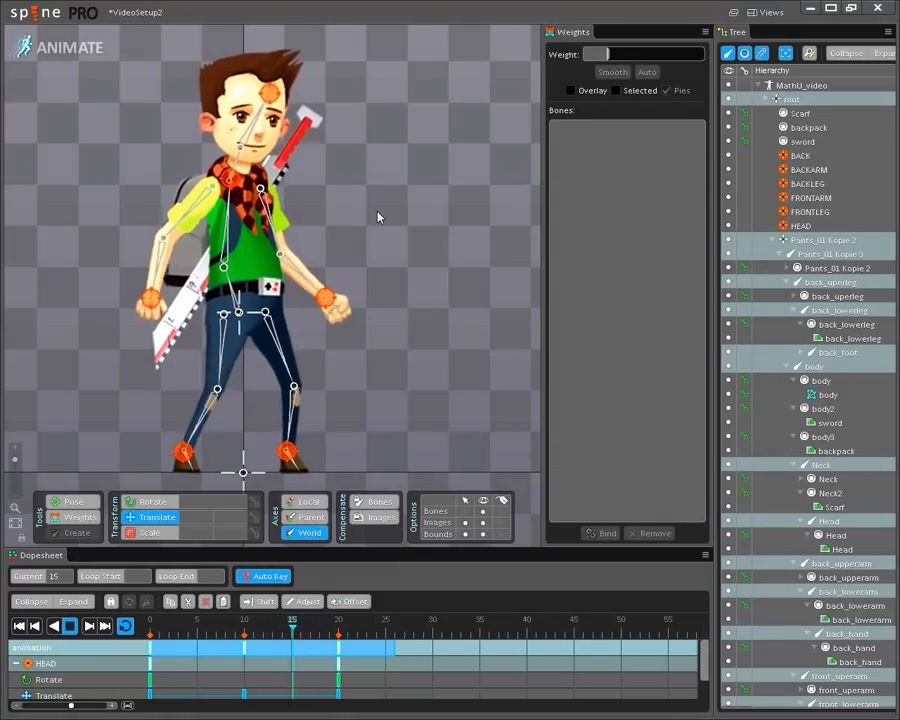
left_click(483, 511)
scroll(368, 300, "down", 4)
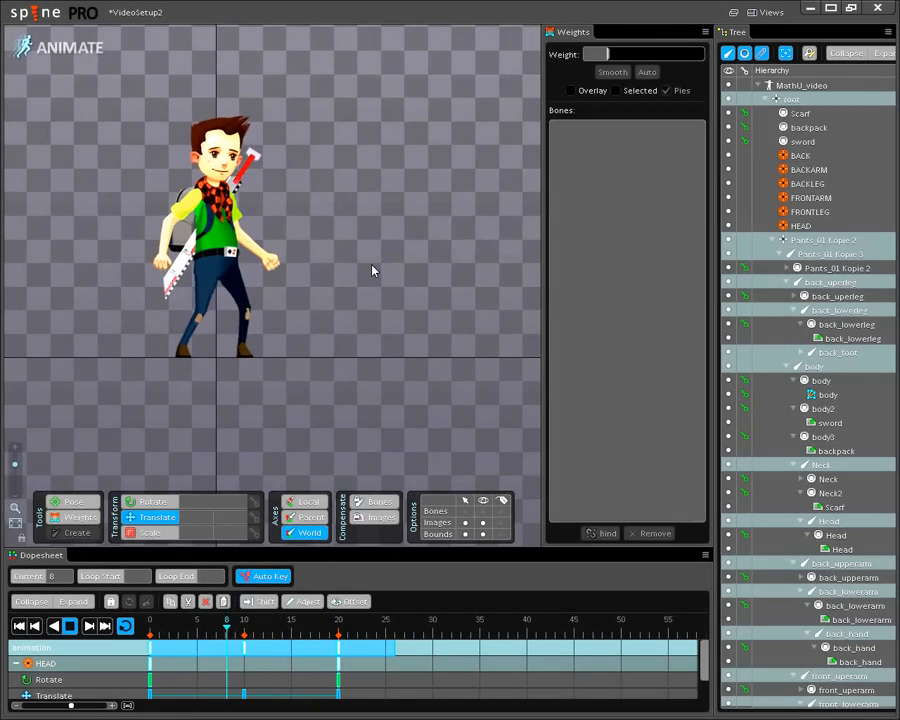
scroll(372, 270, "up", 5)
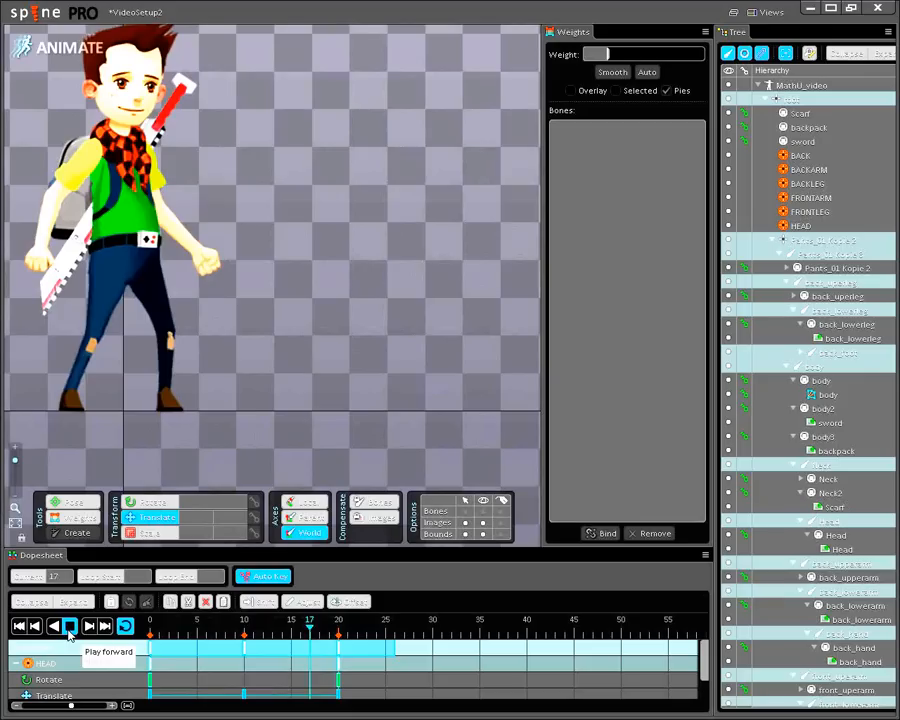
left_click(72, 634)
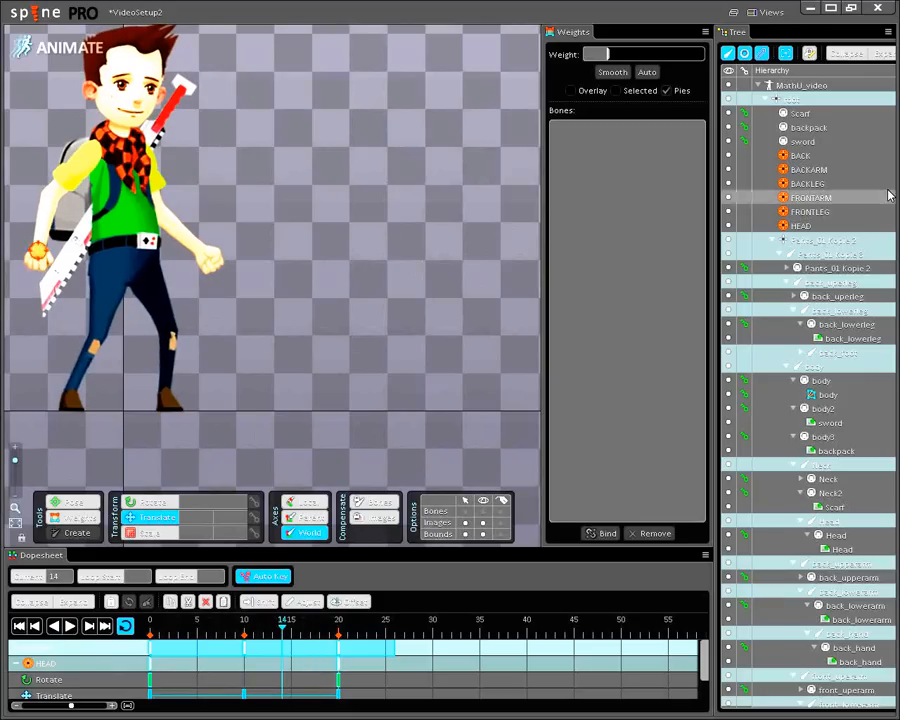
Collapse the root hierarchy and create a new animation named Run.
left_click(766, 99)
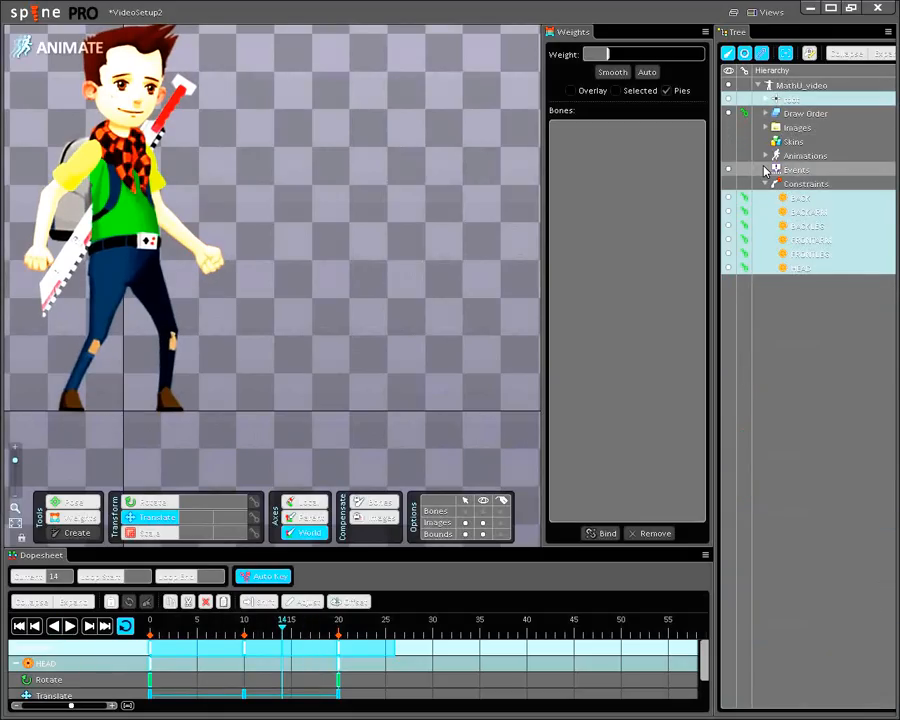
left_click(765, 156)
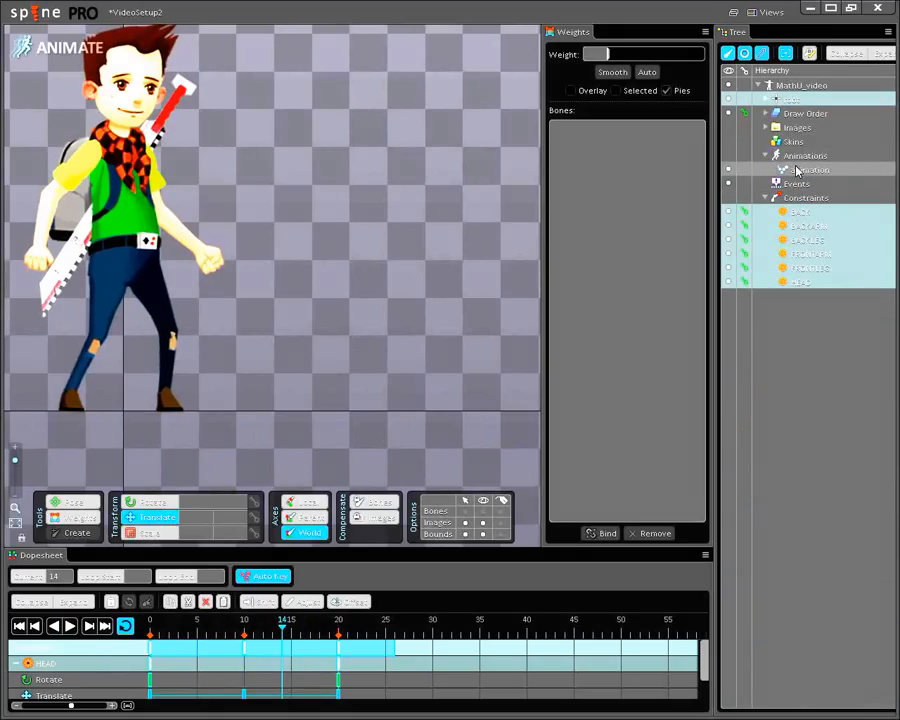
left_click(800, 157)
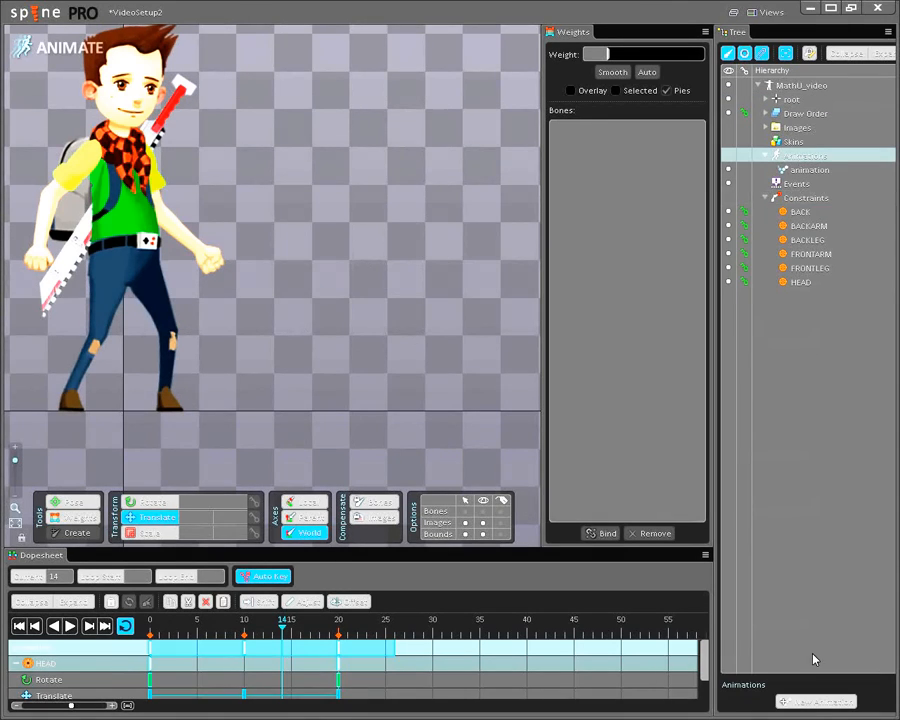
left_click(822, 701)
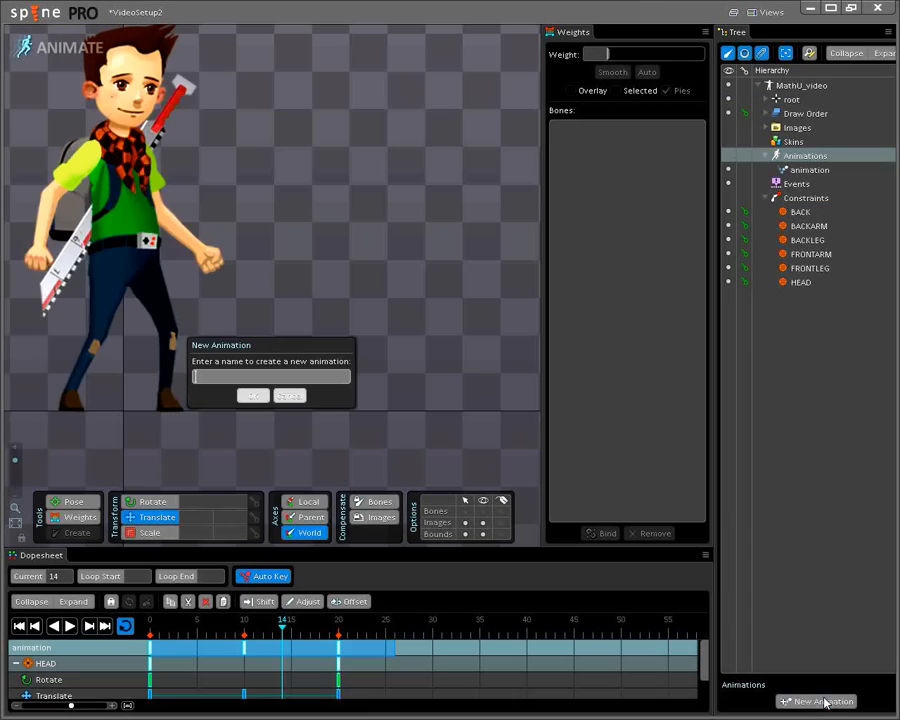
left_click(243, 395)
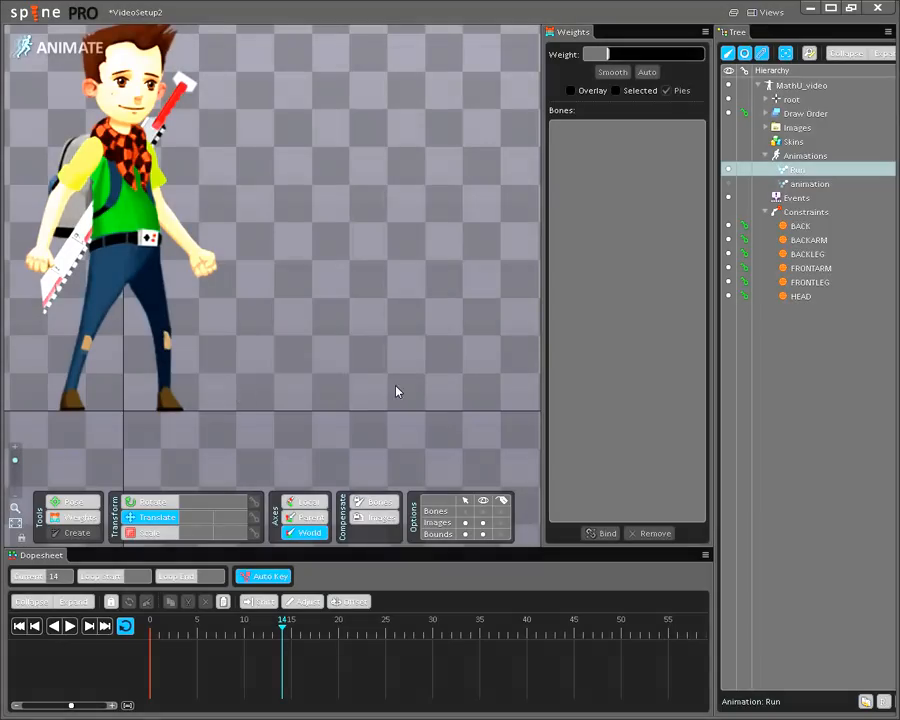
Rename the original animation as Idle.
left_click(814, 185)
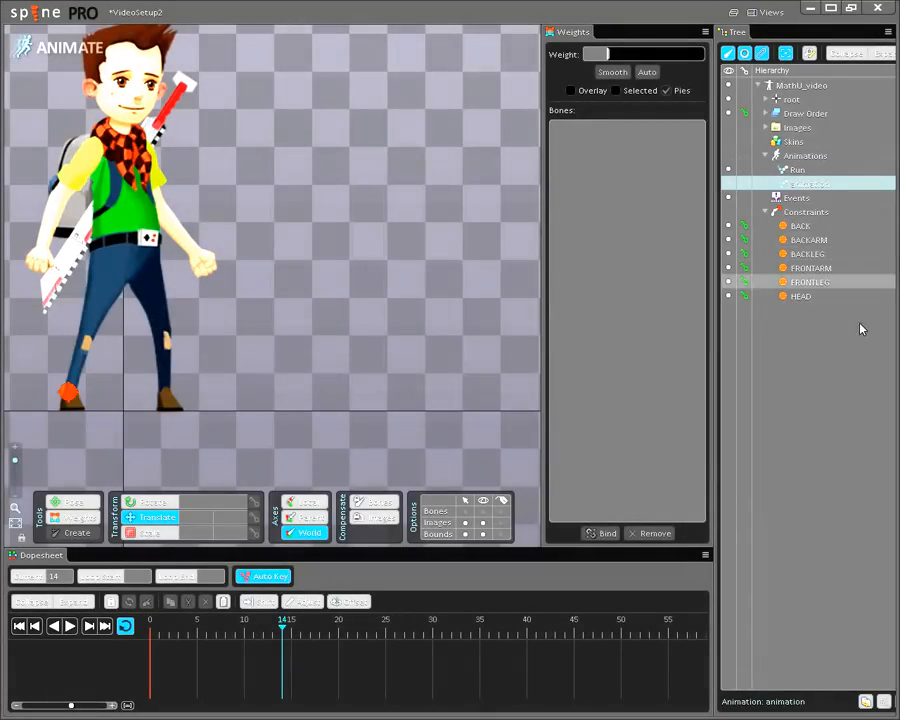
left_click(884, 703)
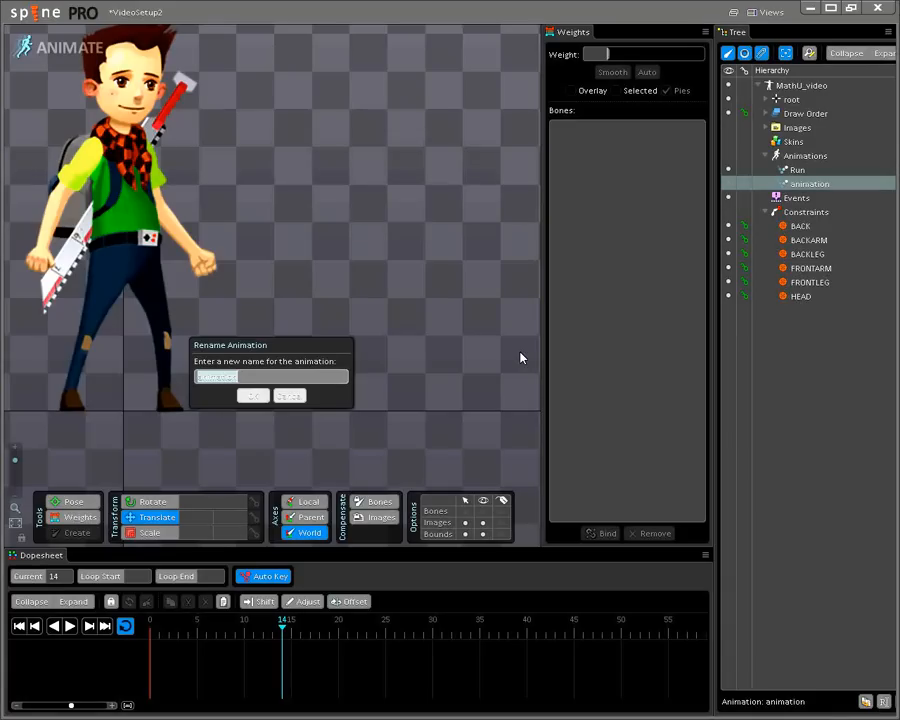
key("BackSpace")
type("Idle")
key("Return")
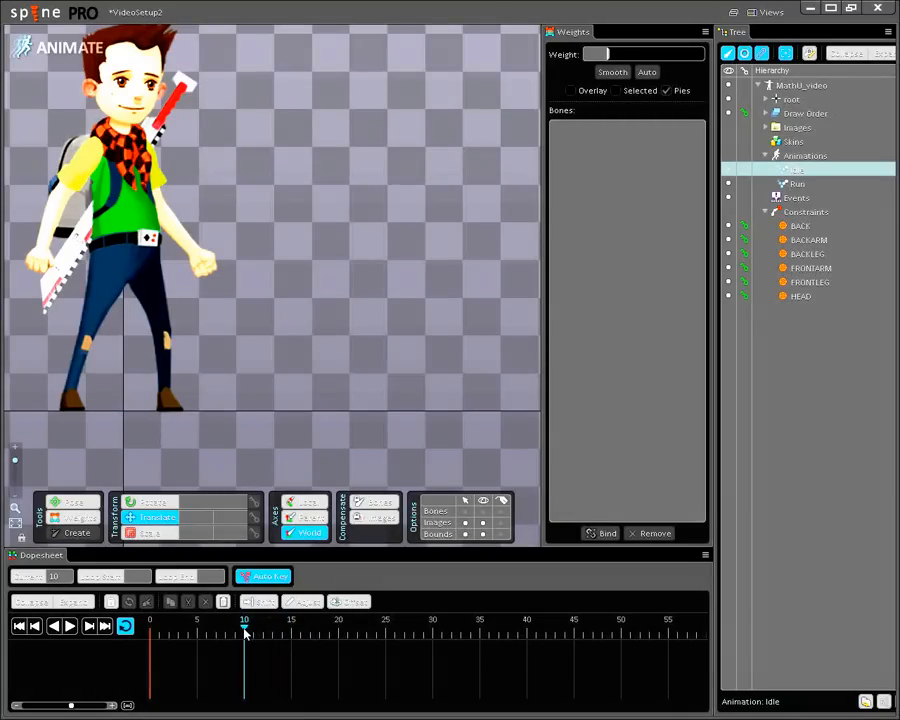
Show the bones again at frame 0 and switch to Setup mode.
left_click(151, 632)
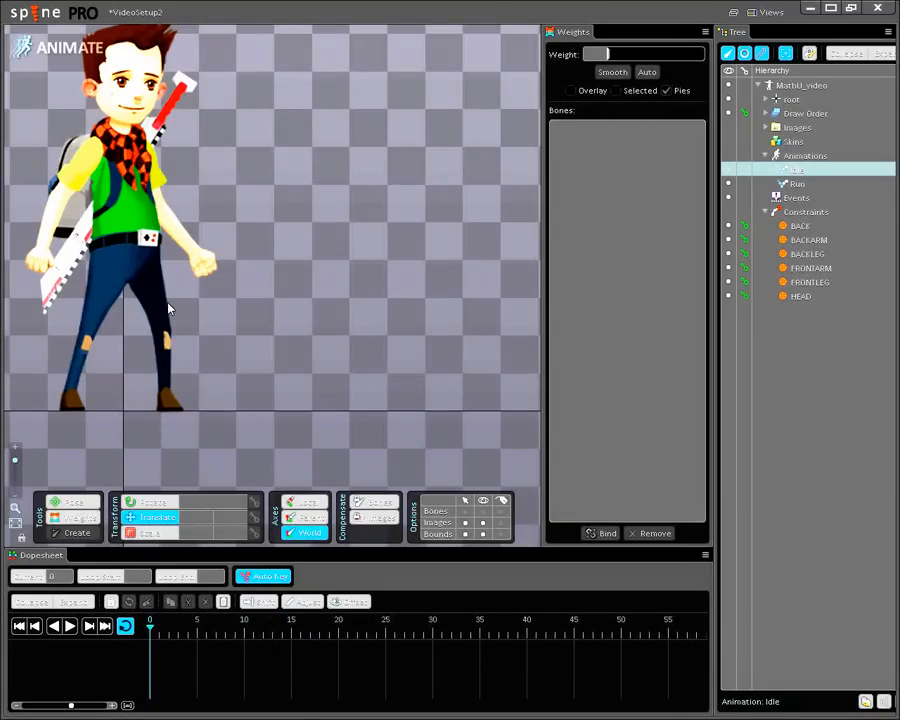
left_click(484, 511)
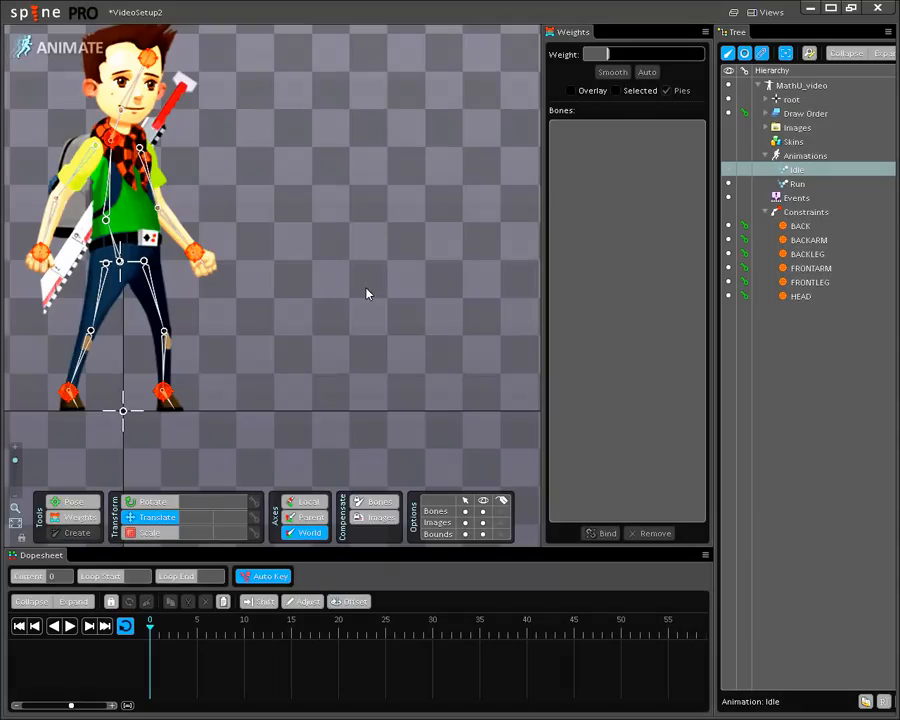
left_click_drag(277, 235, 419, 283)
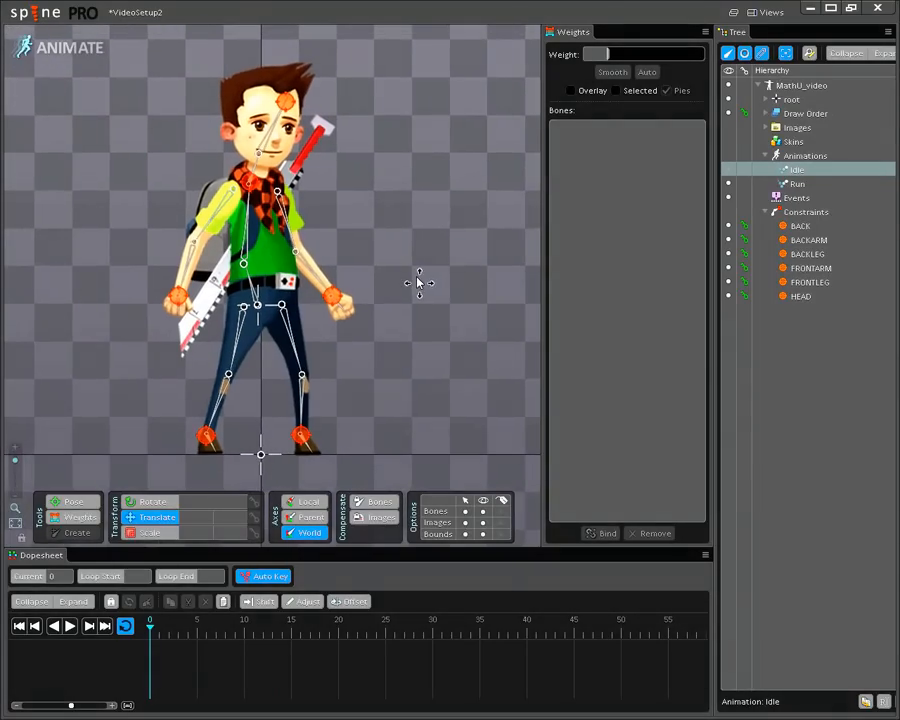
left_click(36, 45)
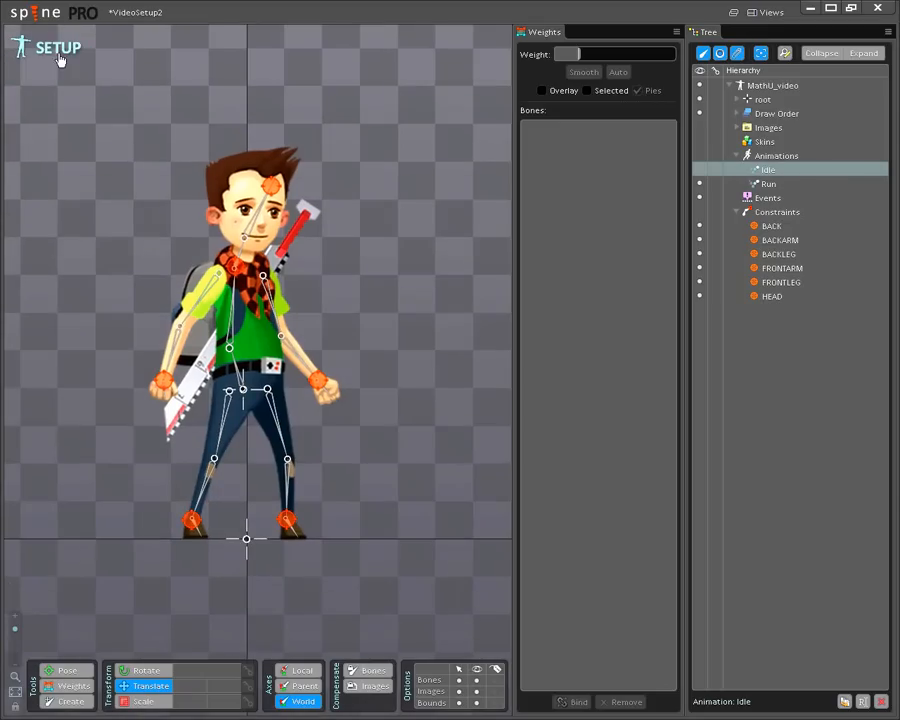
Close the Weights view and color the back_upperarm and back_lowerarm bones red.
left_click(276, 314)
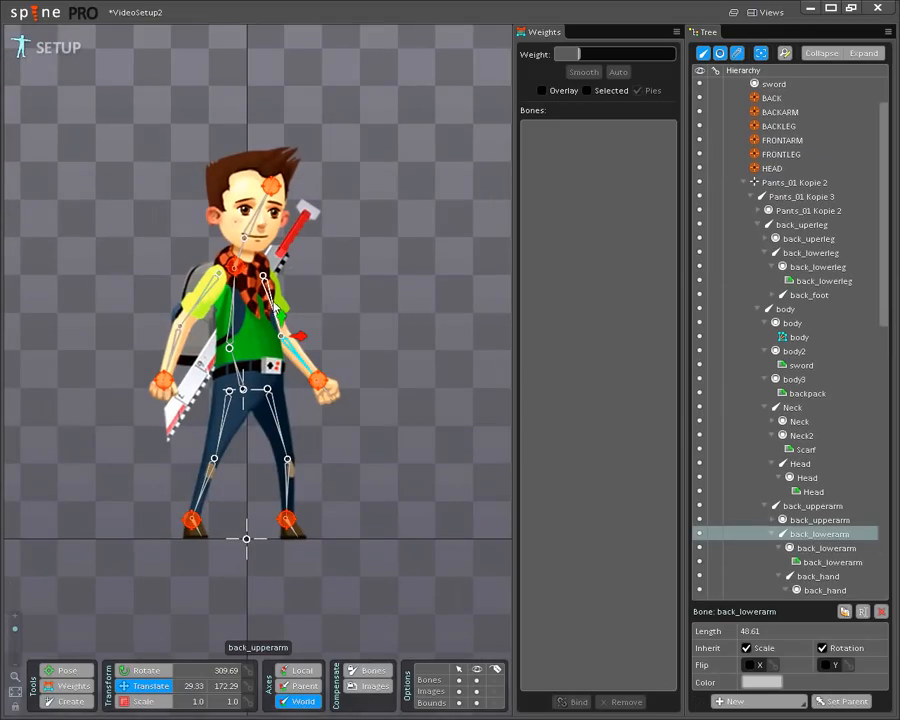
left_click(813, 506, "ctrl")
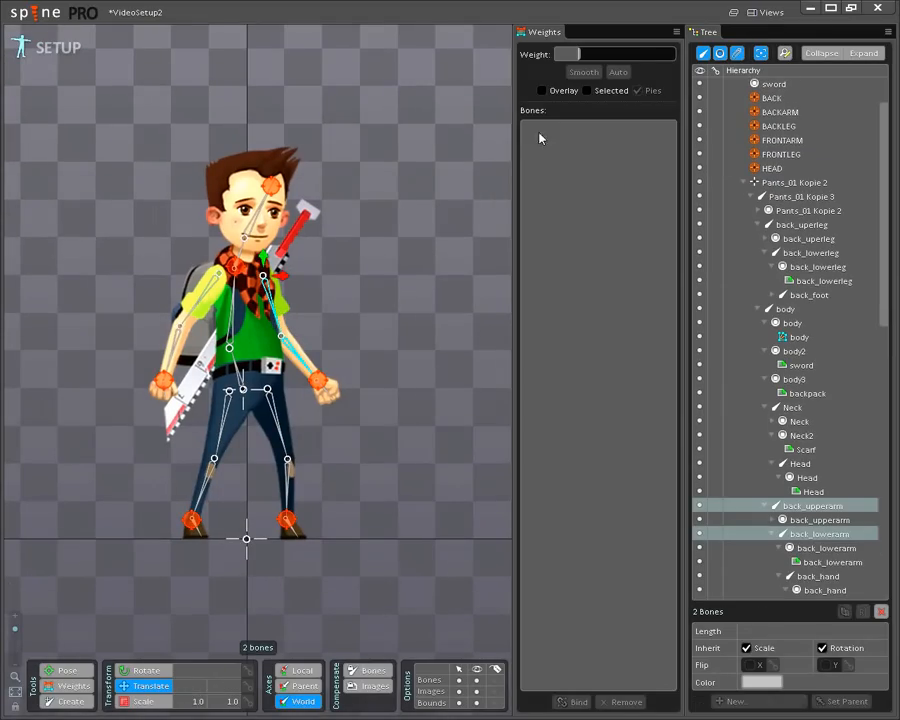
left_click(677, 34)
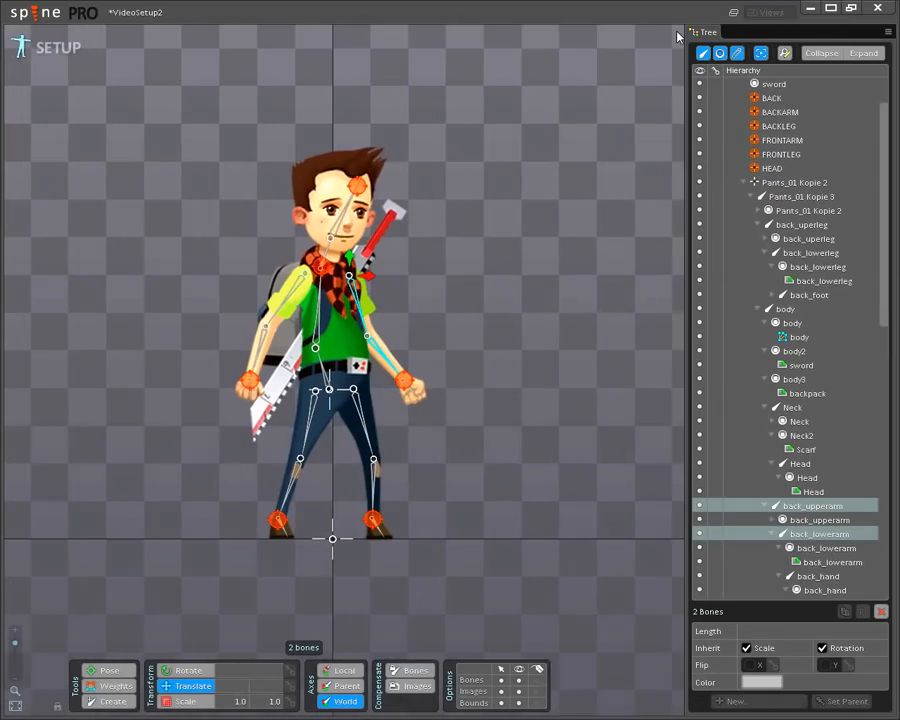
left_click(762, 682)
left_click_drag(255, 288, 249, 263)
left_click(252, 512)
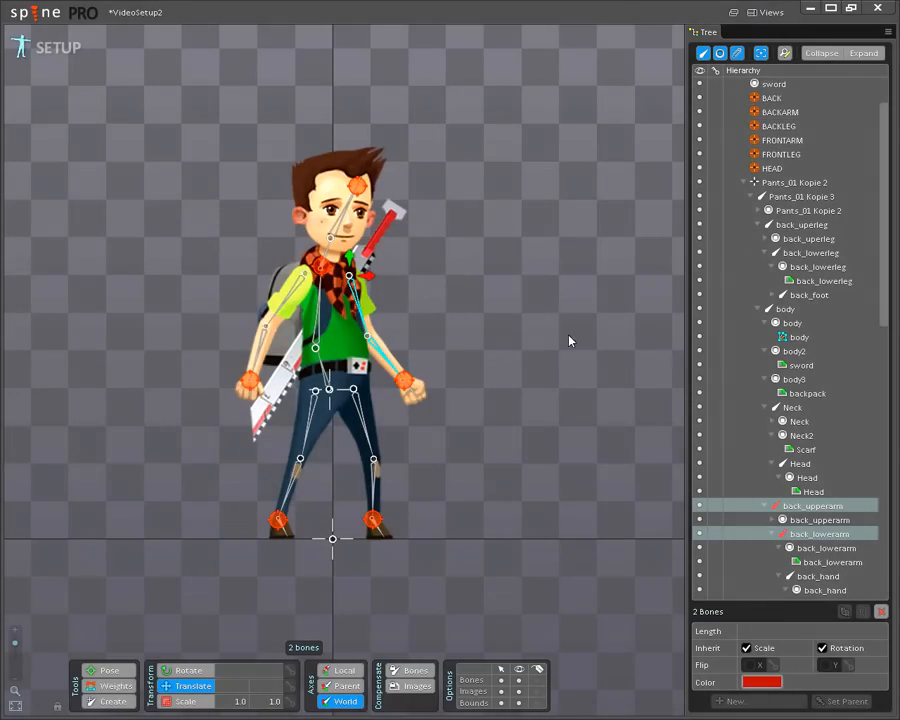
Color the front_uperarm and front_lowerarm bones dark yellow.
left_click(282, 310)
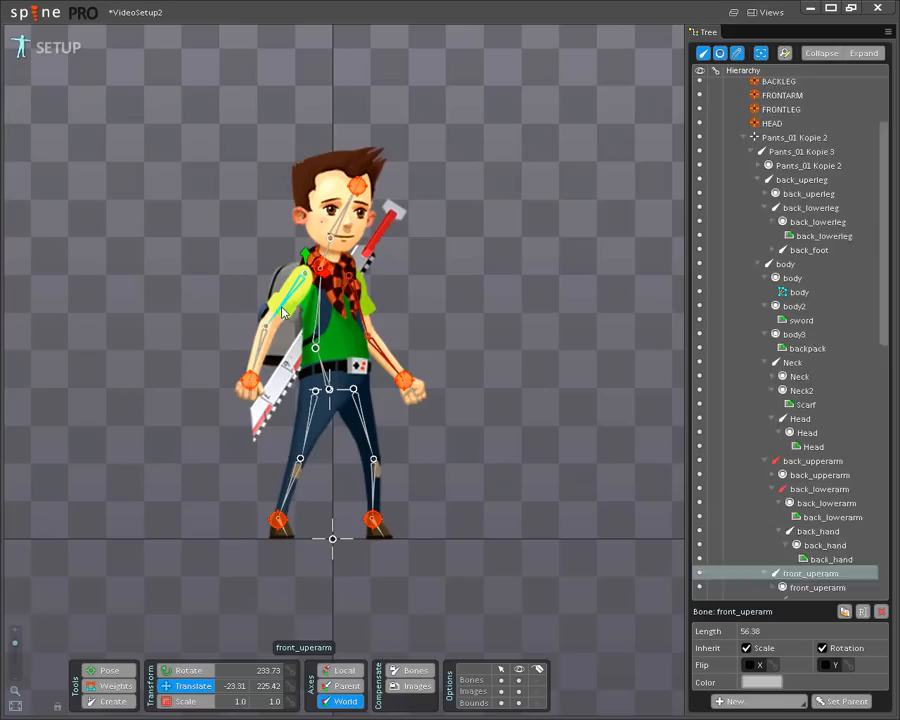
left_click(260, 354, "ctrl")
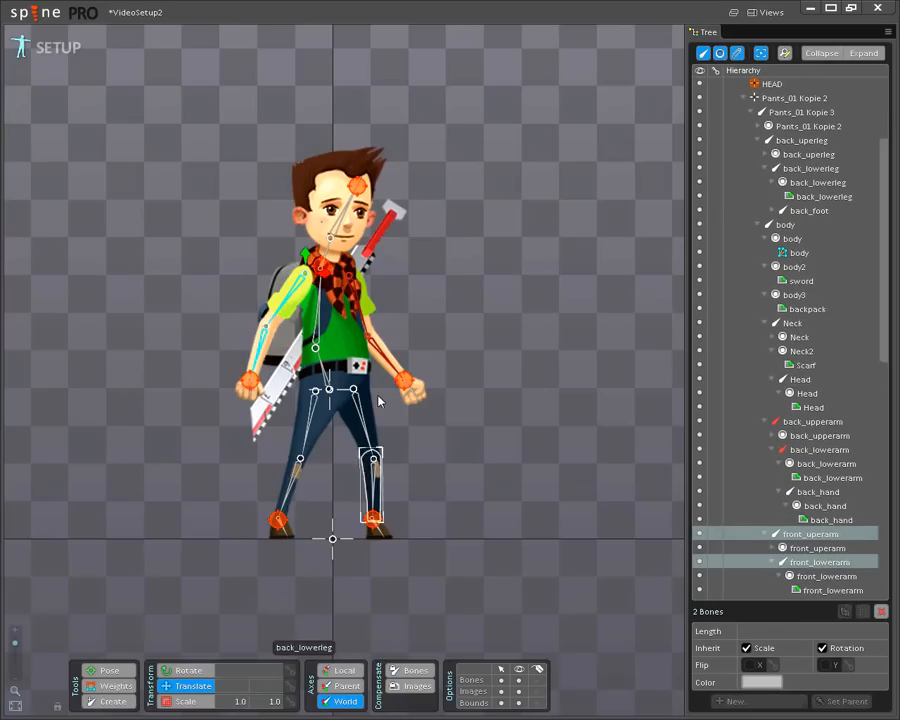
left_click(762, 682)
left_click(327, 314)
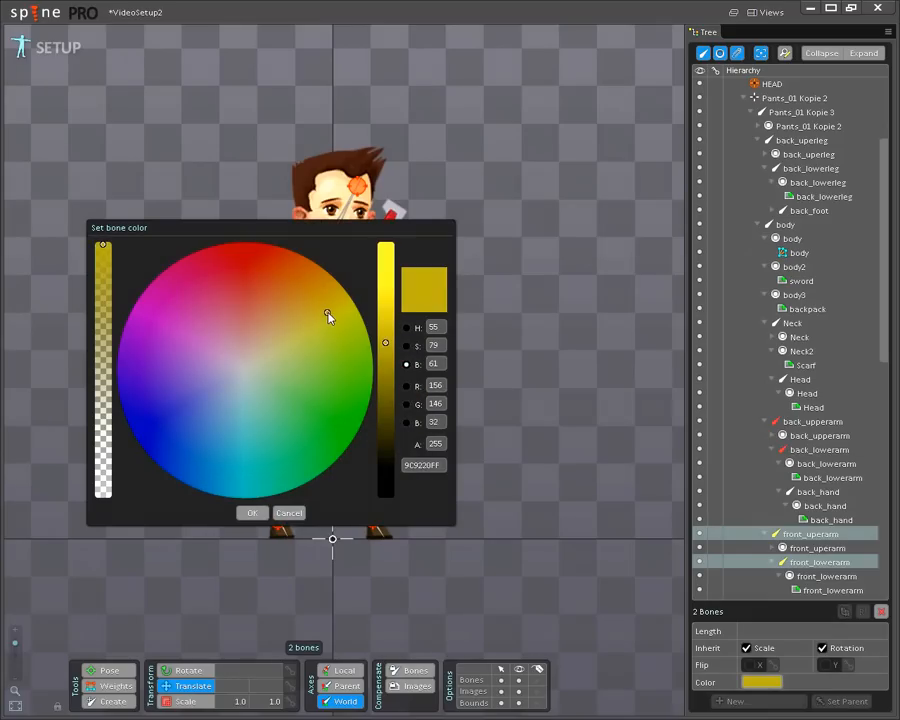
left_click(253, 513)
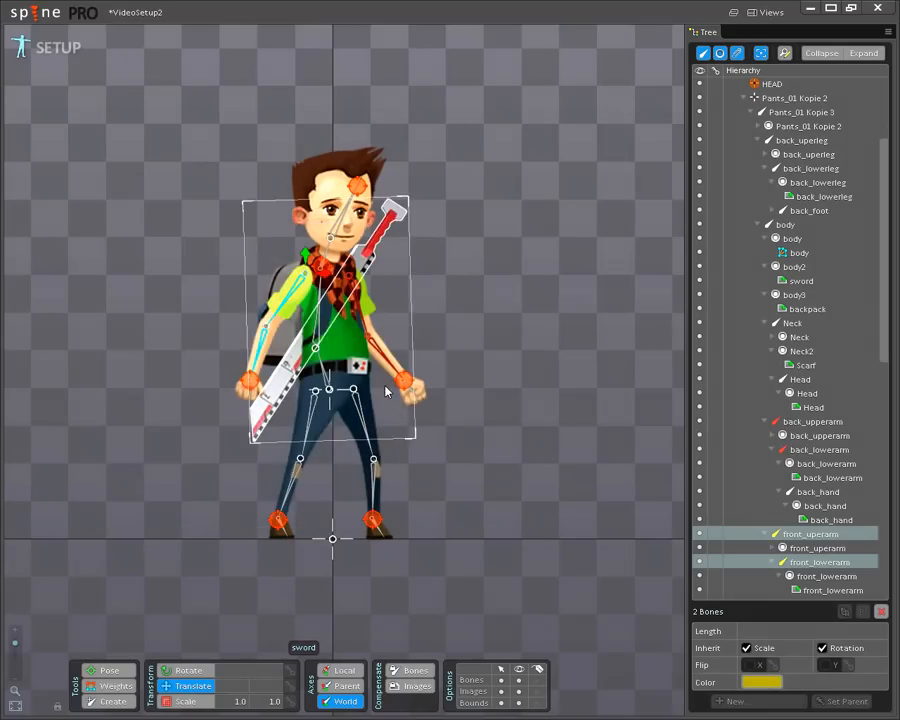
Color the front_upperleg and front_lowerleg bones bright yellow.
left_click(306, 440)
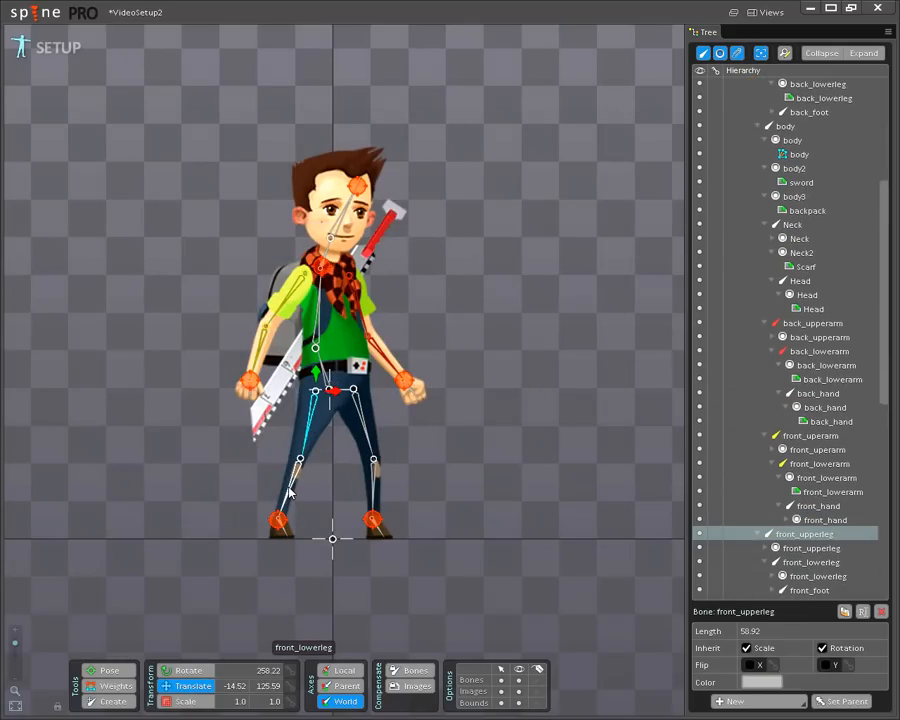
left_click(289, 492, "ctrl")
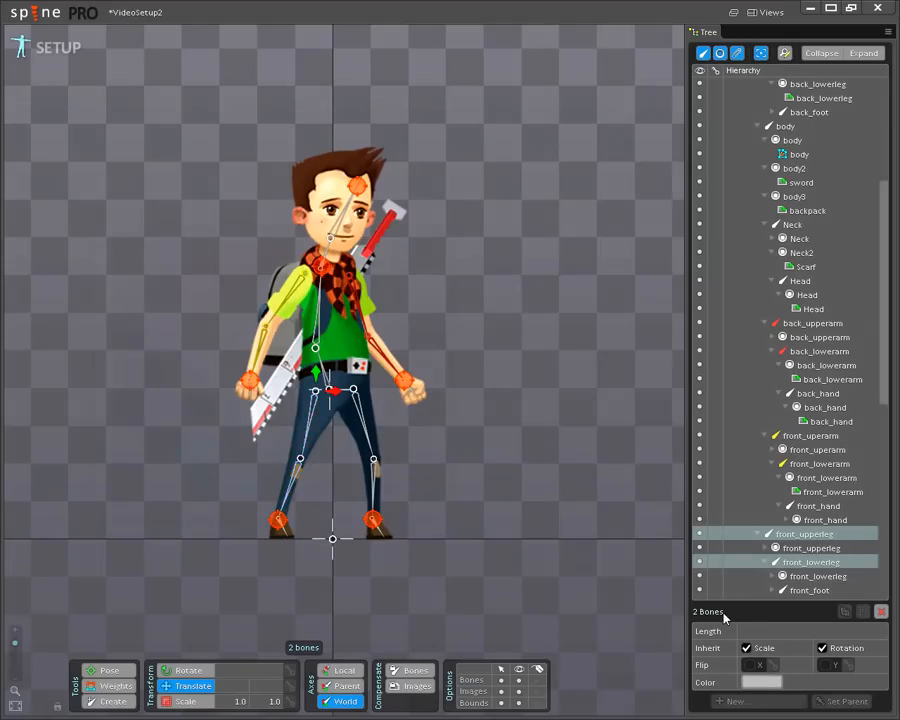
left_click(762, 681)
left_click_drag(321, 321, 386, 272)
left_click(256, 514)
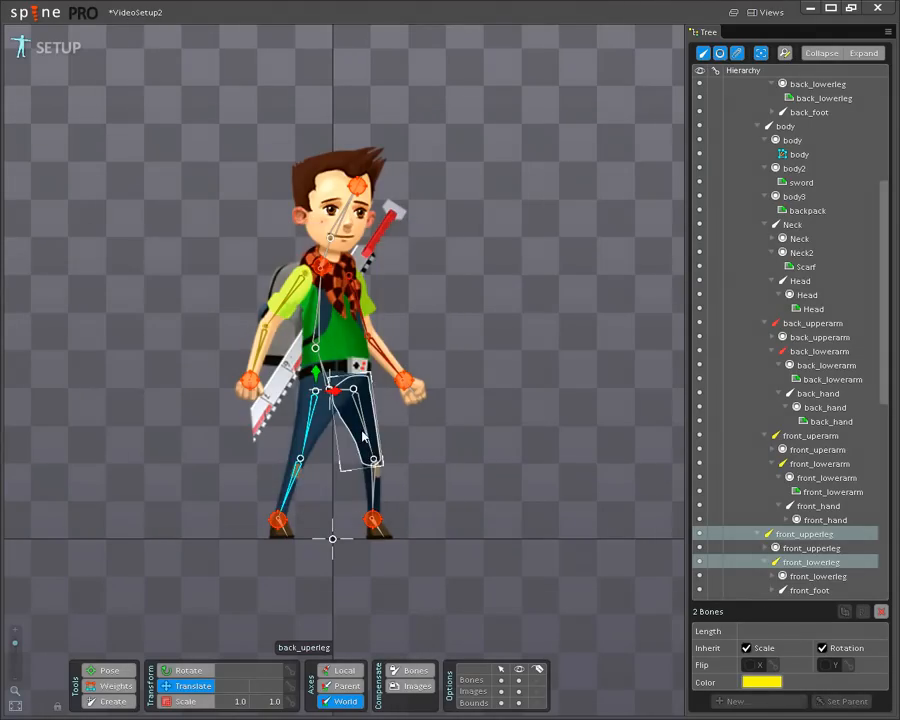
Color the back_uperleg and back_lowerleg bones red (D40902FF).
left_click(369, 450)
left_click(373, 484, "ctrl")
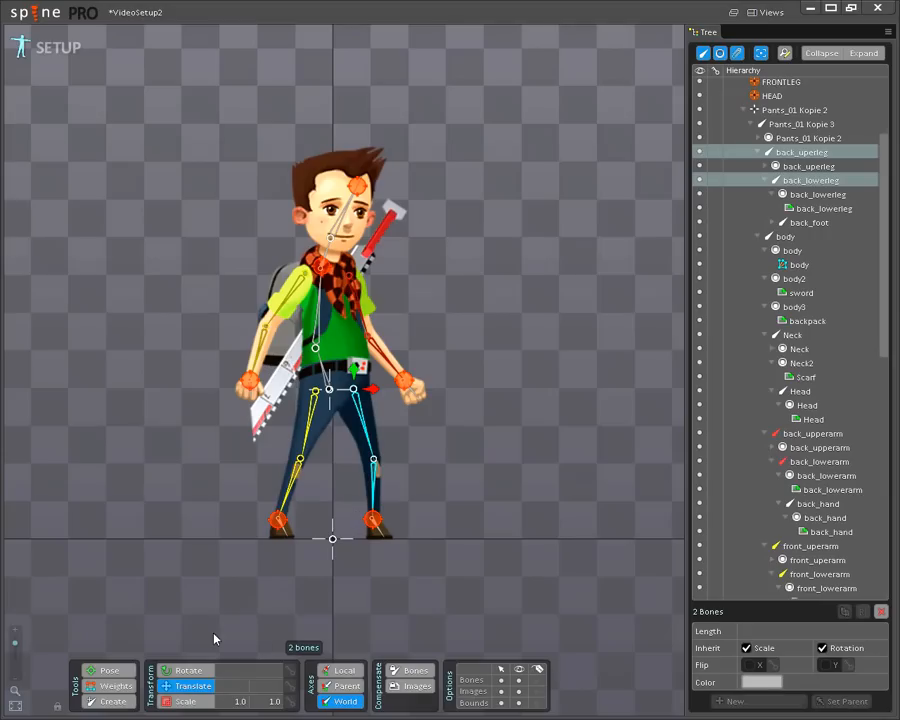
left_click(762, 682)
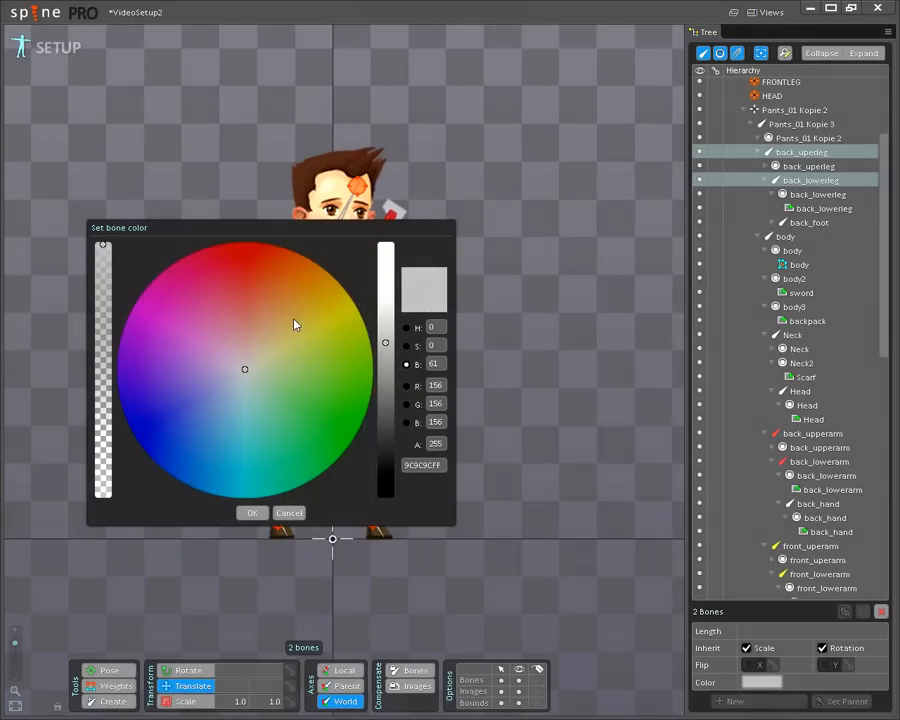
left_click(247, 247)
left_click(387, 313)
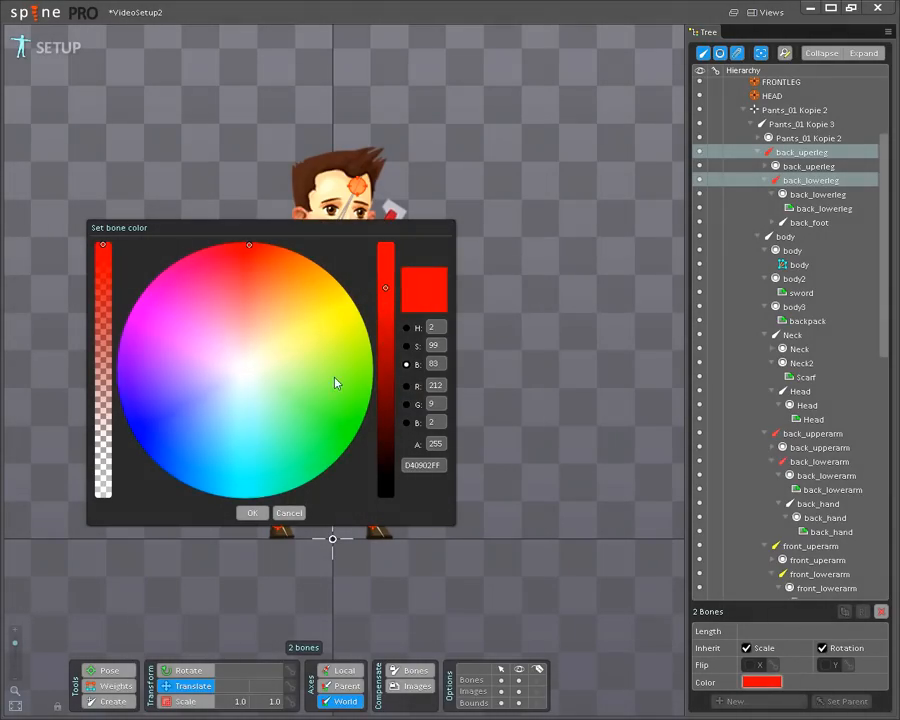
left_click(252, 513)
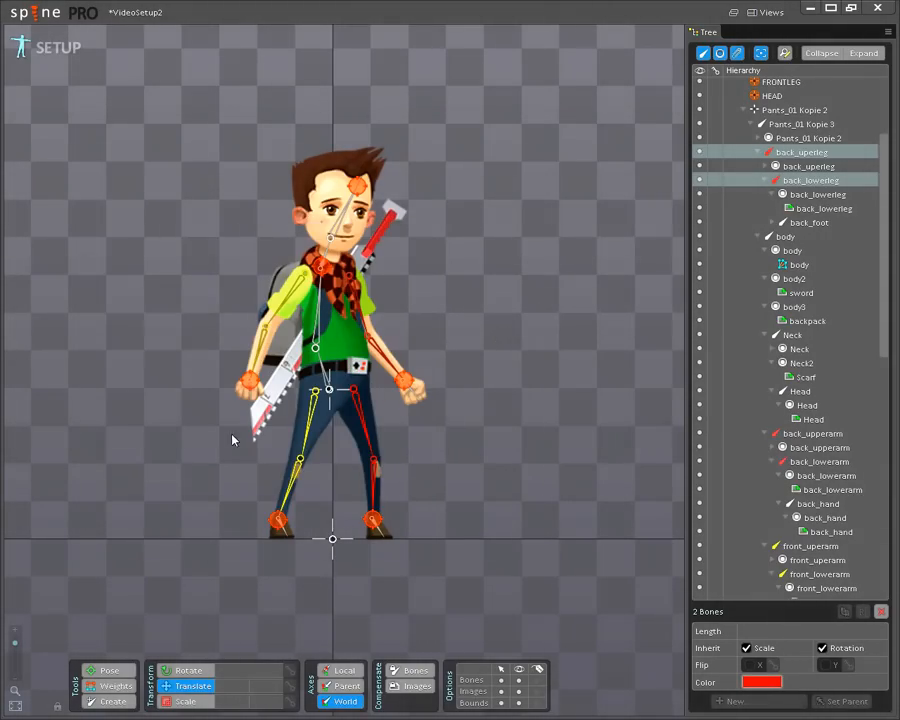
Brighten the color of the front_uperarm and front_lowerarm bones to a vivid yellow.
left_click(270, 316)
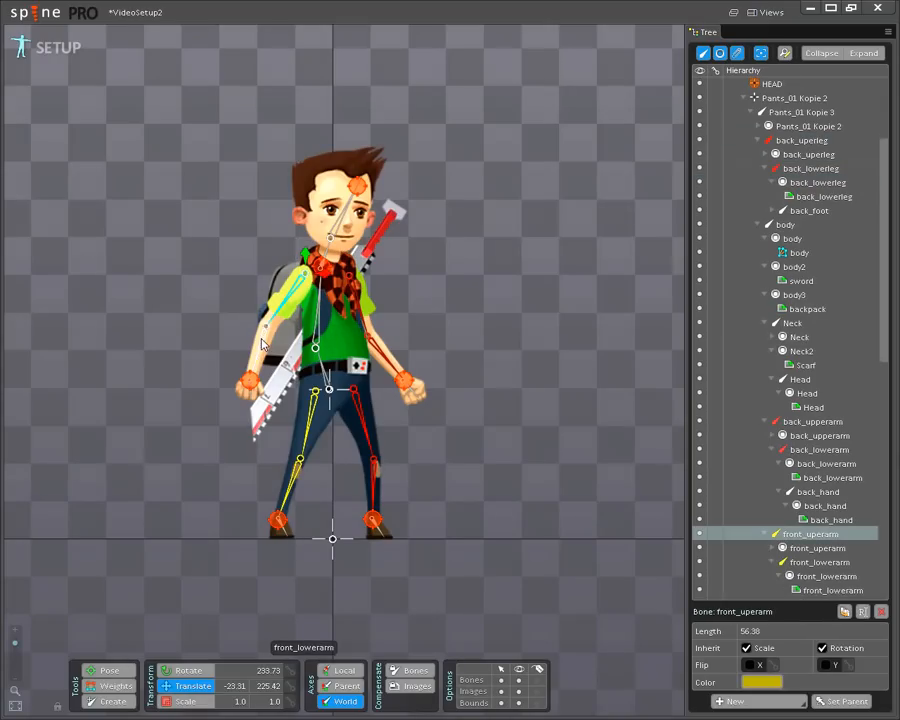
left_click(262, 352, "ctrl")
left_click(765, 682)
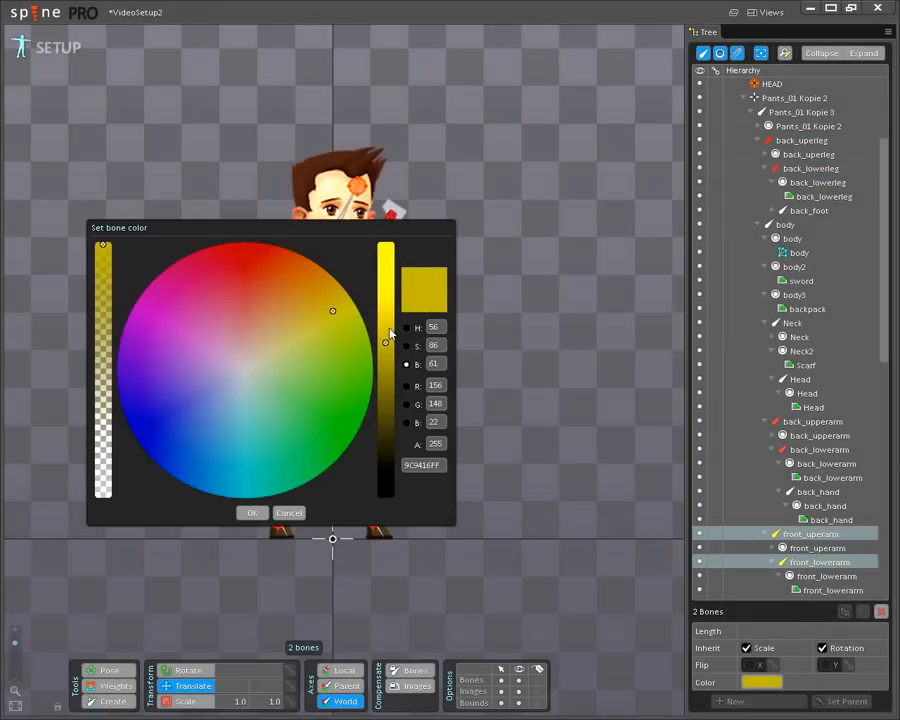
left_click_drag(391, 325, 388, 310)
left_click(253, 512)
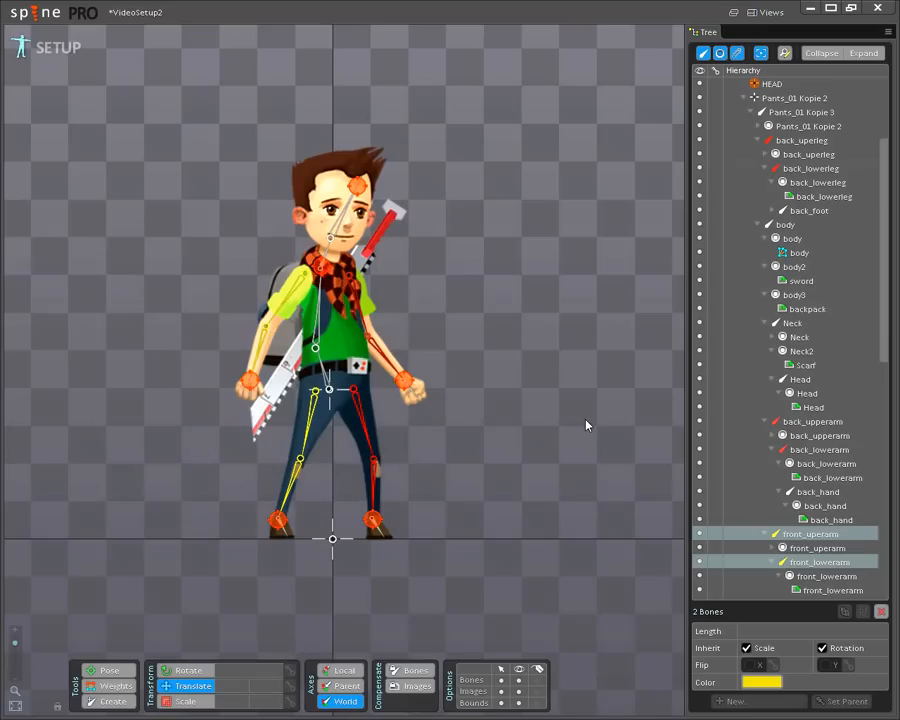
left_click(283, 300)
left_click(263, 341, "ctrl")
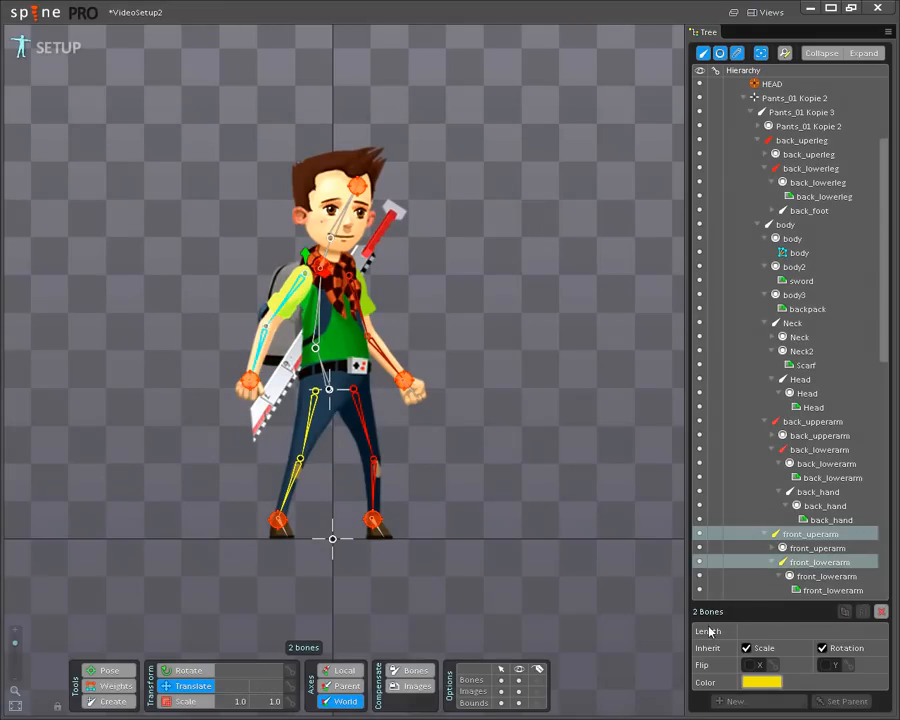
left_click(759, 684)
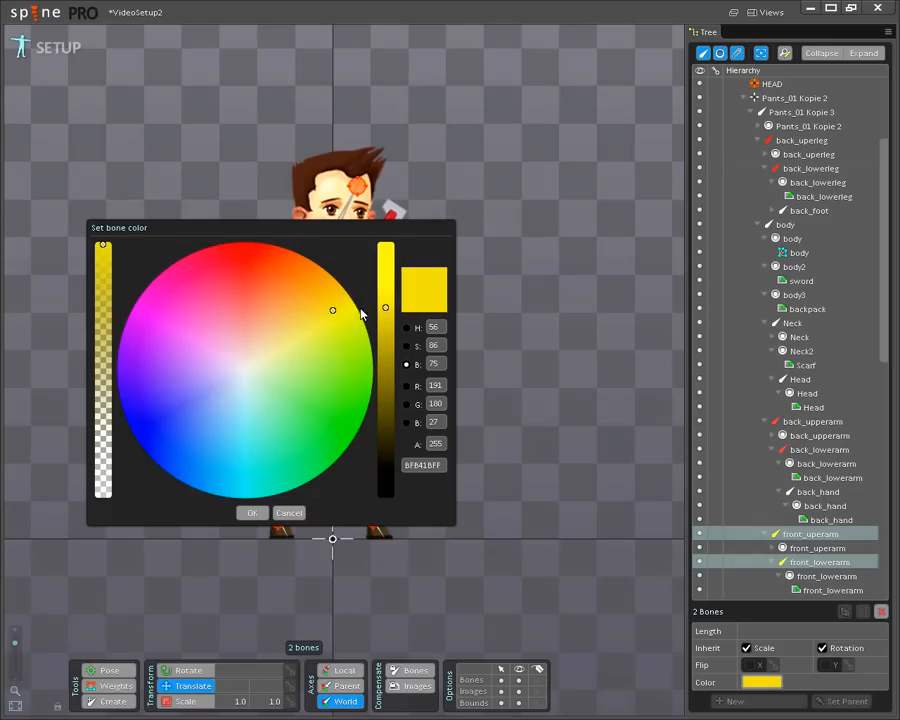
left_click_drag(384, 301, 386, 284)
left_click(253, 511)
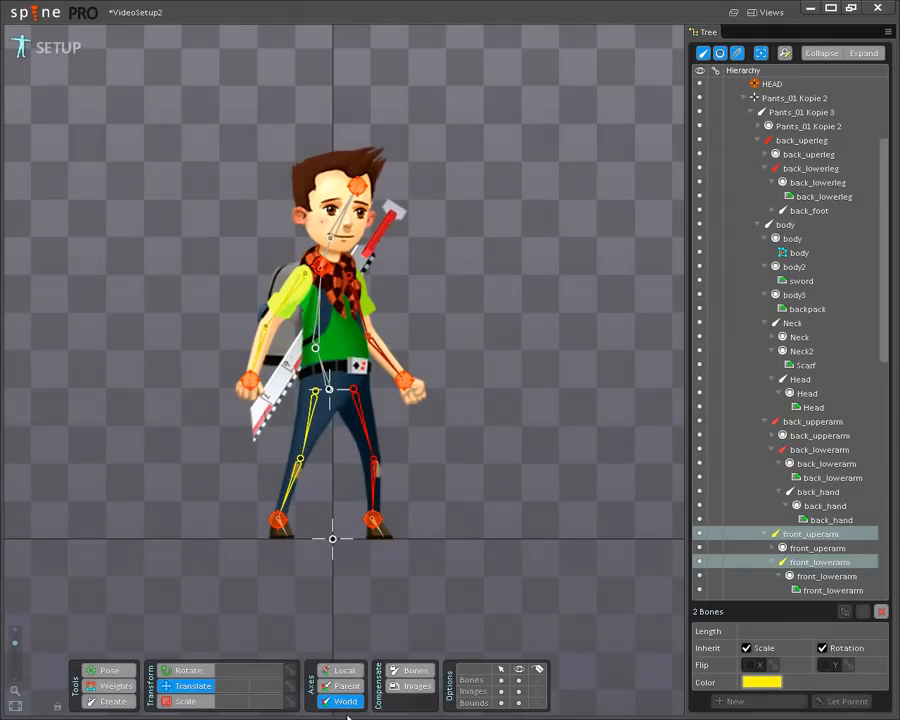
Switch to Animate mode and key rotation, translation and scale for all bones at frame 0 of the Run animation.
left_click(48, 44)
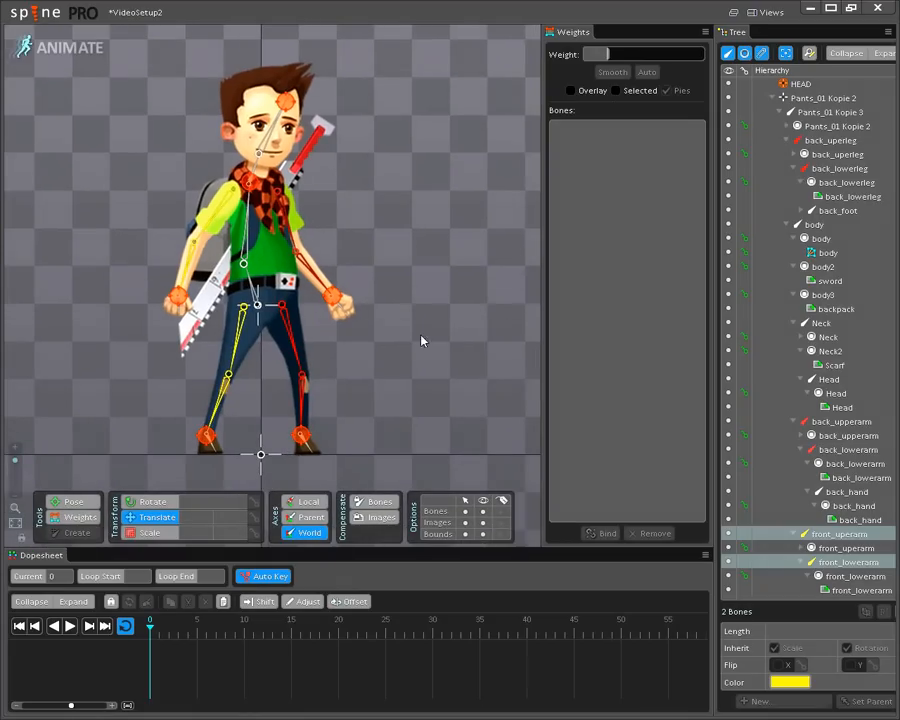
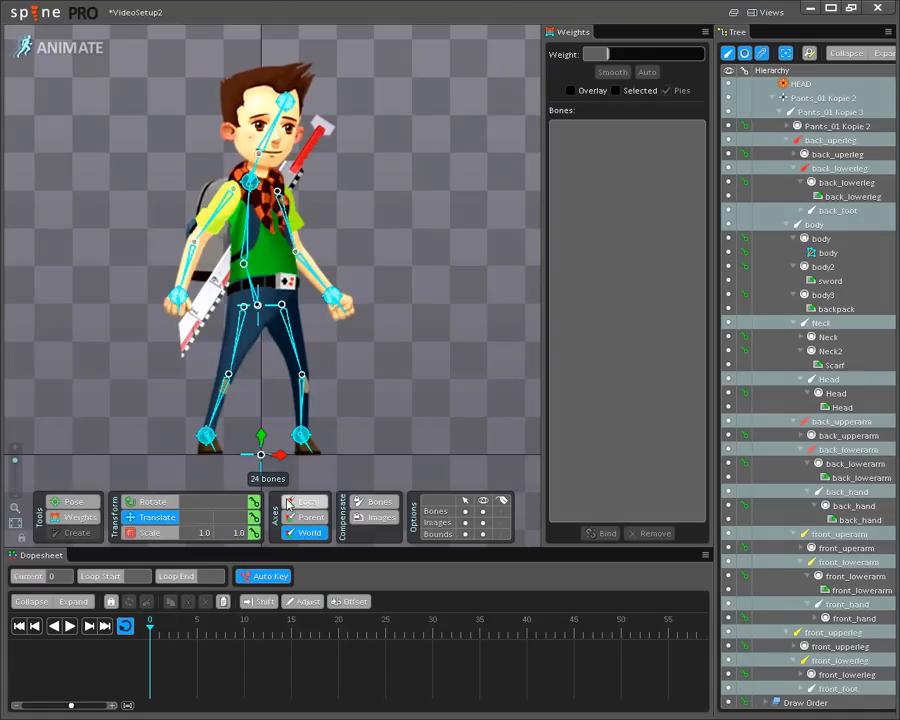
left_click(254, 502)
left_click(255, 533)
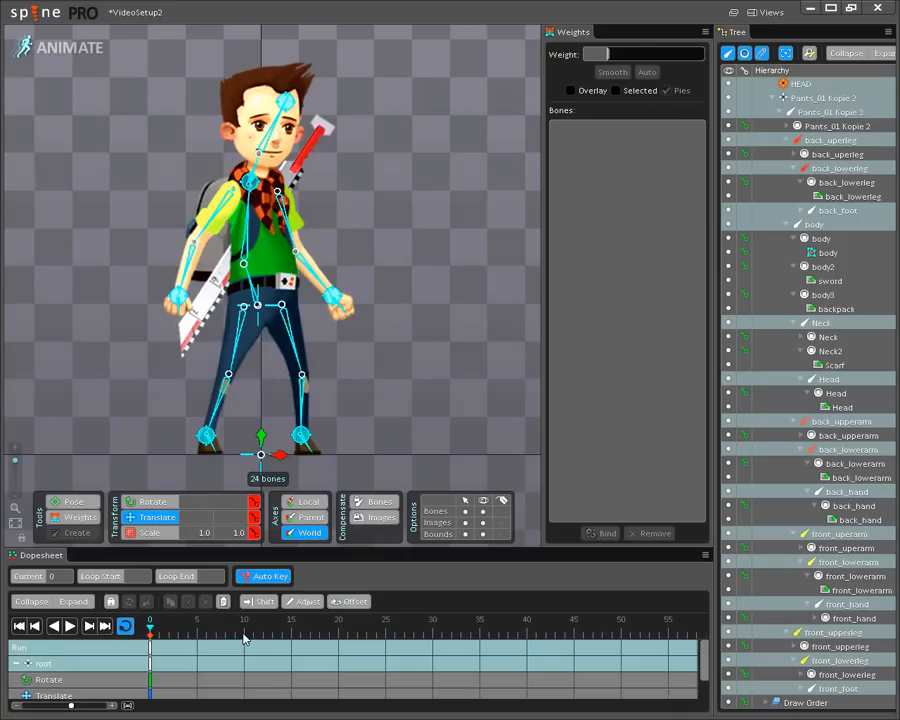
mouse_move(150, 625)
left_mouse_down()
mouse_move(158, 626)
mouse_move(151, 629)
left_mouse_up()
Pose Run frame 0 with BACKLEG forward, FRONTLEG raised behind, FRONTARM bent forward in front of the chest and BACKARM pulled back to the waist.
left_click_drag(303, 437, 348, 403)
left_click_drag(210, 436, 148, 380)
left_click(178, 296)
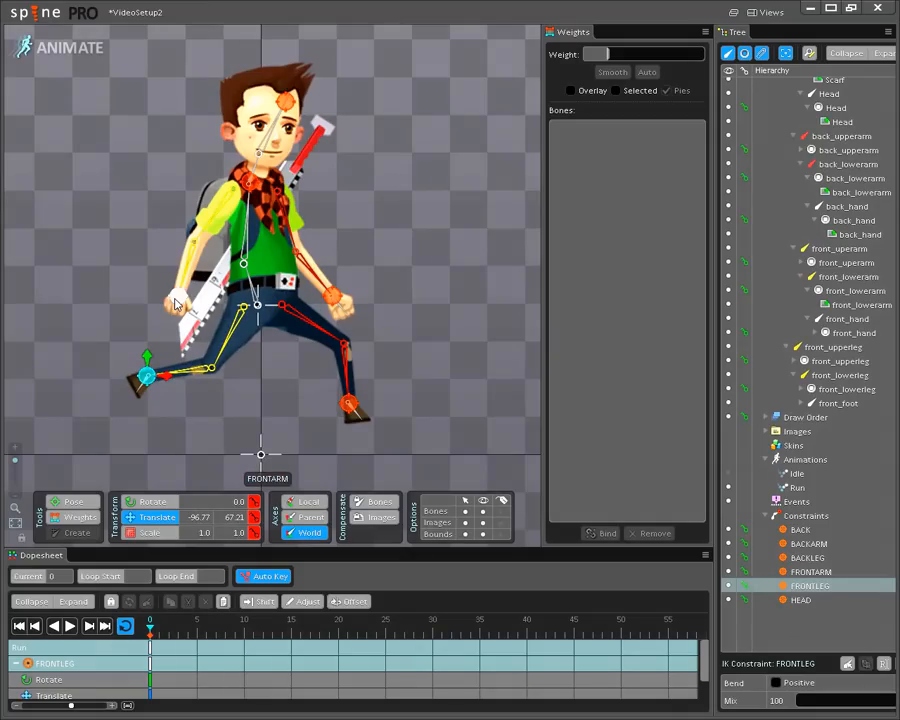
left_click_drag(178, 296, 321, 247)
left_click(332, 301)
left_click_drag(332, 301, 247, 284)
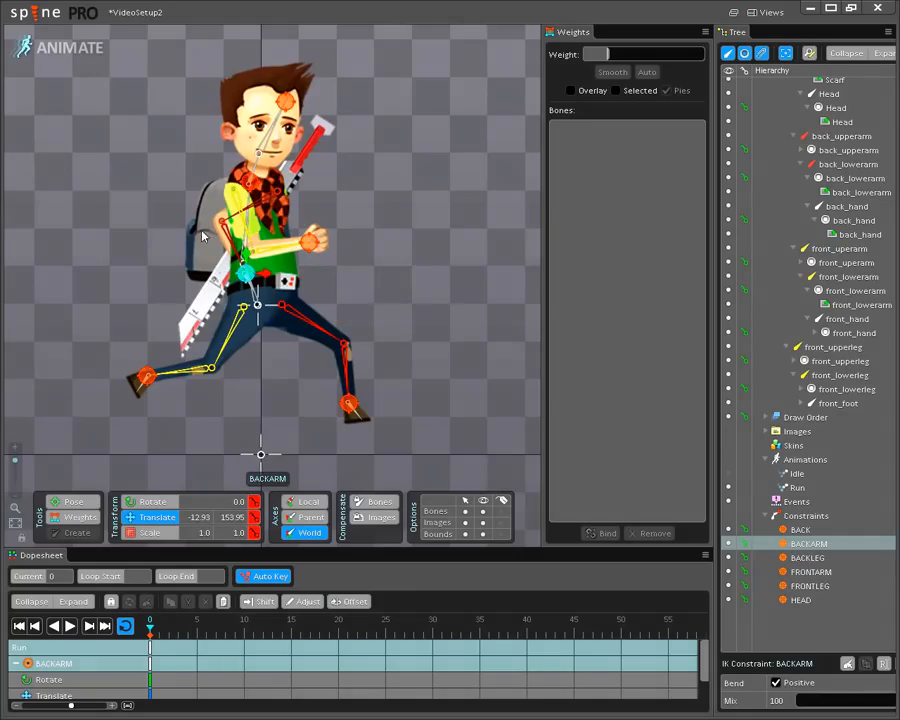
Return to Setup mode, expand the Draw Order and examine which images the backpack and body3 slots hold.
left_click(85, 55)
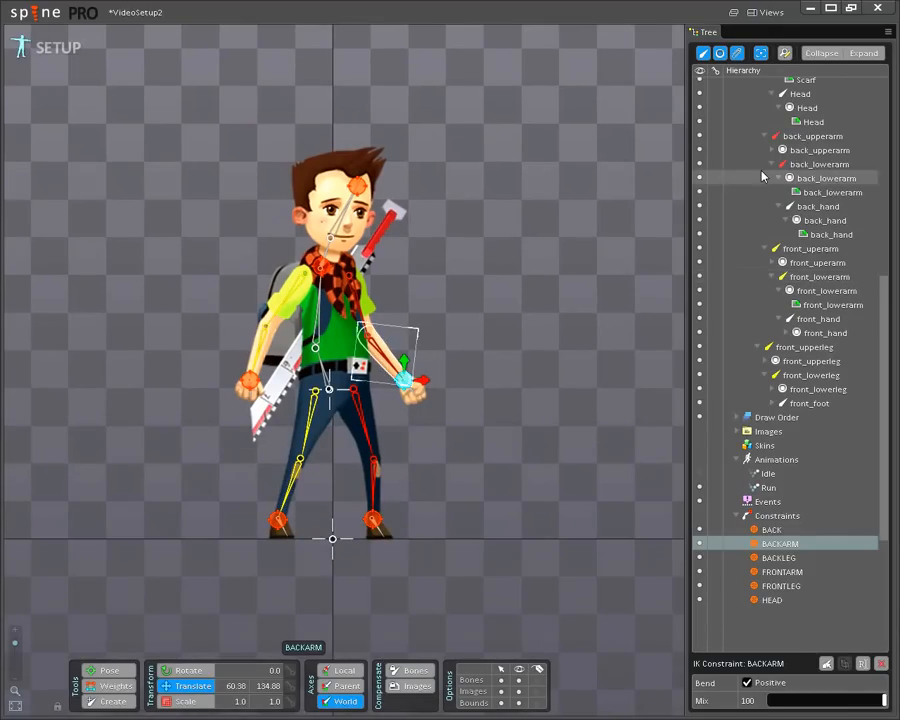
left_click(739, 416)
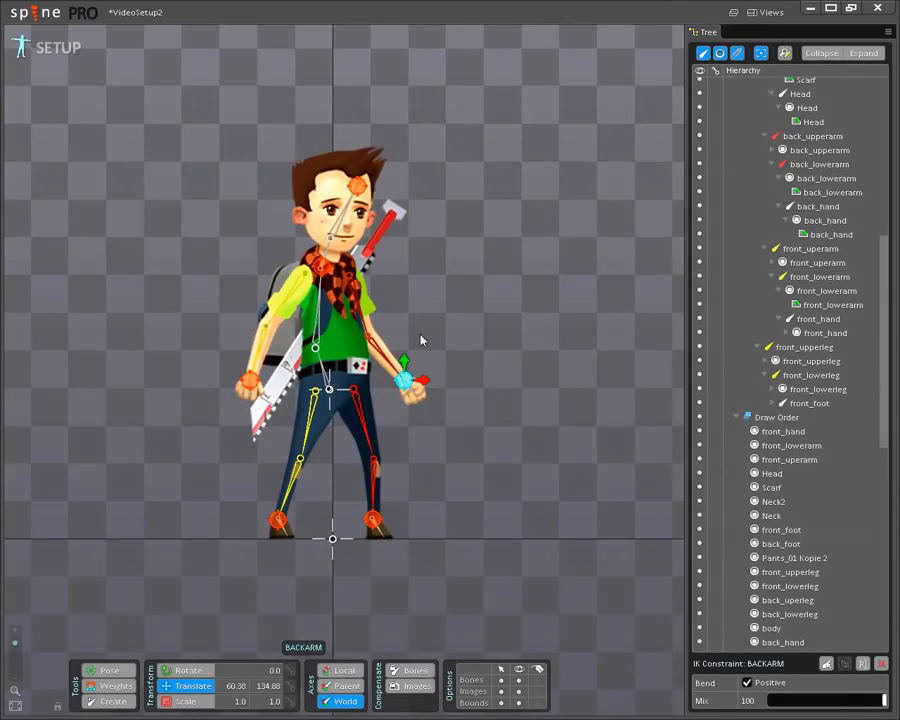
scroll(760, 500, "down", 5)
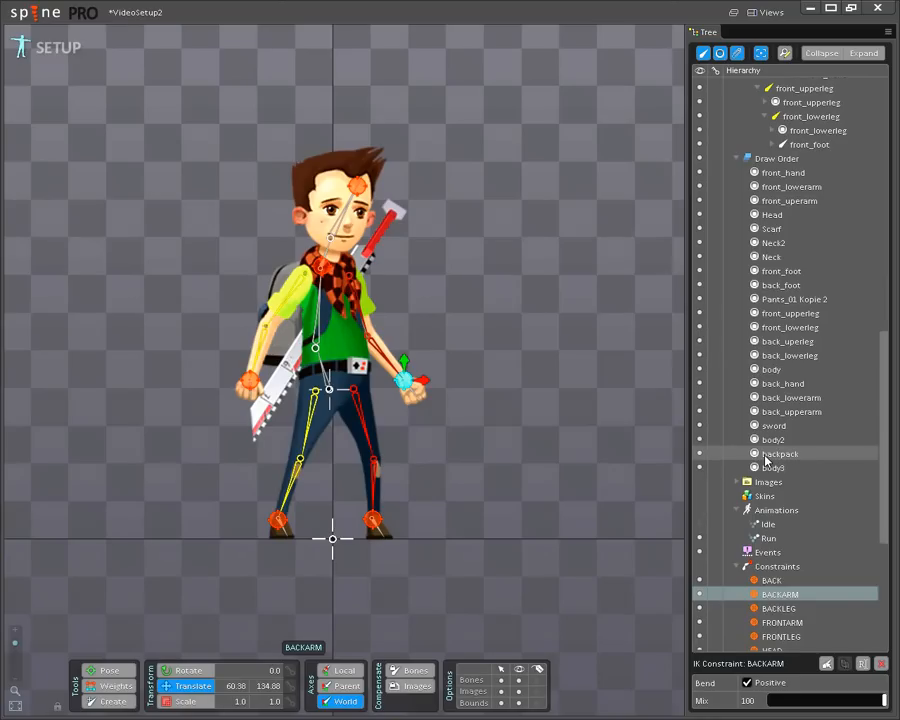
left_click(766, 455)
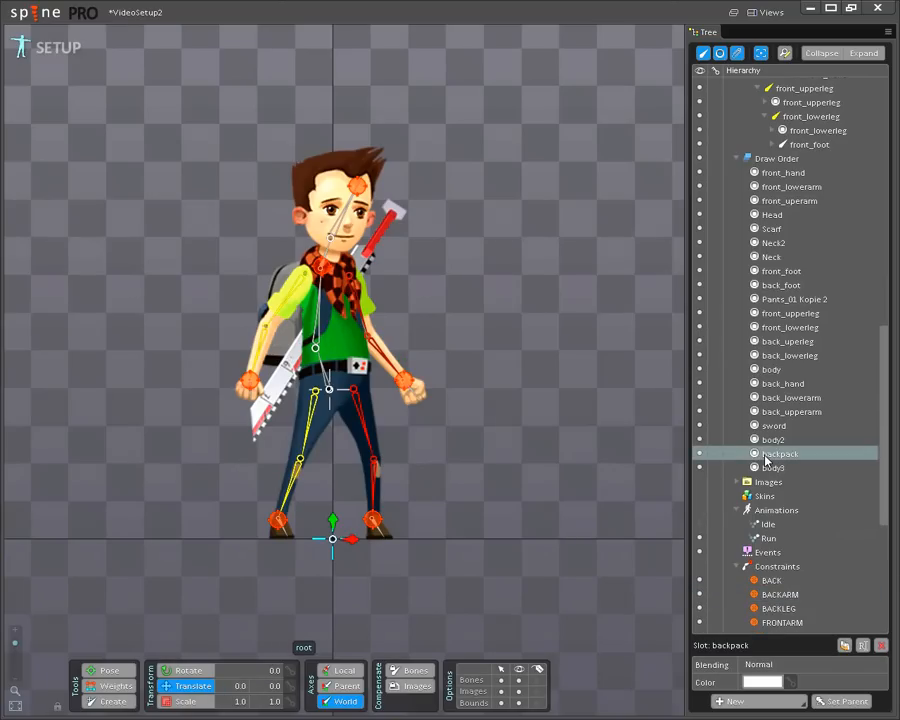
left_click(769, 465)
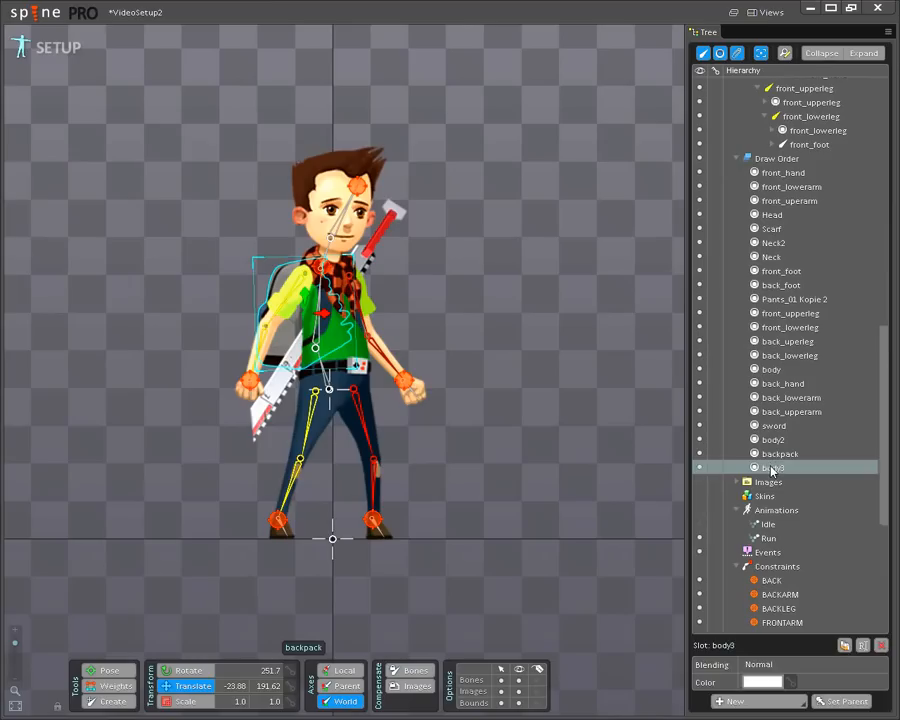
left_click(771, 470)
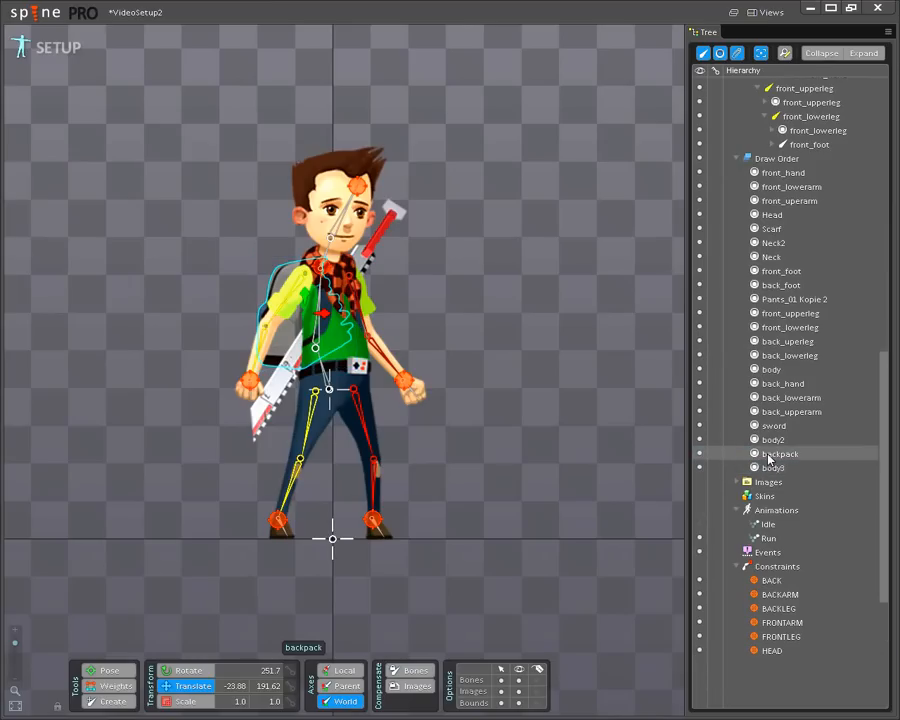
left_click(770, 459)
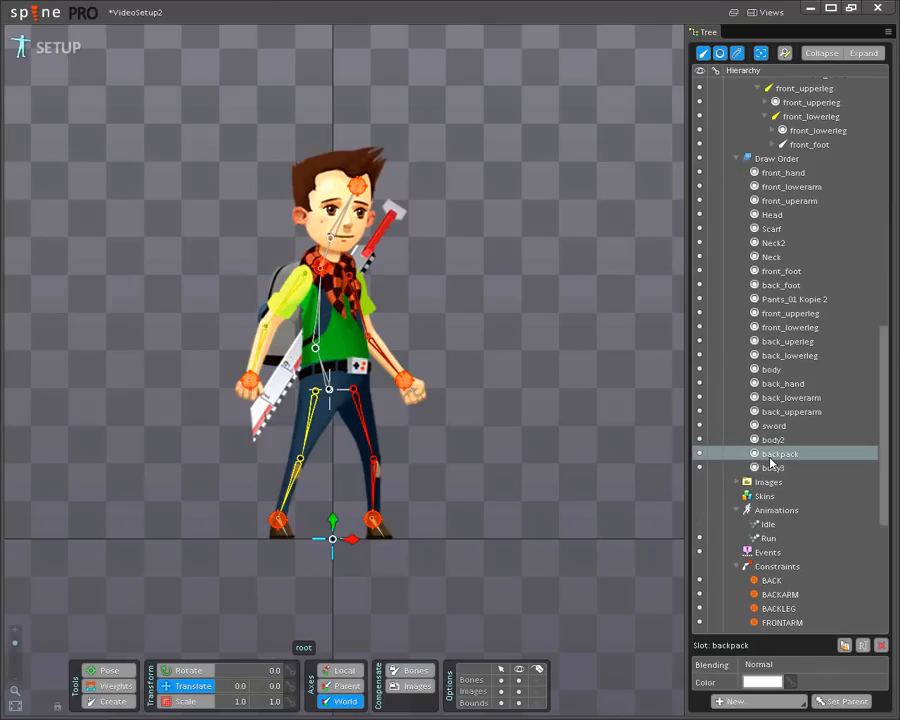
left_click(771, 467)
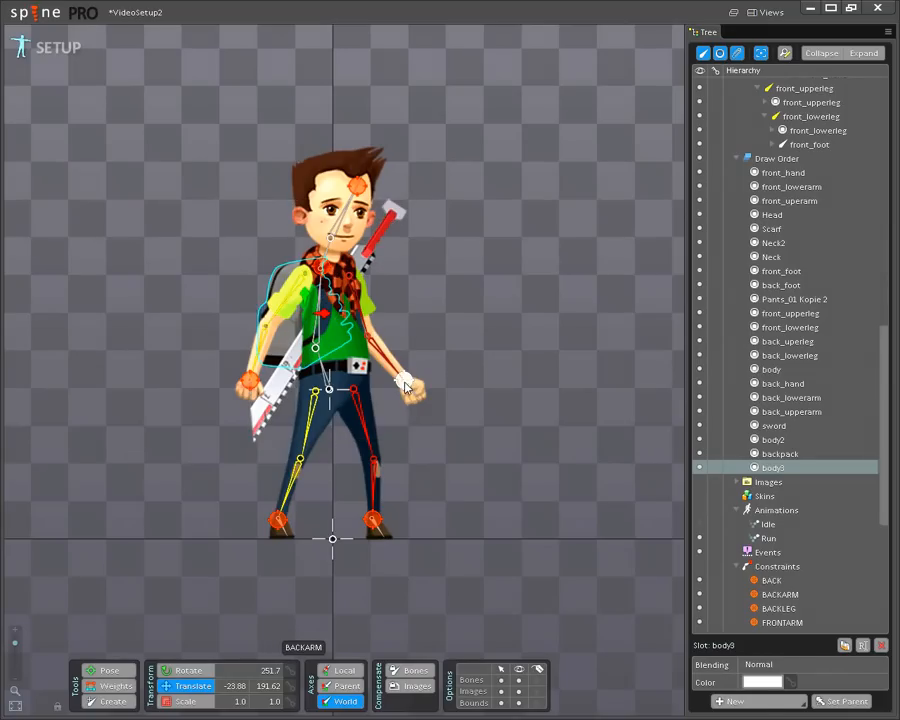
Reorder the body3 slot to sit between body and back_hand, moving the BACKARM target behind the torso and back to test the overlap.
mouse_move(407, 387)
left_mouse_down()
mouse_move(358, 344)
mouse_move(356, 358)
mouse_move(328, 320)
mouse_move(398, 372)
mouse_move(408, 366)
left_mouse_up()
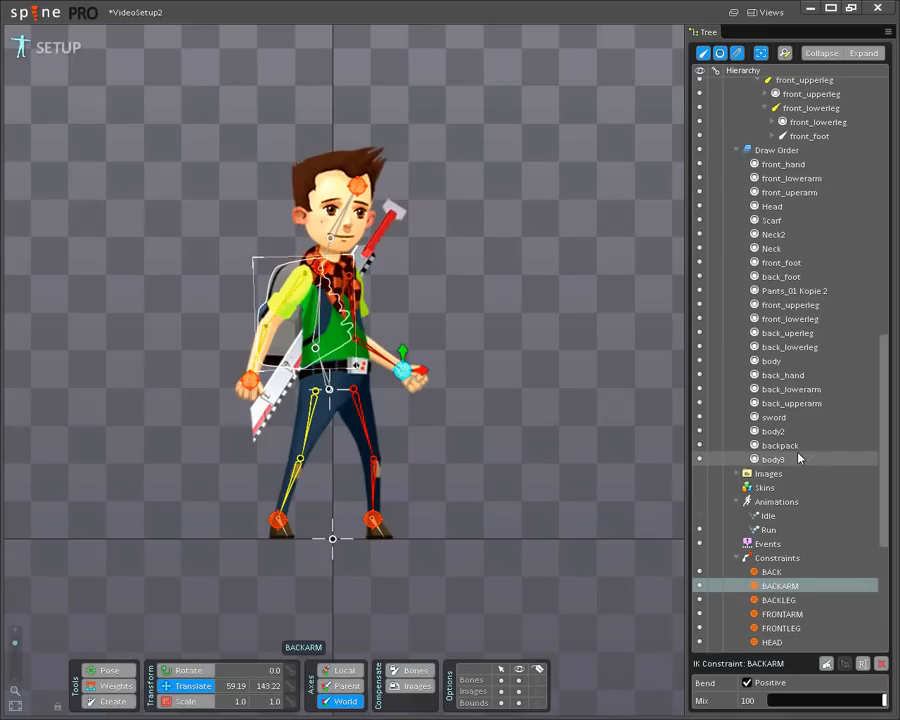
left_click_drag(770, 463, 772, 382)
left_click(404, 372)
left_click_drag(404, 372, 287, 340)
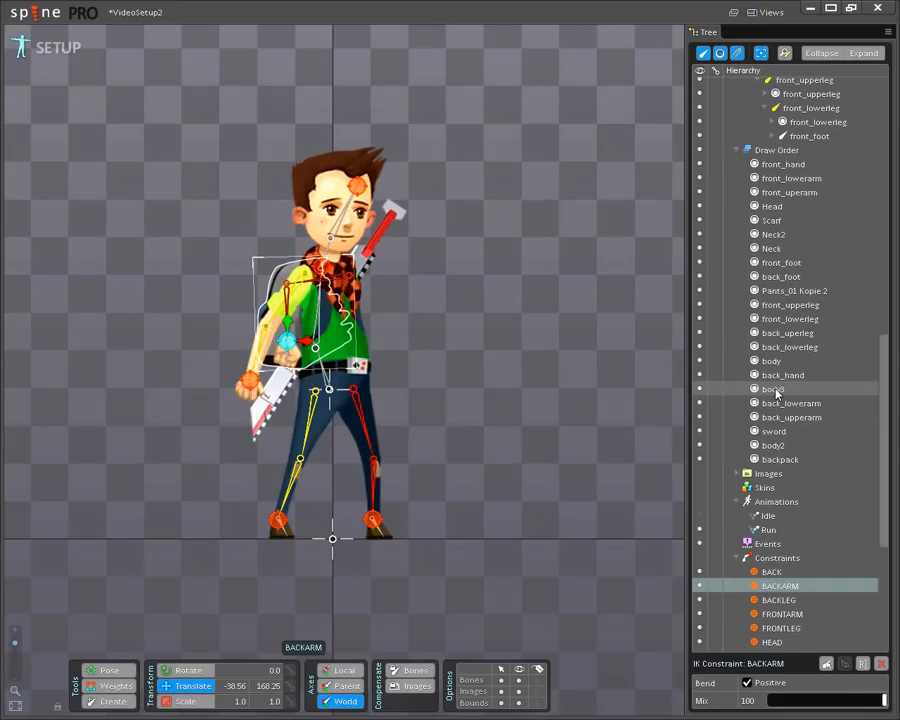
left_click_drag(776, 393, 764, 376)
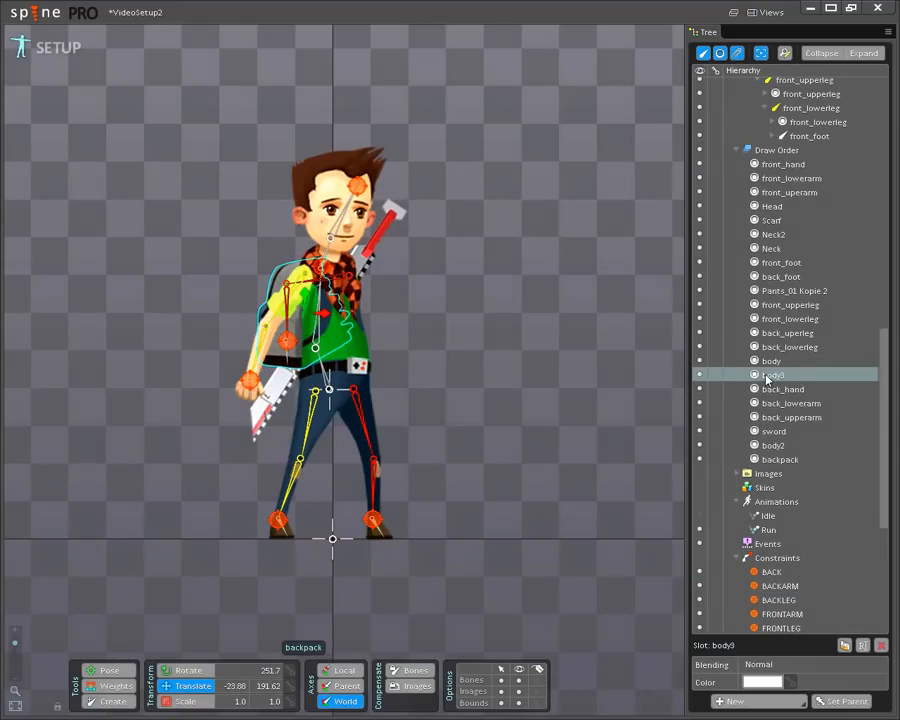
left_click_drag(252, 383, 414, 368)
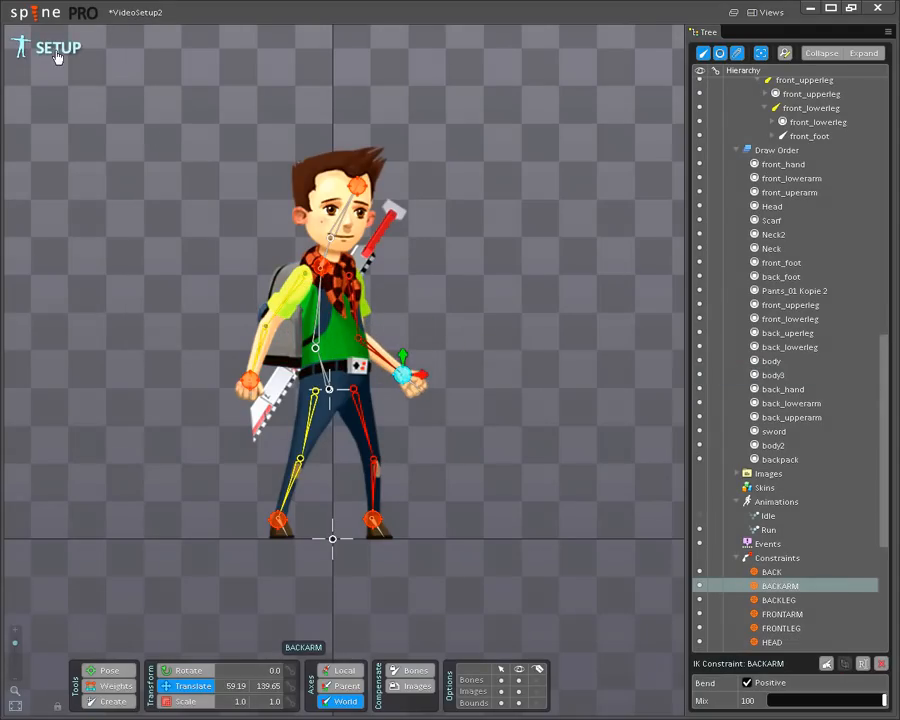
In Animate mode at frame 1, lower BACKLEG to the ground, draw FRONTLEG in behind, lower FRONTARM and swing BACKARM forward to about (37, 151).
left_click(58, 48)
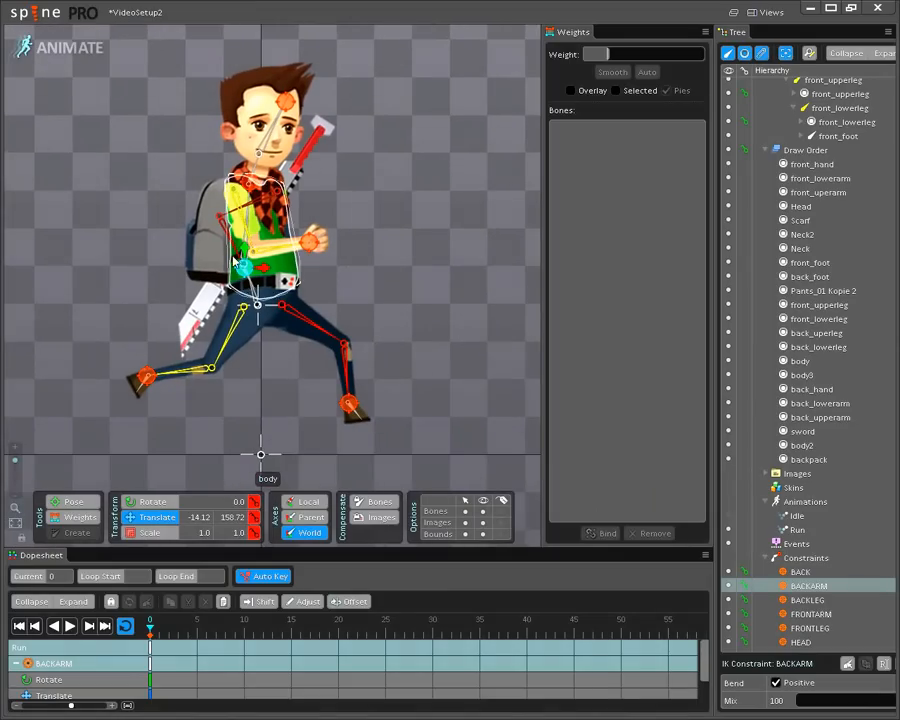
left_click(158, 631)
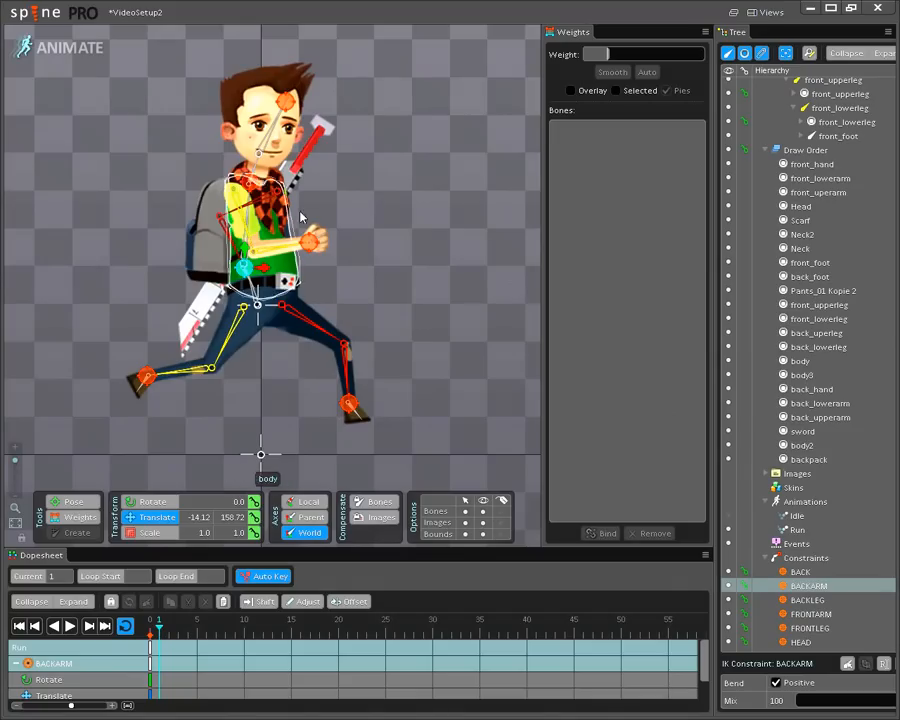
left_click_drag(341, 407, 290, 452)
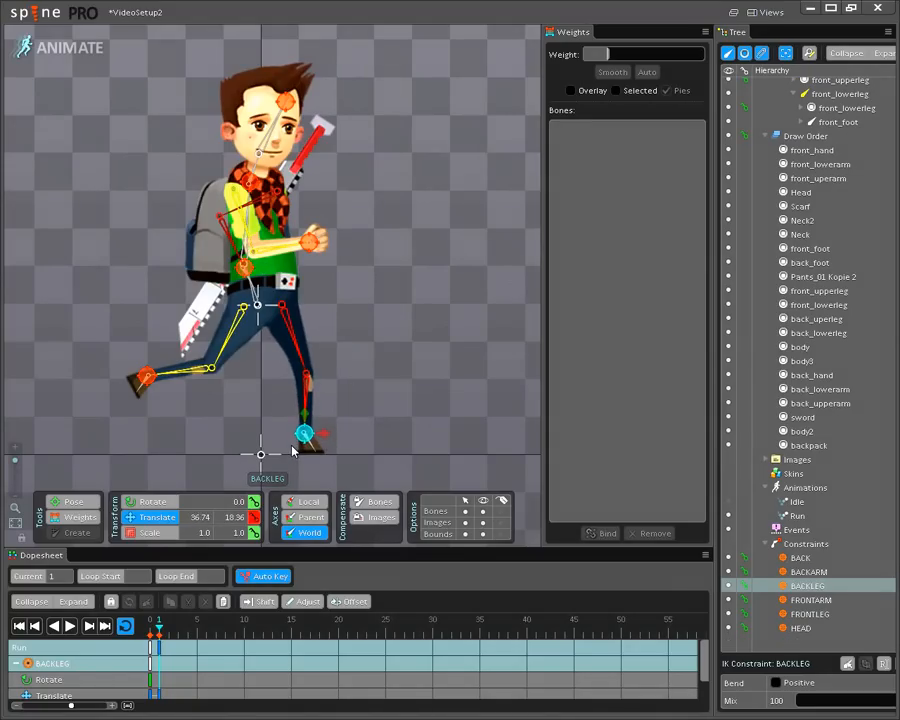
left_click_drag(162, 388, 198, 410)
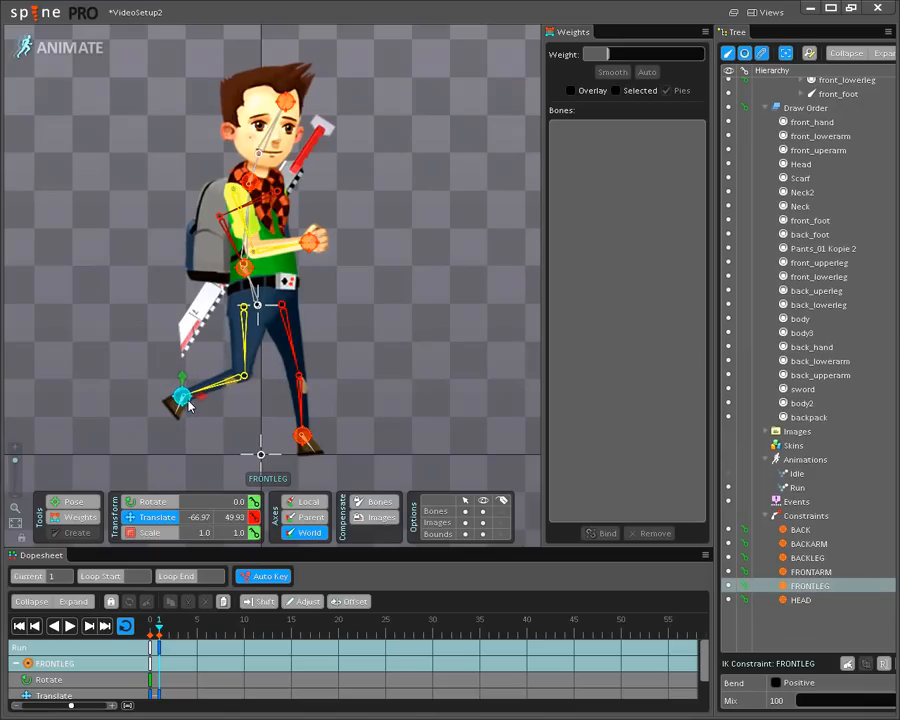
left_click_drag(308, 246, 305, 275)
left_click(246, 271)
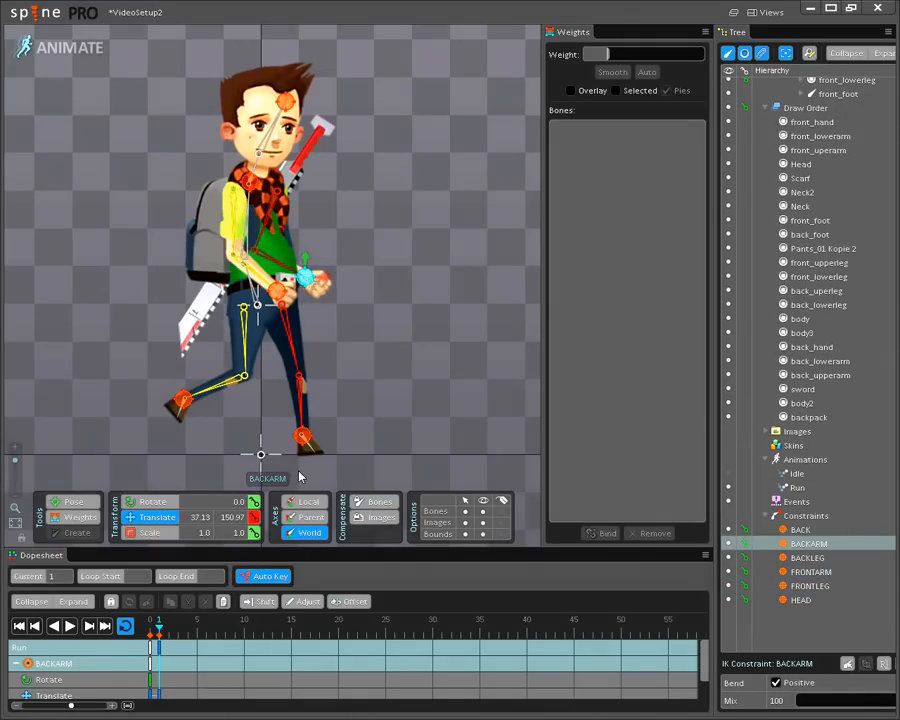
Pose frame 2 with BACKLEG behind the hips, FRONTLEG forward at about (19, 46), FRONTARM back at the hip and BACKARM forward at about (59, 163).
left_click_drag(298, 441, 230, 441)
left_click_drag(184, 401, 289, 404)
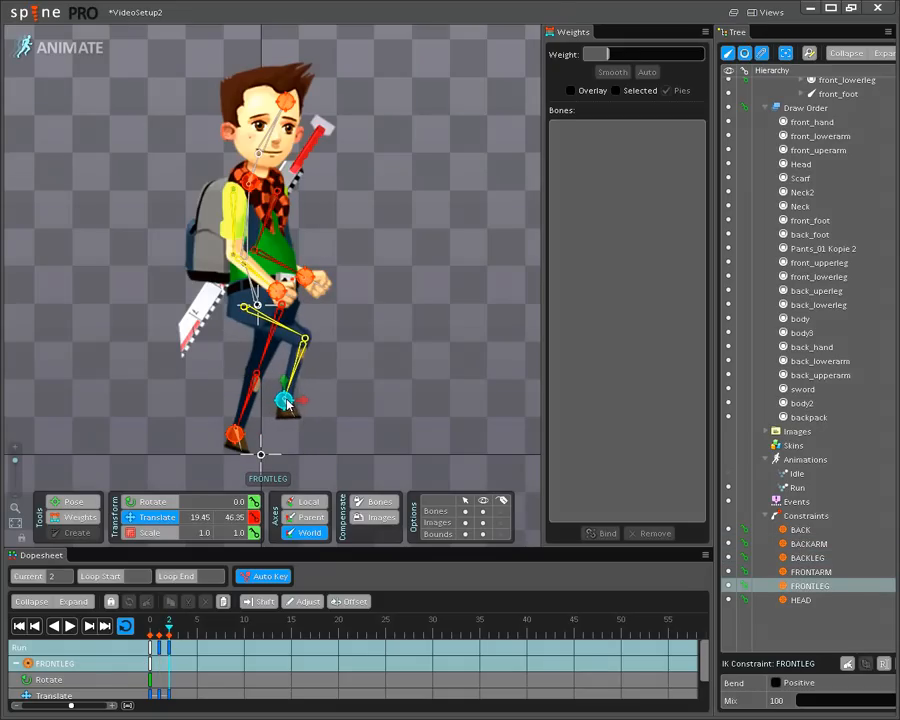
left_click(278, 291)
left_click_drag(280, 295, 231, 290)
left_click_drag(308, 282, 330, 262)
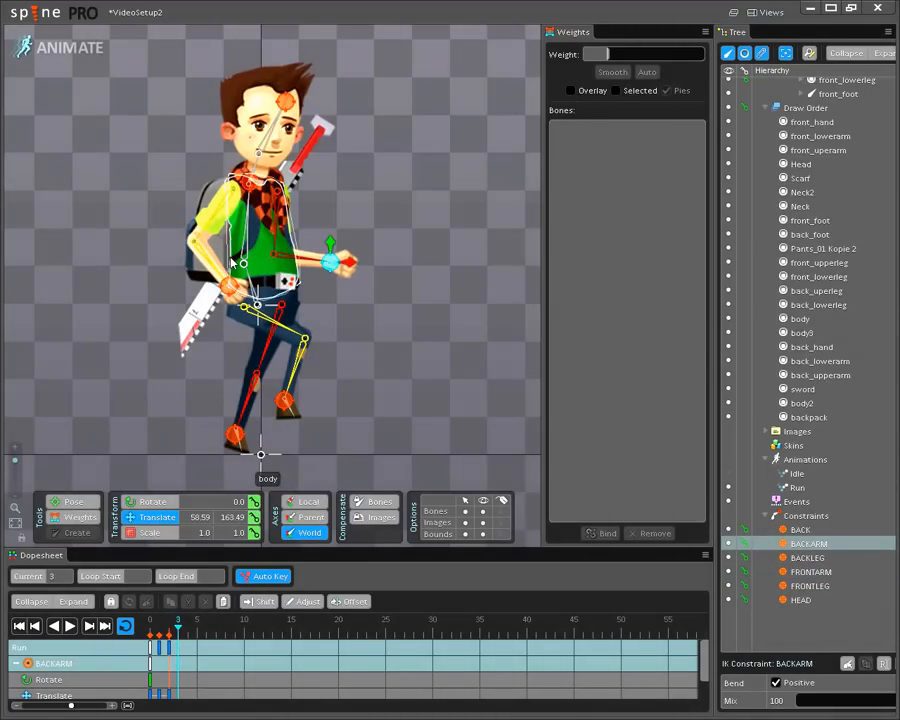
Pose frame 3 with FRONTLEG extended forward to about (84, 63) and BACKLEG raised behind to about (-71, 70).
left_click_drag(285, 404, 362, 380)
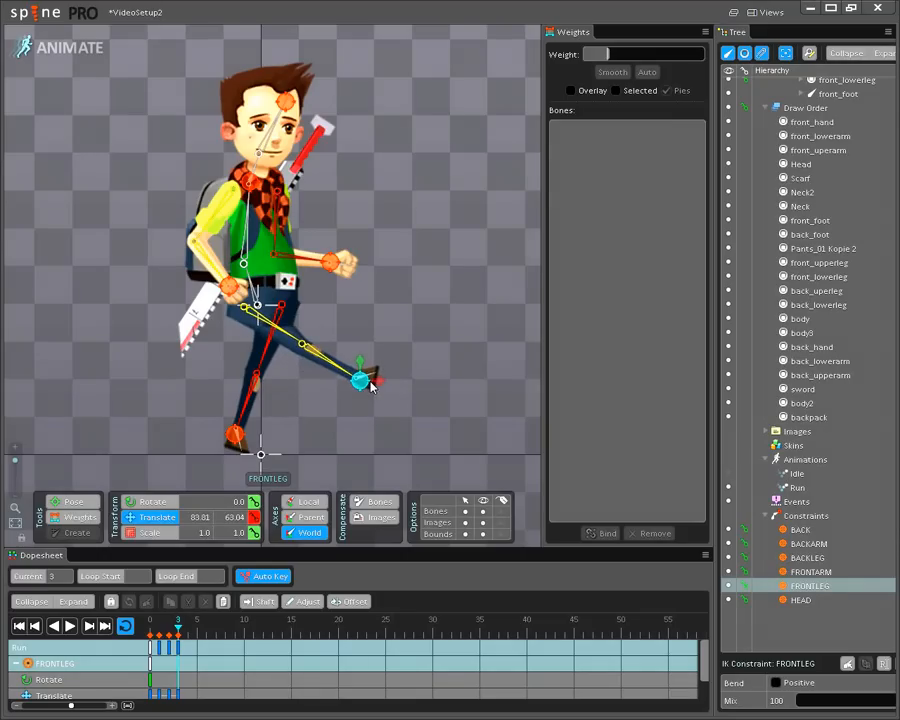
left_click(233, 432)
left_click_drag(228, 432, 176, 372)
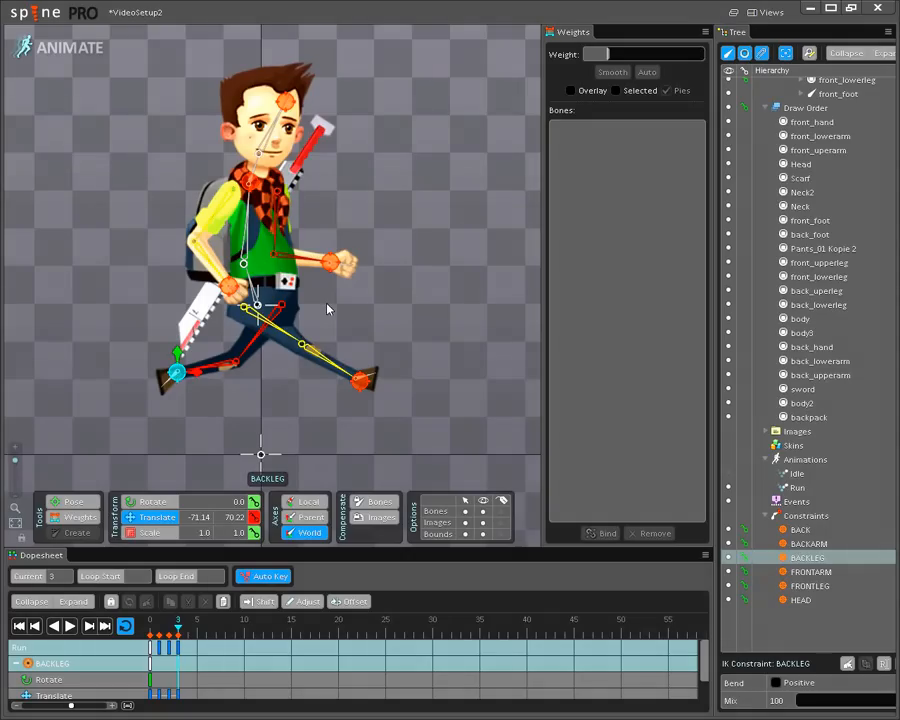
Compare the frame 3 Run pose with the setup pose, ending in Setup mode.
left_click(58, 57)
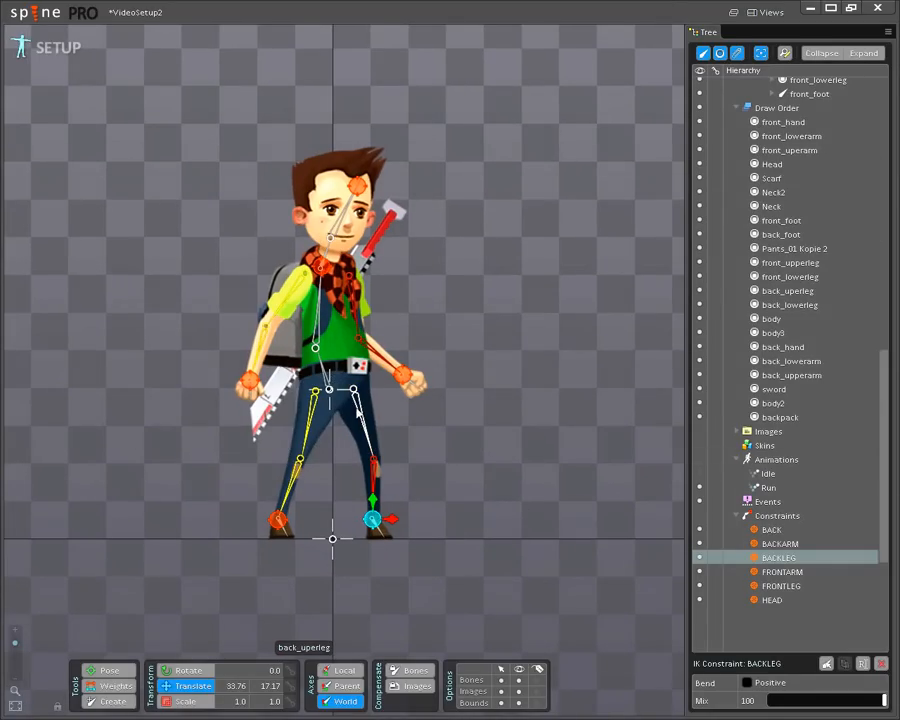
left_click(58, 60)
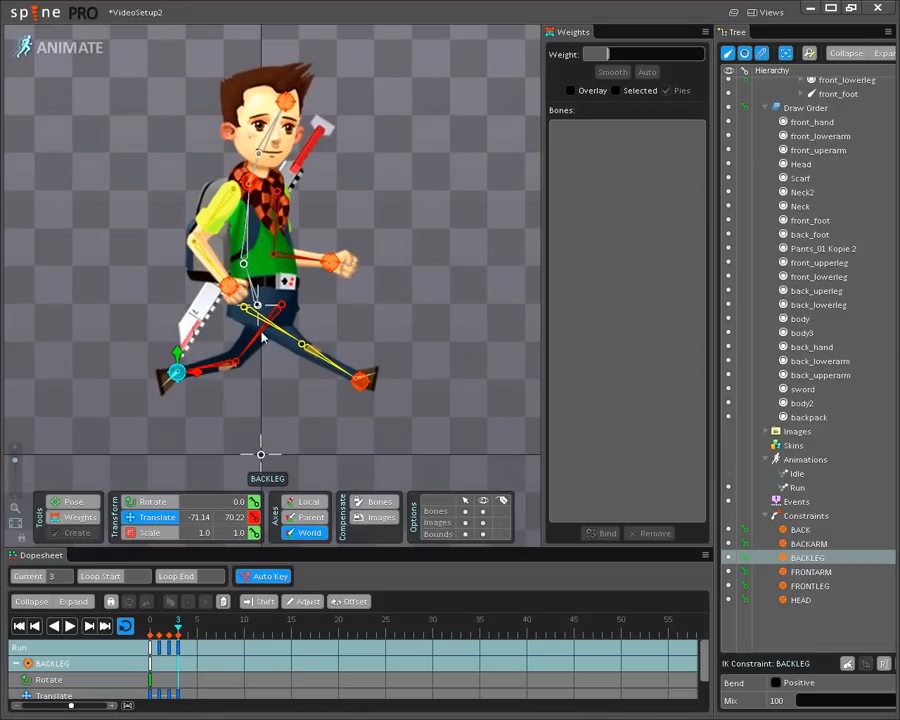
left_click(70, 56)
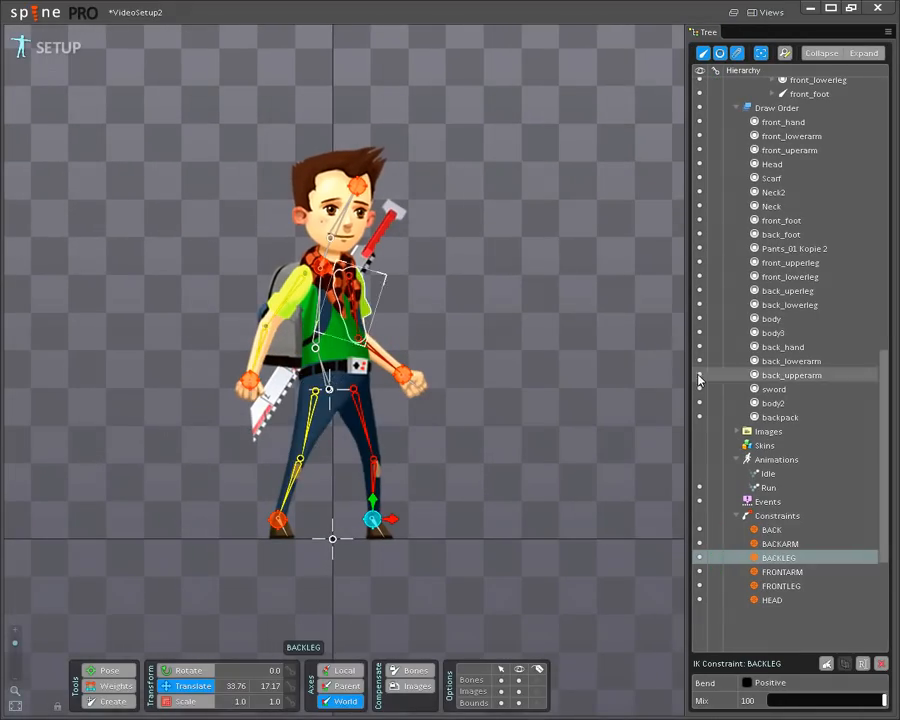
Move front_upperleg and front_lowerleg above Pants_01 Kopie 2 in the draw order, and return to Animate mode.
left_click(795, 277)
left_click(793, 264, "ctrl")
left_click_drag(795, 265, 790, 243)
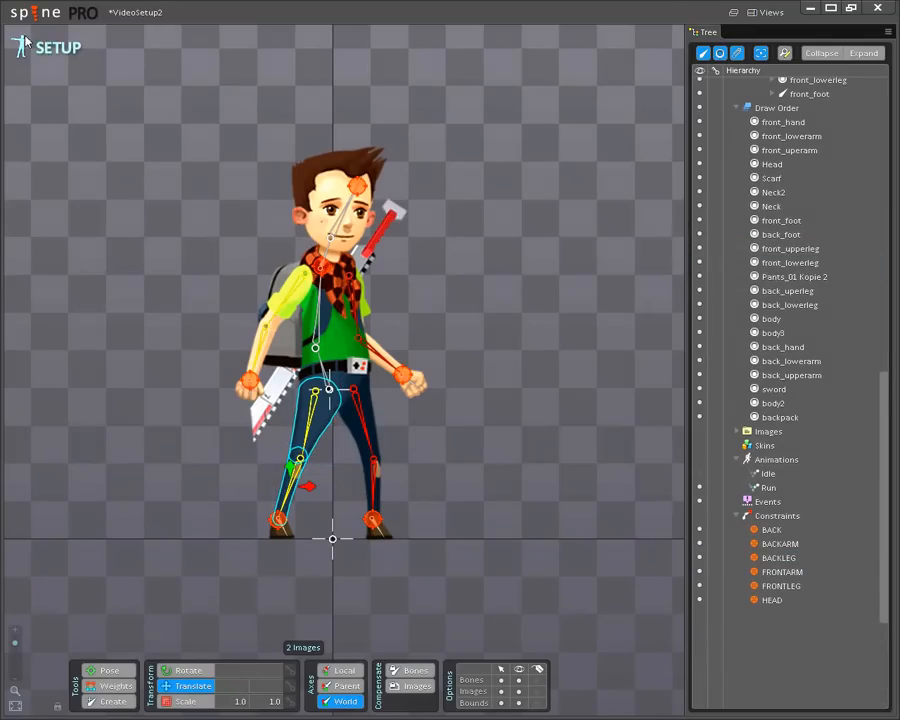
left_click(57, 70)
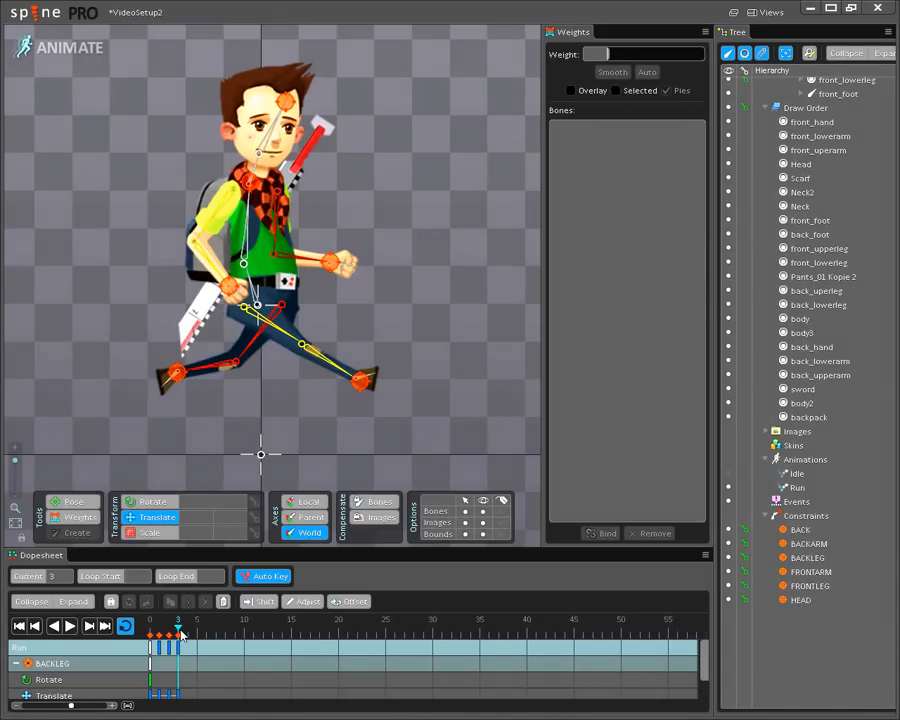
Pose frame 4 of Run with FRONTLEG lowered to about (40, 8) and BACKLEG drawn in behind at about (-44, 50).
mouse_move(176, 634)
left_mouse_down()
mouse_move(148, 630)
mouse_move(178, 634)
left_mouse_up()
left_click(152, 636)
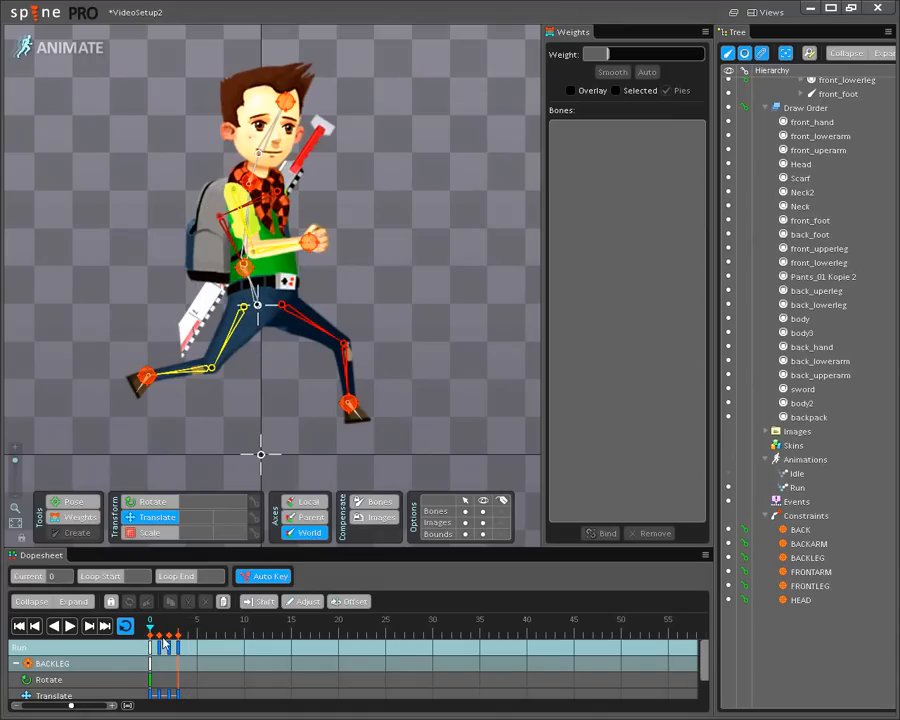
left_click(161, 636)
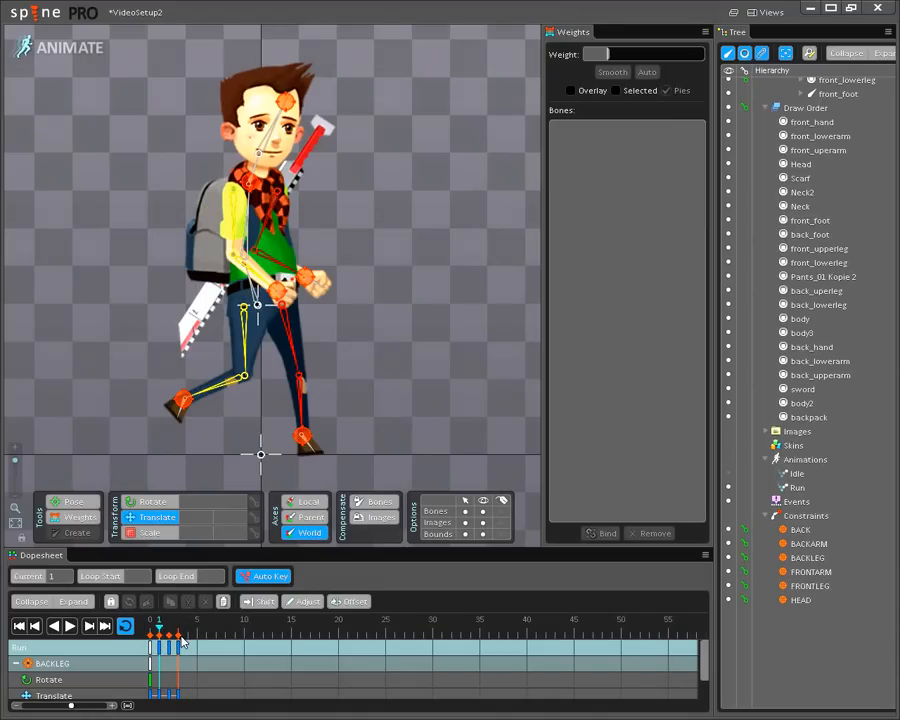
left_click(180, 634)
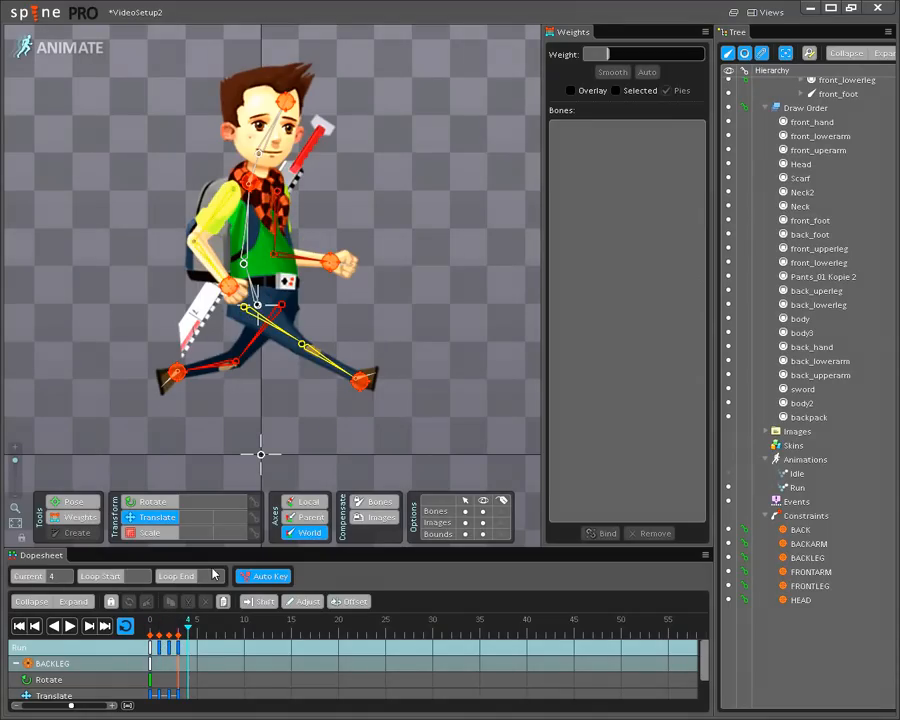
left_click_drag(260, 456, 305, 462)
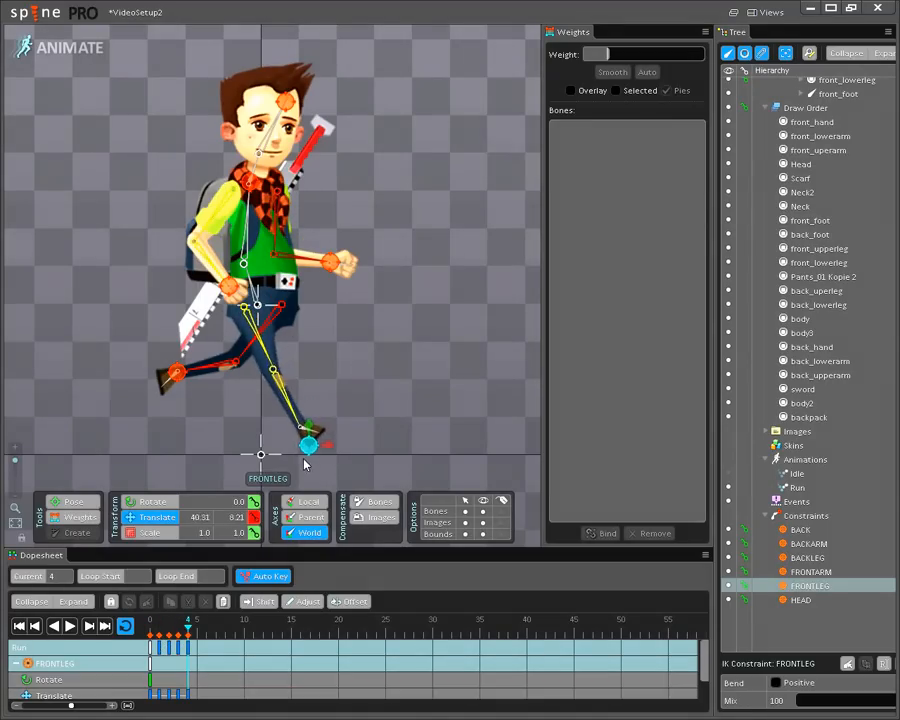
left_click_drag(177, 374, 214, 408)
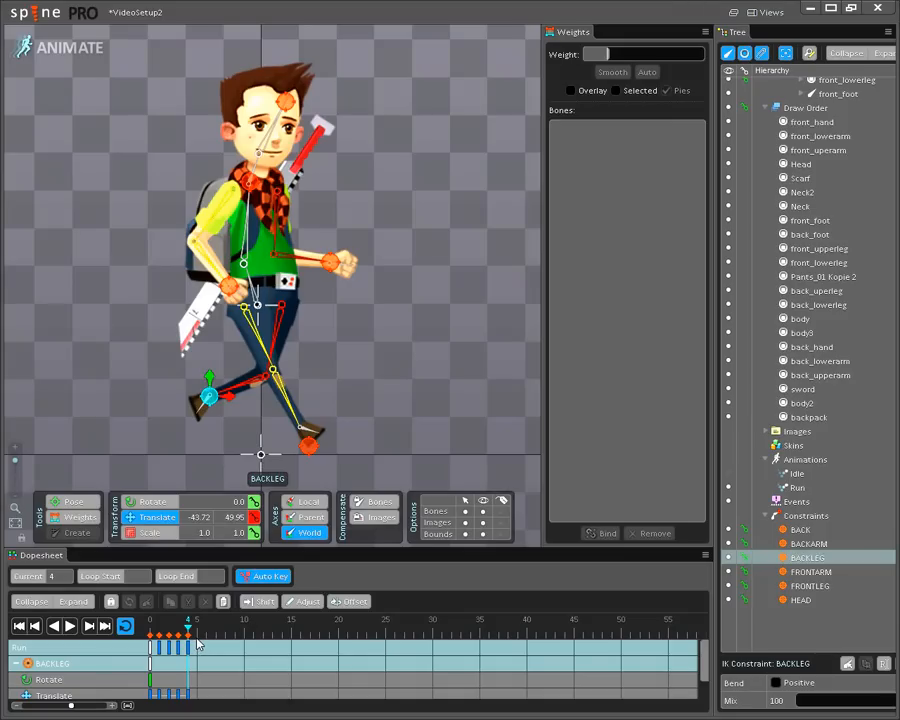
Pose frame 5 with FRONTLEG planted on the ground behind the hips and the BACKLEG target swung forward to about (21, 51).
left_click_drag(305, 446, 291, 414)
left_click(212, 404)
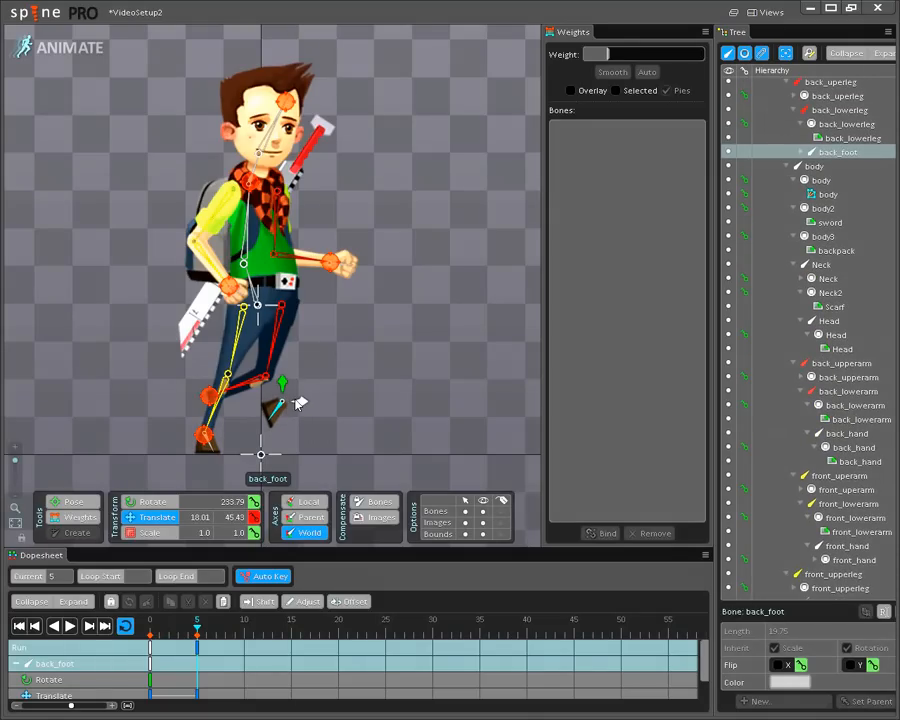
left_click_drag(300, 403, 201, 403)
left_click(209, 401)
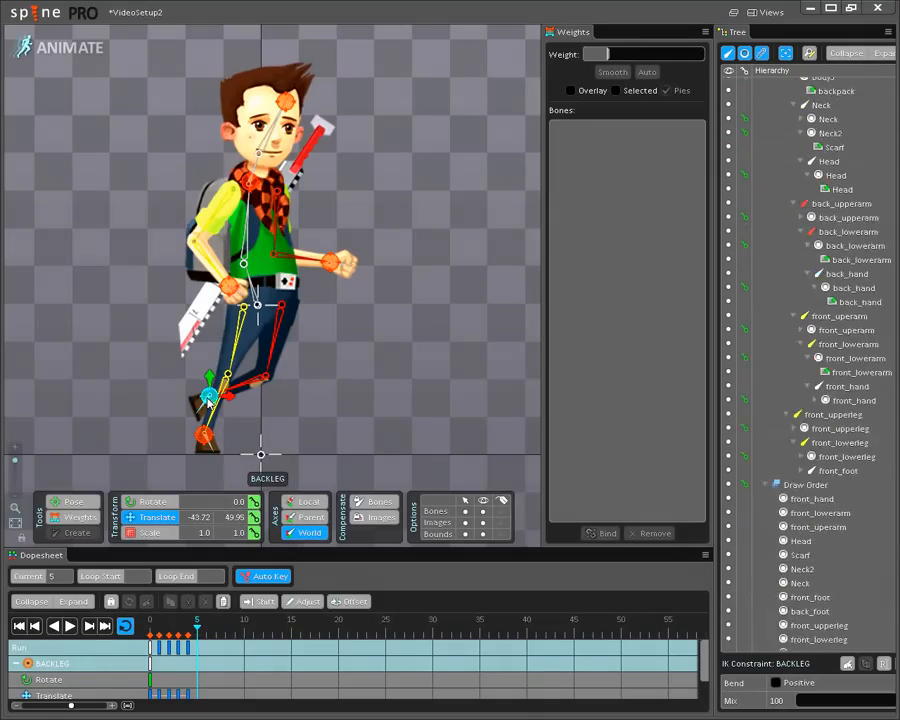
left_click_drag(202, 459, 281, 455)
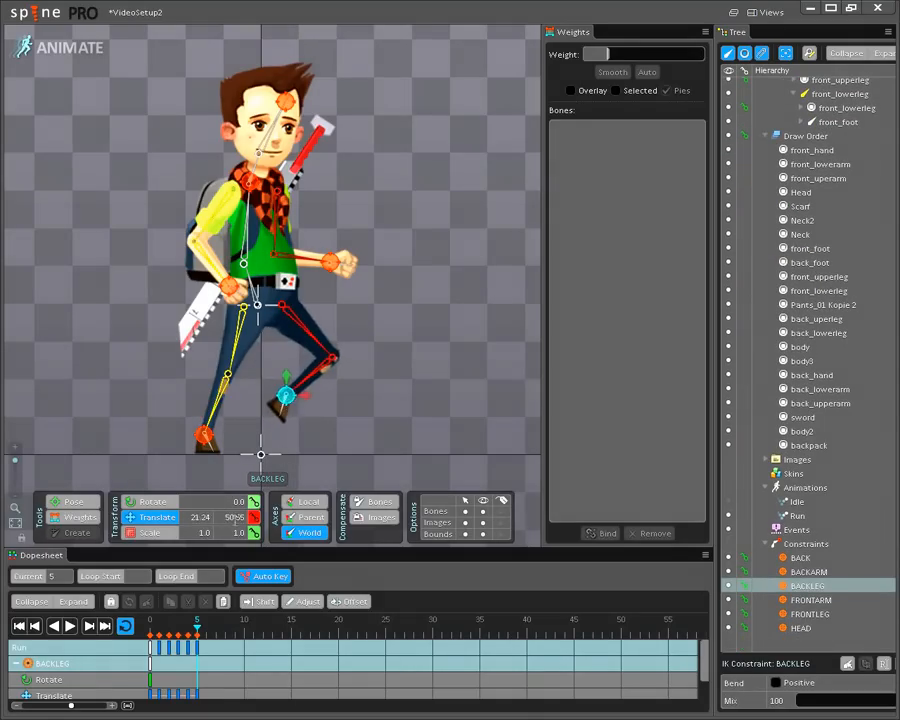
Play the Run animation and step through frames 0 to 5 to examine the leg and arm motion.
left_click(153, 647)
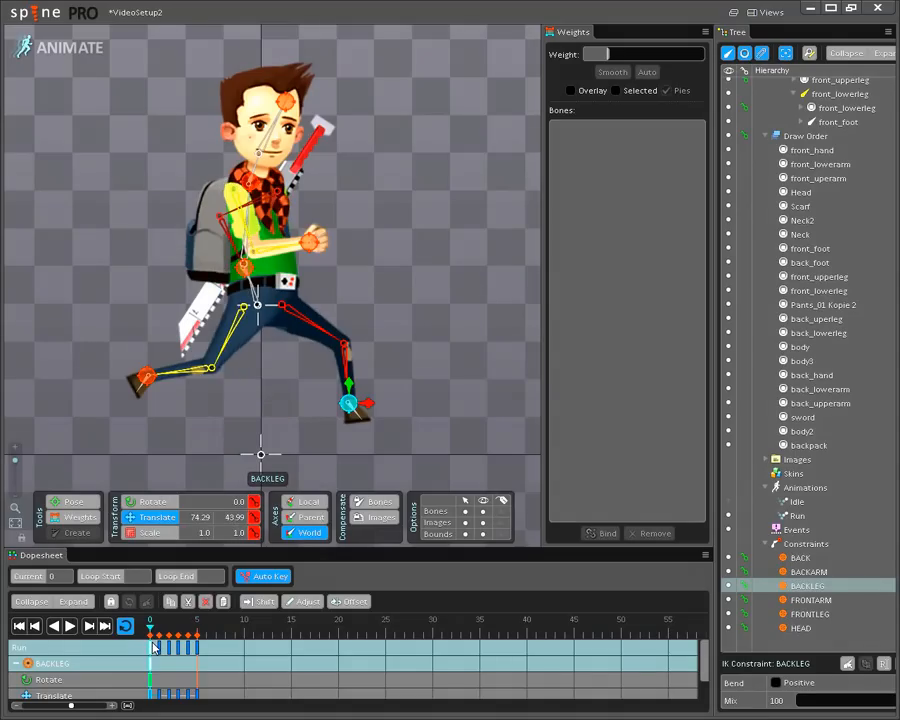
left_click(74, 626)
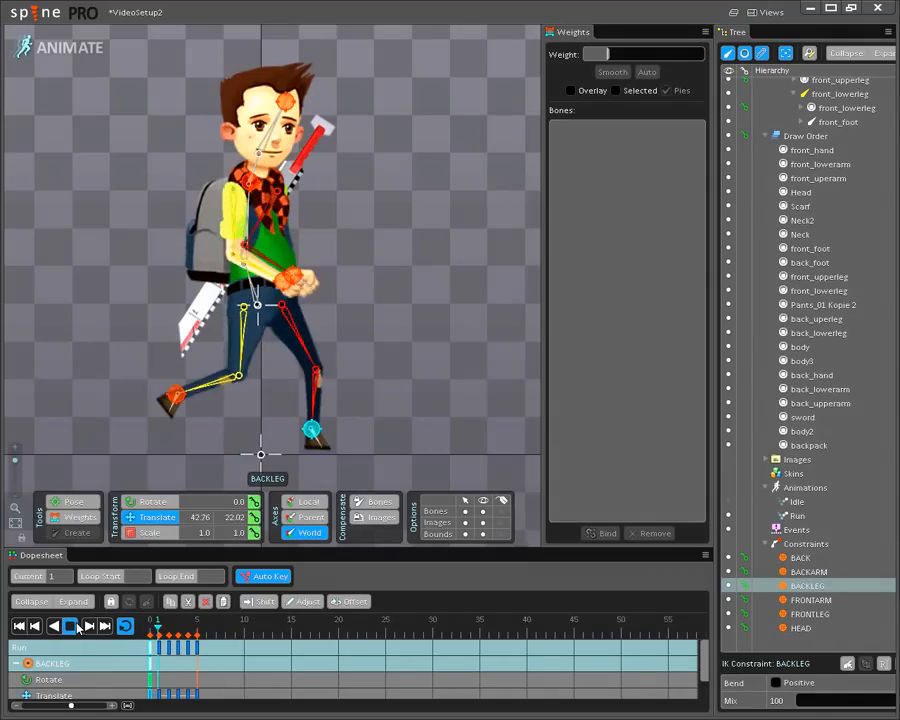
left_click(72, 626)
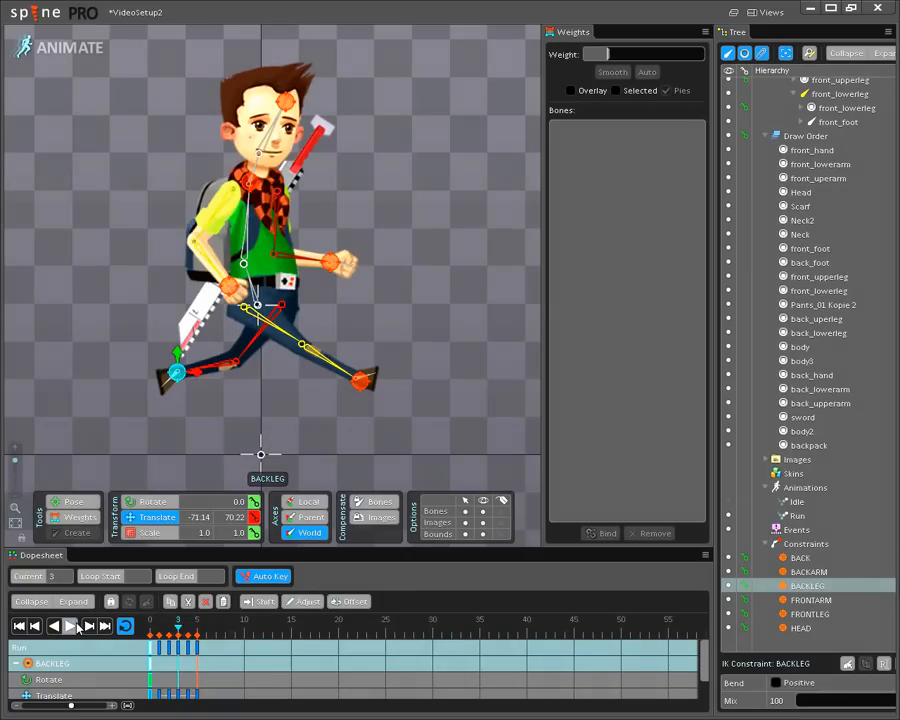
left_click(177, 633)
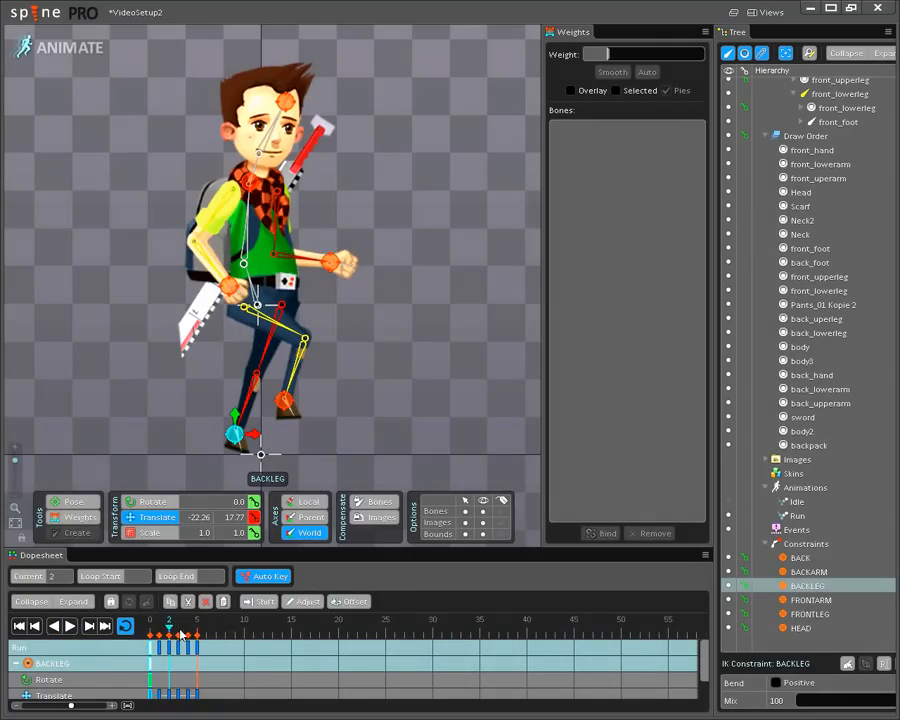
left_click(145, 630)
left_click_drag(168, 629, 197, 637)
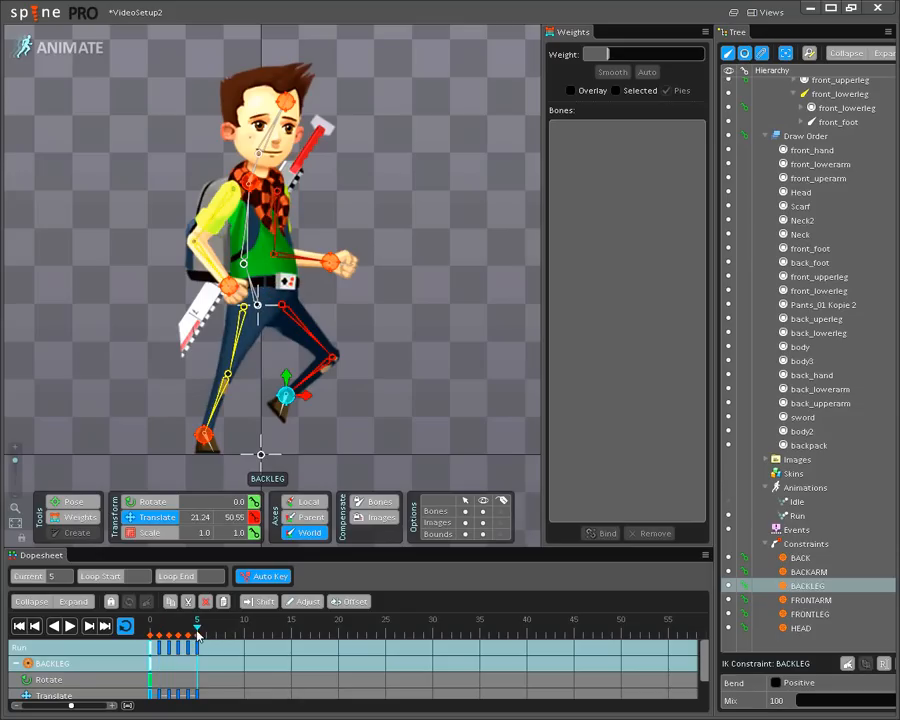
left_click(150, 644)
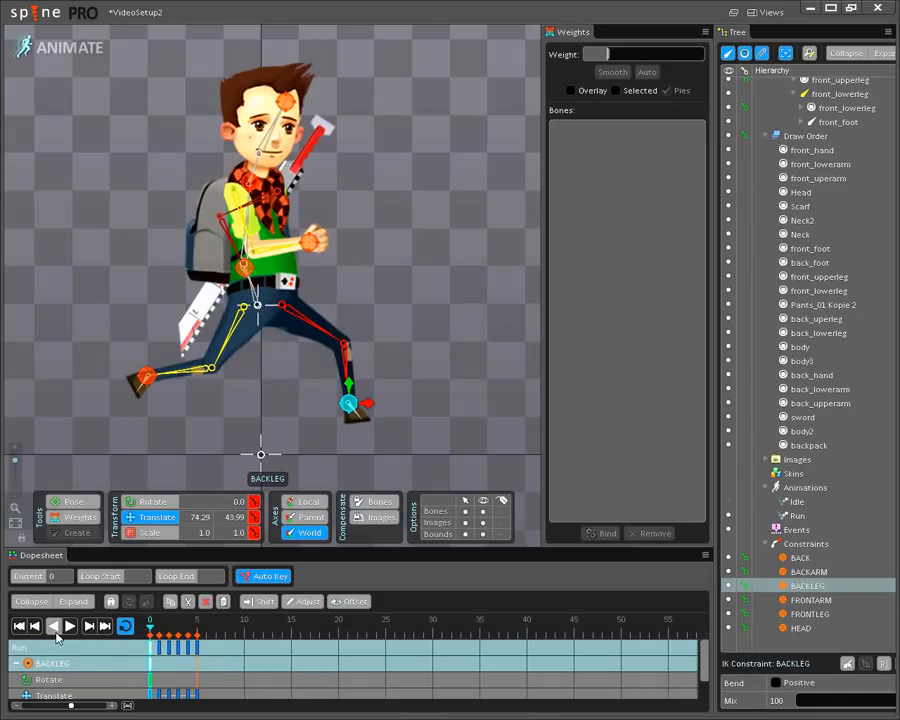
left_click(161, 642)
left_click(169, 640)
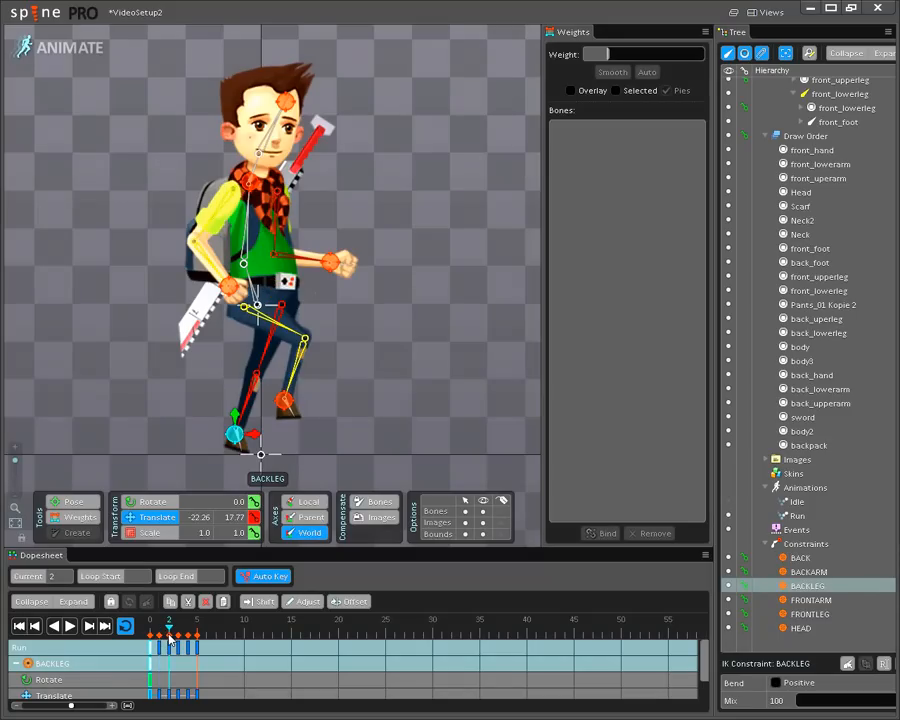
At frame 3, swing FRONTARM far back behind the backpack and raise BACKARM forward to about (66, 180).
left_click(178, 640)
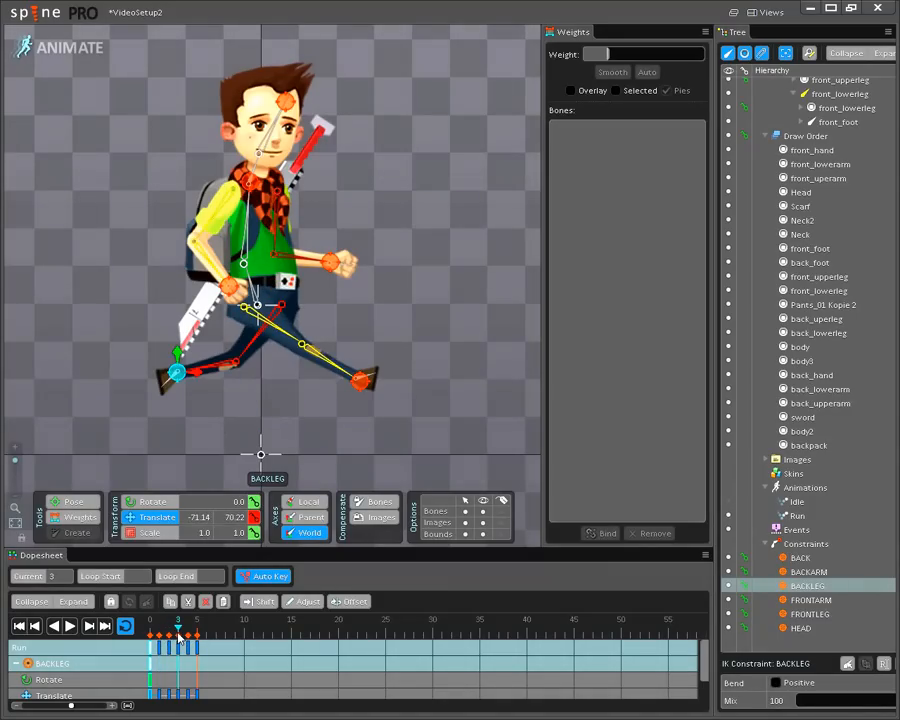
left_click_drag(230, 287, 148, 282)
left_click(332, 261)
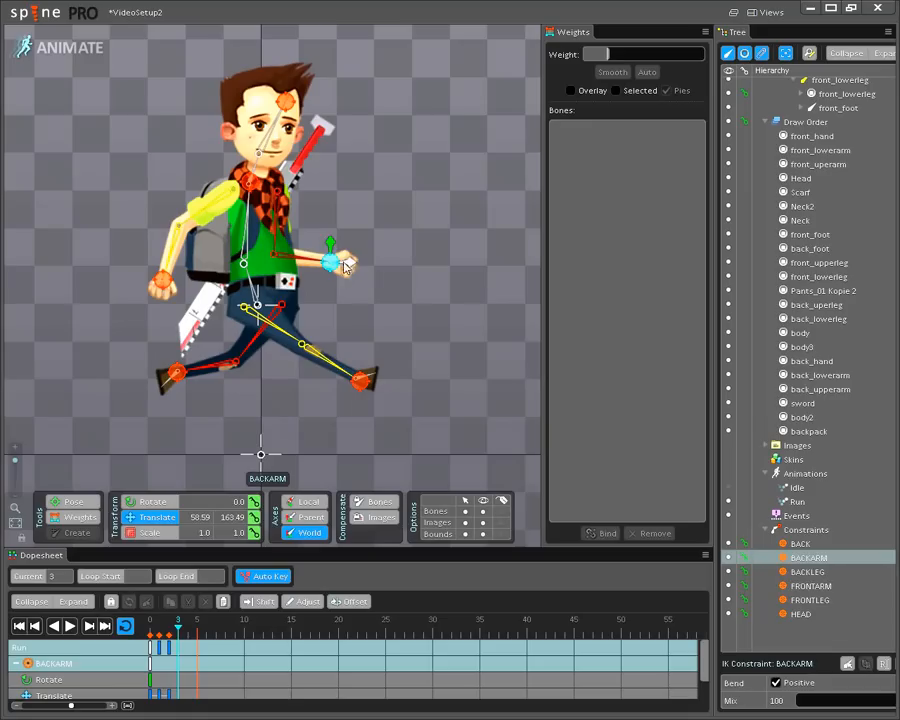
left_click_drag(332, 261, 342, 249)
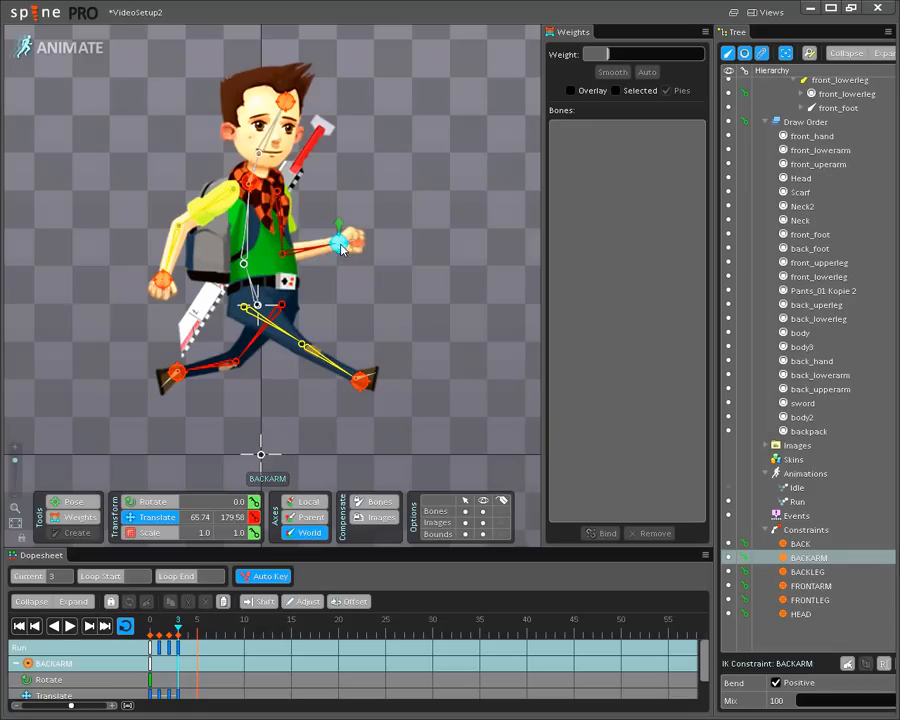
At frame 4, bring FRONTARM in toward the hip and lower BACKARM to about (48, 138).
left_click(188, 641)
left_click_drag(161, 281, 206, 292)
left_click_drag(341, 244, 319, 295)
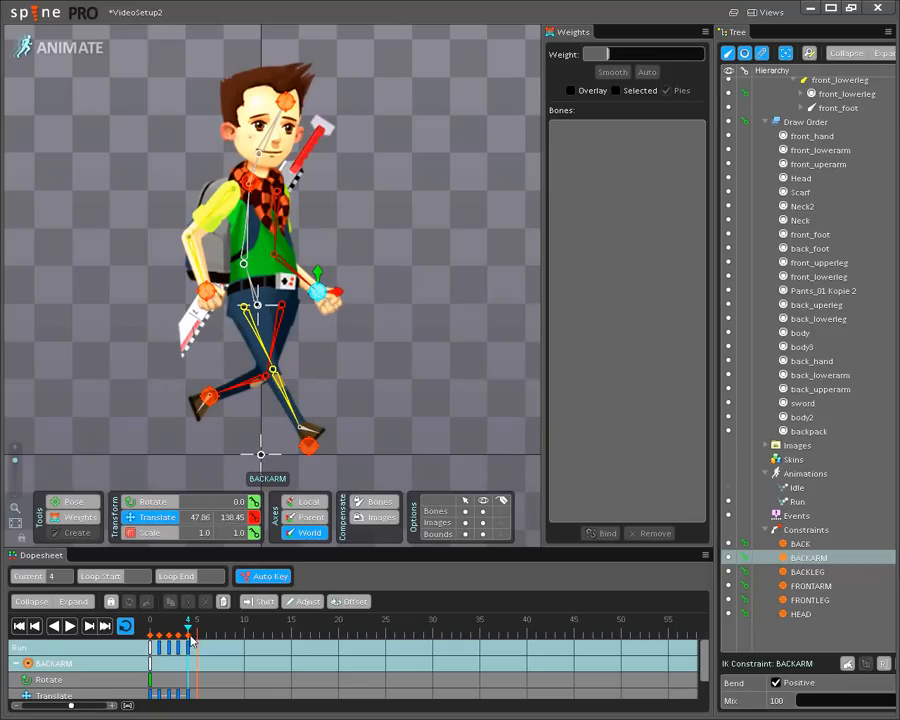
At frame 5, move FRONTARM forward in front of the belt and BACKARM back to about (17, 132), and preview the playback.
left_click(198, 637)
left_click_drag(206, 291, 263, 291)
left_click_drag(318, 294, 281, 299)
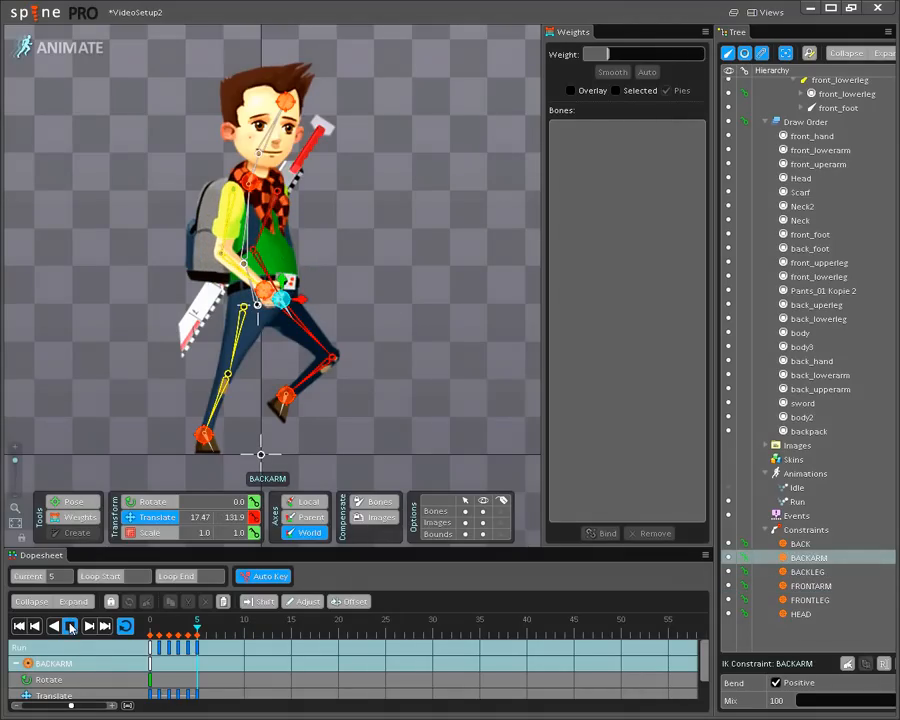
left_click(71, 625)
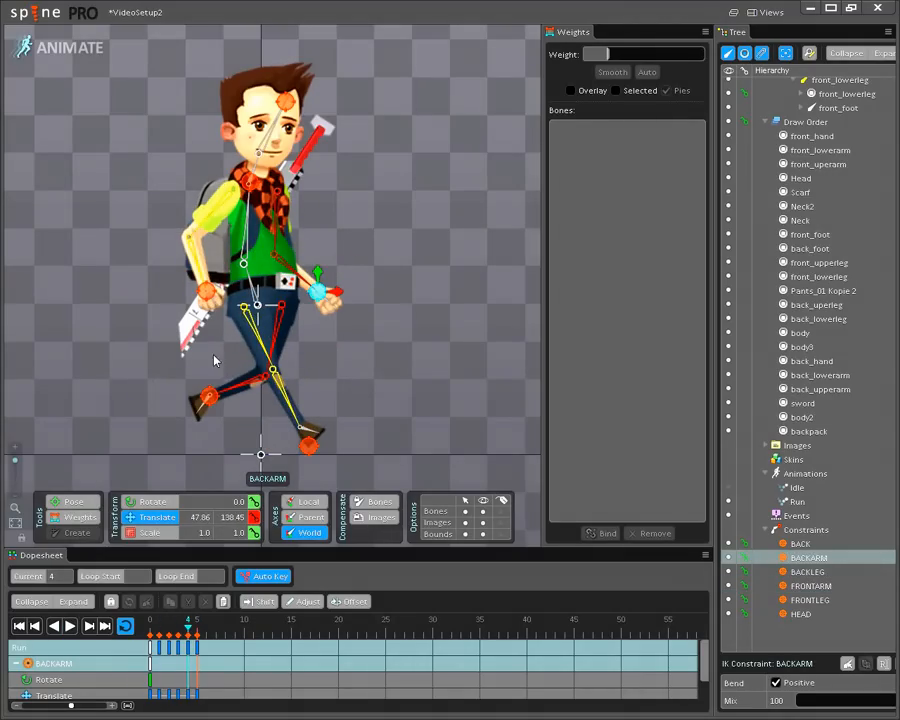
At frame 0, select the hip bone together with all six IK targets and raise the whole character slightly.
left_click_drag(187, 630, 151, 627)
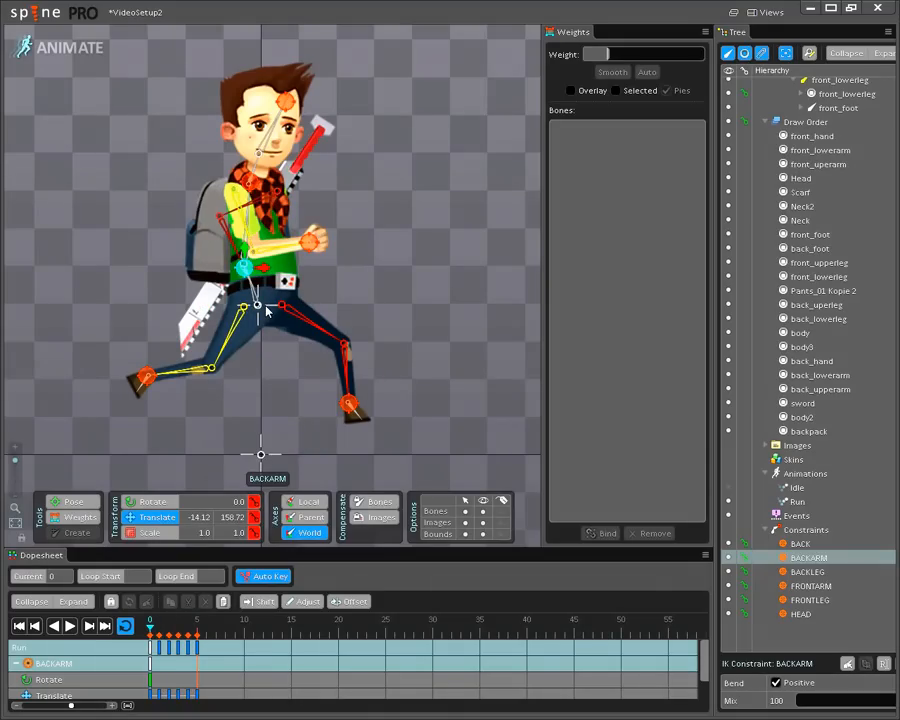
key("1")
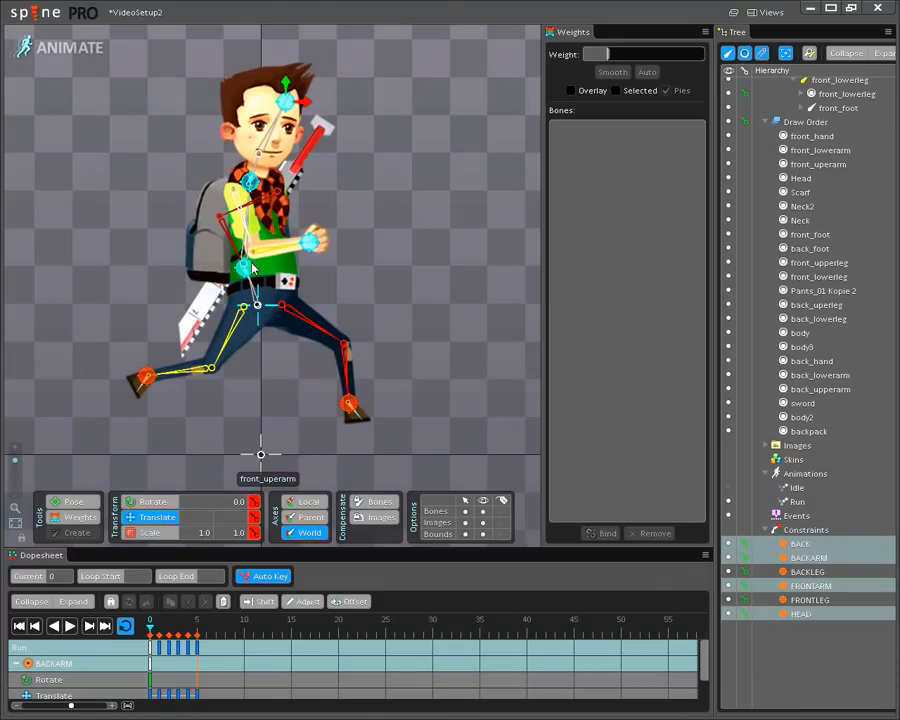
left_click(146, 378, "ctrl")
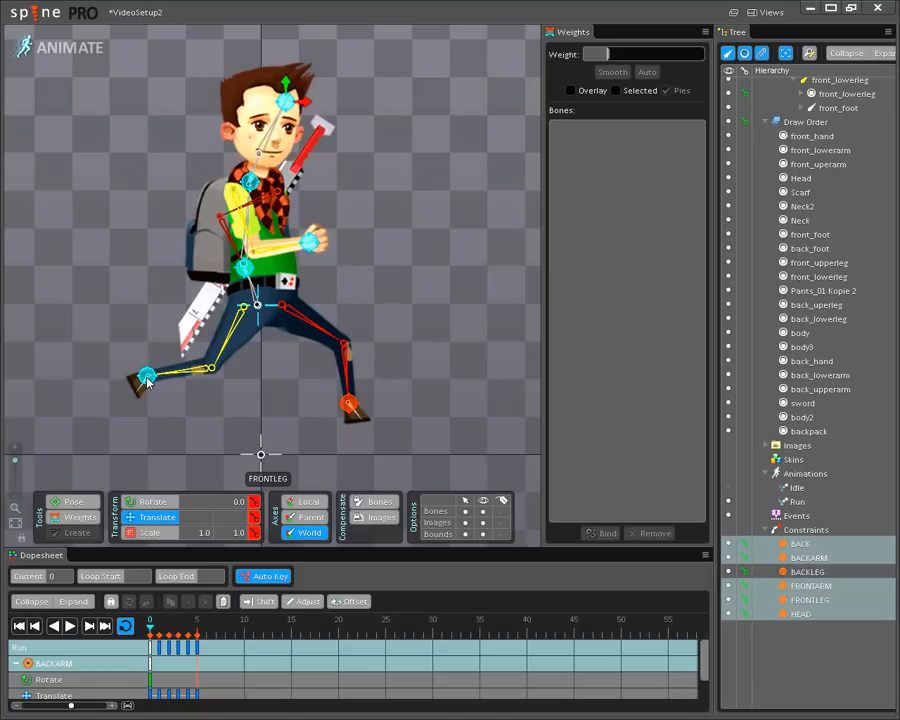
left_click(349, 404, "ctrl")
left_click_drag(286, 82, 286, 74)
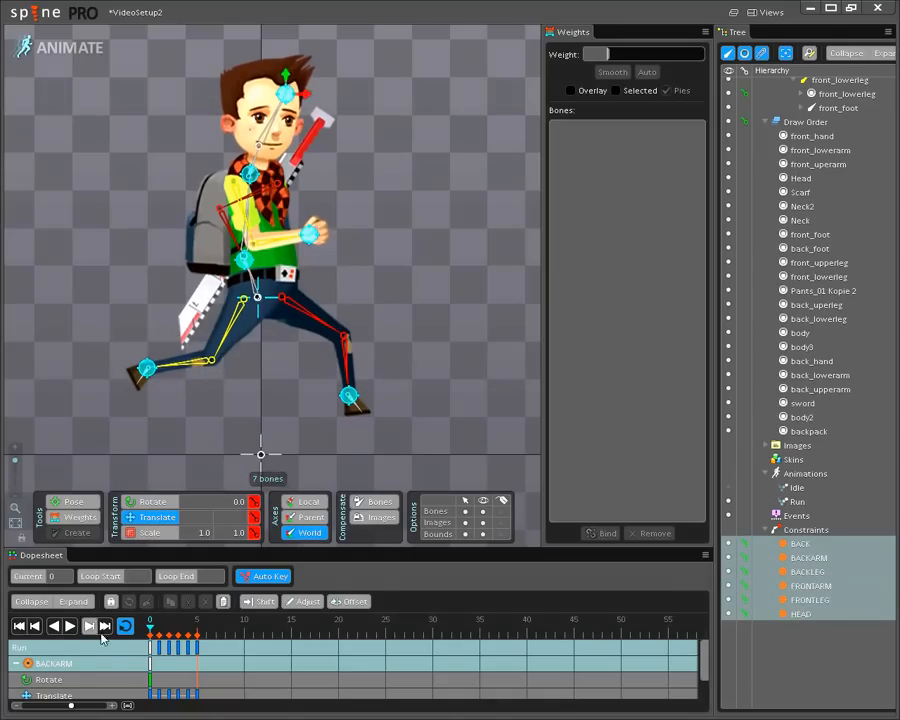
Lower the whole character slightly at frame 1 and again at frame 2 using the seven selected bones.
left_click(159, 628)
left_click(149, 629)
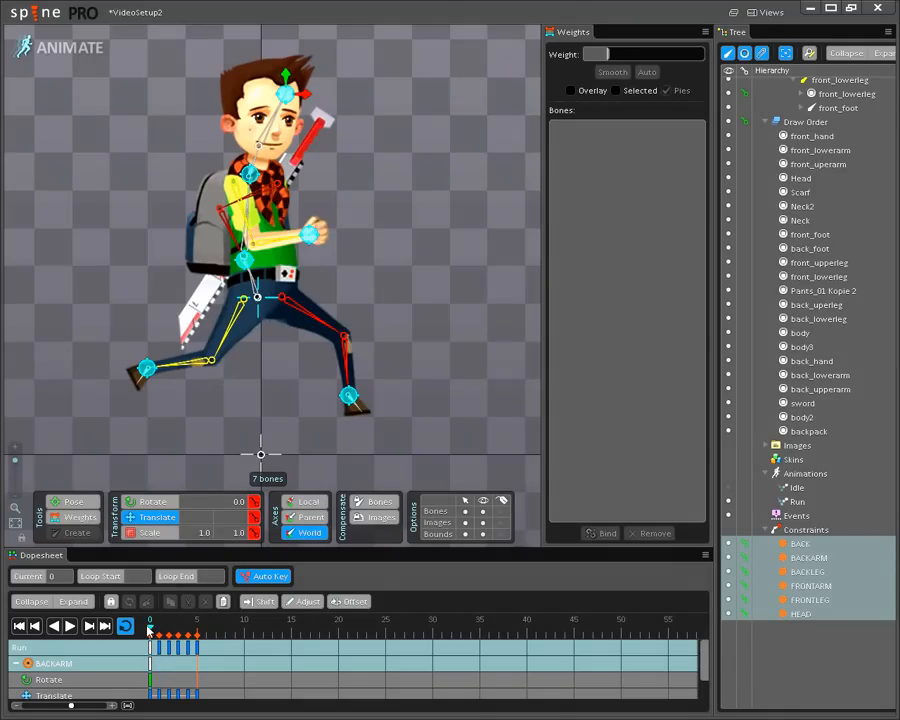
left_click_drag(154, 627, 160, 628)
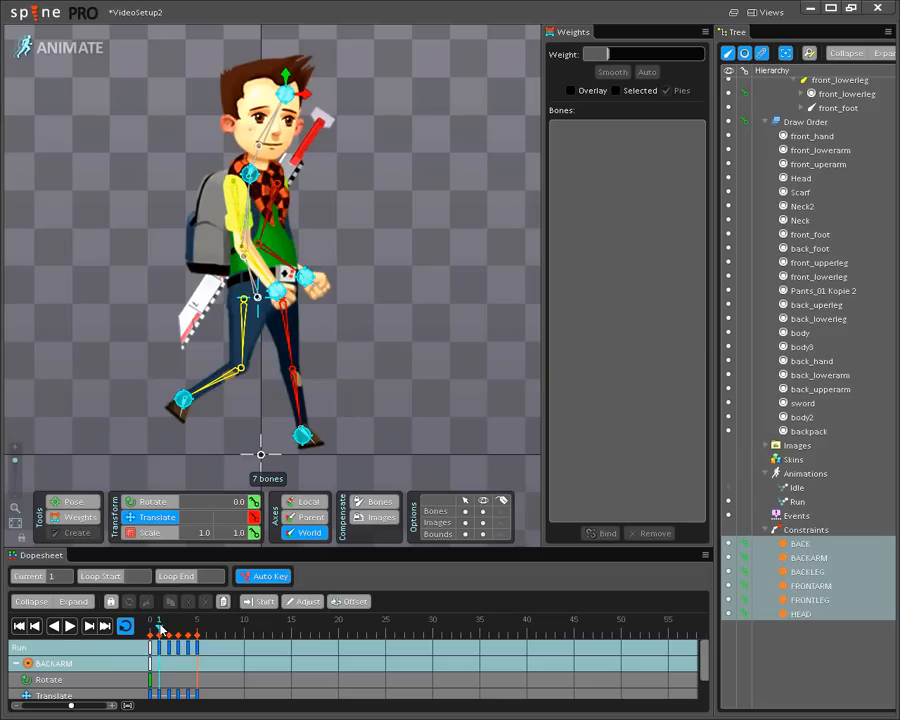
left_click_drag(286, 78, 286, 88)
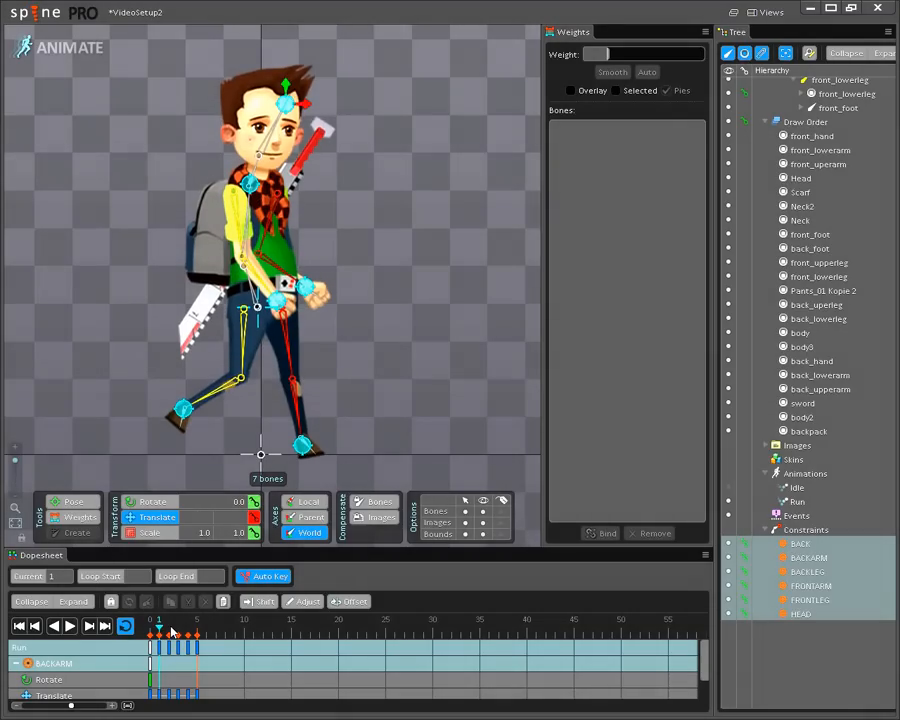
left_click(169, 628)
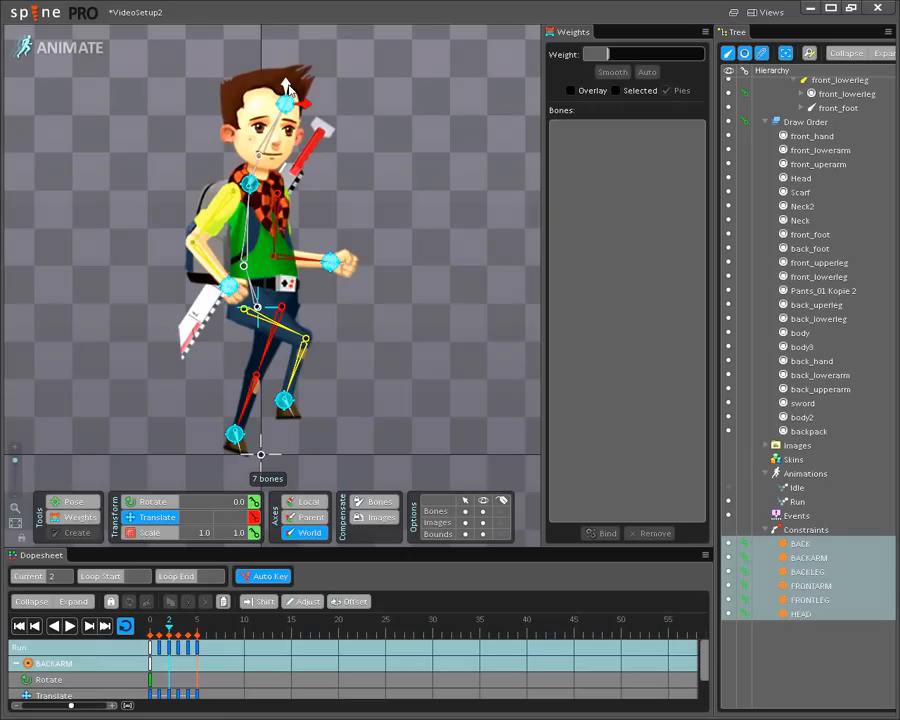
left_click_drag(286, 85, 286, 91)
Raise the seven selected bones slightly at frame 3 and lower them clearly at frame 4.
left_click(178, 628)
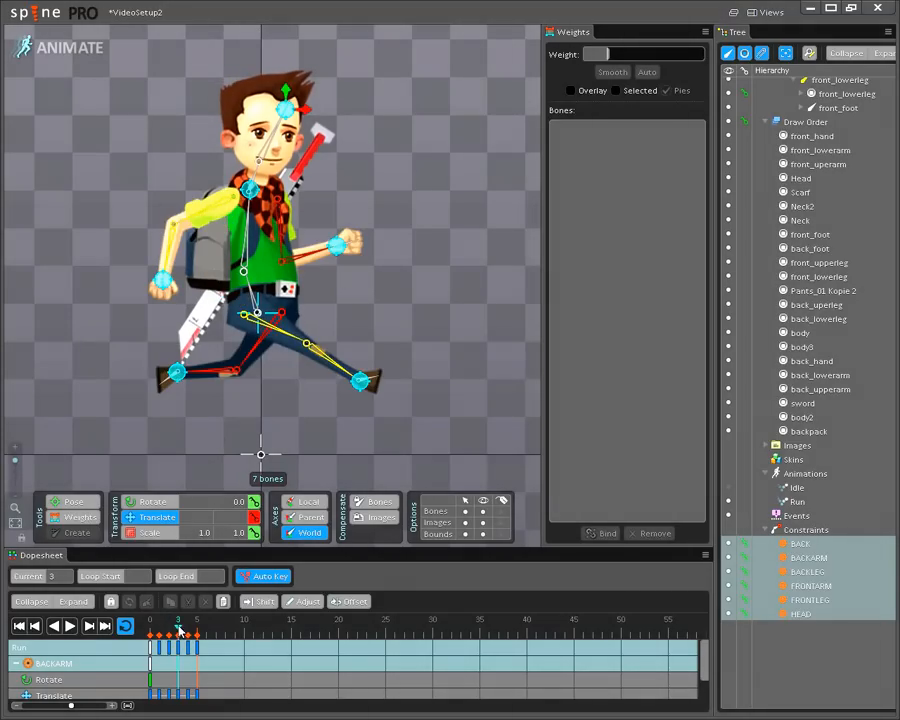
left_click_drag(286, 93, 286, 87)
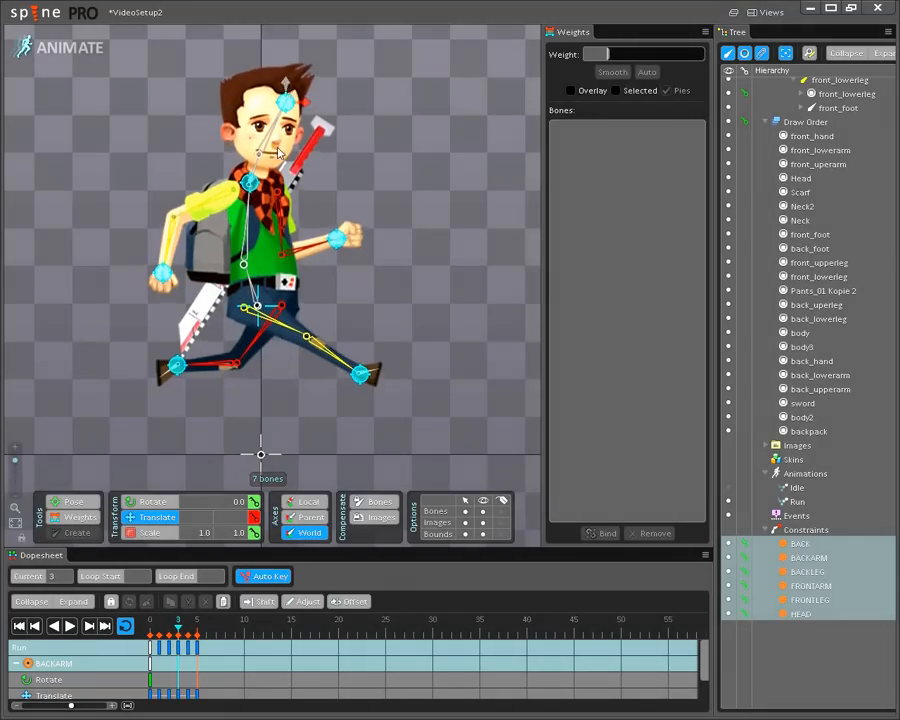
left_click(188, 630)
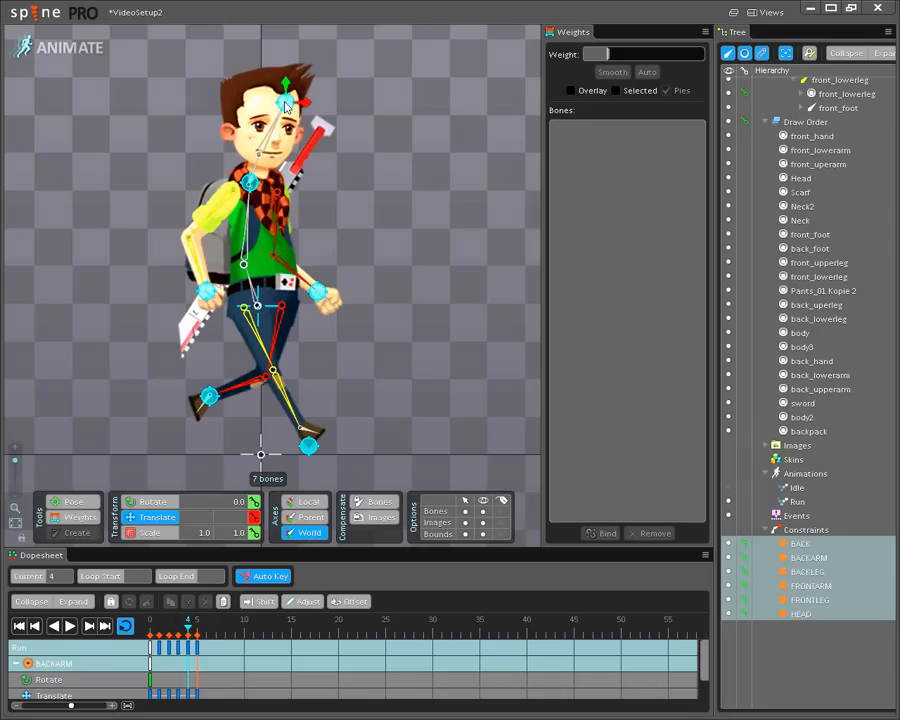
left_click_drag(286, 84, 286, 104)
At frame 5, rotate the front_foot bone to about 295° so the planted foot lies flat on the ground.
left_click(197, 628)
left_click(206, 456)
key("g")
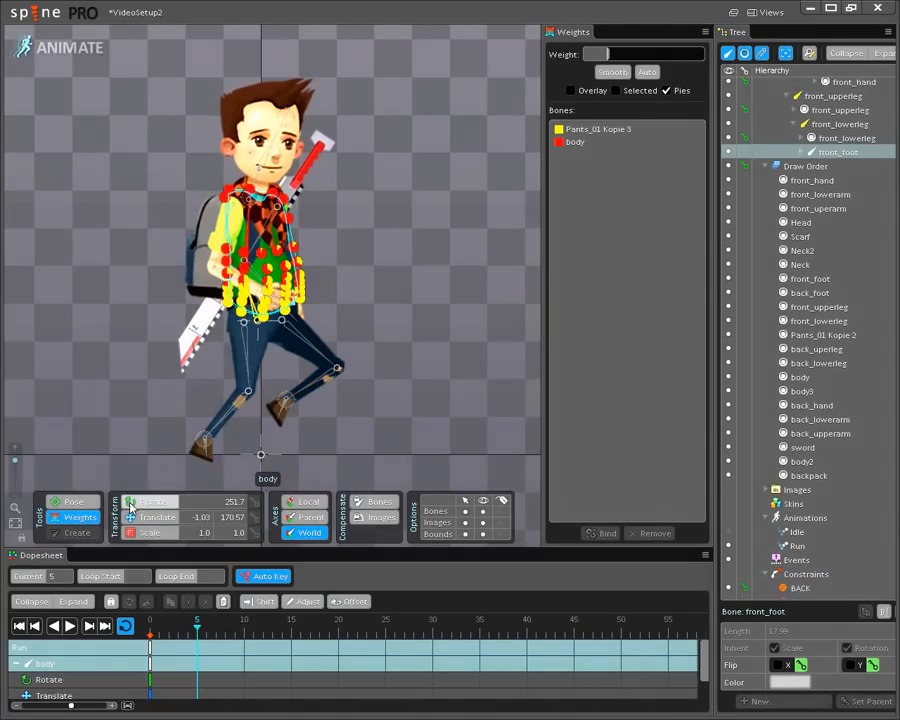
key("c")
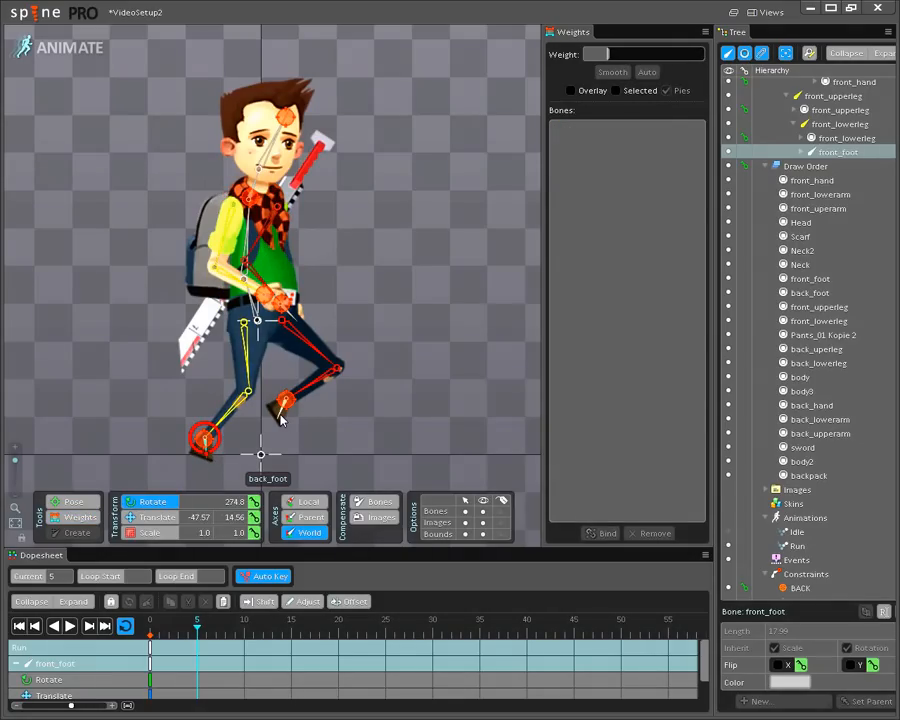
left_click(207, 455)
left_click(206, 452)
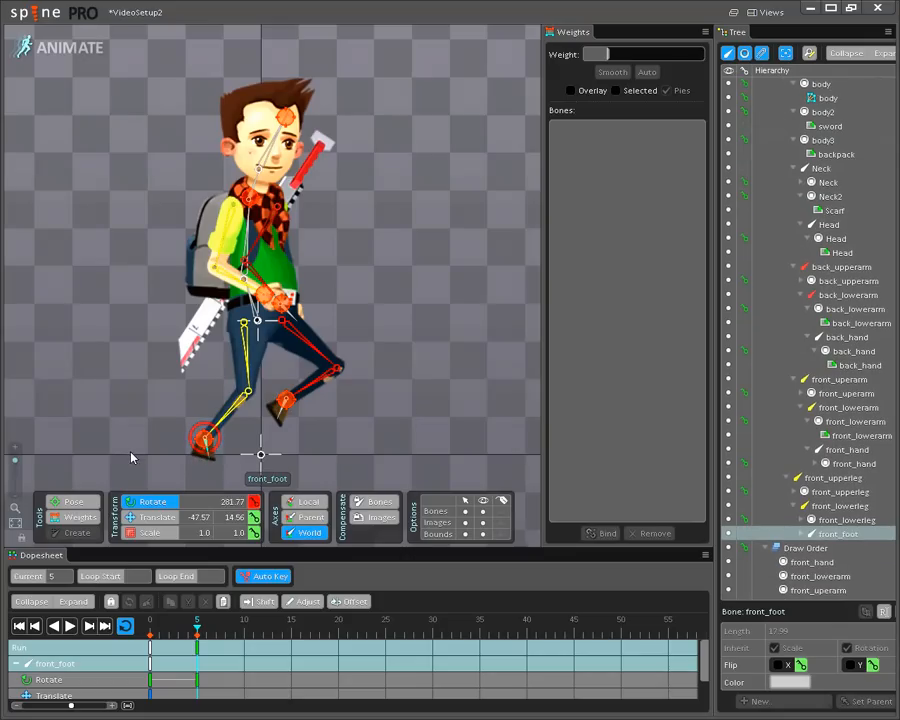
left_click_drag(162, 466, 180, 456)
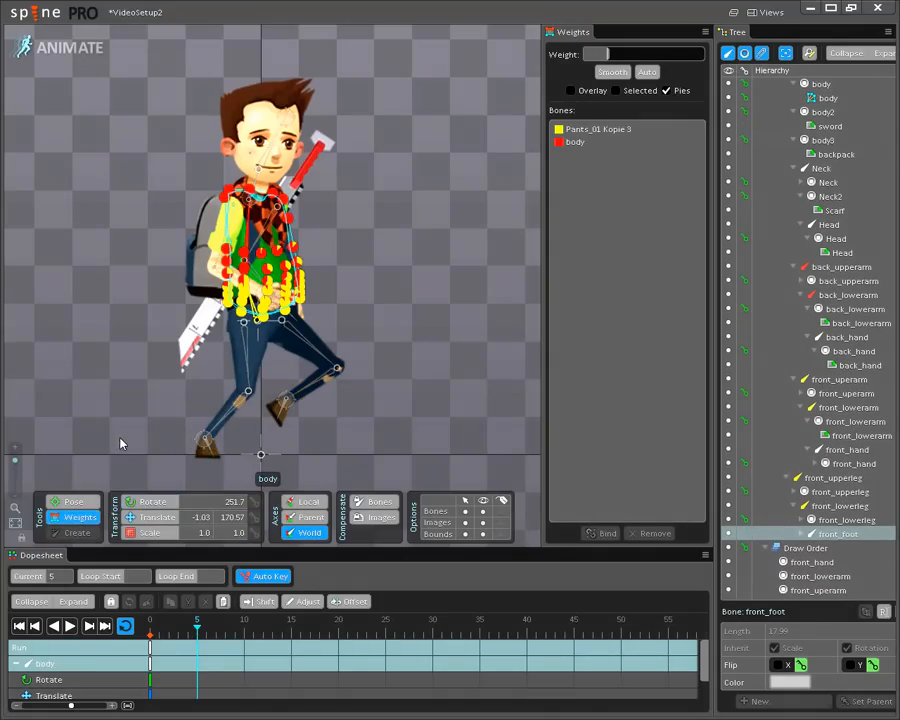
Raise the FRONTLEG target slightly to about (-48, 17.) at frame 5 and preview the run playback.
left_click(130, 516)
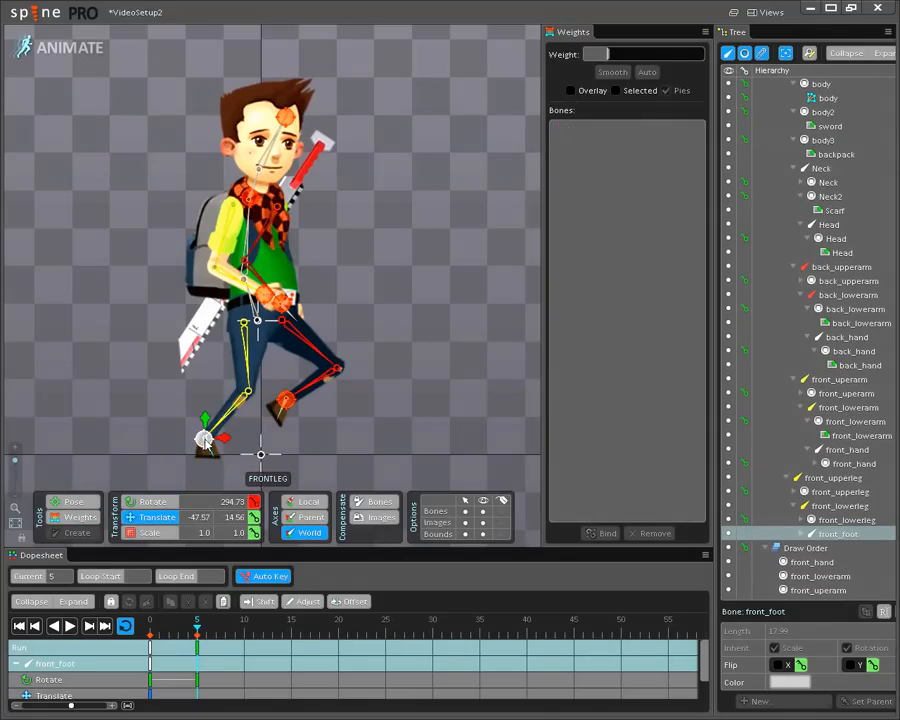
left_click(205, 438)
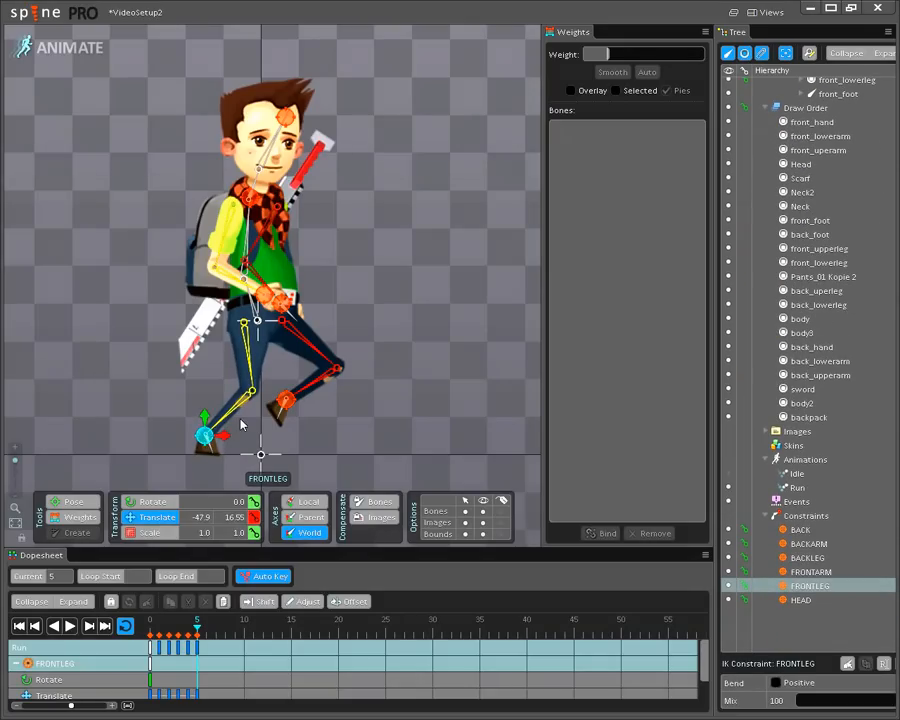
left_click(70, 626)
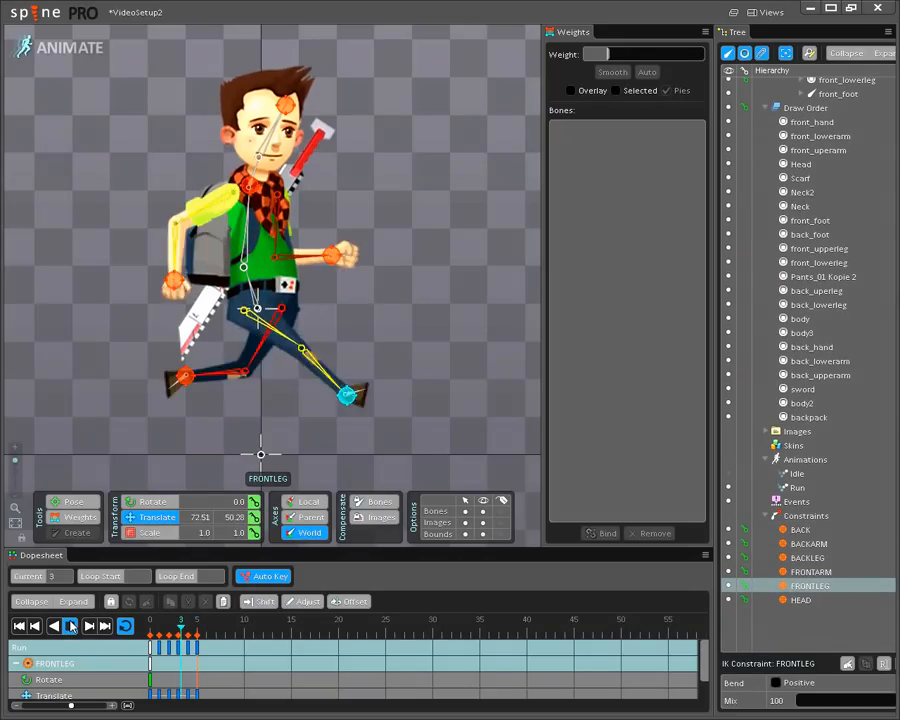
left_click(70, 626)
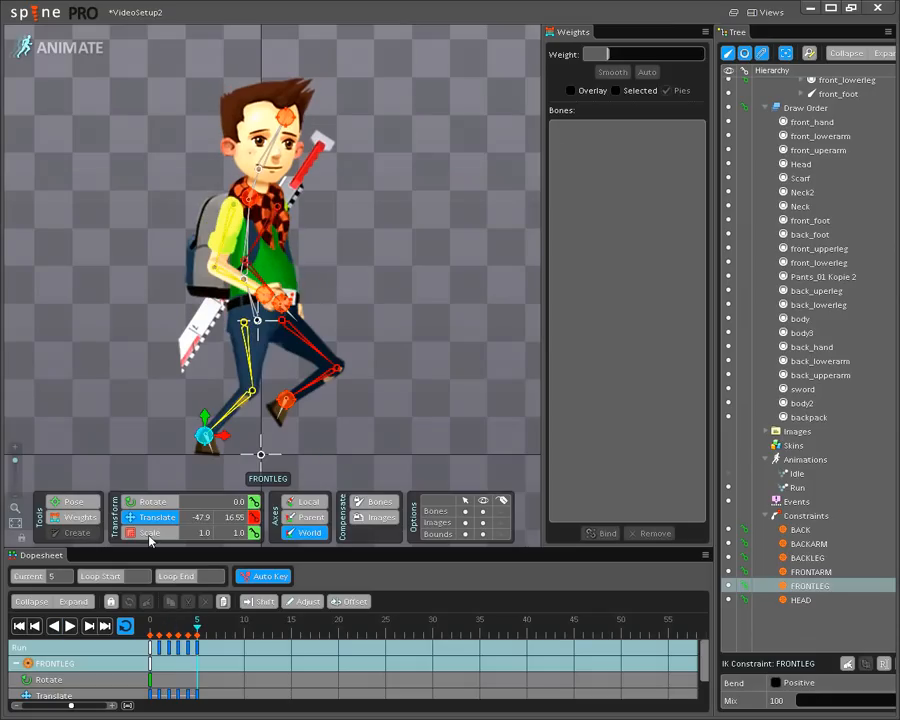
At frame 0, shift the BACK and HEAD targets forward together, tilt HEAD slightly further down and forward, and preview the playback.
left_click(151, 641)
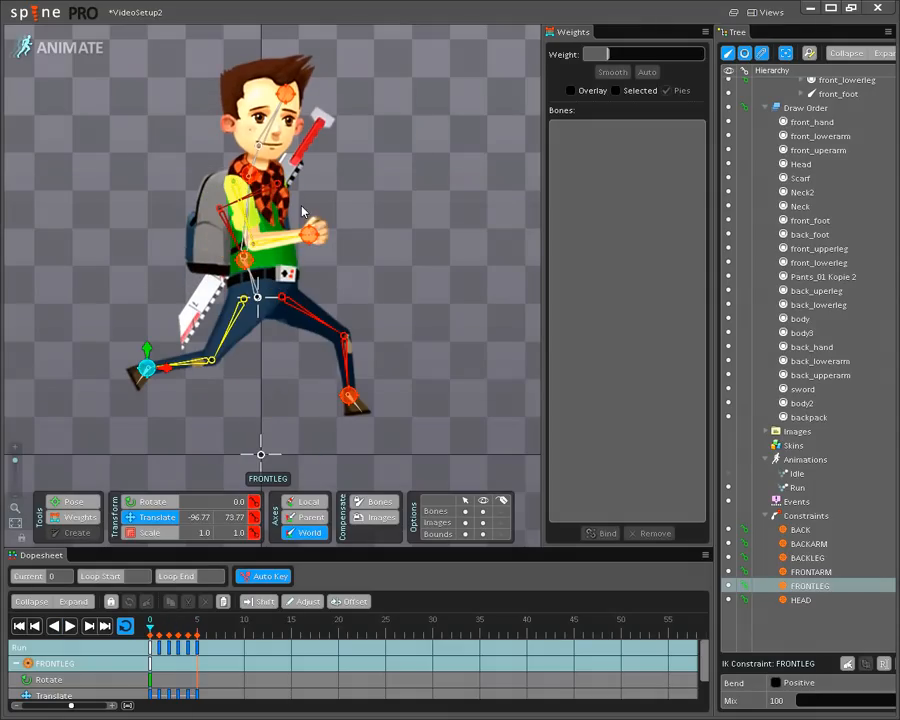
left_click(250, 175)
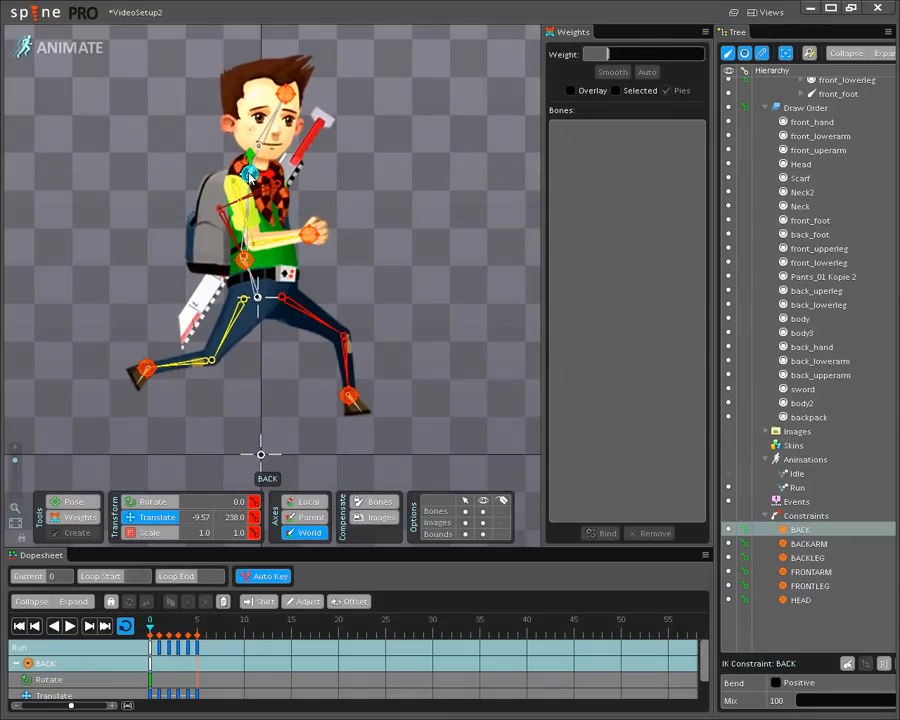
left_click(286, 96, "ctrl")
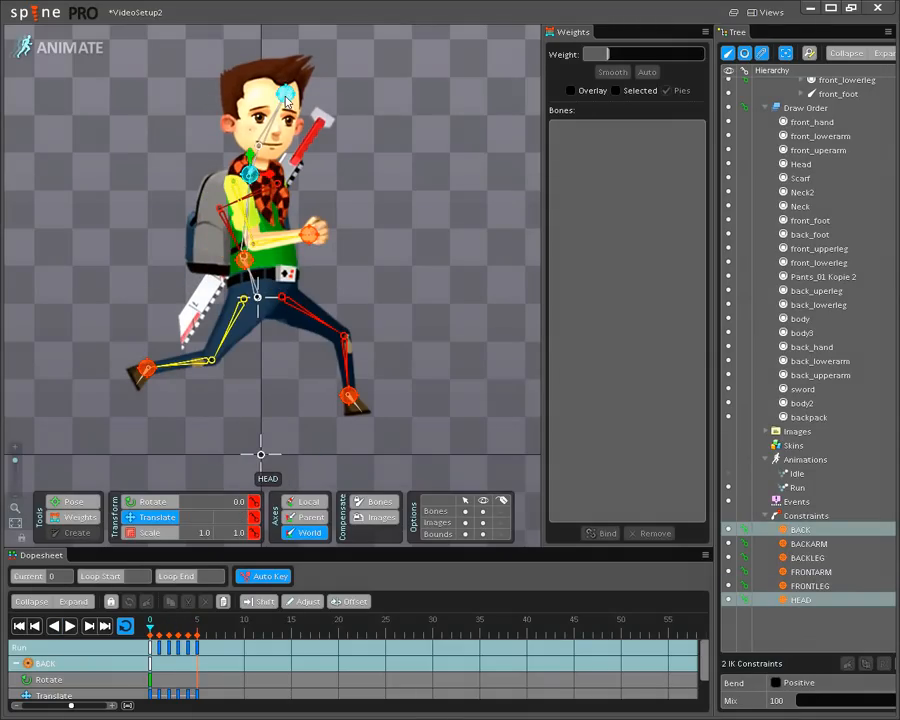
left_click_drag(268, 179, 284, 180)
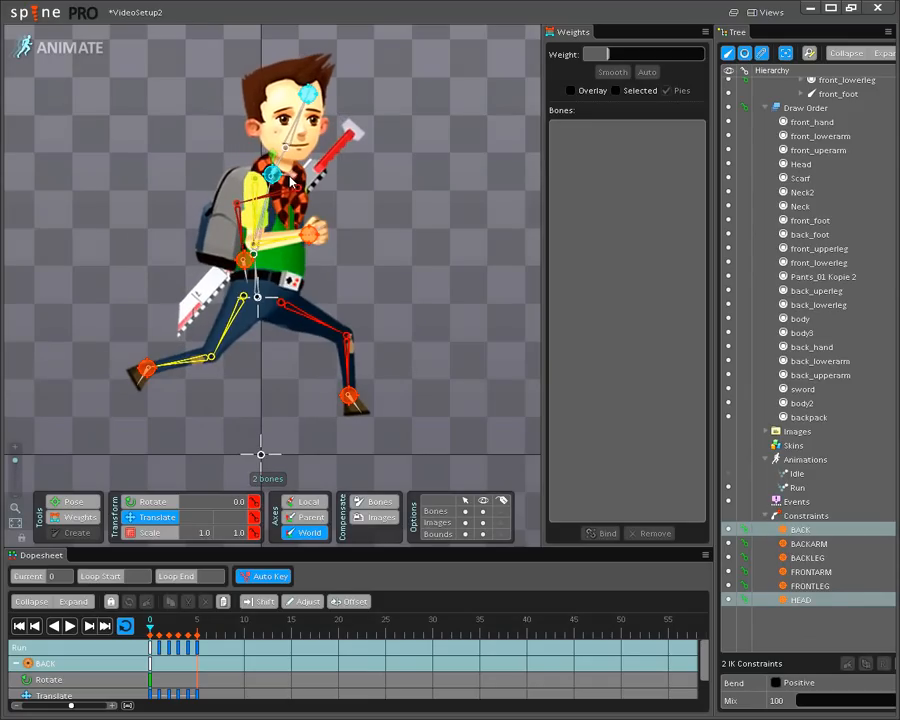
left_click(310, 95)
left_click_drag(310, 95, 317, 100)
left_click(70, 625)
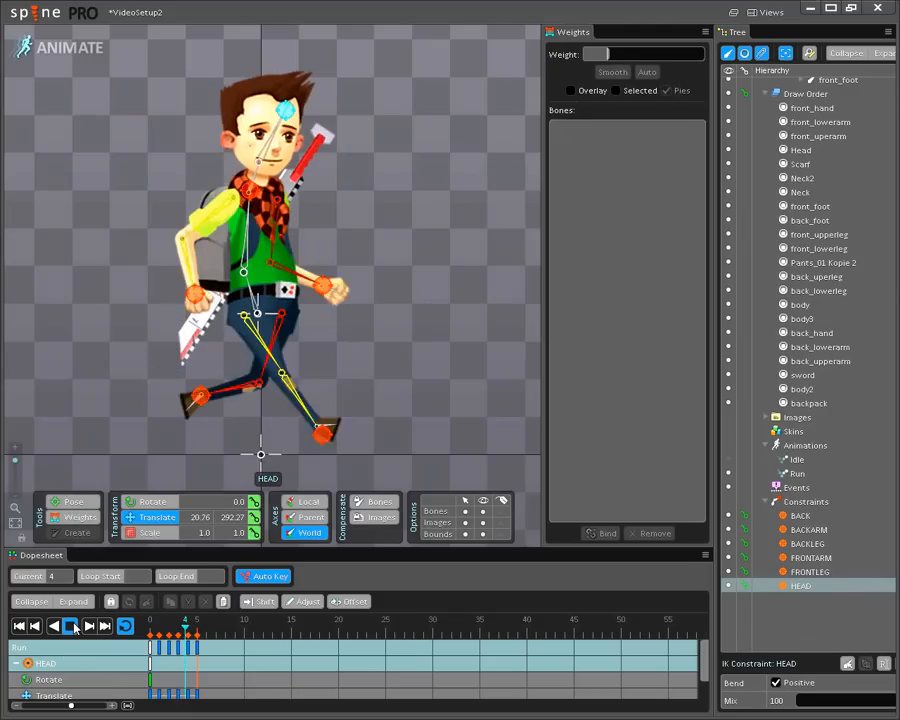
left_click(70, 625)
At frame 1, lean the upper body forward with the BACK and HEAD targets, and nudge HEAD slightly further forward and down.
left_click(151, 650)
left_click(160, 649)
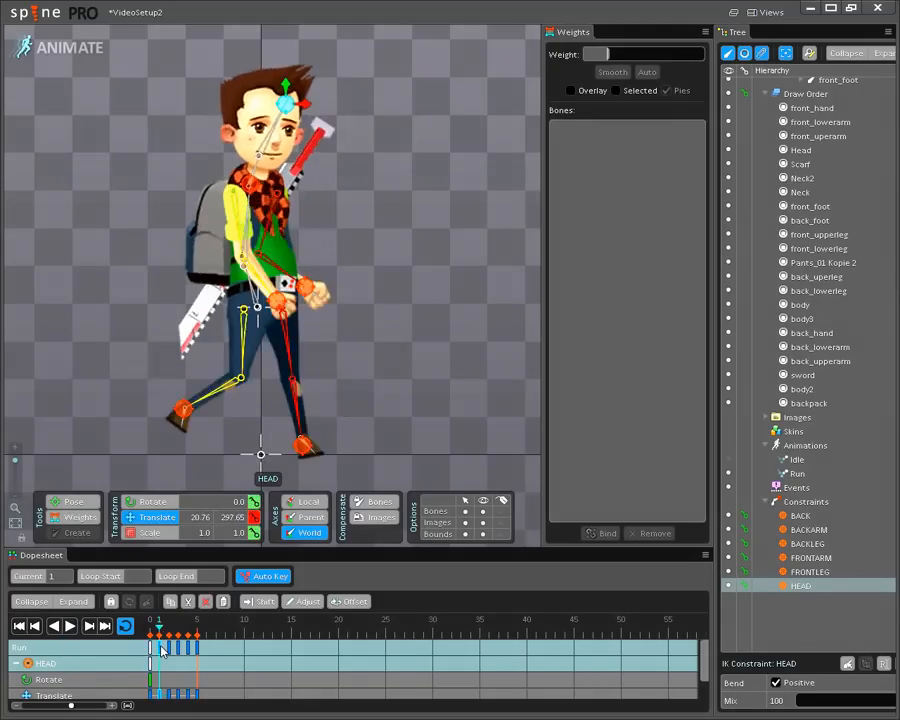
left_click(250, 183)
left_click(285, 102, "ctrl")
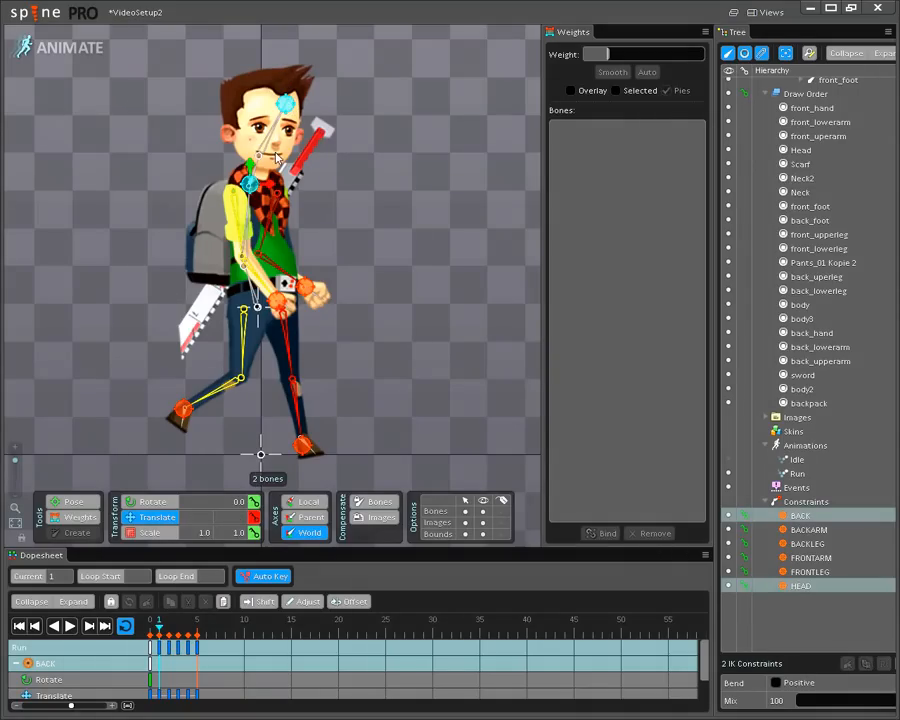
left_click_drag(268, 185, 288, 184)
mouse_move(308, 103)
left_mouse_down()
mouse_move(292, 82)
mouse_move(313, 113)
left_mouse_up()
At frame 2, move the BACK and HEAD targets forward together, and tilt the head further by shifting HEAD forward and down.
left_click(170, 634)
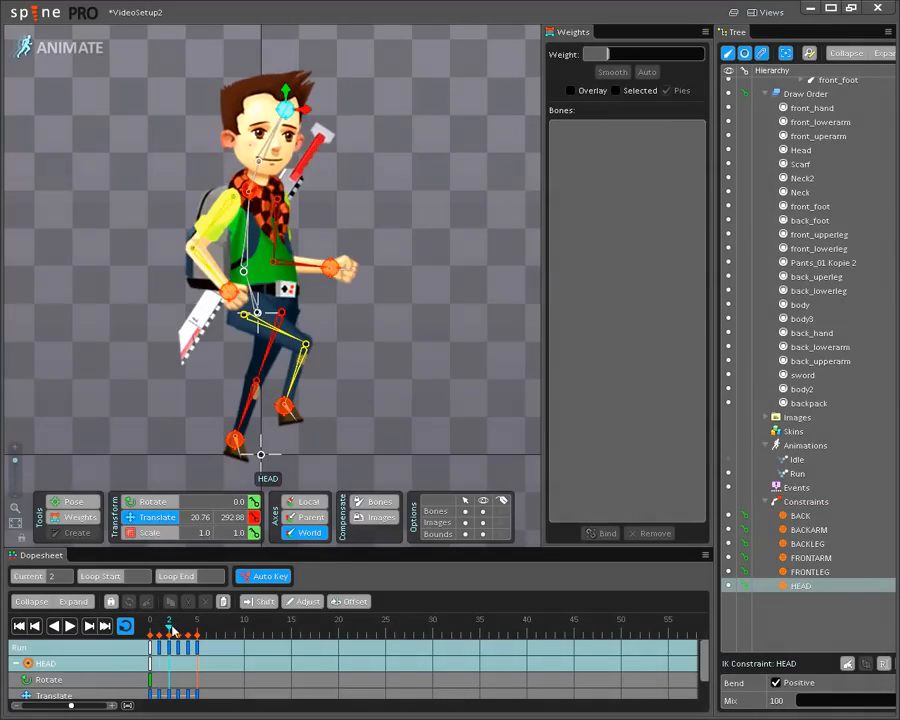
left_click(248, 187)
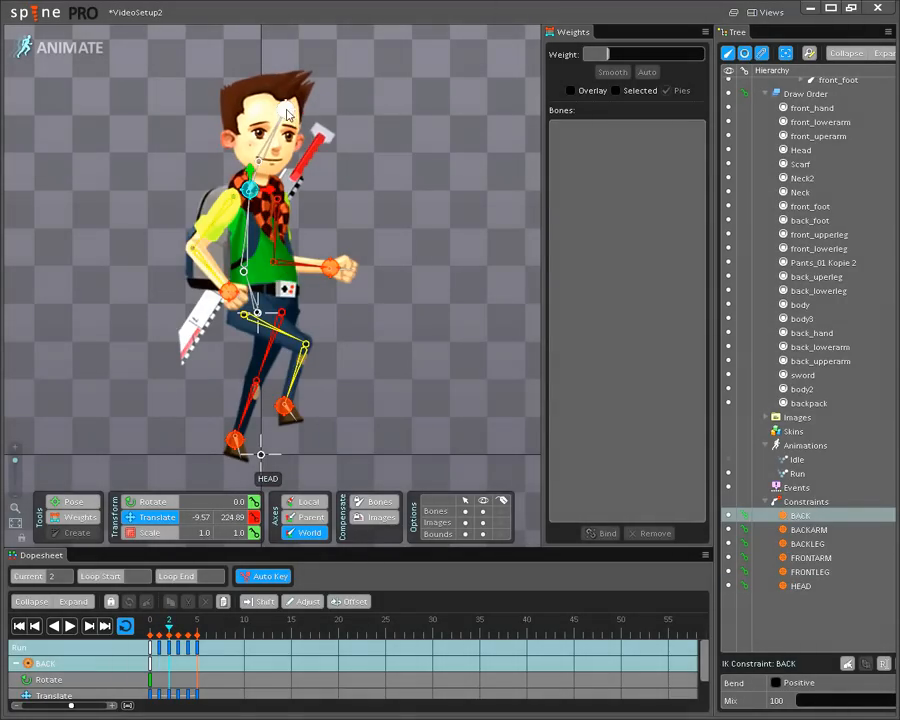
left_click(288, 107, "ctrl")
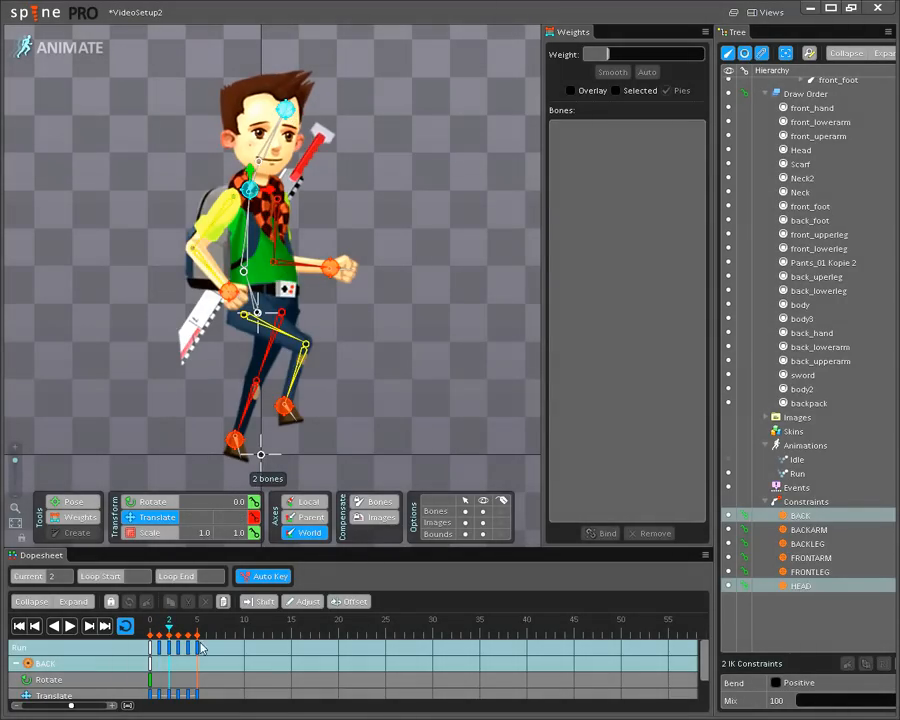
left_click_drag(218, 645, 152, 648)
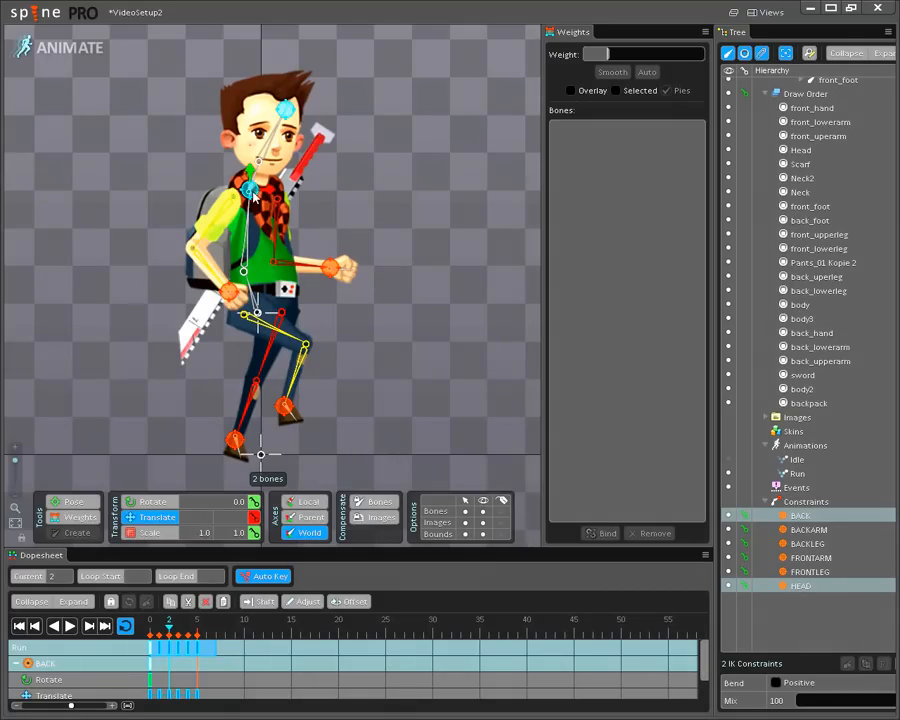
left_click_drag(251, 193, 281, 200)
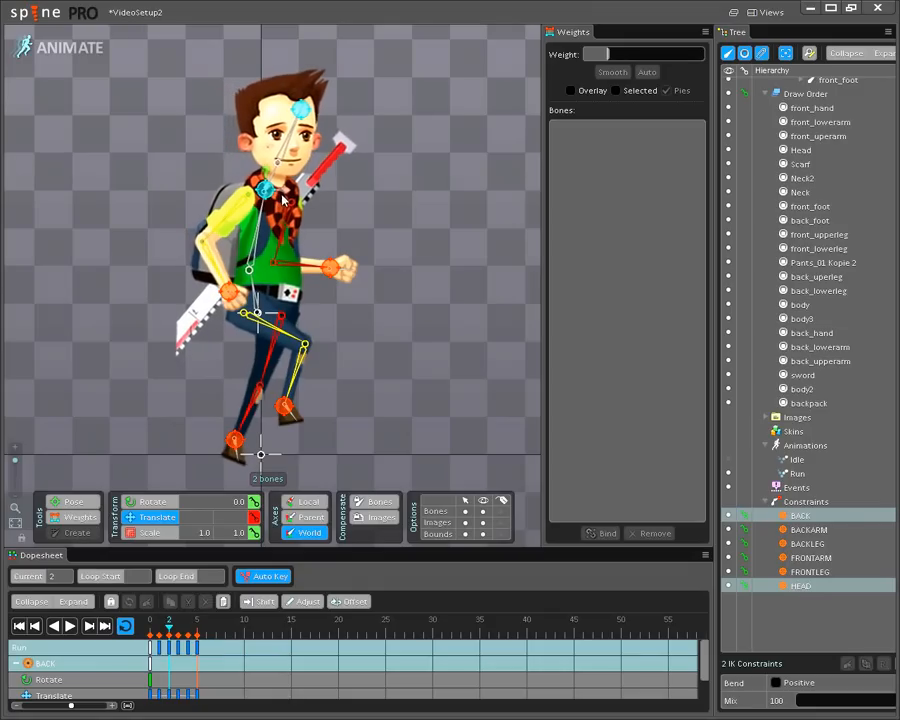
left_click(300, 108)
left_click_drag(300, 108, 318, 116)
At frame 3, shift the BACK and HEAD targets forward and slightly down together, bringing HEAD to about (37, 291).
left_click_drag(170, 628, 179, 630)
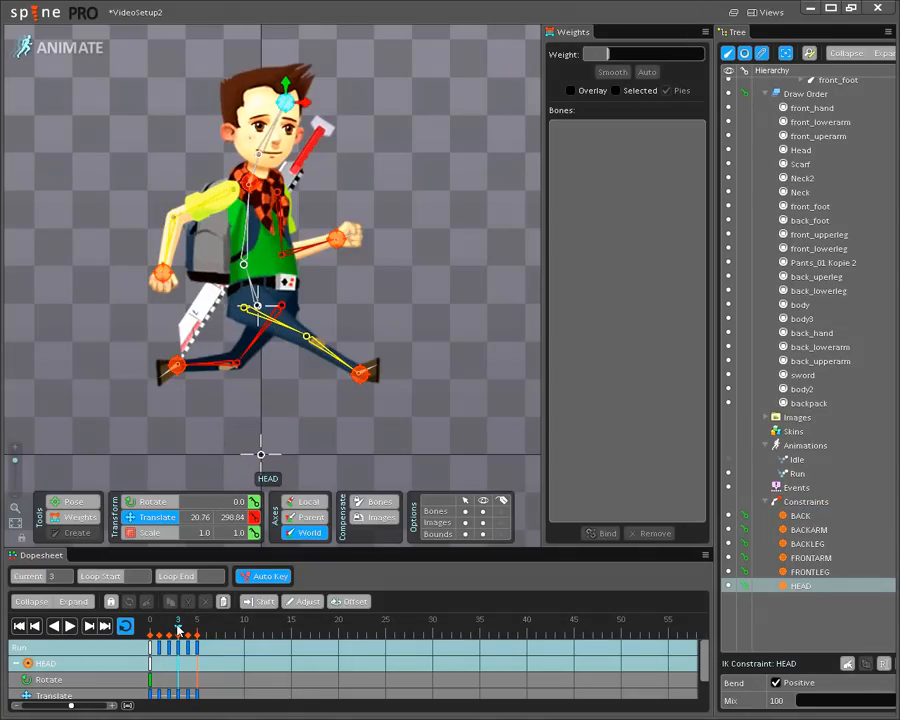
left_click(250, 188)
left_click(286, 103)
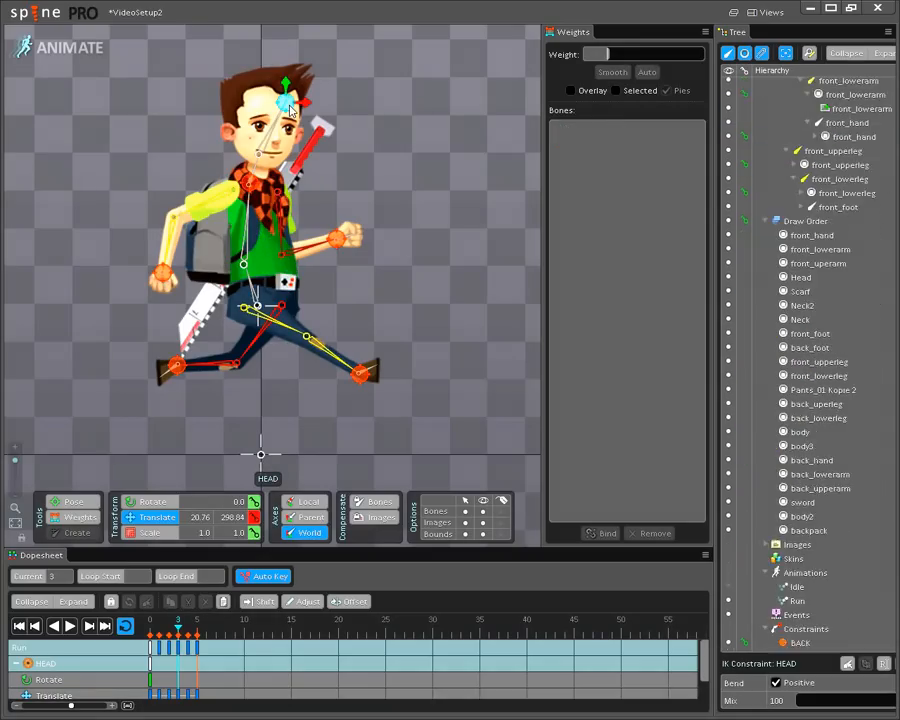
left_click(251, 182, "ctrl")
left_click_drag(287, 103, 304, 120)
left_click(298, 111)
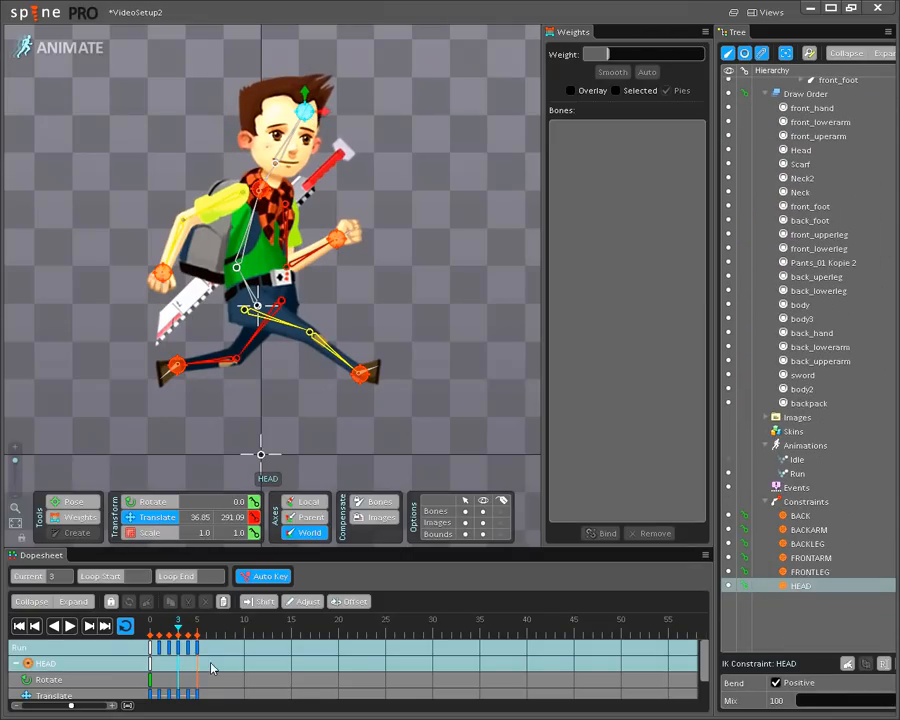
At frame 4, lean the torso forward by moving BACK and HEAD together, and shift HEAD alone slightly forward and down.
left_click_drag(181, 628, 190, 629)
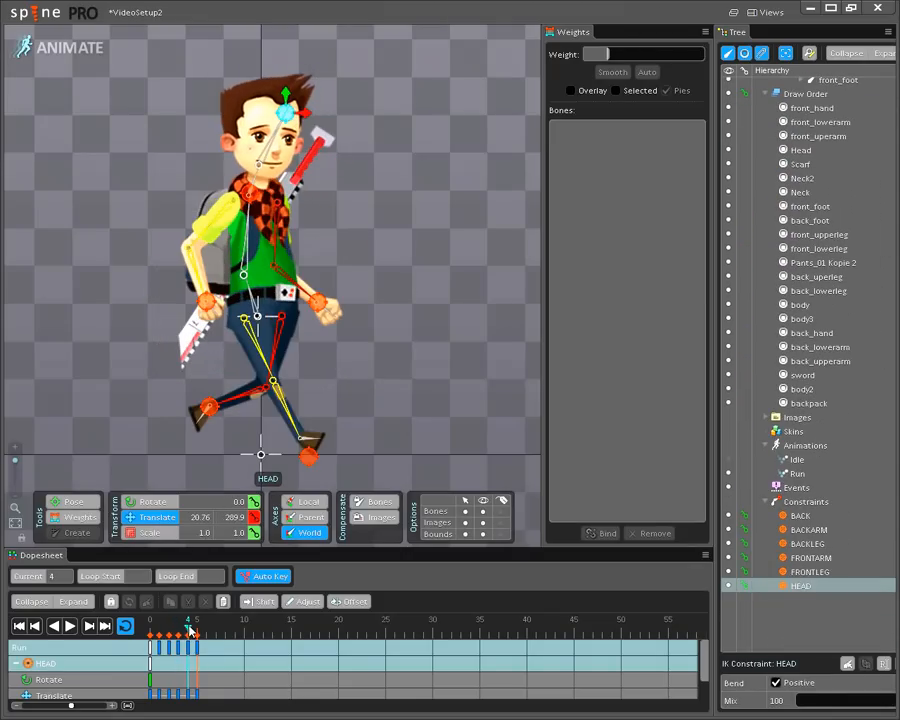
left_click(250, 193)
left_click(286, 112, "ctrl")
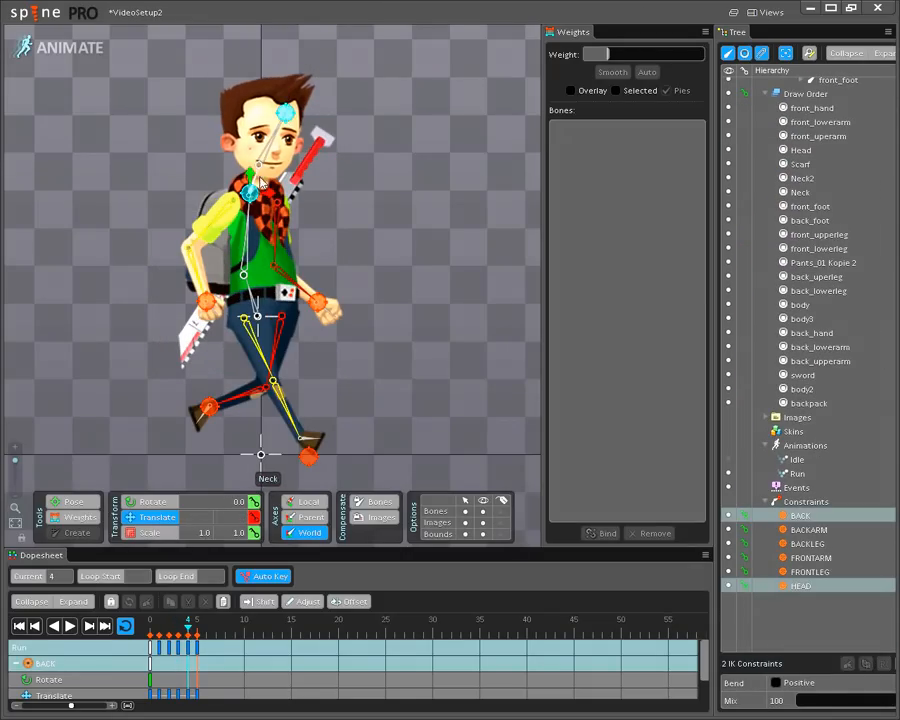
left_click(250, 194)
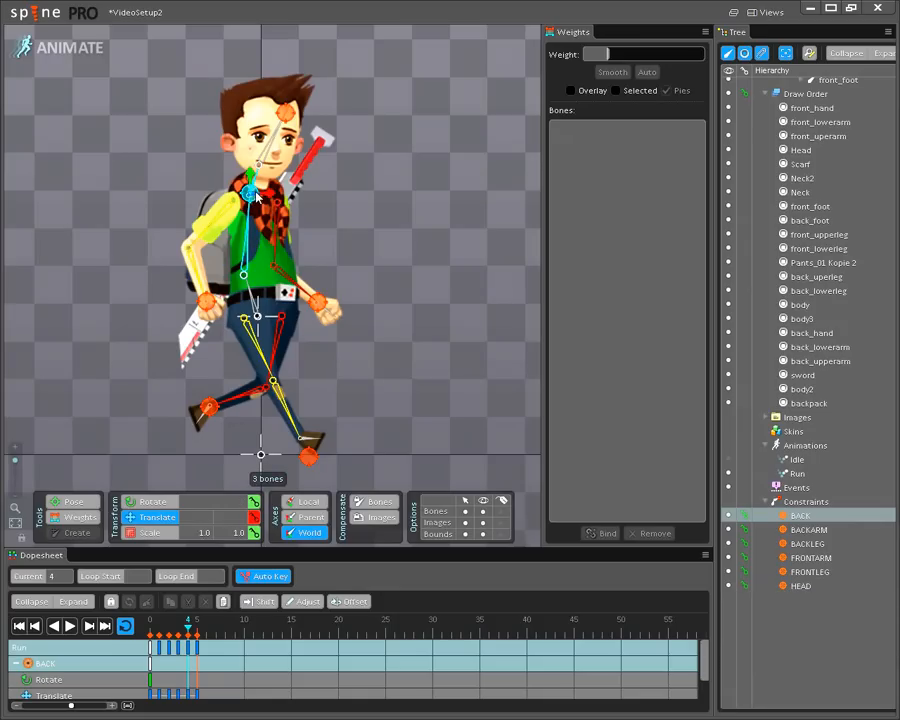
left_click(286, 112, "ctrl")
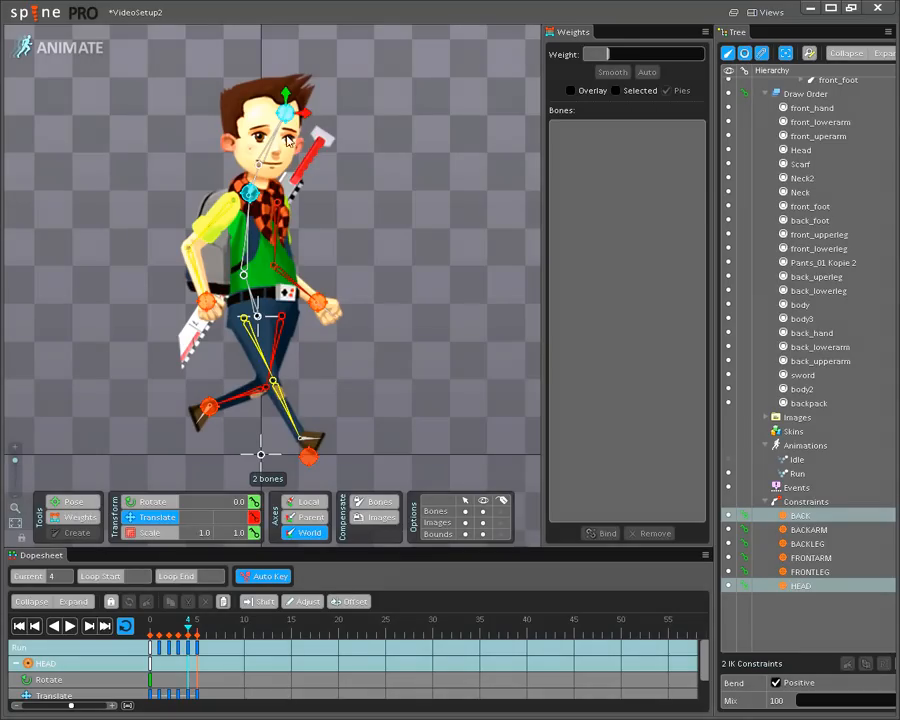
key("g")
key("v")
left_click_drag(300, 111, 311, 122)
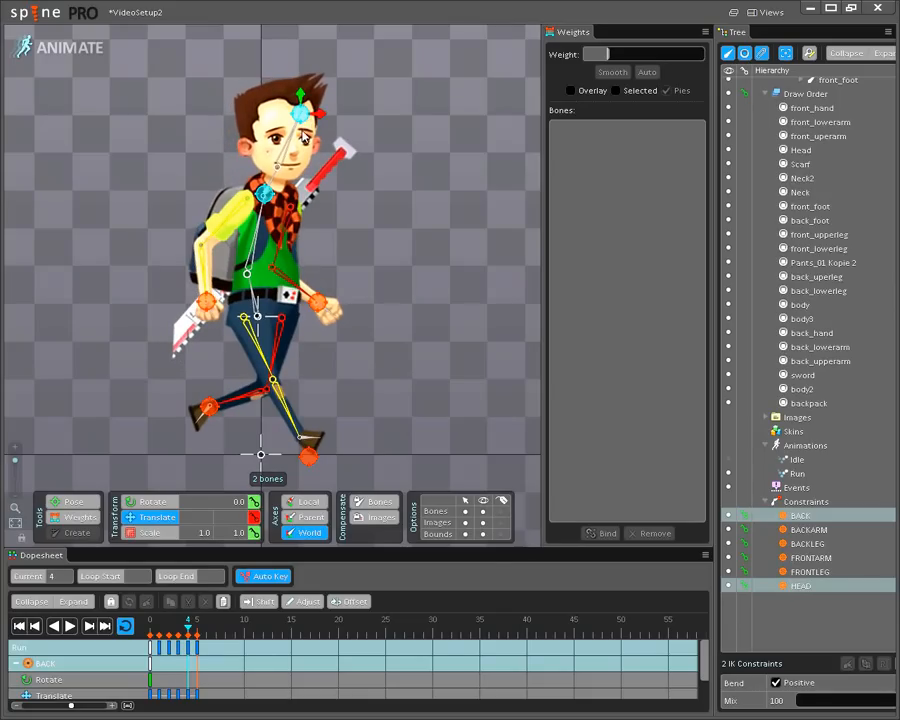
key("space")
left_click(301, 115)
left_click_drag(301, 117, 310, 122)
At frame 5, select the BACK and HEAD targets and move them forward together.
left_click_drag(190, 630, 198, 632)
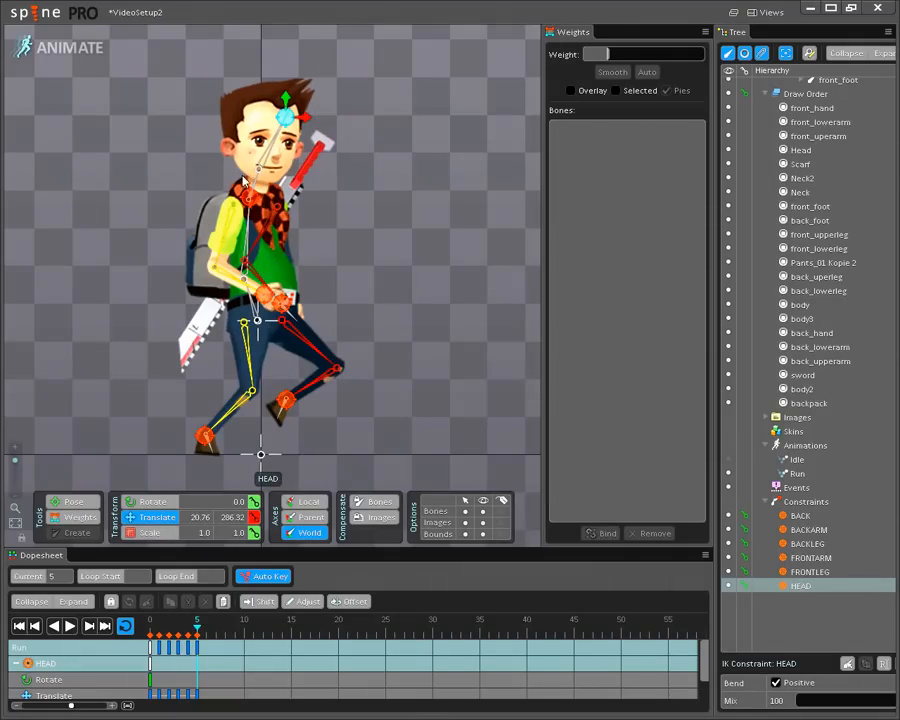
left_click(248, 197)
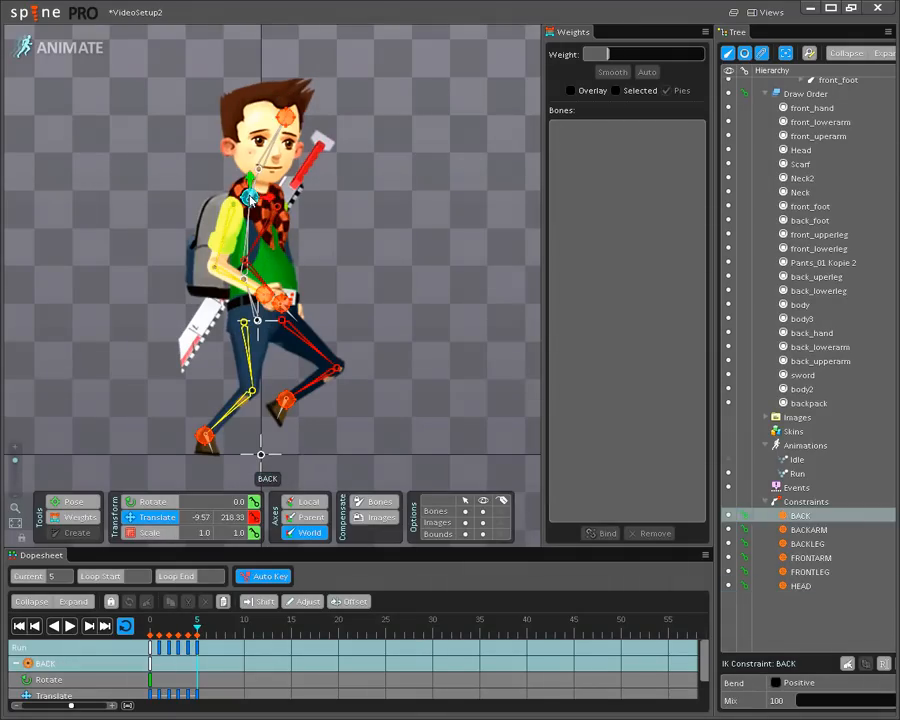
left_click(289, 119, "ctrl")
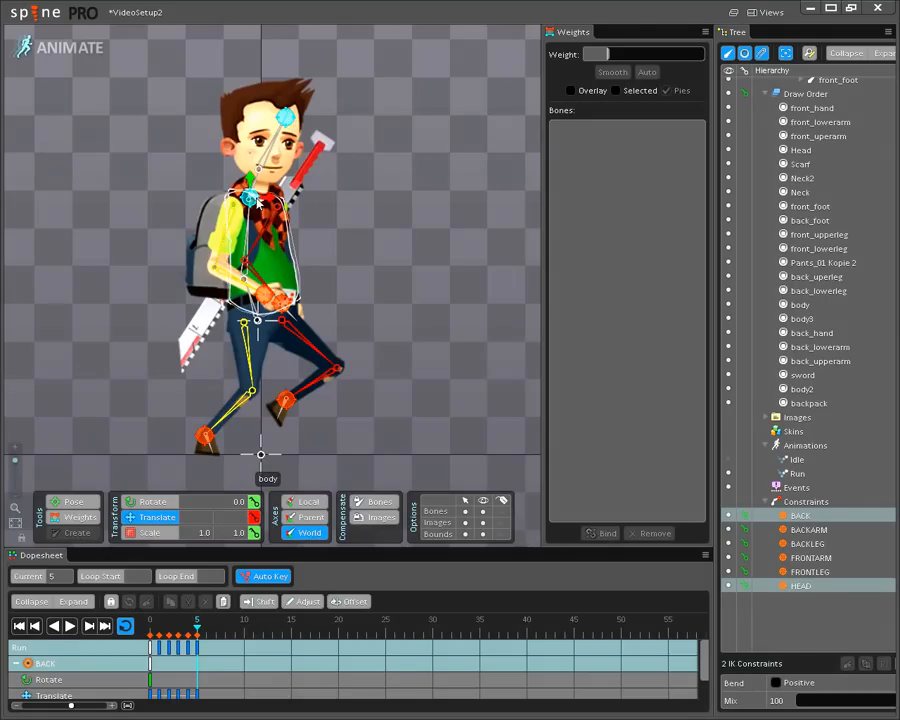
left_click(288, 119)
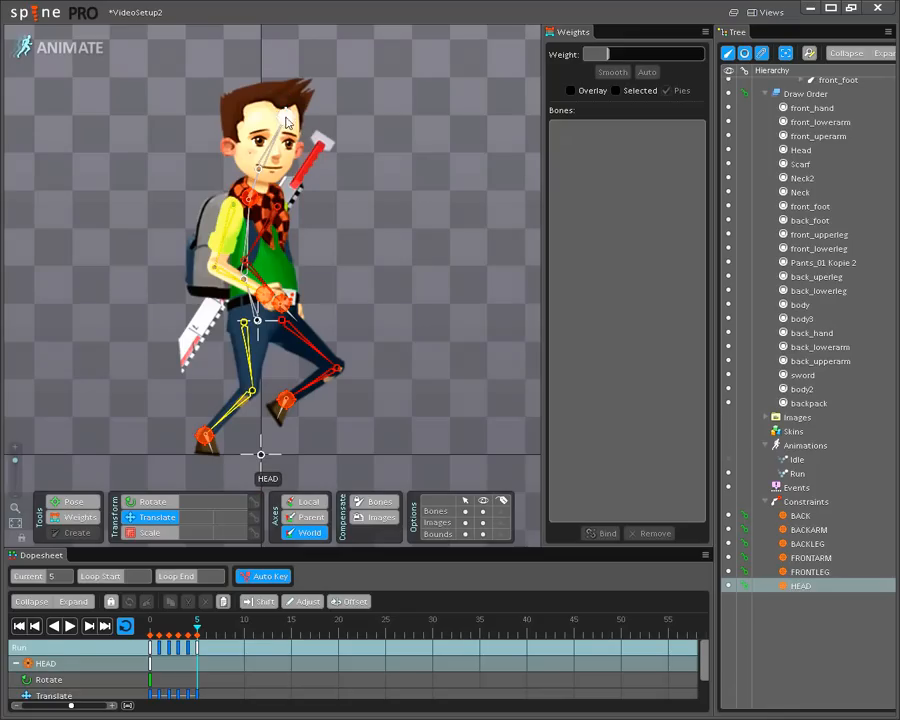
left_click(251, 197, "ctrl")
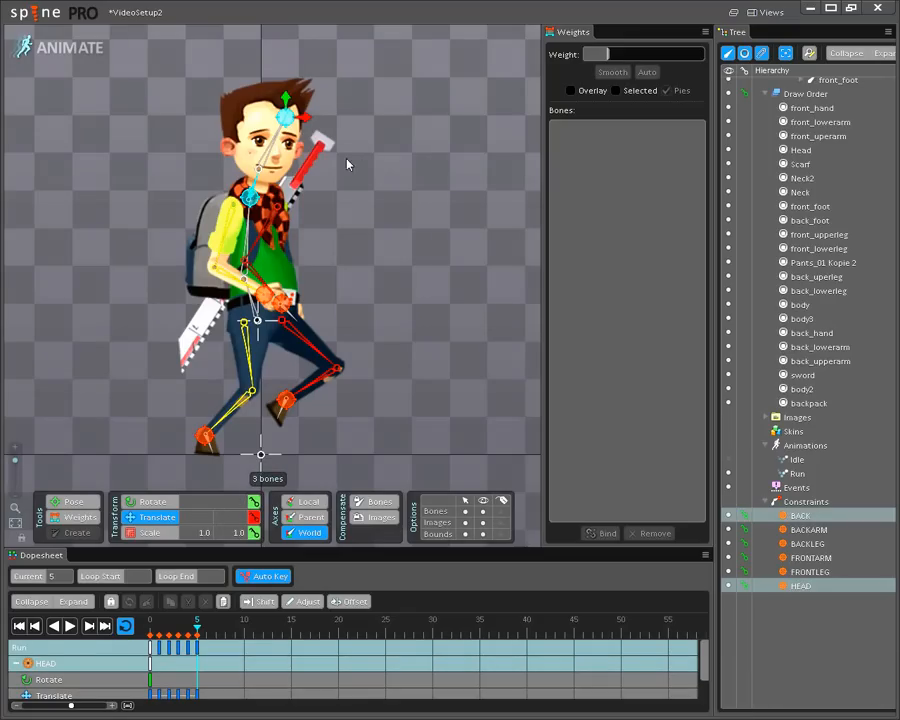
key("space")
left_click(291, 120)
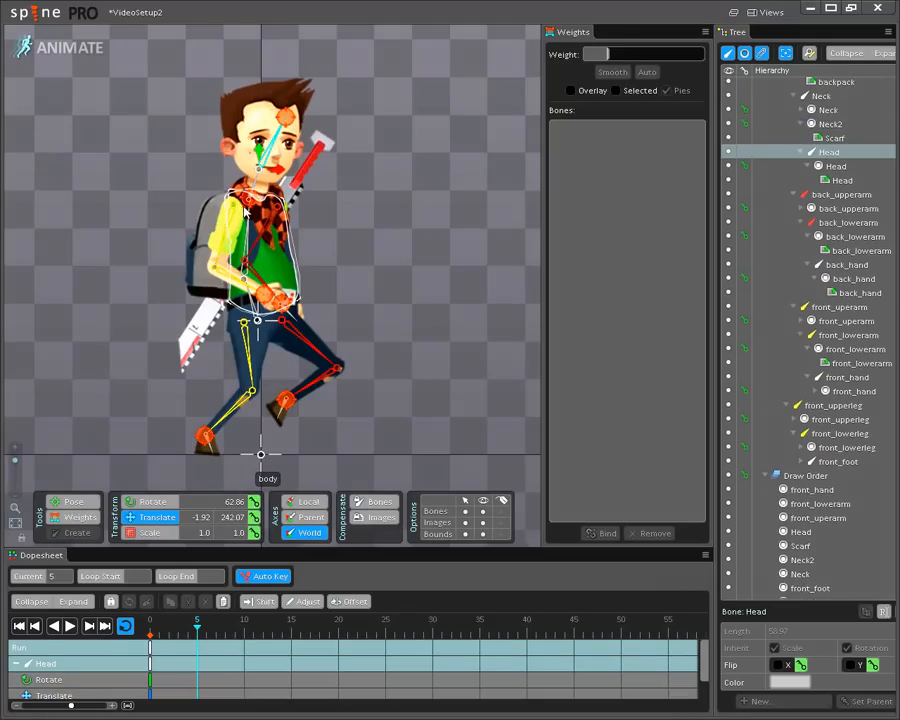
left_click(249, 197, "ctrl")
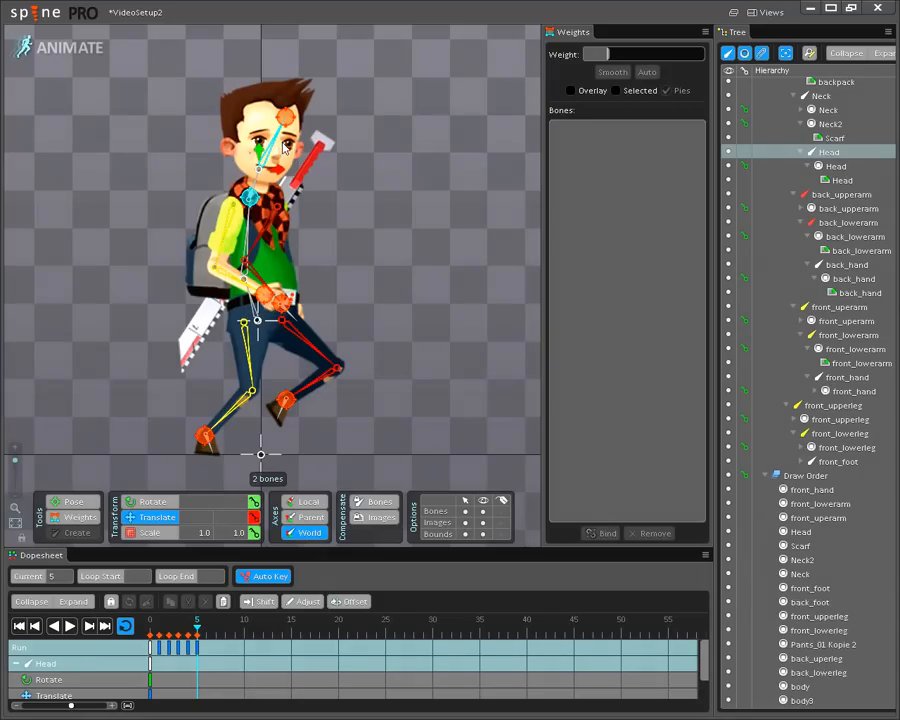
left_click(272, 150, "ctrl")
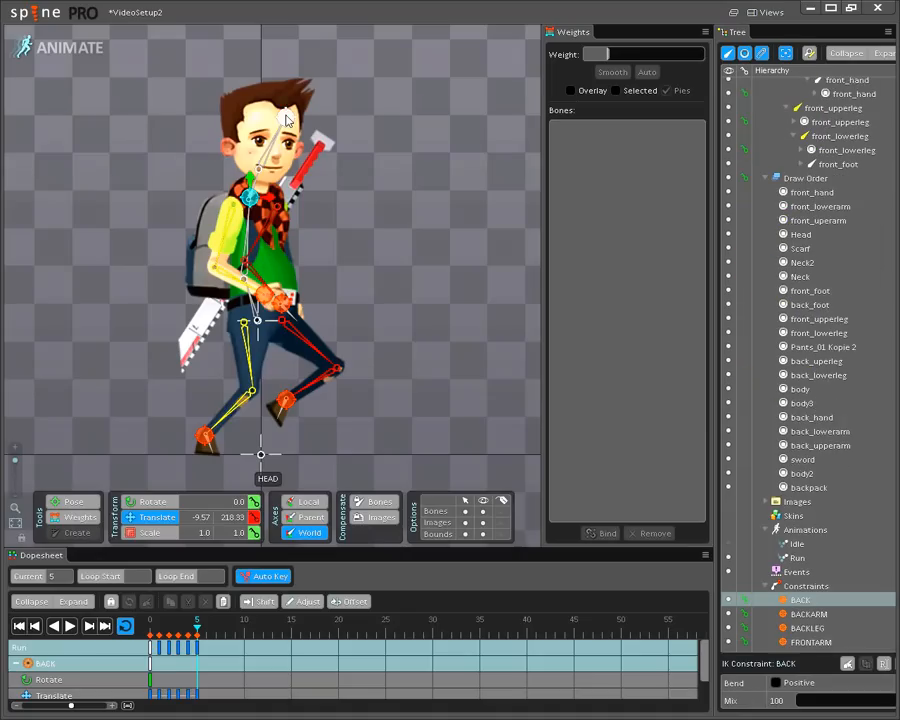
left_click(286, 117, "ctrl")
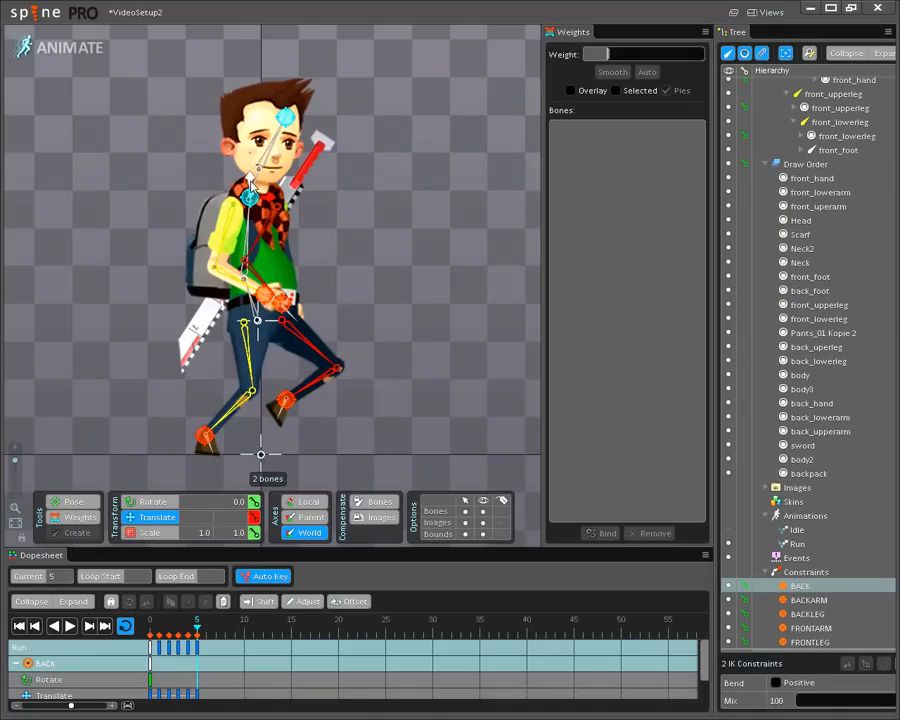
left_click_drag(273, 197, 287, 197)
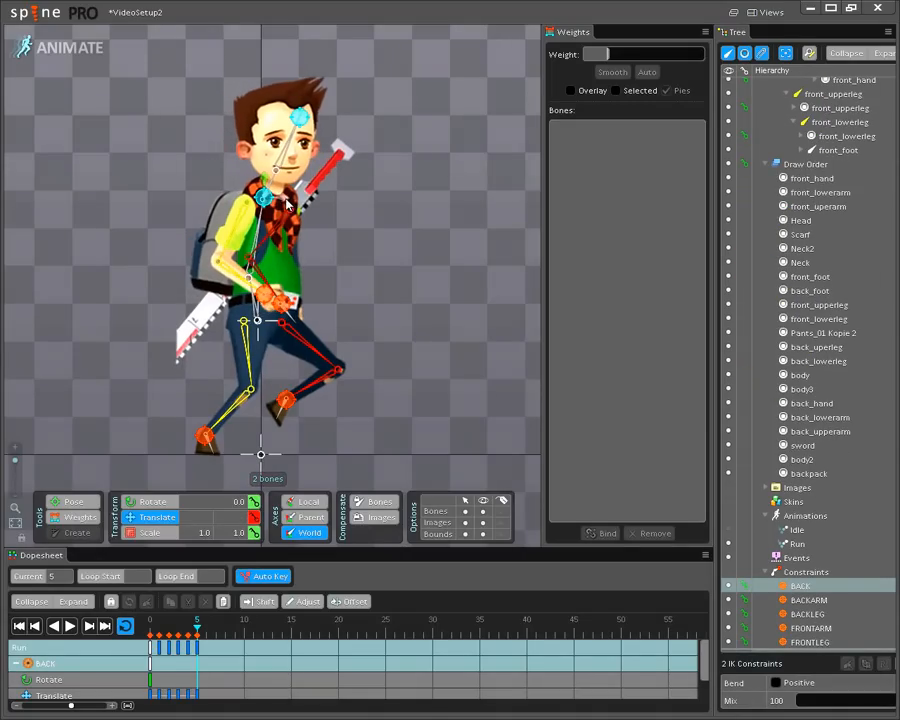
Shift the HEAD target alone slightly further forward to about (37, 286), and play back the Run cycle.
left_click(302, 118)
left_click_drag(316, 133, 323, 133)
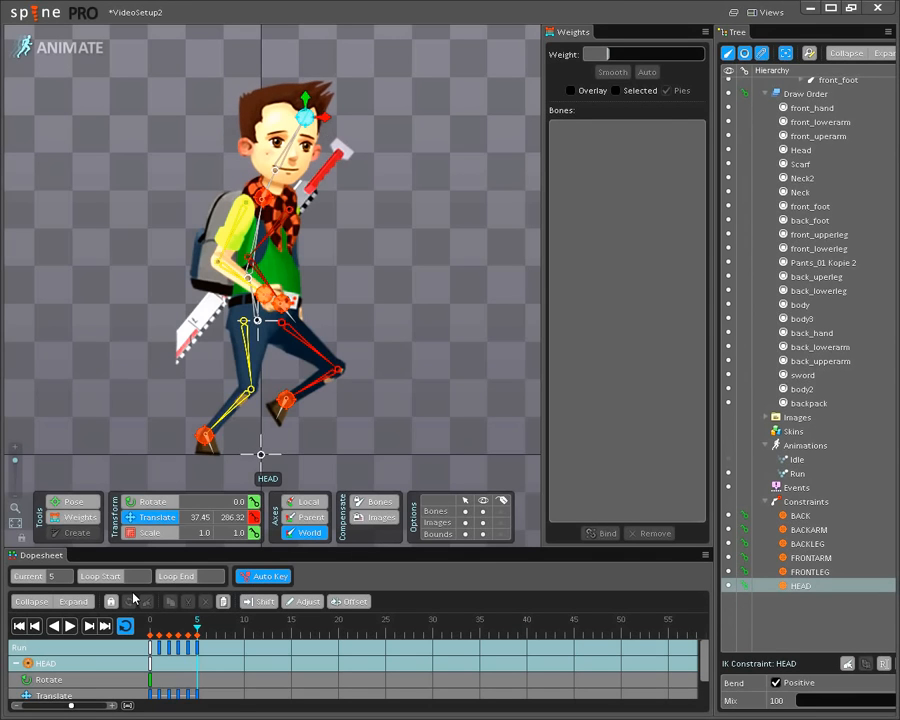
left_click(70, 626)
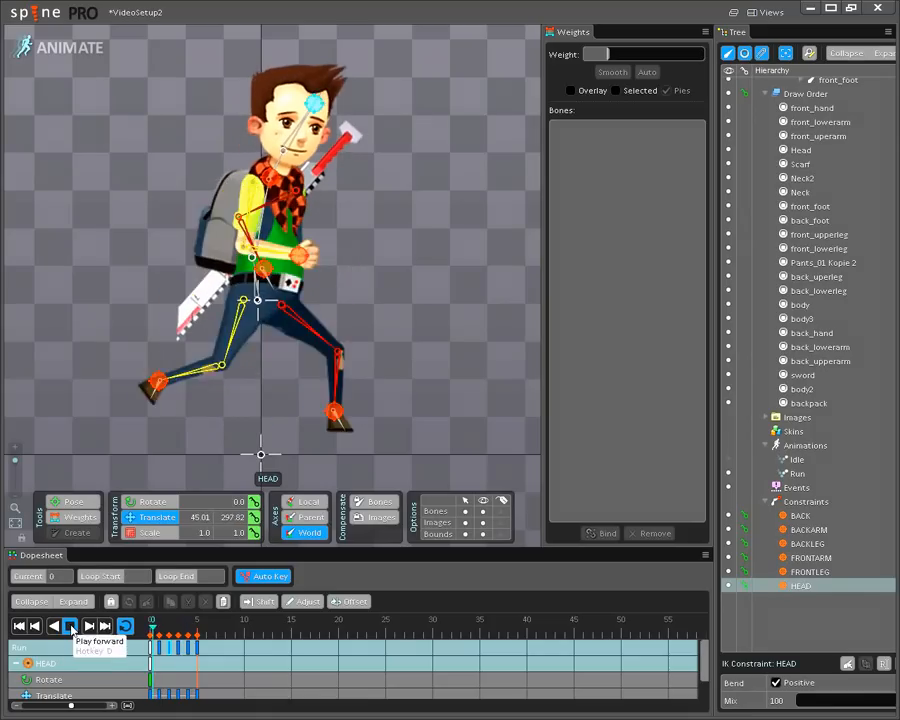
left_click(70, 625)
left_click_drag(225, 650, 146, 655)
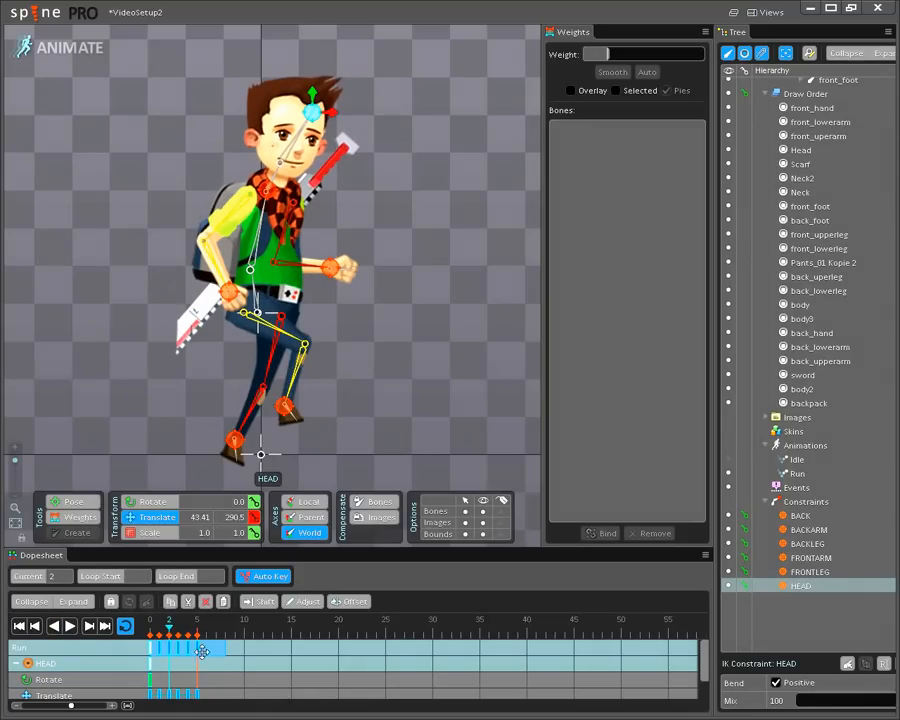
left_click_drag(227, 648, 259, 645)
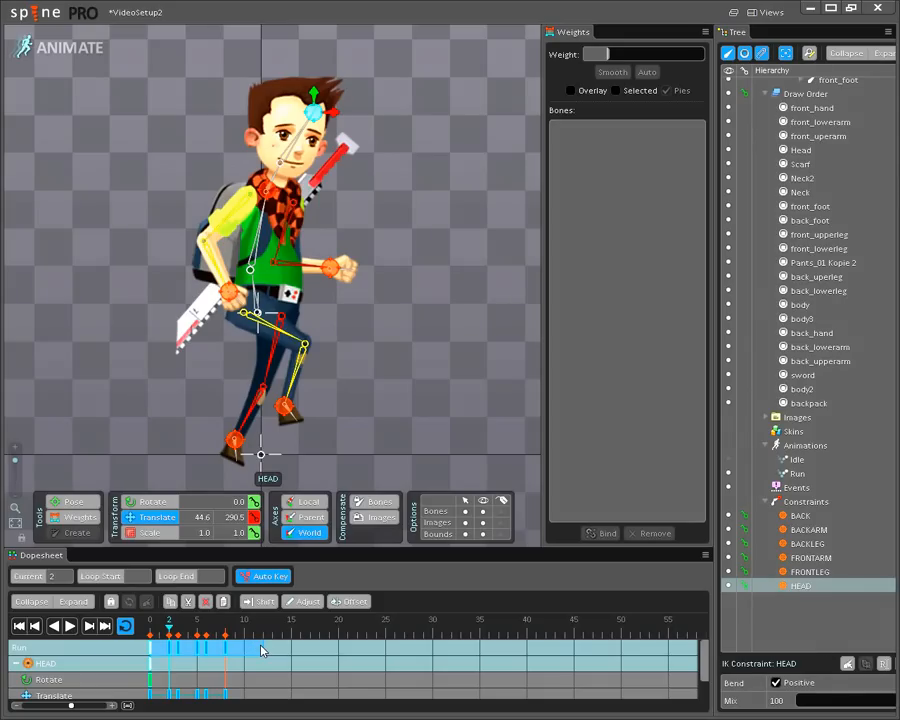
key("ctrl+z")
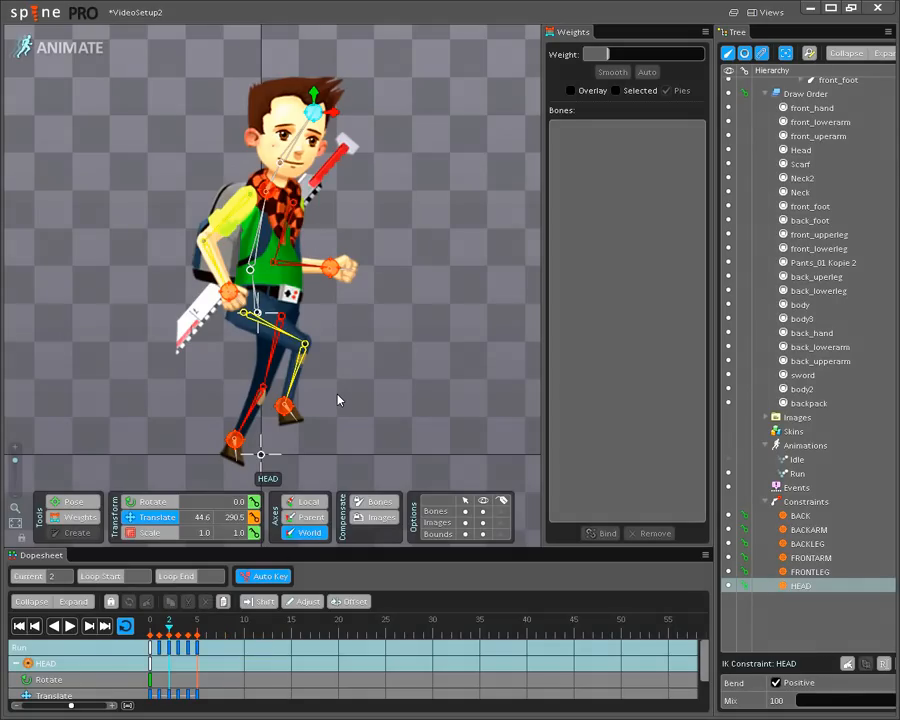
Select all bones and stretch the Run keys evenly so the last key lands on frame 20, and play the slowed cycle.
key("ctrl+a")
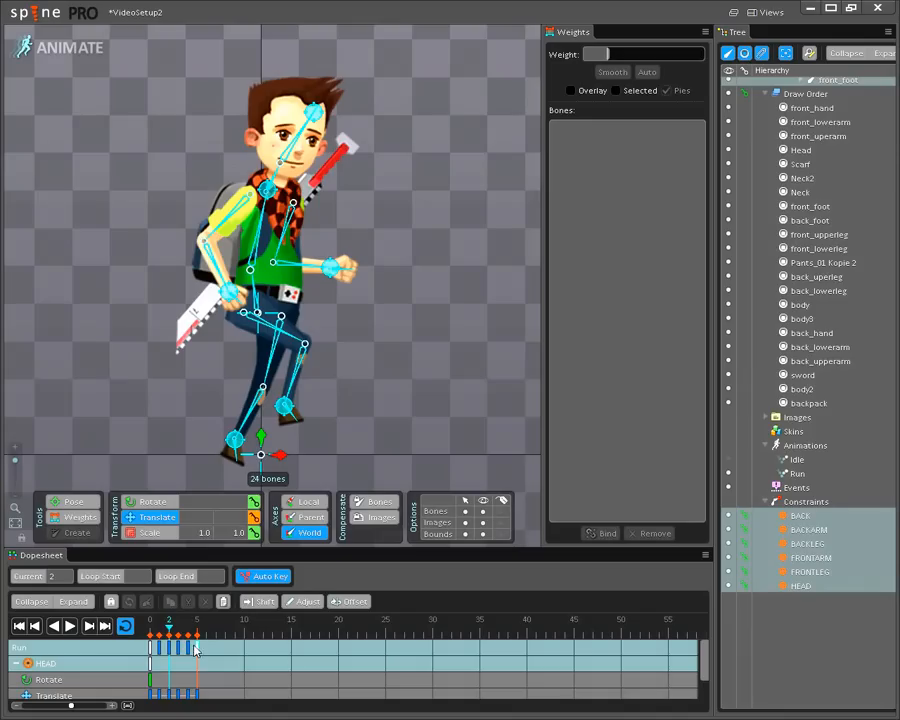
left_click_drag(213, 645, 145, 645)
left_click_drag(215, 645, 415, 645)
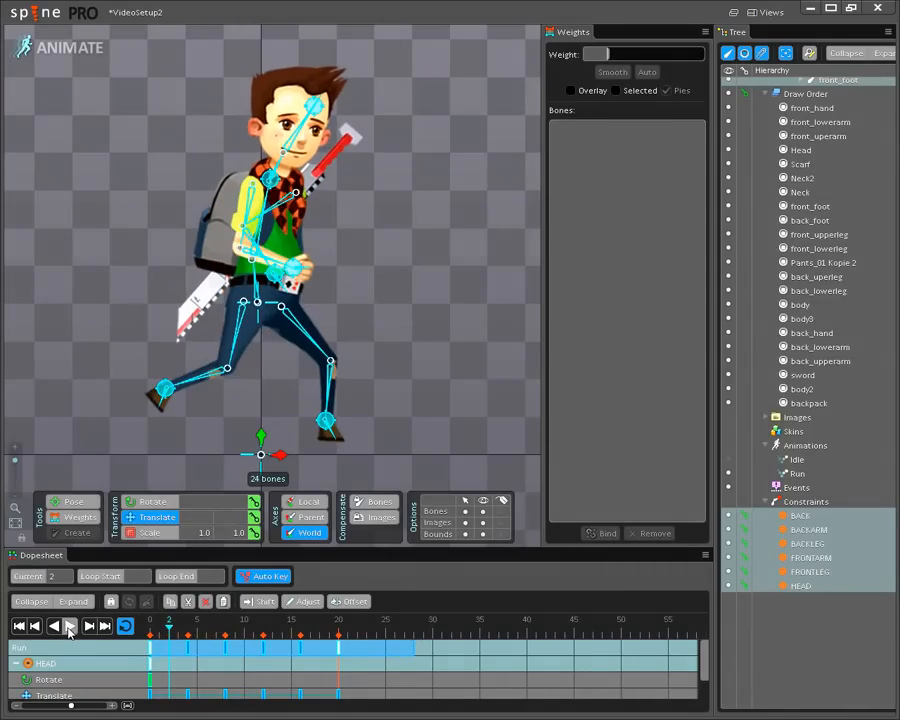
left_click(69, 626)
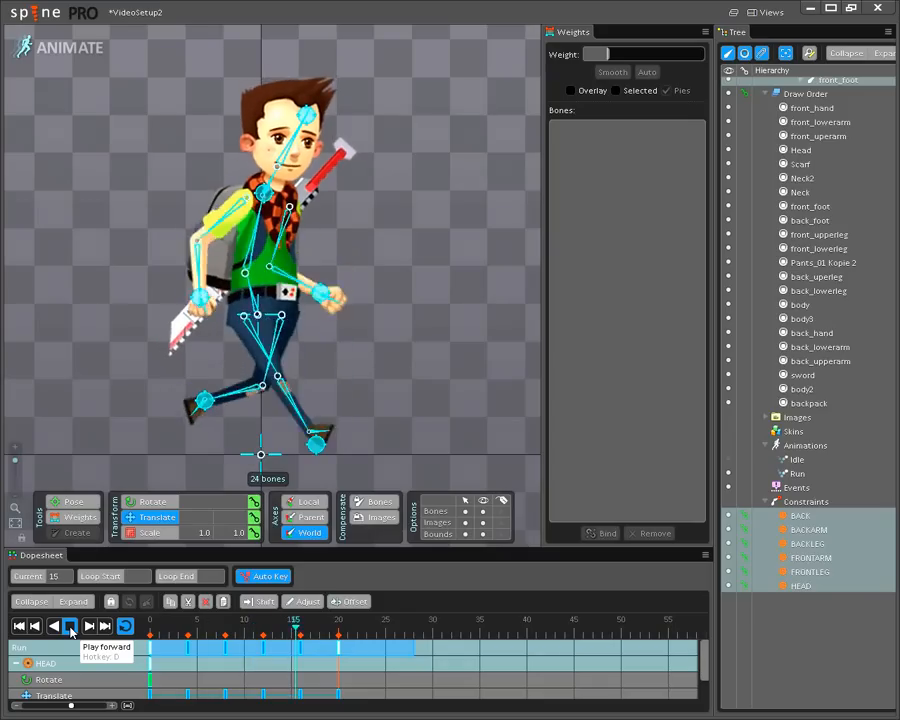
left_click(70, 627)
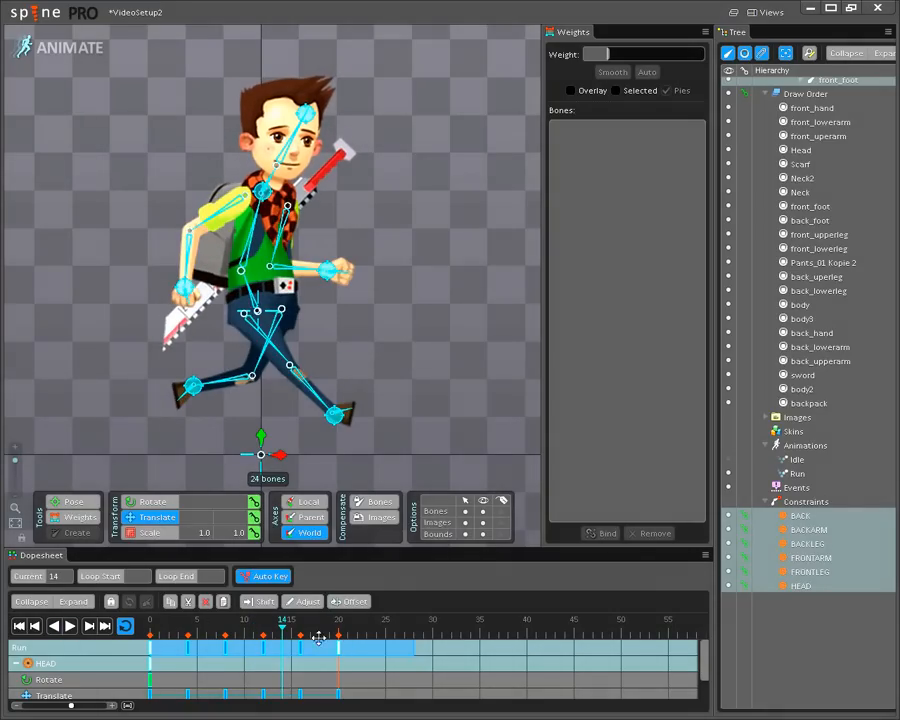
left_click(462, 668)
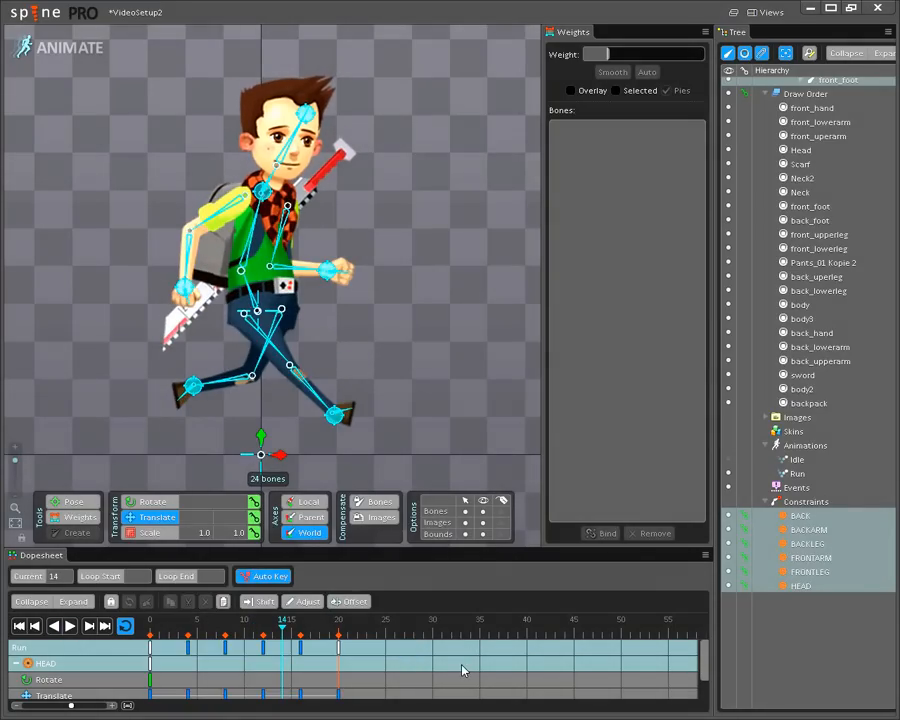
Turn on the Offset key mode and play back the Run cycle.
left_click(351, 602)
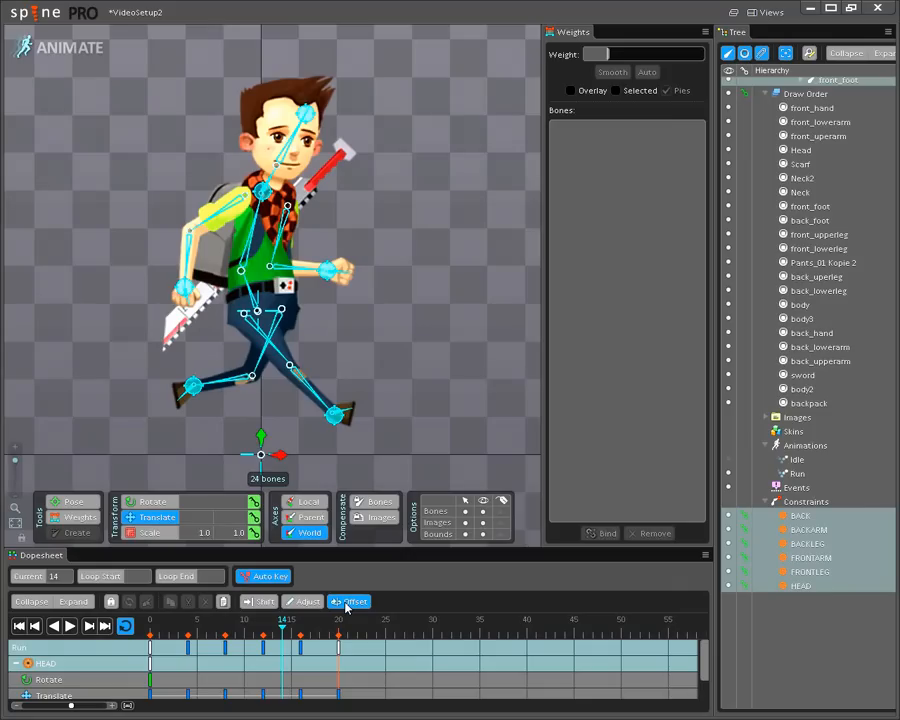
left_click(70, 627)
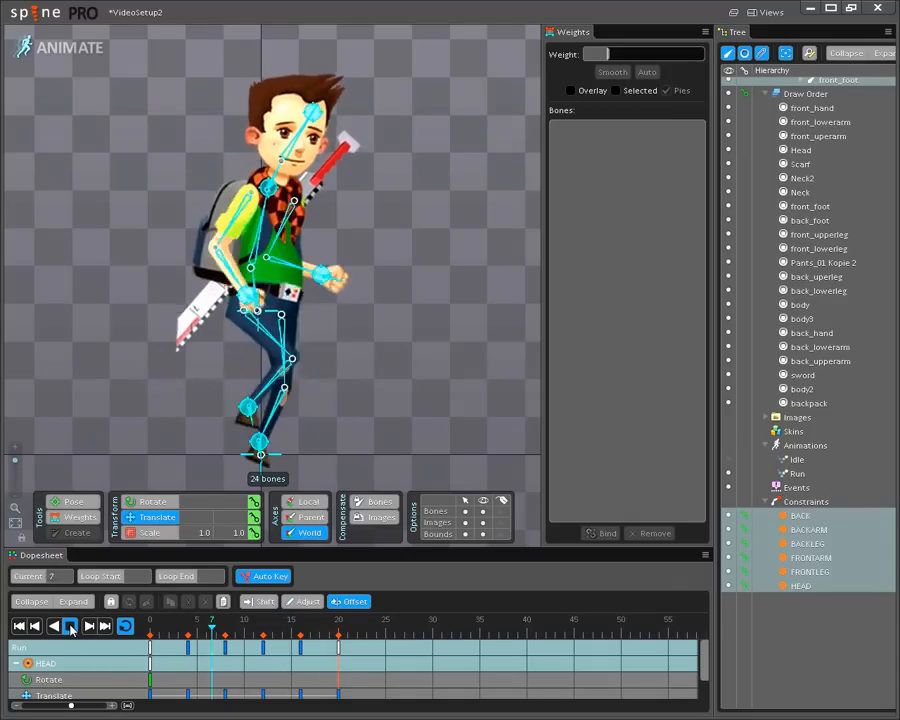
left_click(70, 627)
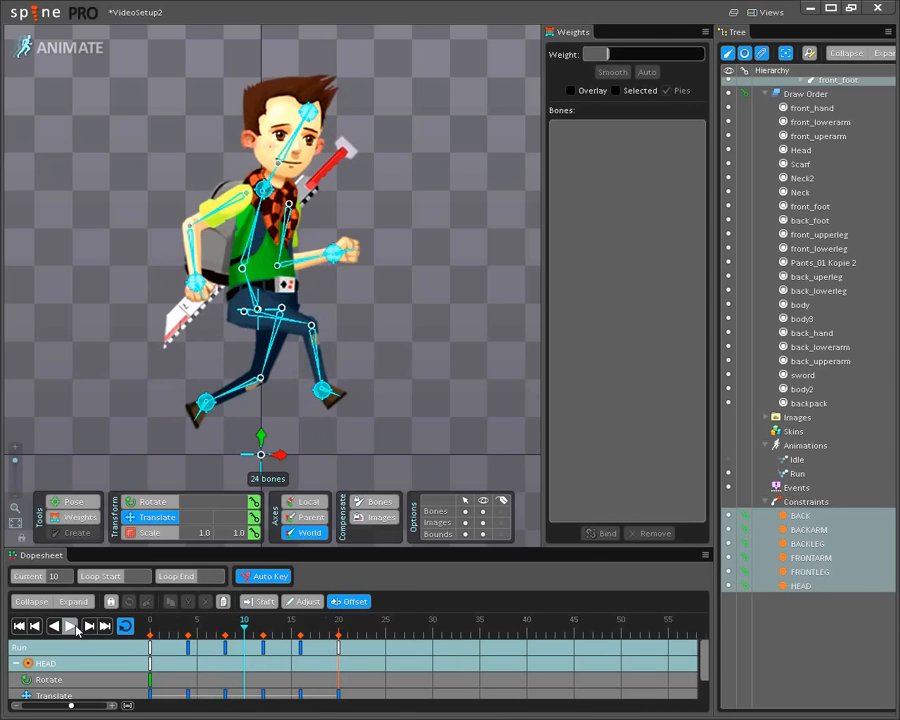
Compare the Run cycle's starting pose at frame 0 with its ending pose at frame 20 by switching between them repeatedly.
left_click_drag(245, 625, 338, 632)
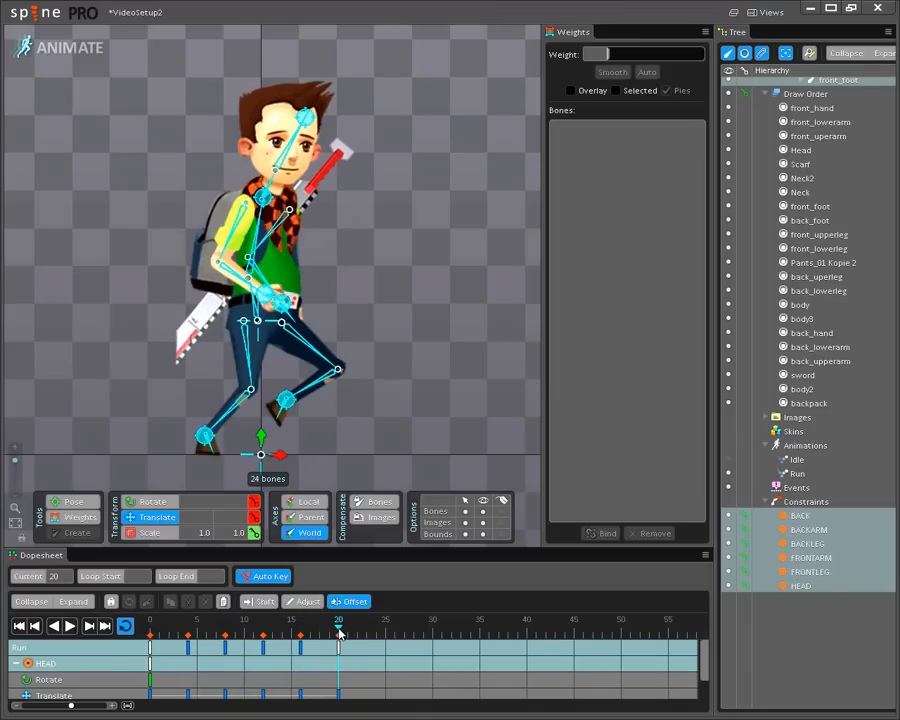
key("Home")
left_click_drag(190, 628, 338, 634)
key("Home")
left_click(341, 632)
key("Home")
left_click(339, 632)
key("Home")
left_click(339, 633)
key("Home")
left_click(340, 634)
key("Home")
left_click_drag(190, 637, 341, 632)
key("Home")
left_click(340, 632)
key("Home")
left_click(340, 632)
key("Home")
left_click(340, 632)
key("Home")
left_click(341, 633)
key("Home")
left_click_drag(340, 634, 336, 637)
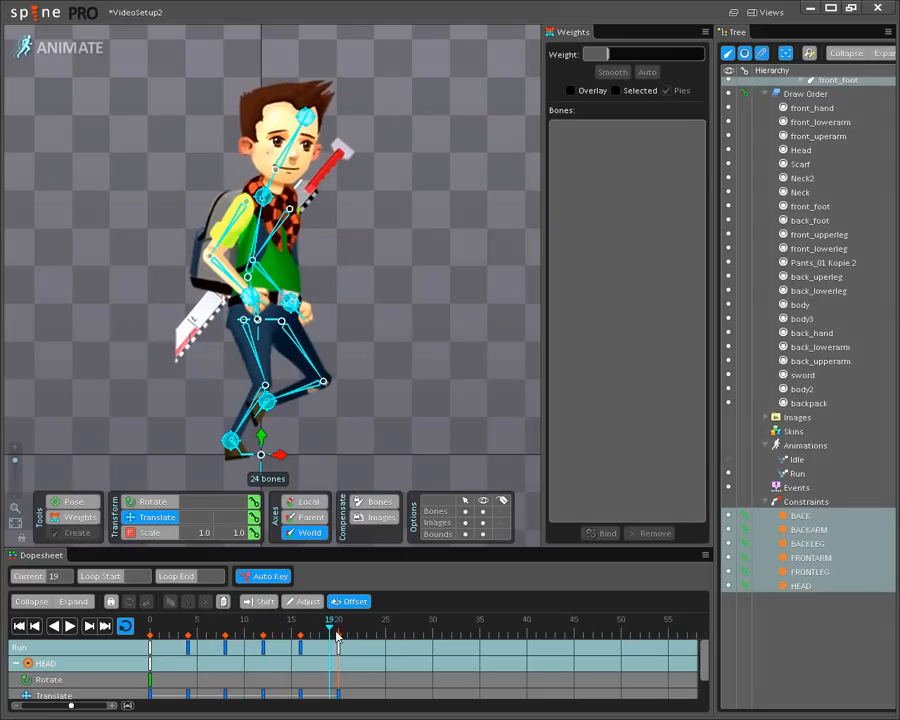
key("Home")
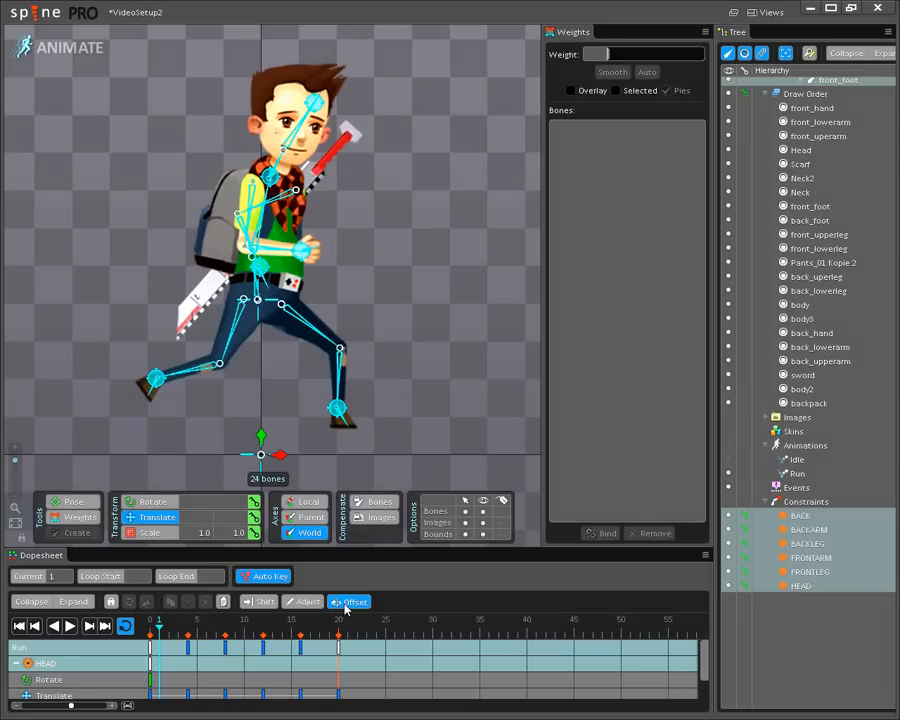
Play back the Run animation, and select the Idle animation and play it as well.
left_click(70, 626)
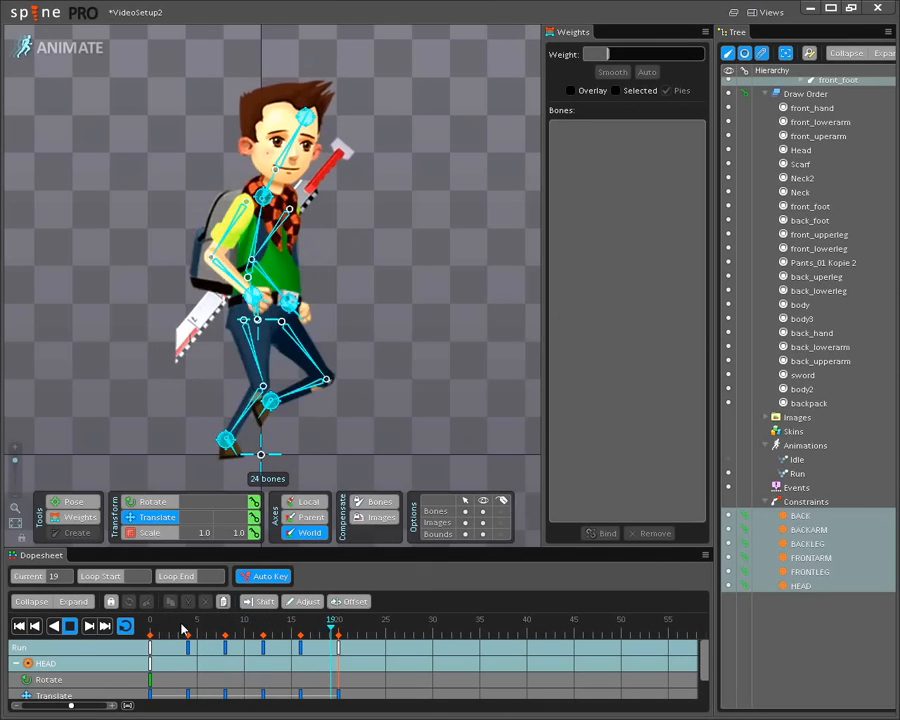
left_click(70, 626)
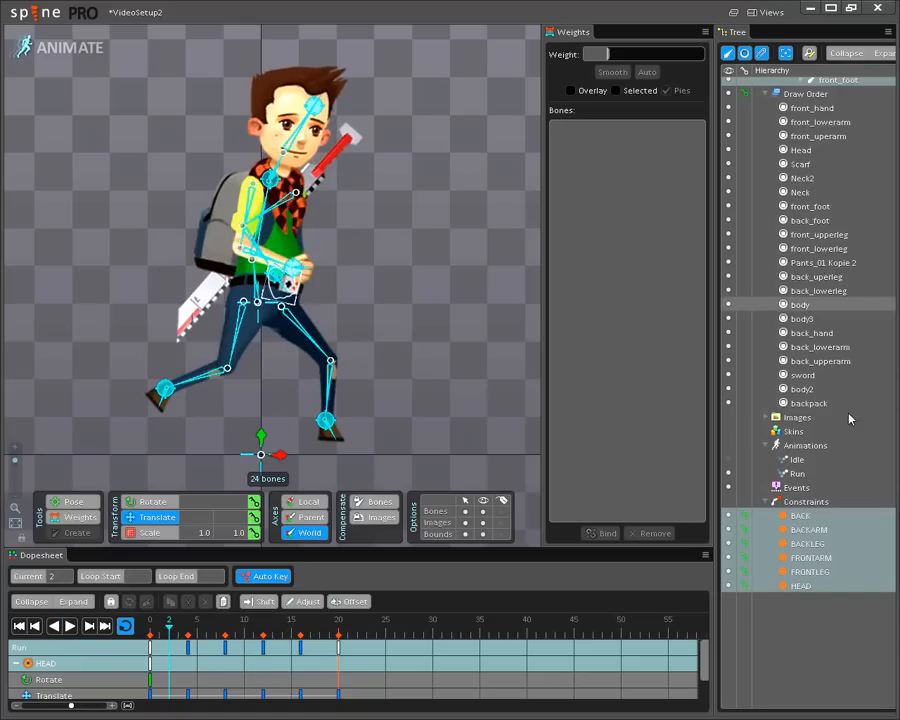
left_click(793, 459)
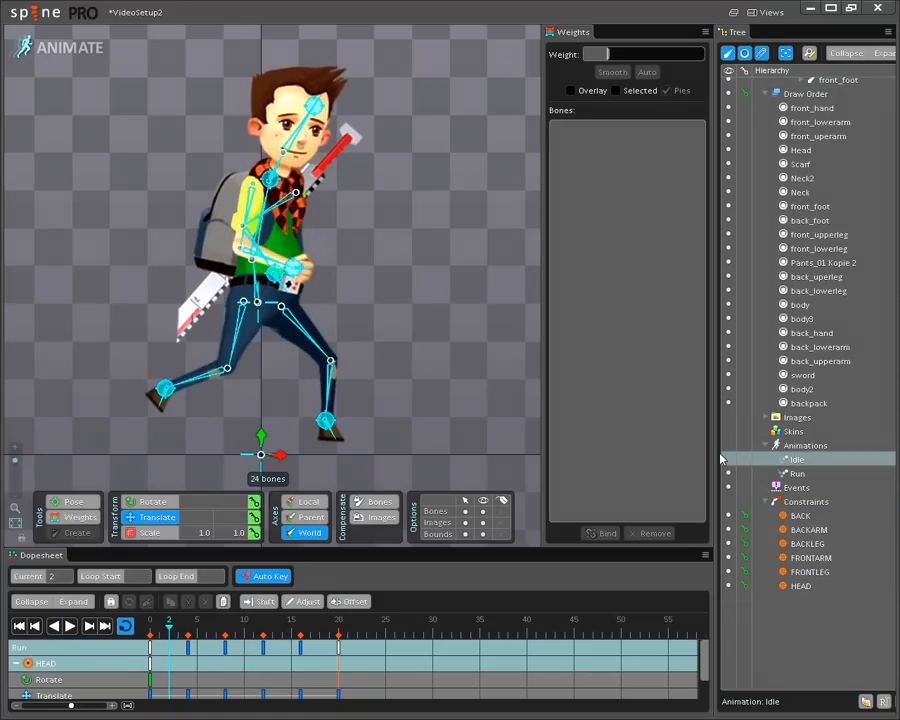
left_click(70, 626)
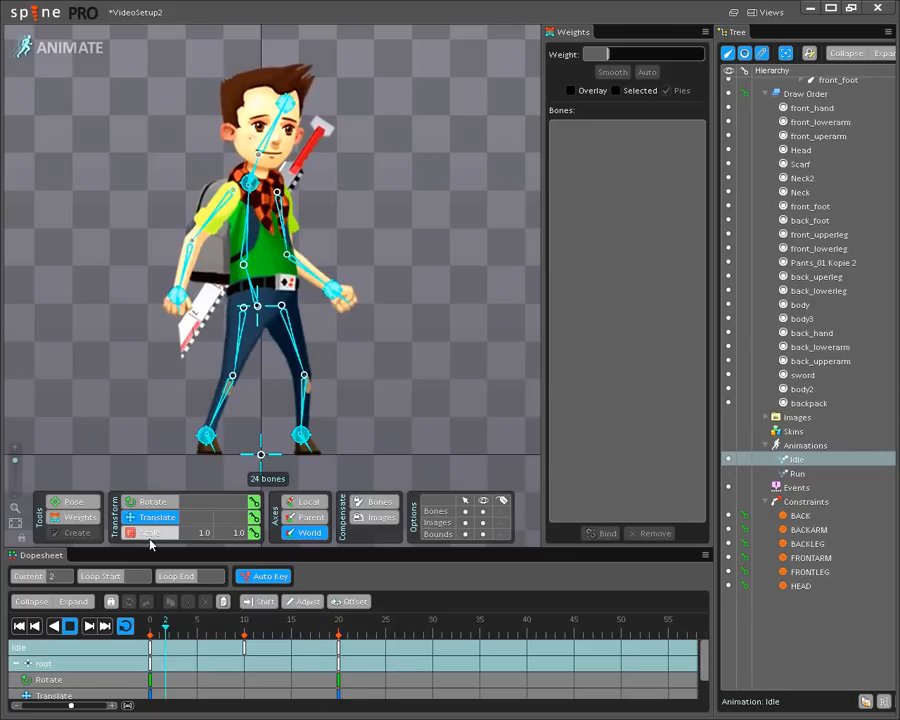
left_click(72, 626)
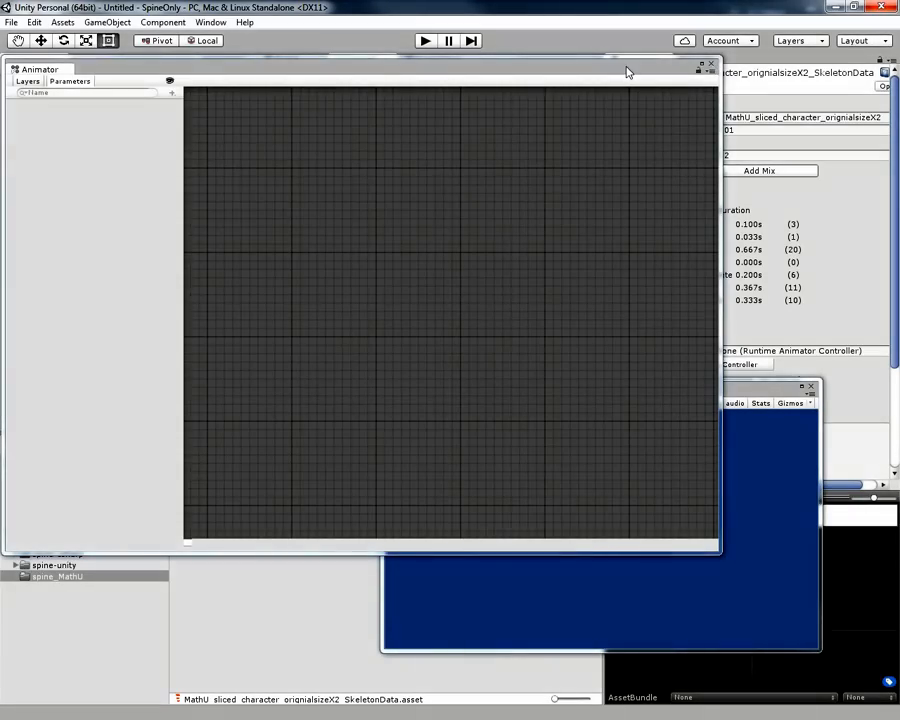
In Unity, dock the Animator window among the Console and Asset Store tabs, and dock the Game view beside Project.
left_click_drag(627, 72, 727, 191)
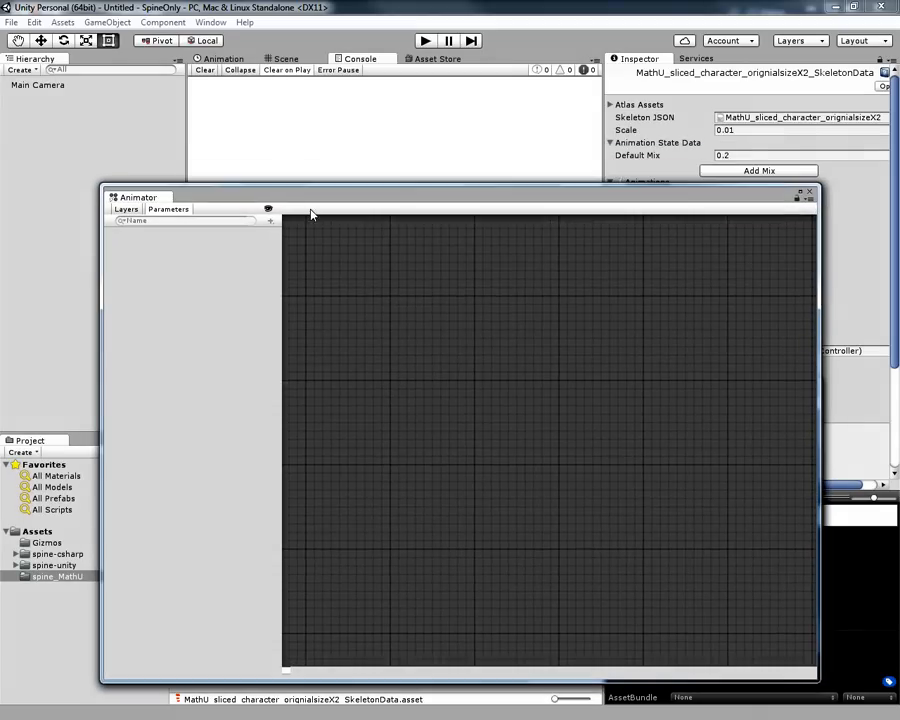
left_click_drag(135, 196, 440, 60)
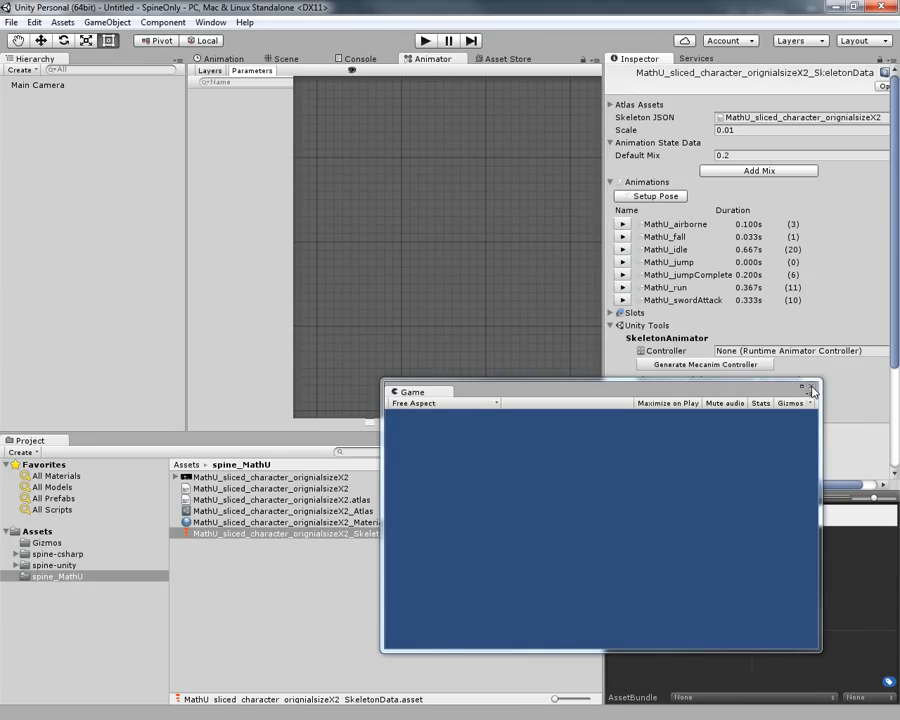
left_click_drag(437, 390, 289, 446)
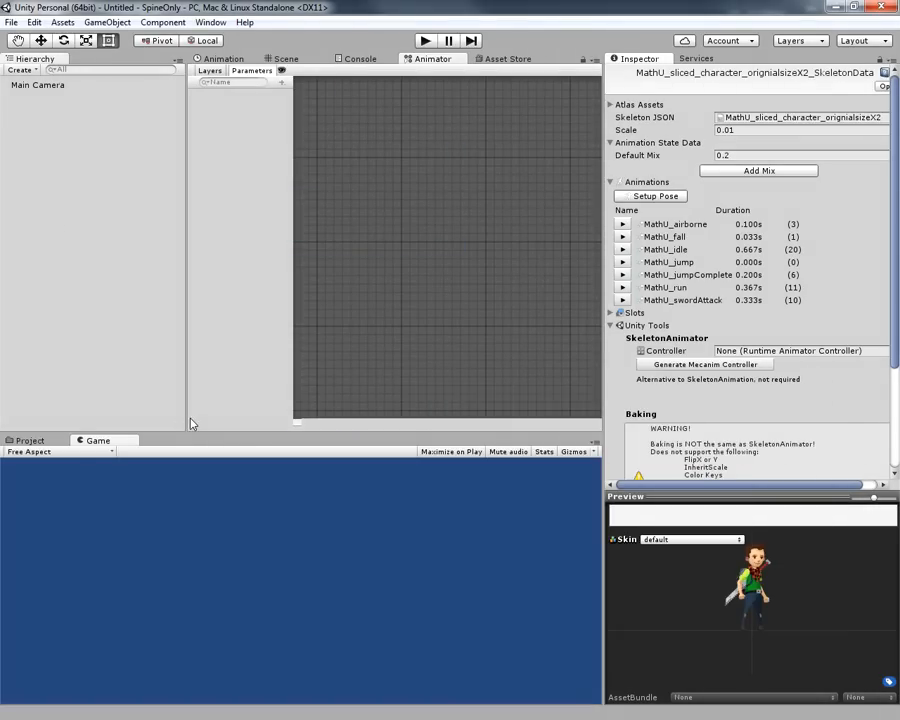
Create a new 2D Unity project named VideoSetup.
left_click(11, 22)
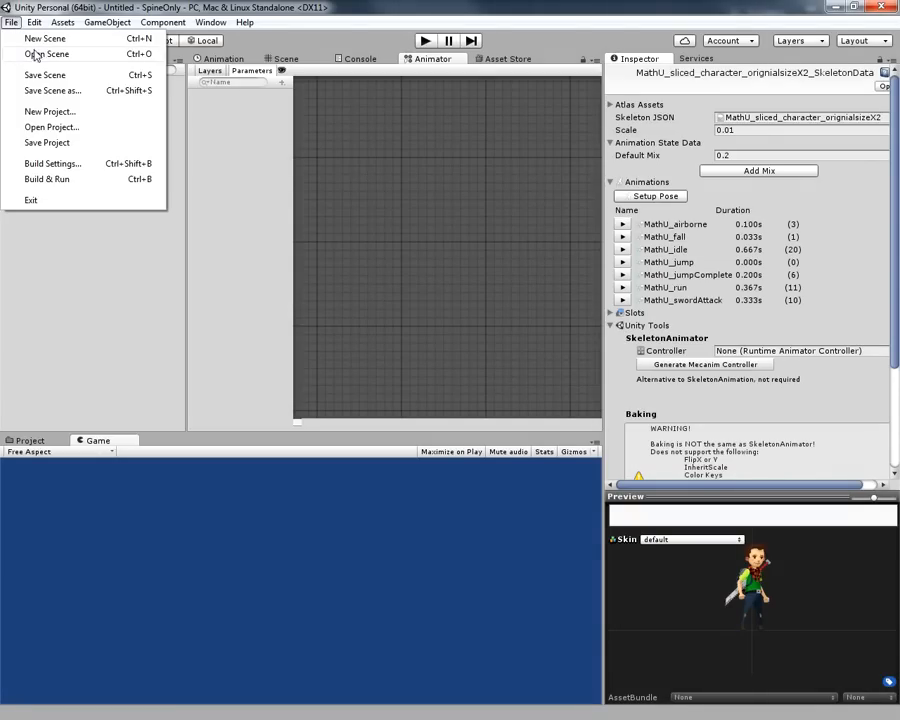
left_click(34, 128)
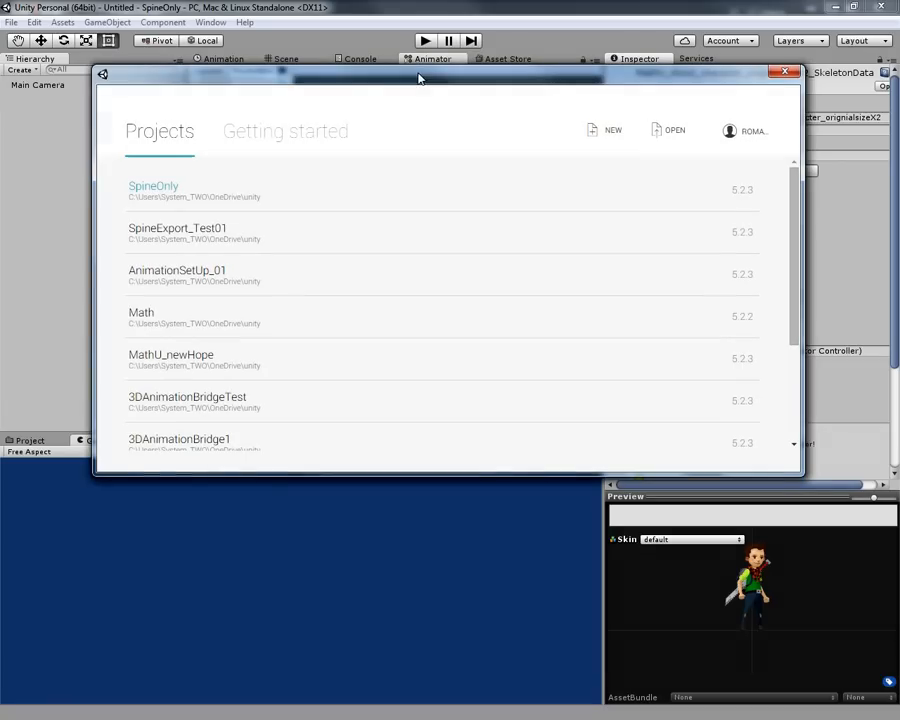
left_click(596, 137)
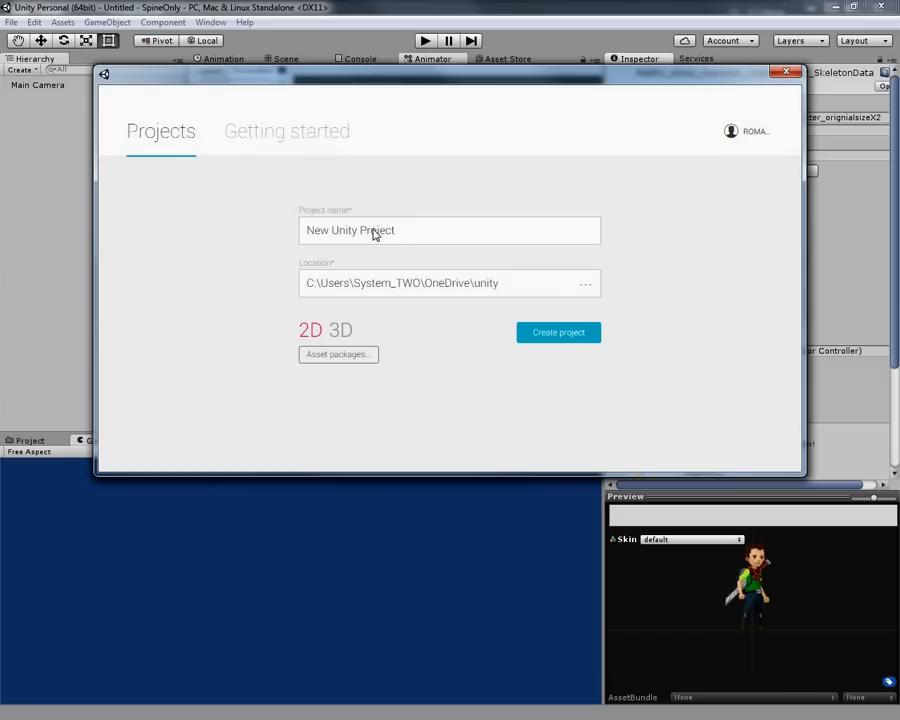
left_click(405, 234)
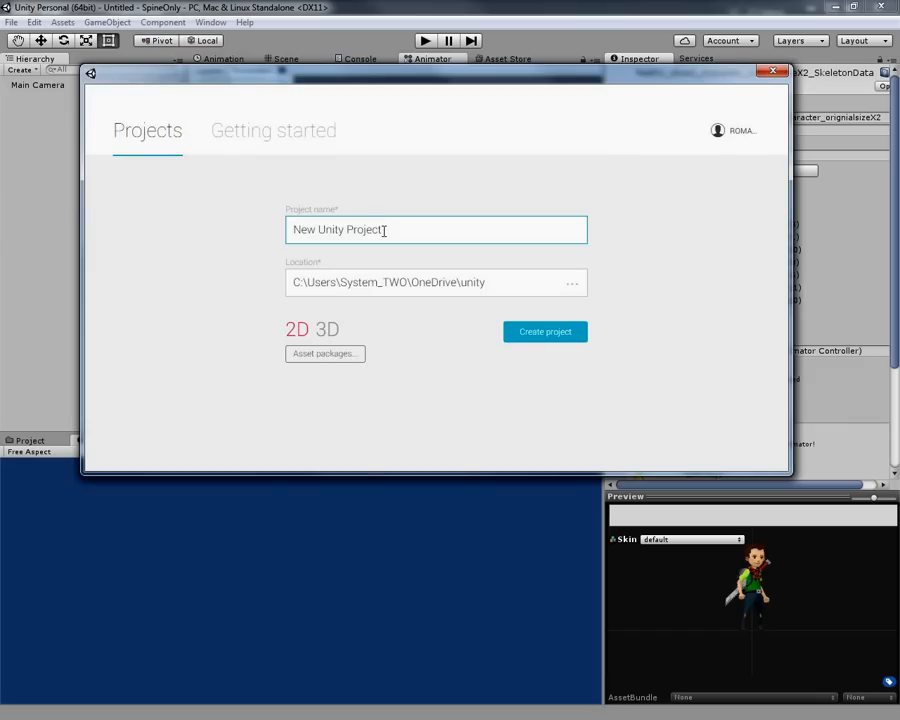
key("ctrl+a")
key("BackSpace")
type("VideoSetup")
key("Return")
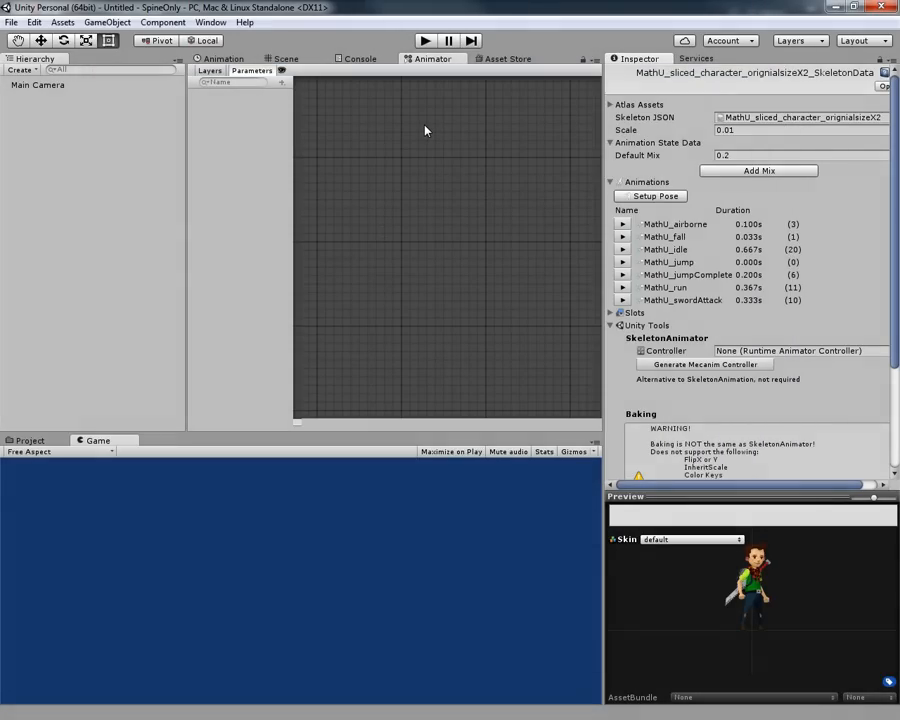
Locate spine-unity.unitypackage in the Spine folder and try to bring it into the project's Assets folder.
key("alt+Tab")
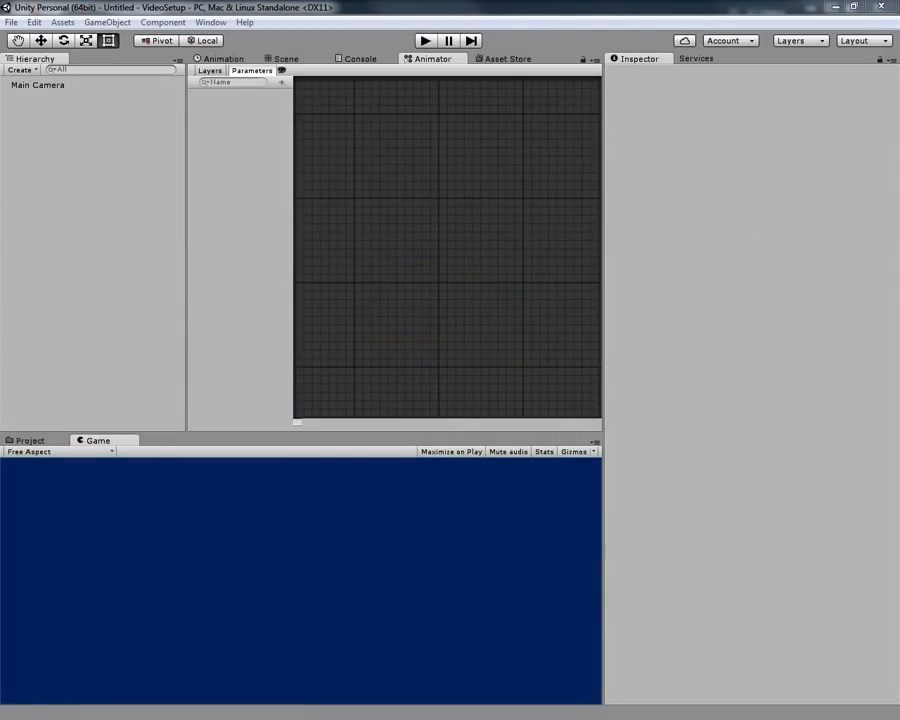
left_click_drag(899, 190, 621, 118)
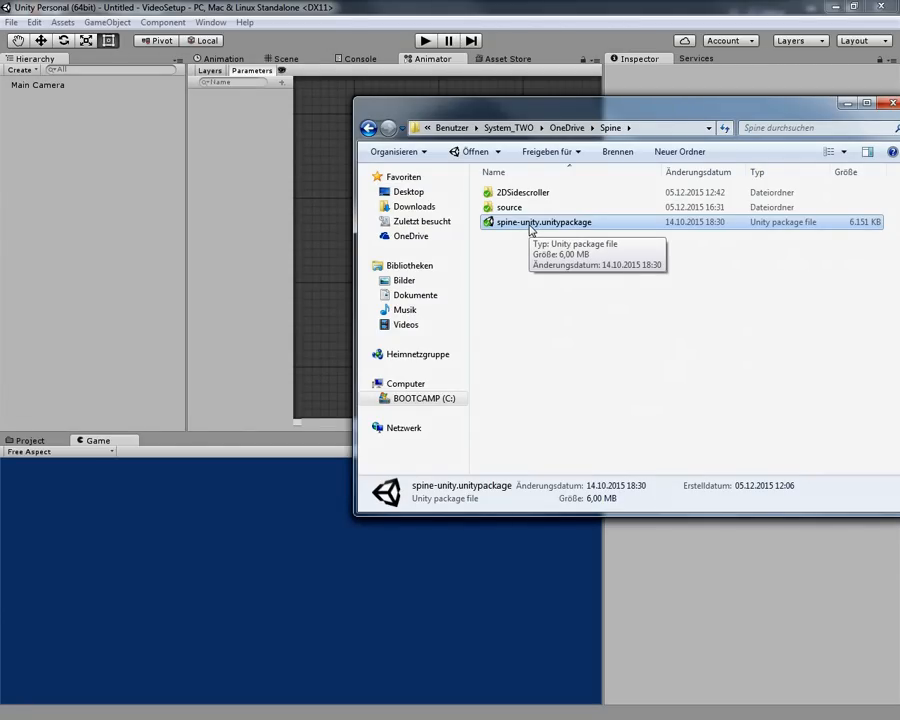
double_click(535, 224)
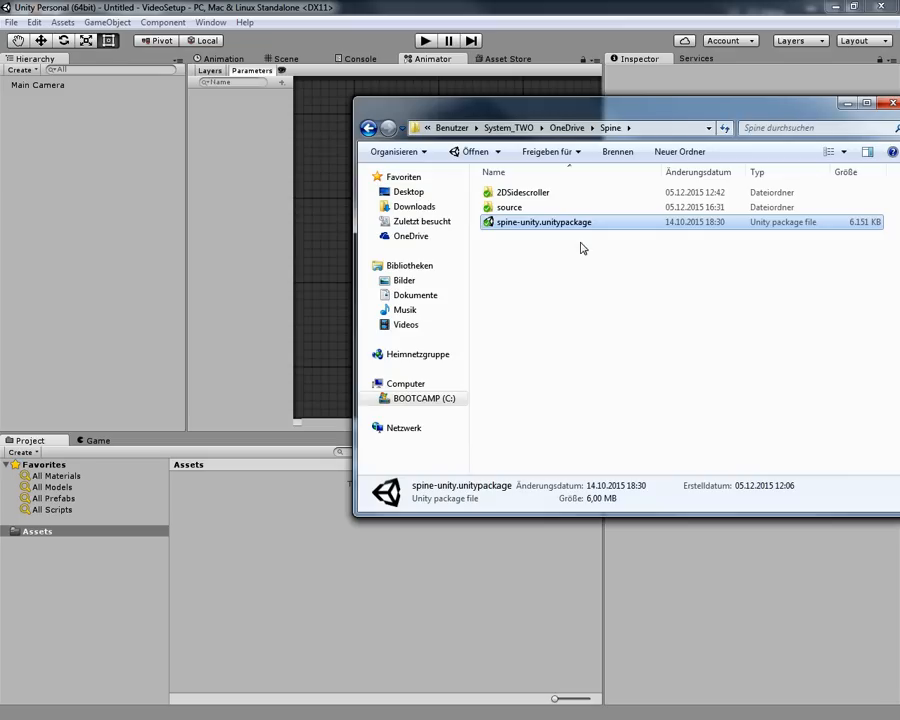
left_click_drag(544, 228, 274, 573)
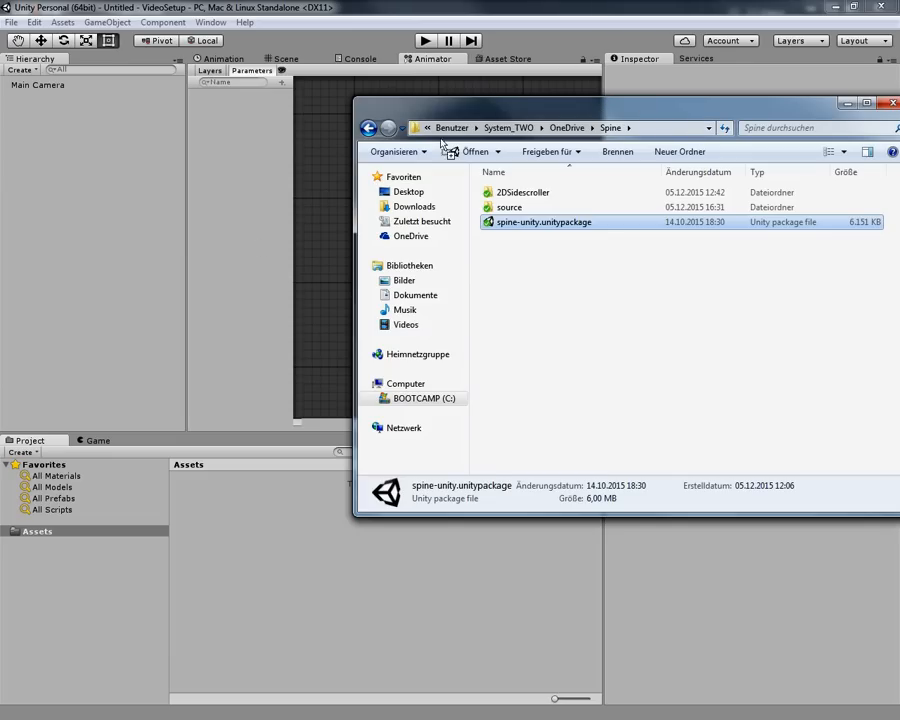
left_click_drag(438, 115, 899, 185)
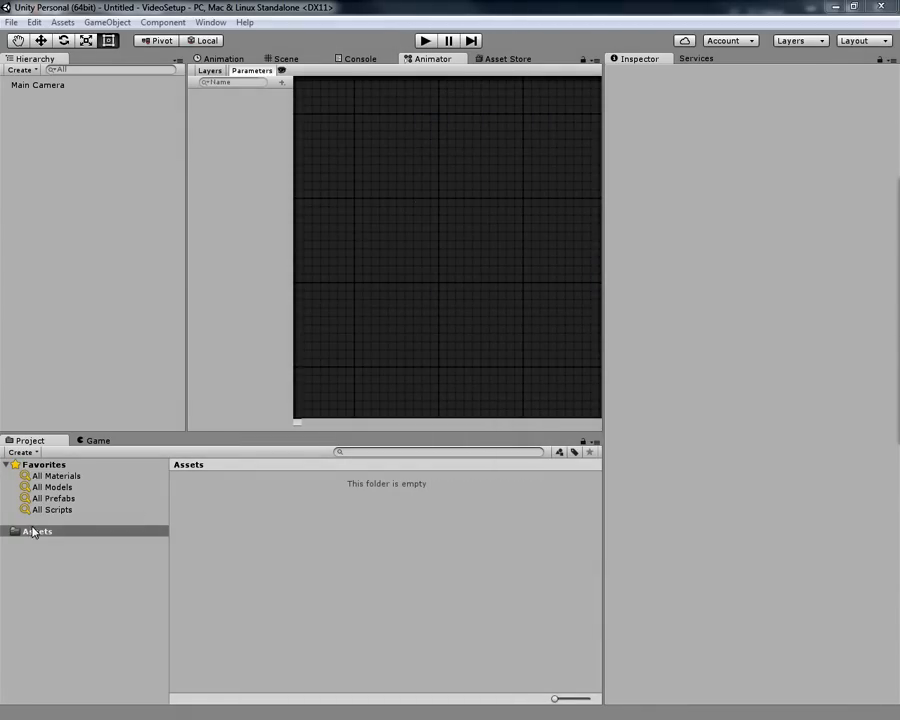
Examine the asset creation options offered for the Assets folder, down to the Legacy entries.
left_click(90, 568)
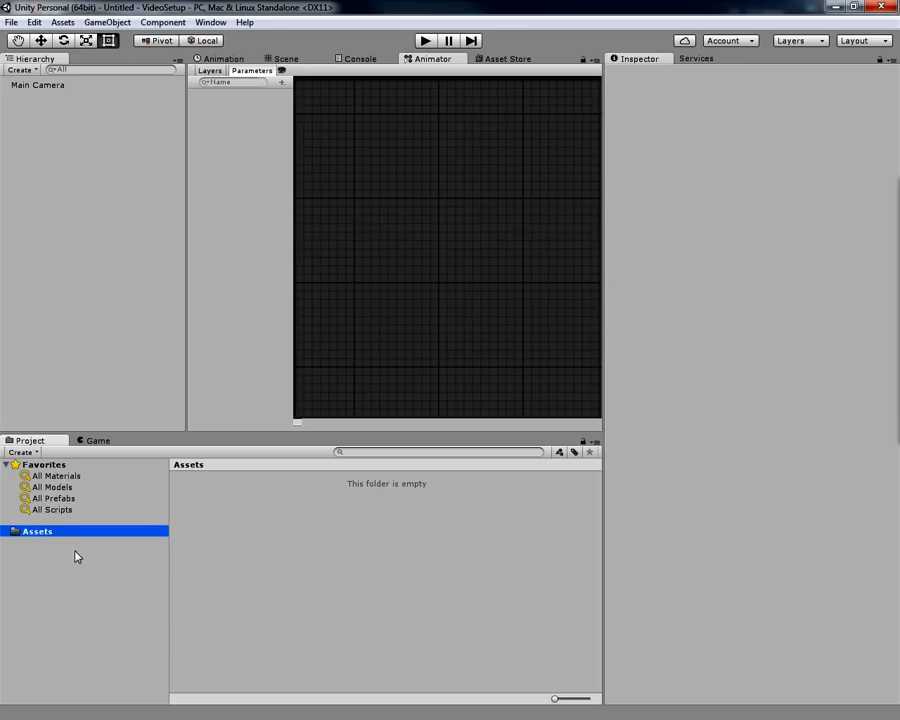
right_click(50, 531)
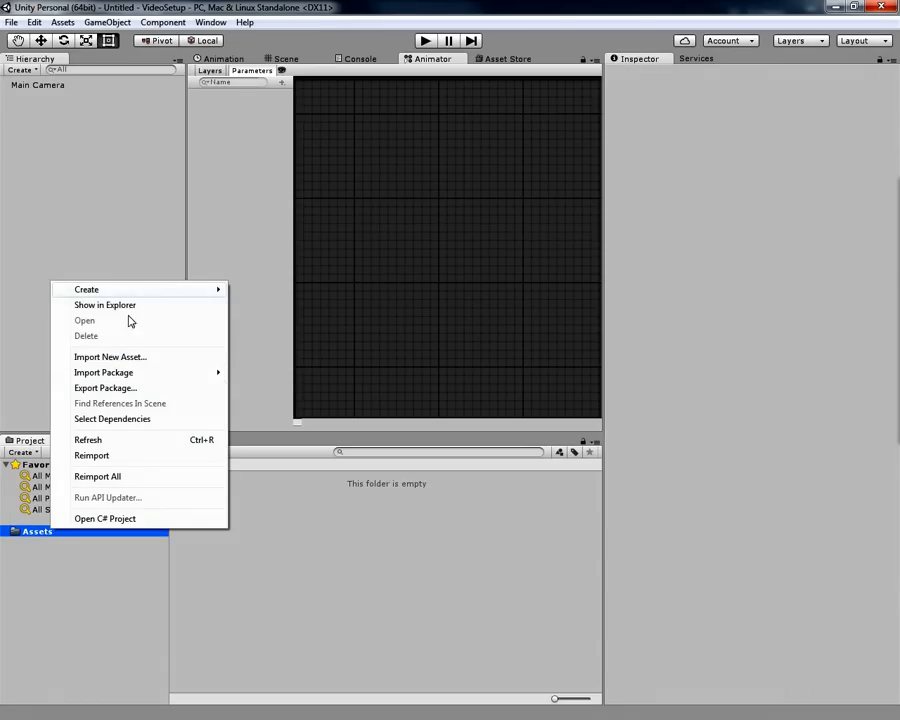
mouse_move(104, 291)
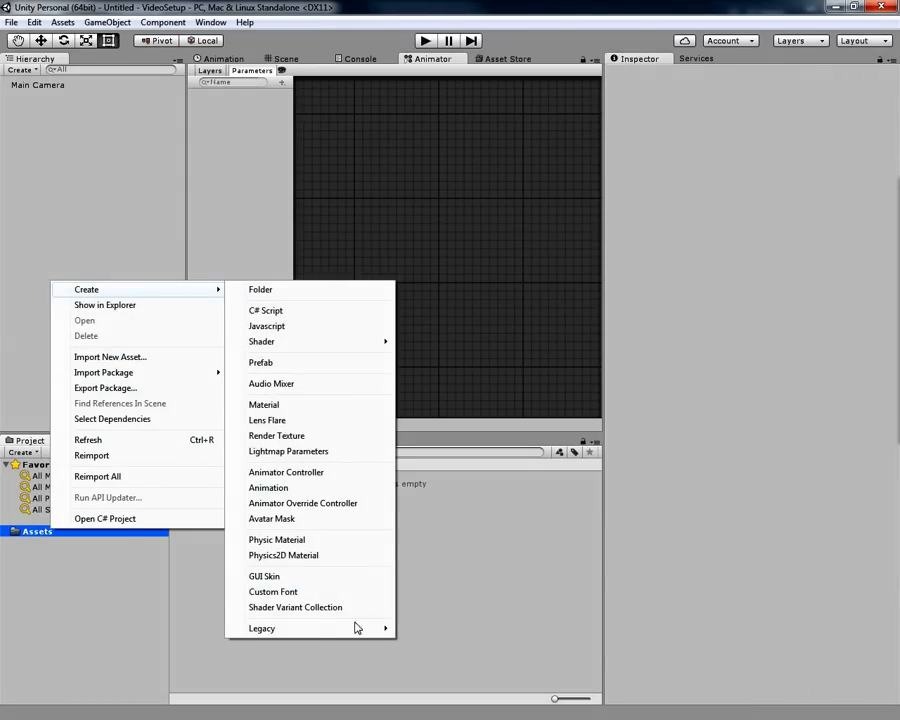
mouse_move(314, 628)
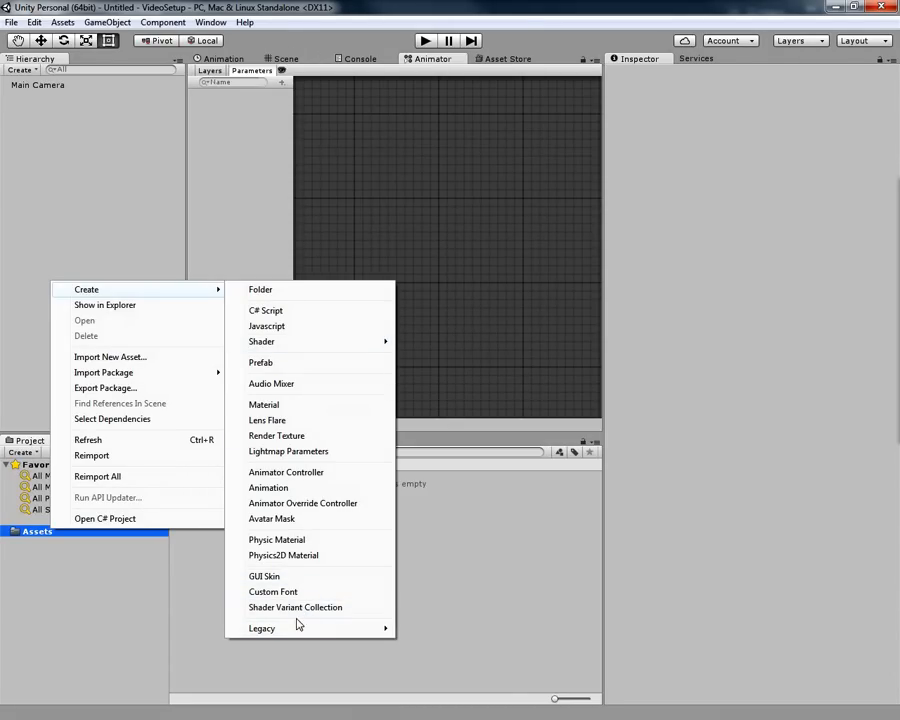
left_click(494, 362)
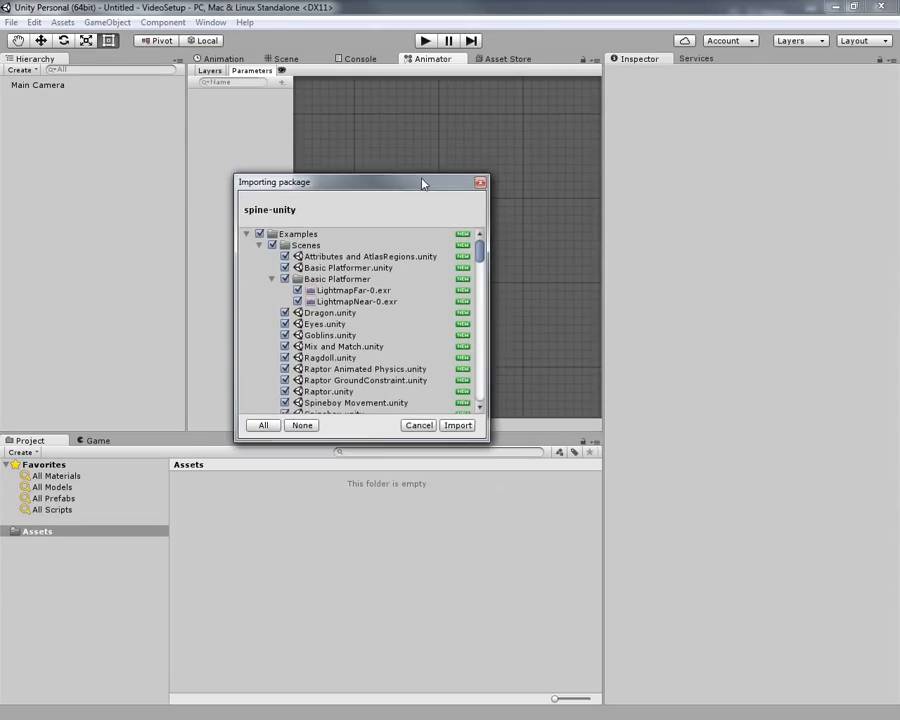
Import the complete contents of the spine-unity package into the project.
left_click(265, 226)
left_click_drag(486, 245, 500, 386)
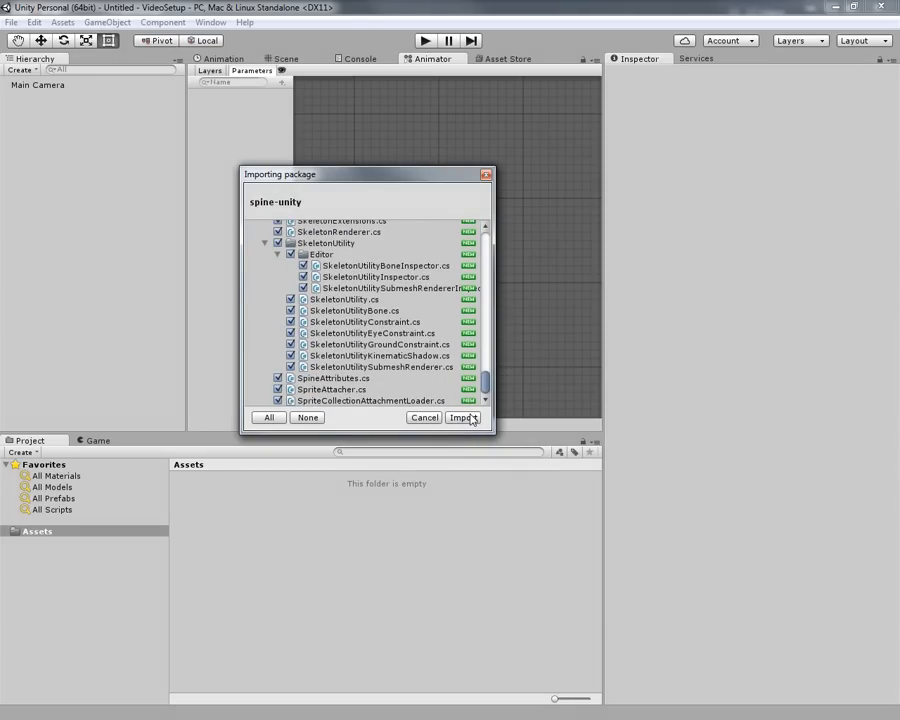
left_click(465, 417)
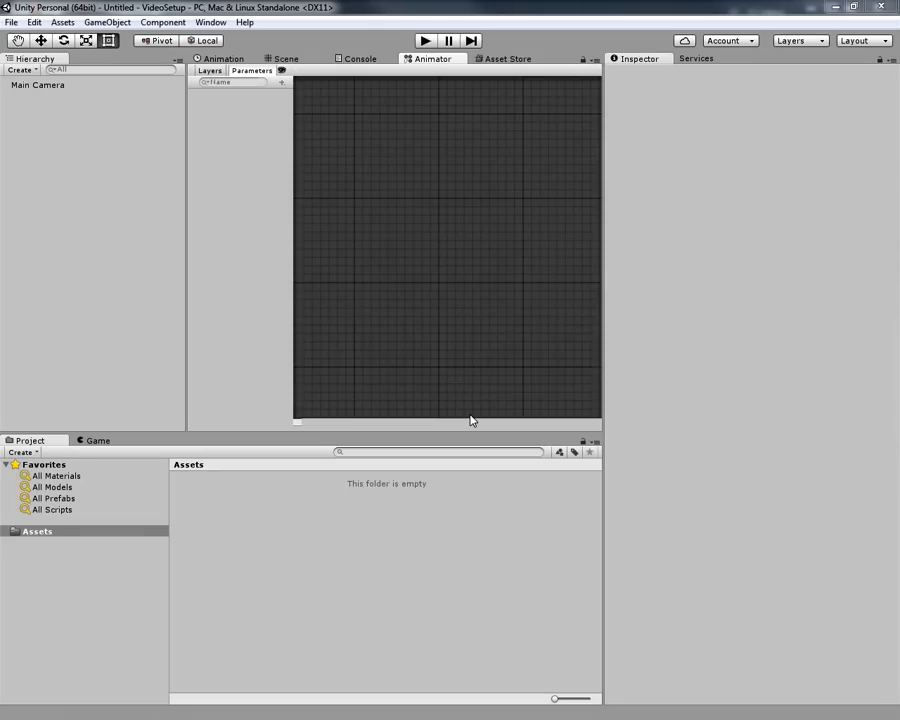
Check the imported Spine folders and the new Spine asset options, and create a folder named spine-date-video-character in Assets.
left_click(218, 490)
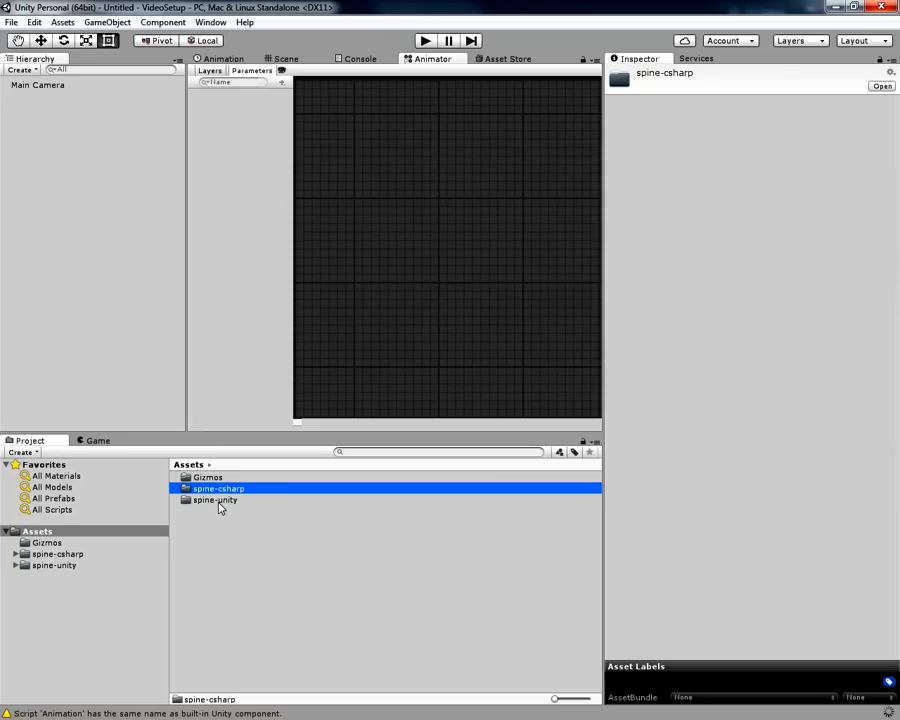
left_click(212, 481)
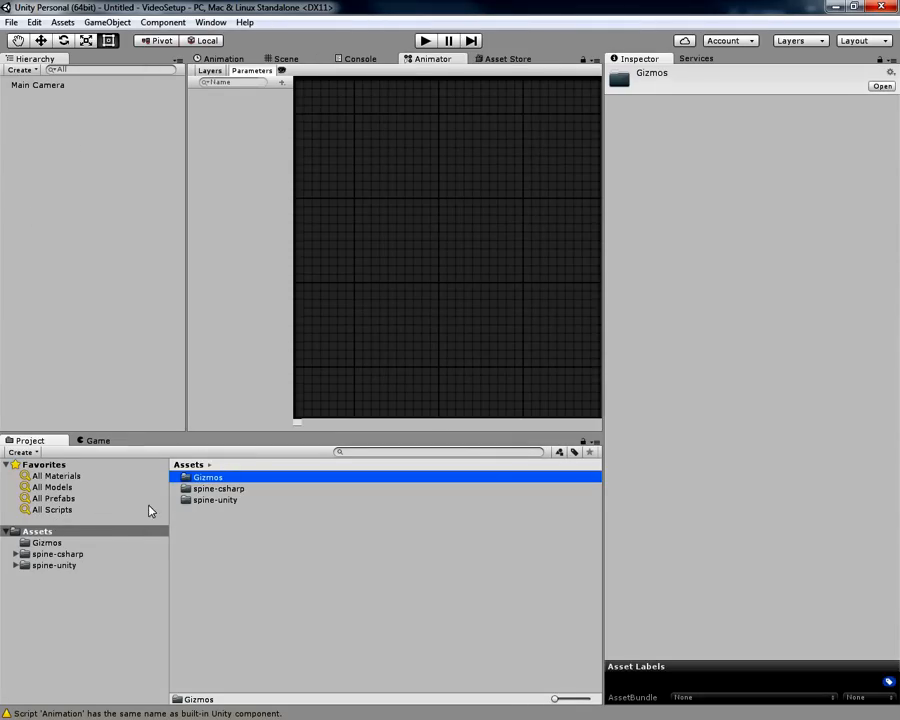
right_click(213, 541)
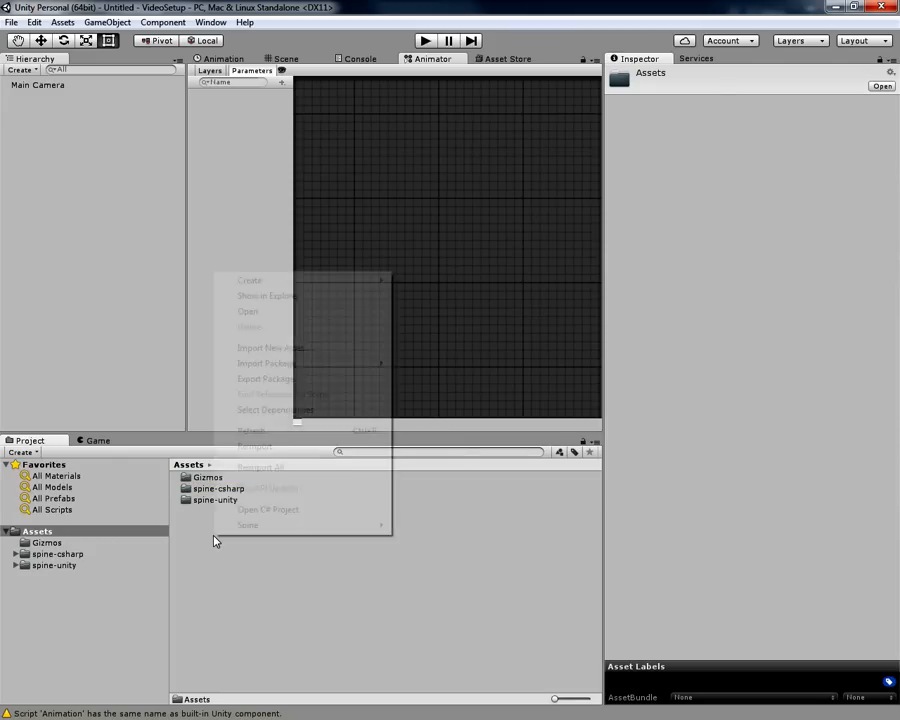
mouse_move(269, 529)
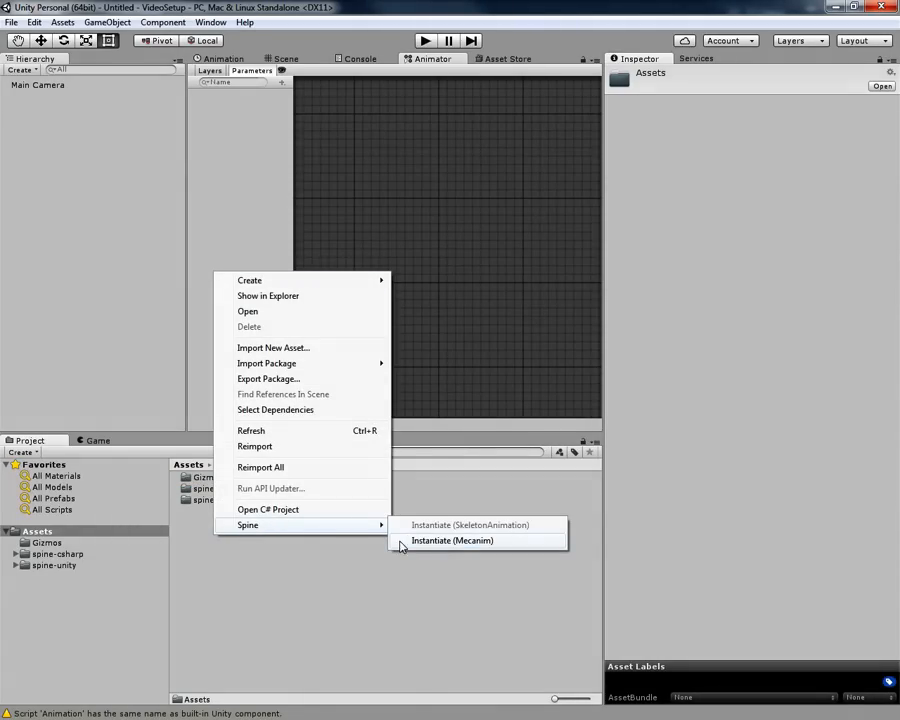
mouse_move(346, 287)
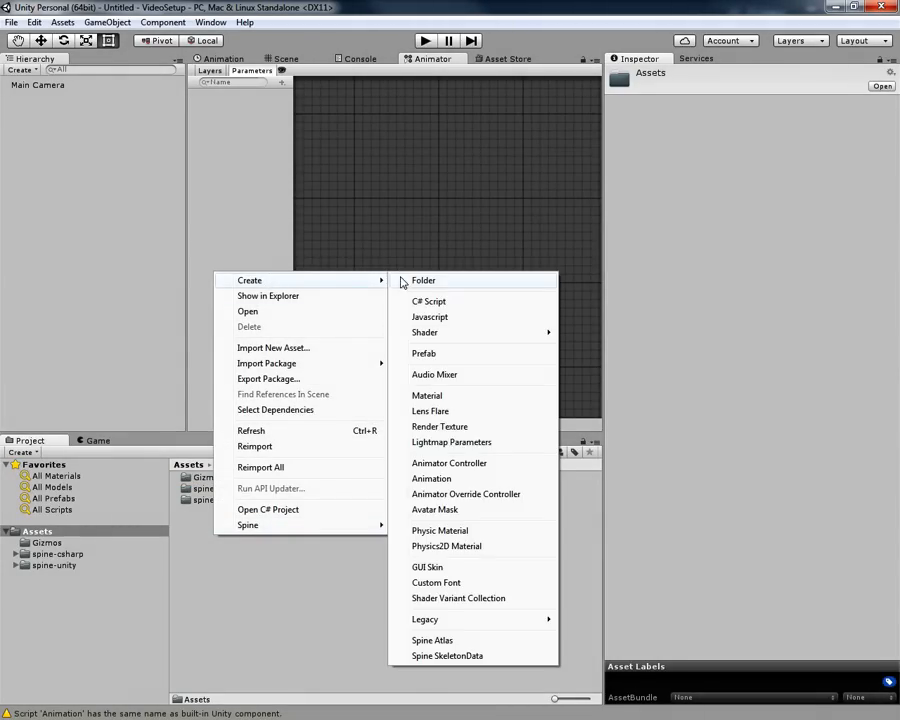
left_click(572, 283)
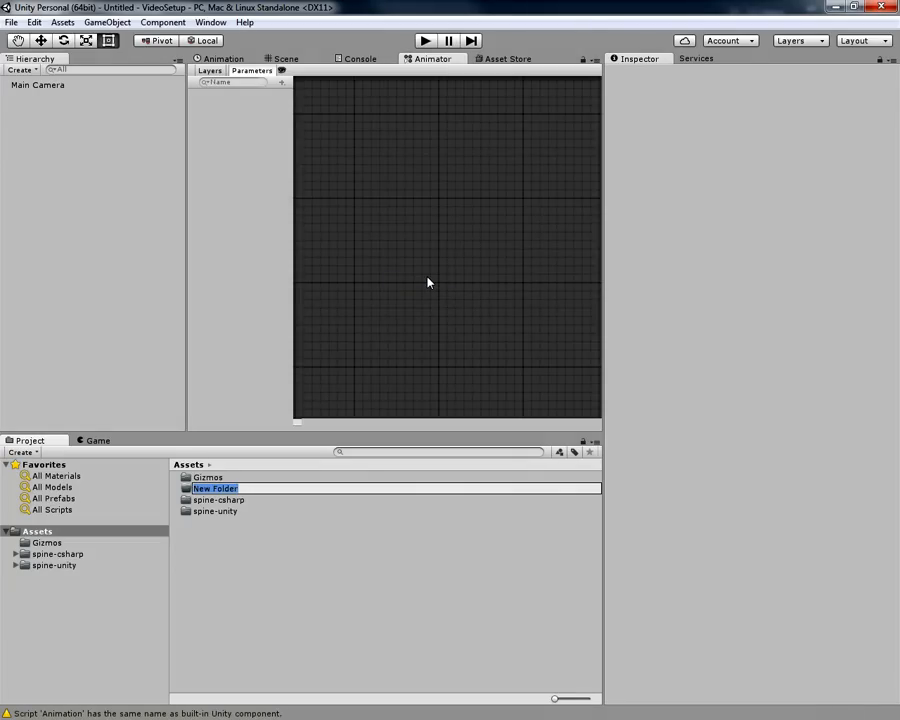
type("spine-date-video-character")
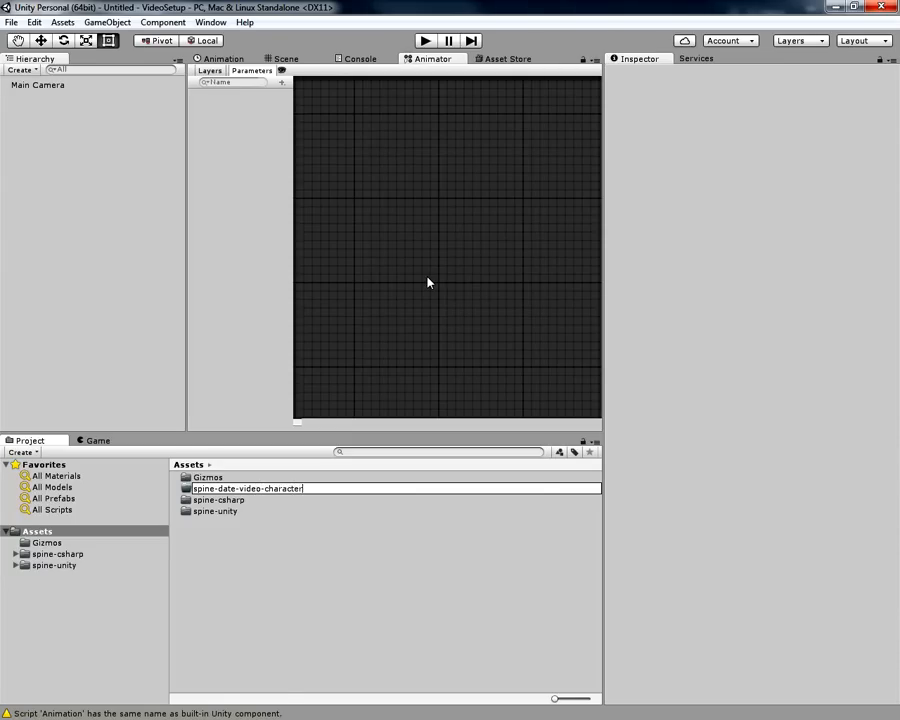
key("Return")
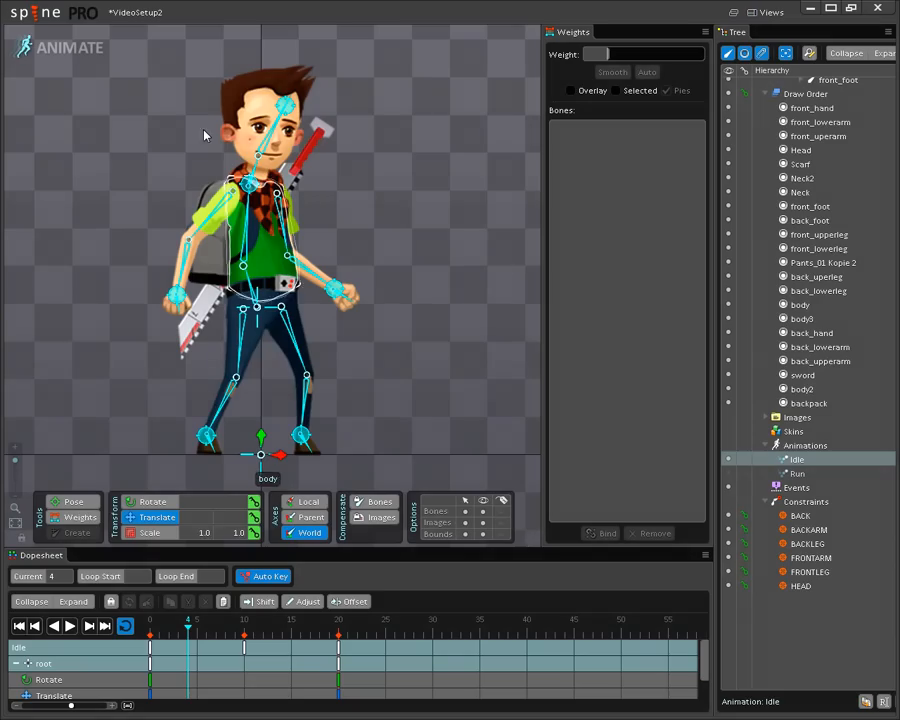
Switch to Spine and save the character project as VideoSetup3.
left_click(34, 12)
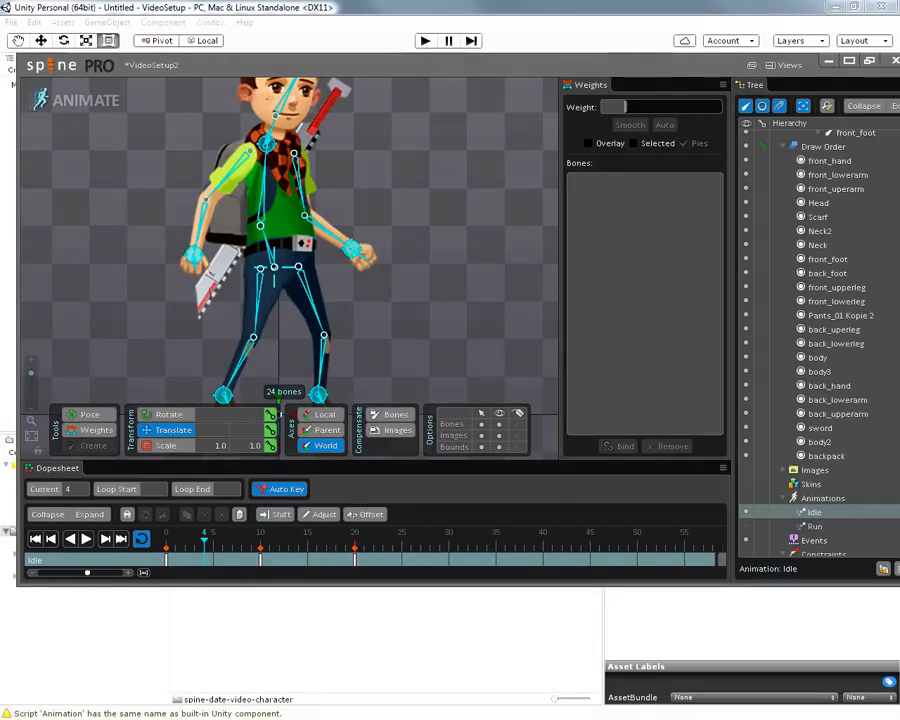
key("ctrl+s")
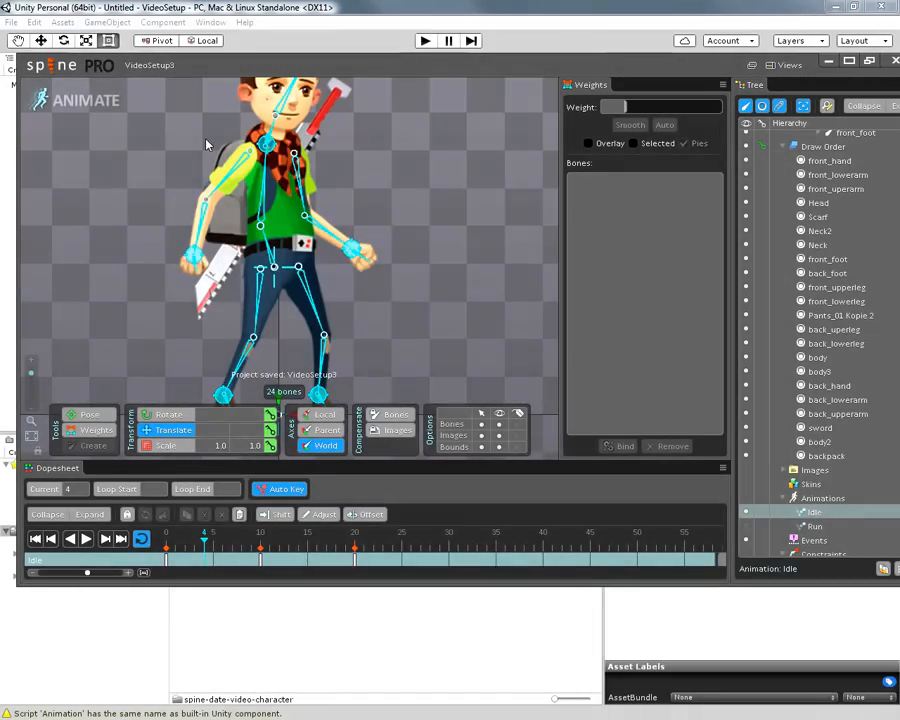
Start a JSON export and set its output folder to VideoSetup/Assets/spine-date-video-character.
left_click(55, 72)
left_click(42, 199)
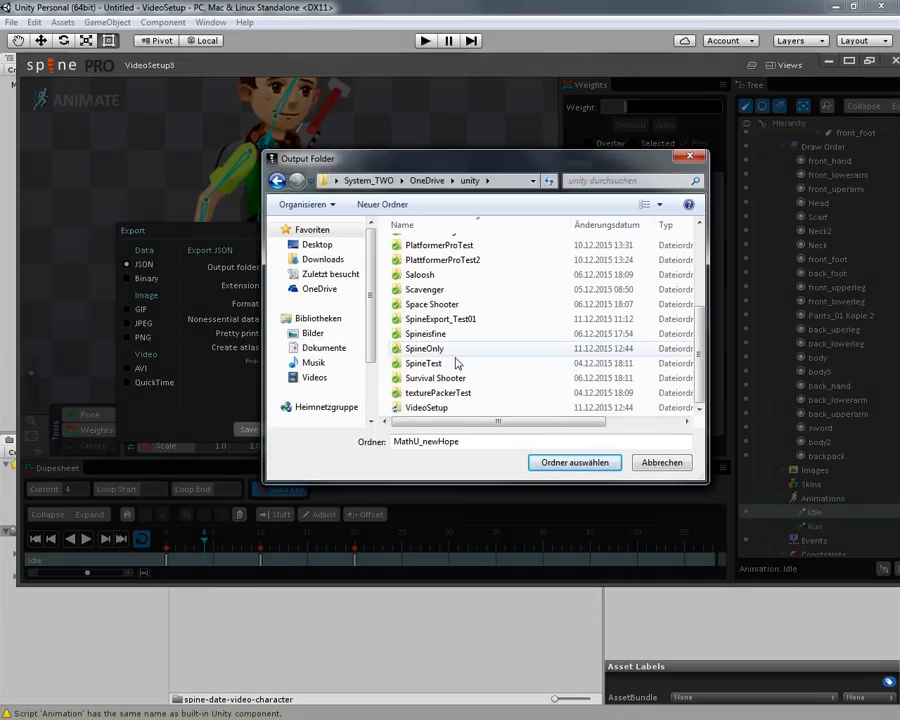
double_click(433, 409)
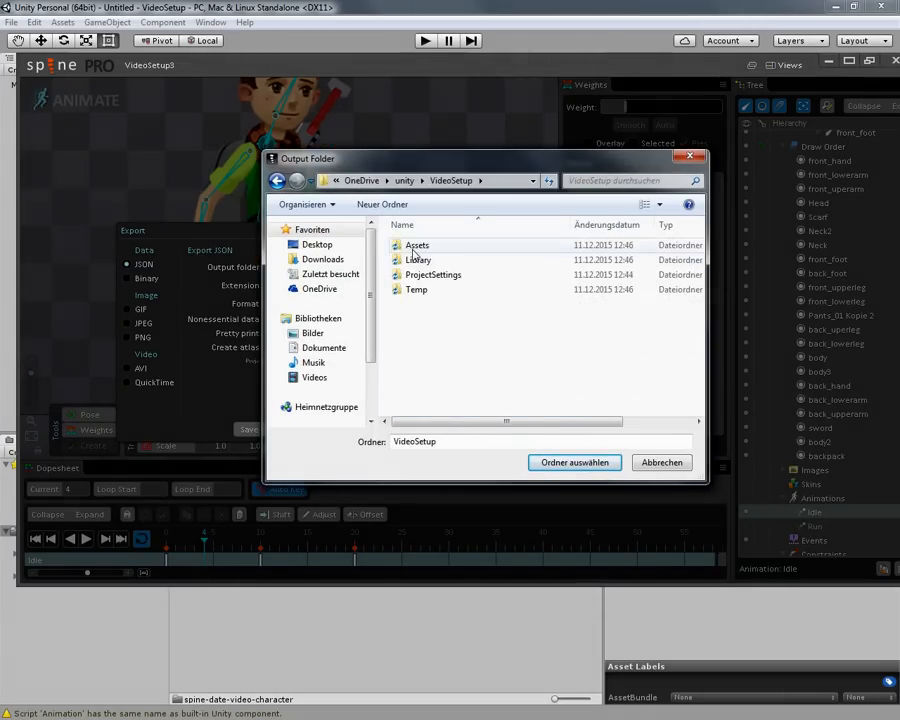
double_click(412, 245)
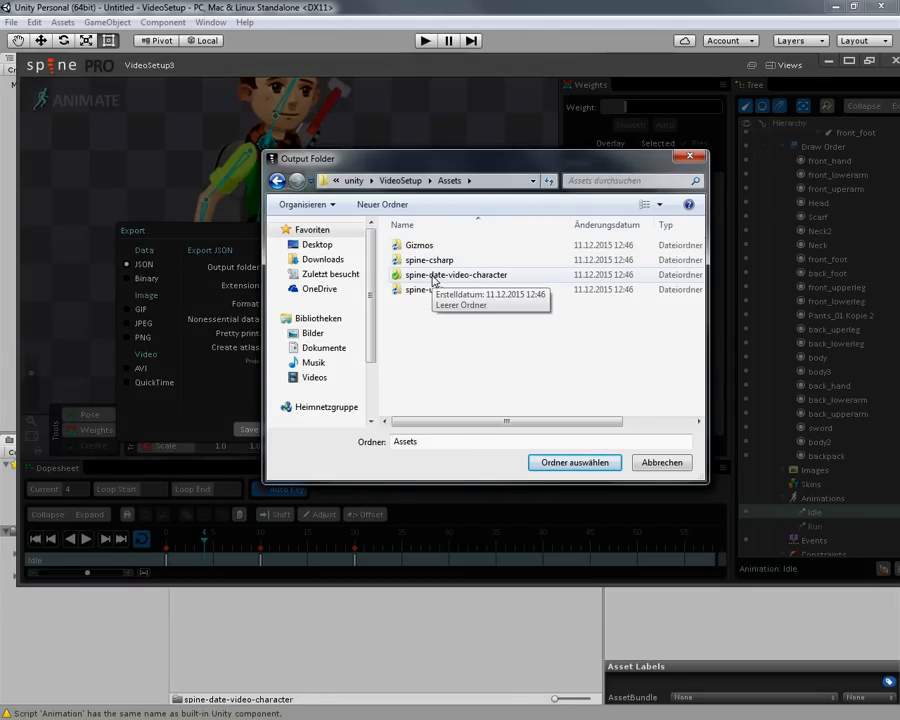
double_click(433, 277)
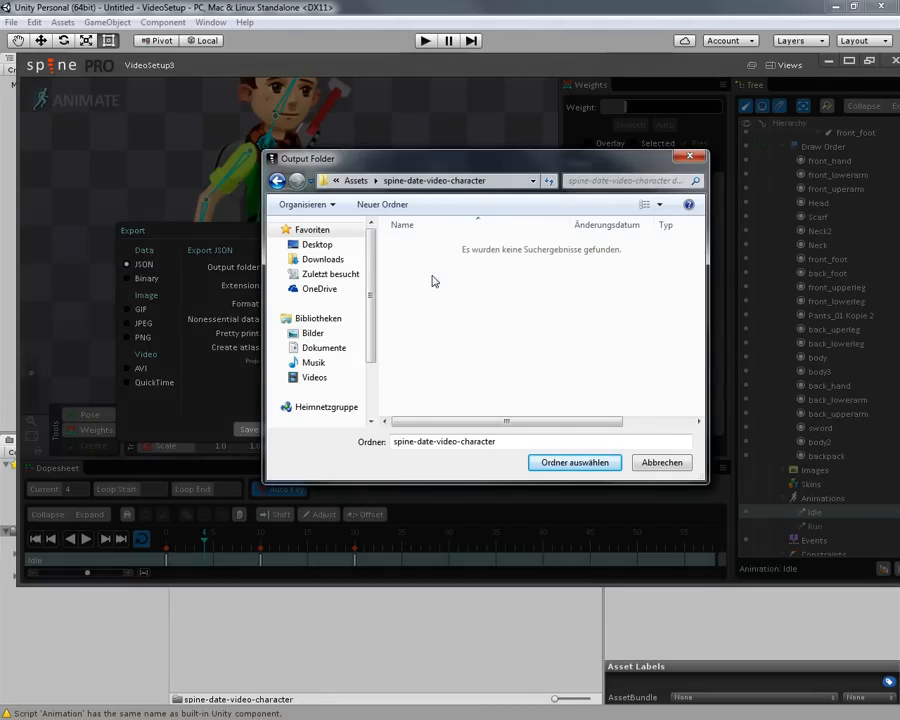
left_click(574, 462)
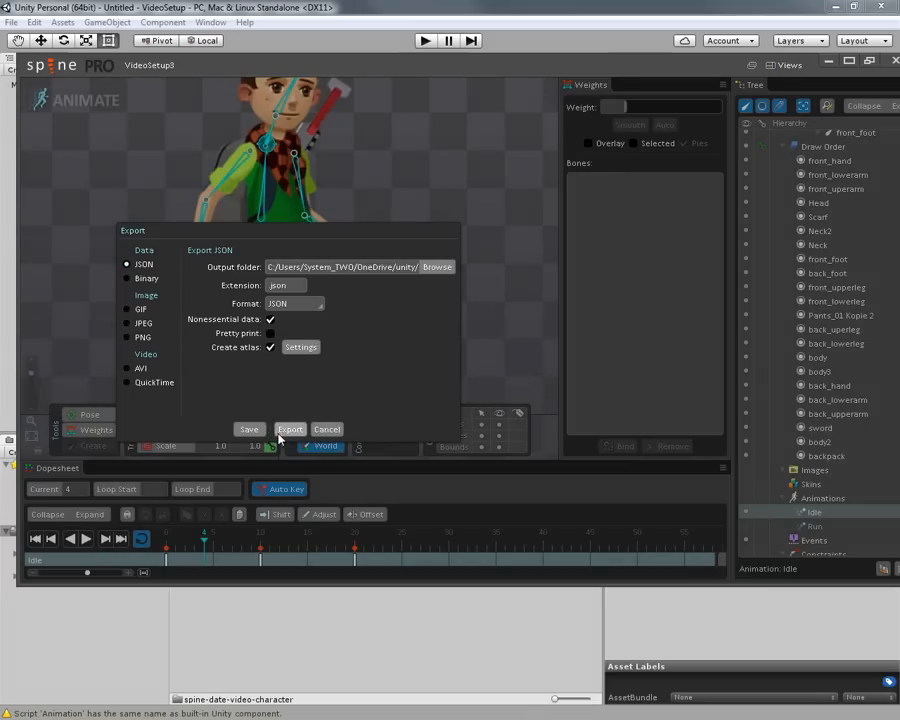
Review and accept the Texture Packer settings with the .atlas.txt extension, and export the skeleton as JSON with an atlas.
left_click(300, 350)
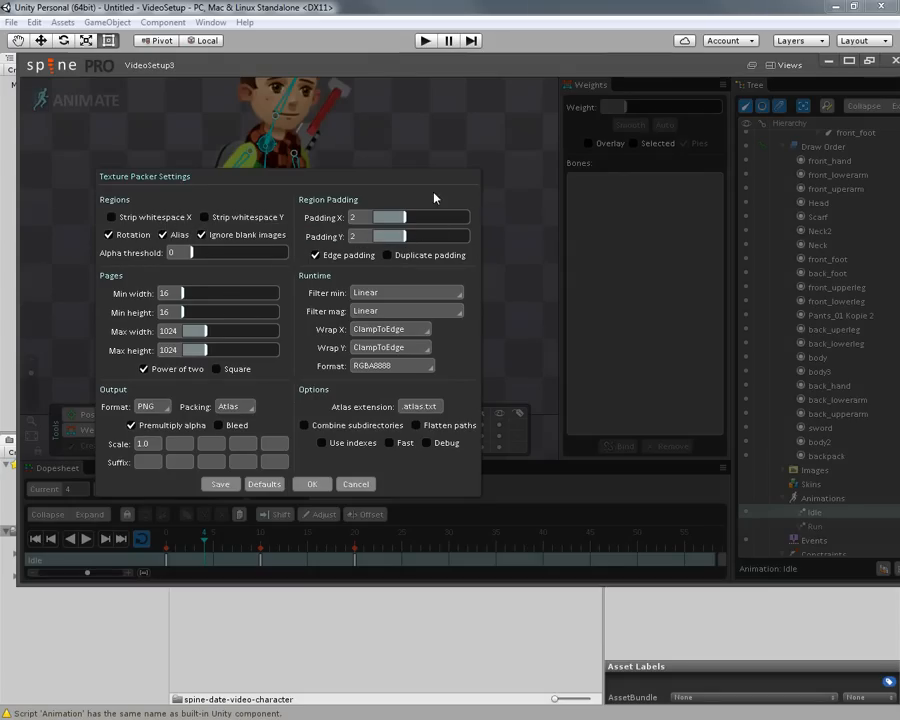
left_click(310, 484)
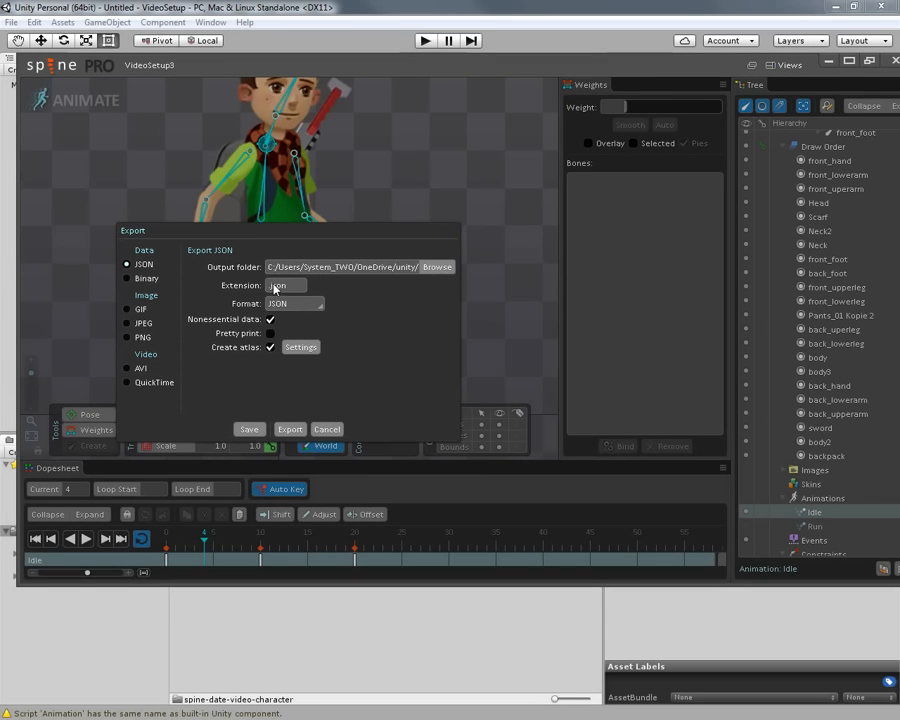
left_click(286, 430)
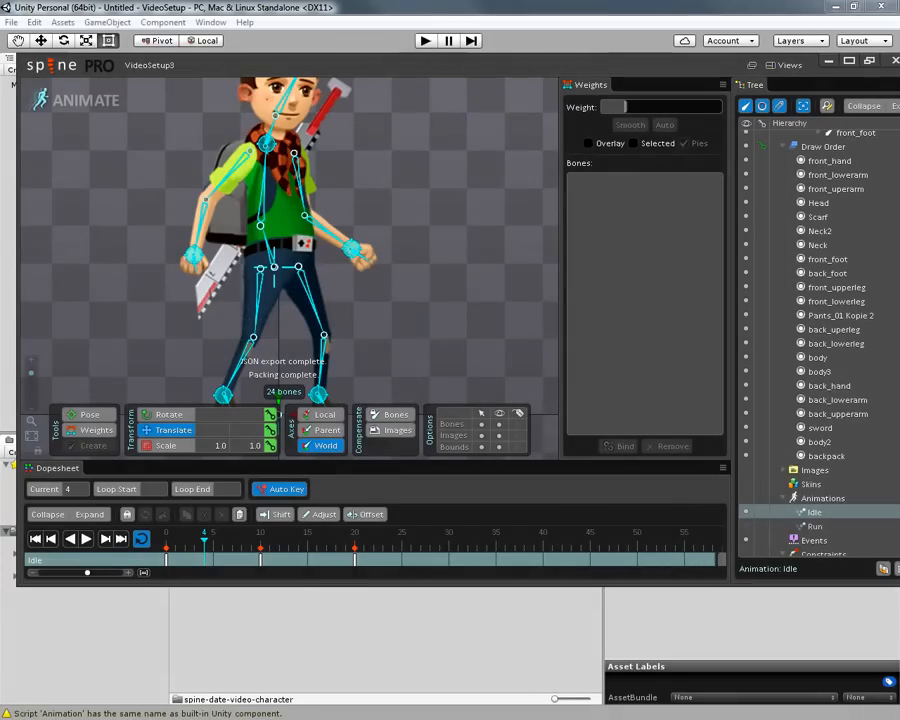
Switch to Unity and select the MathU_video_SkeletonData asset in the spine-date-video-character folder.
key("alt+Tab")
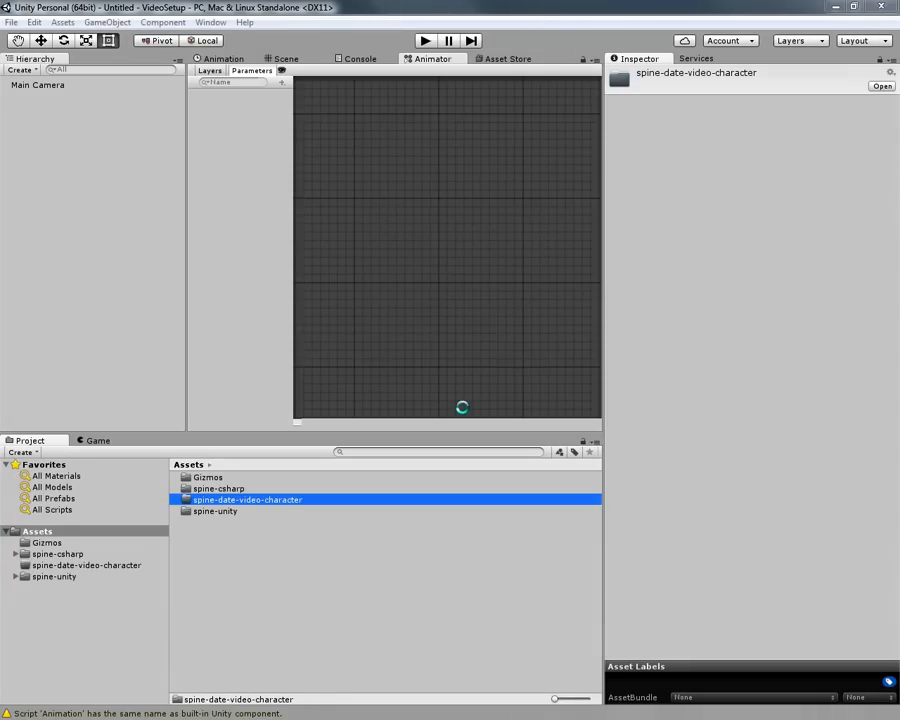
double_click(188, 499)
left_click(226, 534)
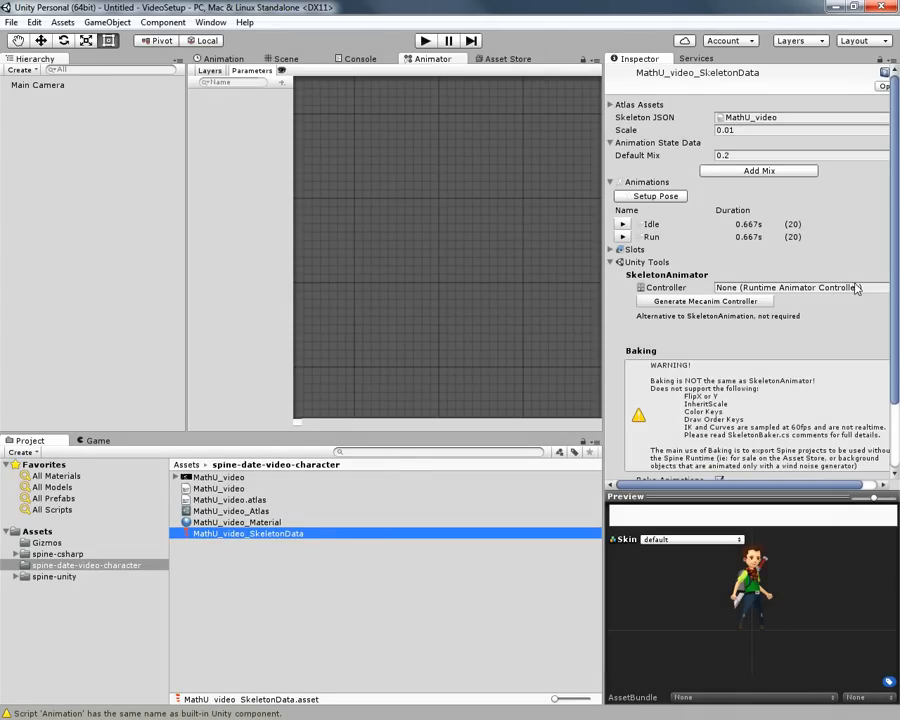
Preview the skeleton's Idle and Run animations, alternating between them several times.
left_click(623, 226)
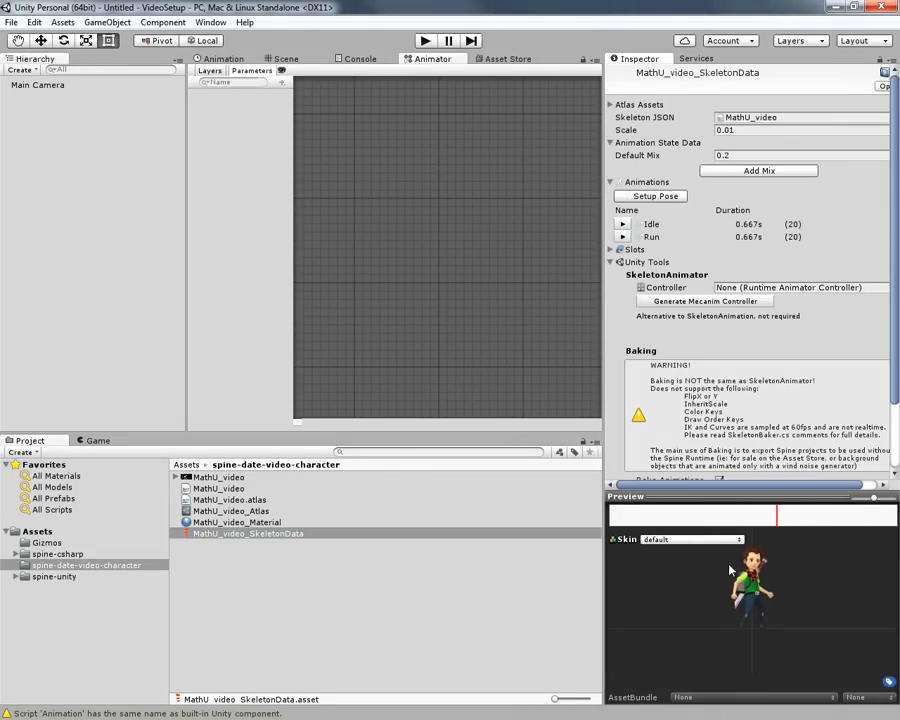
left_click(625, 240)
left_click(623, 225)
left_click(623, 237)
left_click(623, 225)
left_click(622, 237)
left_click(623, 226)
Enlarge the skeleton preview area and play the Run animation followed by Idle in it.
left_click_drag(764, 494, 783, 393)
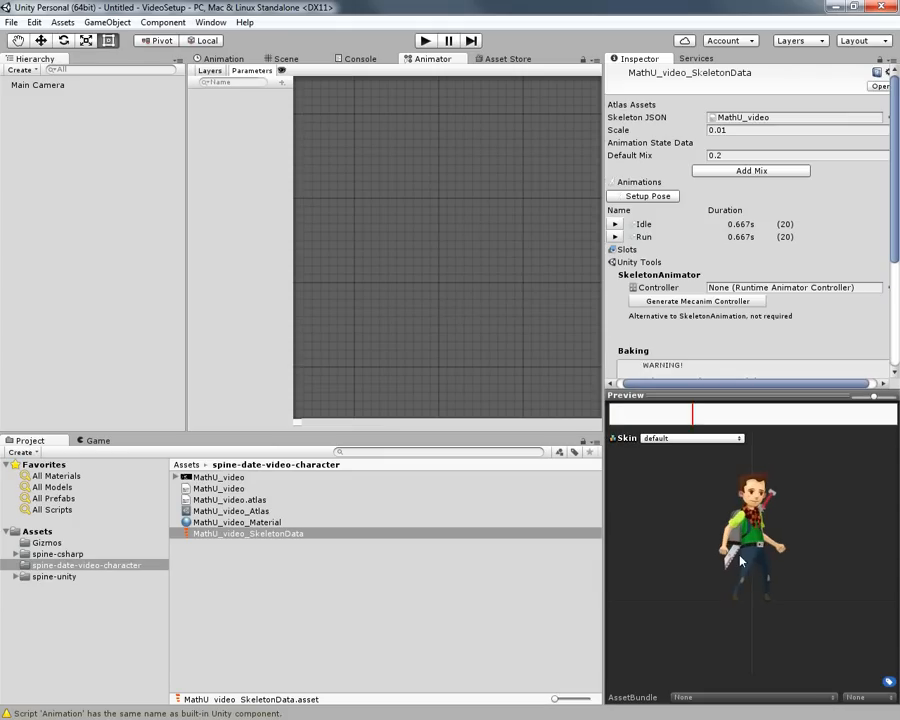
left_click(615, 237)
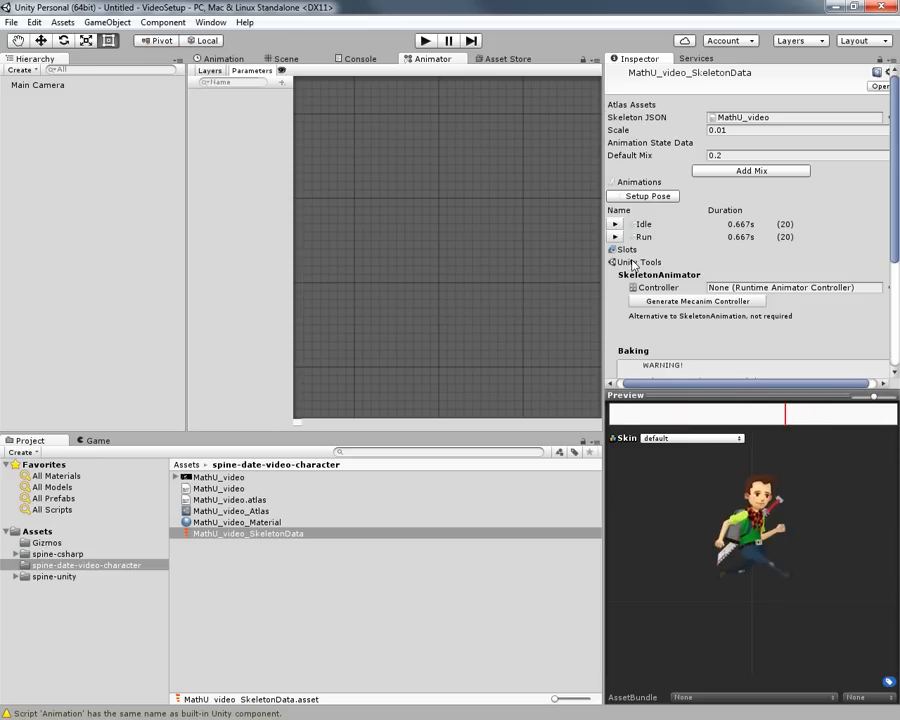
left_click(615, 224)
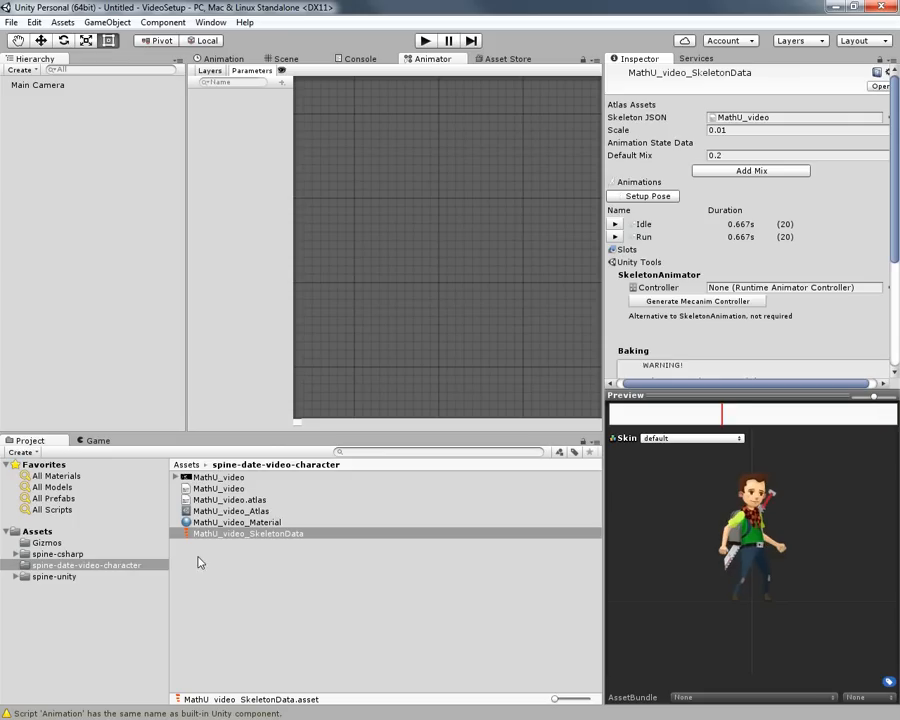
Show the Scene view and instantiate MathU_video_SkeletonData in it as a Mecanim skeleton.
left_click(286, 58)
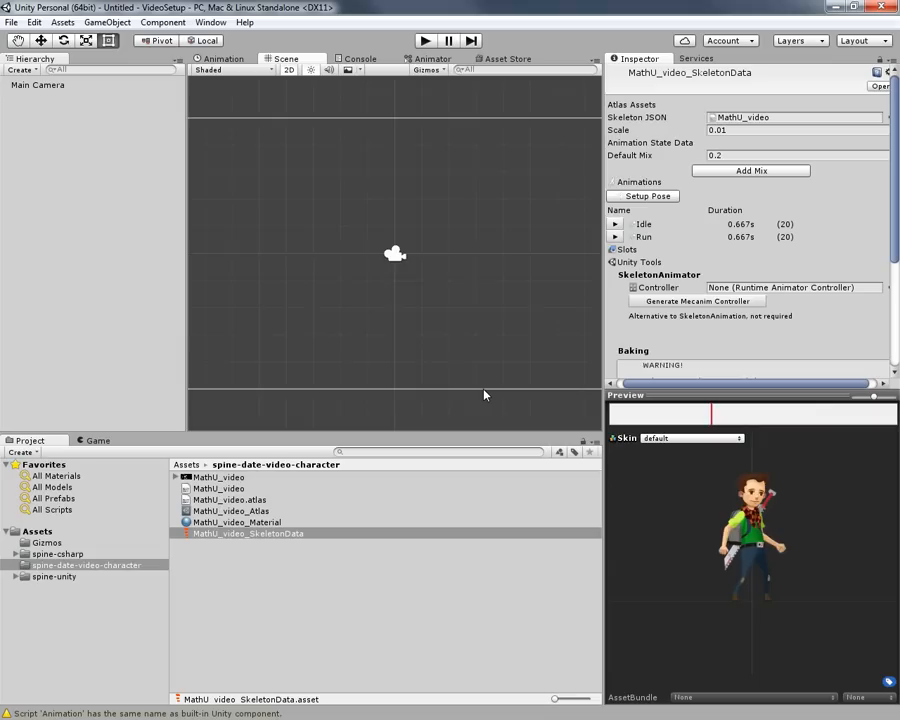
right_click(211, 539)
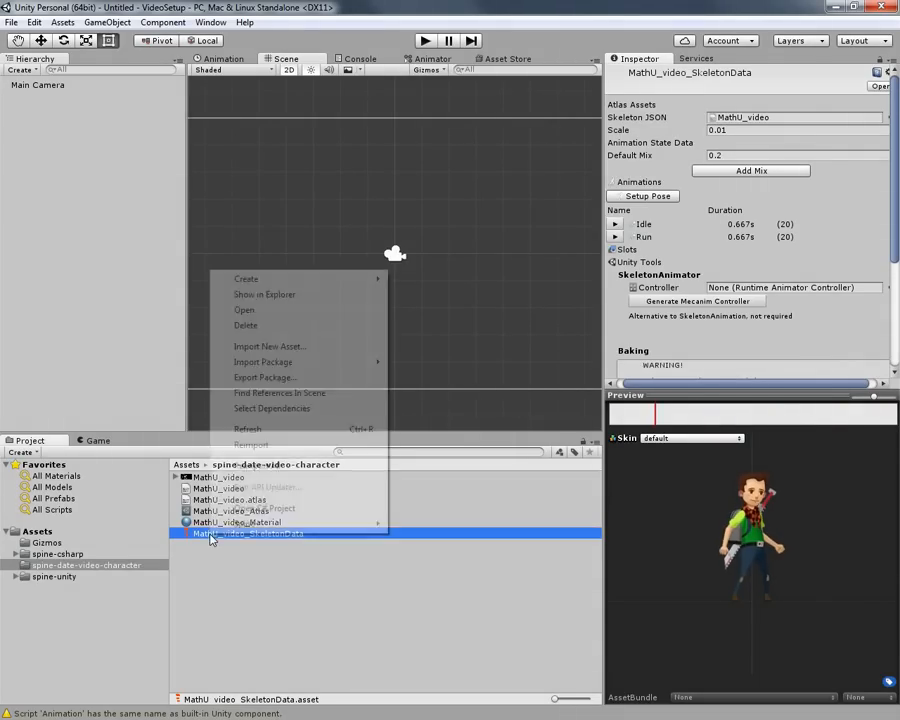
mouse_move(288, 526)
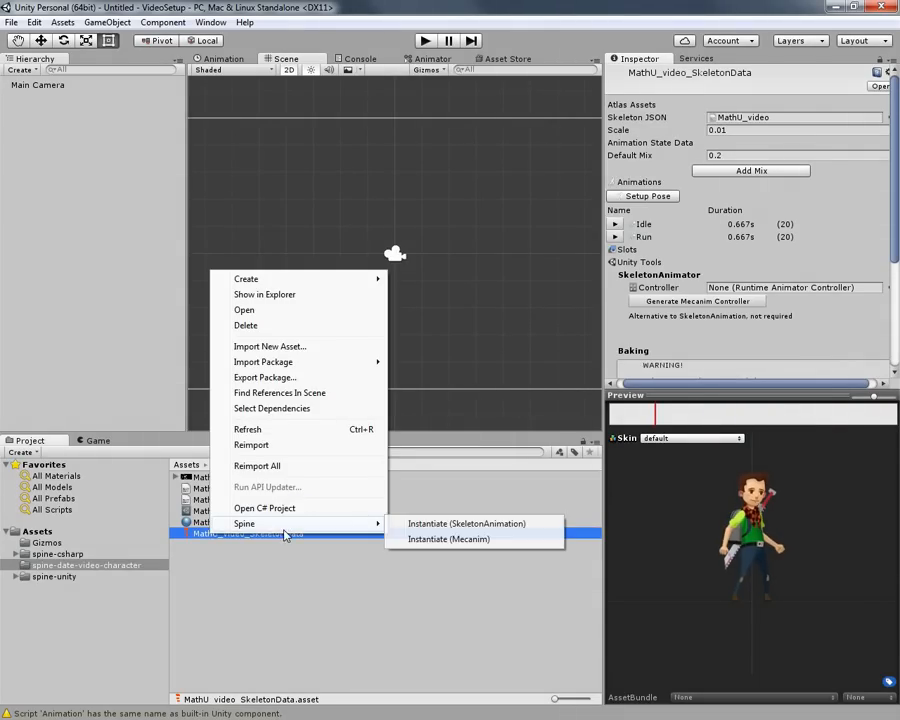
left_click(452, 540)
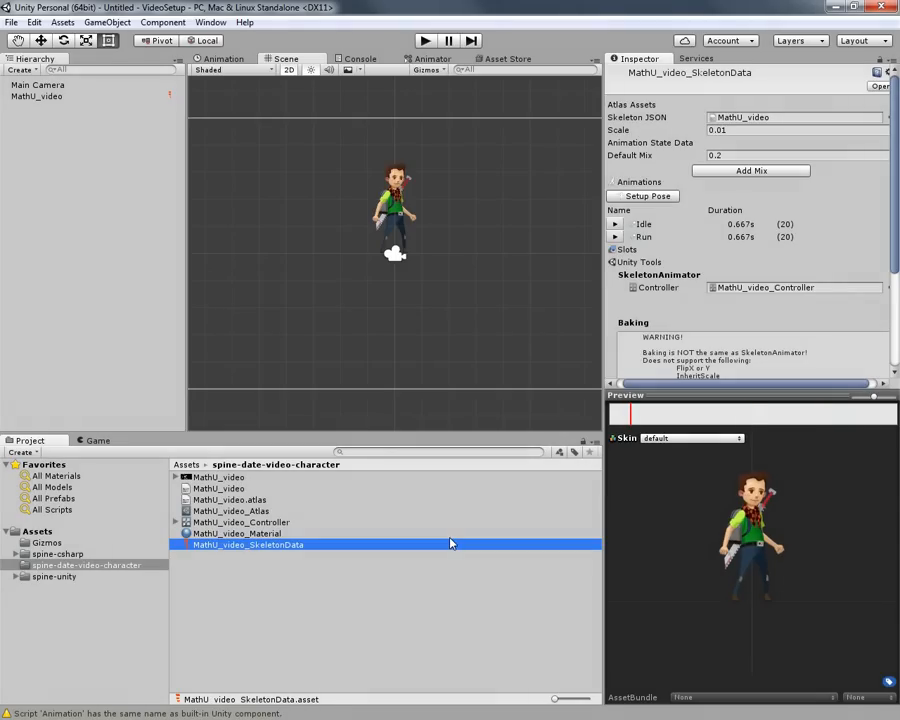
Play the scene to test the character, stop it, and review the skeleton data's controller and baking settings.
left_click(423, 41)
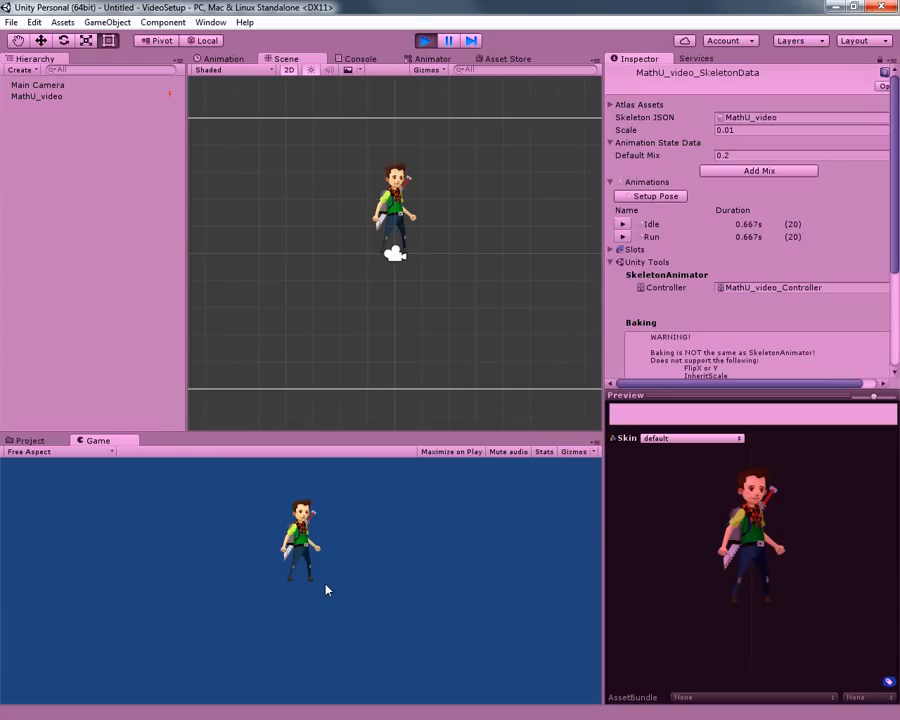
left_click(425, 40)
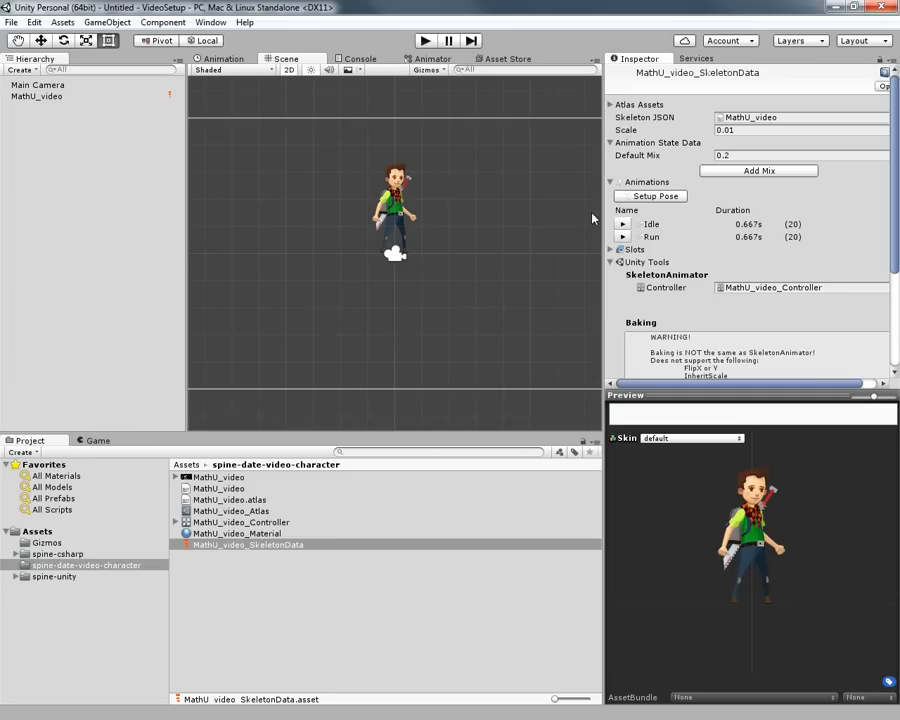
scroll(893, 192, "down", 7)
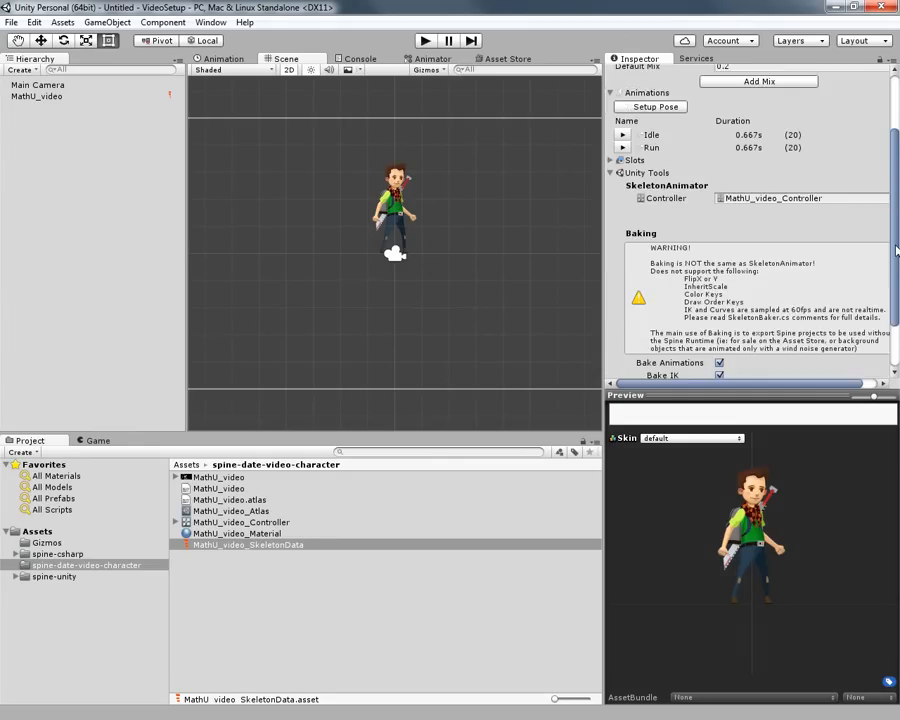
scroll(891, 192, "up", 6)
scroll(891, 192, "up", 1)
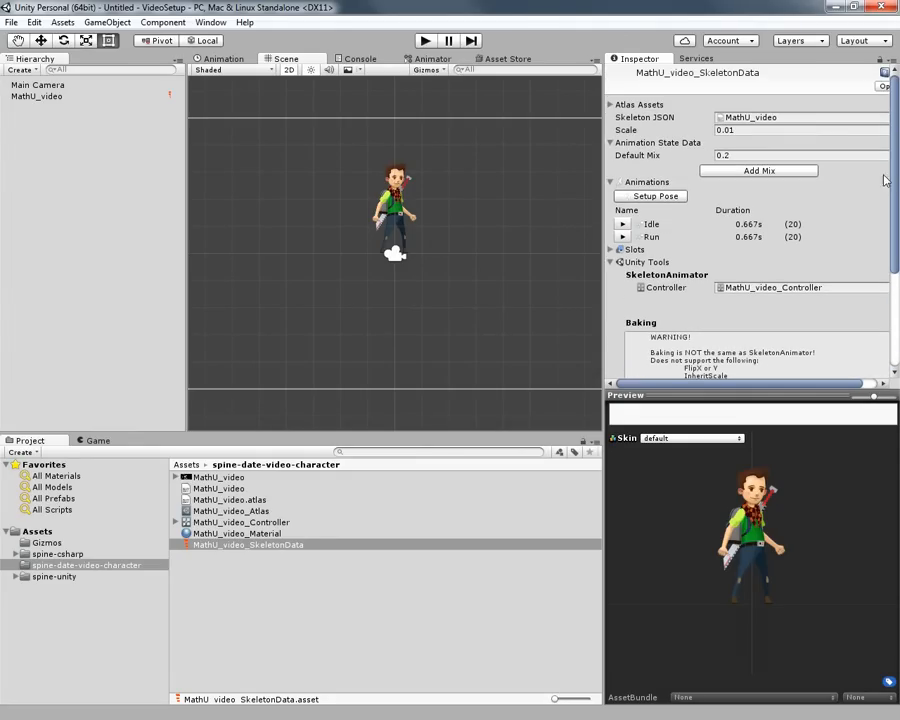